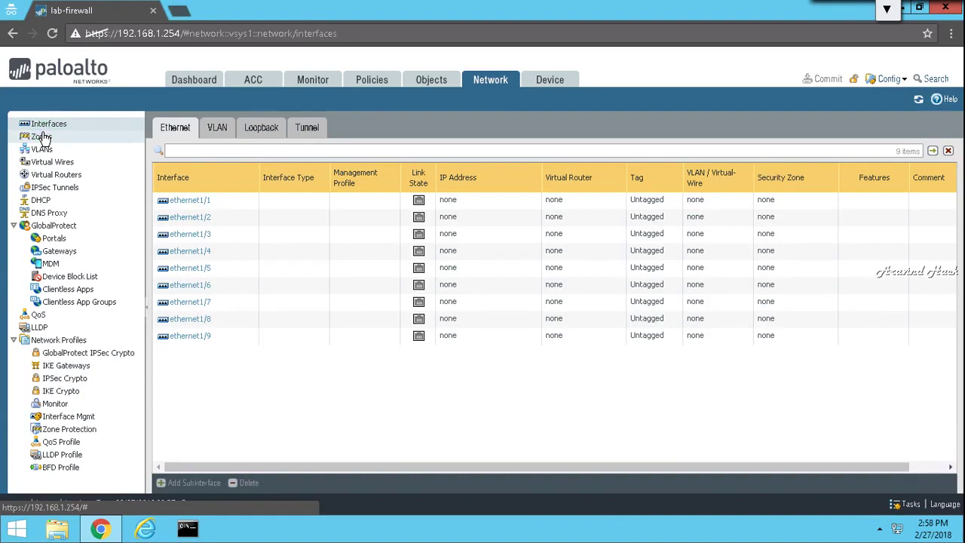
Create a Layer3 security zone named 'inside' in Network > Zones
left_click(42, 137)
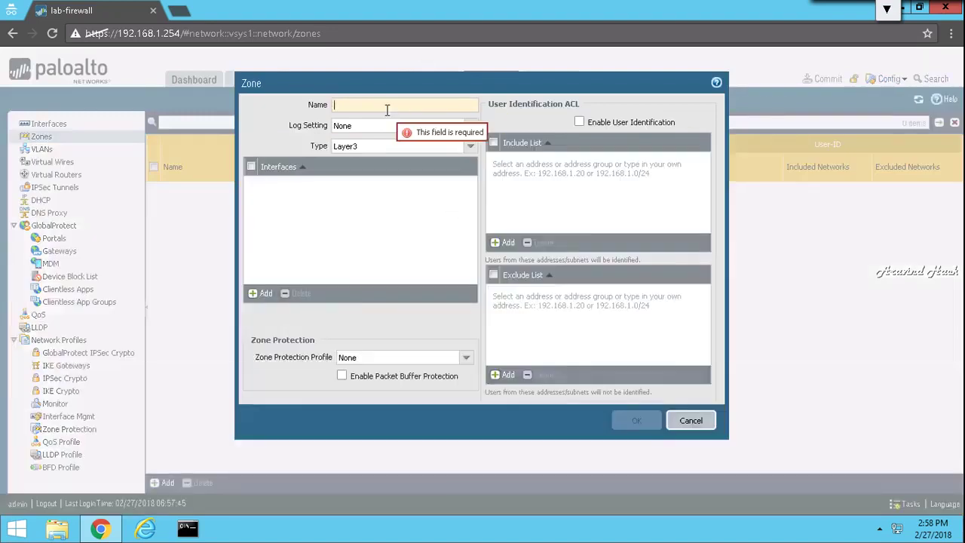
type("insi")
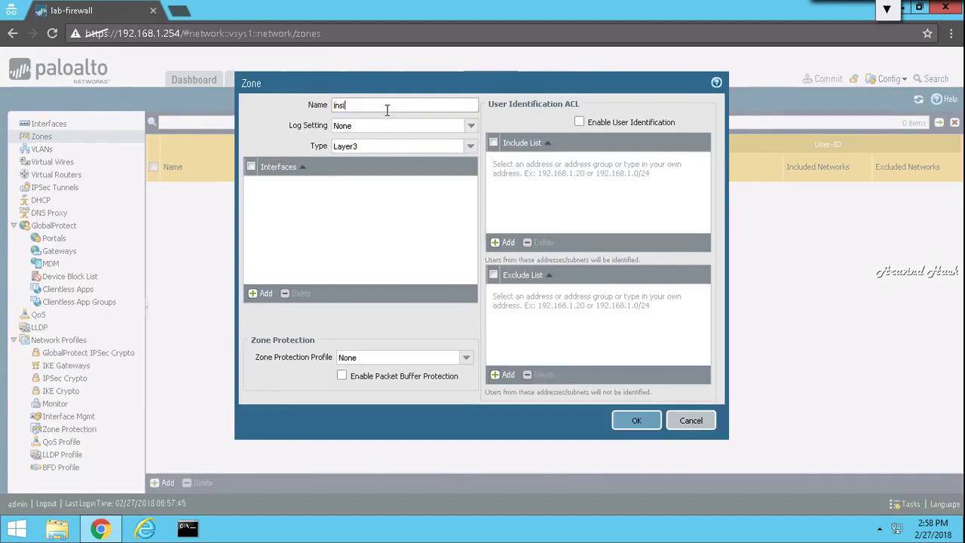
type("de")
left_click(626, 422)
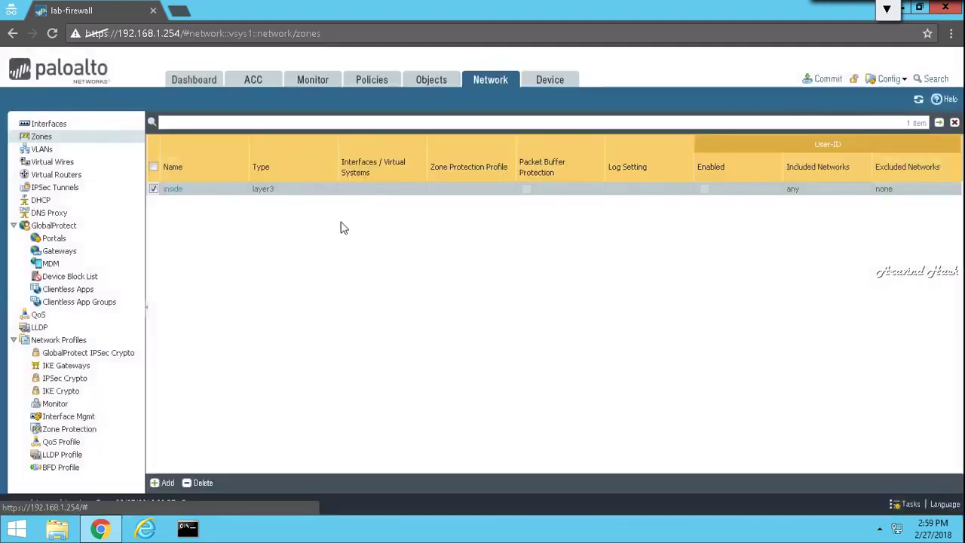
Deselect the inside row and add a second Layer3 zone named 'outside'
left_click(154, 190)
left_click(154, 190)
left_click(154, 190)
left_click(154, 190)
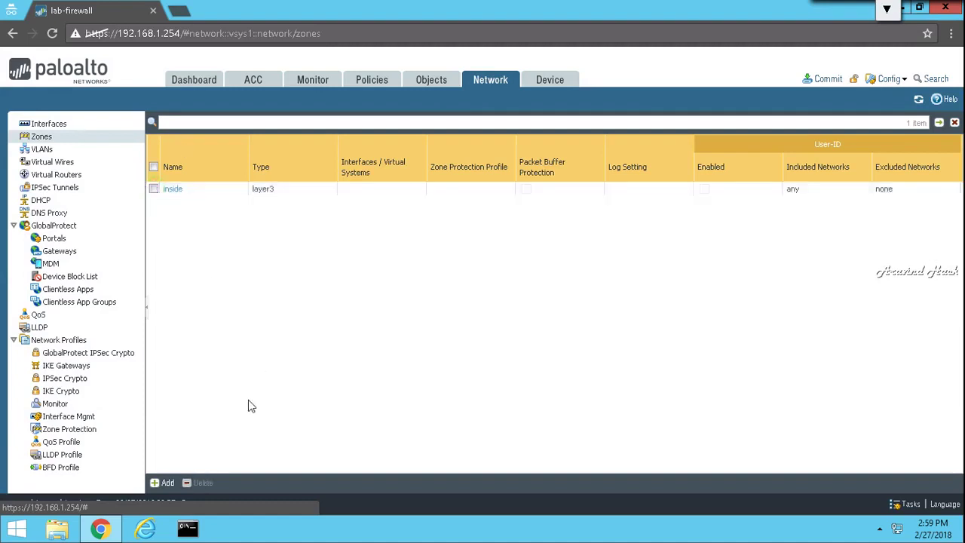
left_click(167, 483)
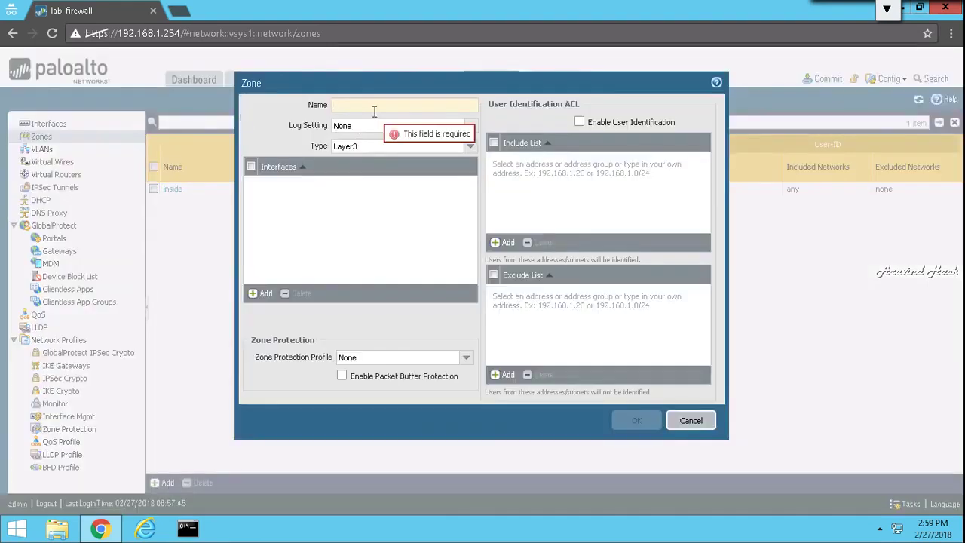
type("out")
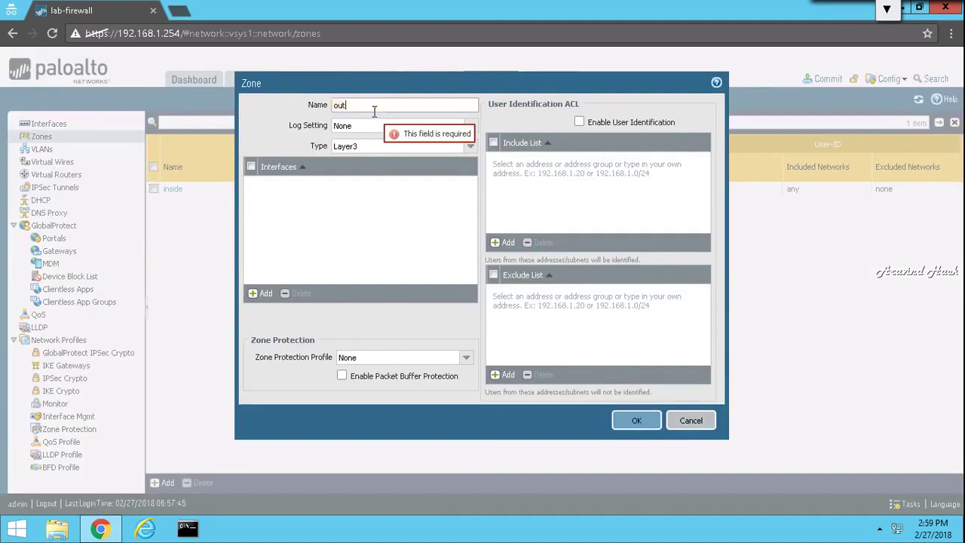
type("side")
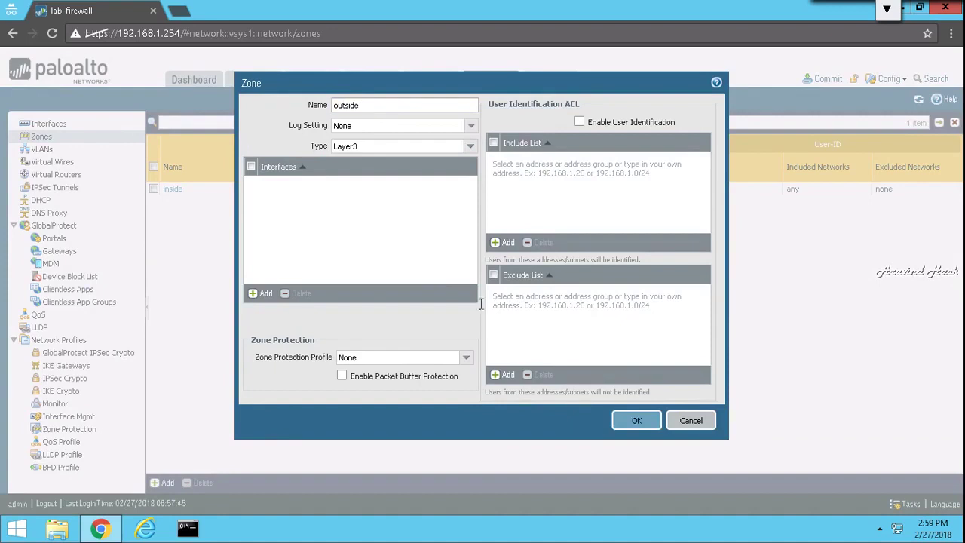
left_click(639, 424)
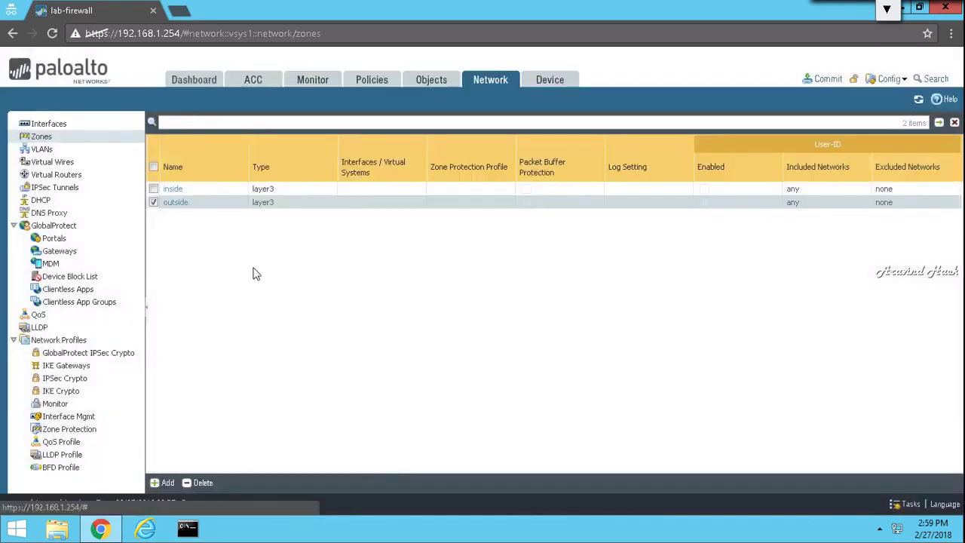
left_click(153, 203)
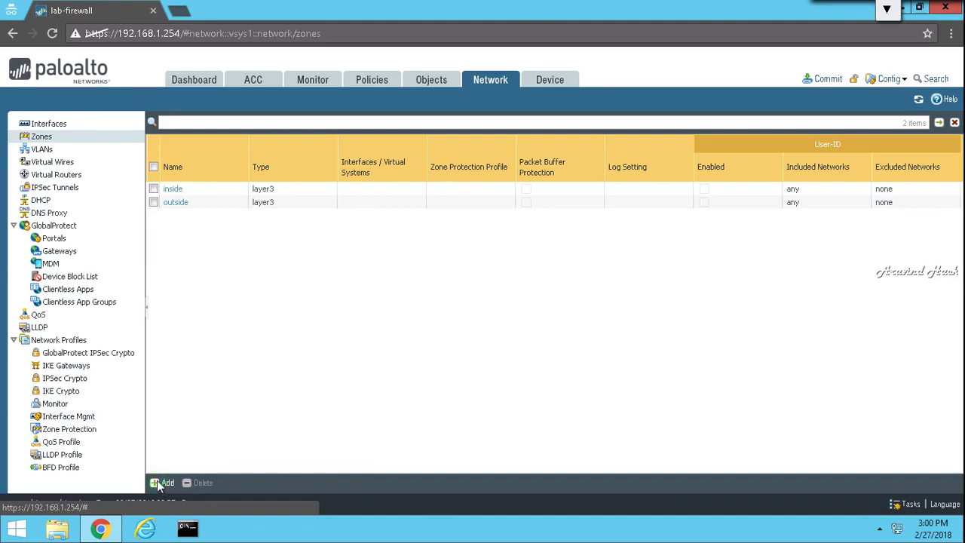
Add a third Layer3 zone named 'dmz' and bring up the Commit dialog
left_click(157, 484)
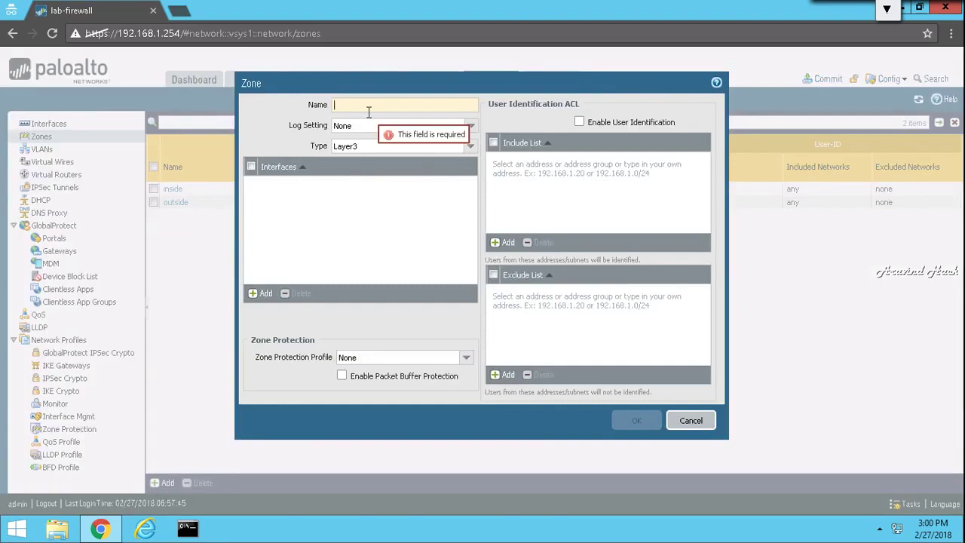
type("dm")
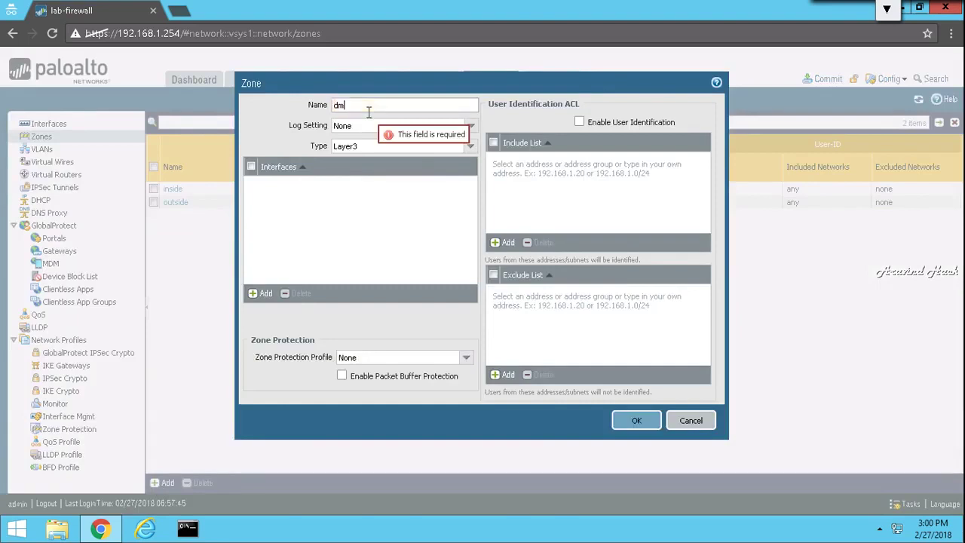
type("z")
left_click(628, 421)
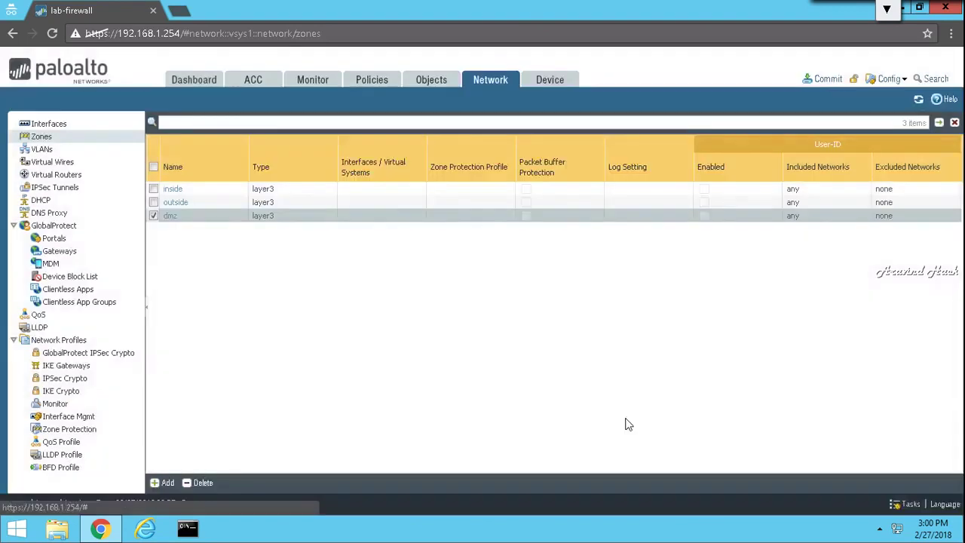
left_click(828, 79)
Commit the inside, outside and dmz zones and close the status report
left_click(827, 81)
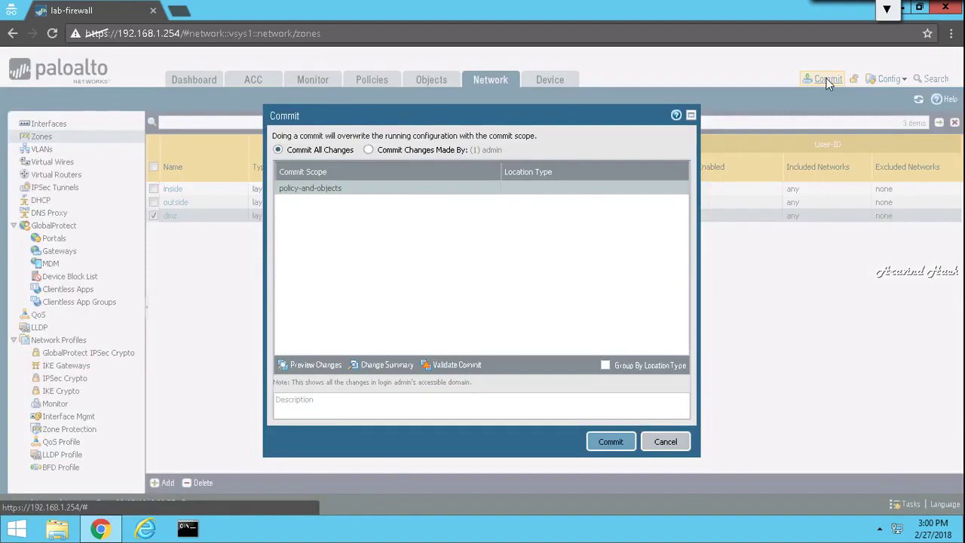
left_click(612, 442)
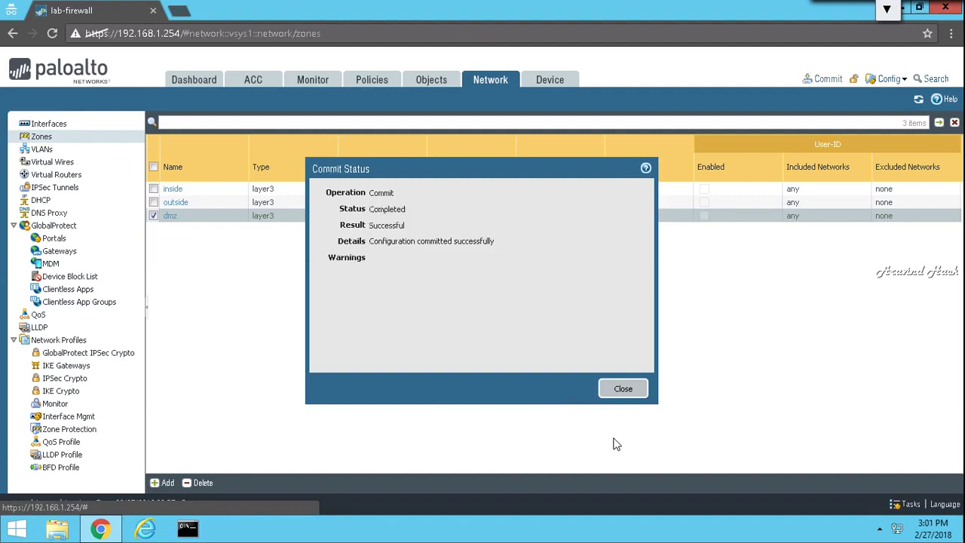
left_click(624, 393)
left_click(624, 393)
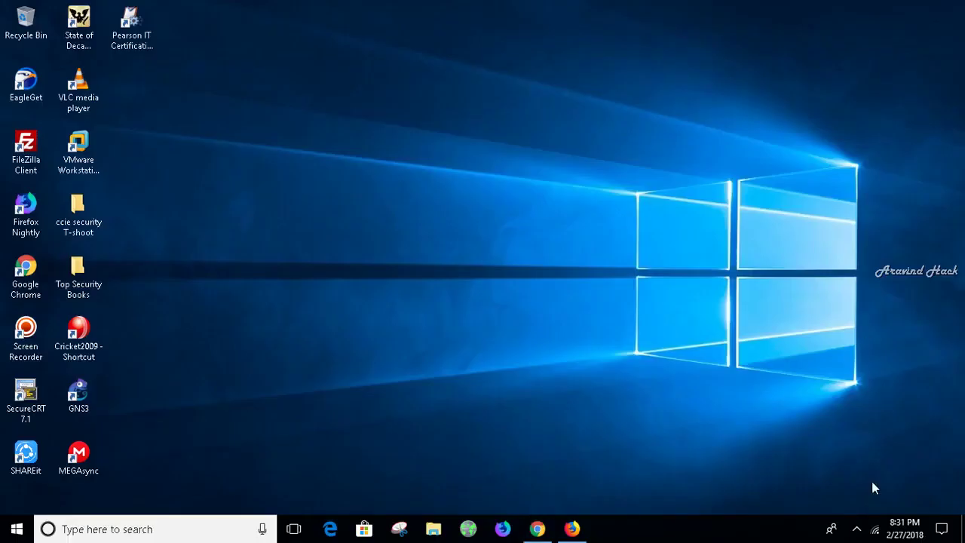
Check the Screen Recorder tray icon, then restore the Chrome CloudShare lab window
left_click(857, 529)
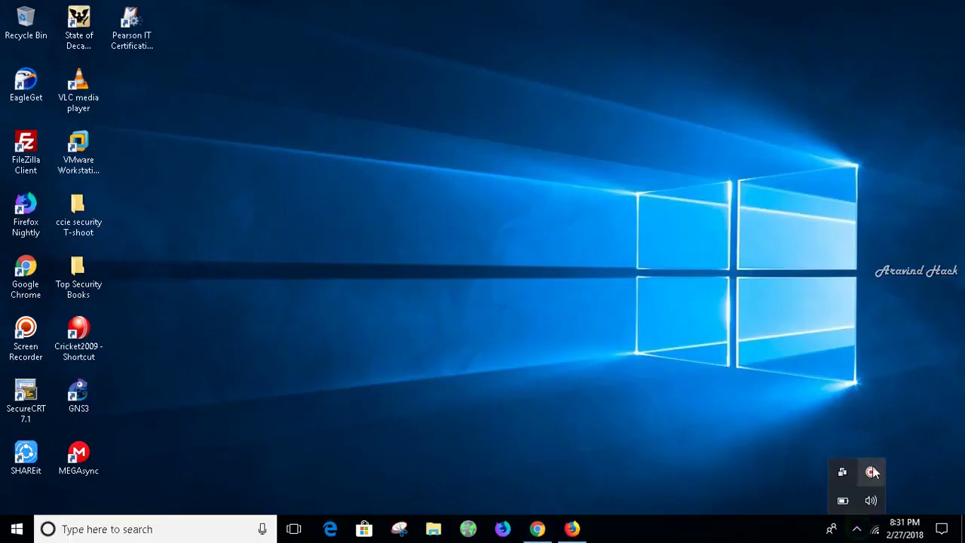
left_click(873, 473)
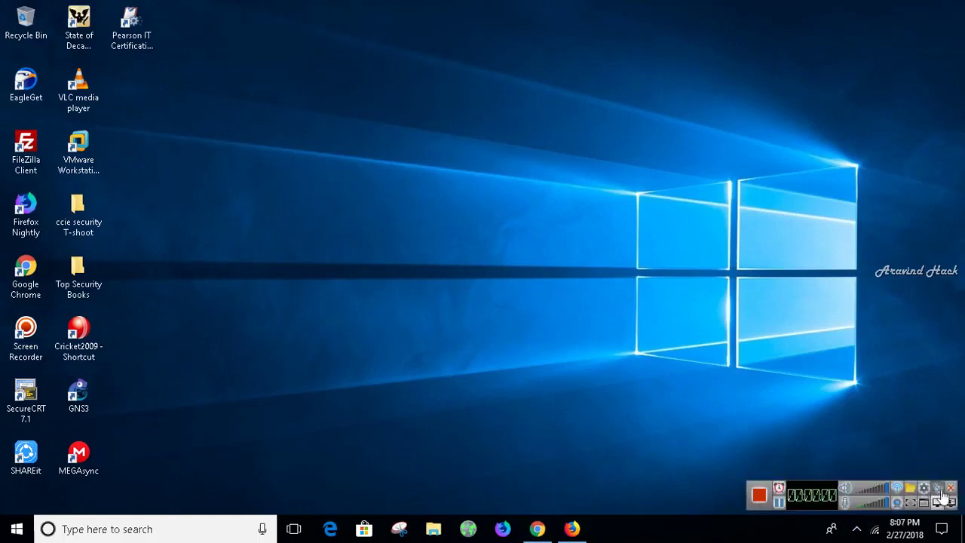
left_click(537, 529)
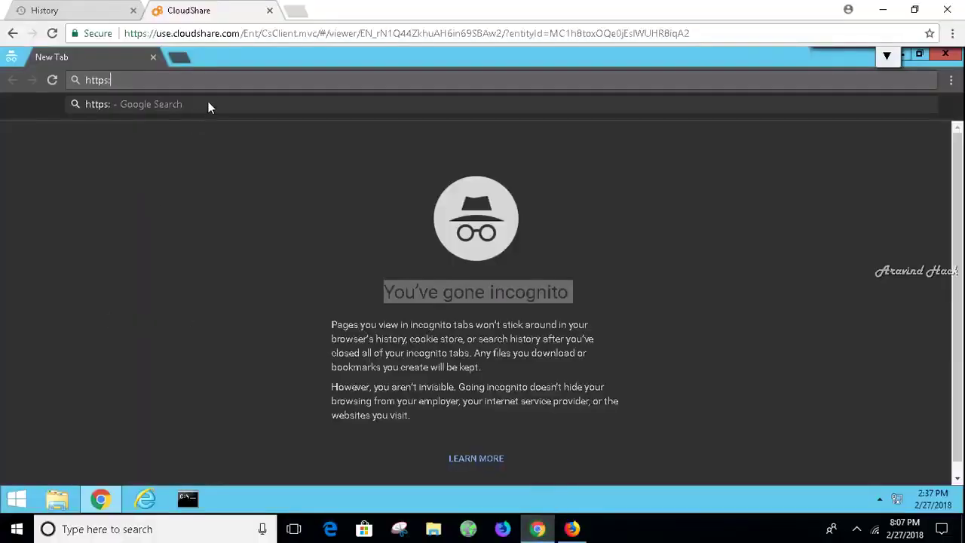
Switch the CloudShare remote session to fullscreen
left_click(886, 56)
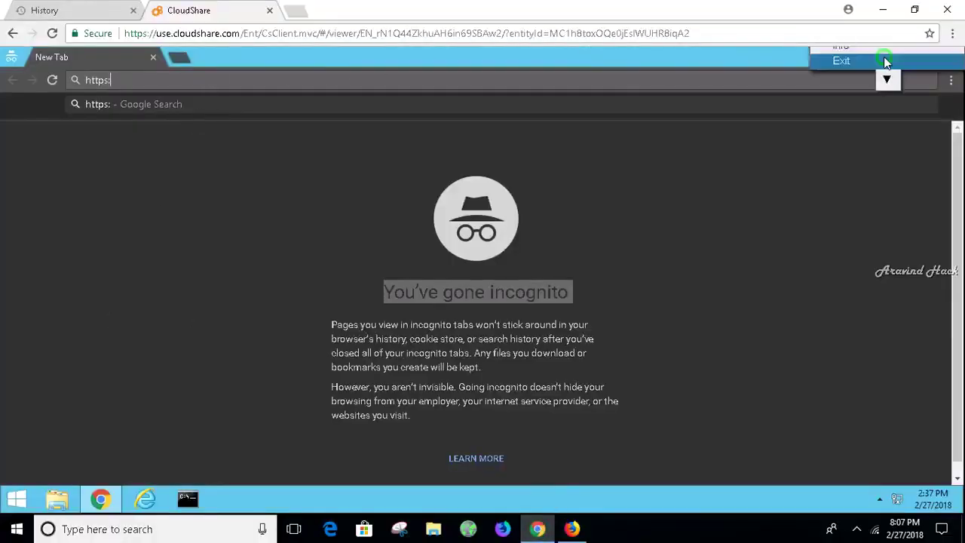
left_click(859, 164)
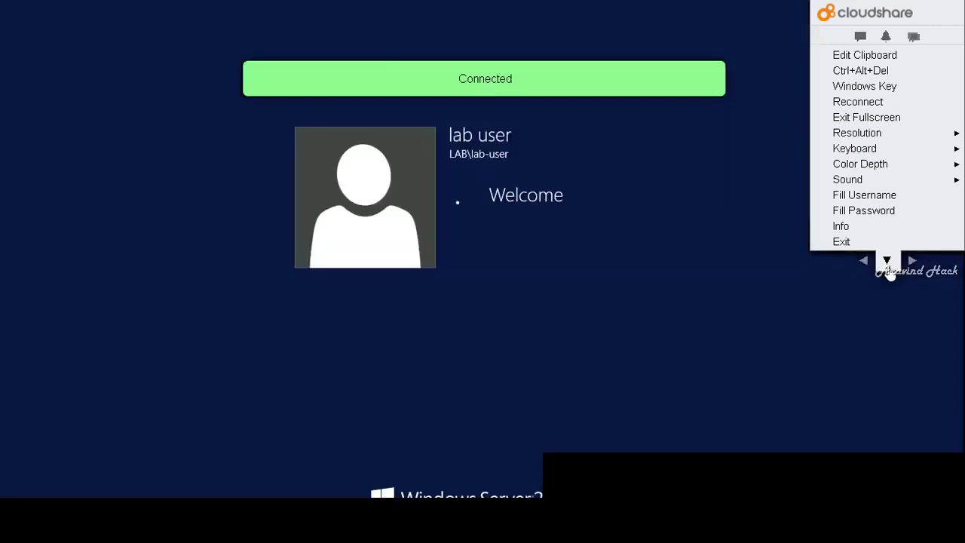
left_click(887, 264)
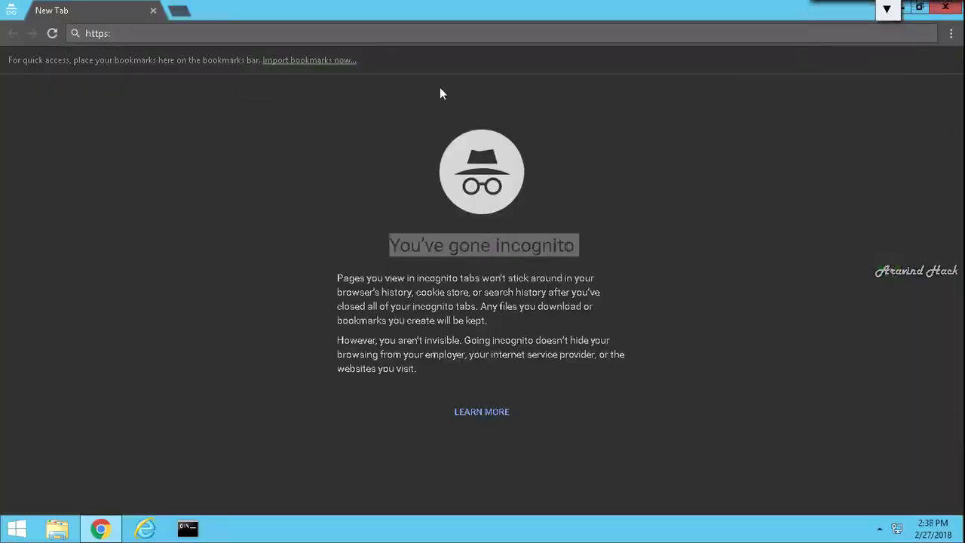
left_click(249, 28)
type("https://192.168")
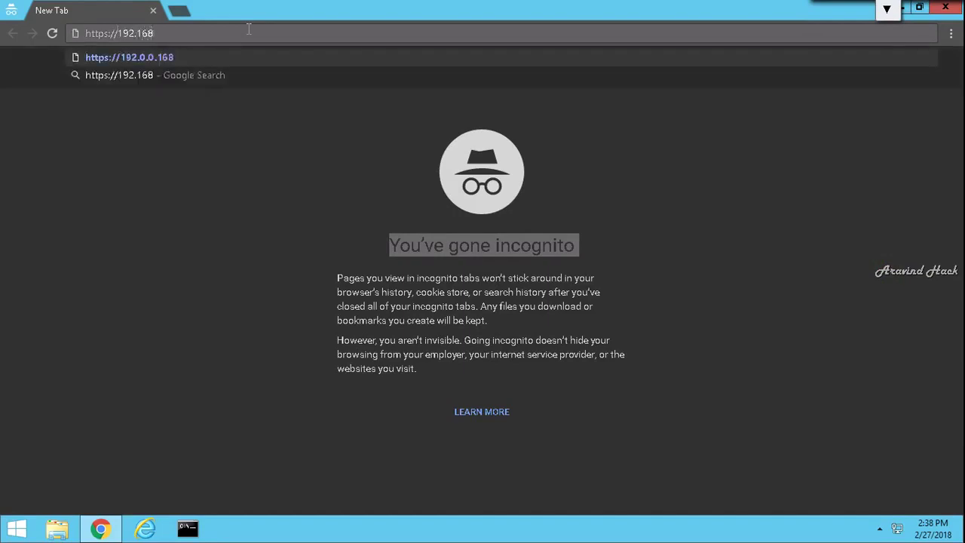
type(".1.254")
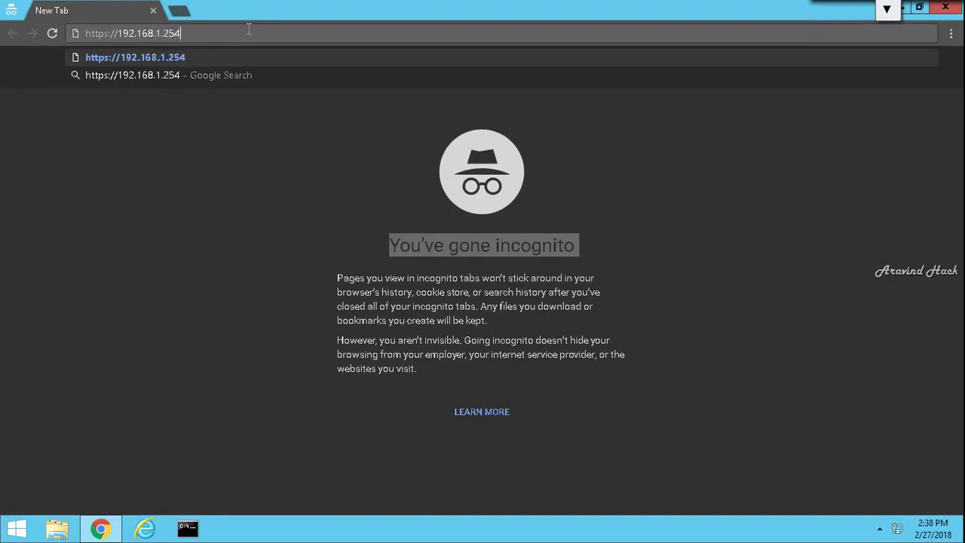
key("Return")
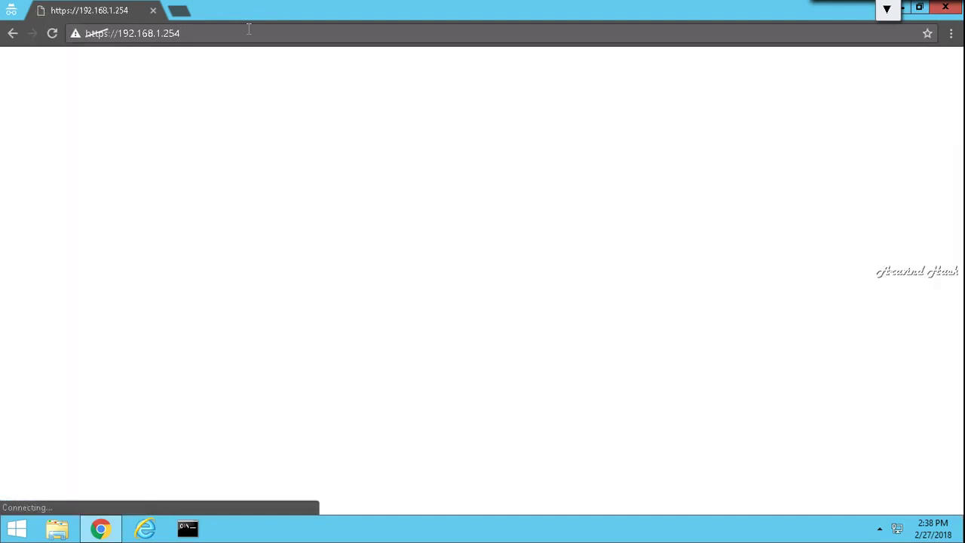
Expand ADVANCED on the privacy error and proceed to 192.168.1.254 (unsafe)
left_click(299, 314)
left_click(289, 312)
left_click(288, 314)
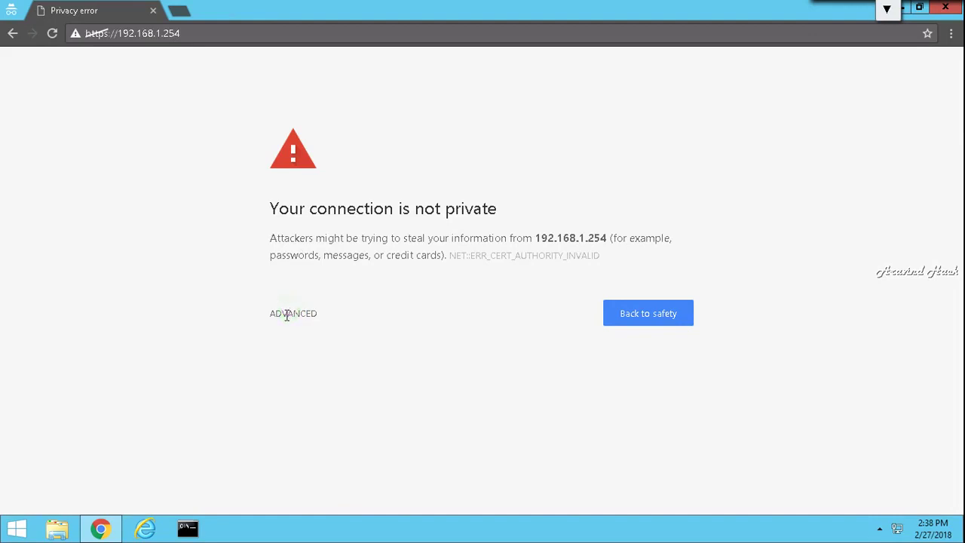
left_click(286, 314)
left_click(295, 313)
left_click(295, 315)
left_click(295, 316)
left_click(296, 317)
left_click(295, 316)
left_click(322, 435)
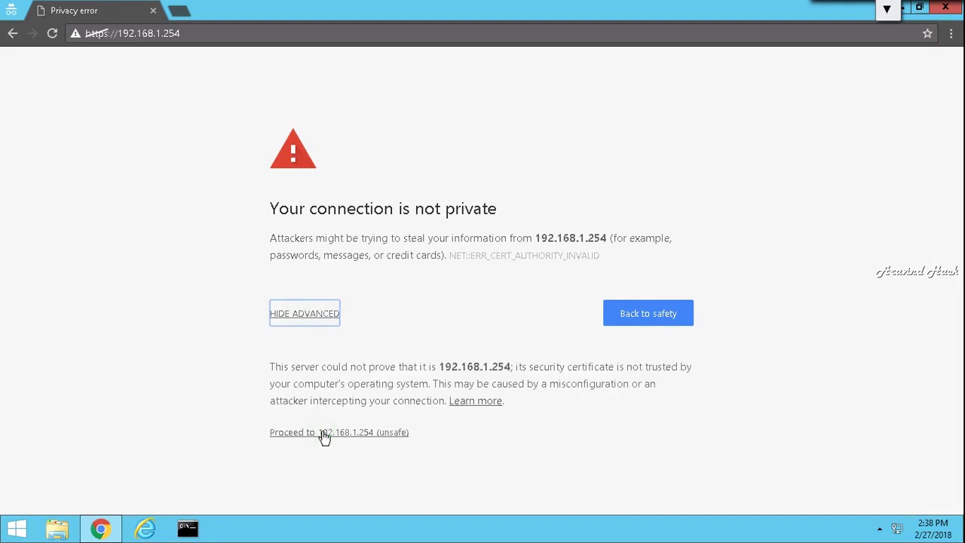
left_click(323, 434)
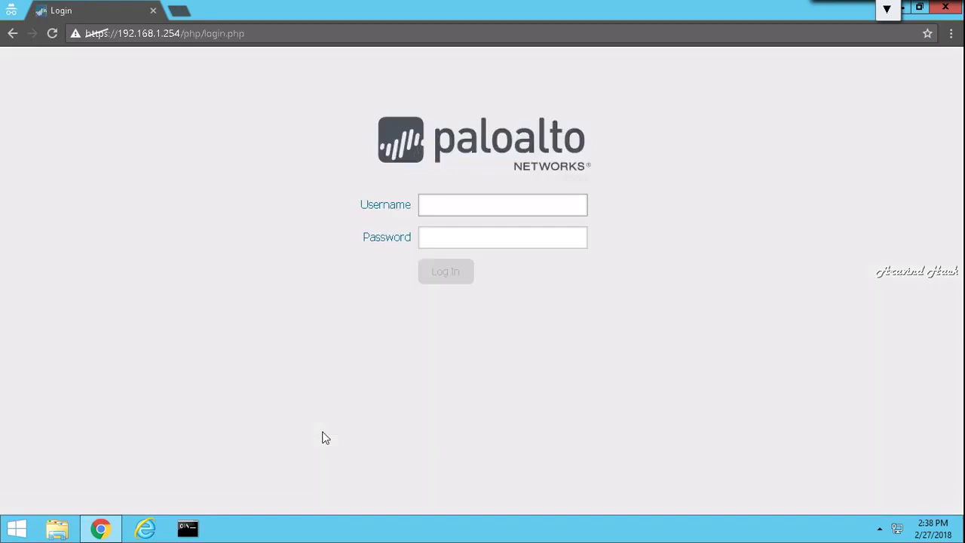
Log in to the firewall as admin with the account password
left_click(532, 196)
type("admin")
key("Tab")
type("admin")
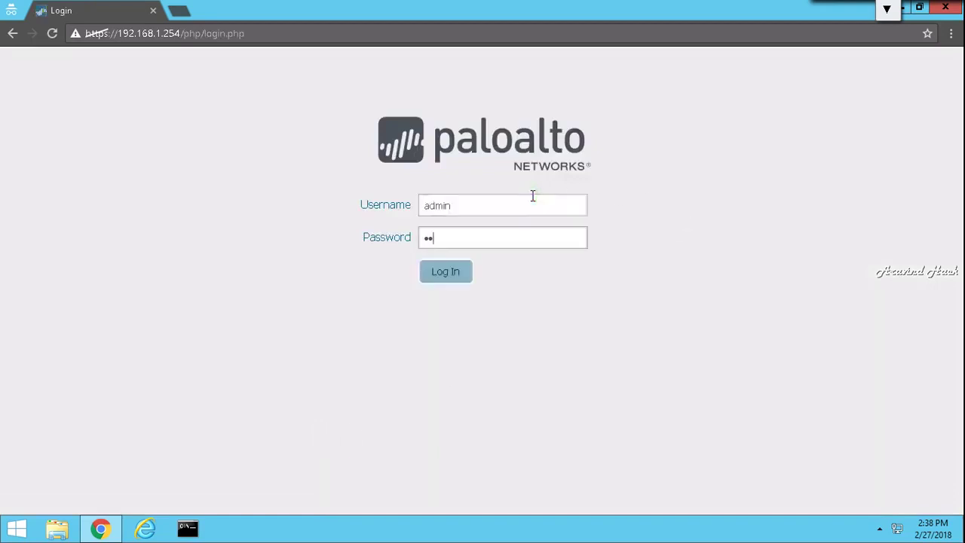
left_click(453, 277)
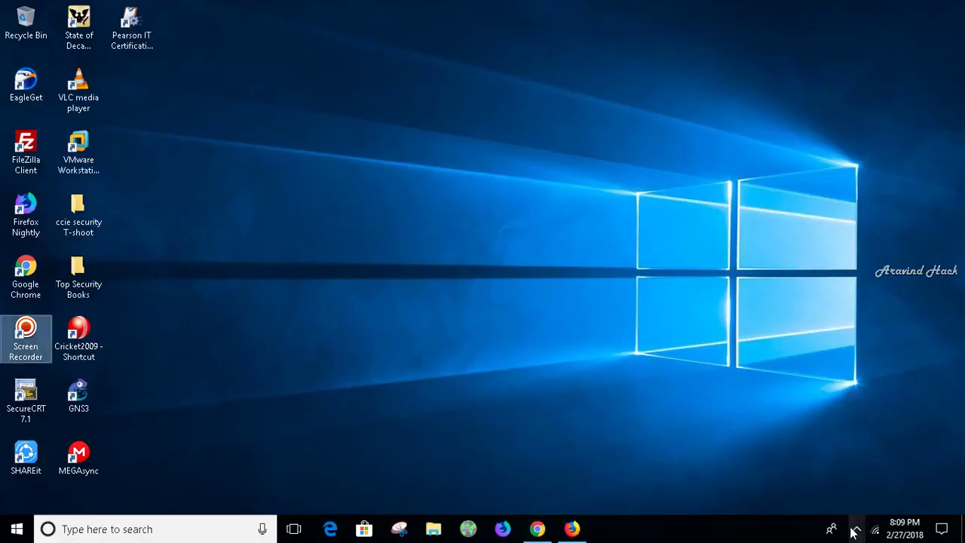
Show and then hide the screen recorder controls from the system tray
left_click(857, 528)
left_click(871, 489)
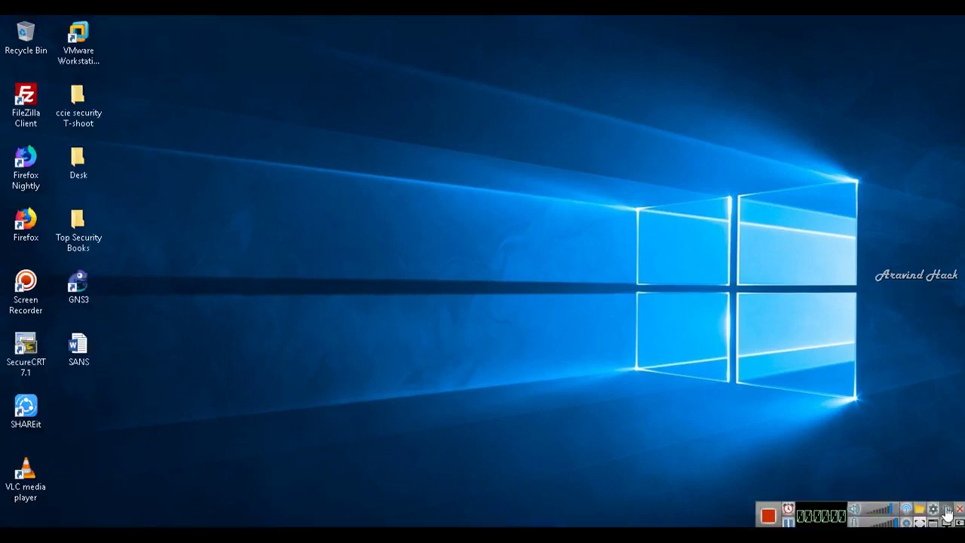
left_click(948, 511)
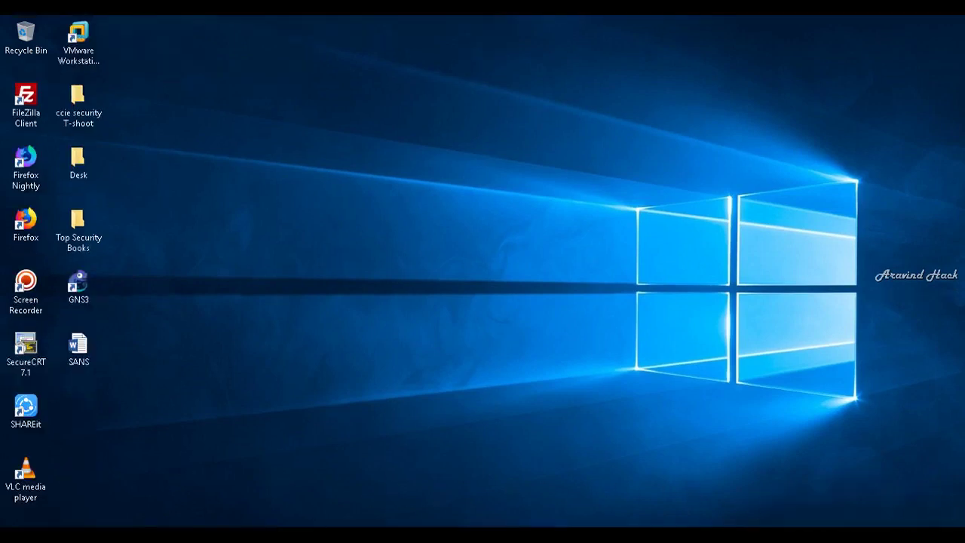
Launch Internet Explorer by searching 'inter' in Windows search
key("super+s")
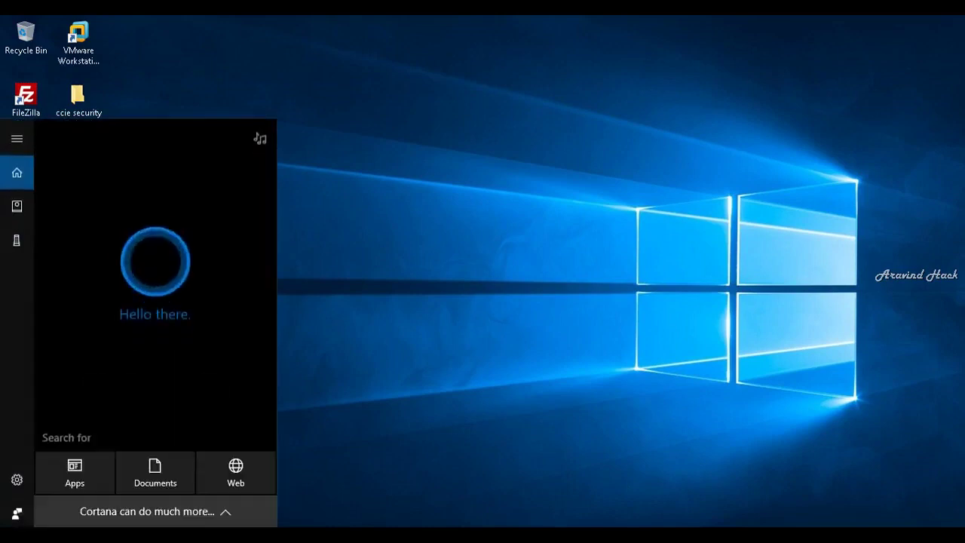
type("inter")
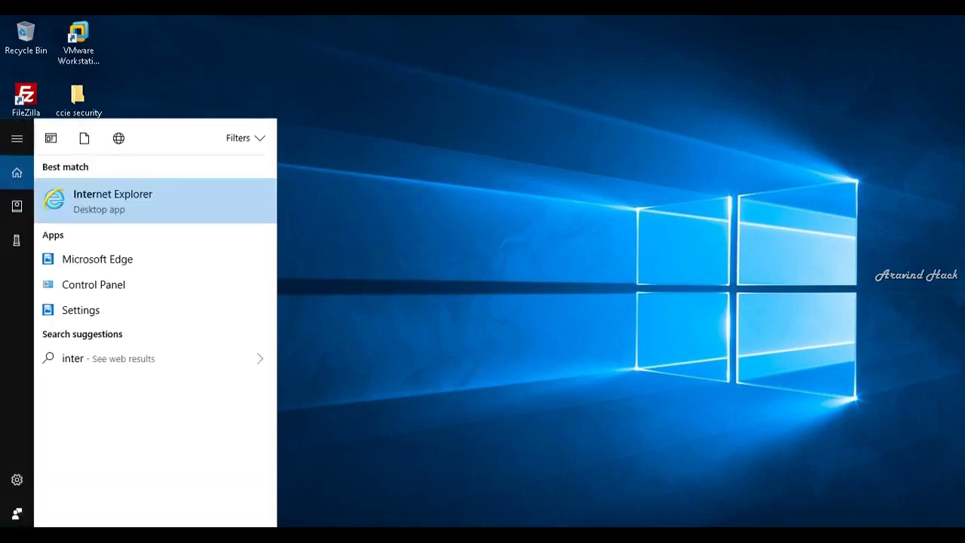
key("Return")
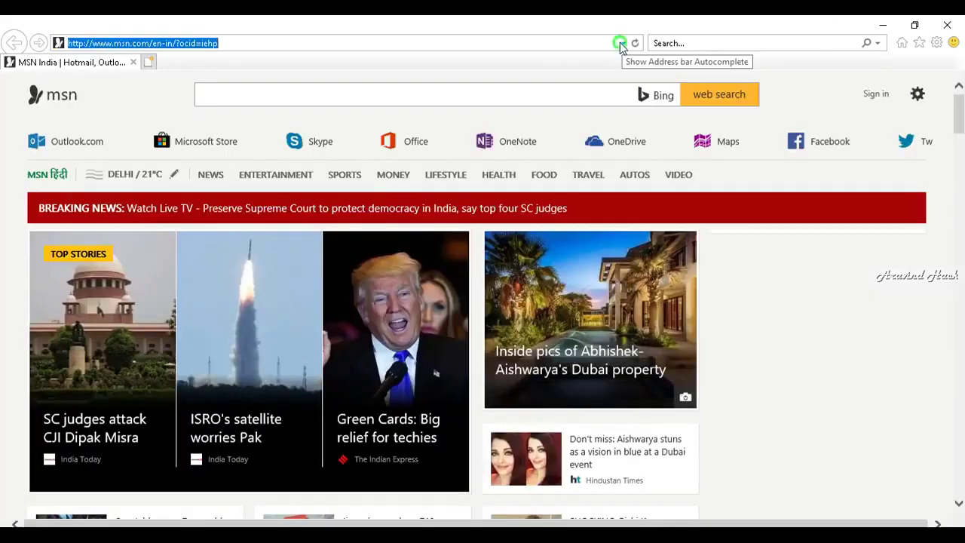
left_click(621, 44)
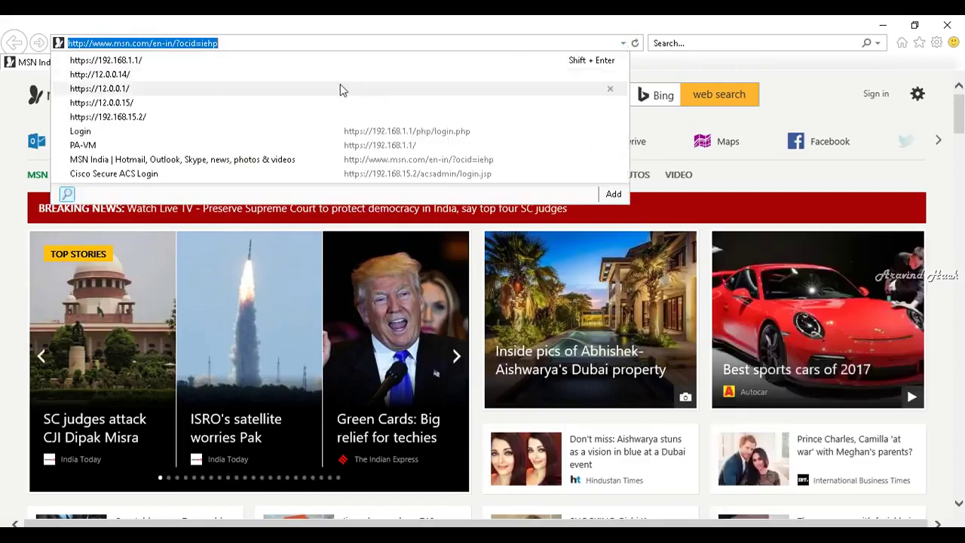
left_click(343, 60)
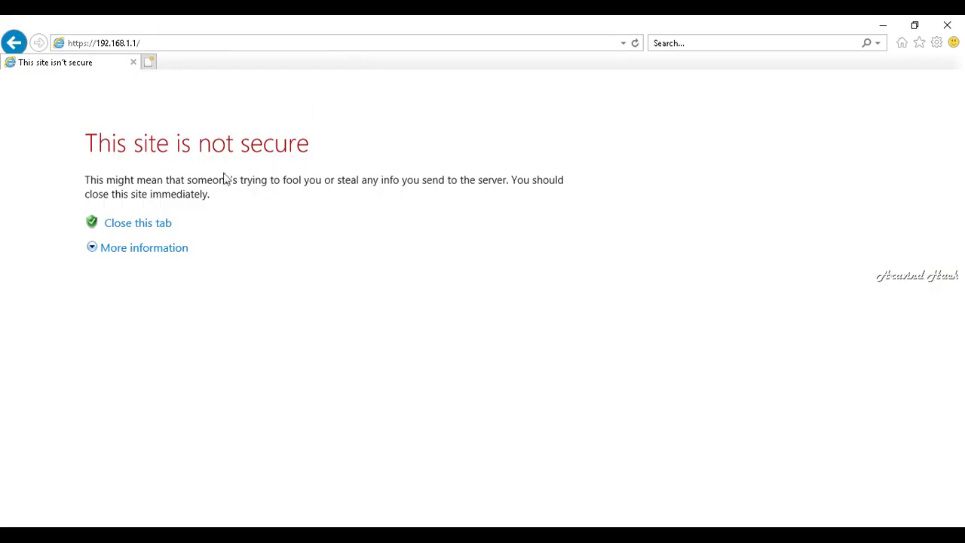
left_click(157, 249)
left_click(212, 381)
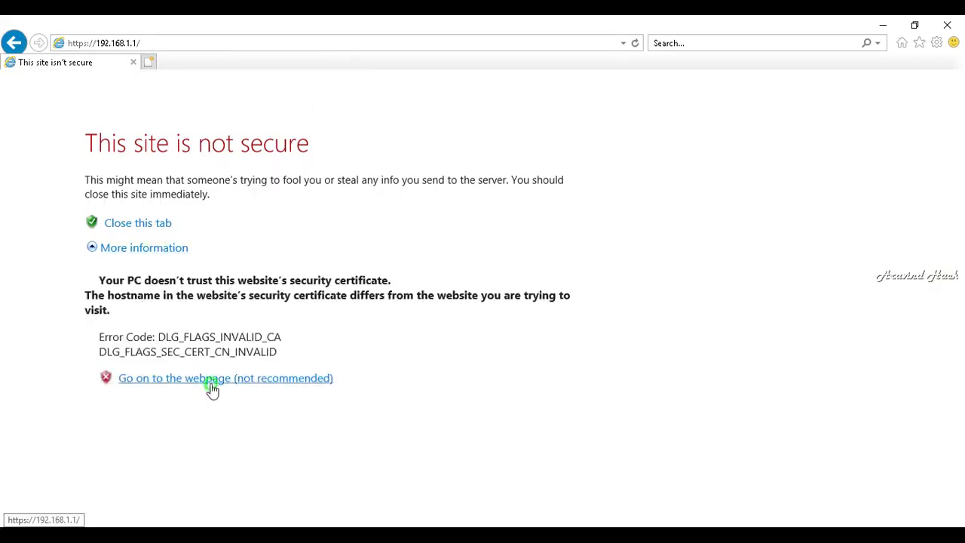
left_click(637, 43)
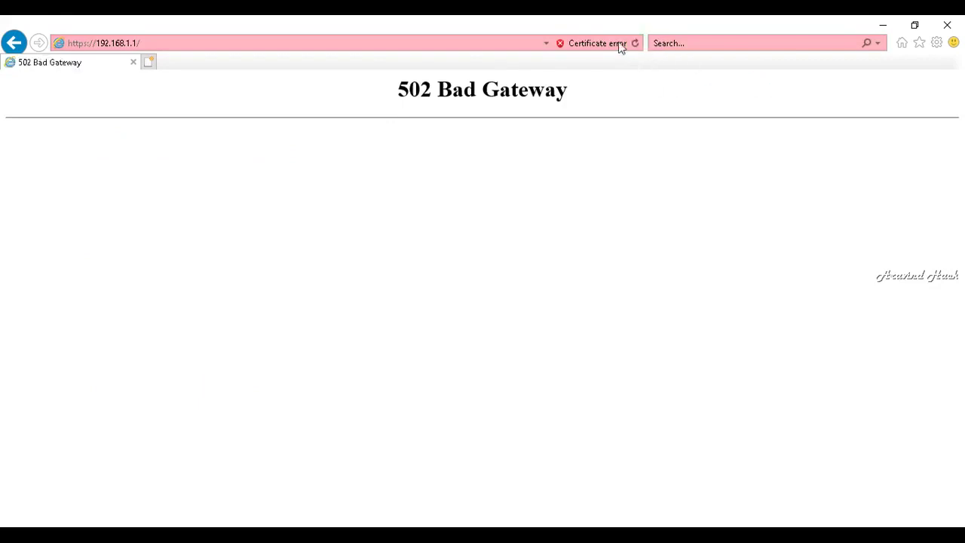
left_click(635, 43)
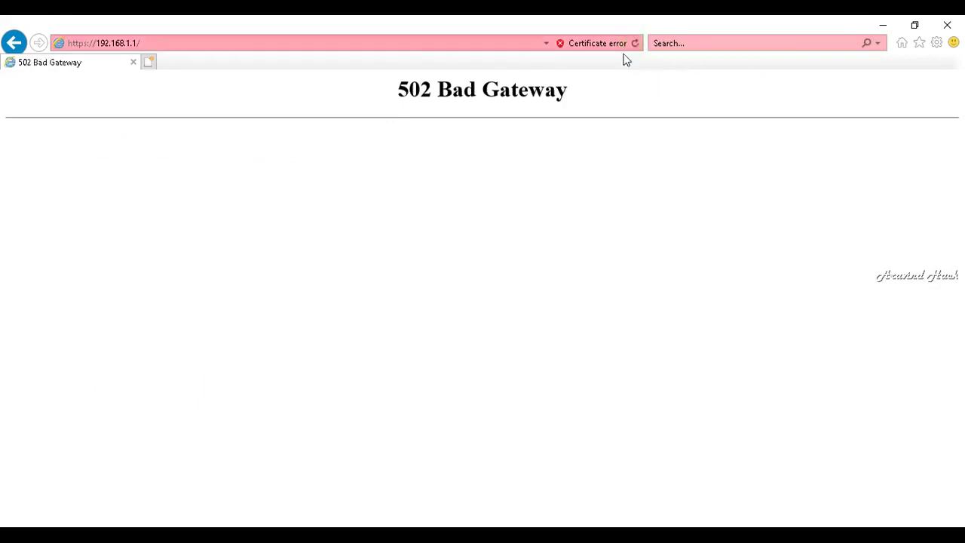
left_click(637, 45)
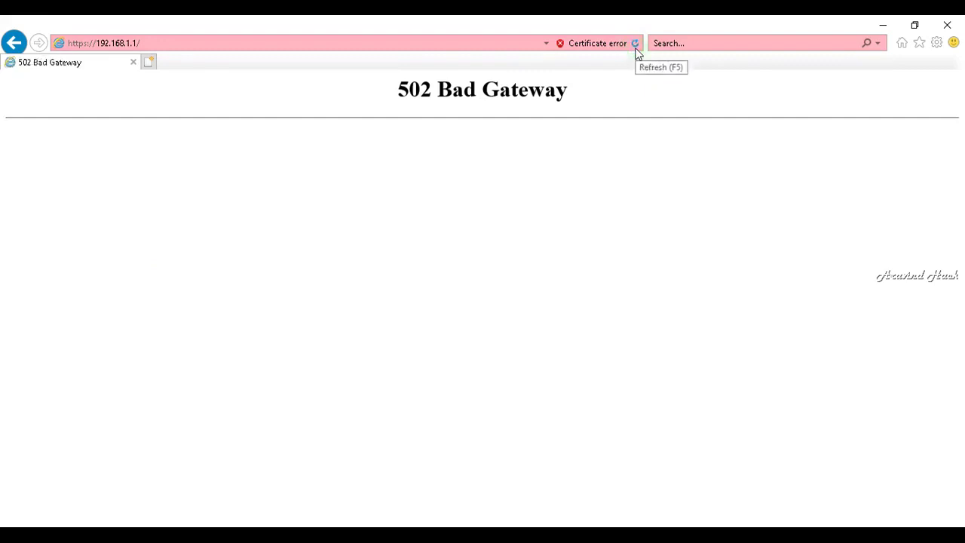
left_click(635, 44)
left_click(311, 43)
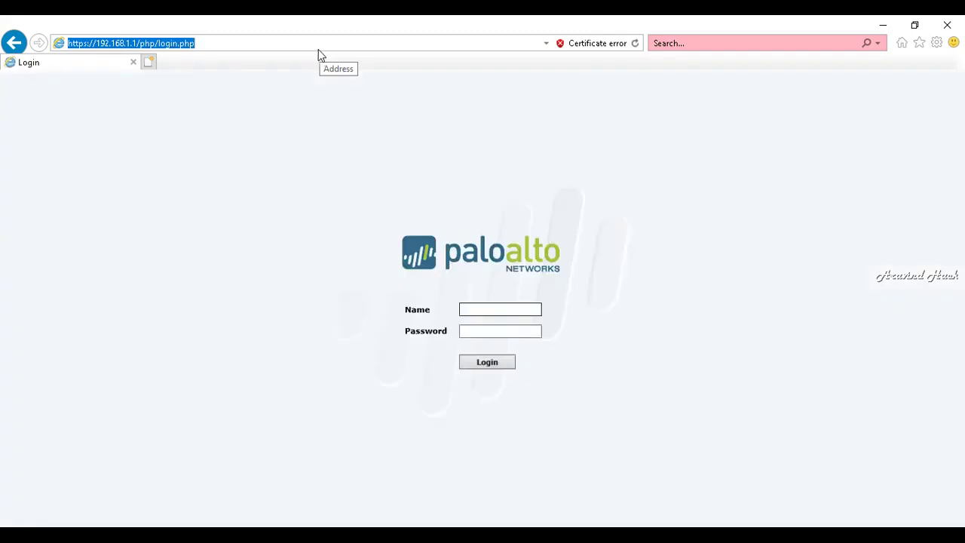
Sign in with the saved credentials and dismiss the default-credentials warning
left_click(482, 310)
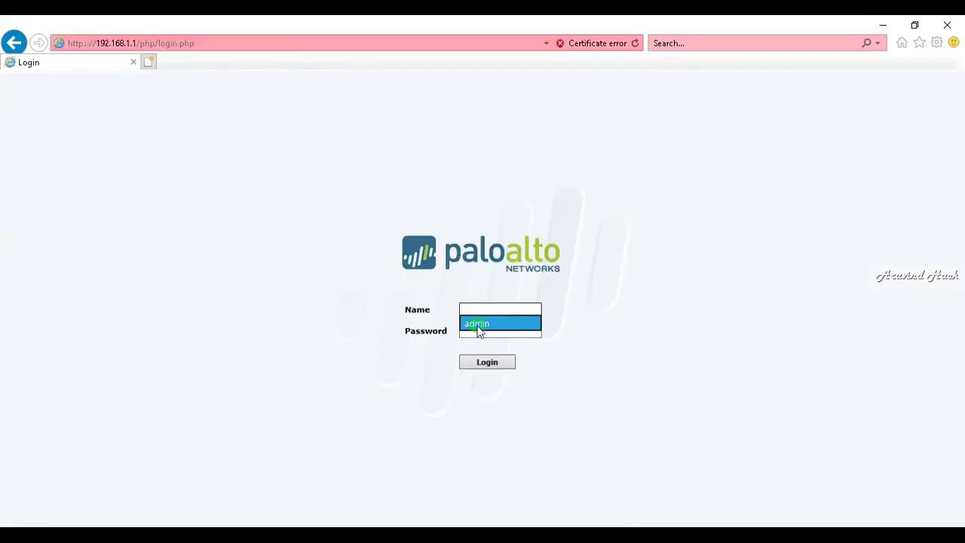
left_click(478, 324)
left_click(487, 363)
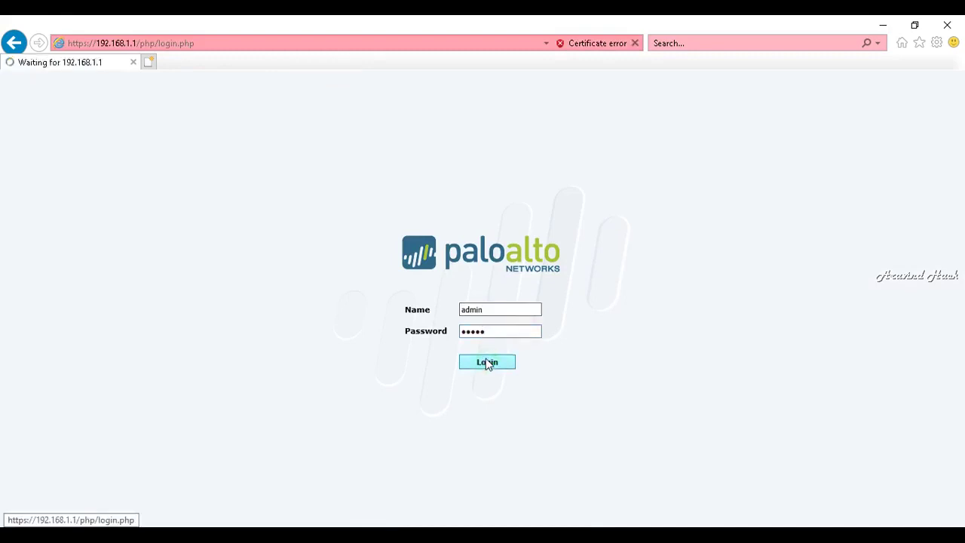
left_click(571, 334)
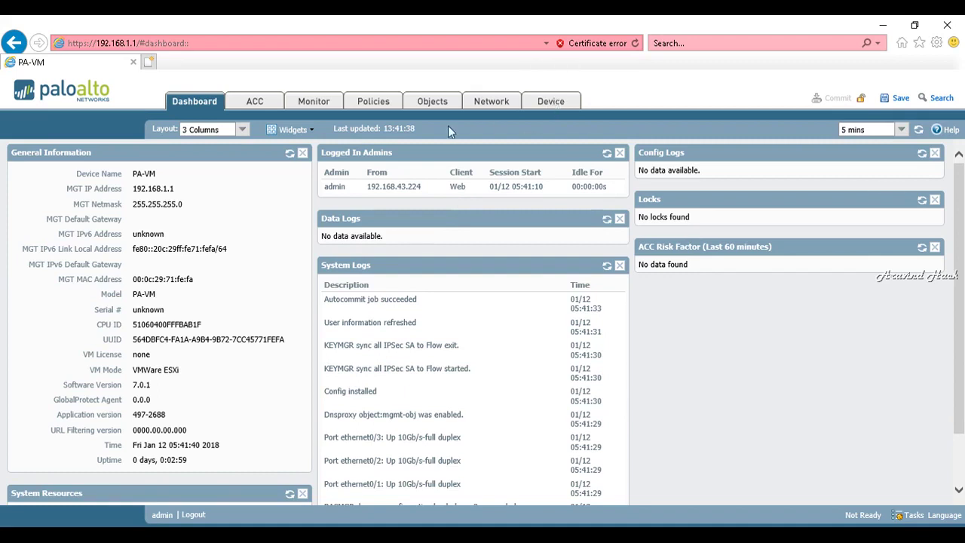
Open the strict Anti-Spyware profile and review its rules, exceptions and DNS Signatures without changes
left_click(436, 108)
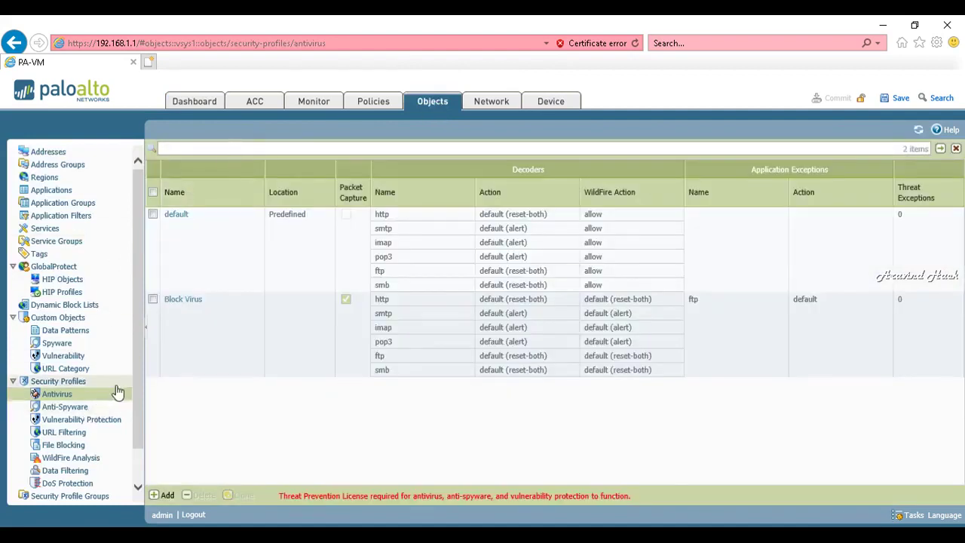
scroll(119, 390, "down", 1)
left_click(62, 372)
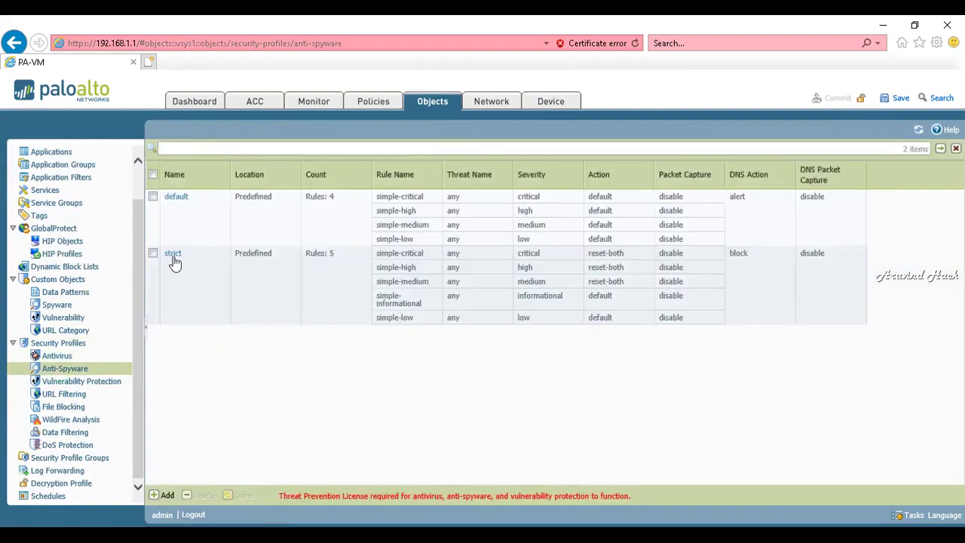
left_click(173, 256)
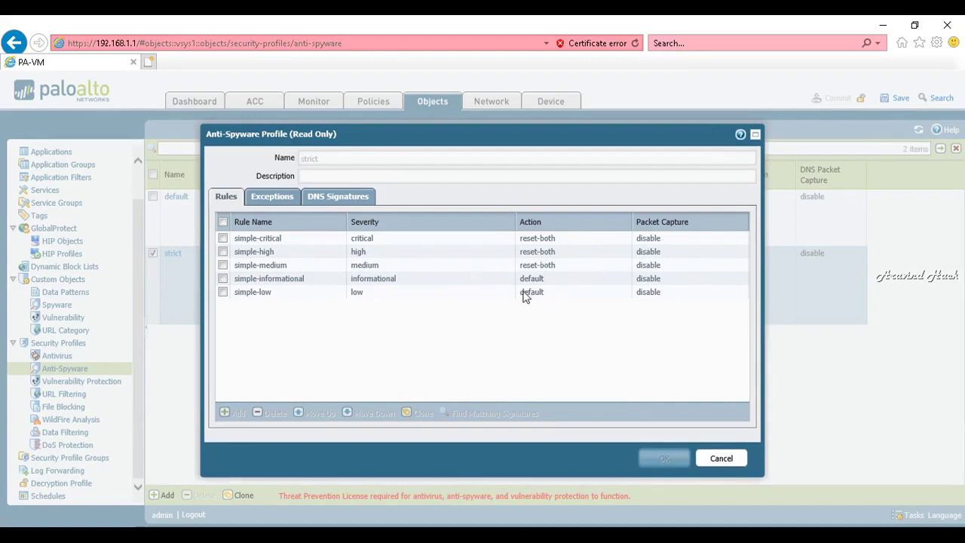
left_click(273, 239)
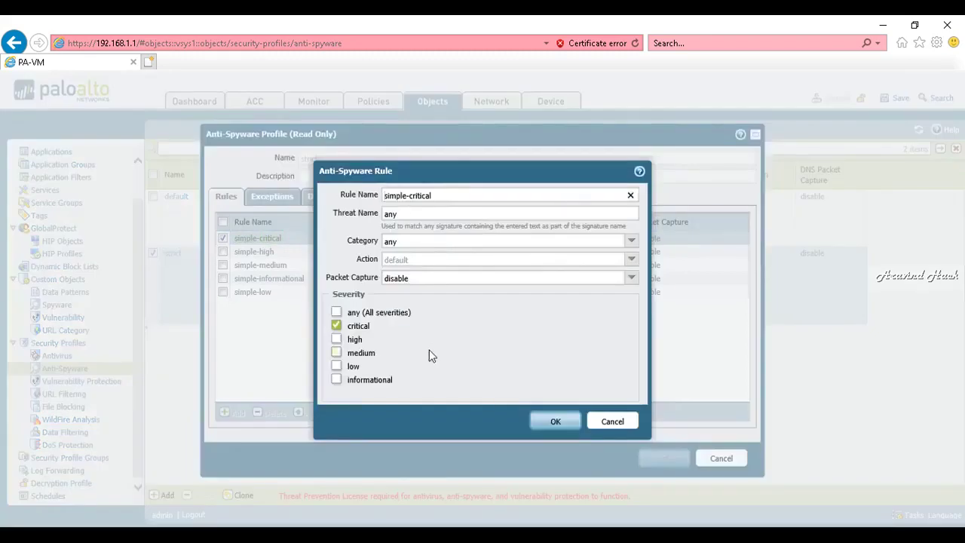
left_click(556, 424)
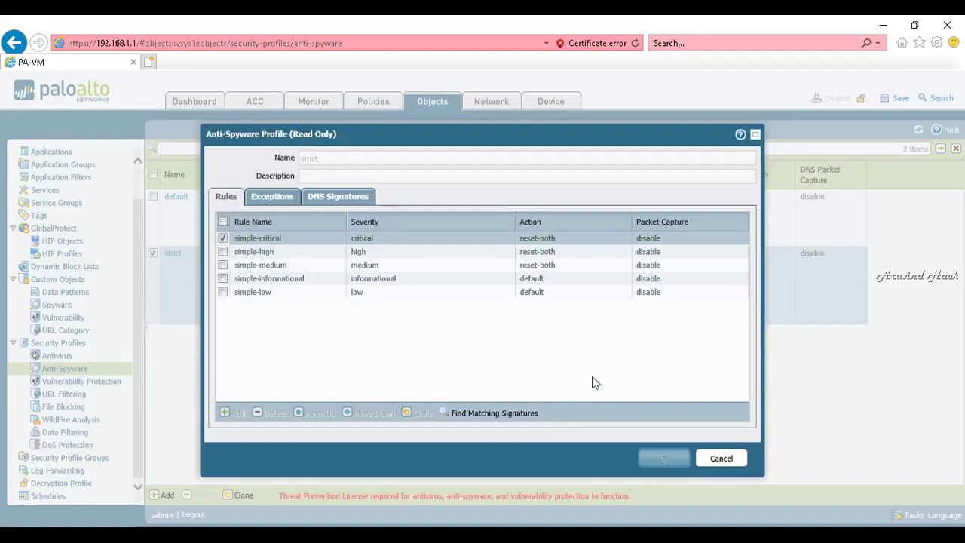
left_click(273, 197)
left_click(335, 197)
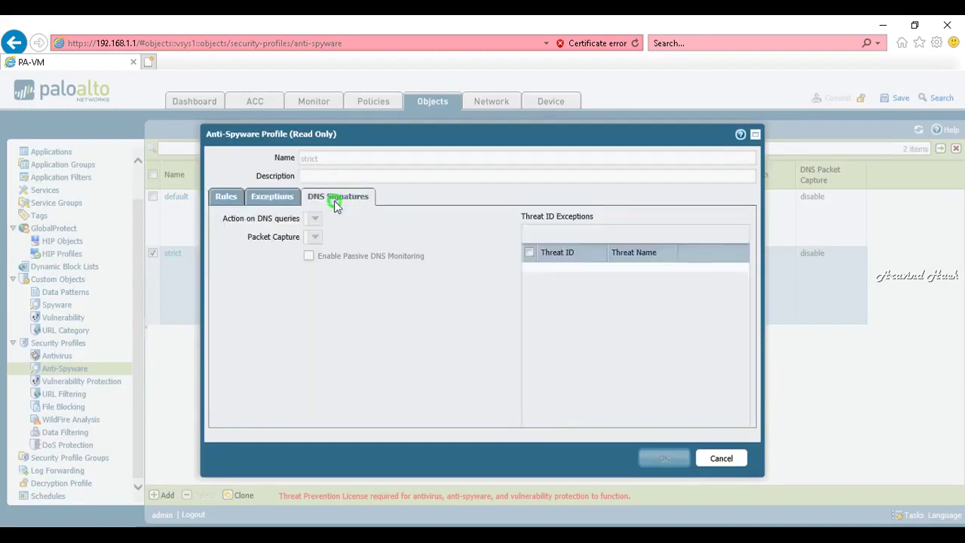
left_click(733, 462)
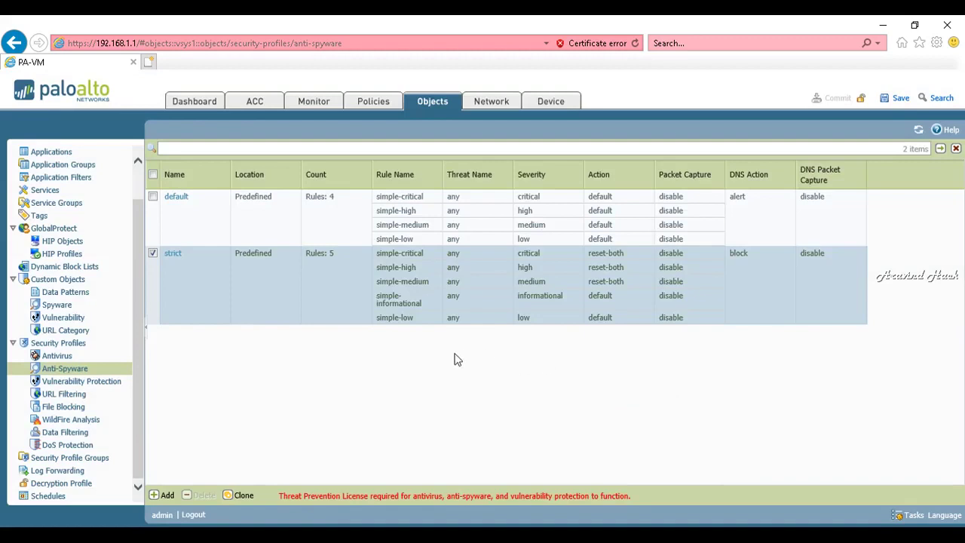
Review the default profile's rules, exceptions and DNS Signatures, then recheck strict, leaving both unchanged
left_click(175, 197)
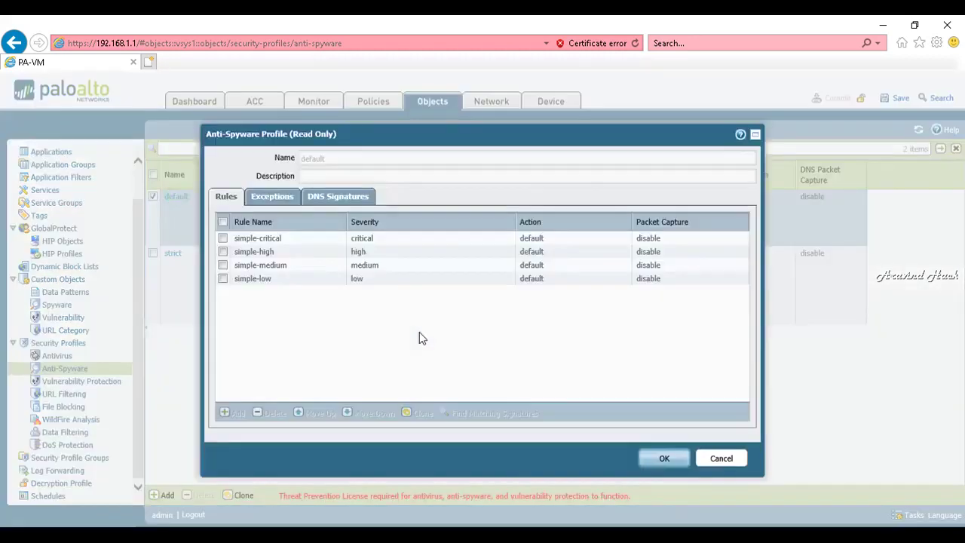
left_click(273, 197)
left_click(337, 199)
left_click(261, 201)
left_click(228, 200)
left_click(722, 462)
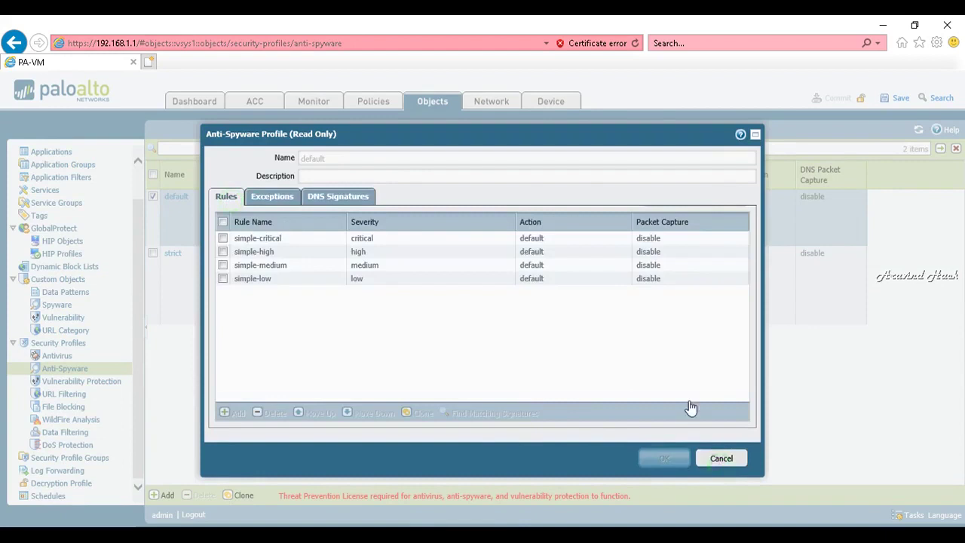
left_click(152, 197)
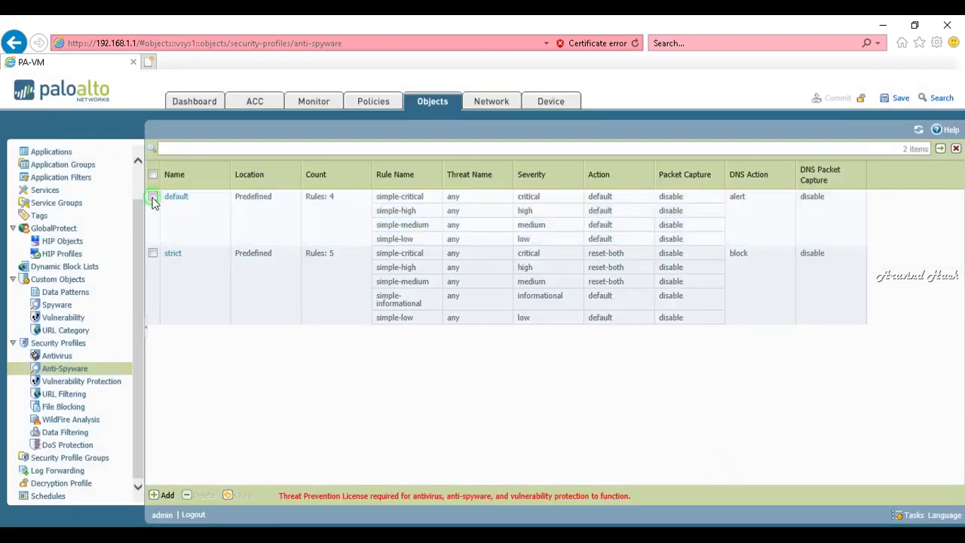
left_click(172, 257)
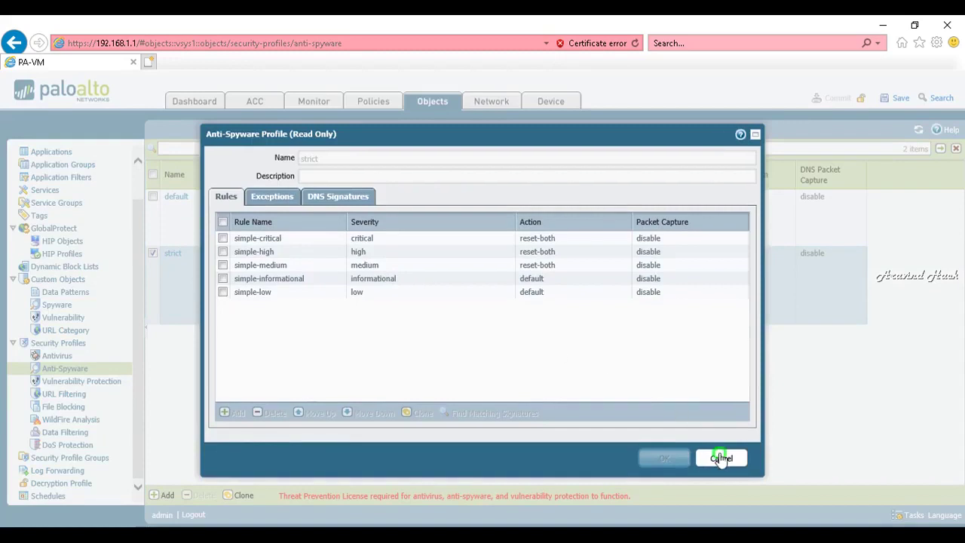
left_click(722, 459)
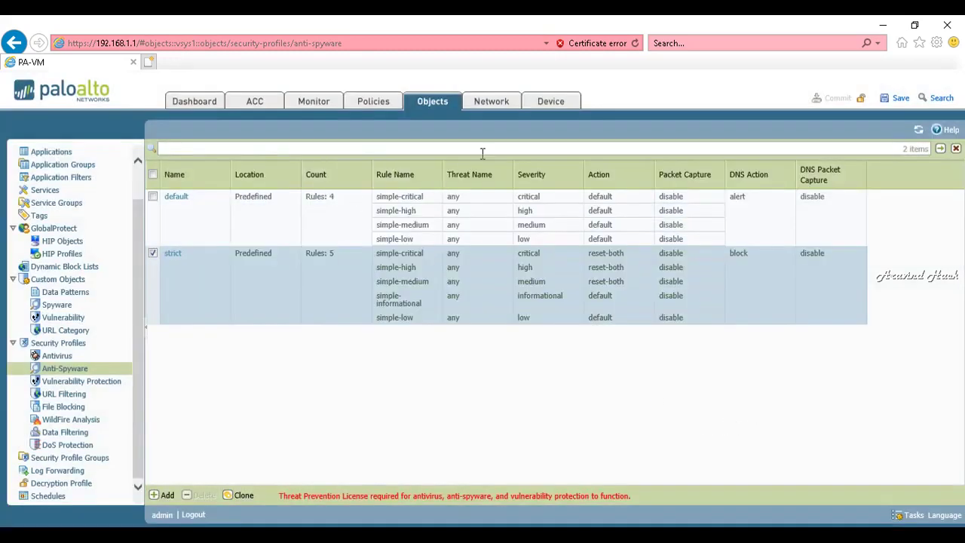
left_click(152, 255)
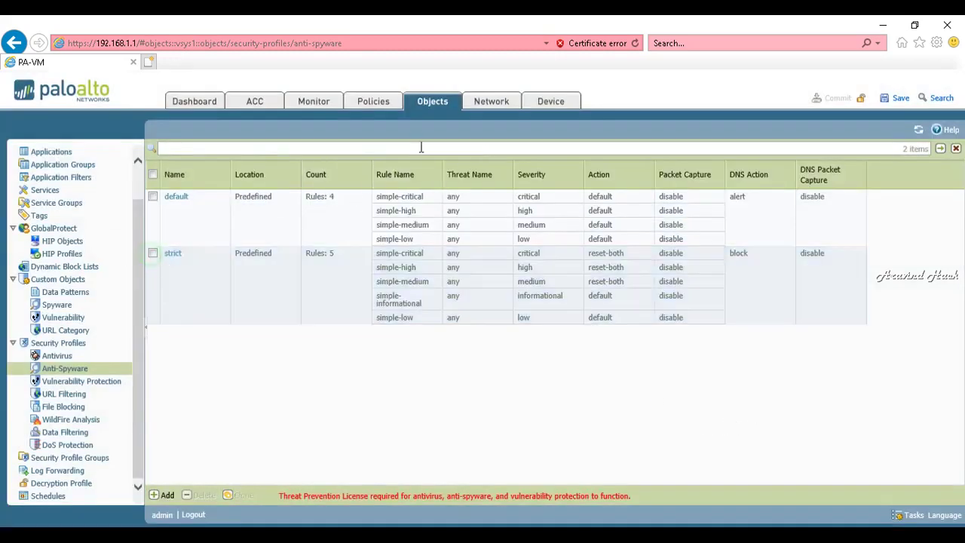
Delete the block AV rule from the security policy rules
left_click(359, 106)
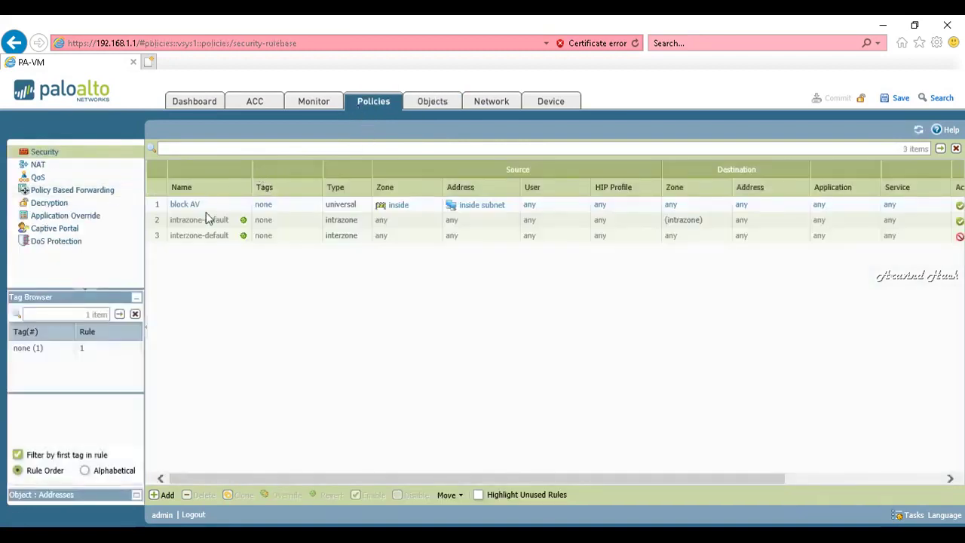
left_click(155, 206)
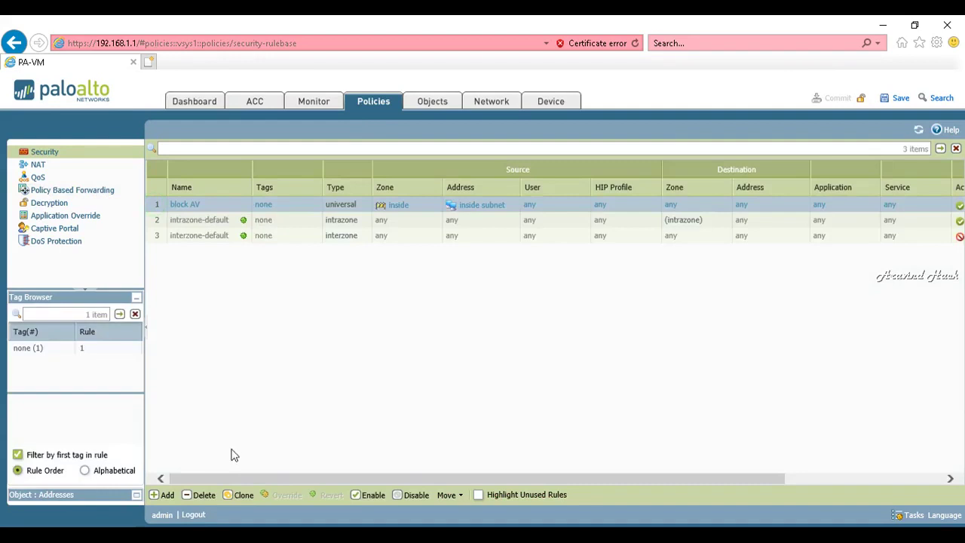
left_click(197, 495)
left_click(455, 350)
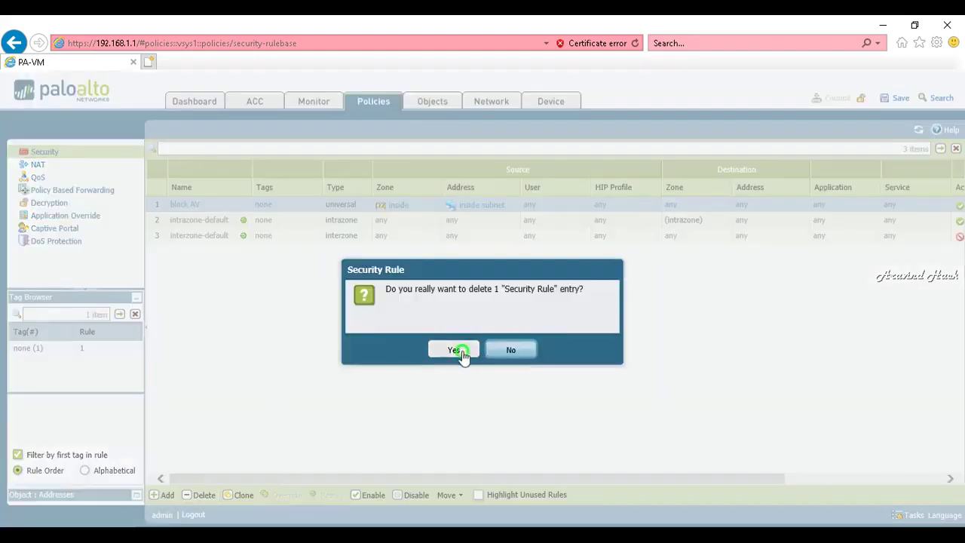
Create a security rule named ANTISPYWARE with source zone inside and source address inside subnet
left_click(164, 494)
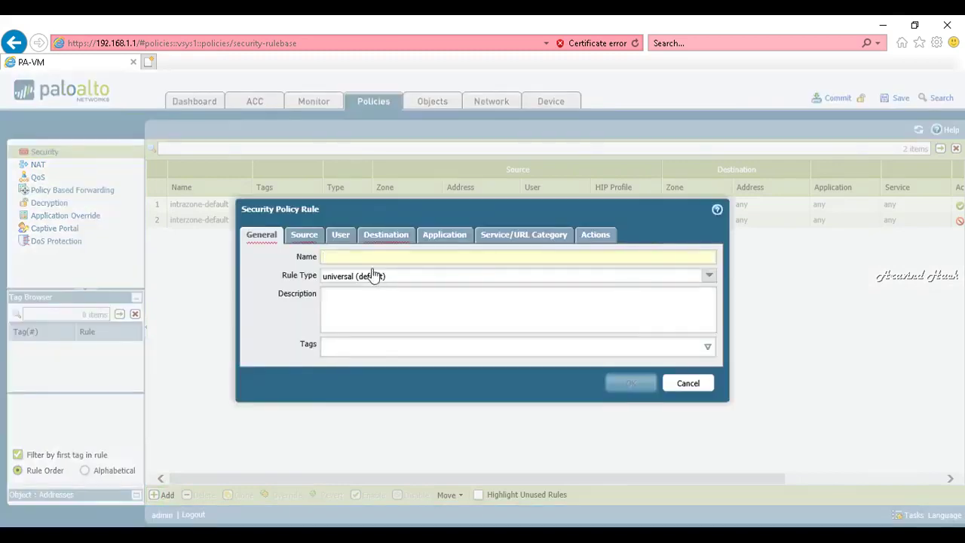
left_click(375, 257)
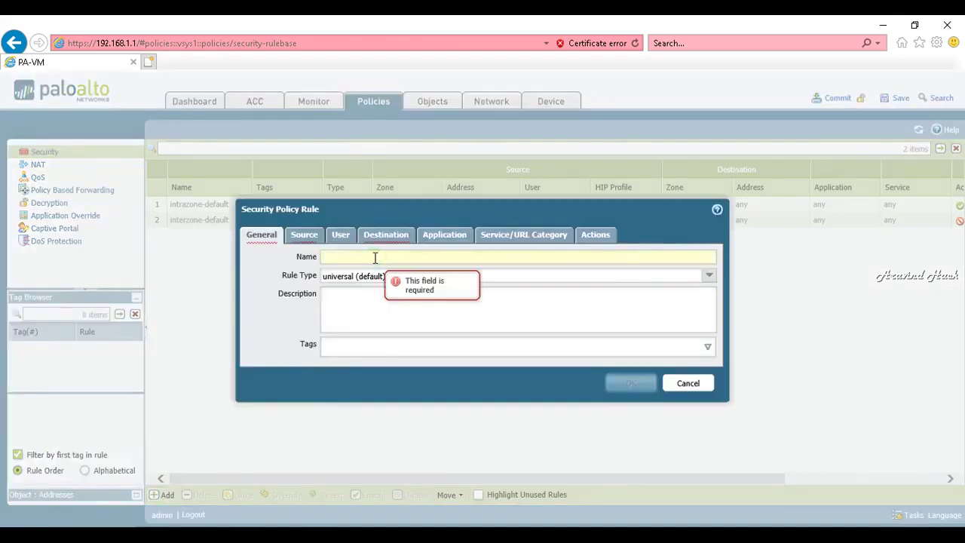
type("ANTISPYWARE")
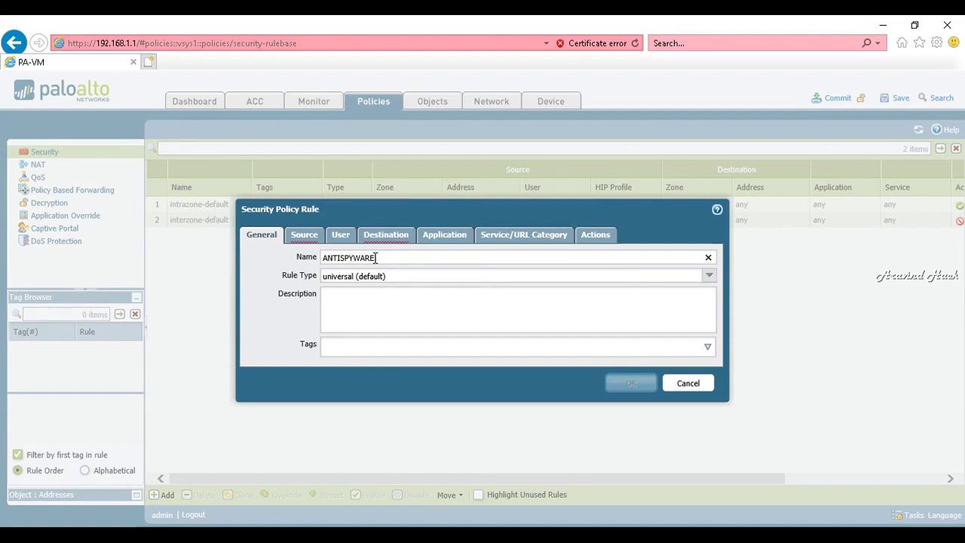
left_click(304, 236)
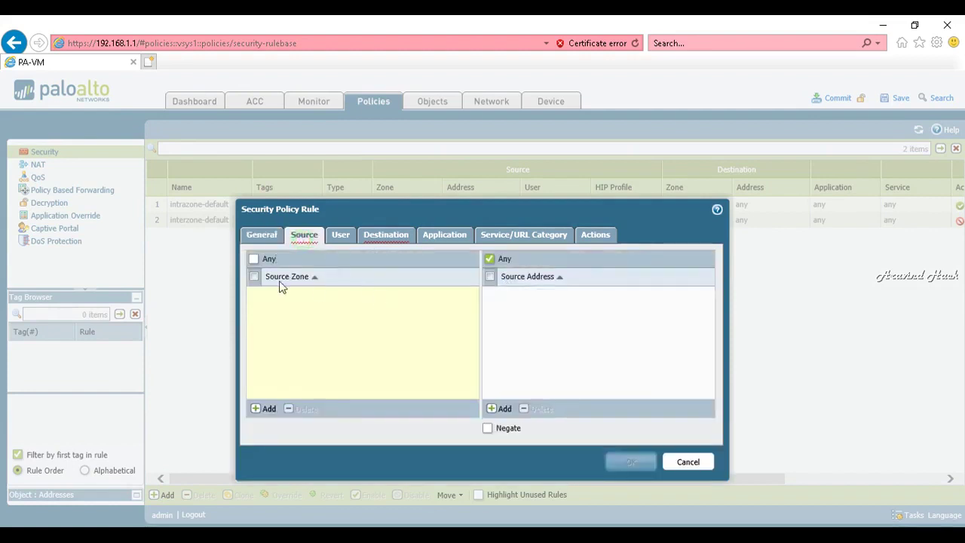
left_click(265, 409)
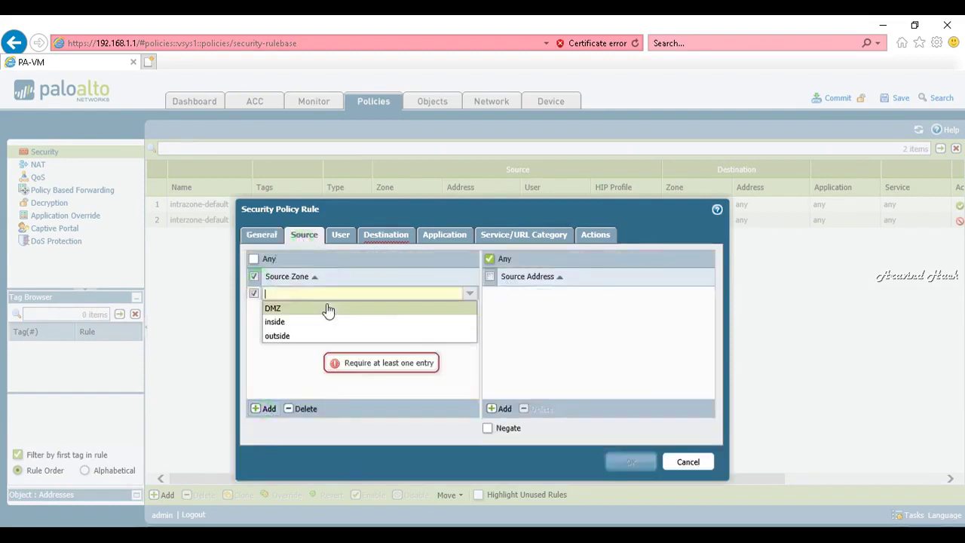
left_click(295, 323)
left_click(388, 366)
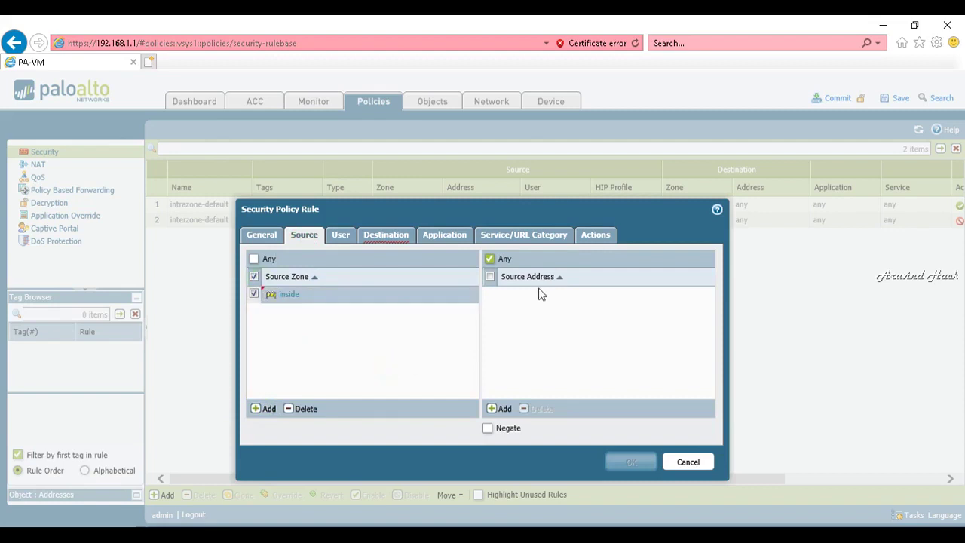
left_click(490, 260)
left_click(502, 414)
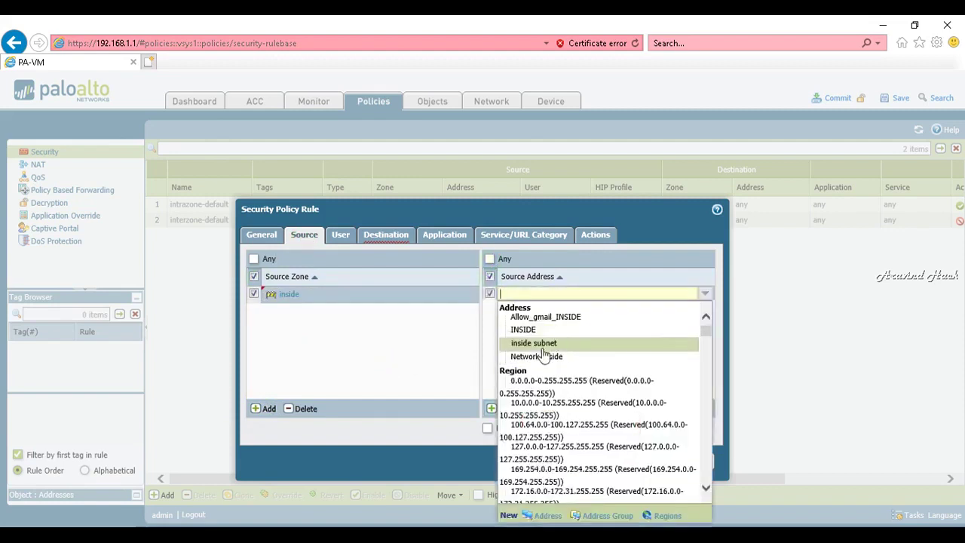
left_click(396, 380)
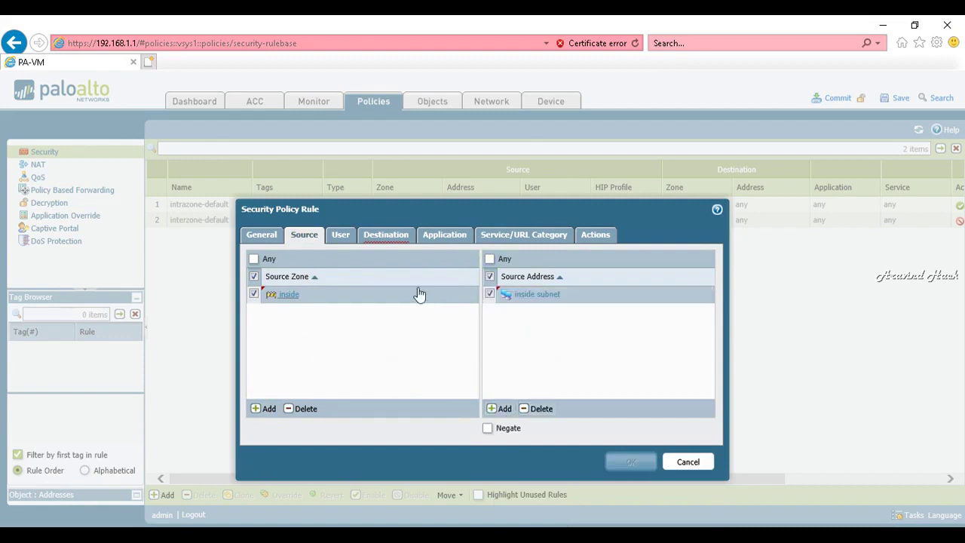
Set the rule's destination zone to any and review its application and service settings
left_click(400, 238)
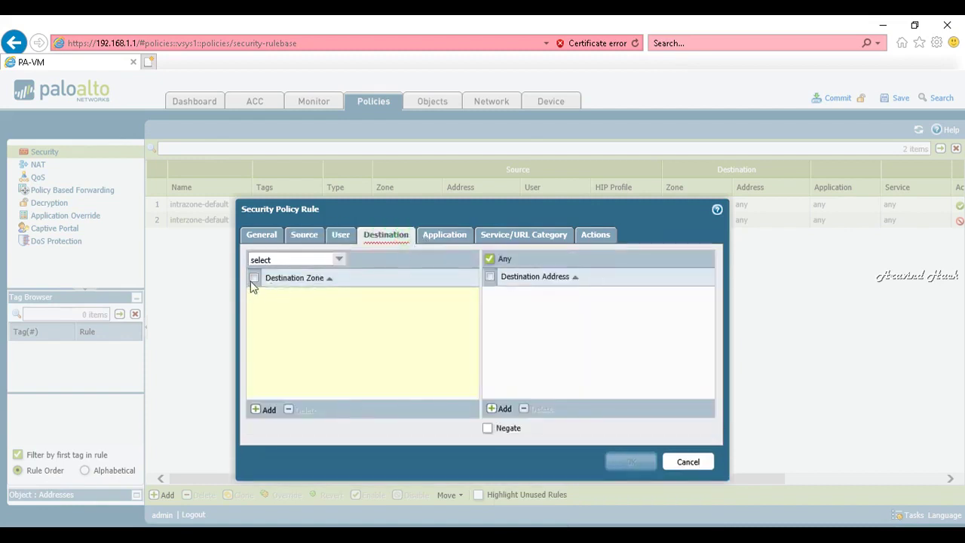
left_click(340, 261)
left_click(315, 288)
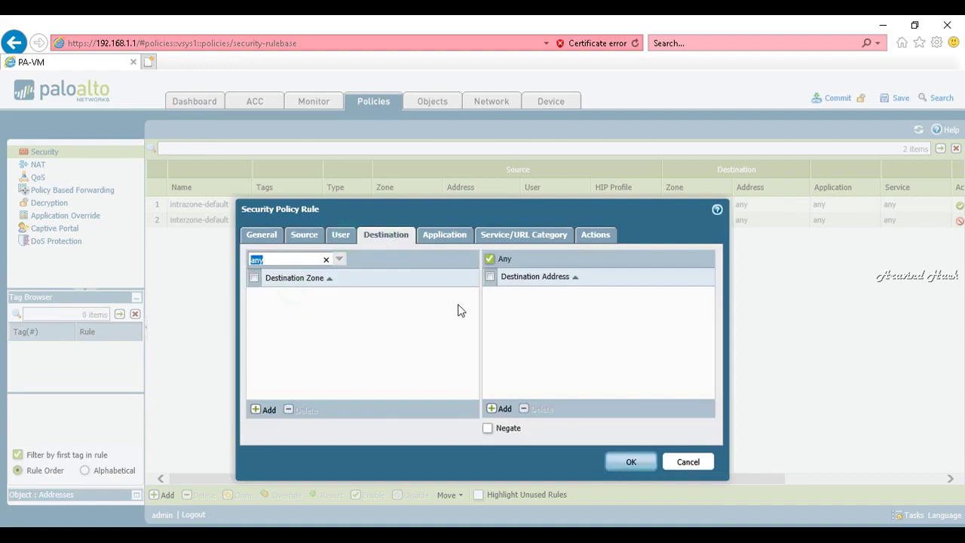
left_click(462, 235)
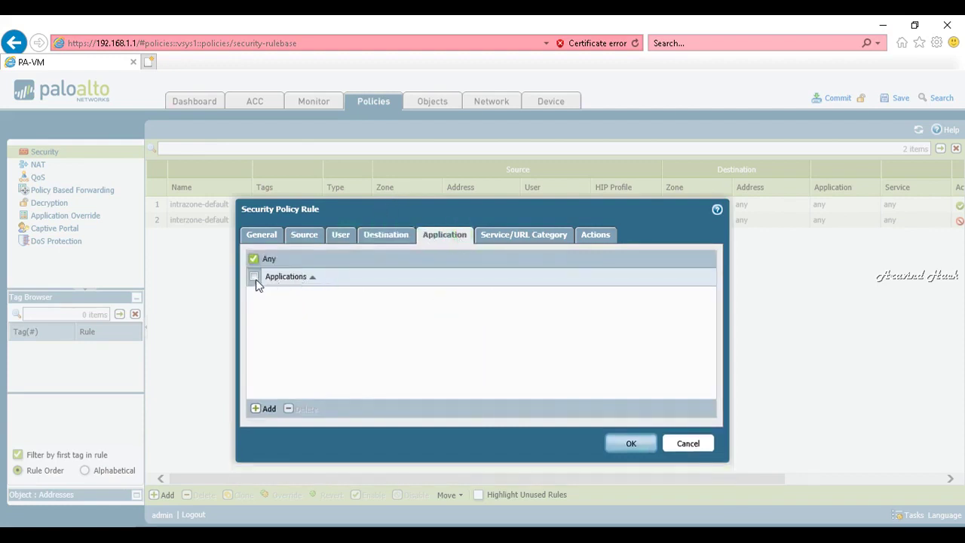
left_click(545, 236)
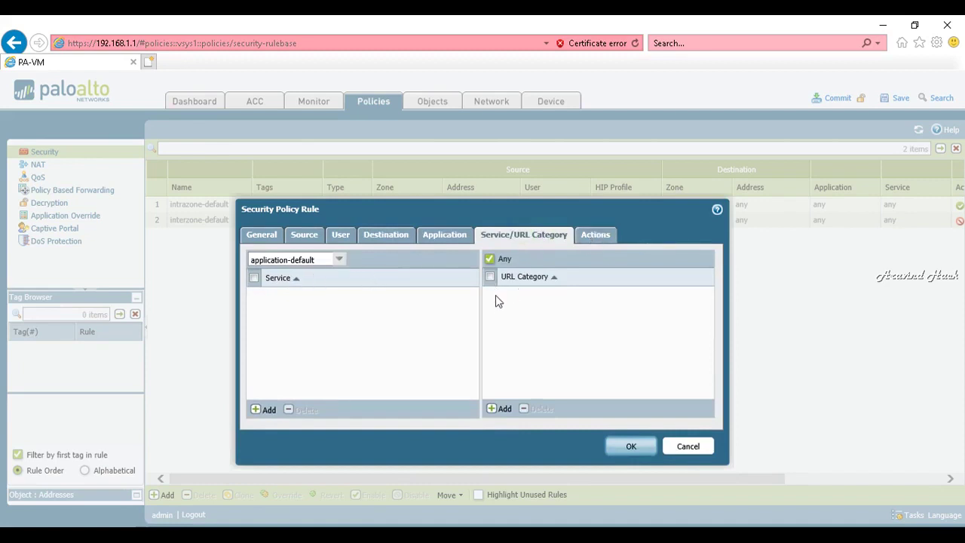
left_click(434, 238)
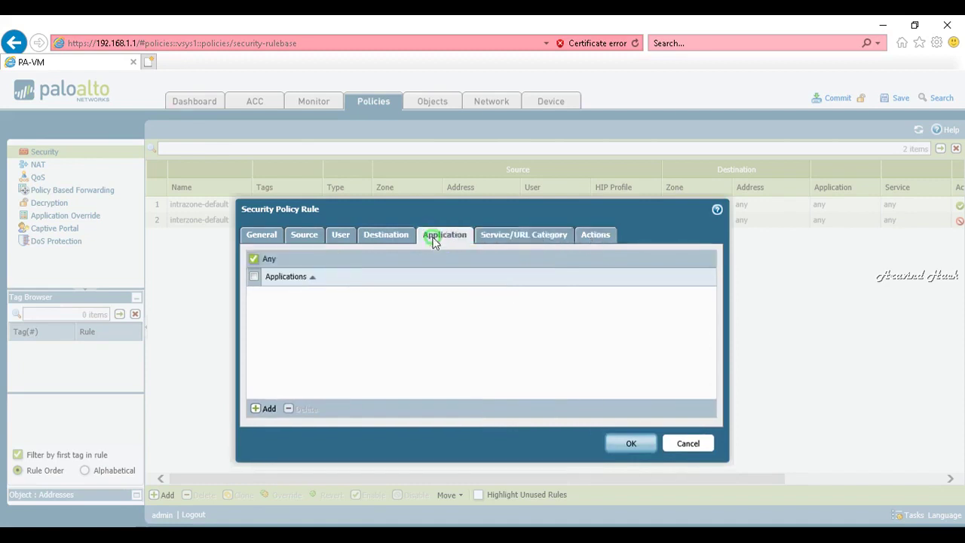
left_click(522, 239)
Attach the strict Anti-Spyware profile to the rule and save it
left_click(602, 238)
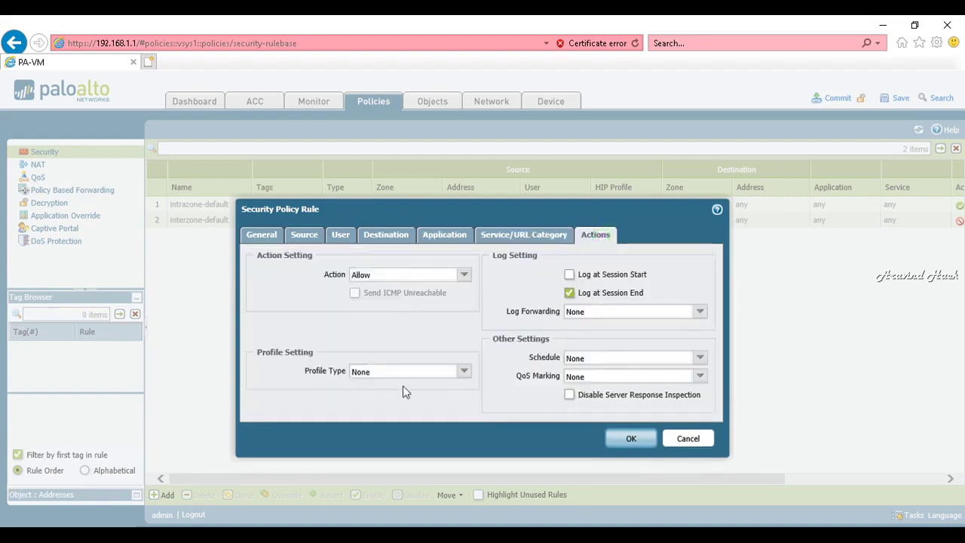
left_click(463, 378)
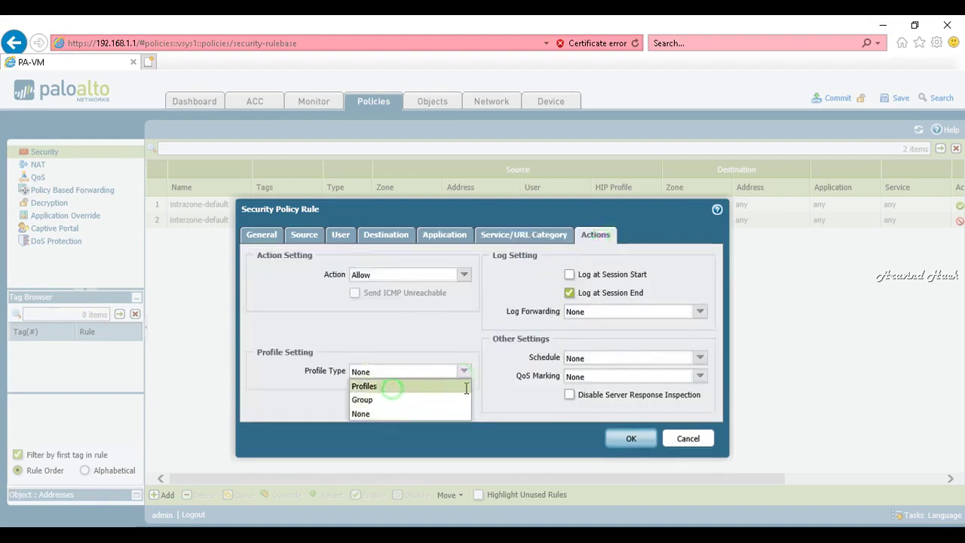
left_click(394, 388)
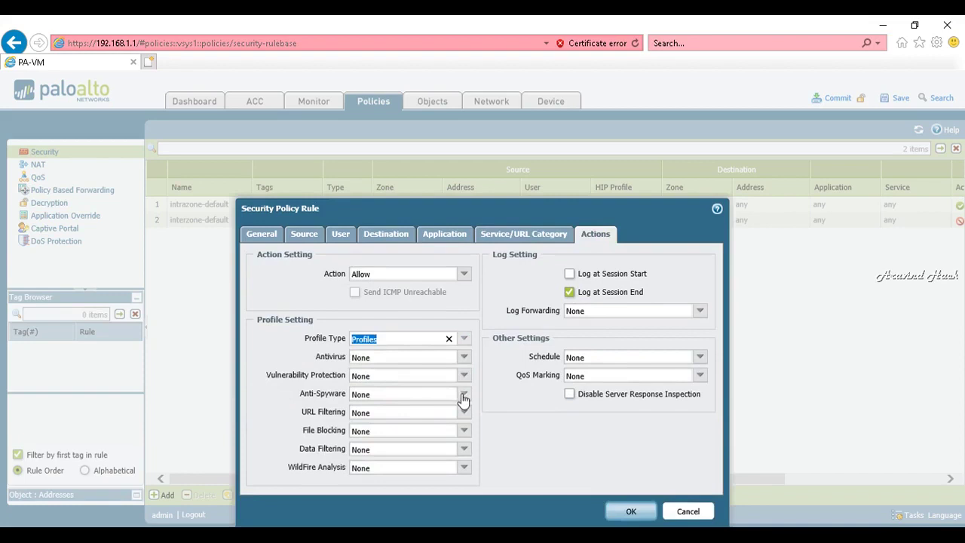
left_click(464, 393)
left_click(408, 438)
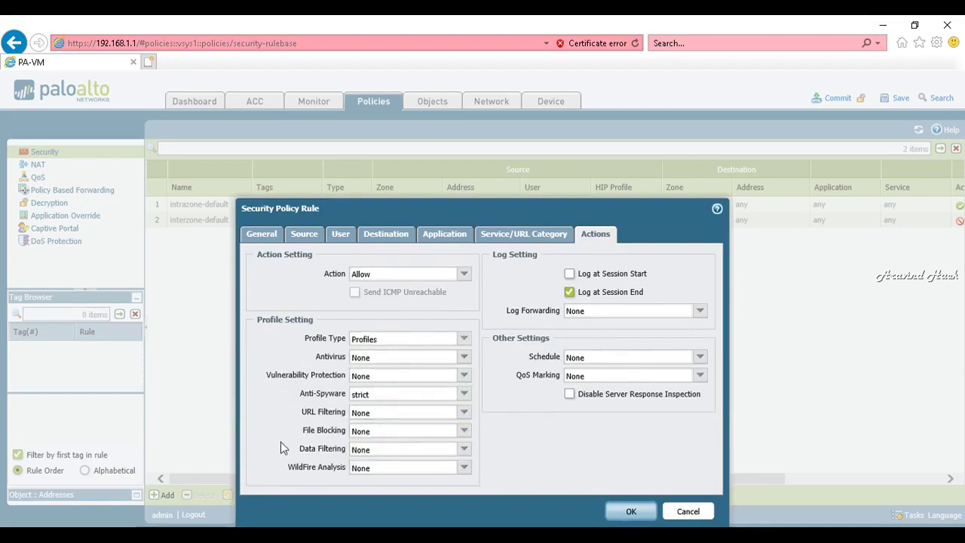
left_click(626, 512)
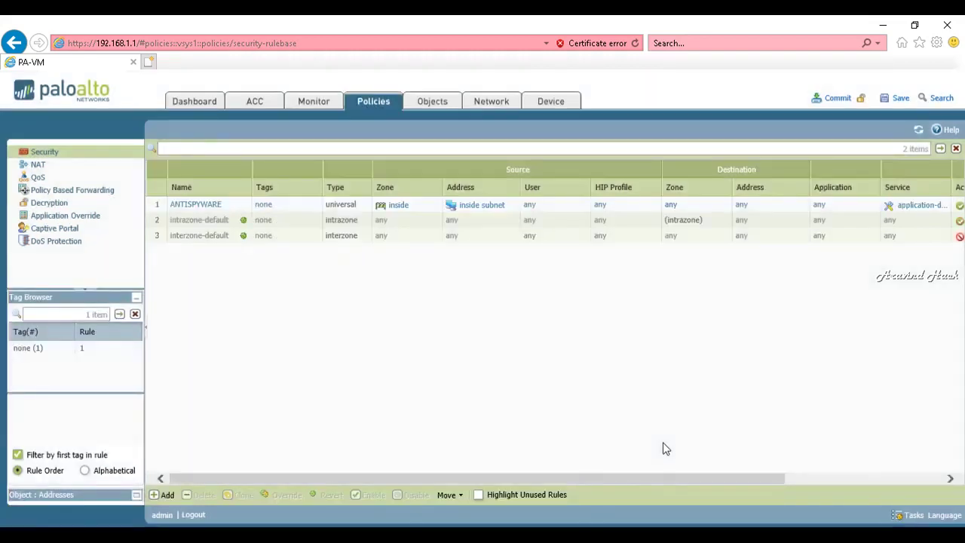
left_click_drag(670, 480, 627, 491)
Start a new anti-spyware profile with a keylogger-category rule named Company_standrad
left_click(432, 104)
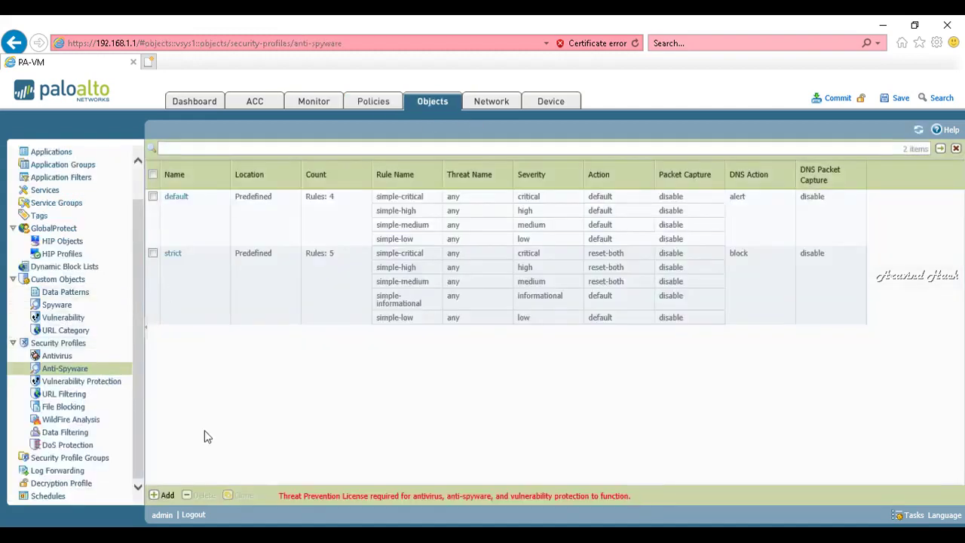
left_click(167, 495)
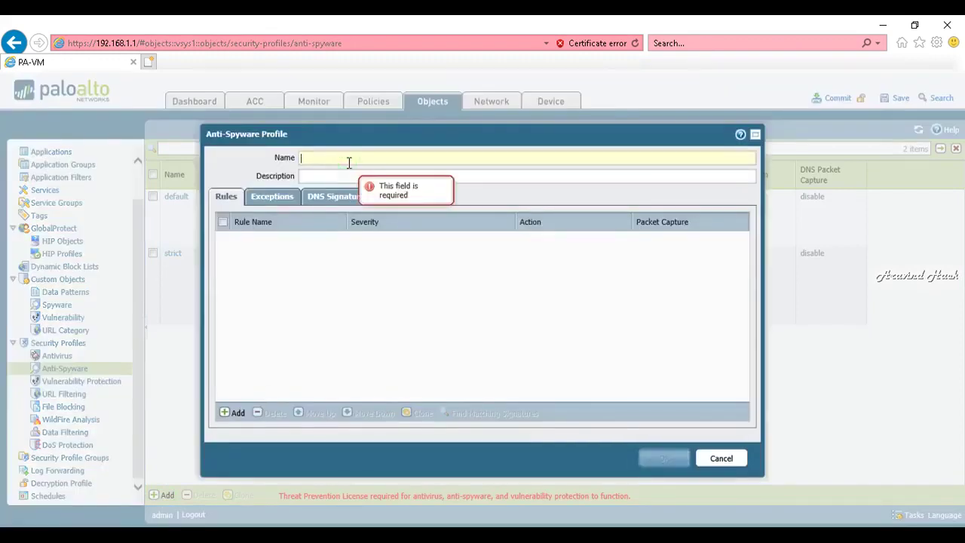
left_click(234, 412)
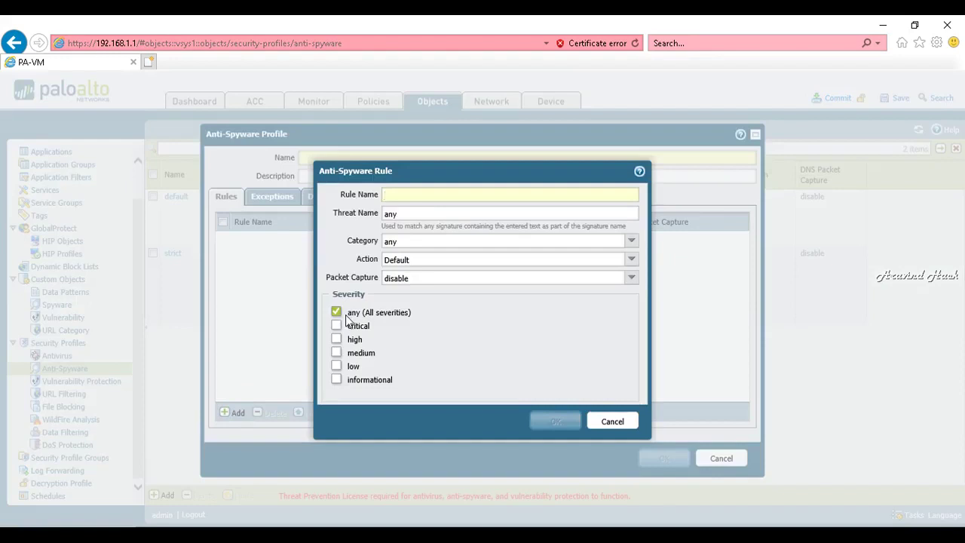
left_click(637, 245)
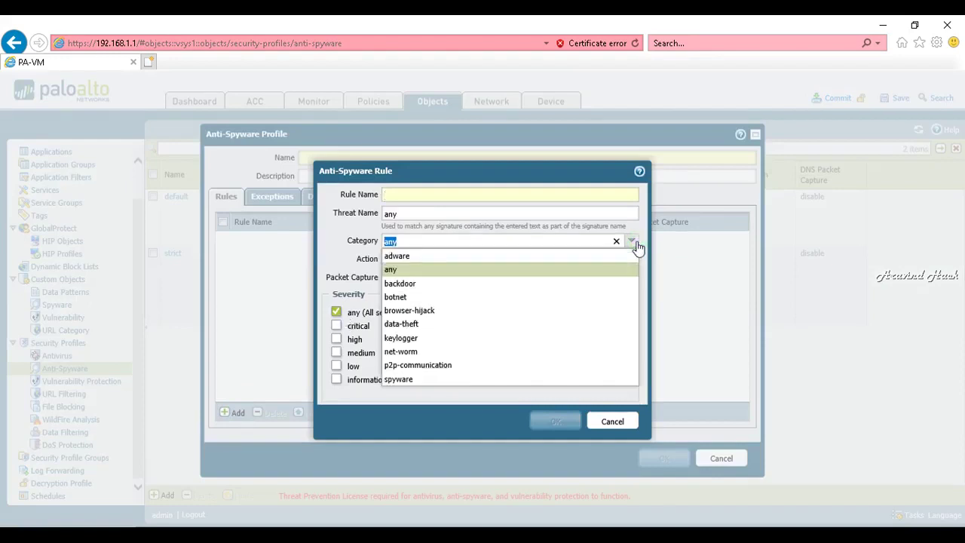
left_click(480, 345)
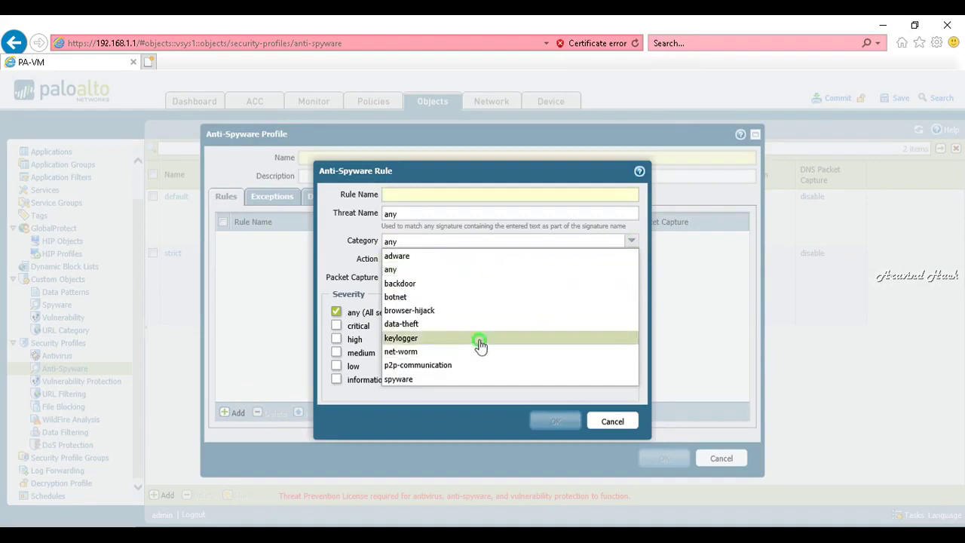
left_click(416, 199)
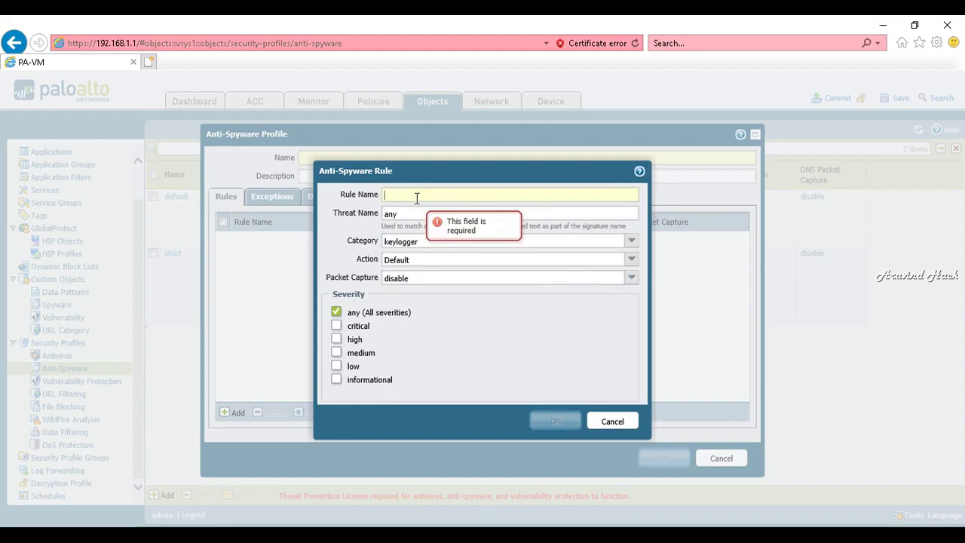
type("Comap")
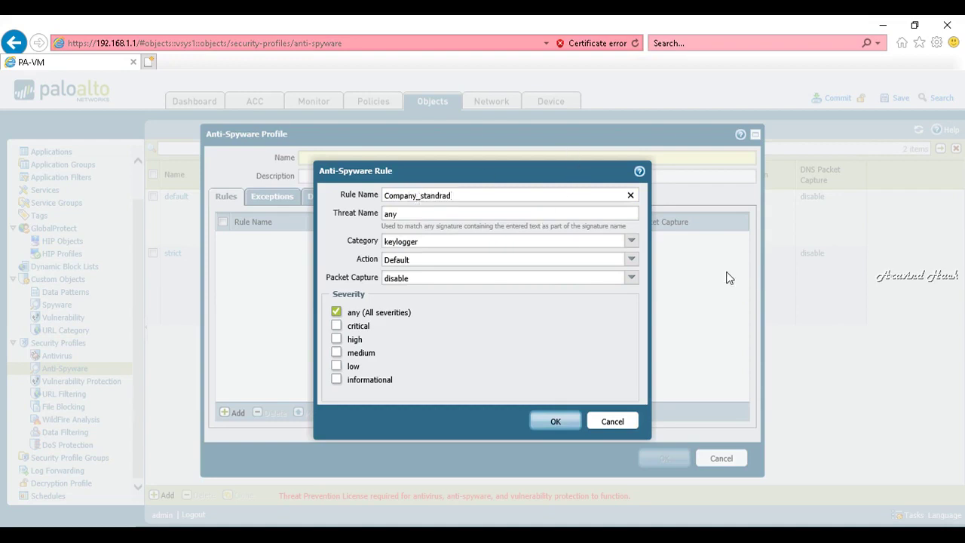
Set the keylogger rule's action to Reset Both with any severity and save it
left_click(630, 264)
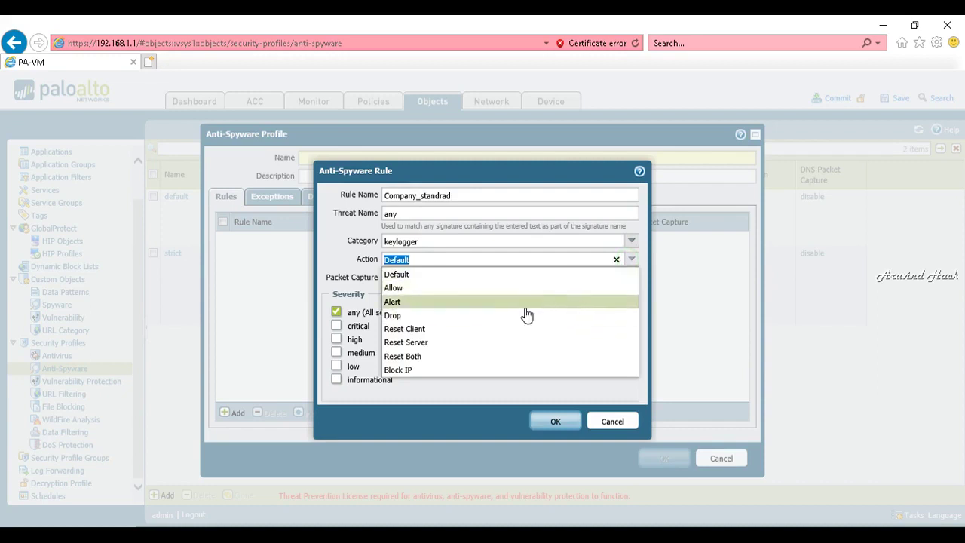
left_click(433, 357)
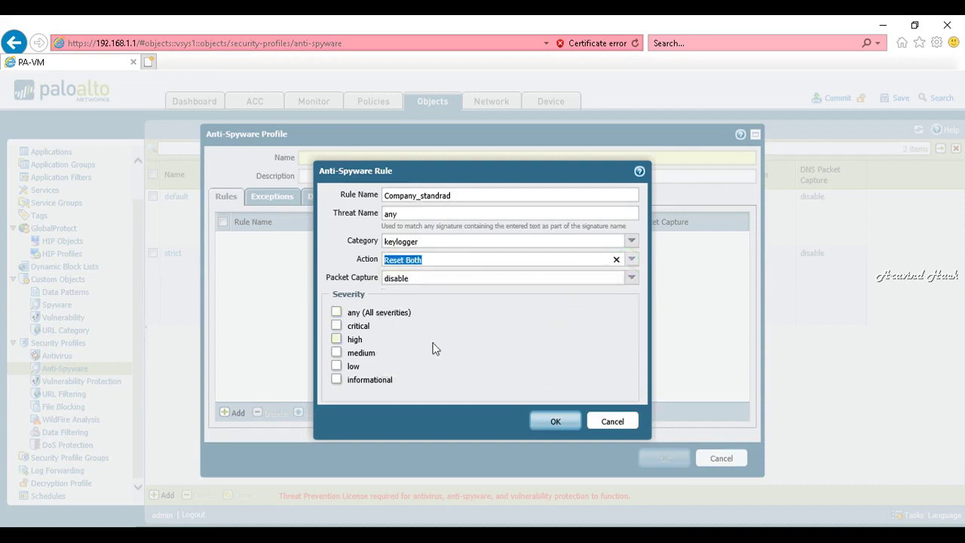
left_click(335, 366)
left_click(337, 312)
left_click(556, 421)
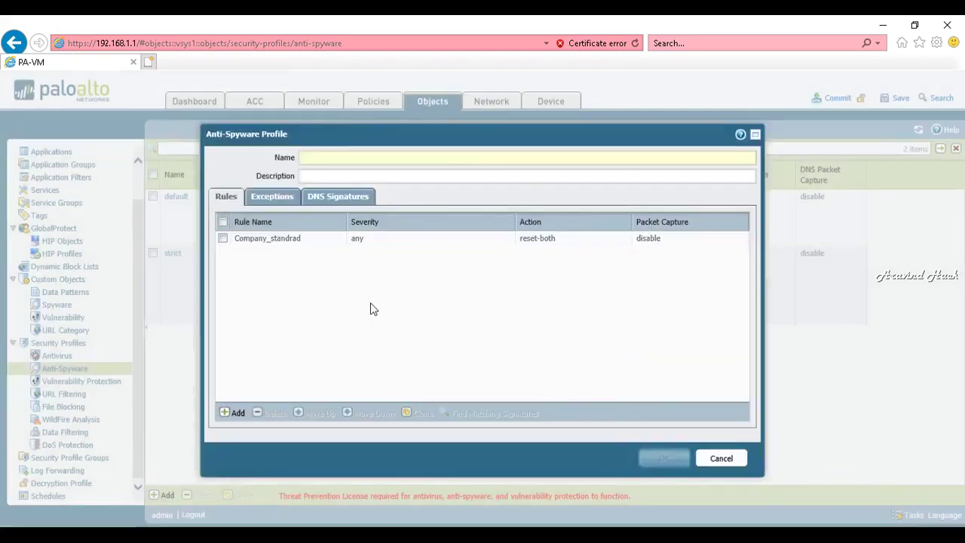
Add a Botnet rule with botnet category and block-ip action
left_click(232, 414)
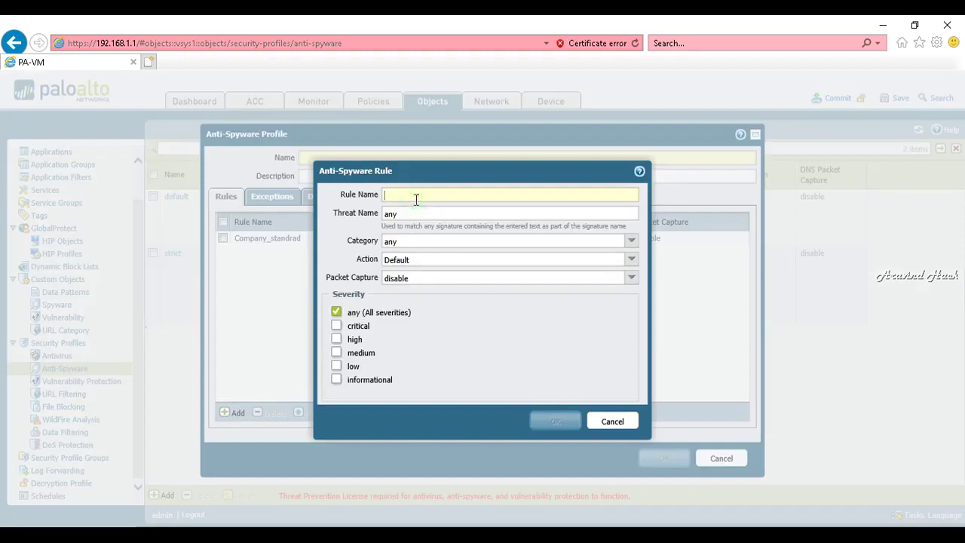
left_click(632, 243)
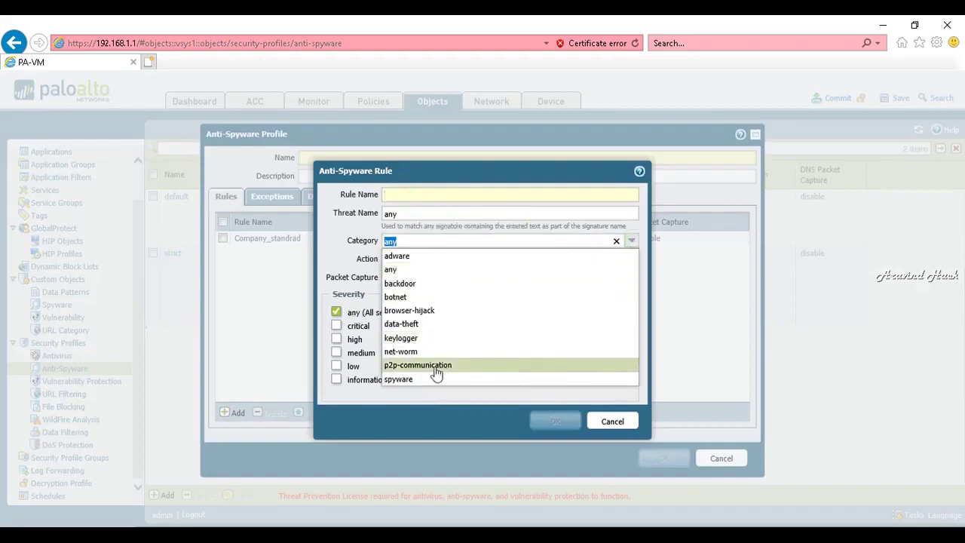
left_click(423, 297)
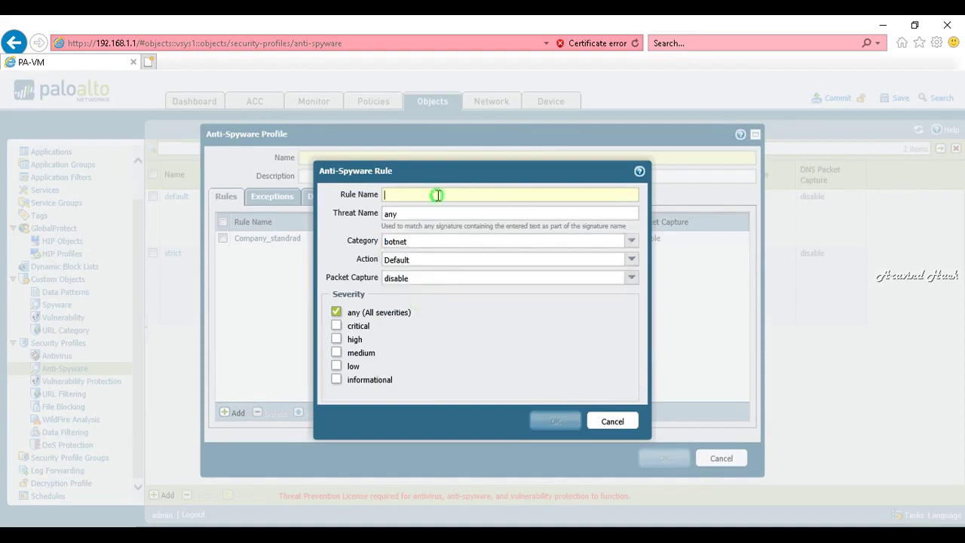
left_click(437, 195)
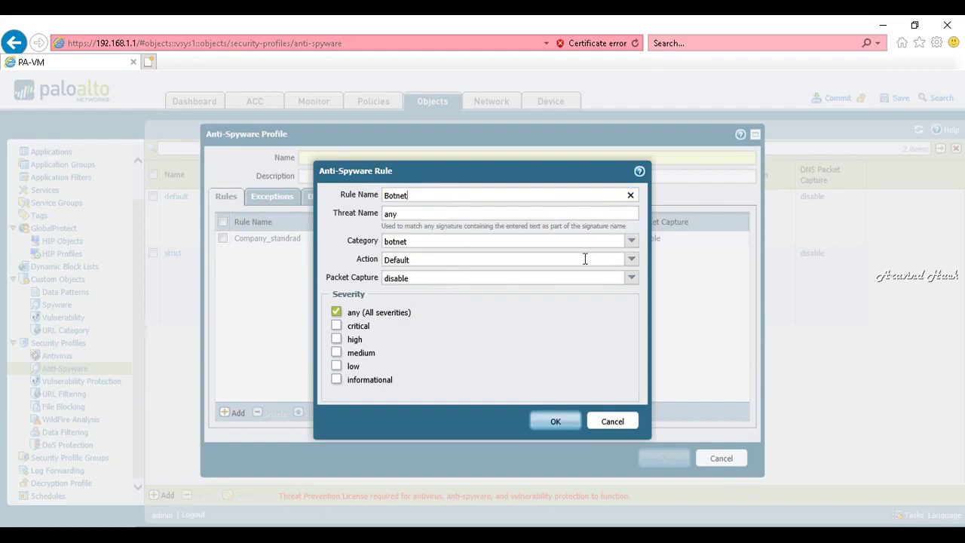
left_click(632, 261)
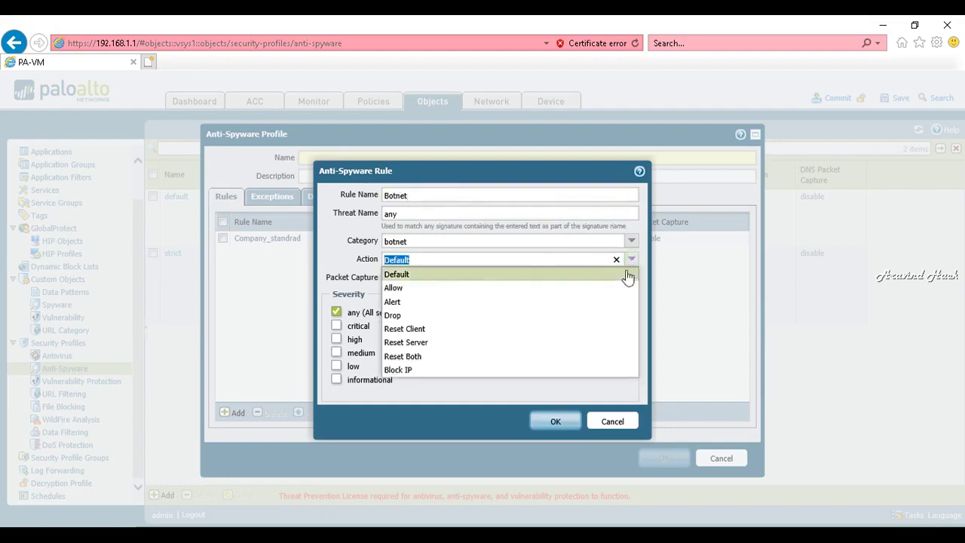
left_click(460, 356)
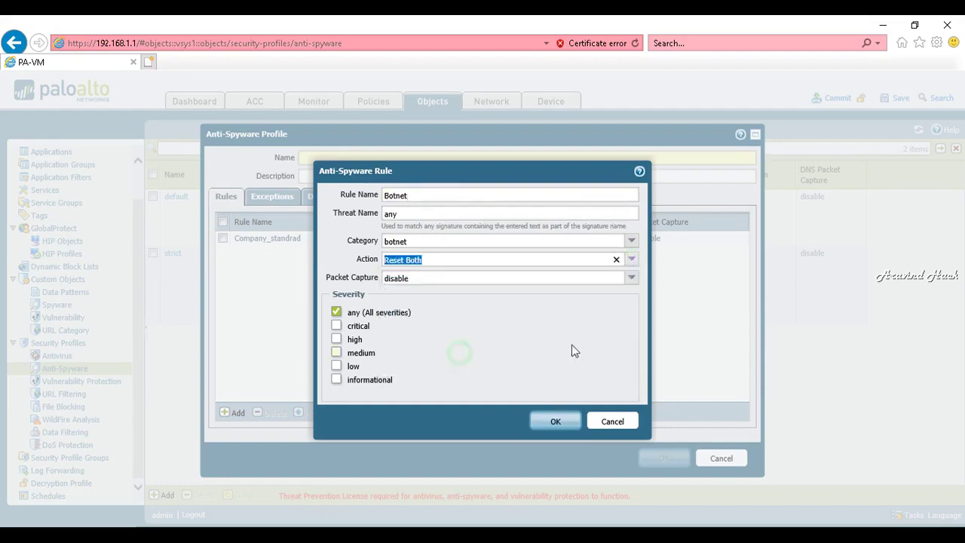
left_click(632, 259)
left_click(511, 369)
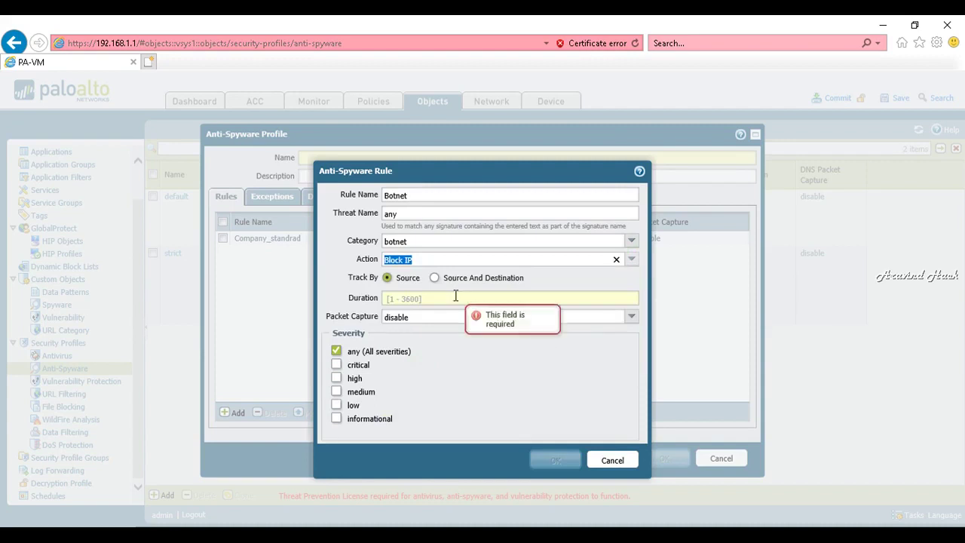
Set the block duration to 3600 seconds, keep severity any, and save the Botnet rule
left_click(426, 301)
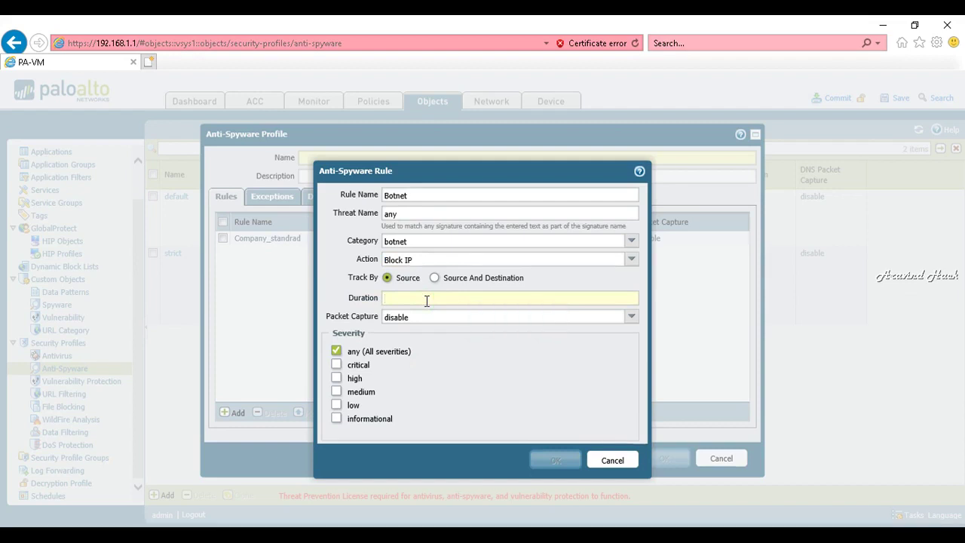
type("3600")
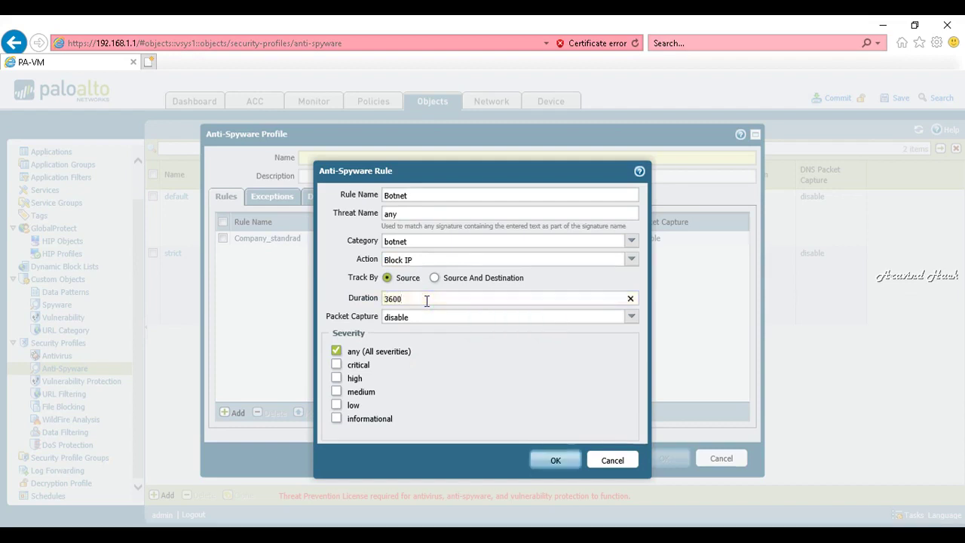
left_click(418, 403)
left_click(336, 354)
left_click(557, 459)
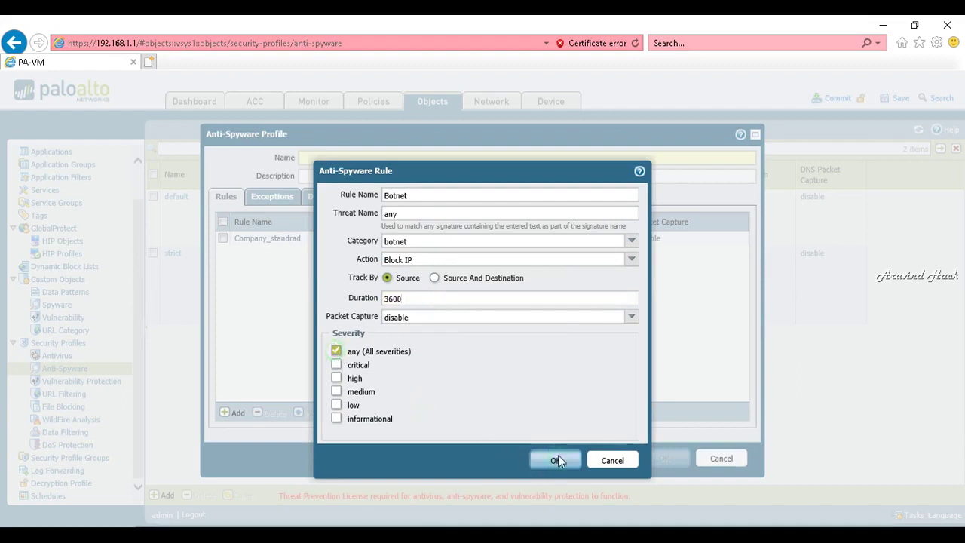
left_click(473, 330)
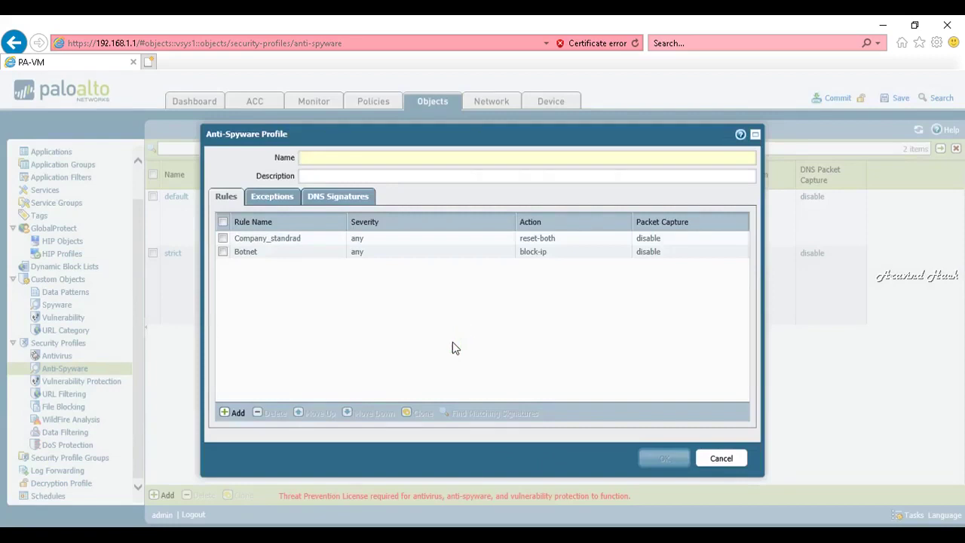
left_click(238, 414)
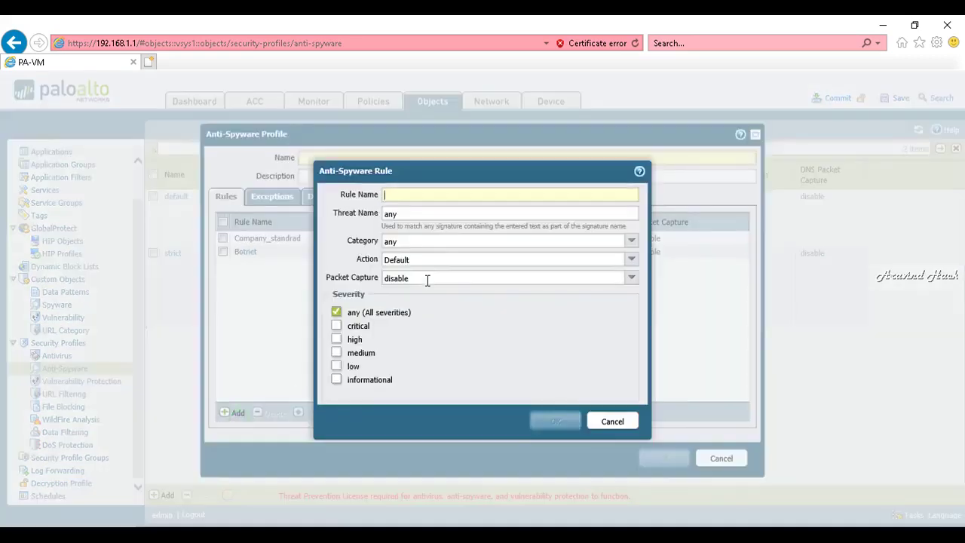
Add rule DLP with category data-theft, action Drop, and any severity
left_click(631, 240)
left_click(459, 323)
left_click(460, 199)
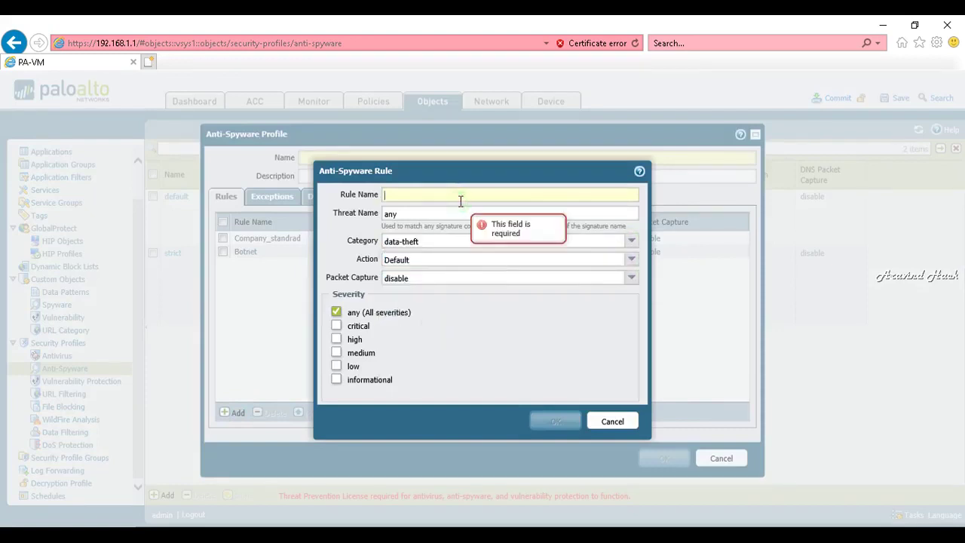
type("DLP")
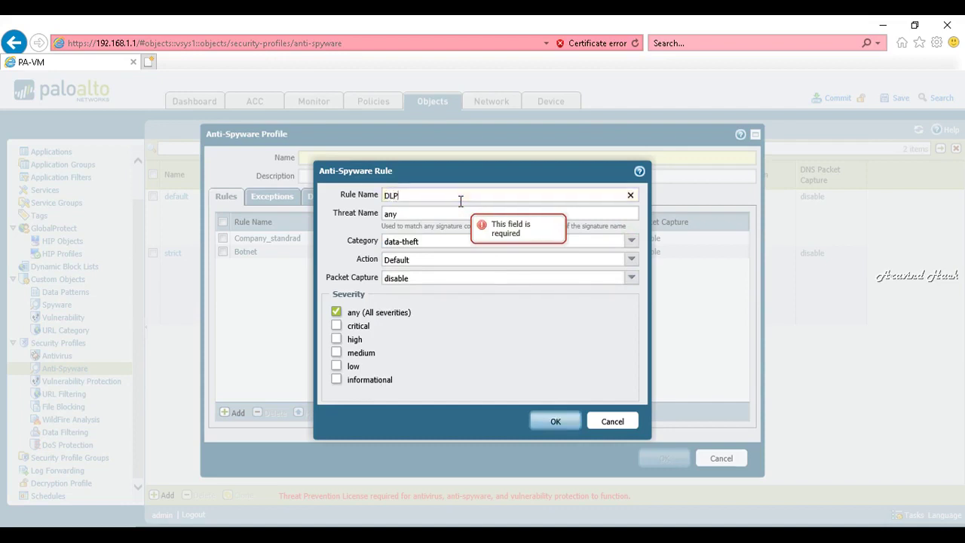
left_click(631, 261)
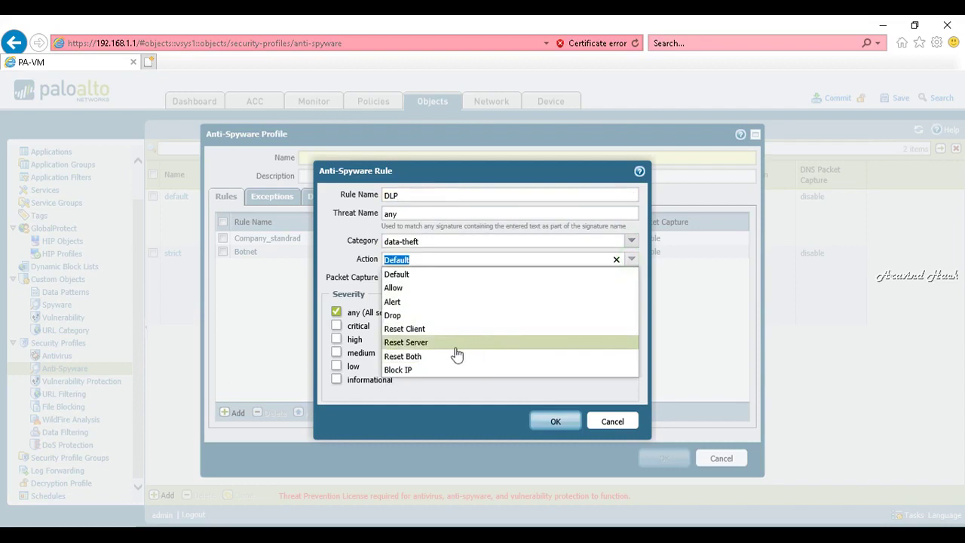
left_click(415, 316)
left_click(533, 359)
left_click(336, 311)
left_click(573, 422)
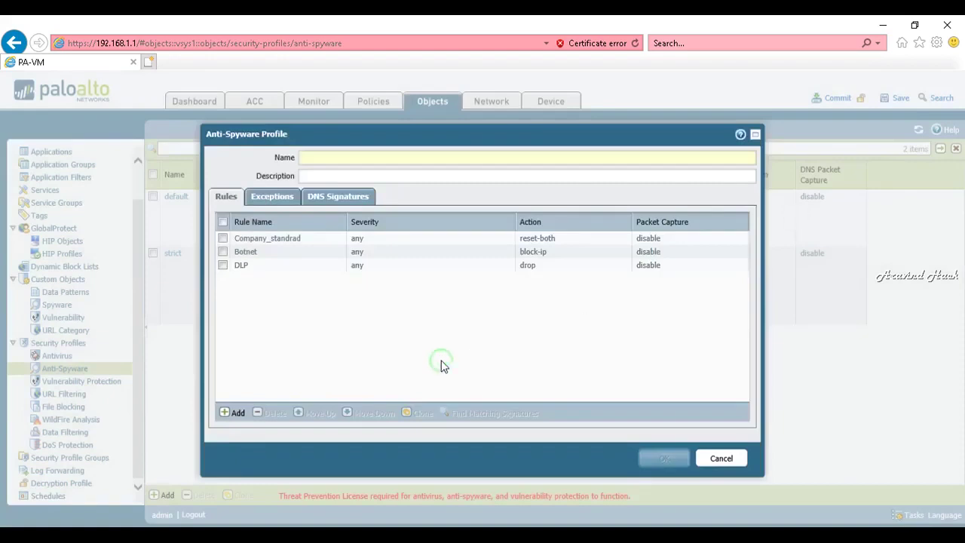
Add rule SPY with category spyware and the default action
left_click(233, 413)
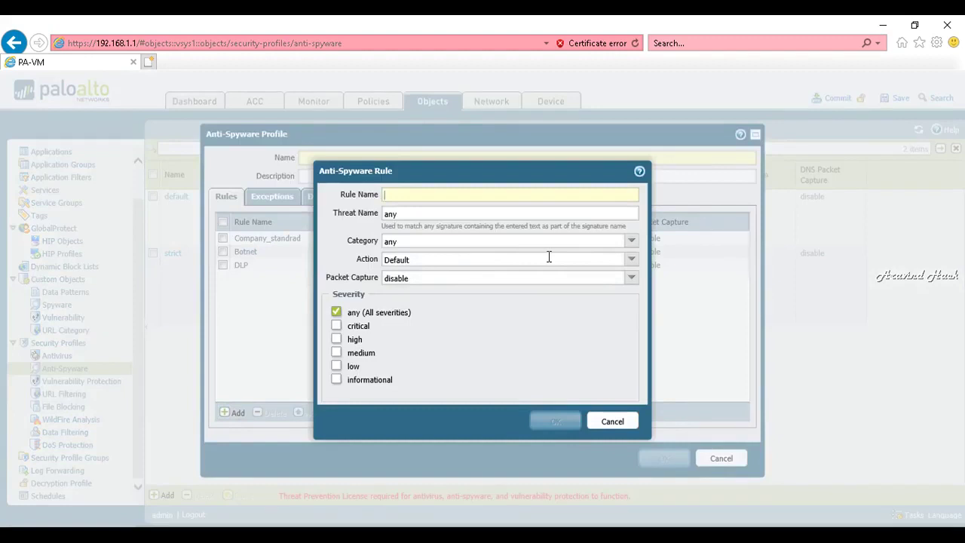
left_click(633, 240)
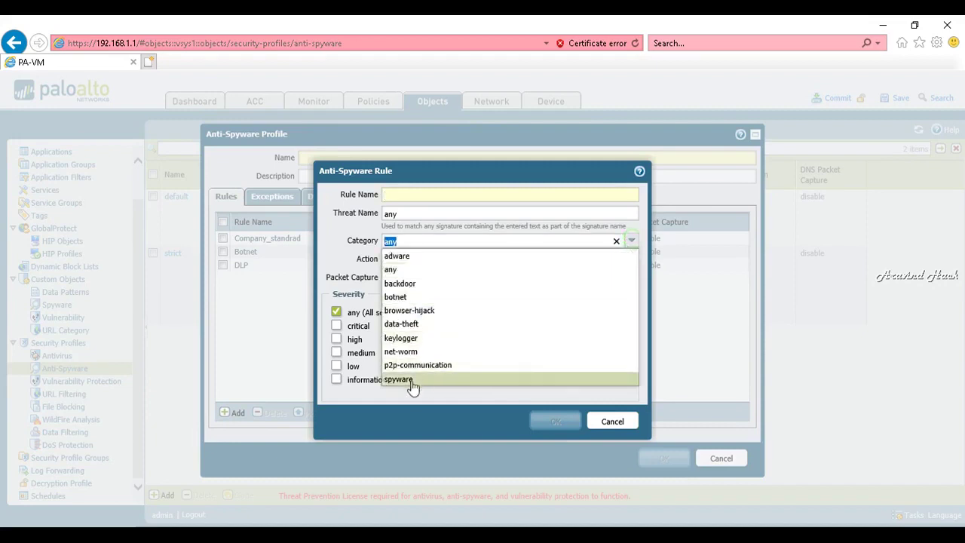
left_click(417, 299)
left_click(443, 191)
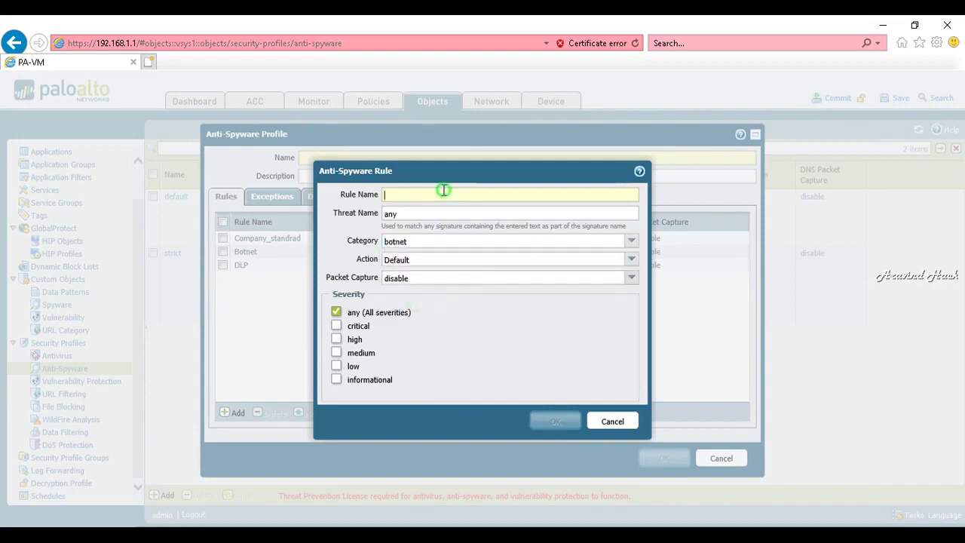
left_click(632, 241)
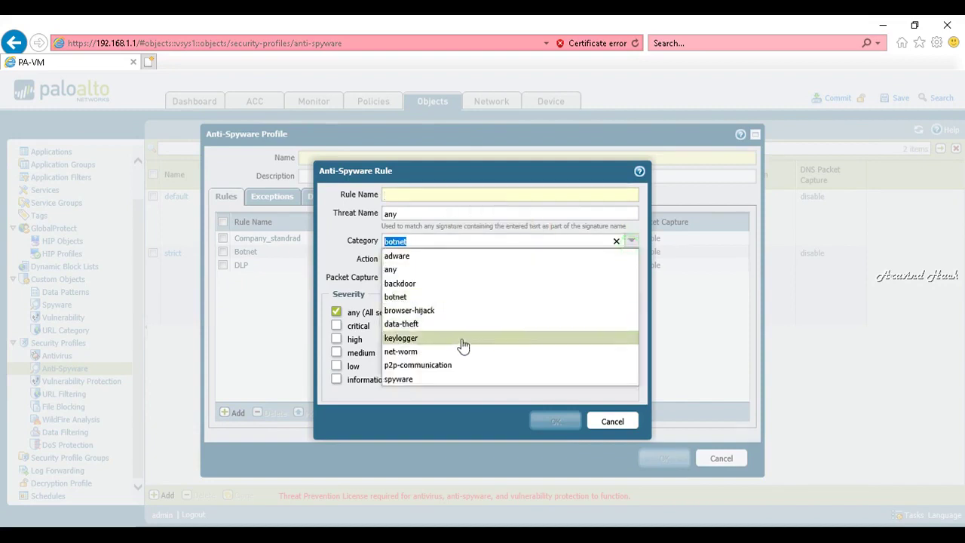
left_click(458, 380)
left_click(444, 197)
type("SPY")
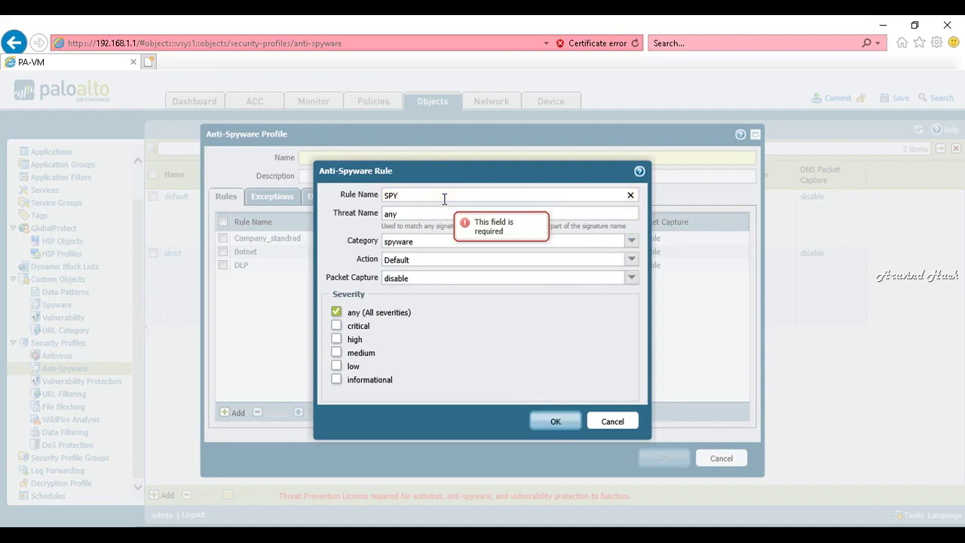
left_click(558, 427)
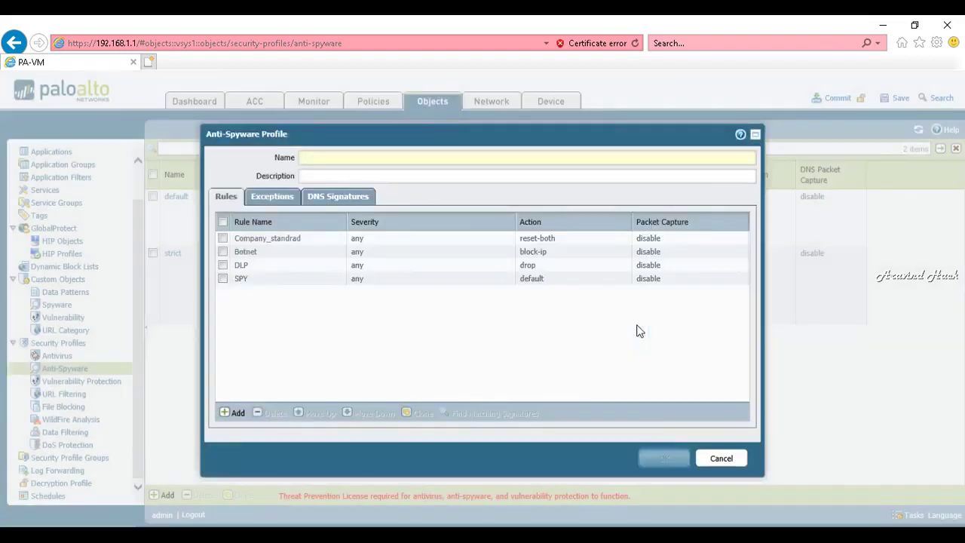
Name the profile My_company, fixing the typo, and save it to the Anti-Spyware list
left_click(369, 159)
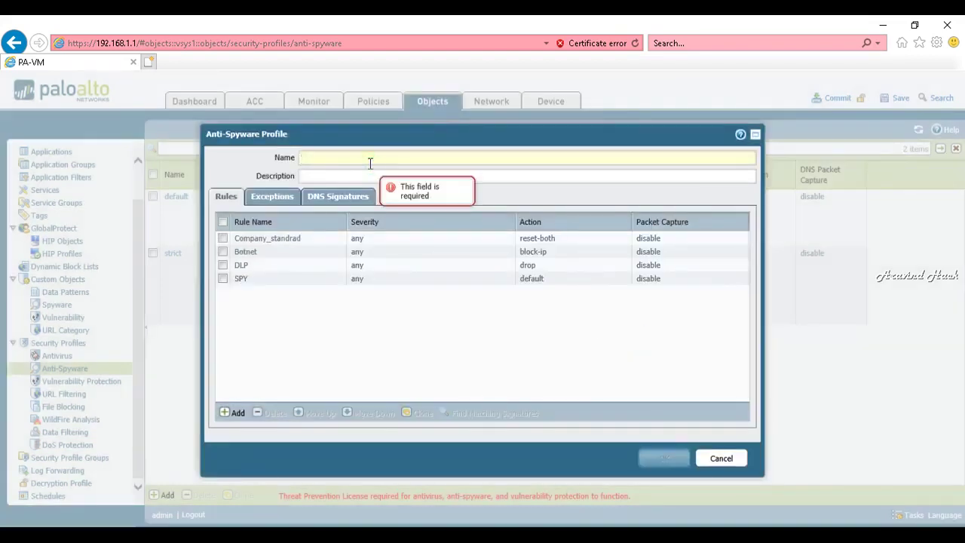
type("My")
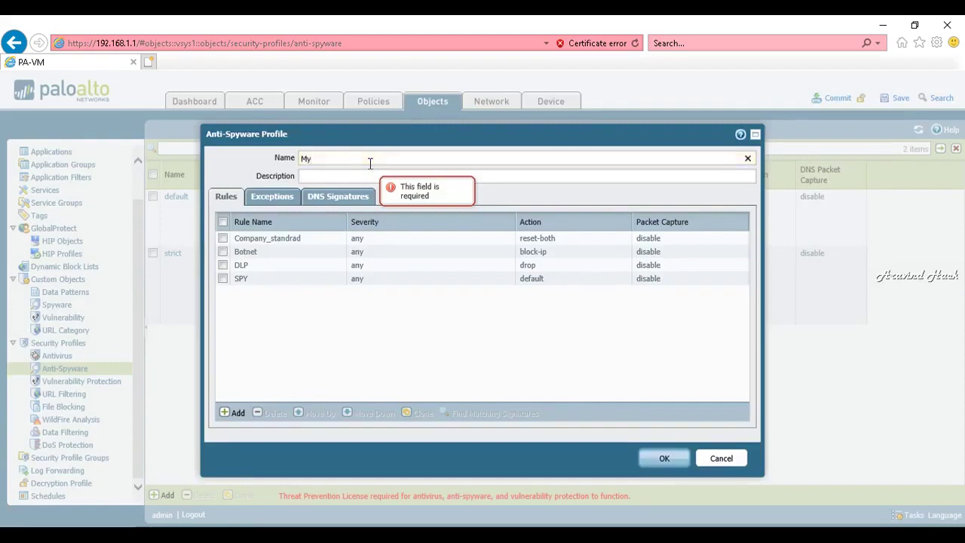
type("_cpmpany")
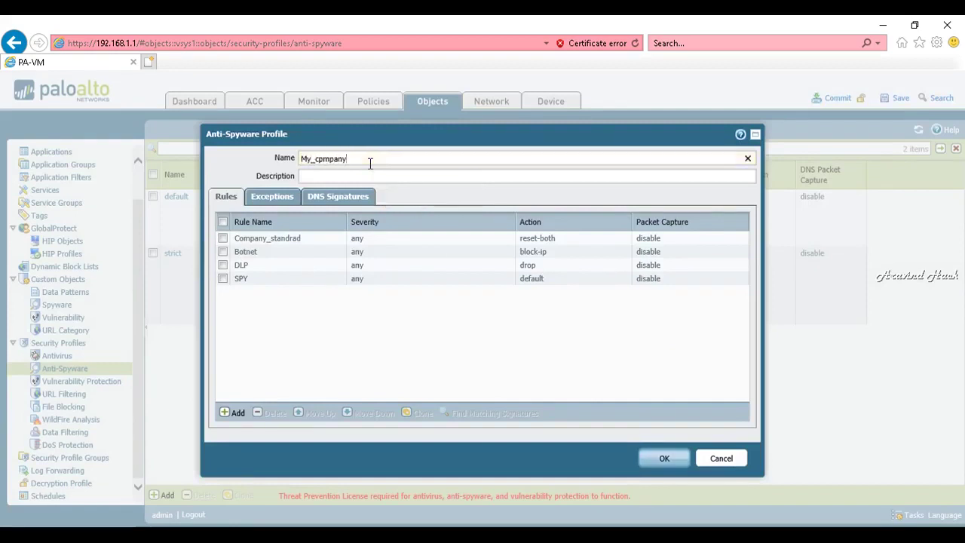
left_click(322, 159)
key("BackSpace")
type("o")
left_click(657, 452)
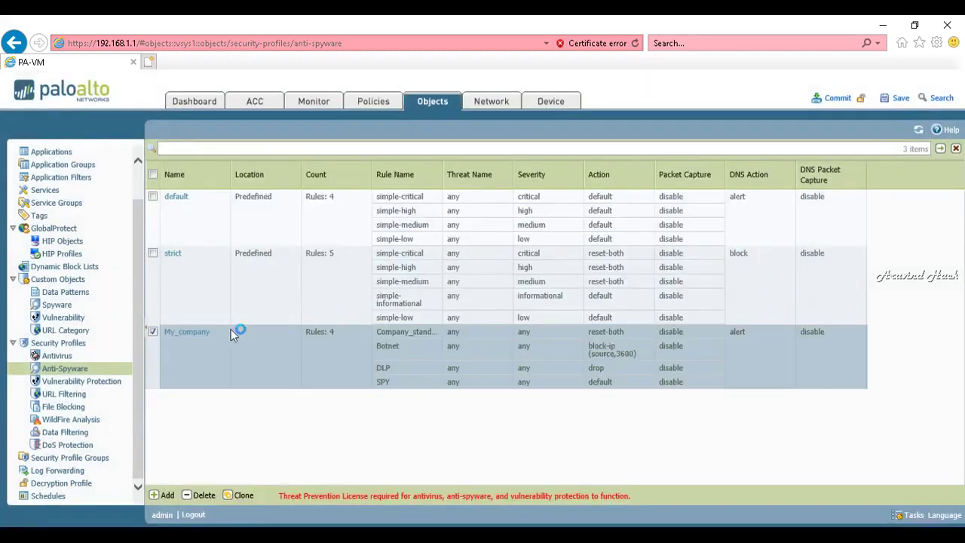
left_click(154, 332)
left_click(153, 332)
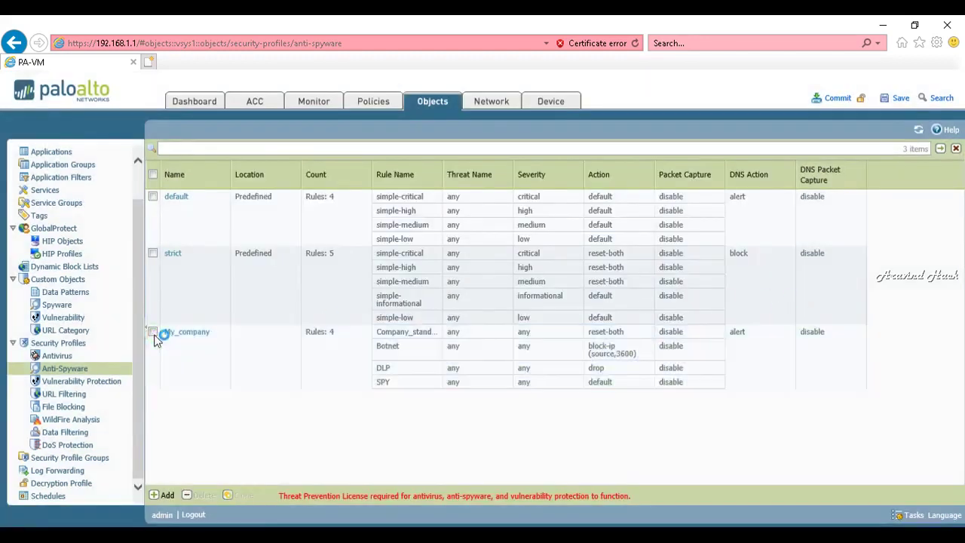
left_click(643, 383)
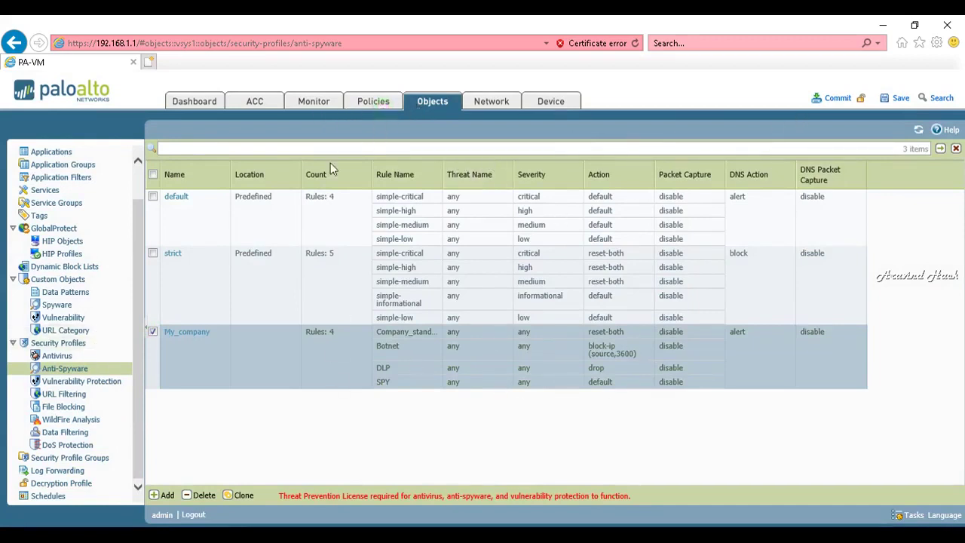
left_click(384, 105)
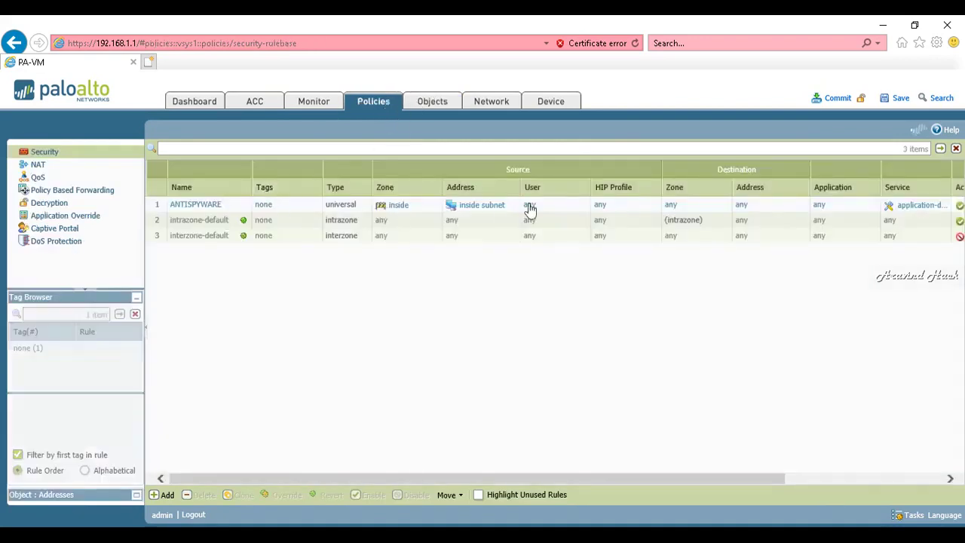
Switch the ANTISPYWARE rule's Anti-Spyware profile from strict to My_company
left_click_drag(628, 477, 785, 478)
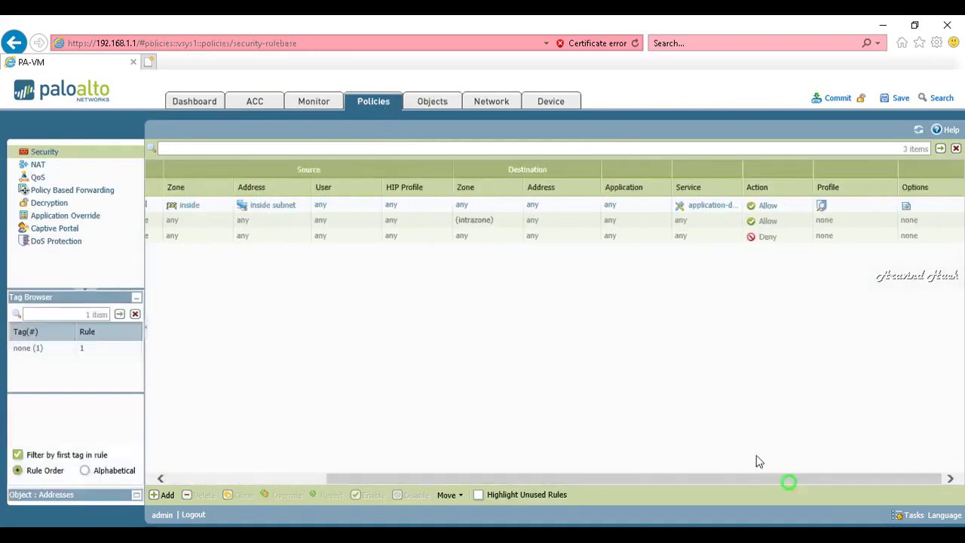
left_click(712, 207)
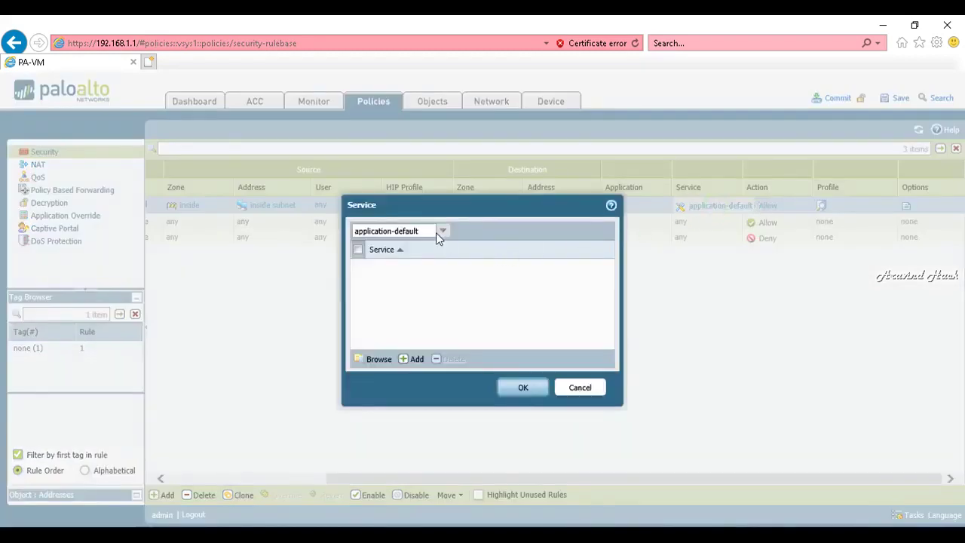
left_click(590, 391)
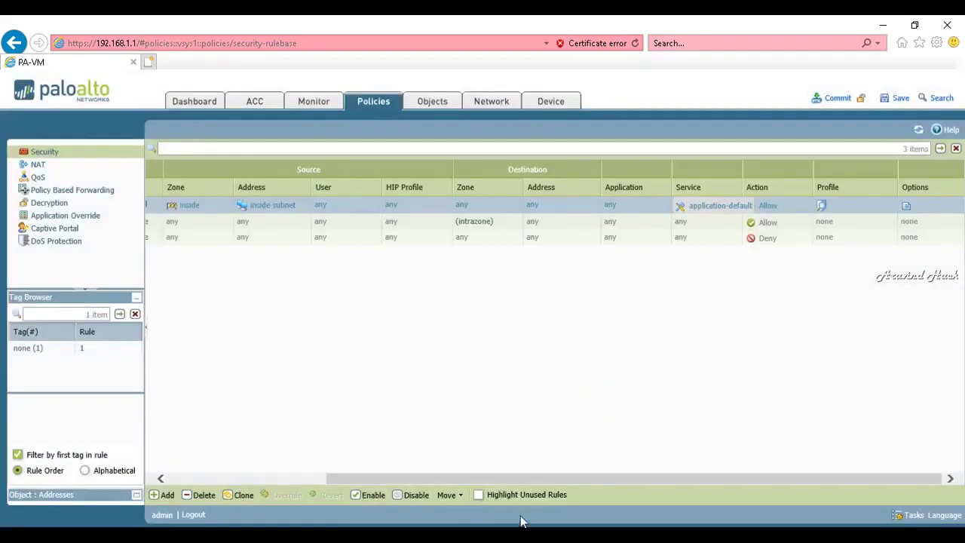
left_click_drag(539, 477, 157, 478)
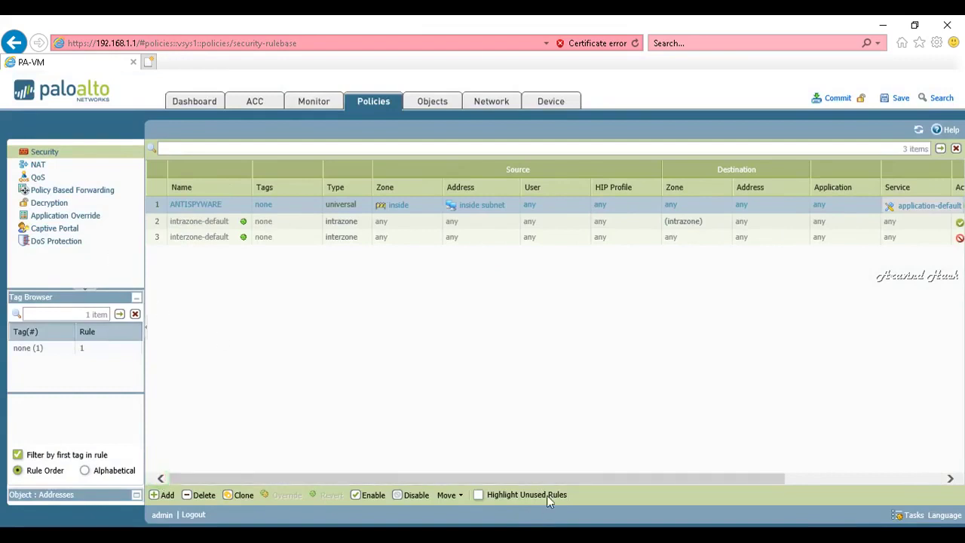
left_click_drag(577, 476, 903, 446)
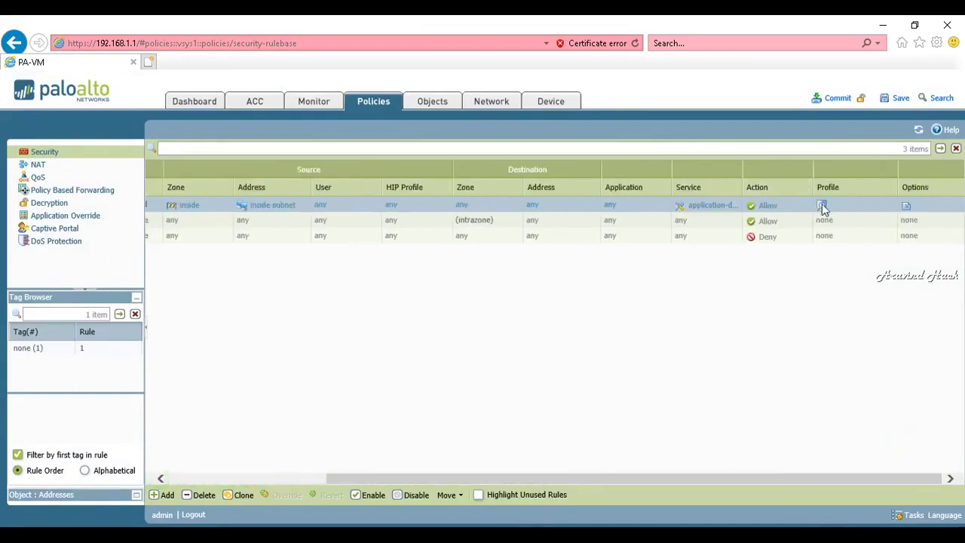
left_click(822, 207)
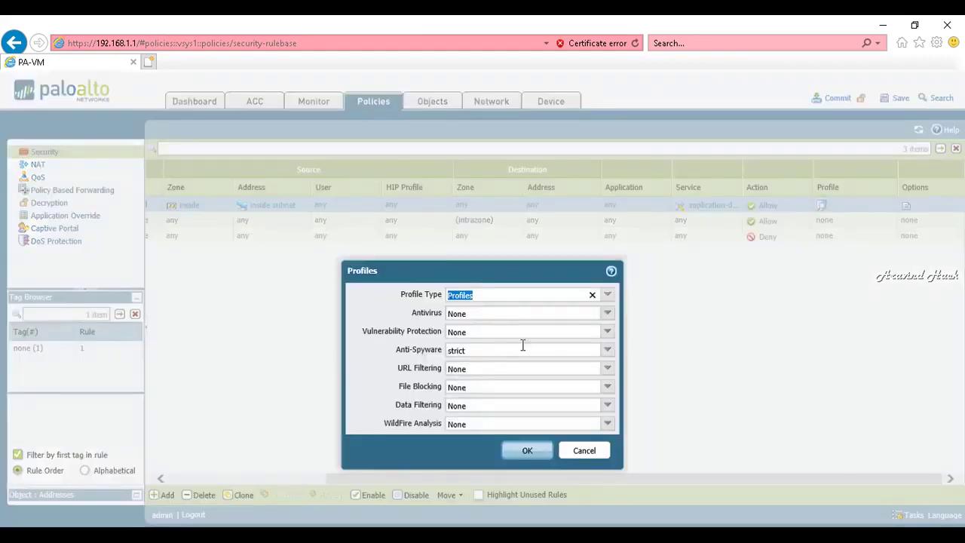
left_click(608, 351)
left_click(483, 393)
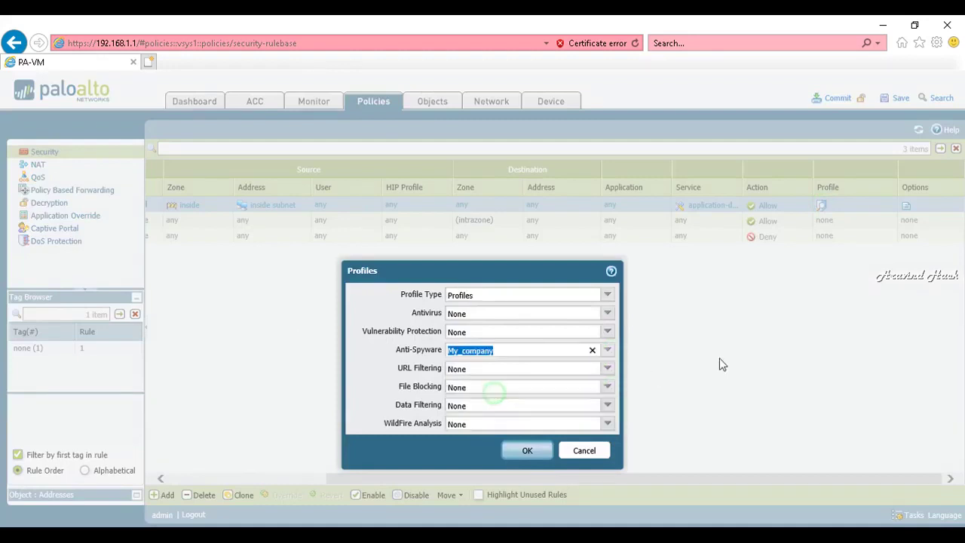
left_click(710, 383)
left_click(520, 451)
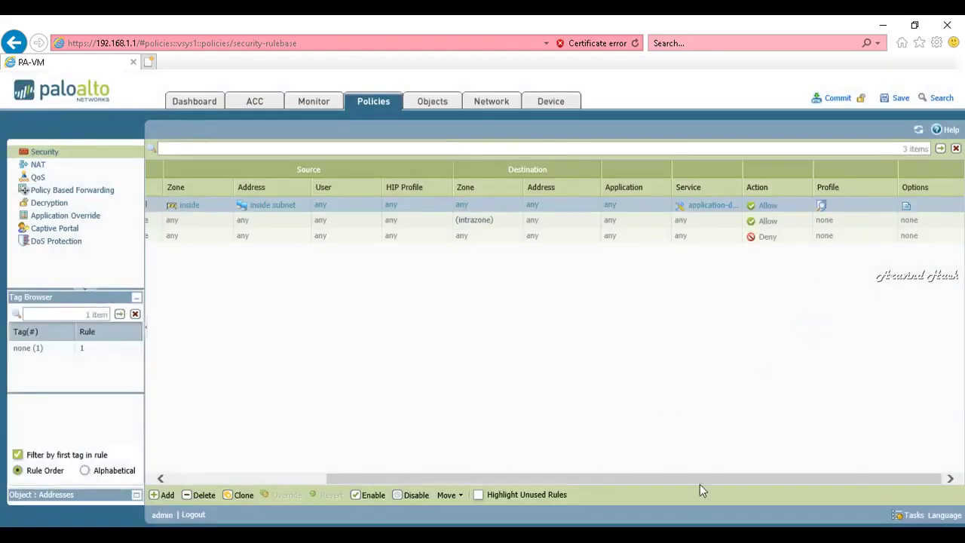
left_click_drag(638, 480, 860, 492)
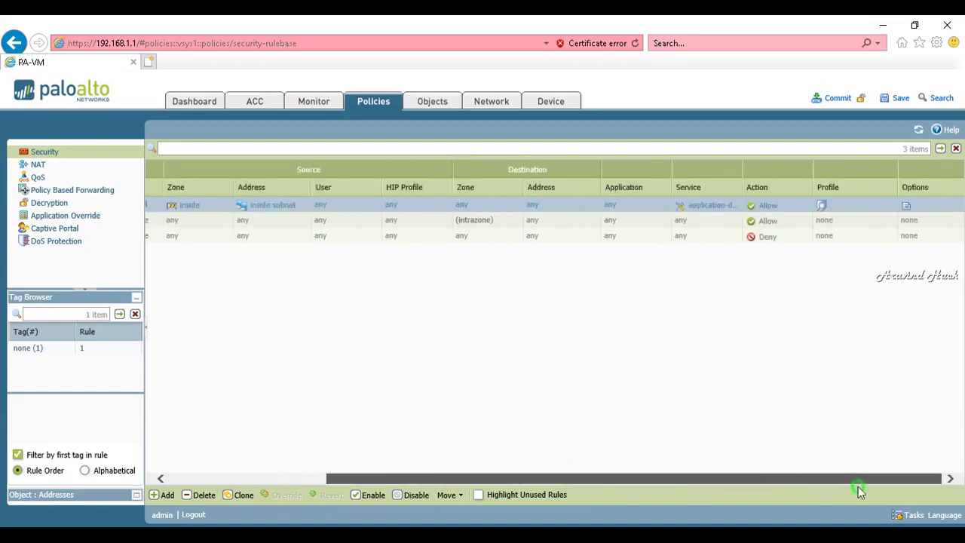
Validate the pending changes, then commit the configuration and close the result
left_click(835, 98)
left_click(452, 361)
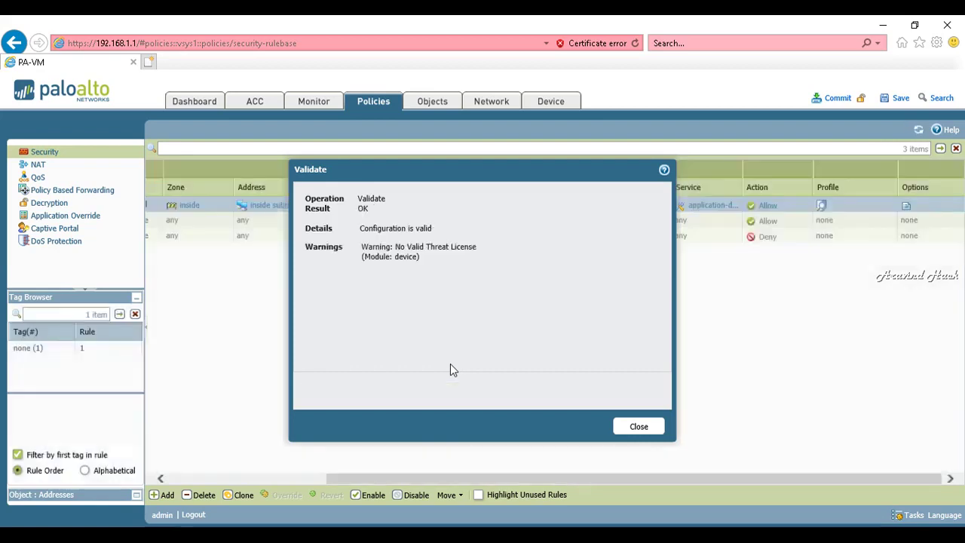
left_click(627, 427)
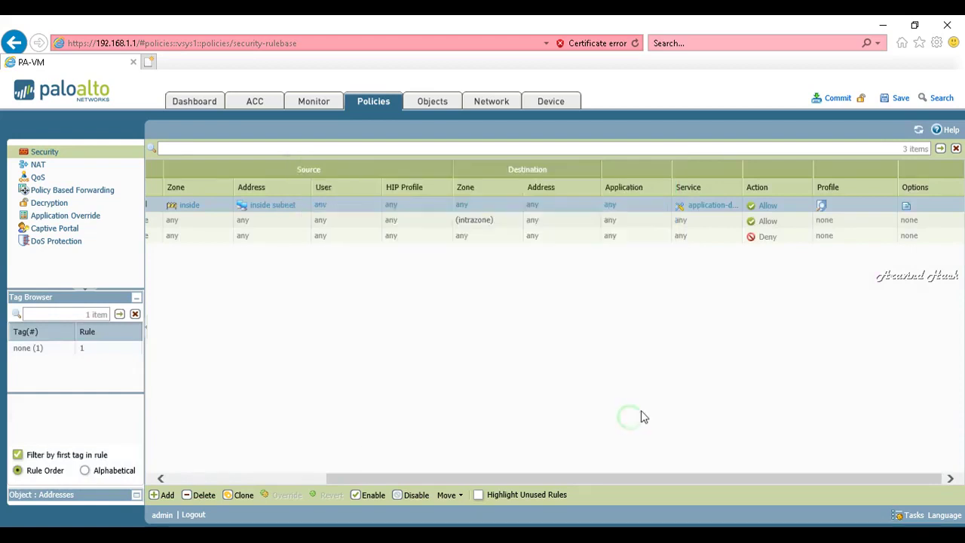
left_click(836, 98)
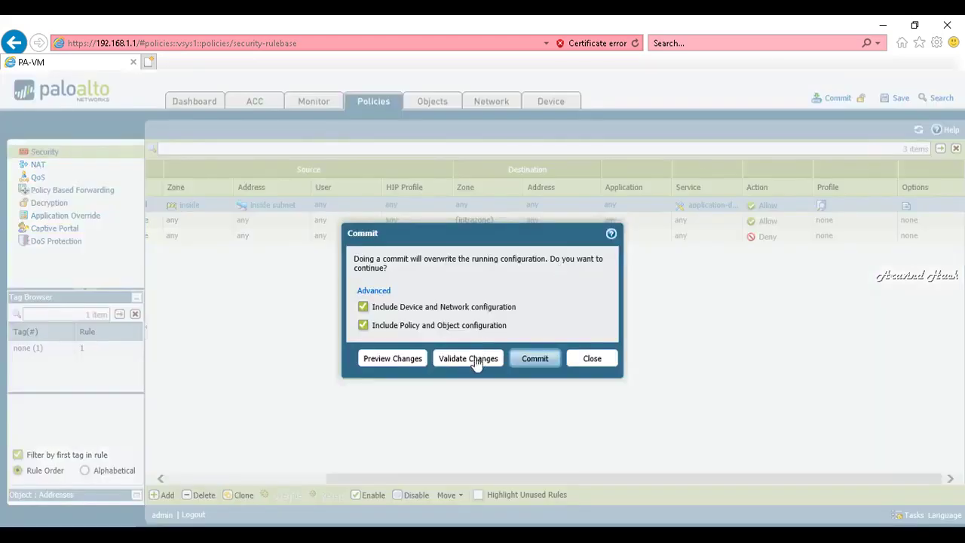
left_click(532, 359)
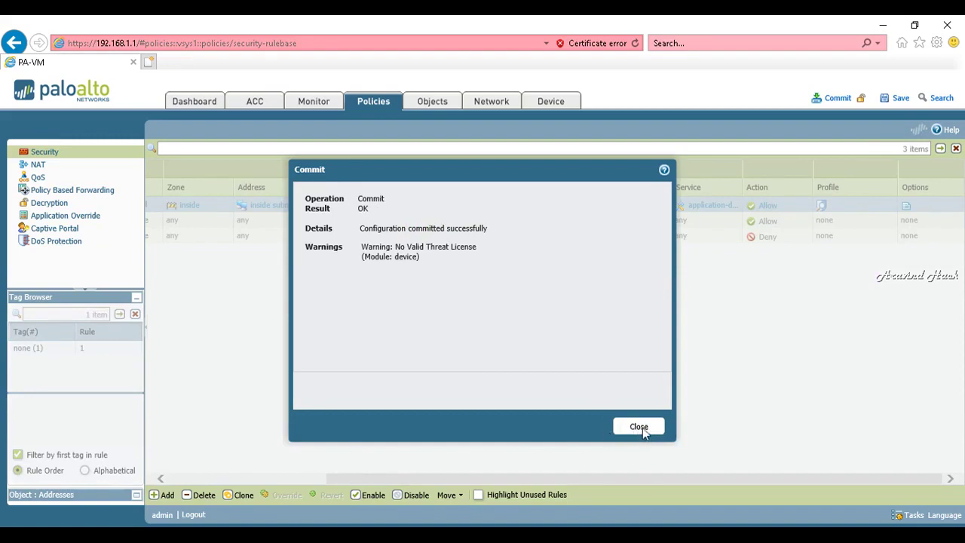
left_click(640, 427)
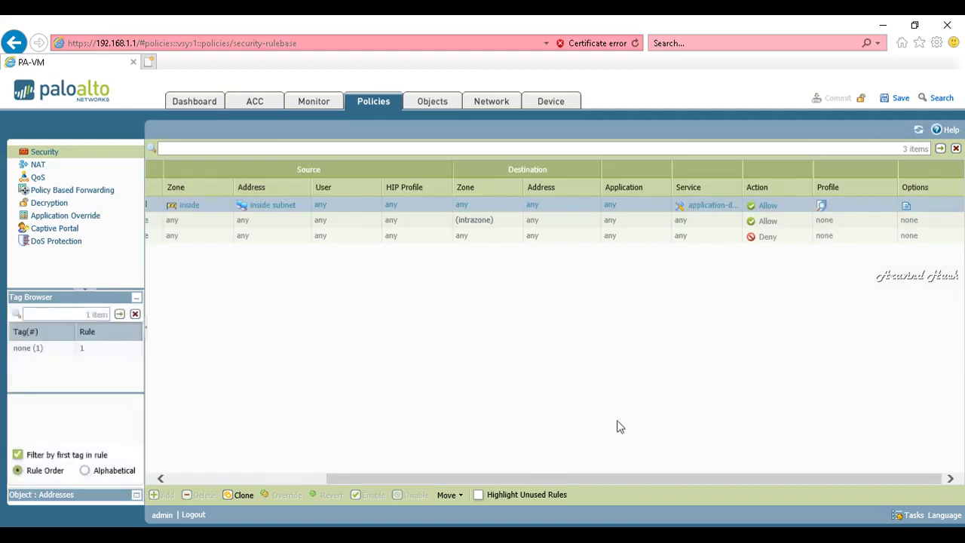
Load the named configuration snapshot edu-210-lab-06 from Device Operations
left_click_drag(560, 481, 621, 470)
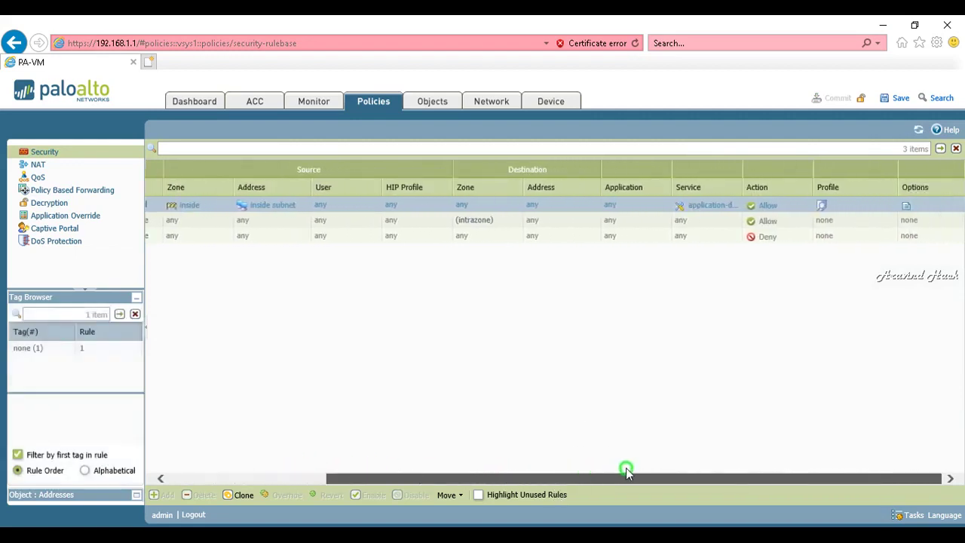
left_click(874, 537)
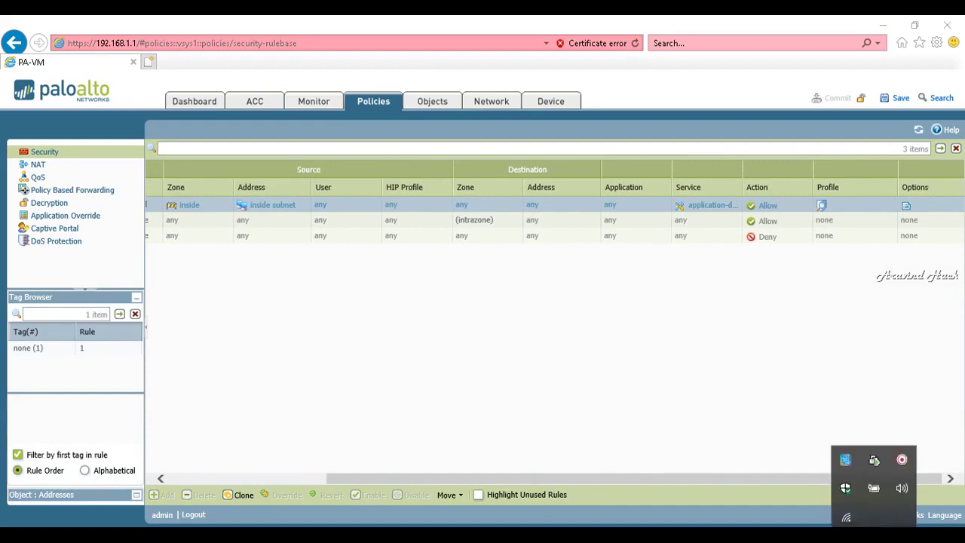
left_click(901, 460)
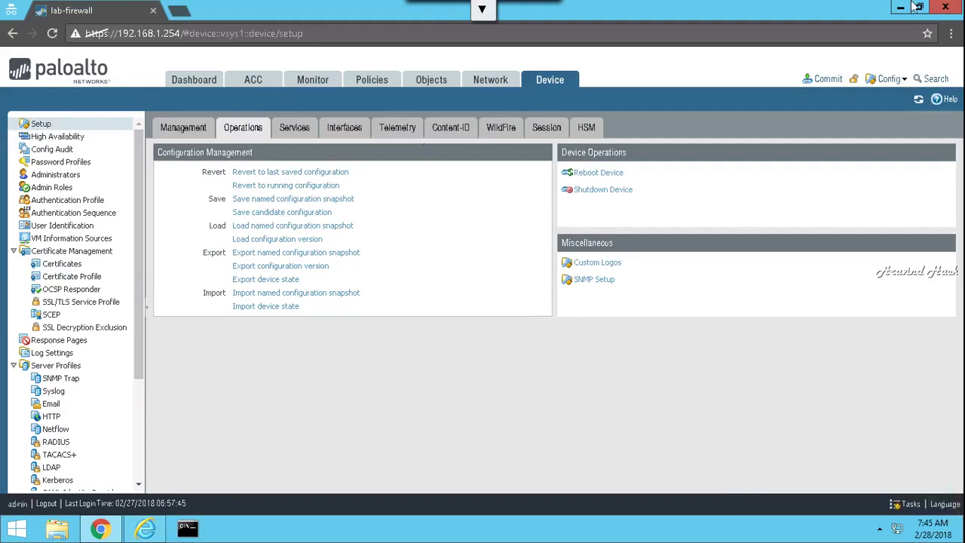
left_click(333, 227)
left_click(603, 263)
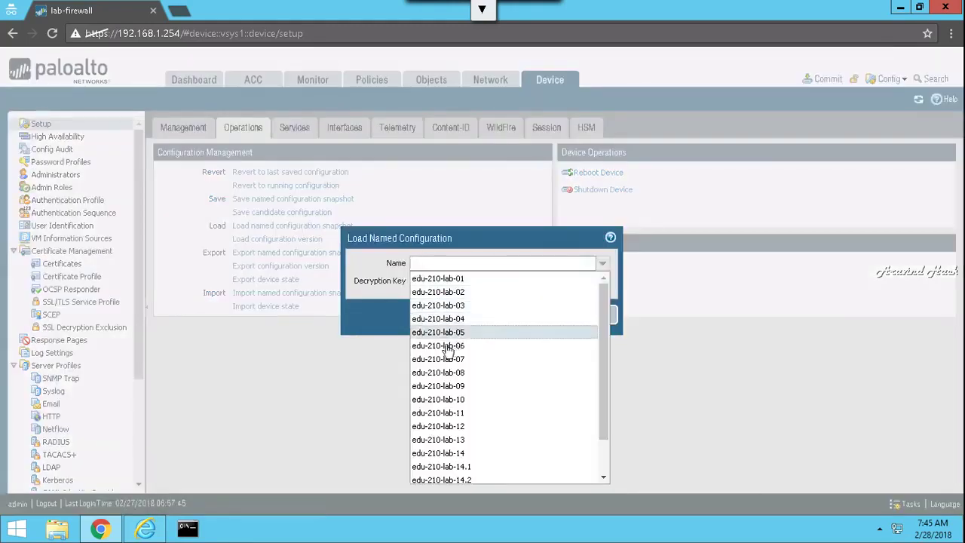
left_click(445, 345)
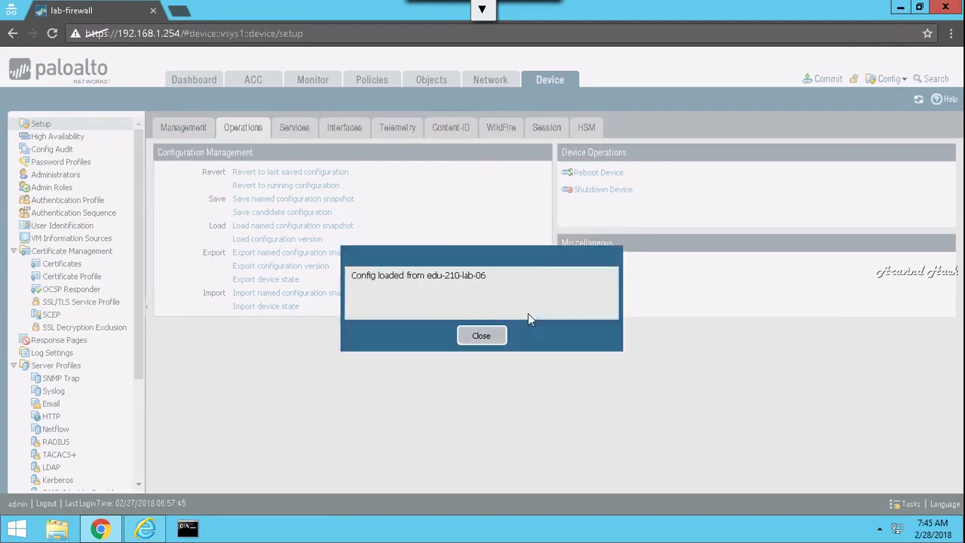
left_click(487, 337)
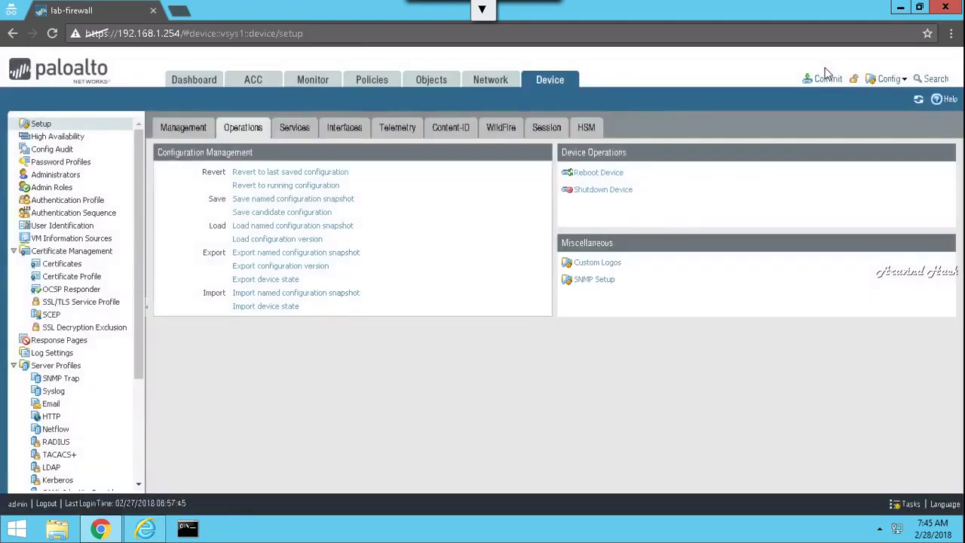
Commit the loaded edu-210-lab-06 configuration and close the status report
left_click(829, 78)
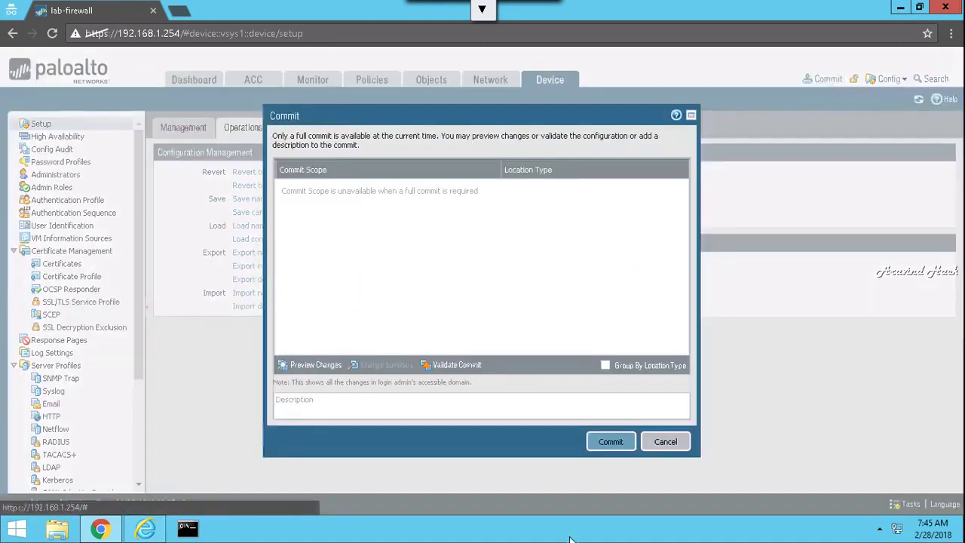
left_click(617, 444)
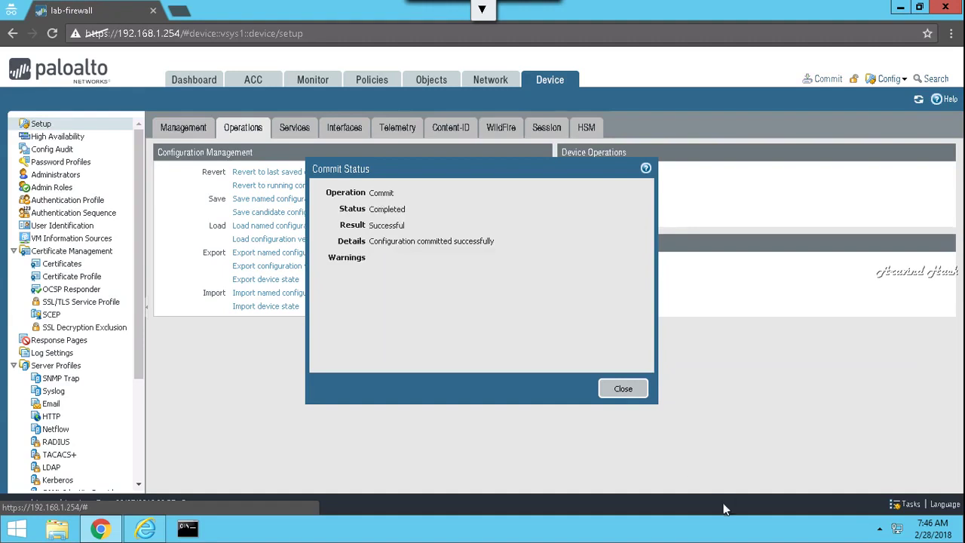
left_click(617, 393)
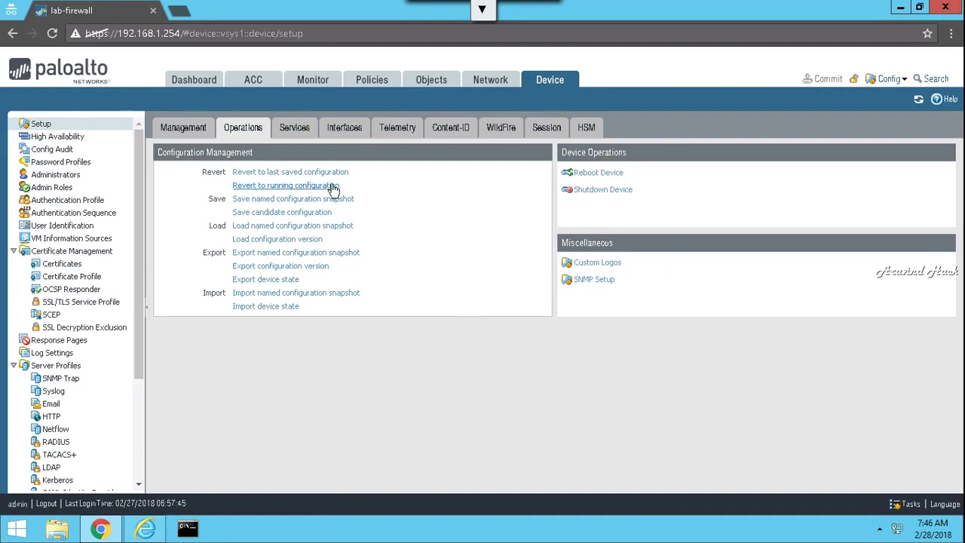
Create a custom URL category named 'myown' with the description 'blockfacebook'
left_click(383, 79)
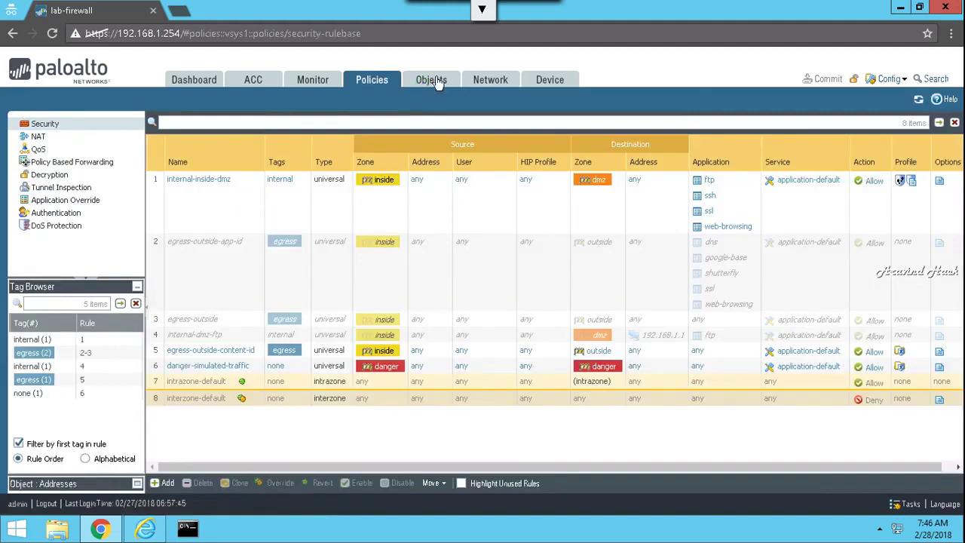
left_click(433, 80)
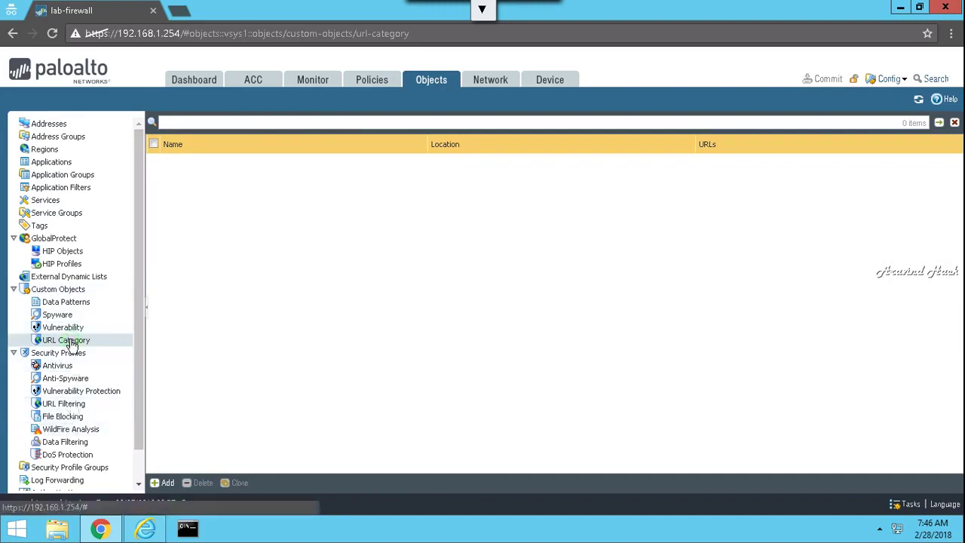
left_click(163, 482)
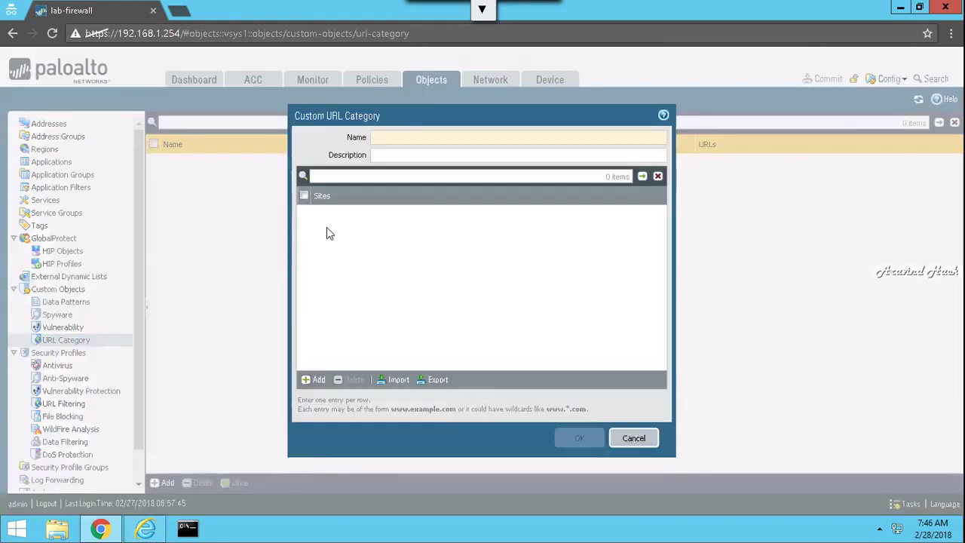
type("m")
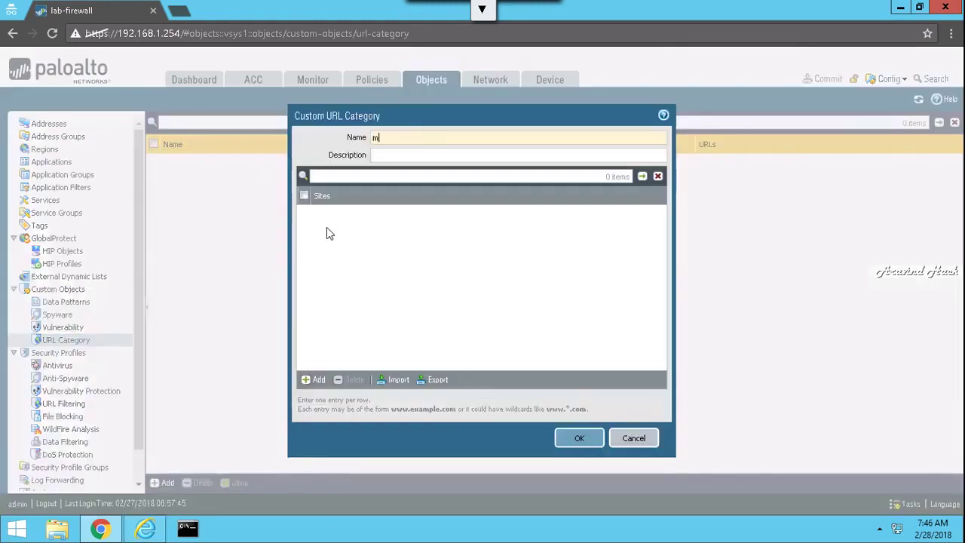
type("yown")
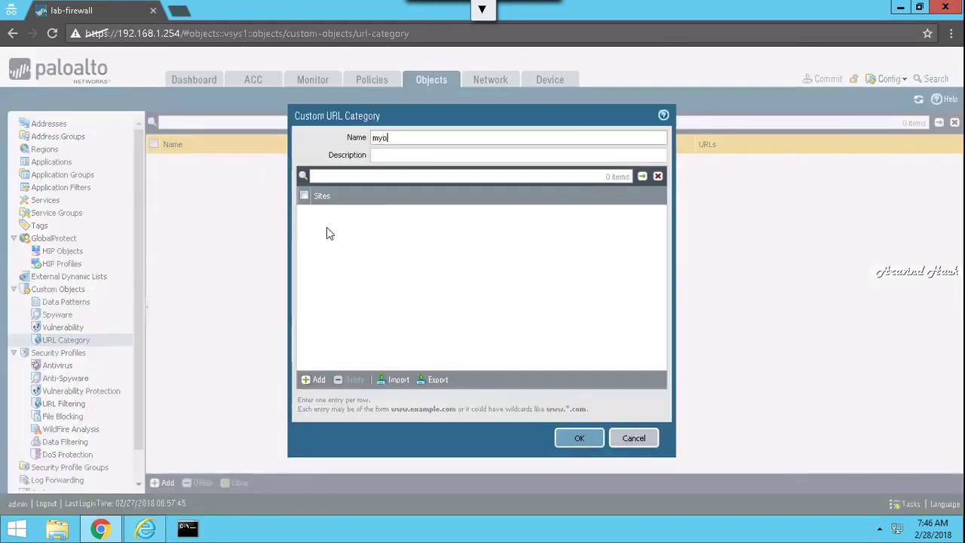
key("Tab")
type("bla")
type("h")
key("BackSpace")
key("BackSpace")
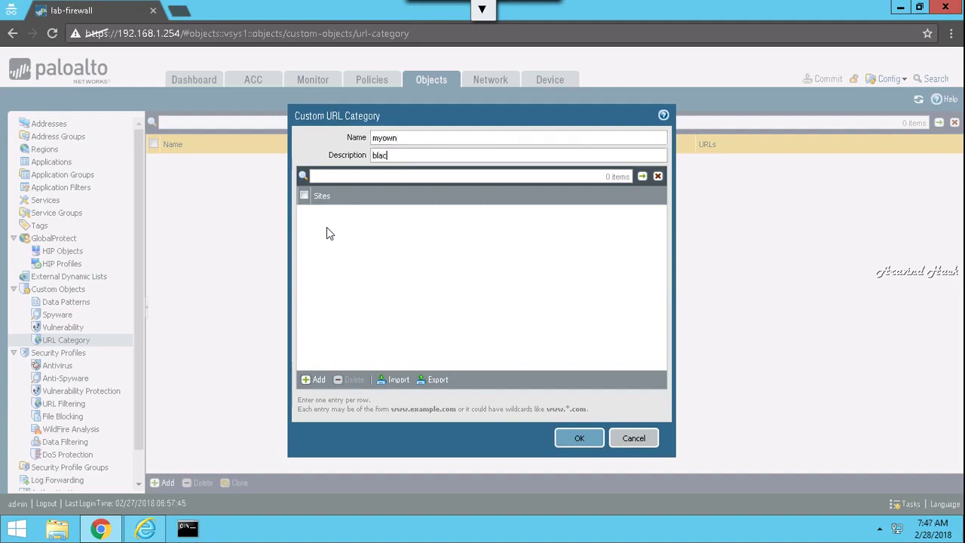
type("ockfacebook")
left_click(343, 313)
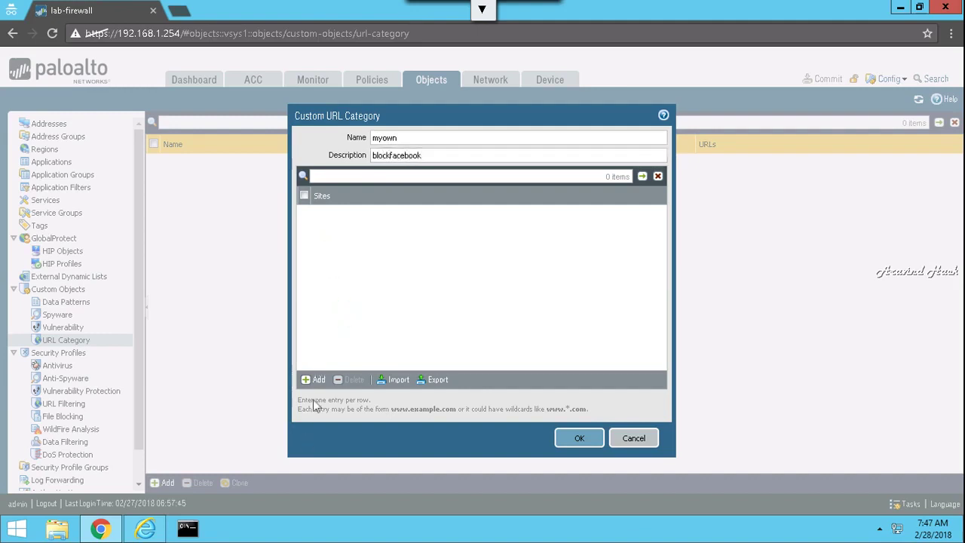
left_click(317, 379)
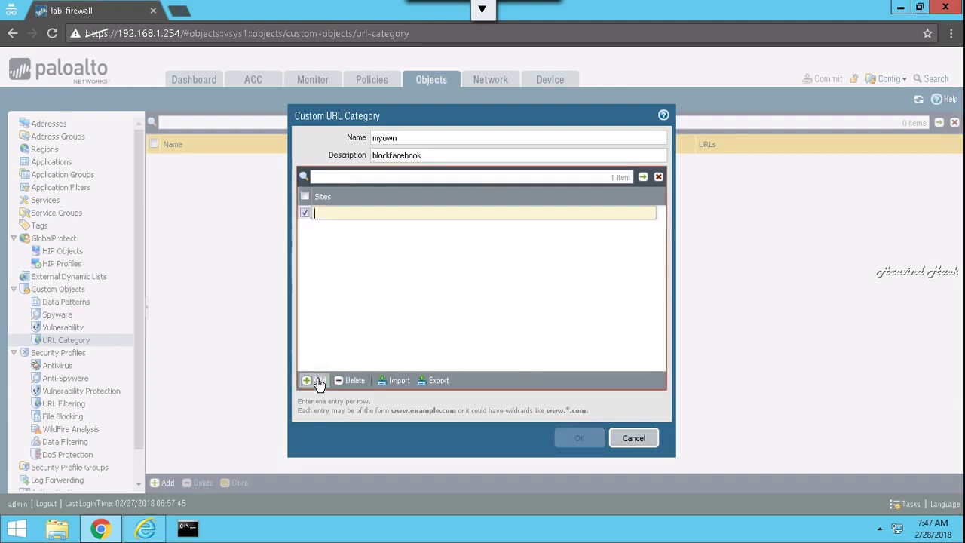
type("www")
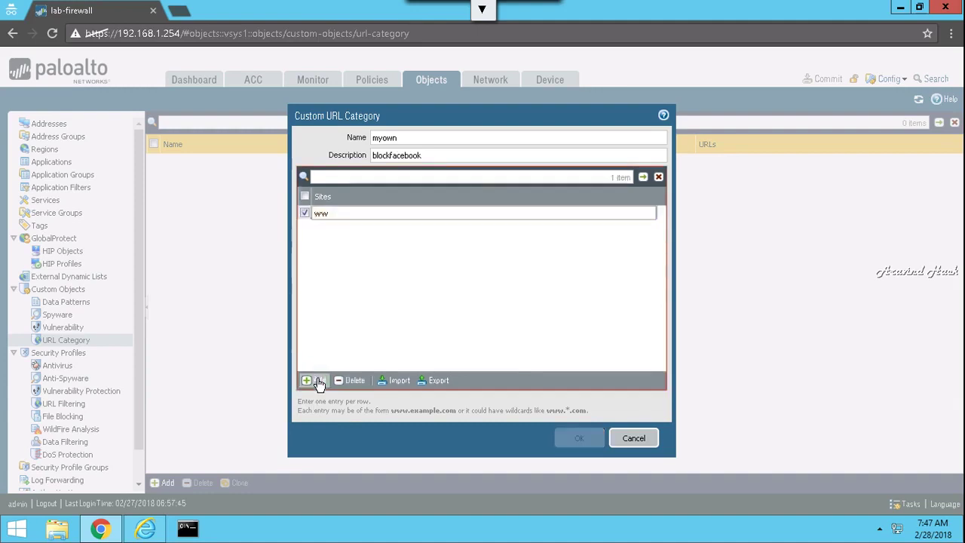
type(".facebook.com")
left_click(737, 394)
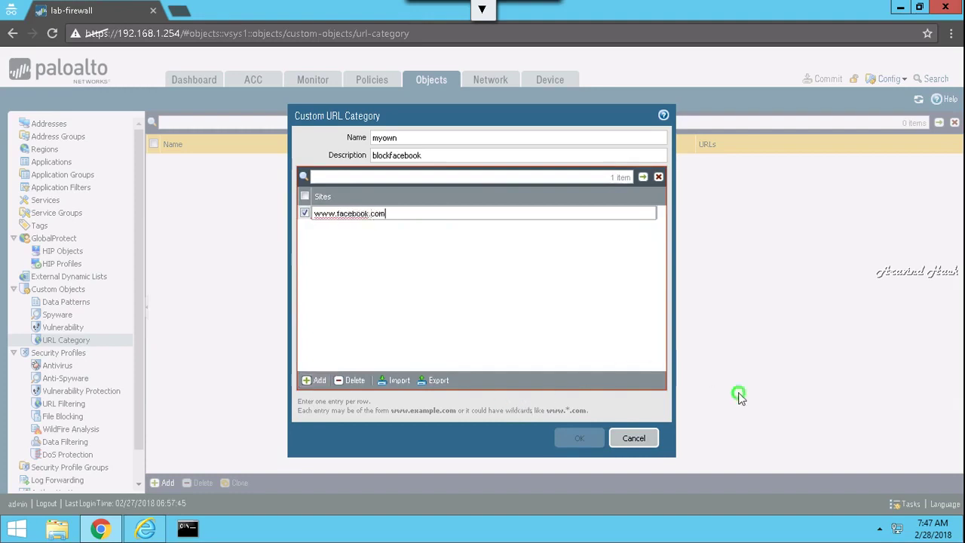
left_click(314, 382)
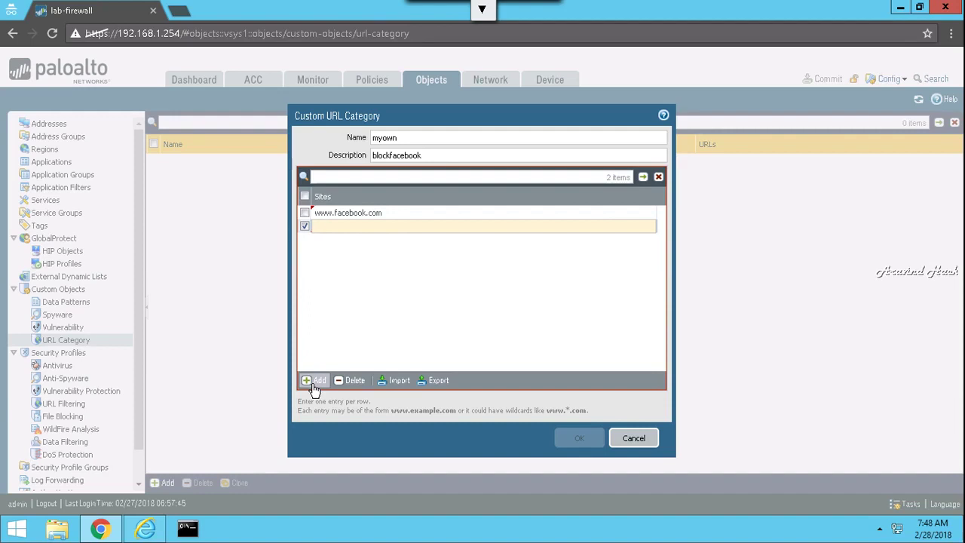
left_click(316, 381)
type("w")
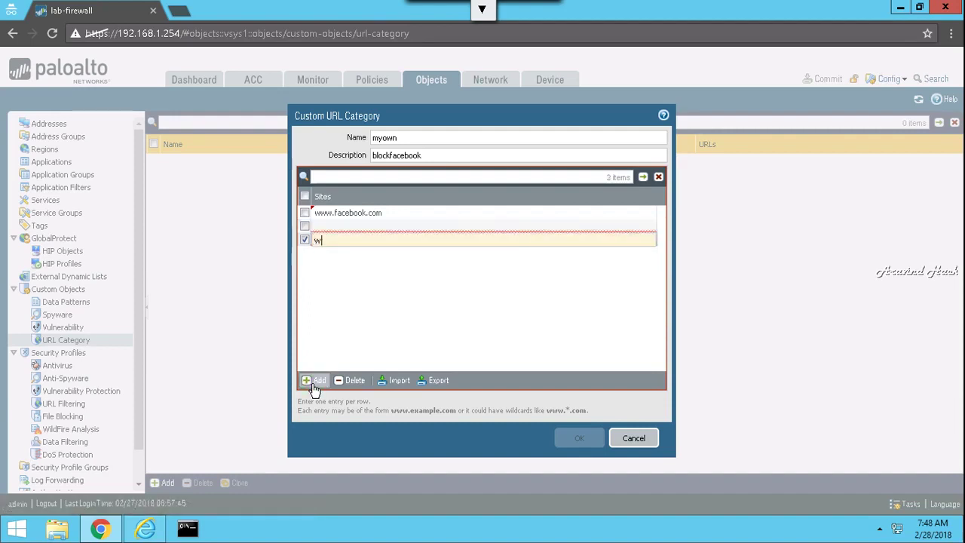
type("ww.")
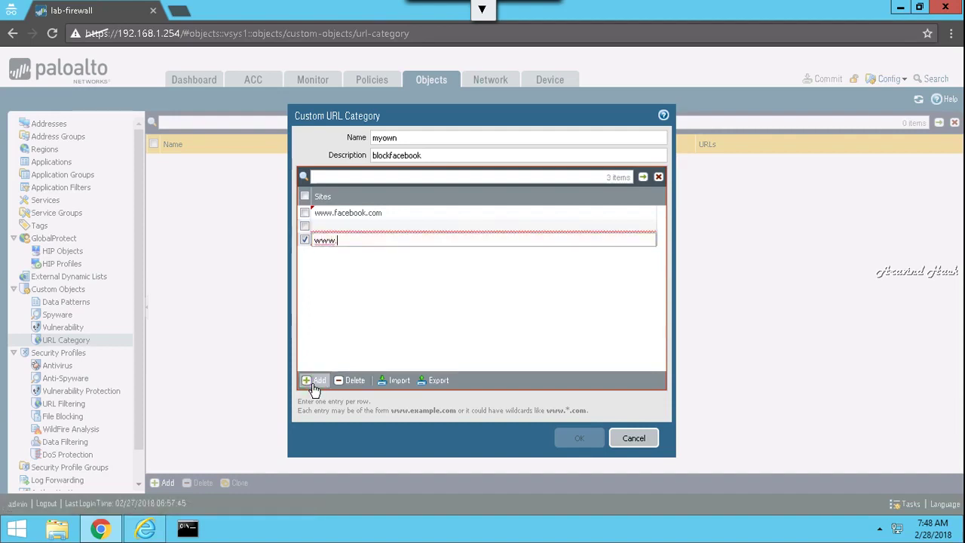
type("uoutubeco")
key("BackSpace")
key("BackSpace")
type(".com")
left_click(327, 304)
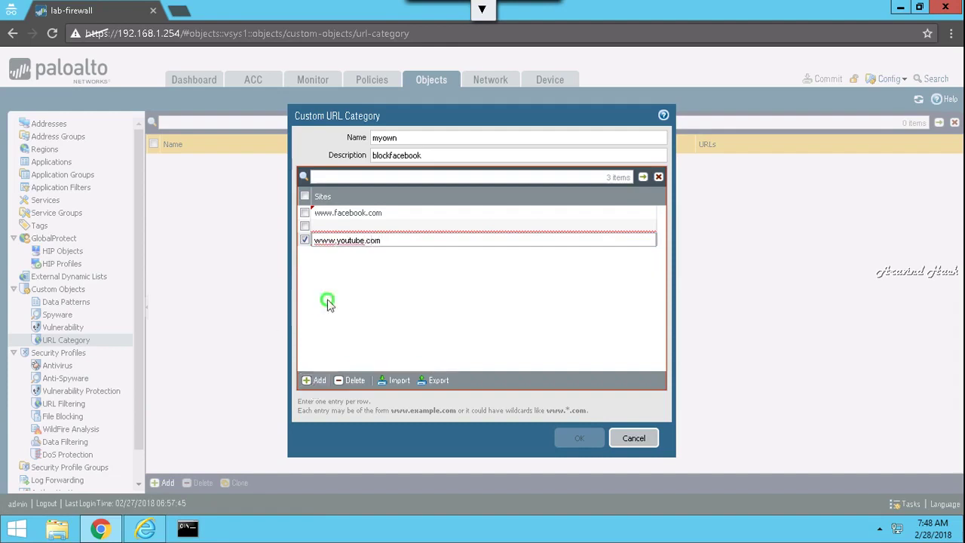
left_click(323, 222)
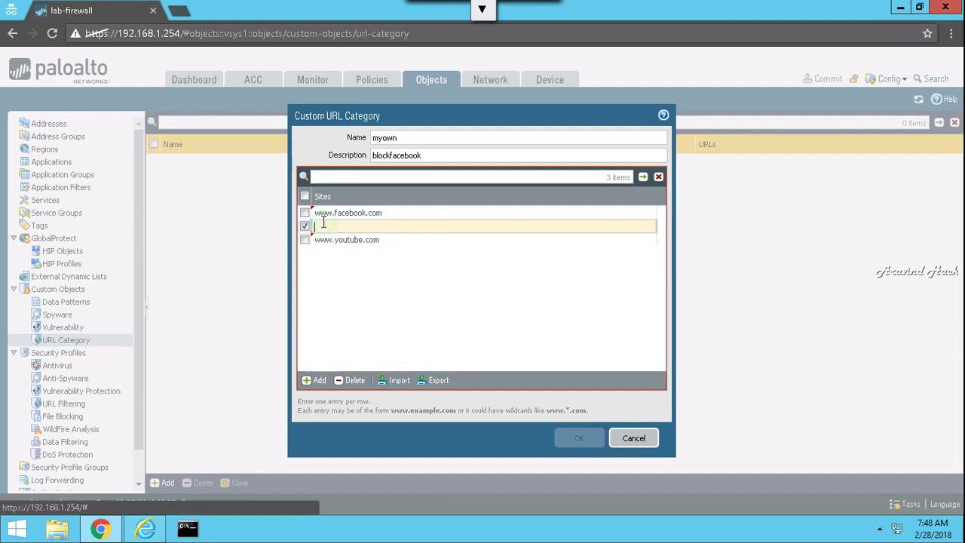
type("www")
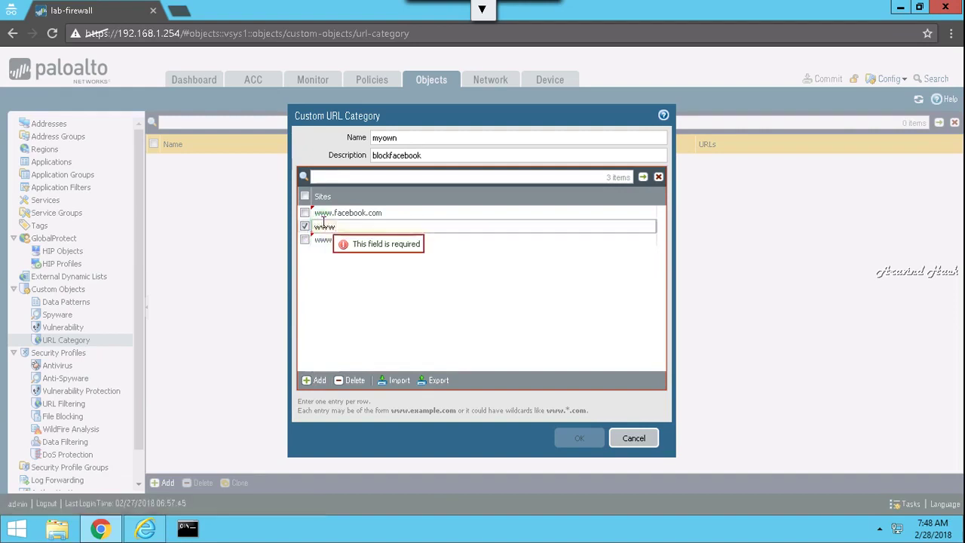
type(".hackthisiste")
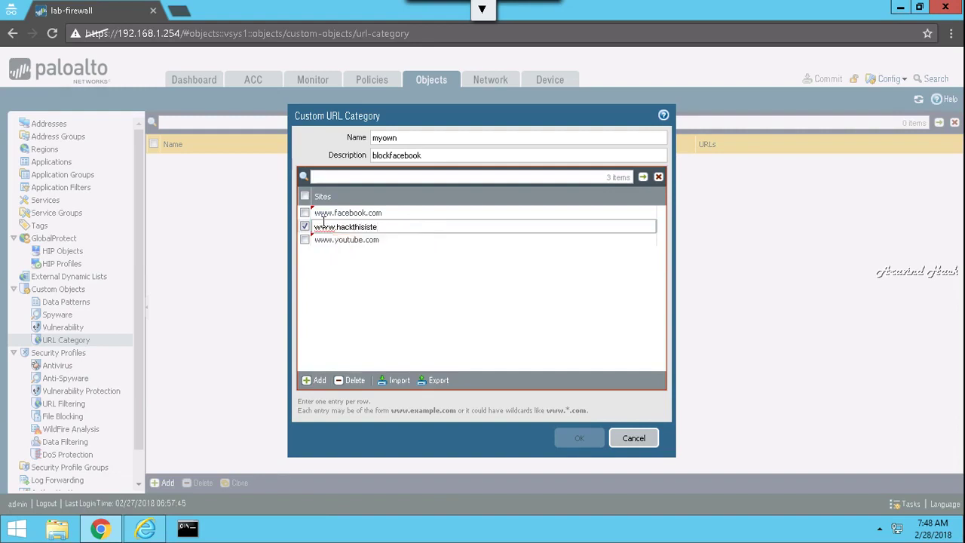
key("BackSpace")
key("BackSpace")
key("BackSpace")
key("BackSpace")
key("BackSpace")
type("ssti")
key("BackSpace")
key("BackSpace")
type("ite.org")
left_click(409, 264)
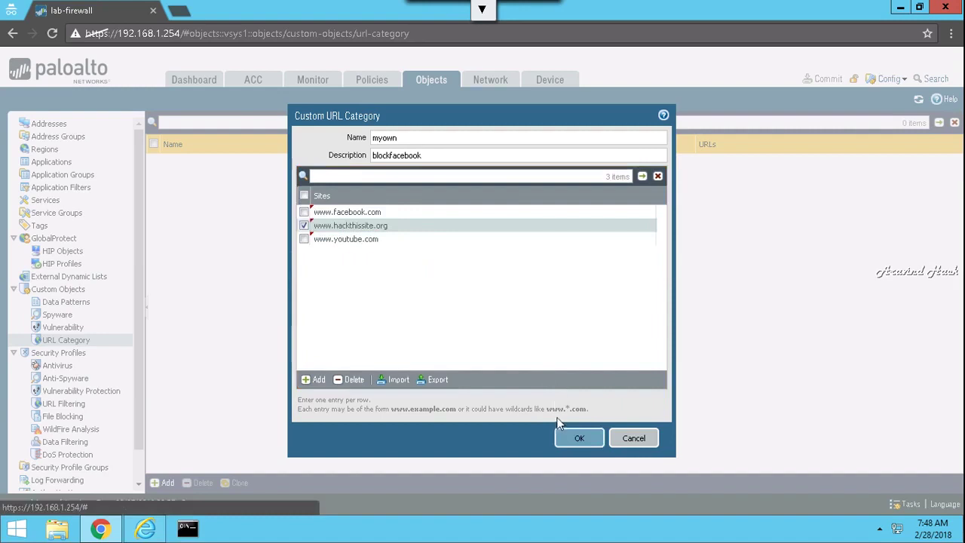
left_click(567, 443)
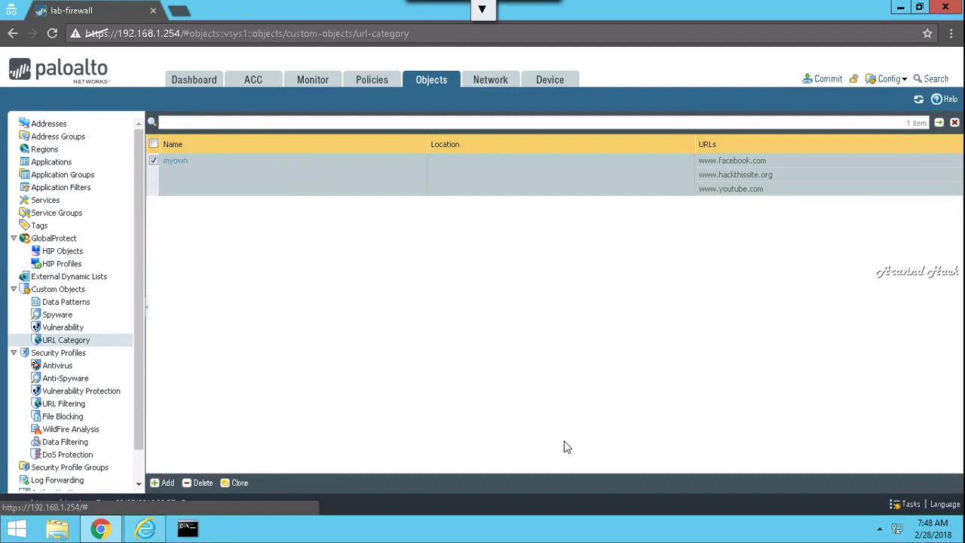
Commit the configuration with the new myown category and close the successful commit report
left_click(828, 88)
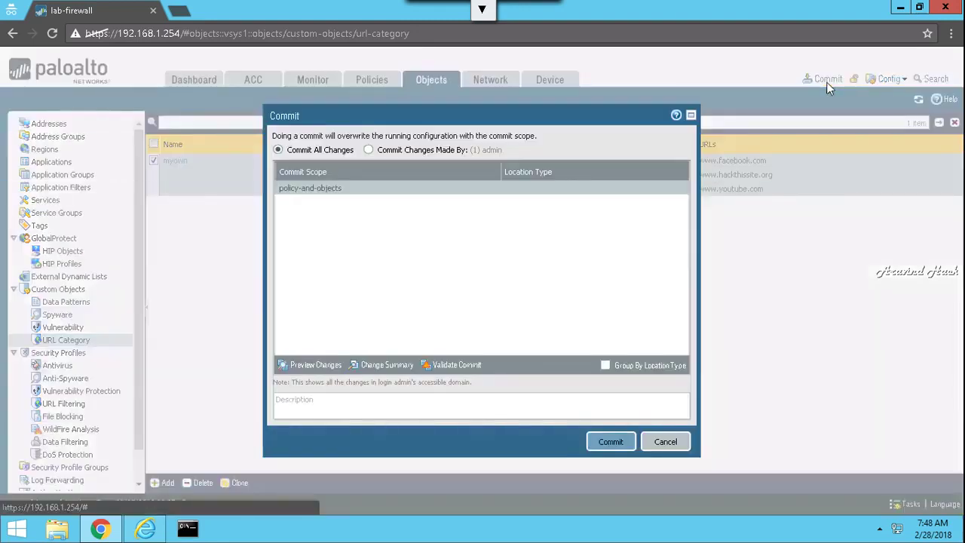
left_click(666, 443)
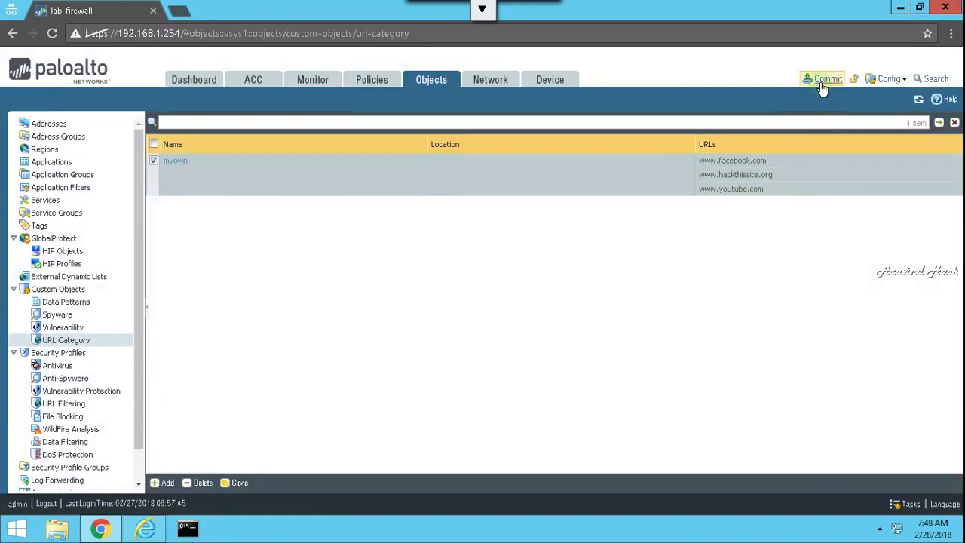
left_click(824, 80)
left_click(609, 443)
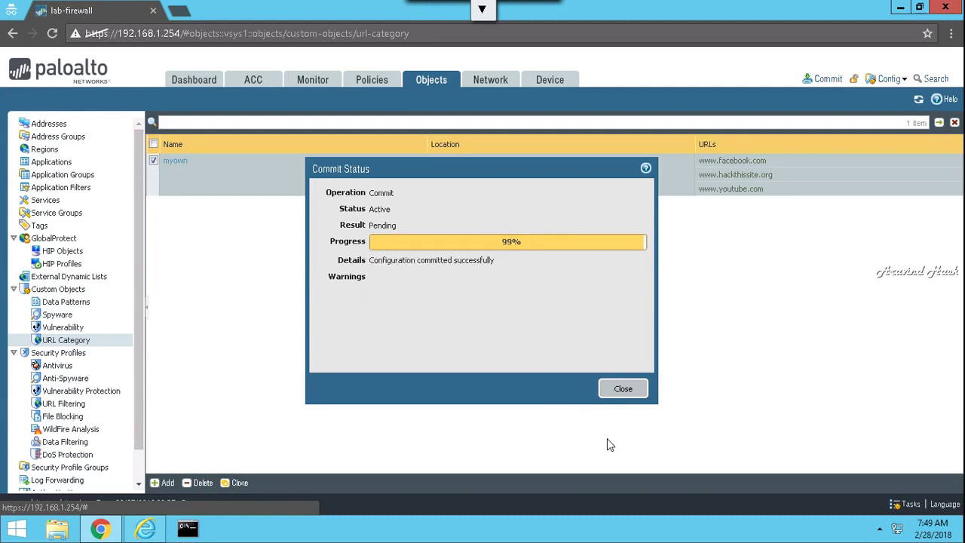
left_click(608, 441)
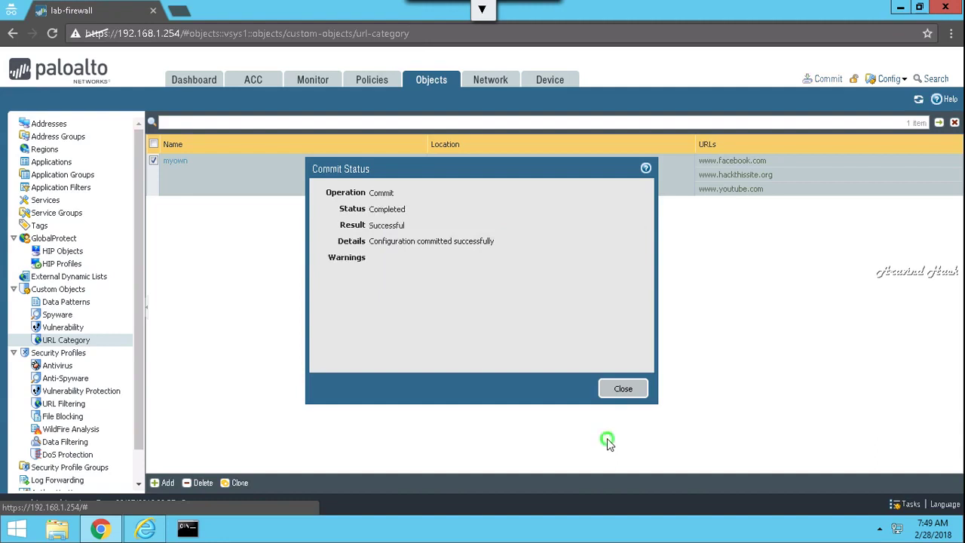
left_click(623, 389)
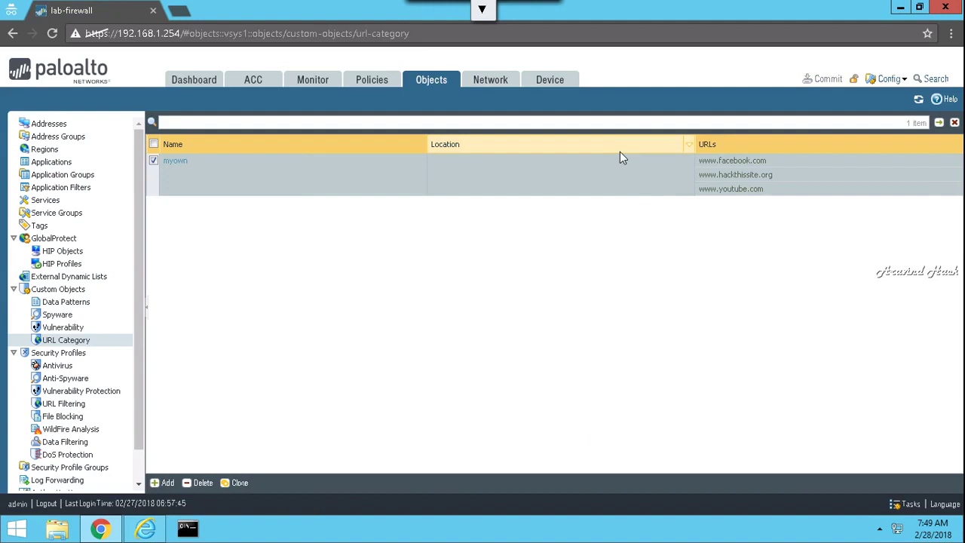
Edit rule internal-inside-dmz to add outside as a destination zone alongside dmz
left_click(380, 79)
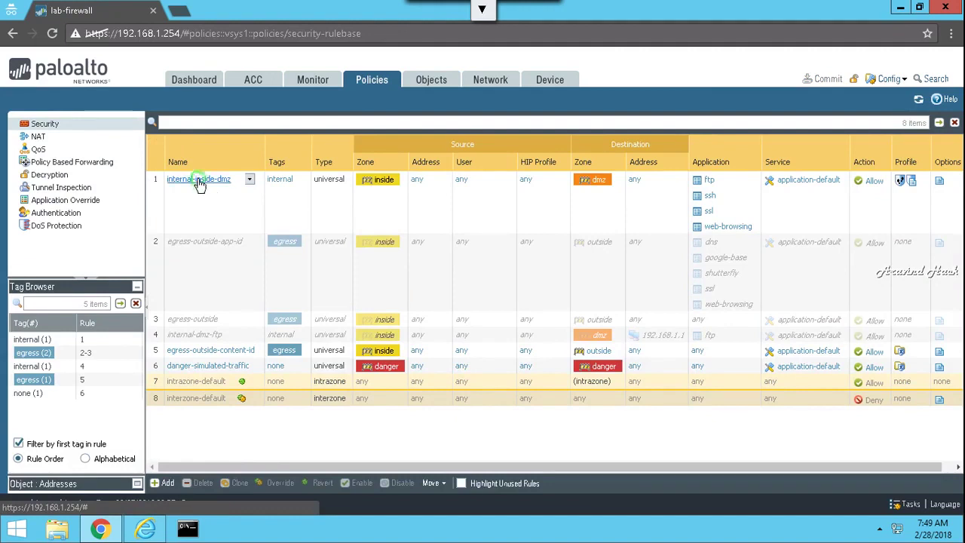
left_click(198, 180)
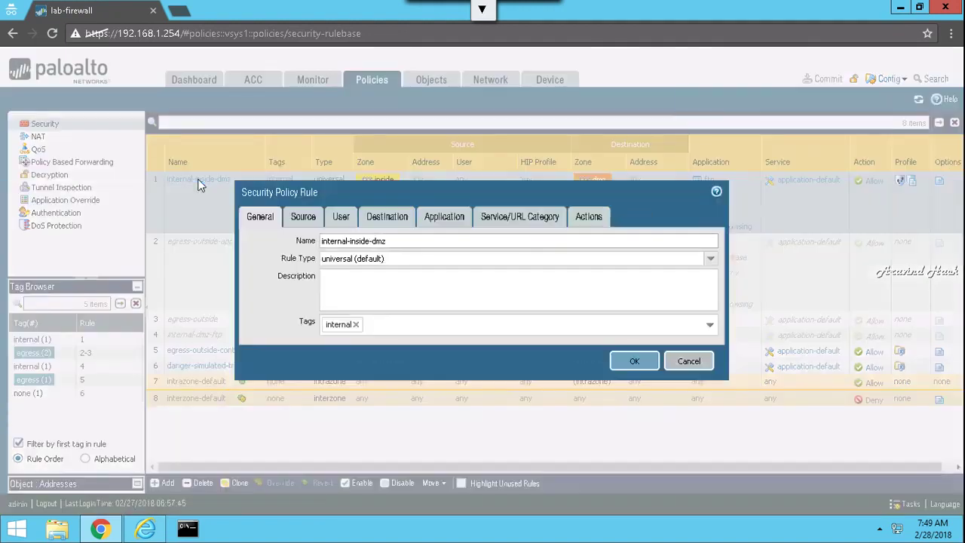
left_click(298, 219)
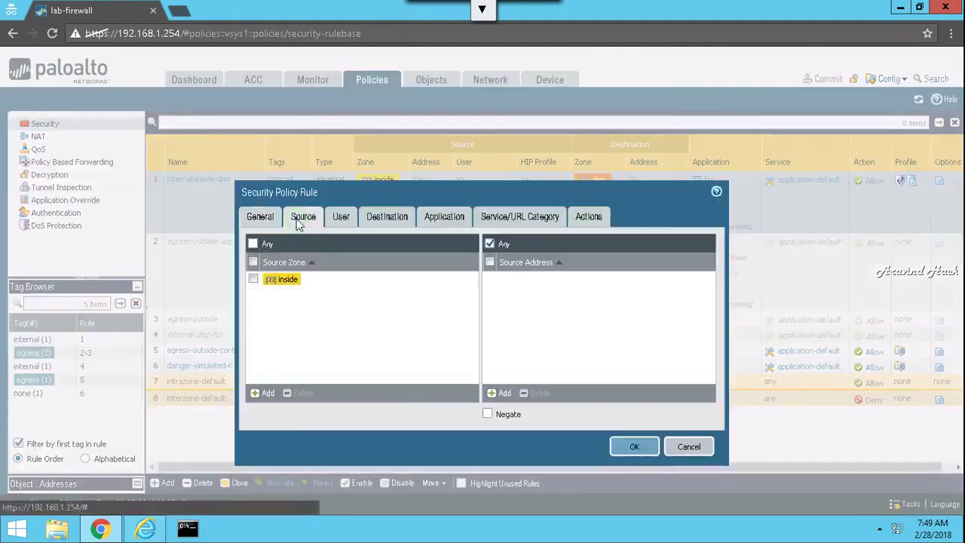
left_click(386, 215)
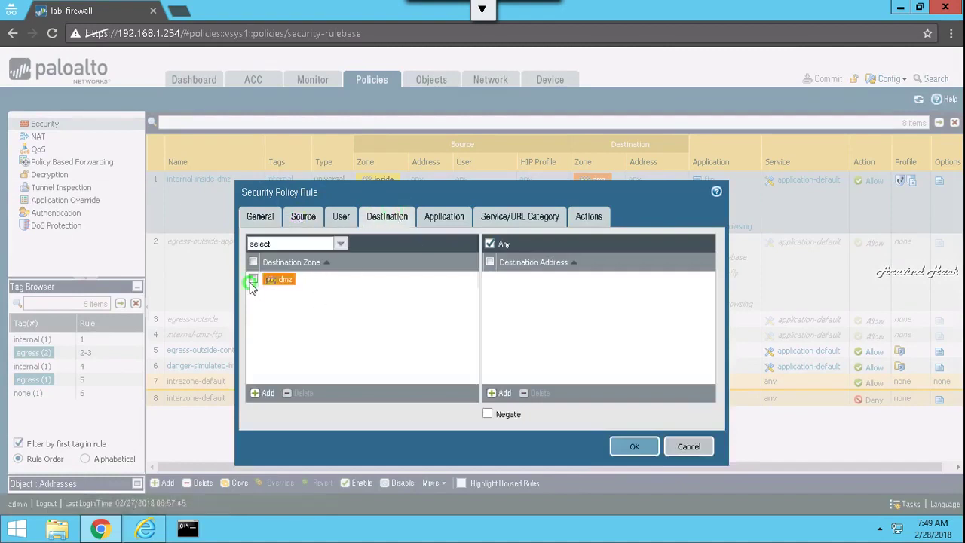
left_click(252, 280)
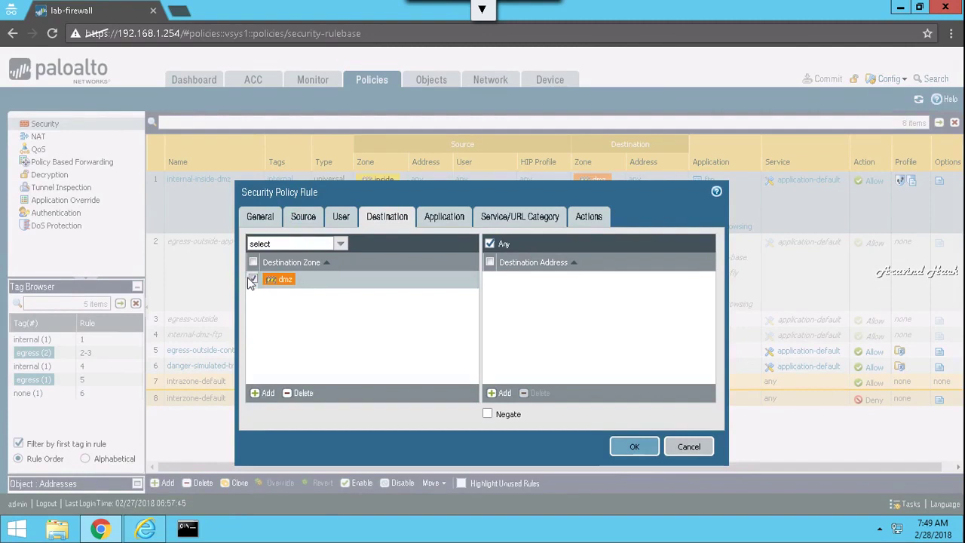
left_click(252, 279)
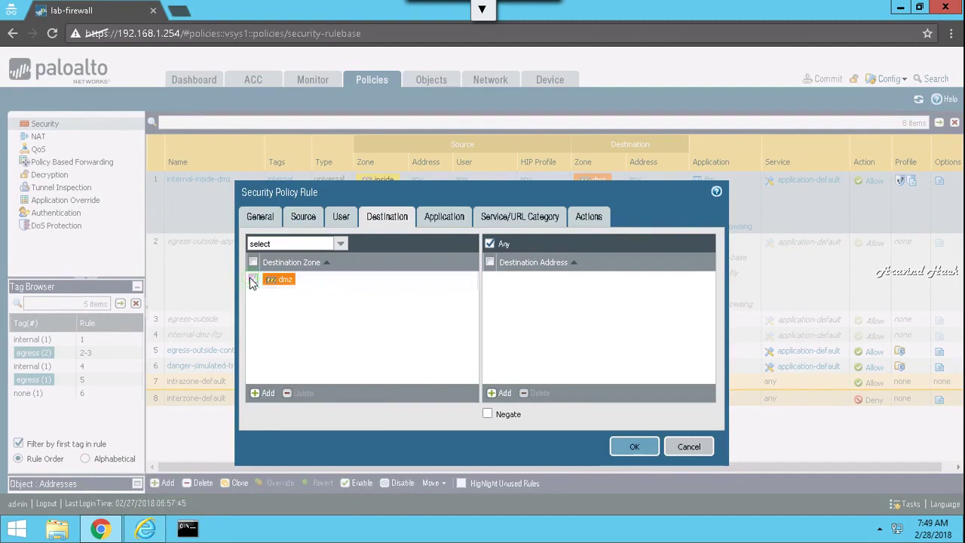
left_click(264, 393)
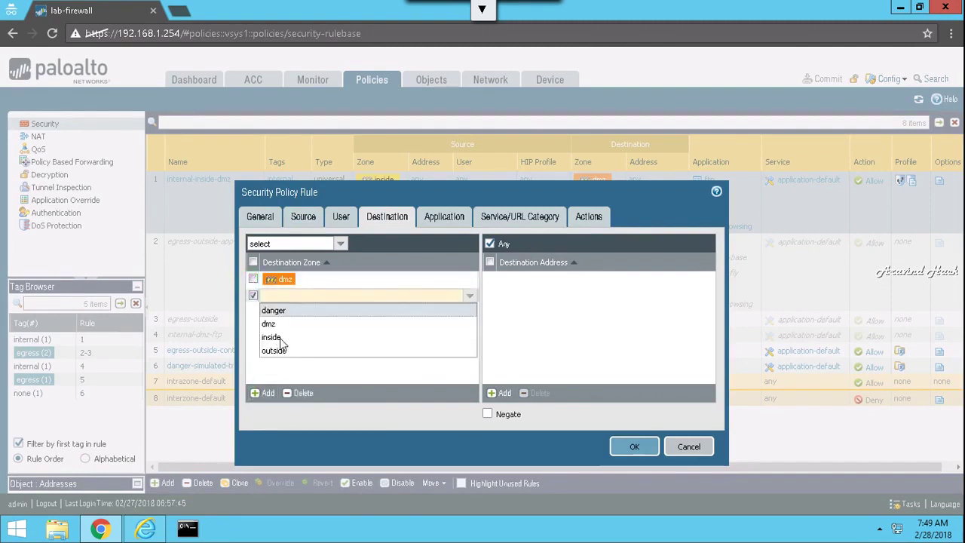
left_click(279, 352)
left_click(330, 347)
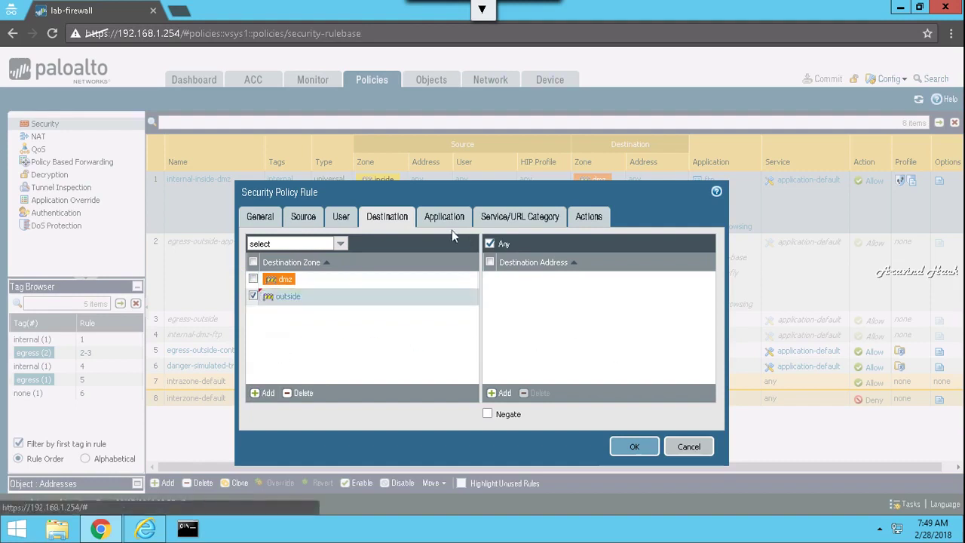
Replace the rule's 'any' URL category with the custom category myown
left_click(435, 217)
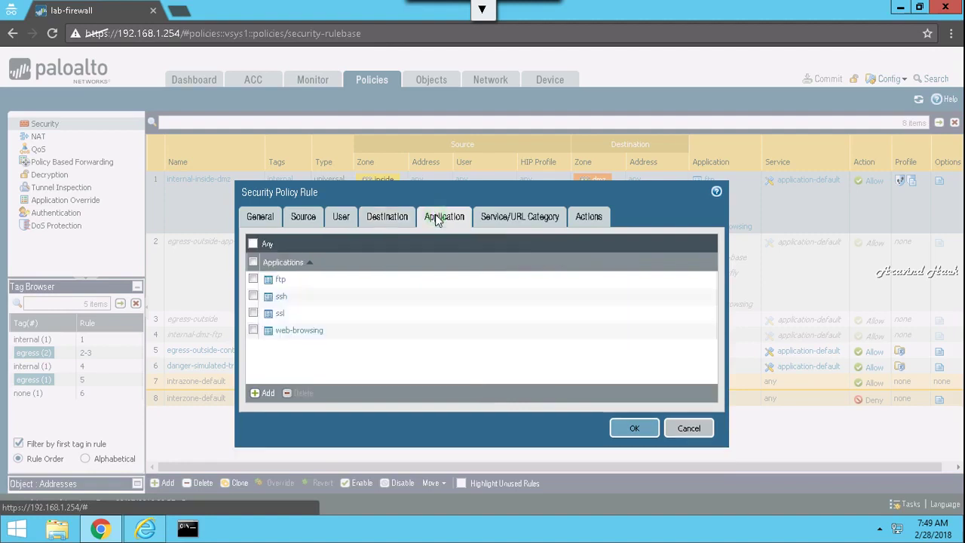
left_click(494, 217)
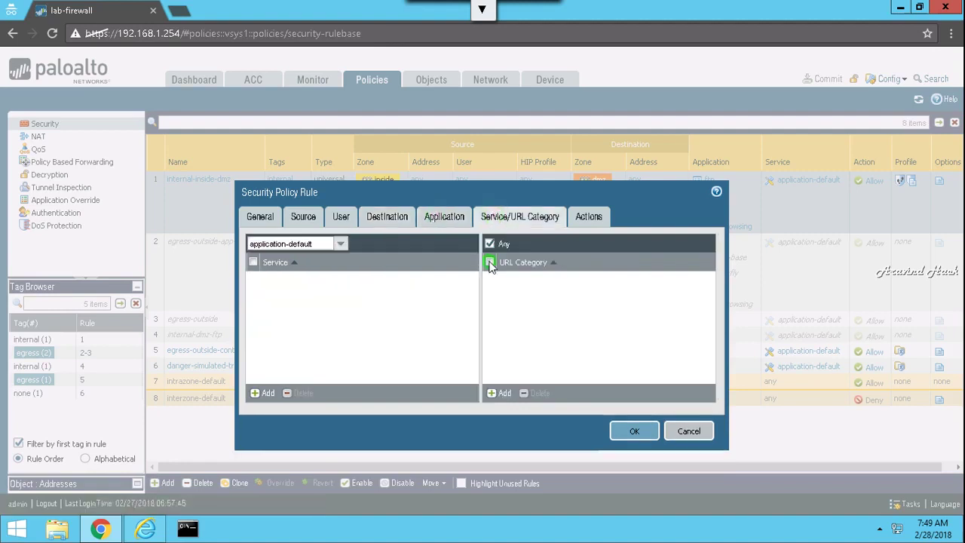
left_click(490, 263)
left_click(490, 245)
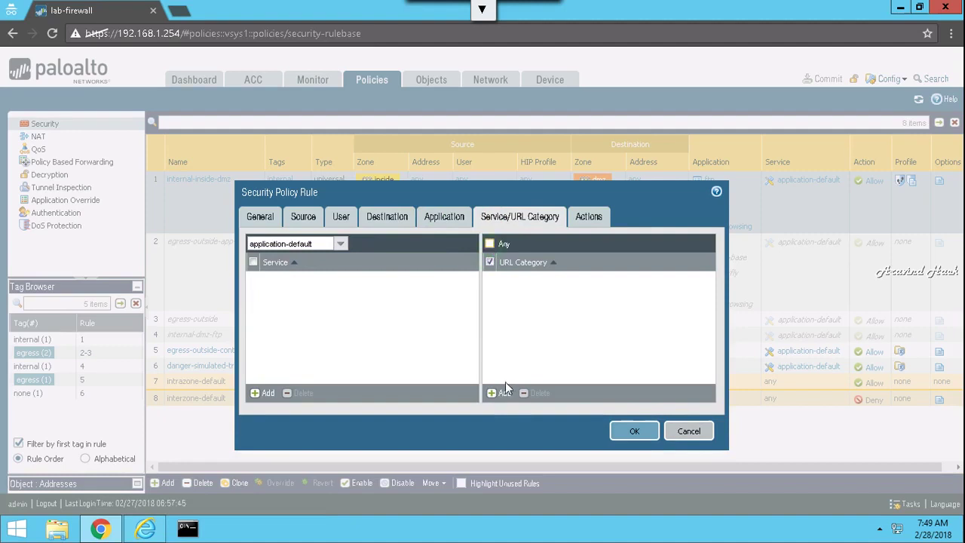
left_click(495, 393)
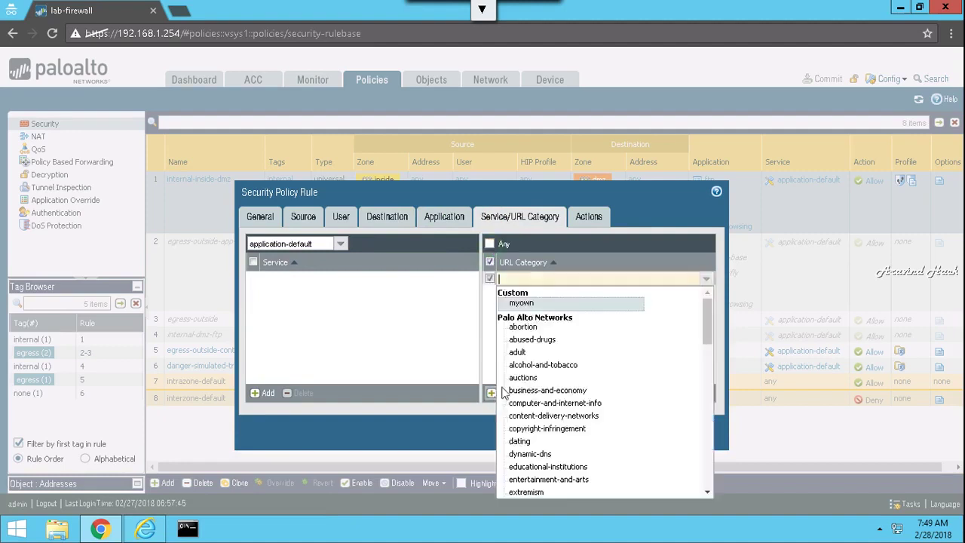
left_click(522, 302)
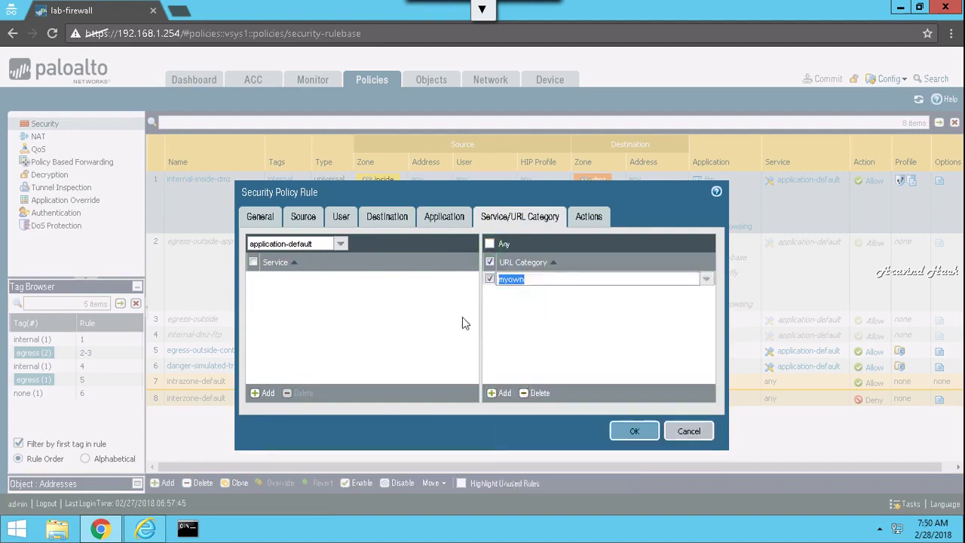
left_click(462, 319)
Set the rule's action to reset both client and server and save the rule
left_click(587, 219)
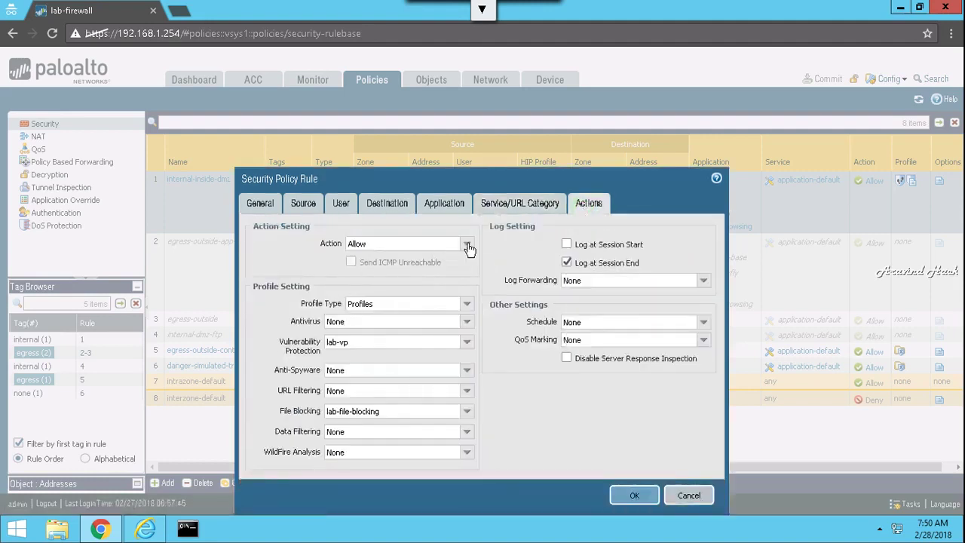
left_click(468, 245)
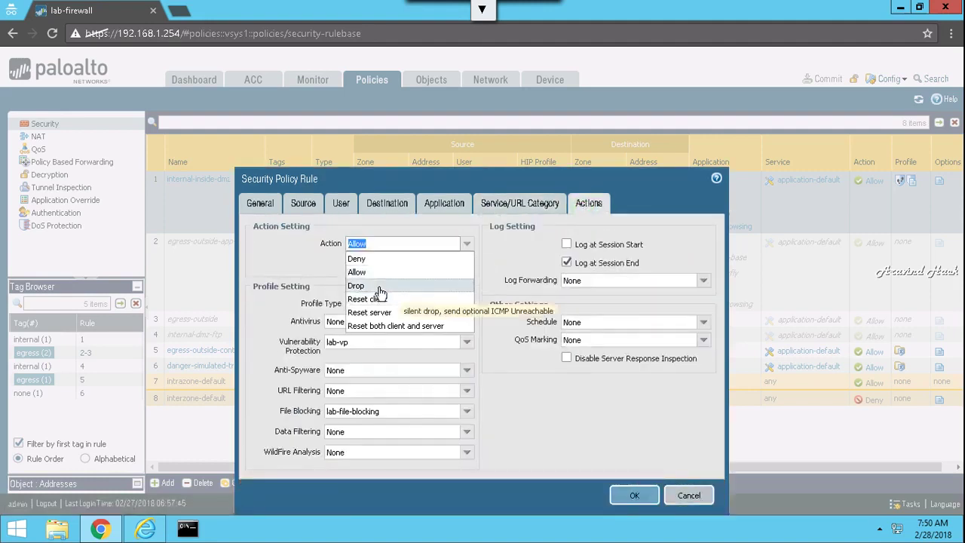
left_click(388, 326)
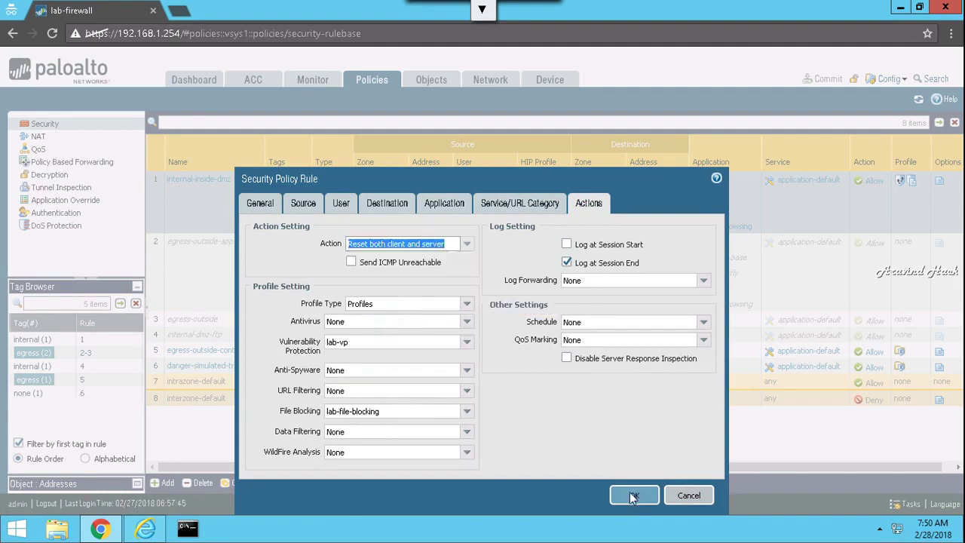
left_click(634, 495)
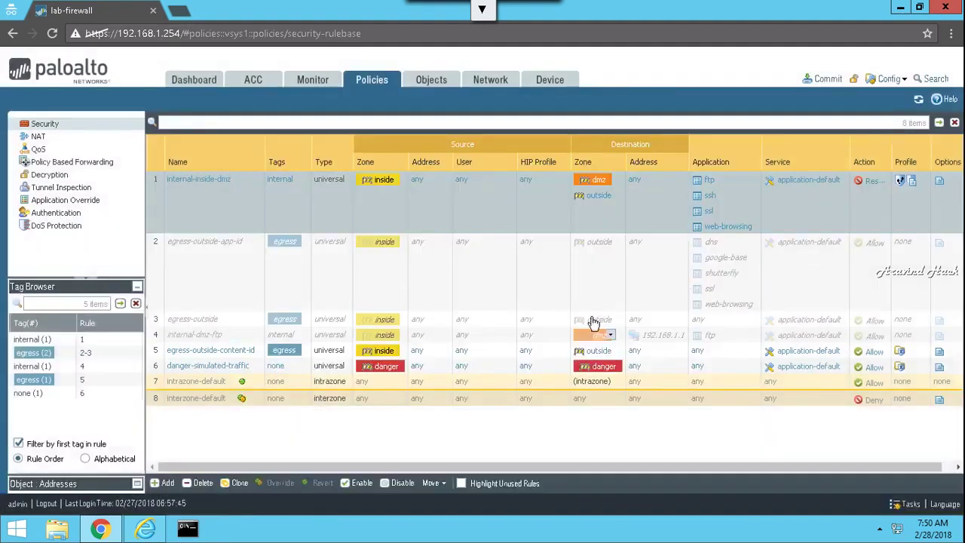
Commit the updated internal-inside-dmz rule and close the commit status report
left_click(826, 79)
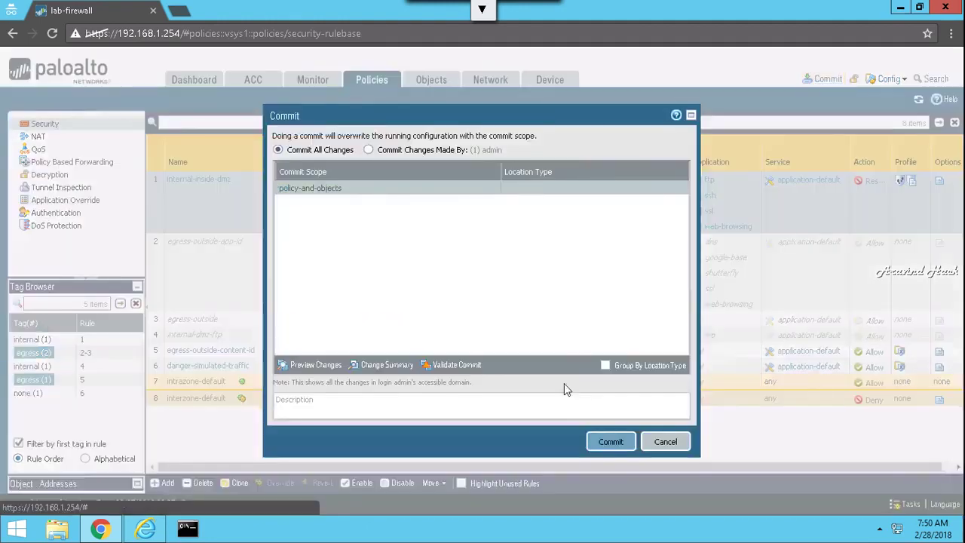
left_click(611, 443)
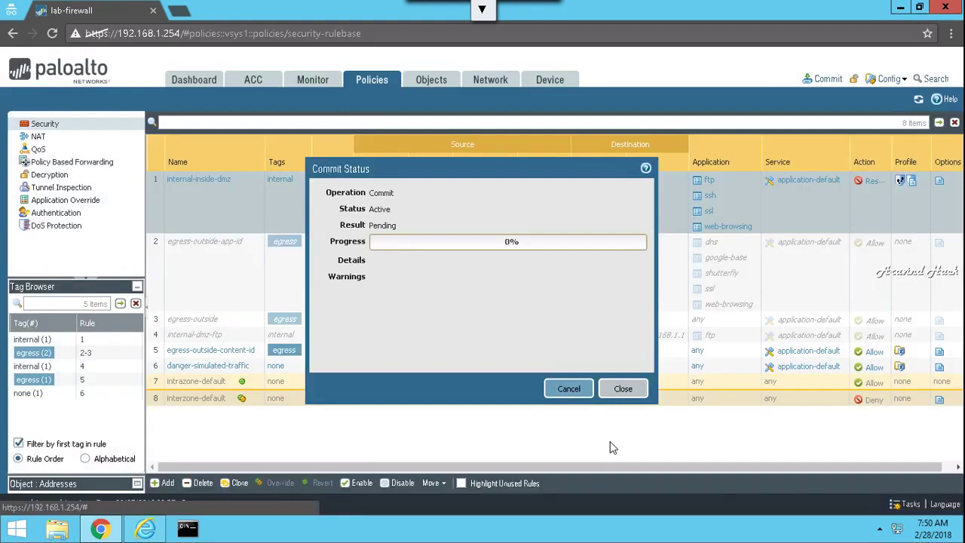
left_click(154, 533)
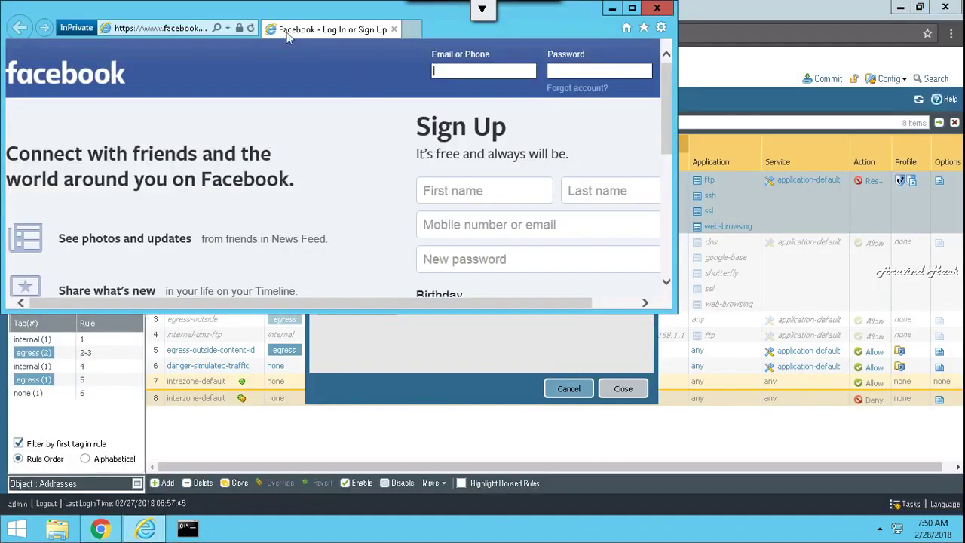
left_click(401, 352)
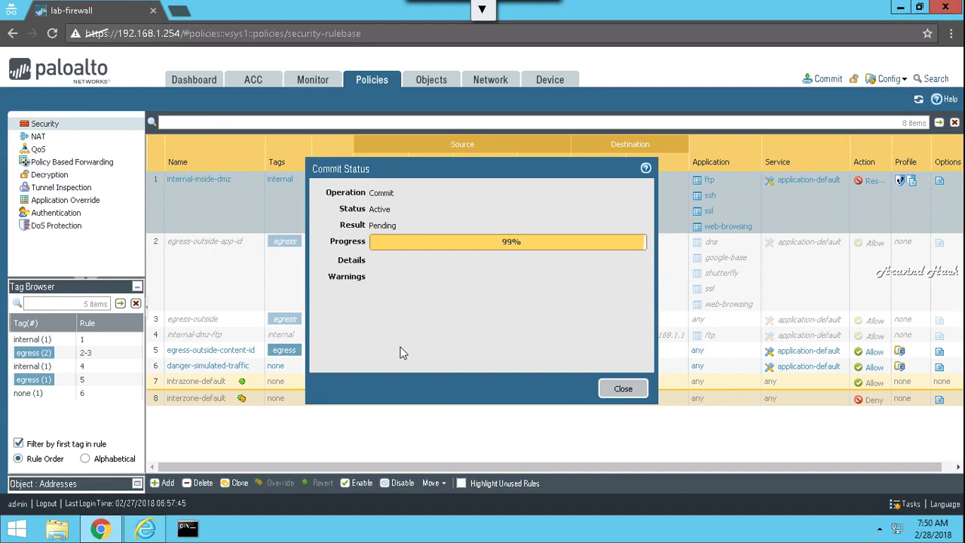
left_click(623, 389)
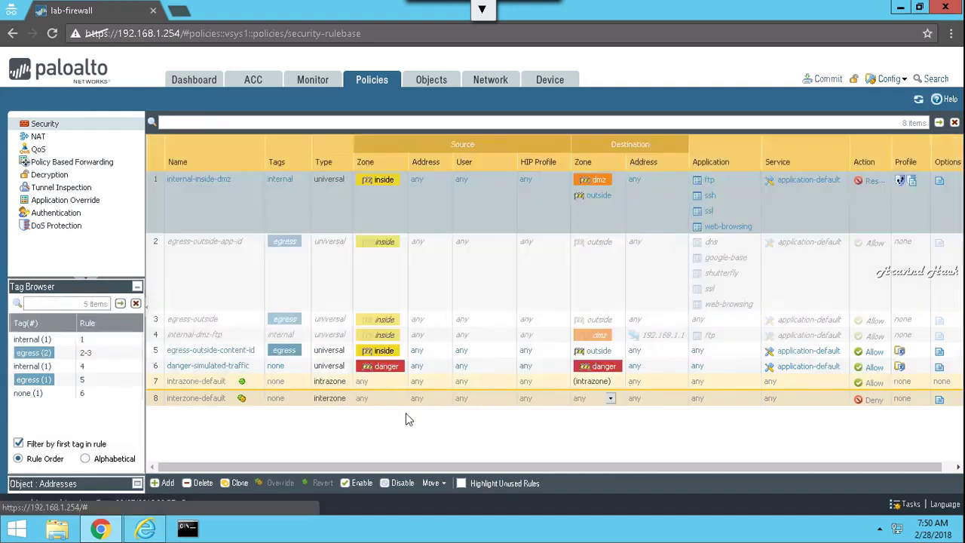
Reload Facebook in the test browser to check the block, then hide the browser
left_click(145, 530)
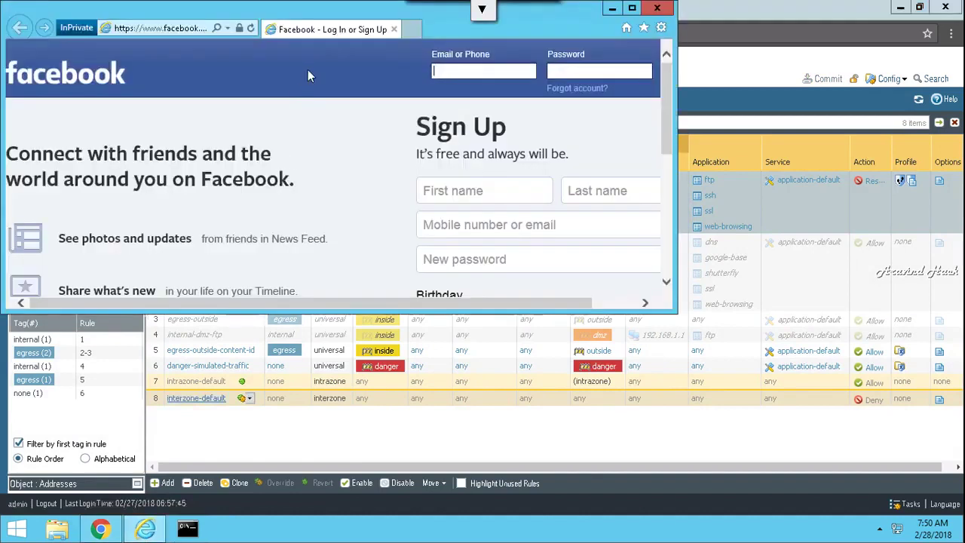
left_click(250, 27)
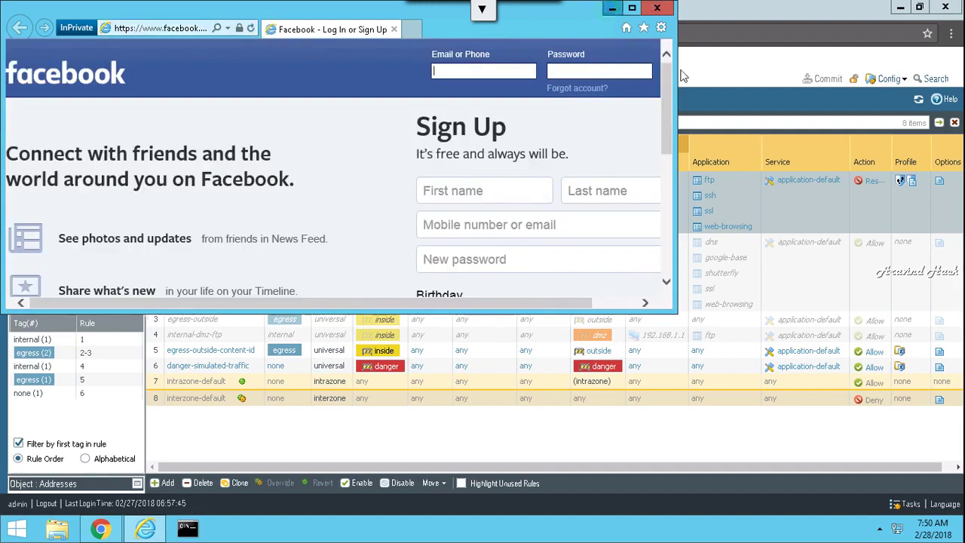
left_click(614, 9)
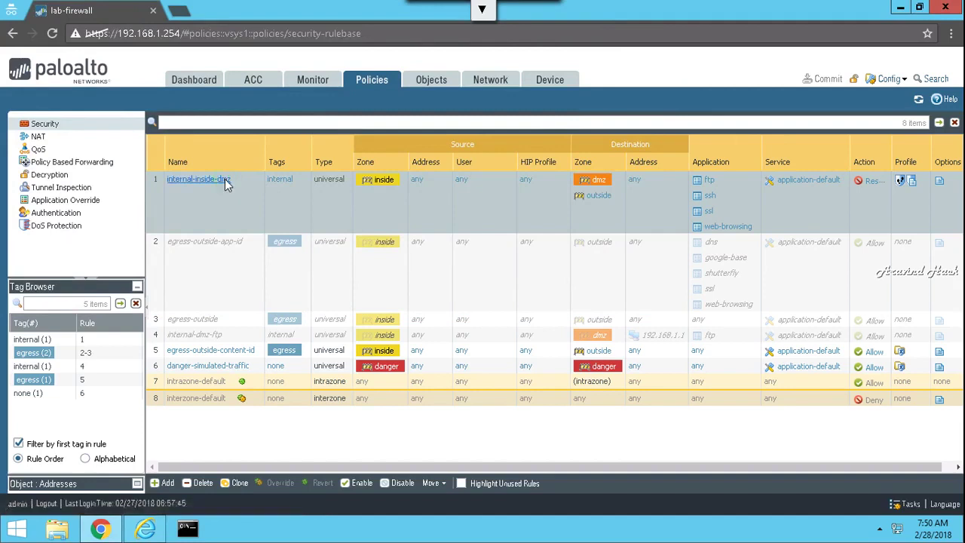
Review the internal-inside-dmz rule's URL category settings and close it without saving
left_click(226, 185)
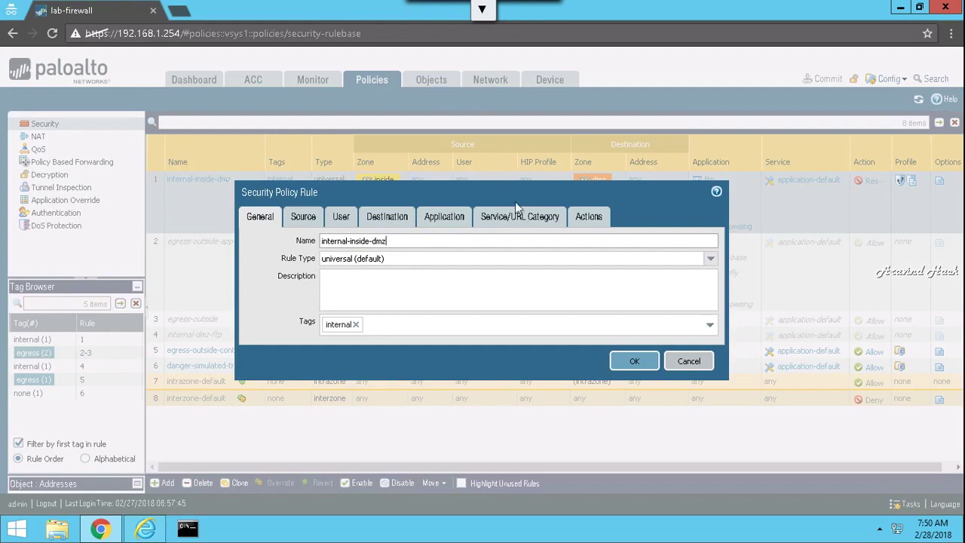
left_click(547, 221)
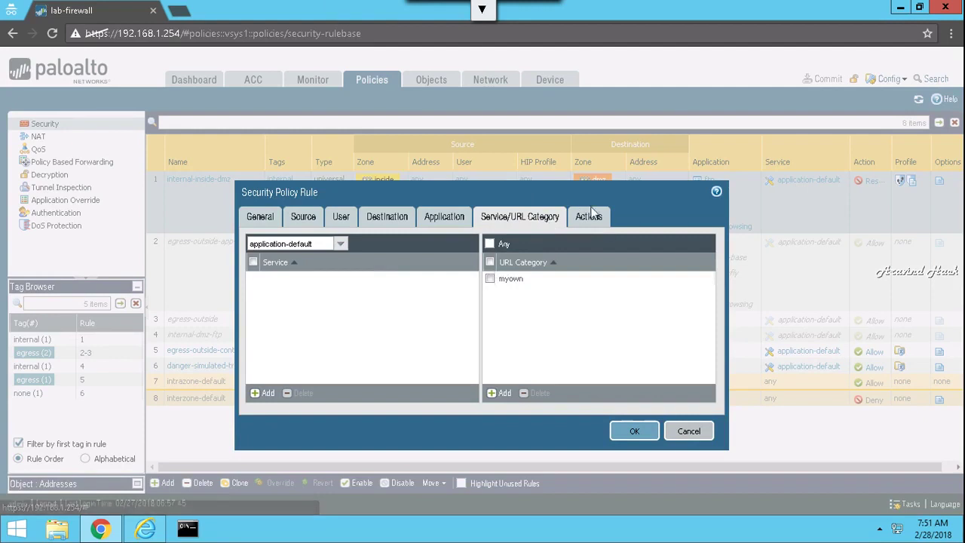
left_click(693, 435)
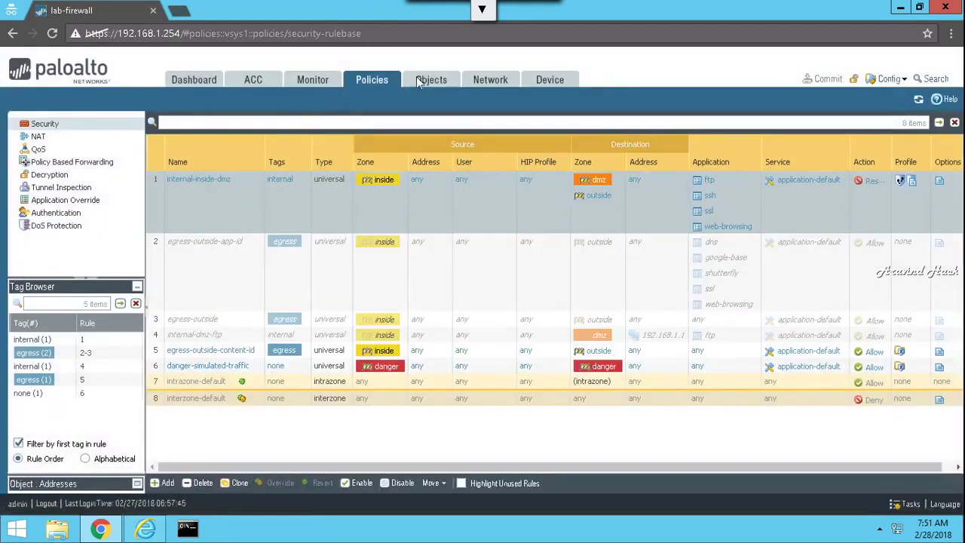
Create a new URL Filtering profile named myown with the description blockfb
left_click(428, 80)
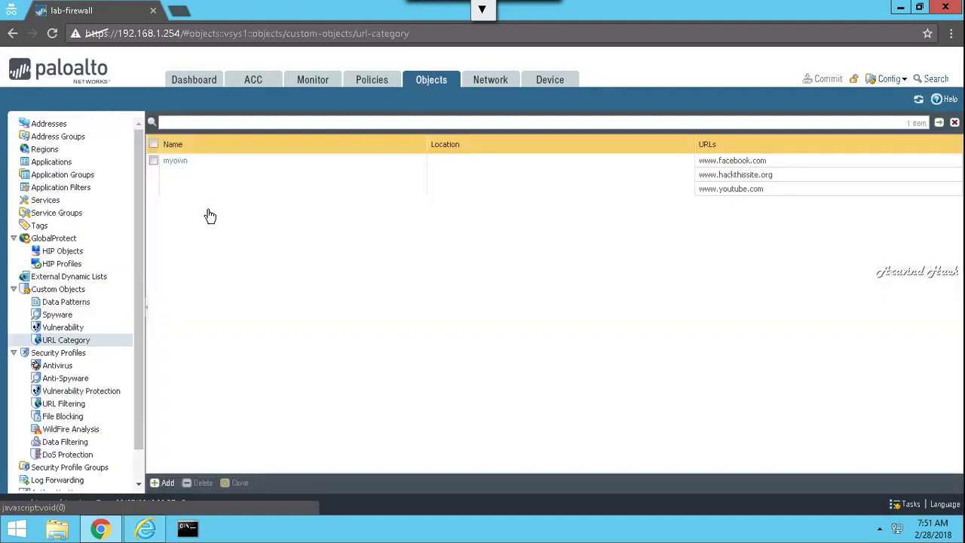
left_click(56, 407)
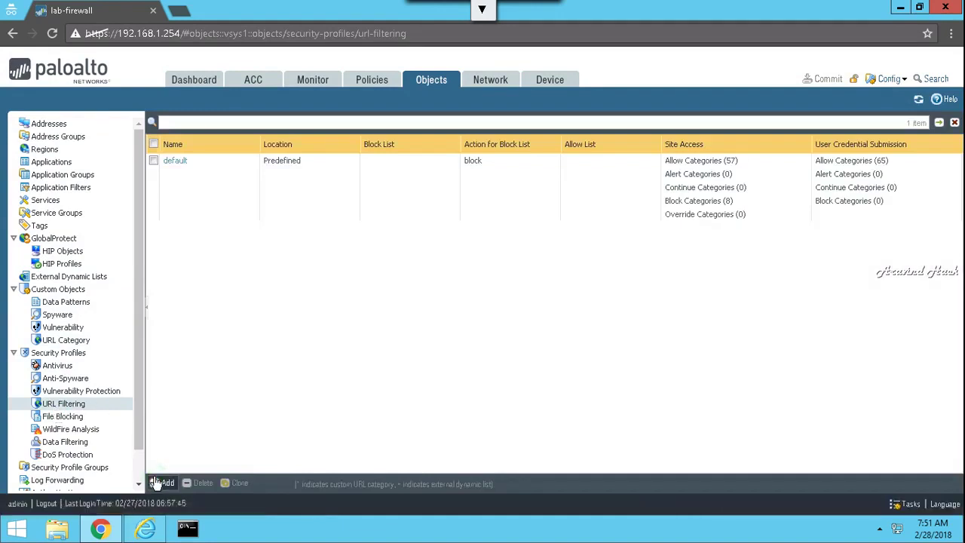
left_click(160, 483)
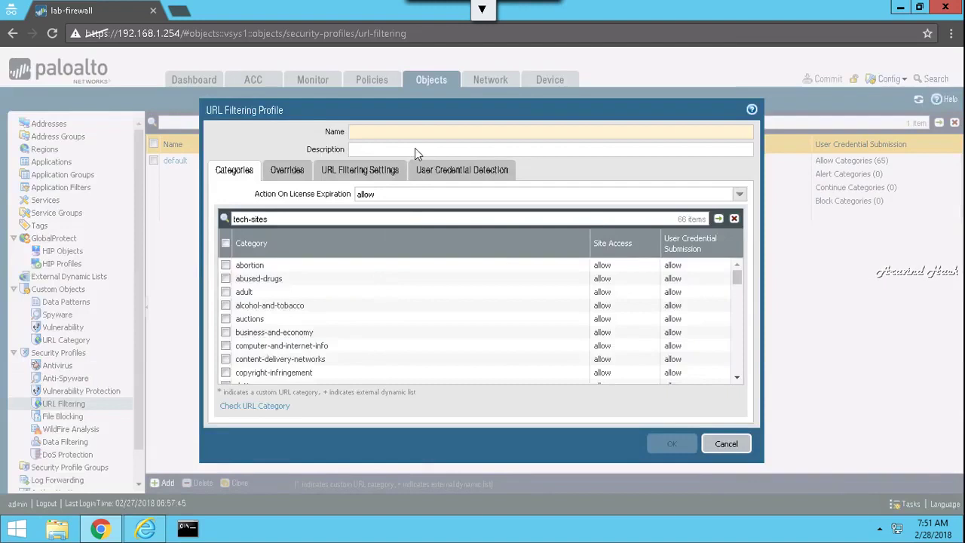
left_click(423, 133)
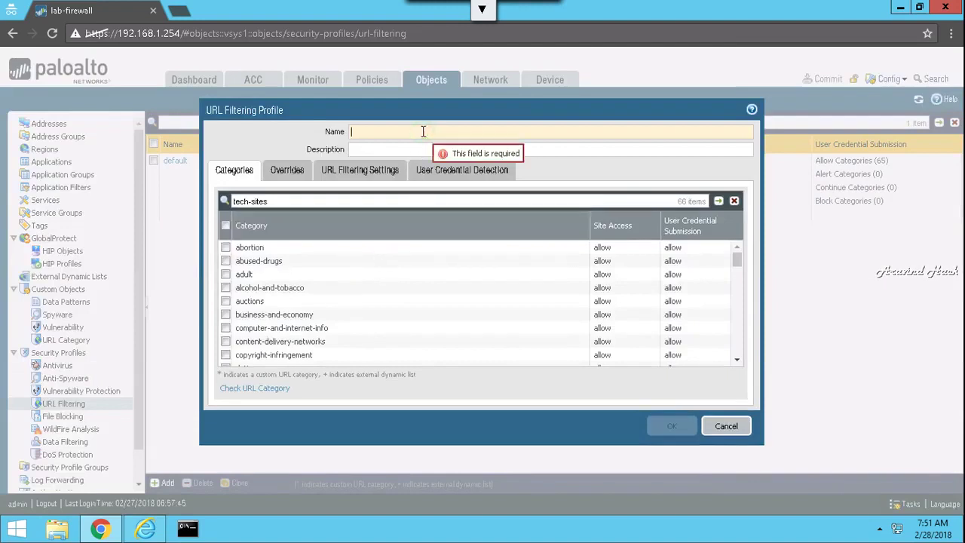
type("myown")
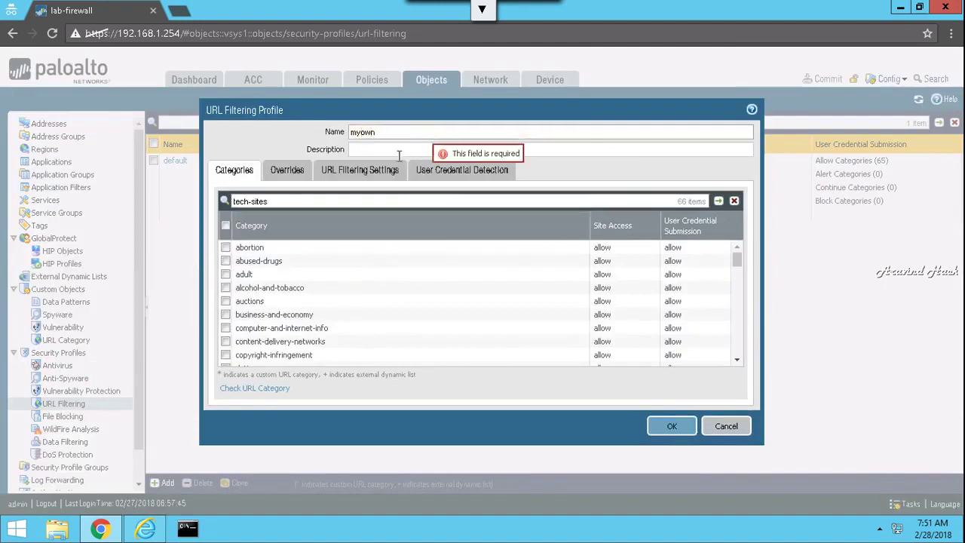
left_click(405, 151)
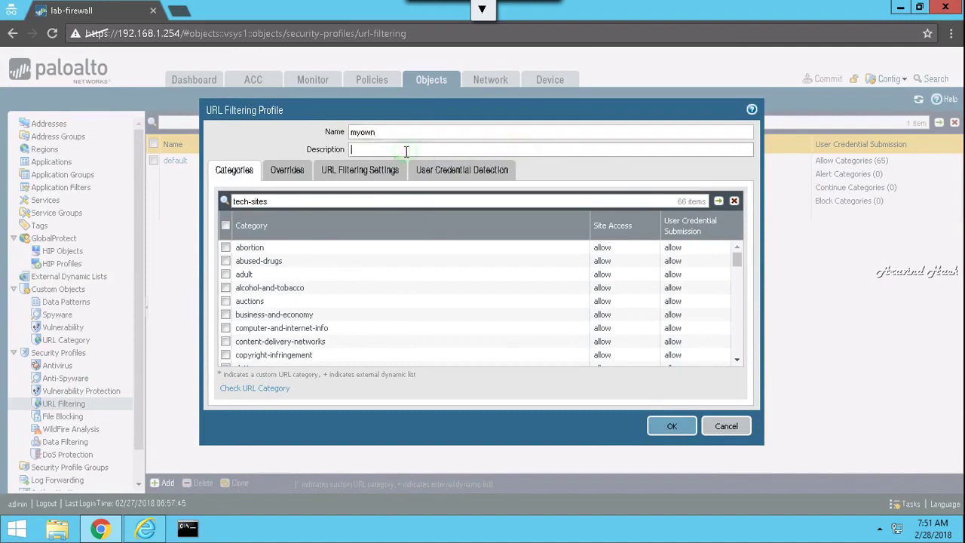
type("blockfb")
Set site access for shopping and social-networking to block and save the profile
left_click_drag(737, 258, 737, 325)
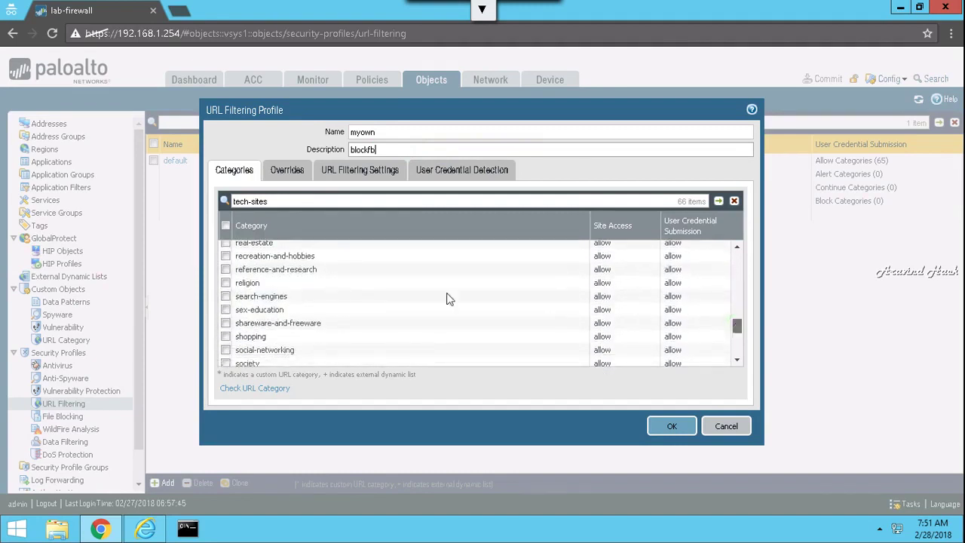
left_click(226, 336)
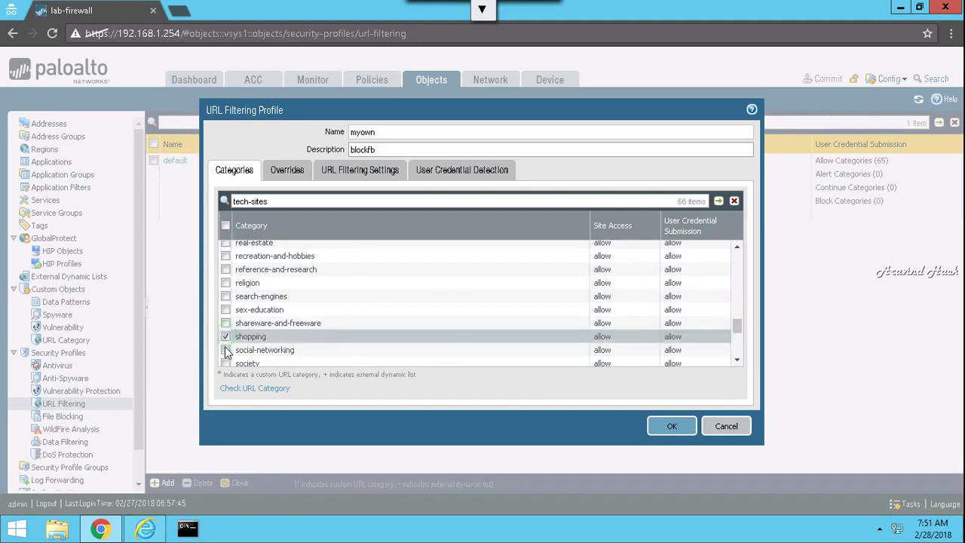
left_click(225, 350)
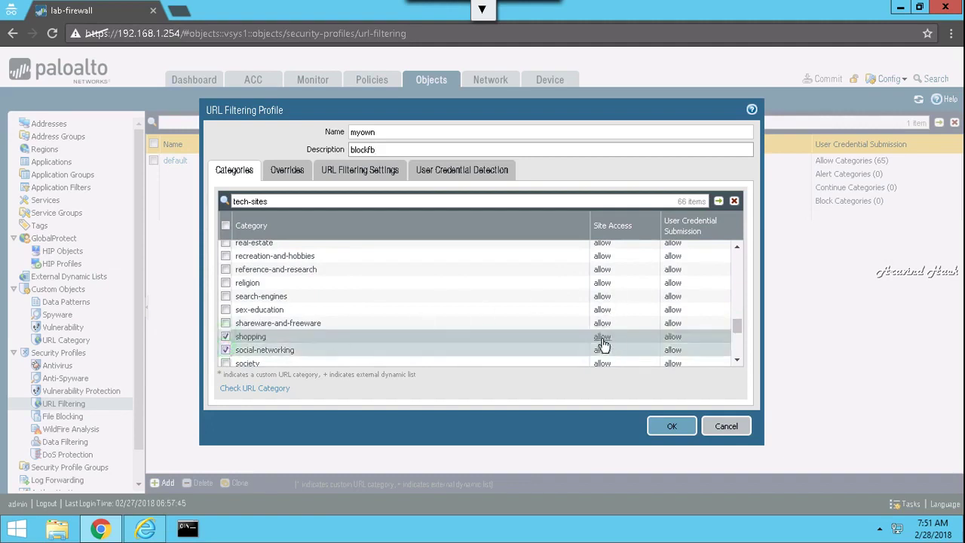
left_click(603, 339)
left_click(639, 339)
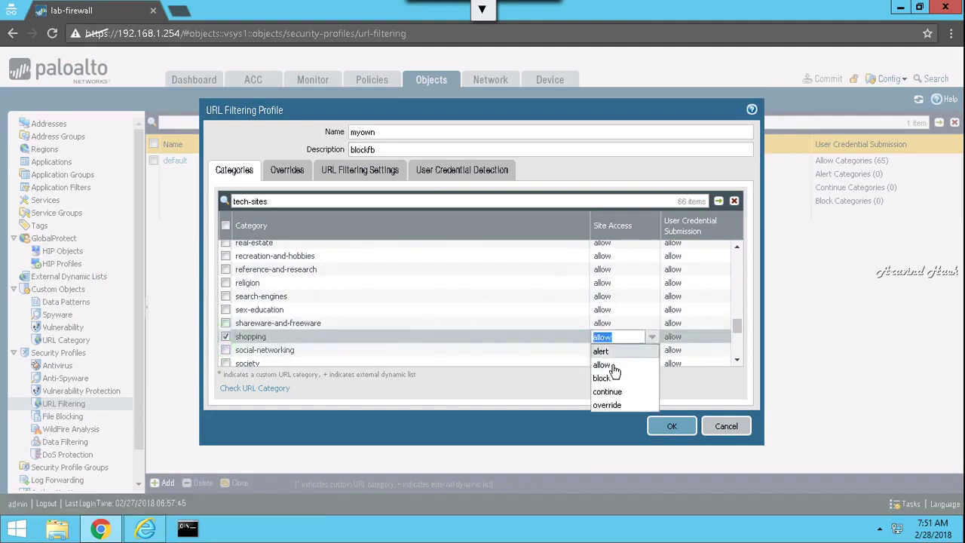
left_click(606, 377)
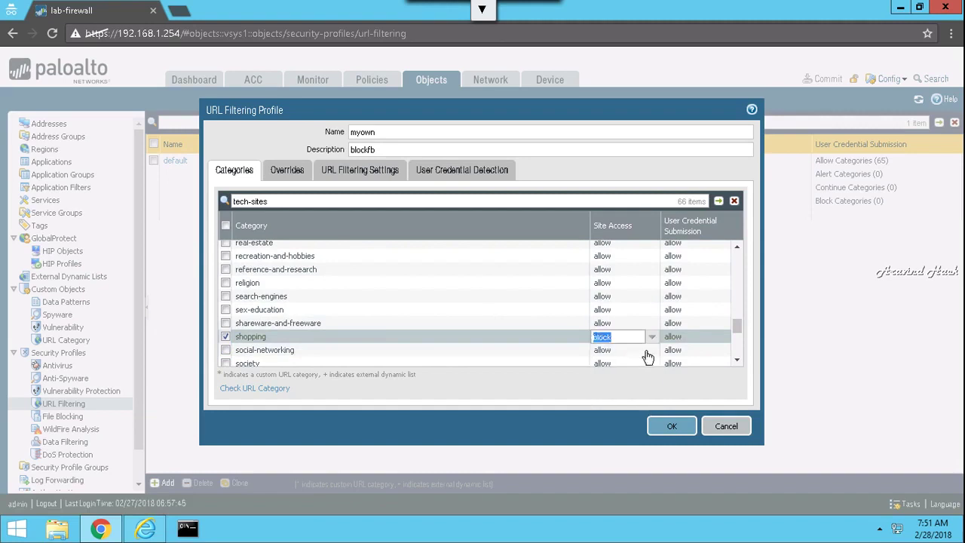
left_click(651, 351)
left_click(650, 351)
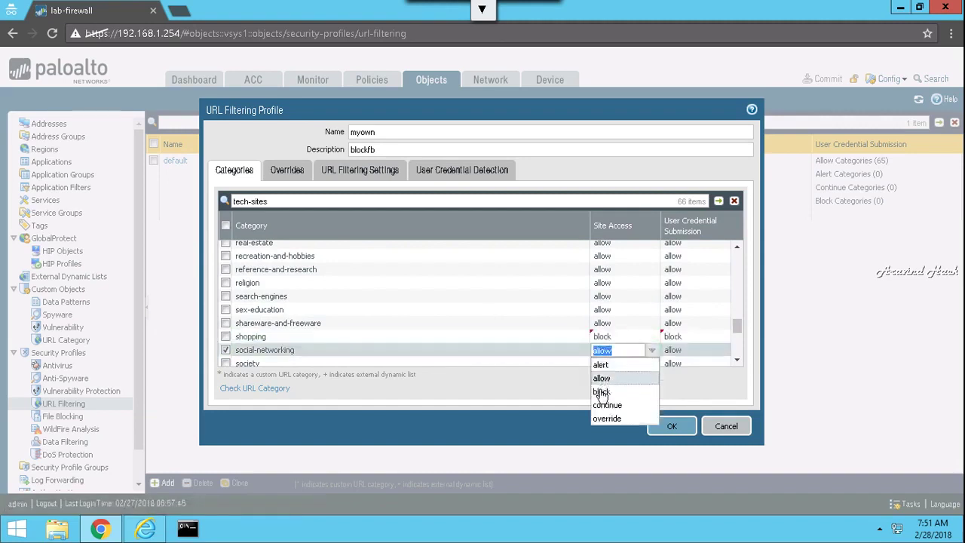
left_click(601, 393)
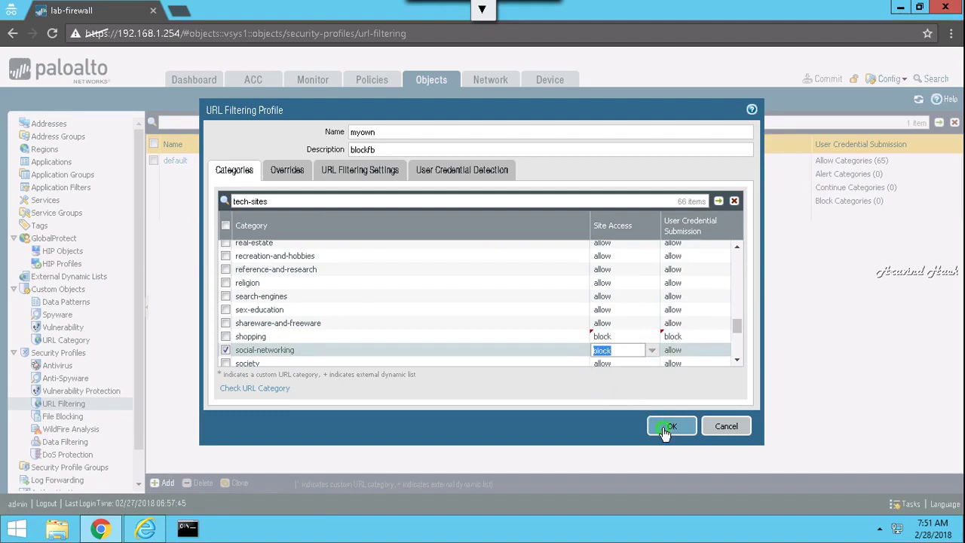
left_click(665, 427)
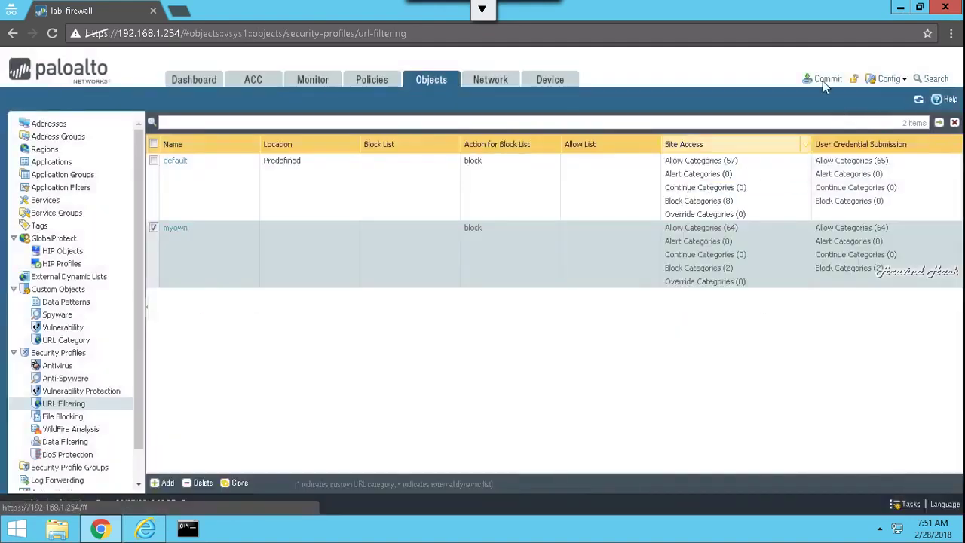
Commit the configuration containing the myown profile and close the successful status report
left_click(824, 80)
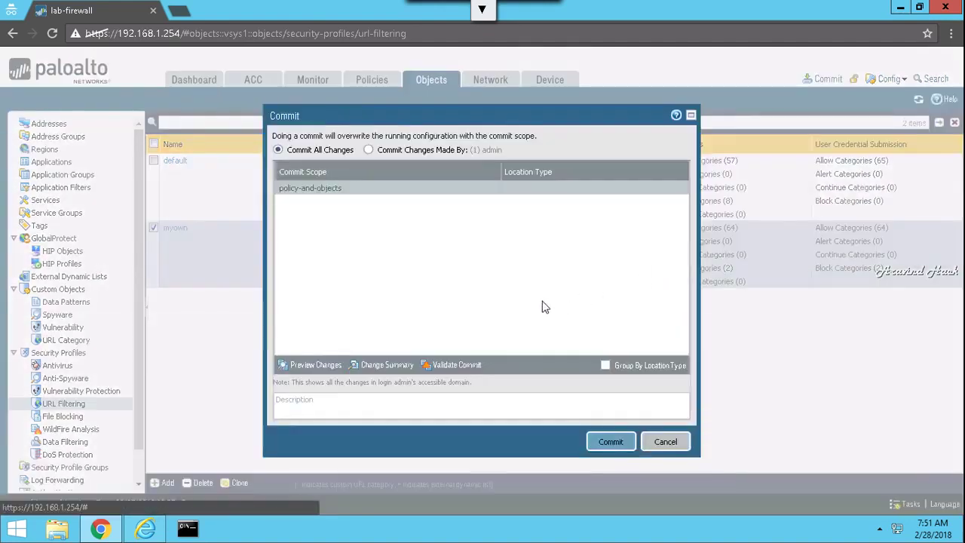
left_click(608, 444)
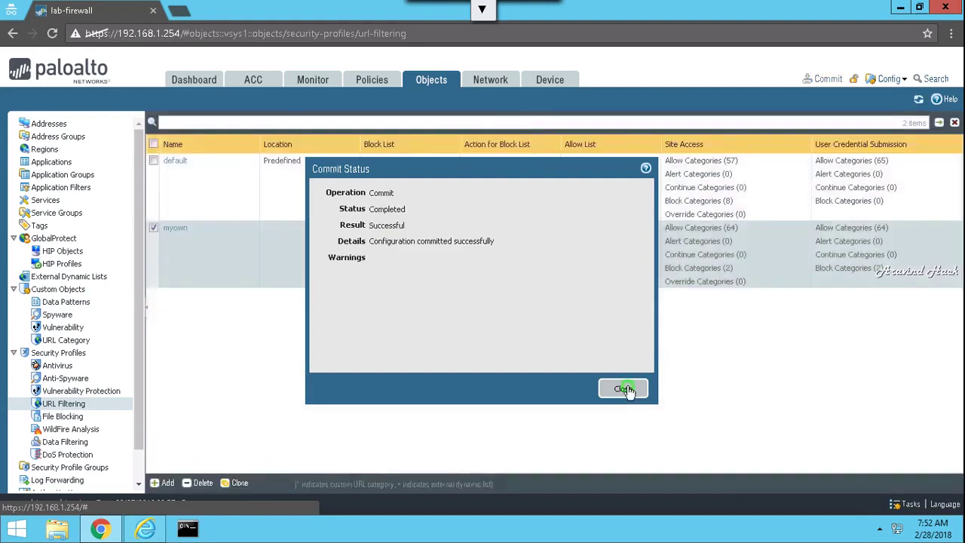
left_click(623, 389)
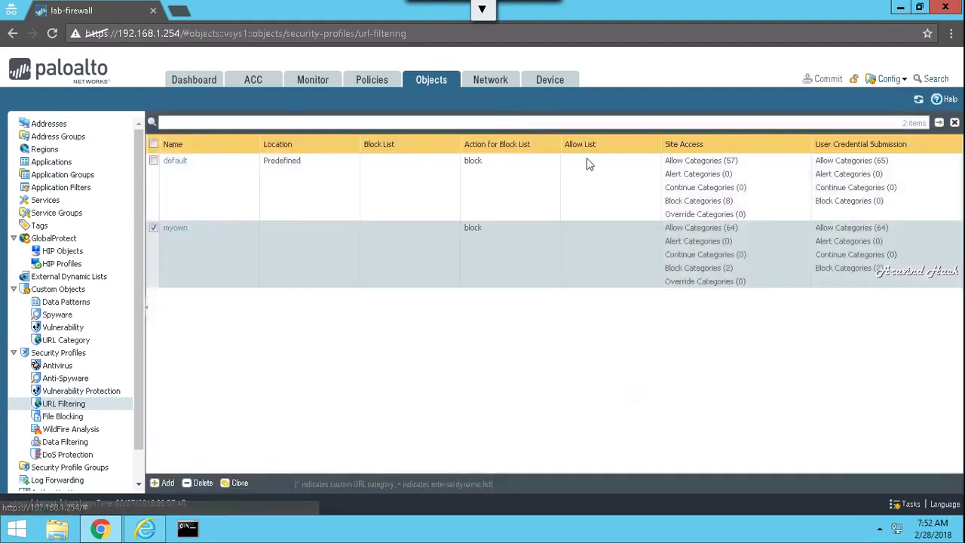
Remove myown from internal-inside-dmz's URL categories so the rule matches any category
left_click(371, 80)
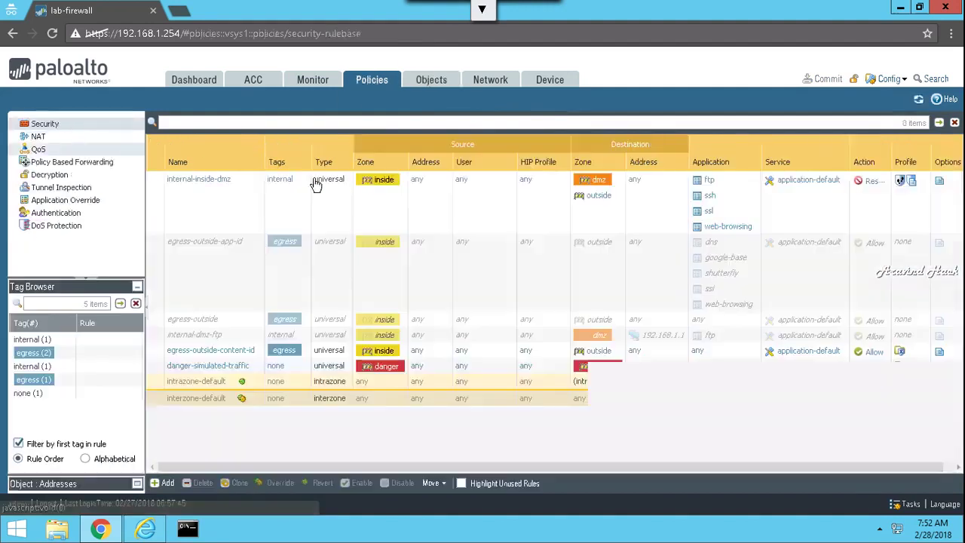
left_click(206, 180)
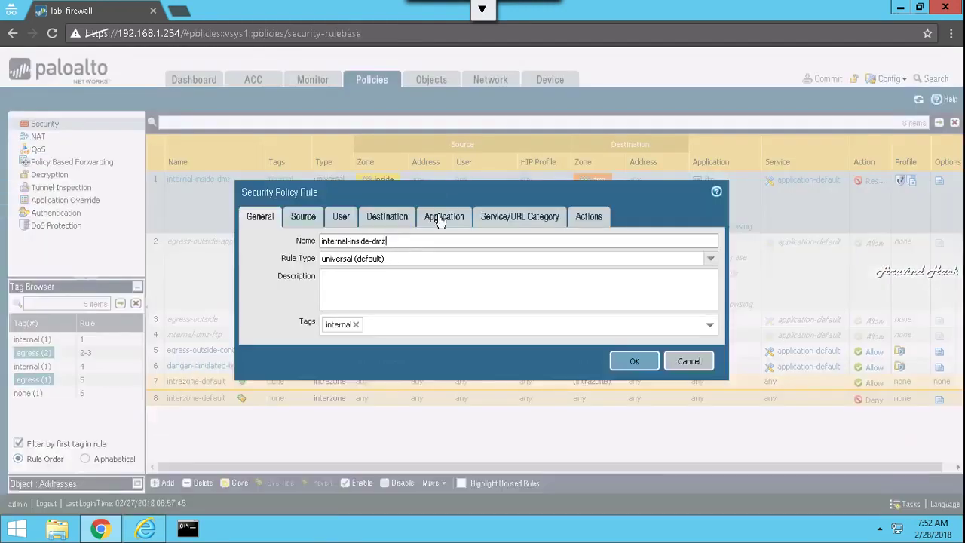
left_click(517, 214)
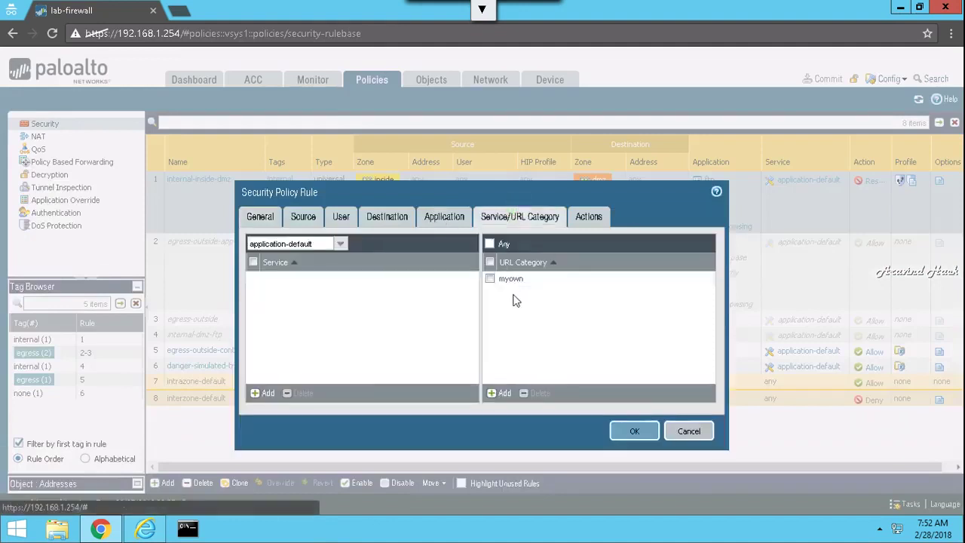
left_click(489, 280)
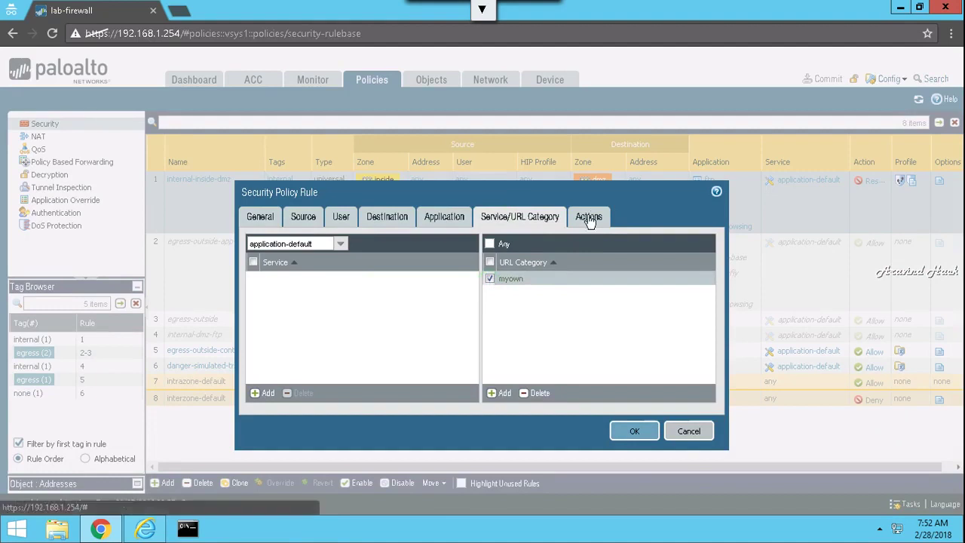
left_click(540, 393)
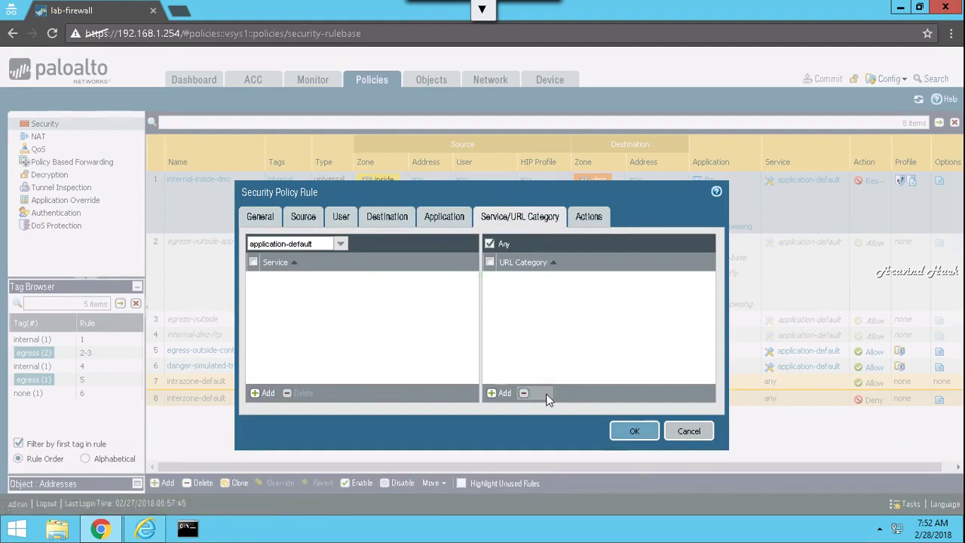
Apply the myown URL Filtering profile to the rule and save it
left_click(586, 218)
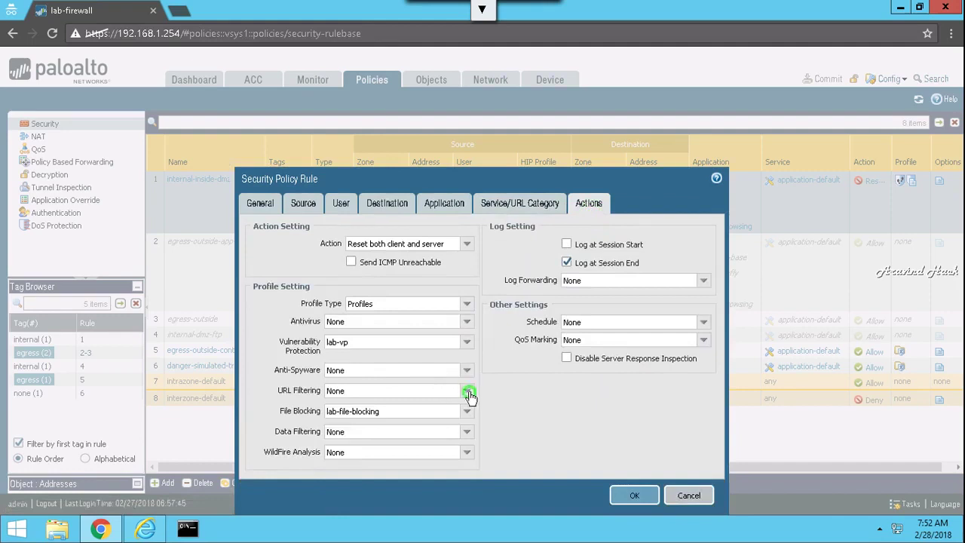
left_click(467, 390)
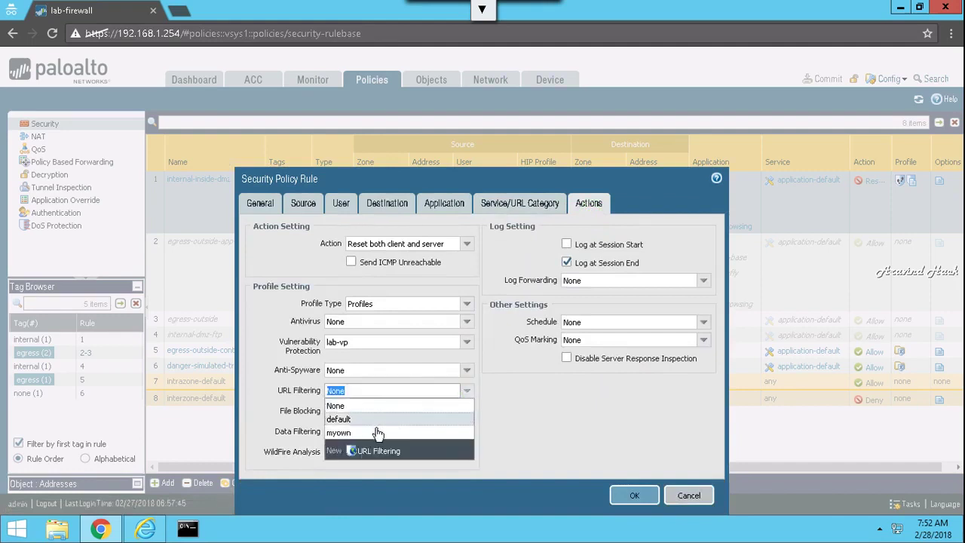
left_click(368, 433)
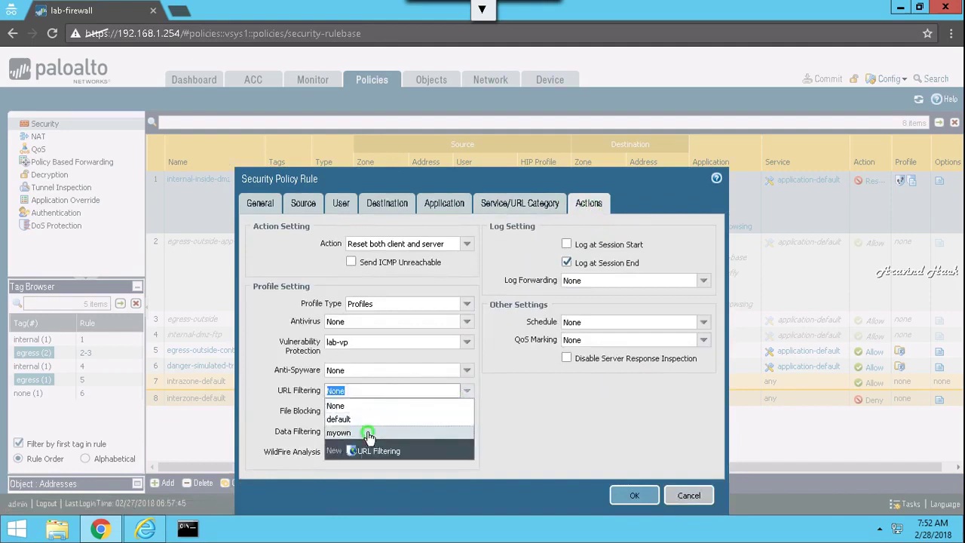
left_click(635, 495)
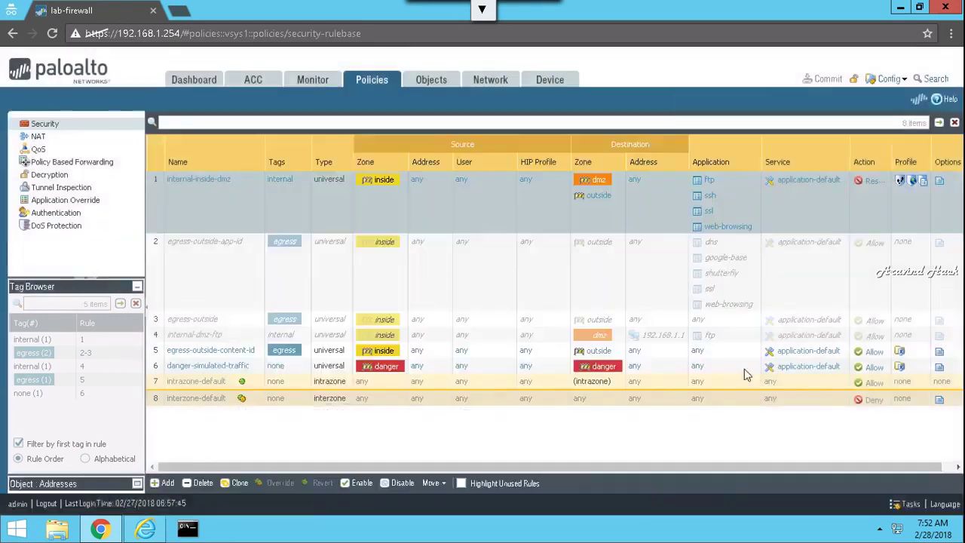
Commit the rule change to the firewall and bring the InPrivate Facebook test browser forward
left_click(828, 79)
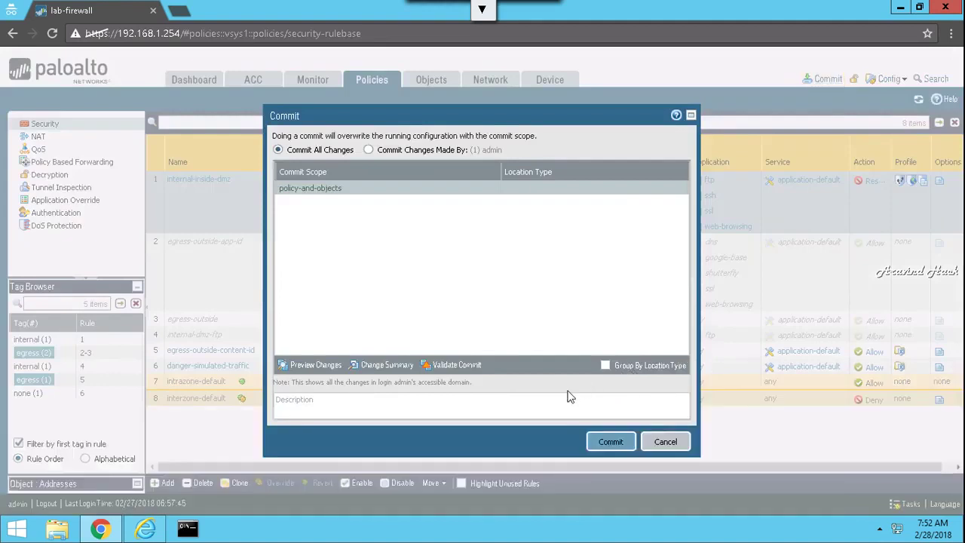
left_click(606, 446)
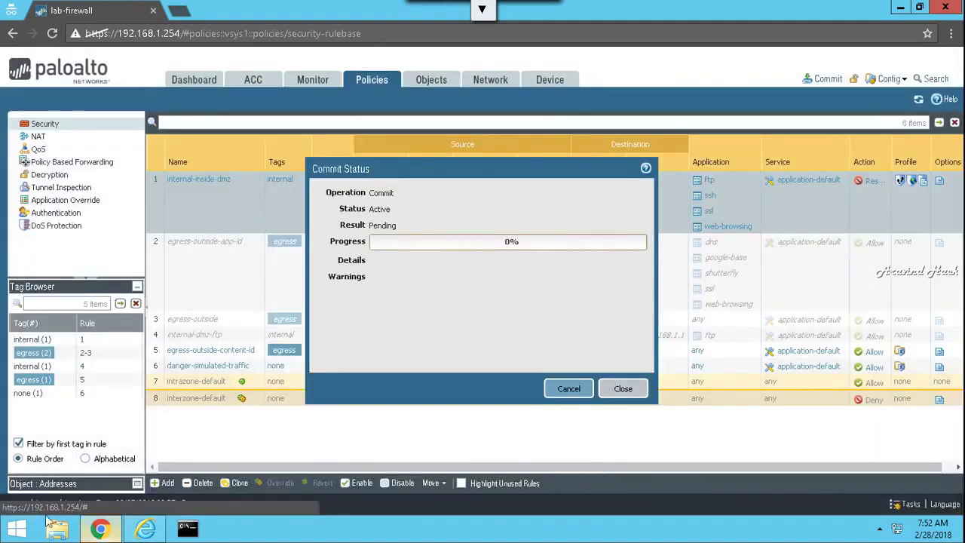
left_click(146, 529)
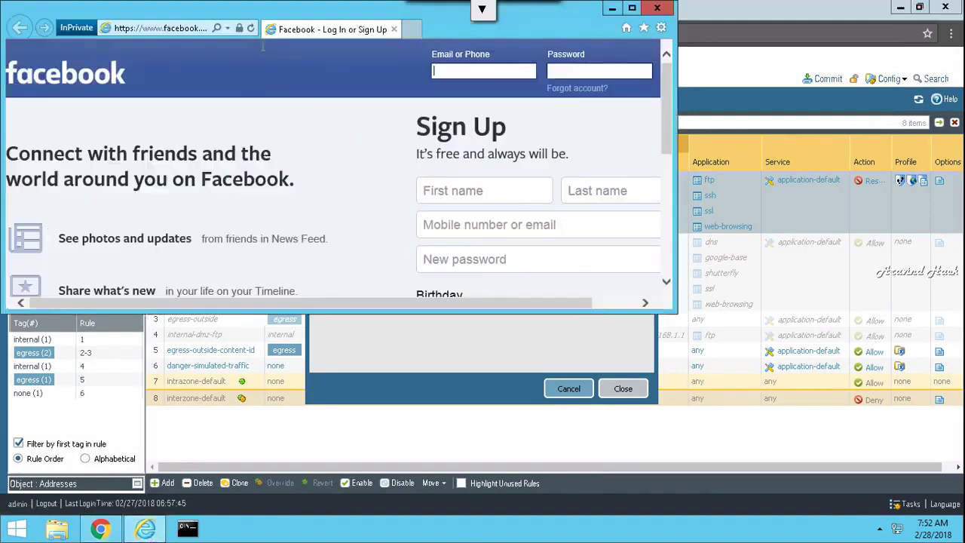
Reload Facebook repeatedly in the InPrivate browser, then minimize it to reveal the commit status
left_click(251, 30)
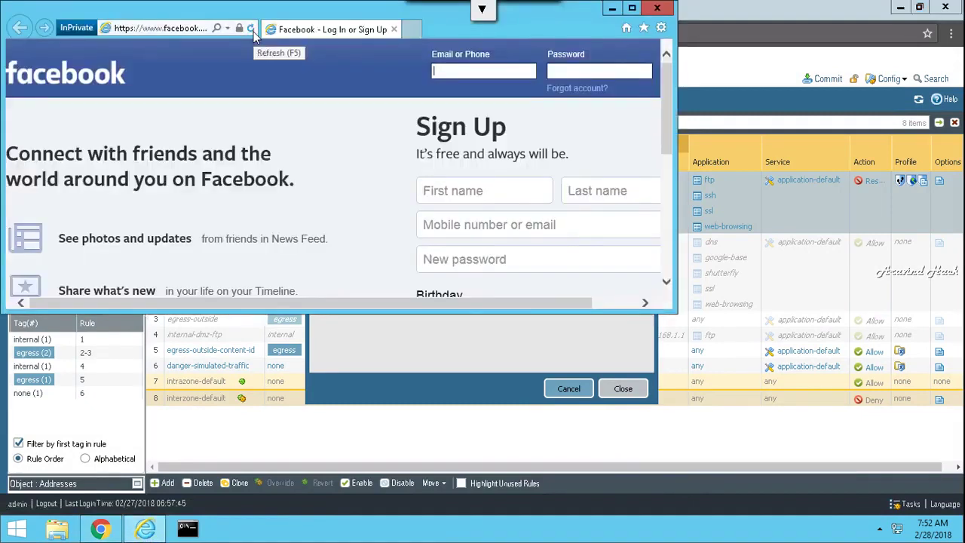
left_click(252, 30)
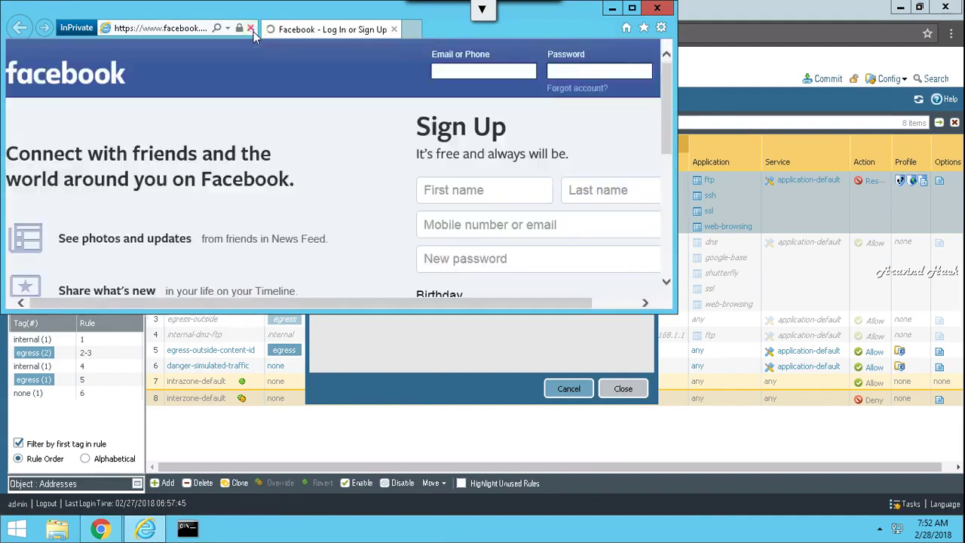
left_click(252, 30)
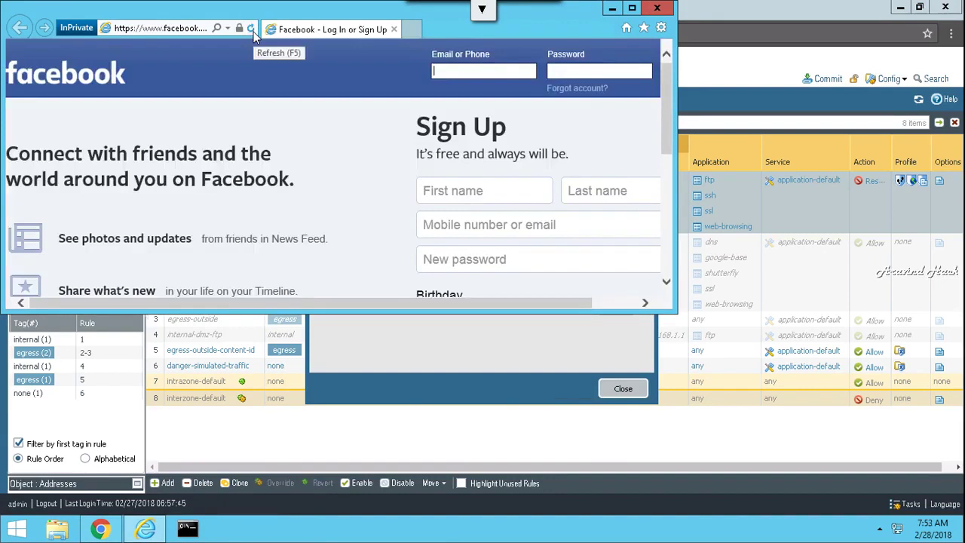
left_click(252, 31)
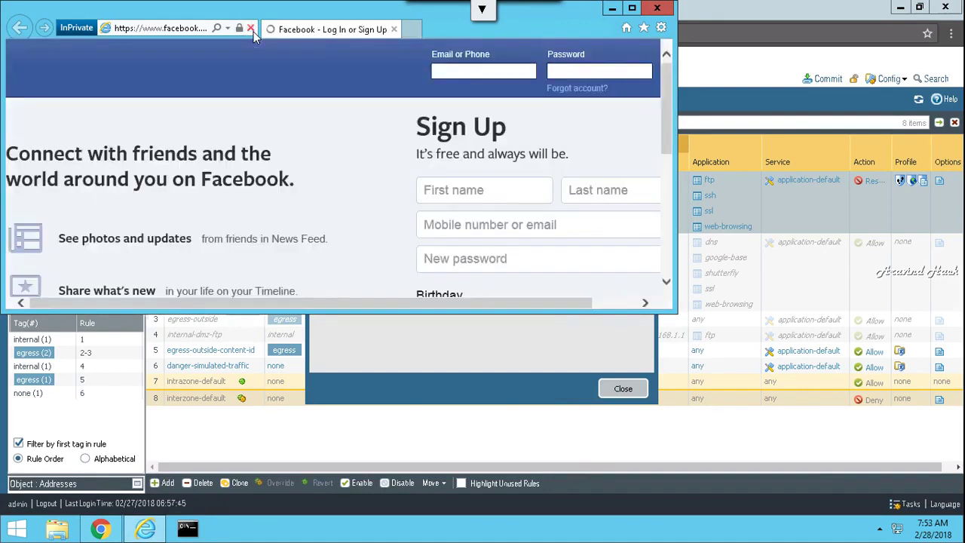
left_click(254, 34)
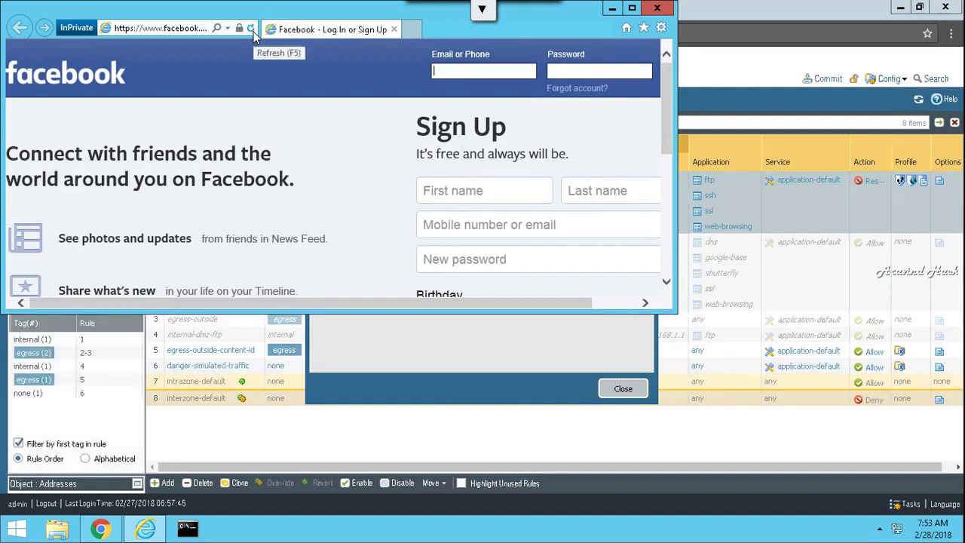
left_click(252, 30)
left_click(252, 33)
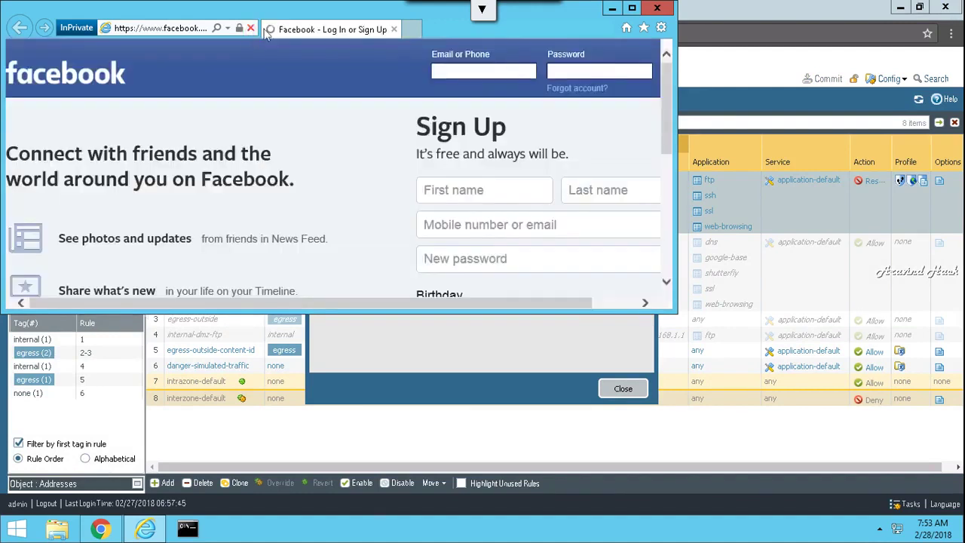
left_click(614, 10)
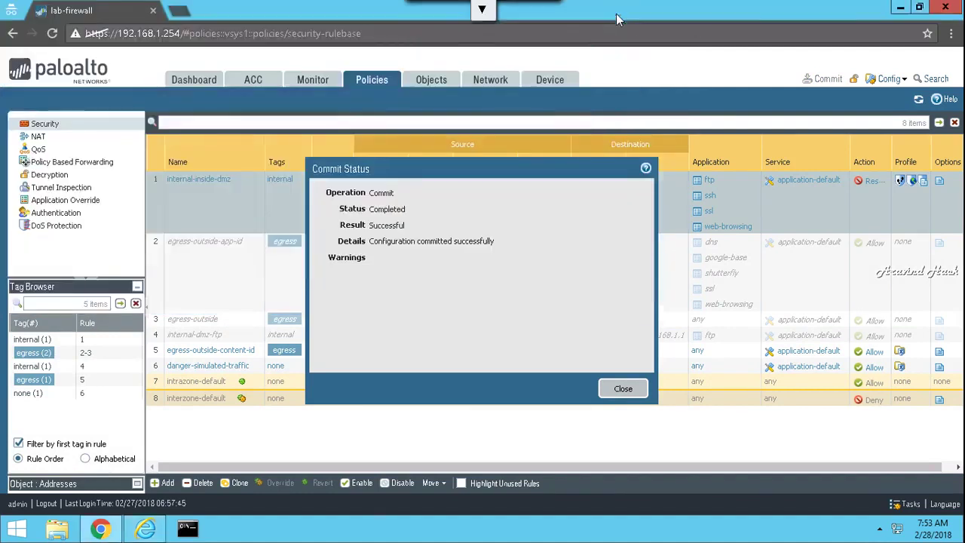
Switch rule egress-outside-content-id from the lab-spg group to individual Profiles with URL Filtering myown
left_click(631, 389)
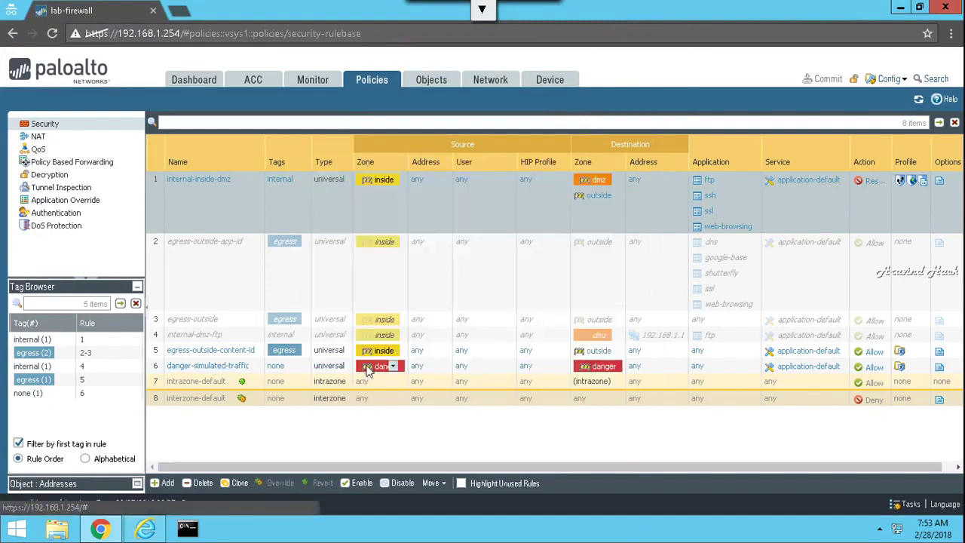
left_click(224, 353)
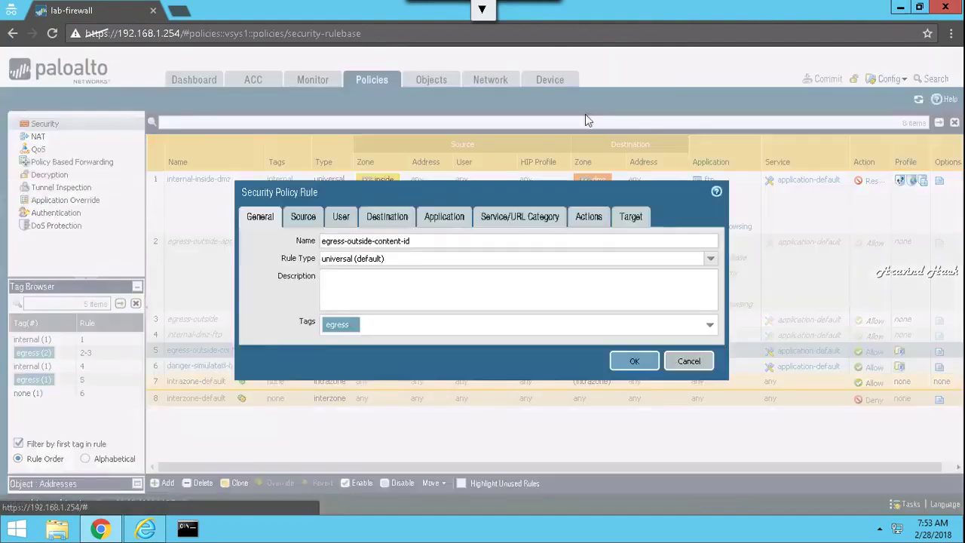
left_click(304, 219)
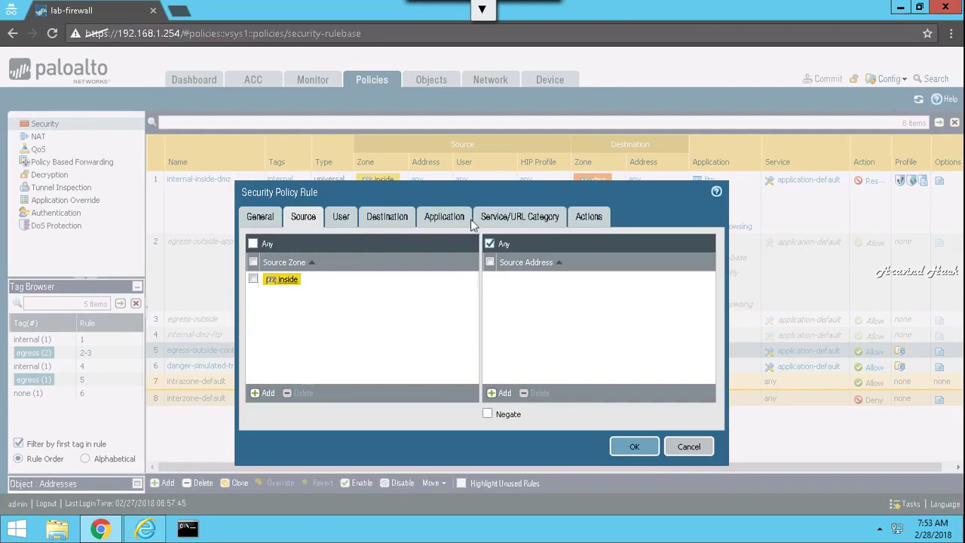
left_click(501, 215)
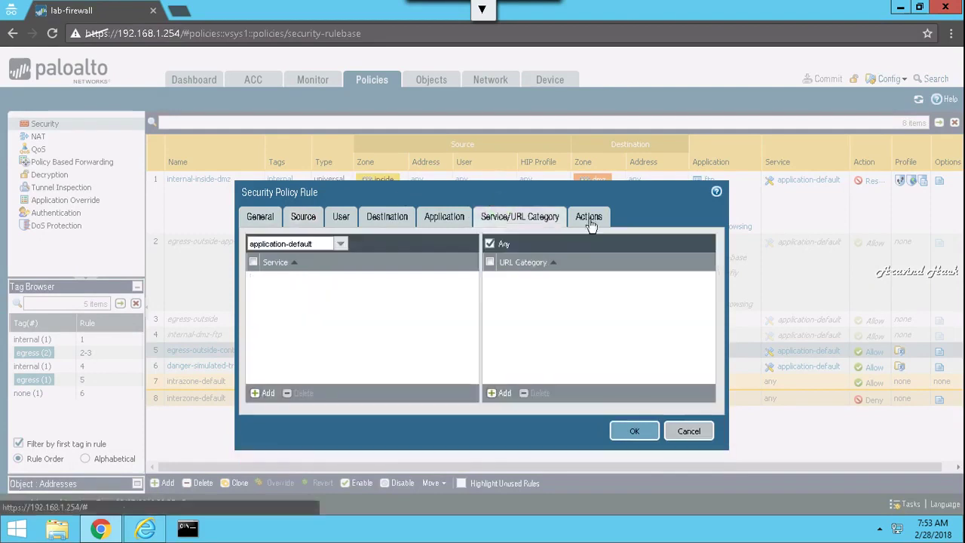
left_click(591, 224)
left_click(466, 336)
left_click(388, 356)
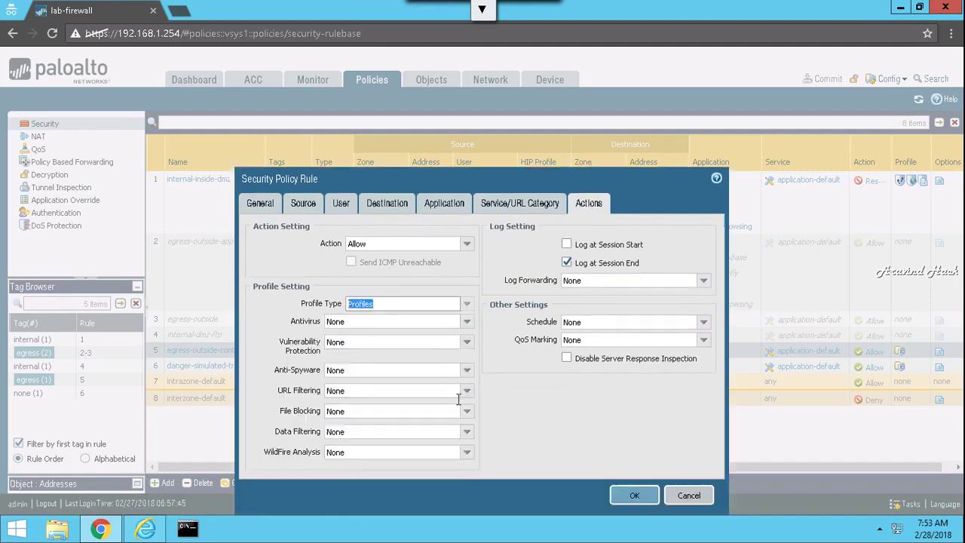
left_click(467, 391)
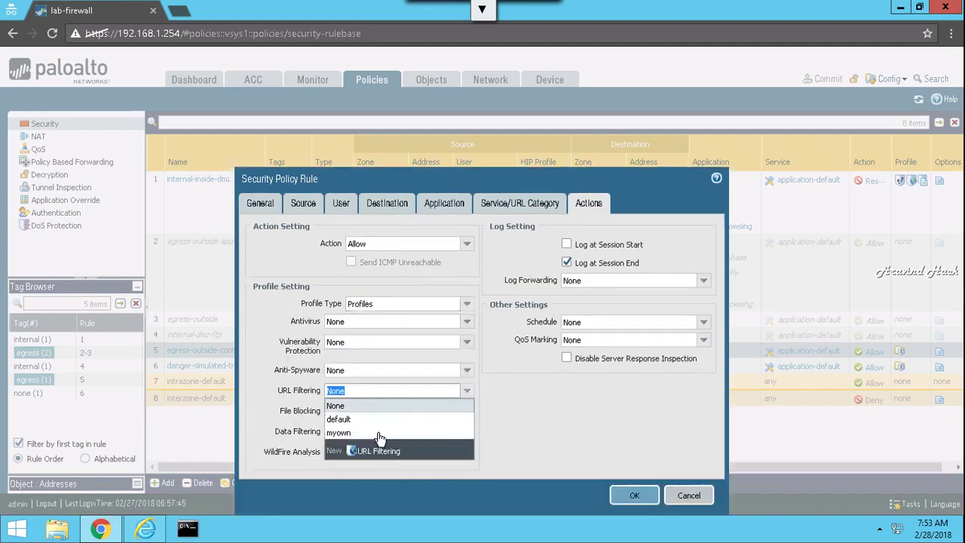
left_click(348, 432)
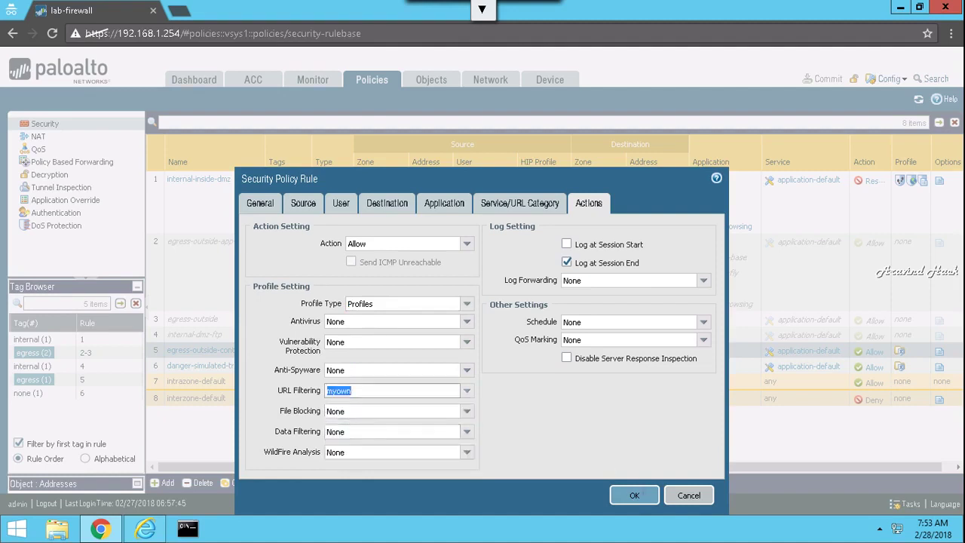
left_click(634, 495)
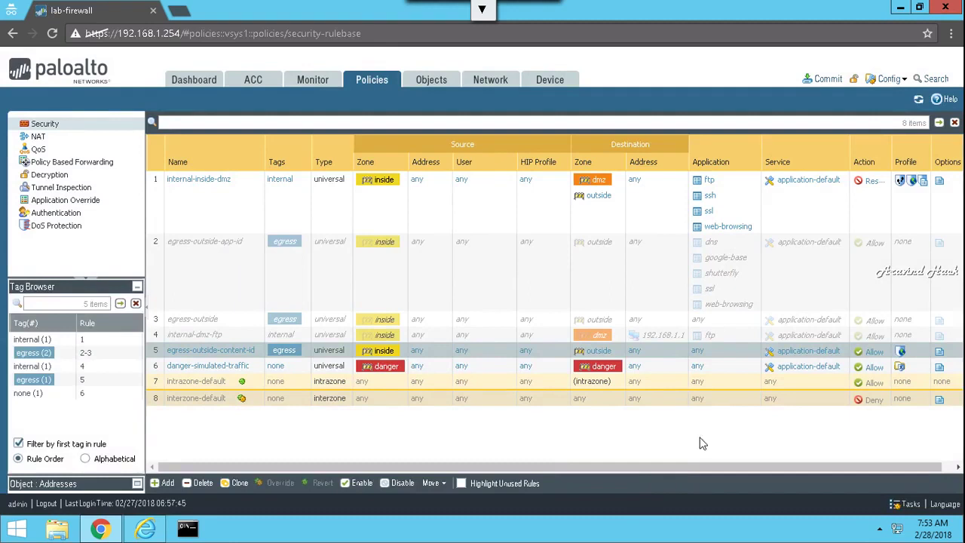
Commit the myown URL filtering change and dismiss the successful Commit Status report
left_click(825, 83)
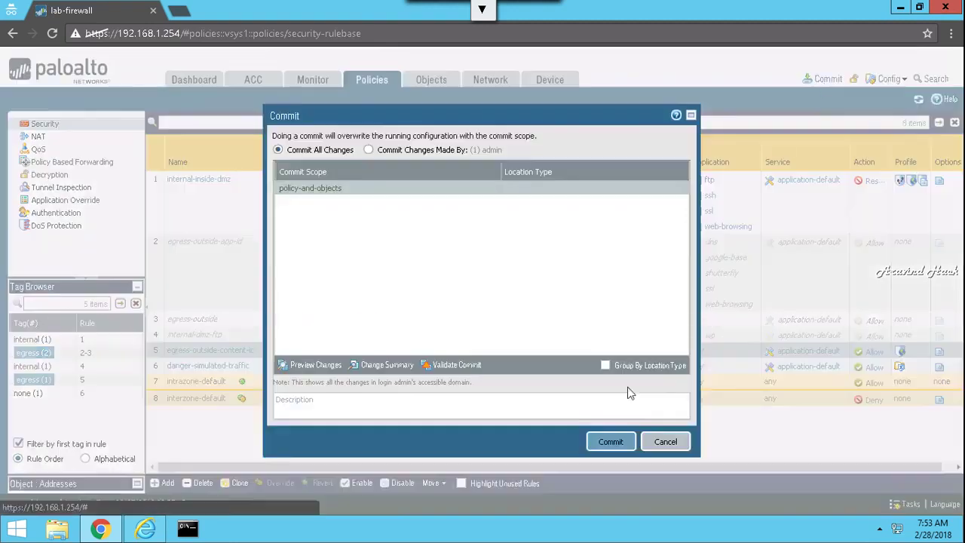
left_click(611, 442)
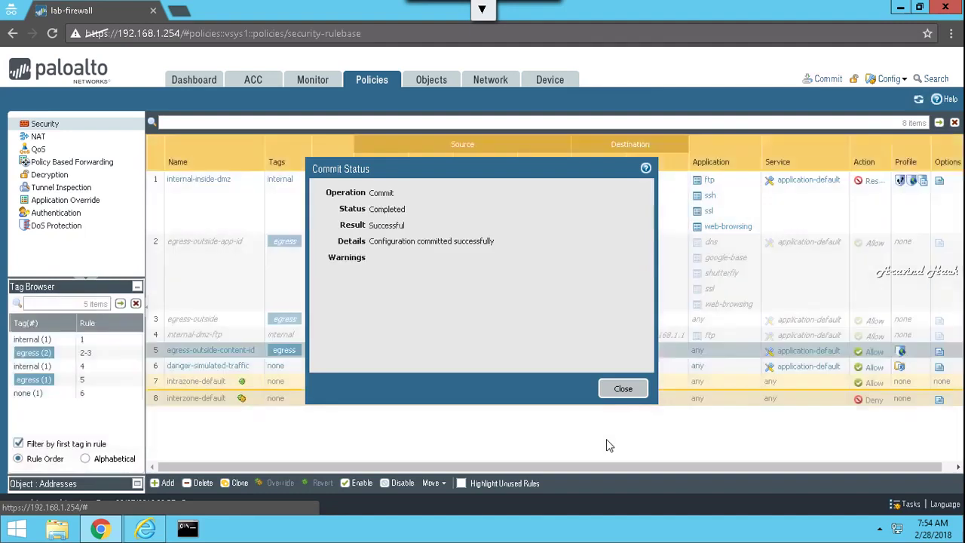
left_click(623, 390)
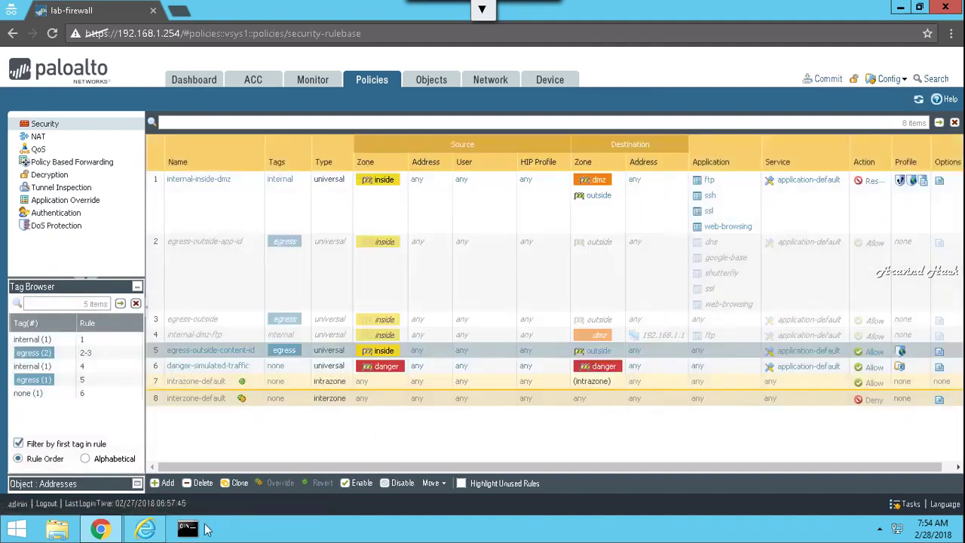
Reload Facebook in the test browser until 'This page can't be displayed' appears, then return to the firewall
left_click(146, 528)
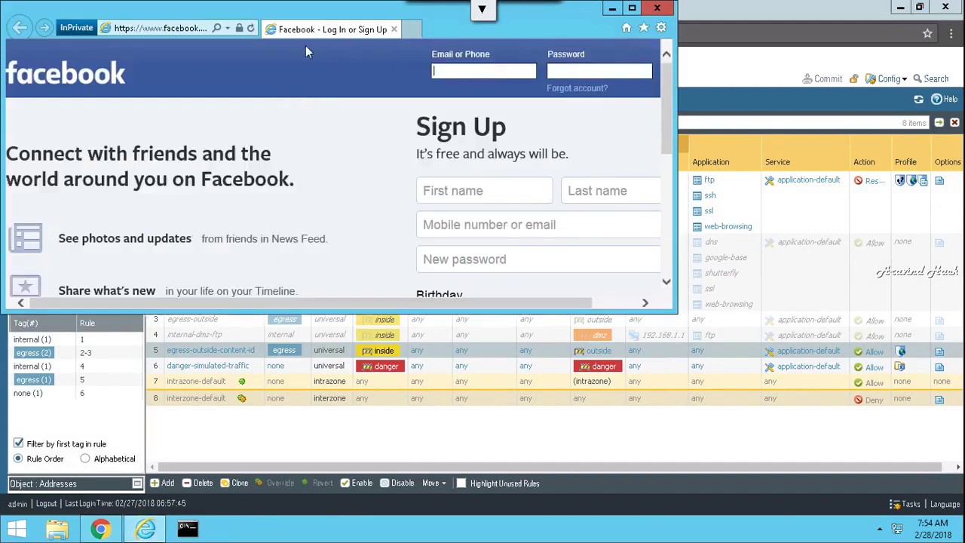
left_click(251, 28)
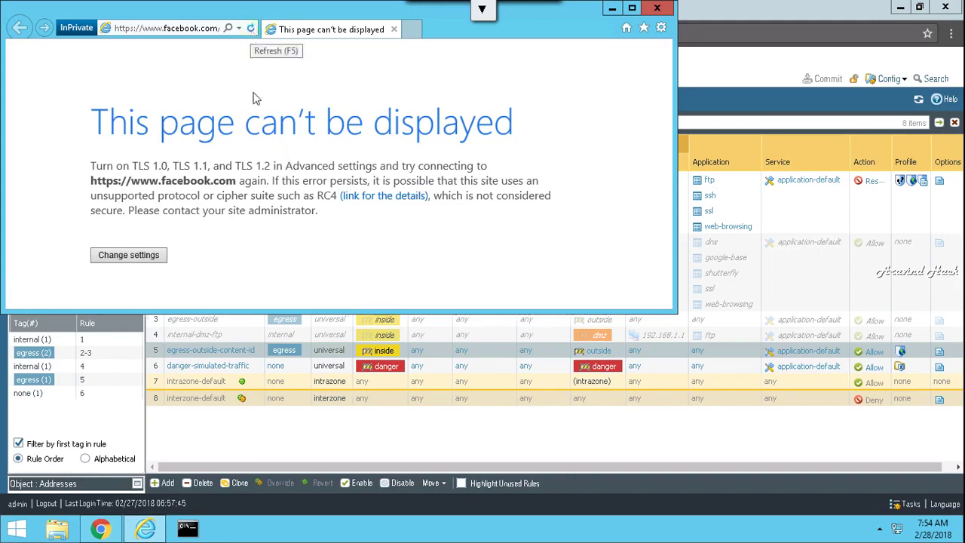
left_click(252, 29)
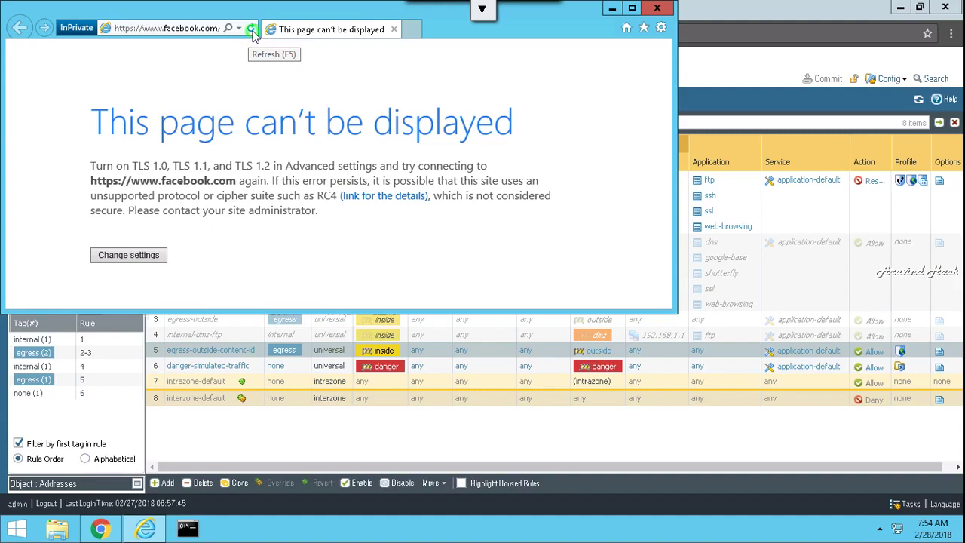
left_click(252, 30)
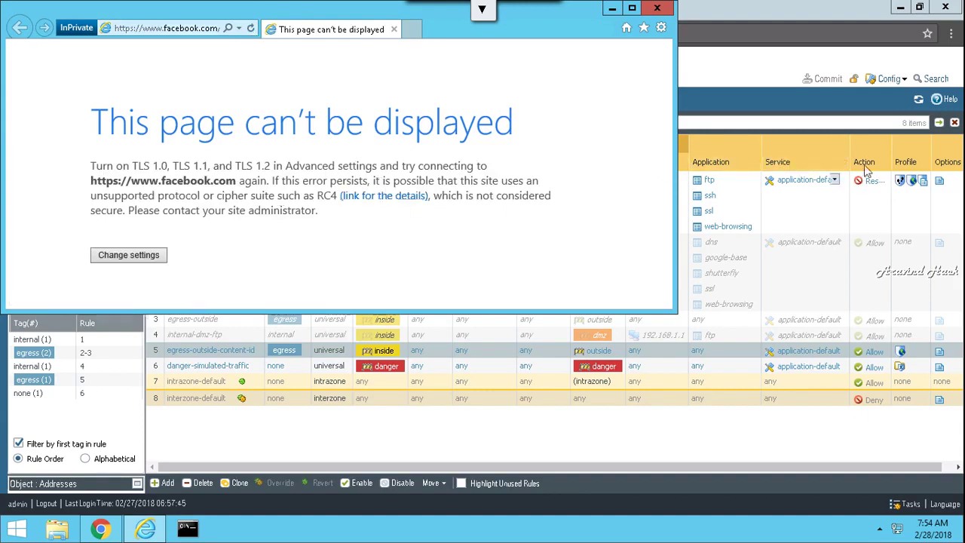
left_click(794, 95)
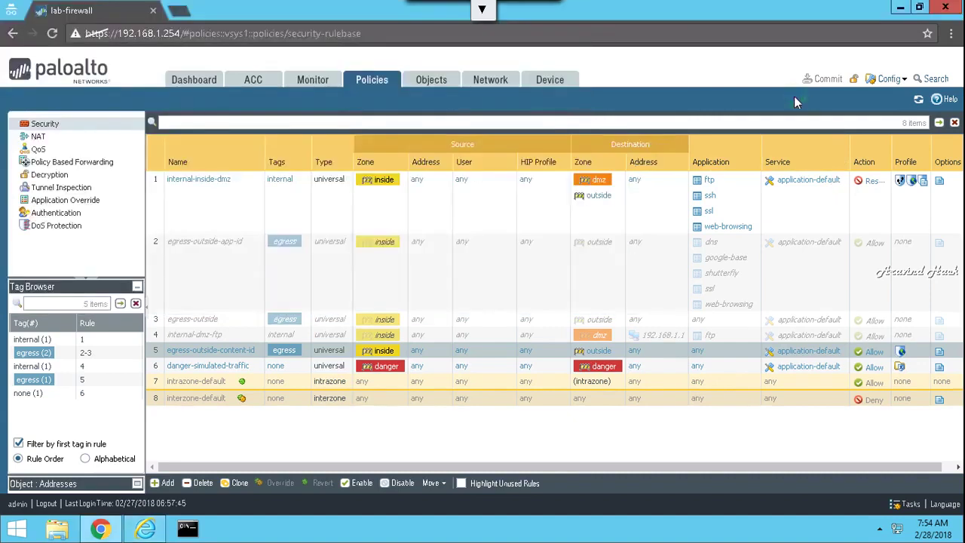
Change rule internal-inside-dmz's URL Filtering profile from myown to None and save it
left_click(193, 182)
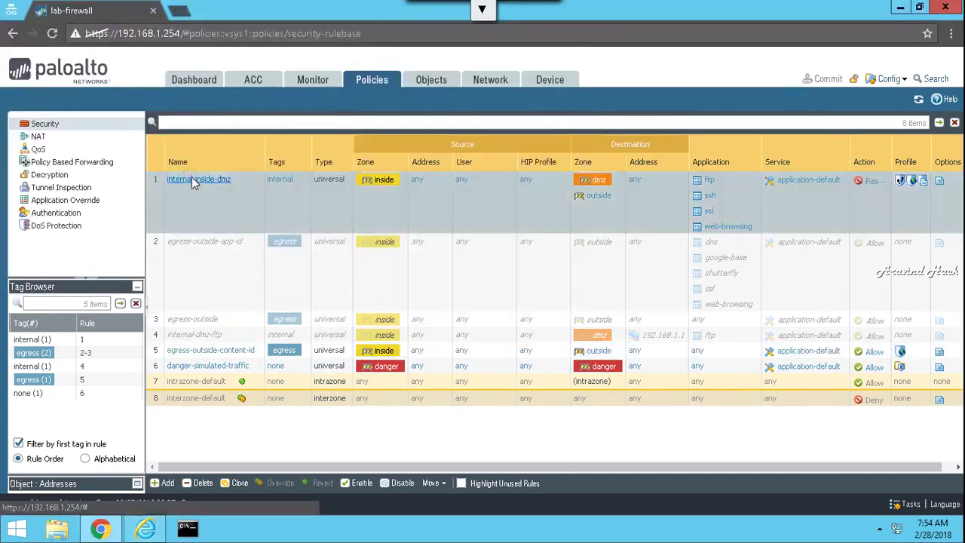
left_click(193, 179)
left_click(591, 217)
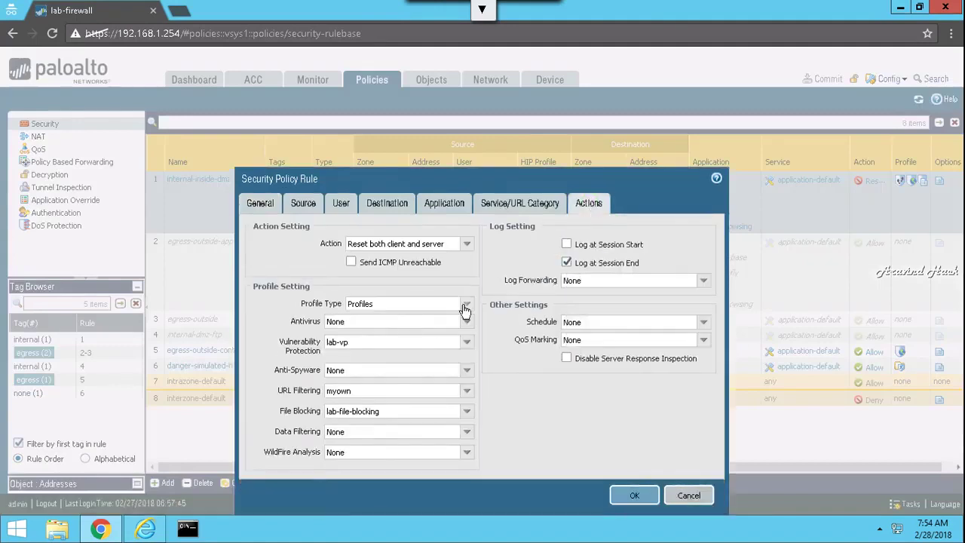
left_click(399, 390)
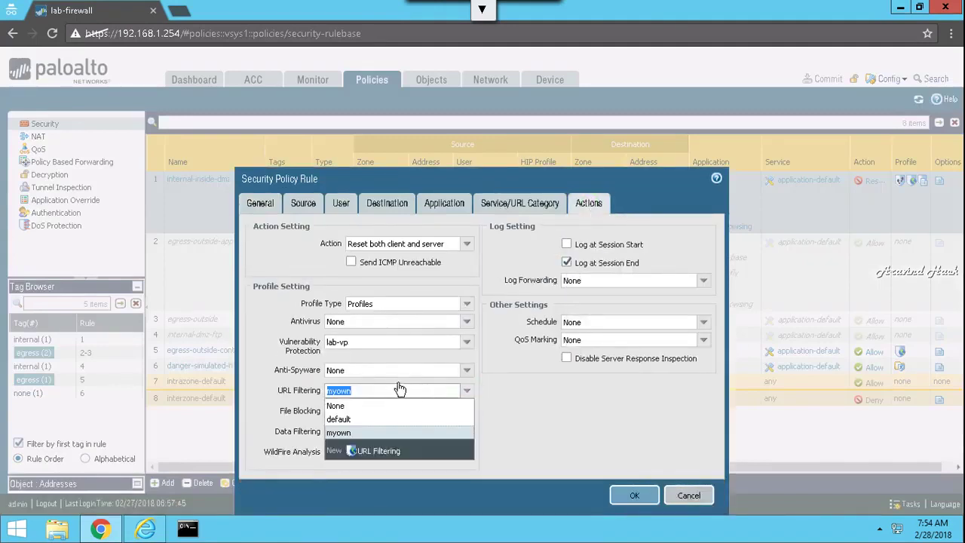
left_click(371, 407)
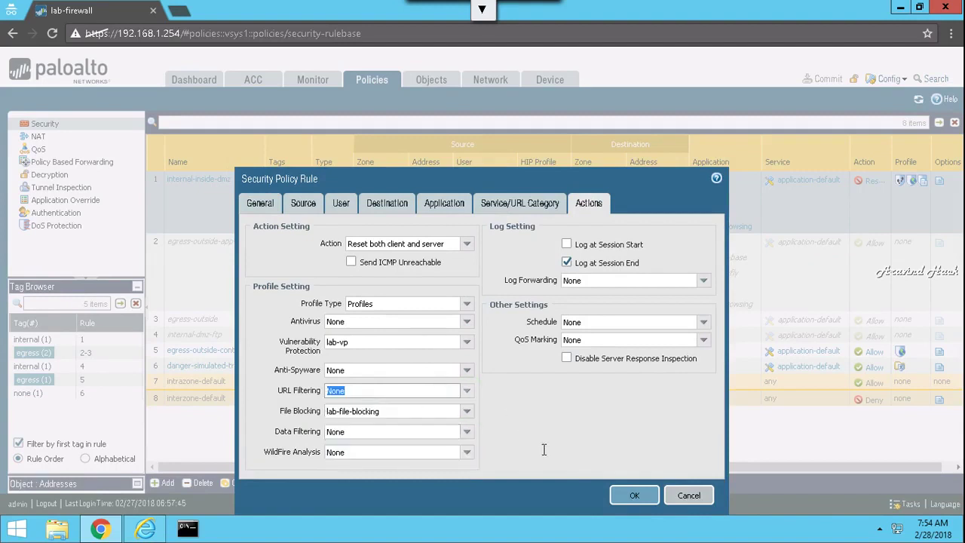
left_click(519, 203)
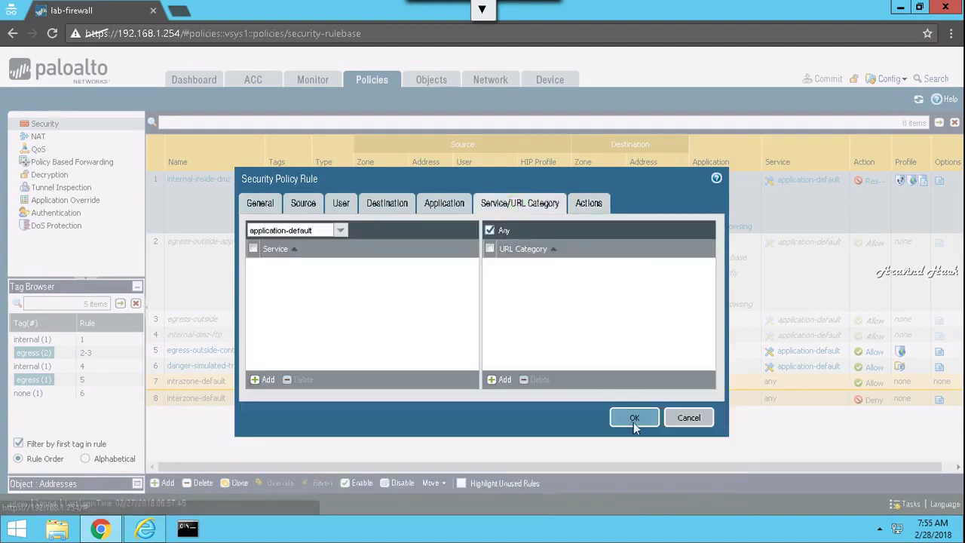
left_click(588, 203)
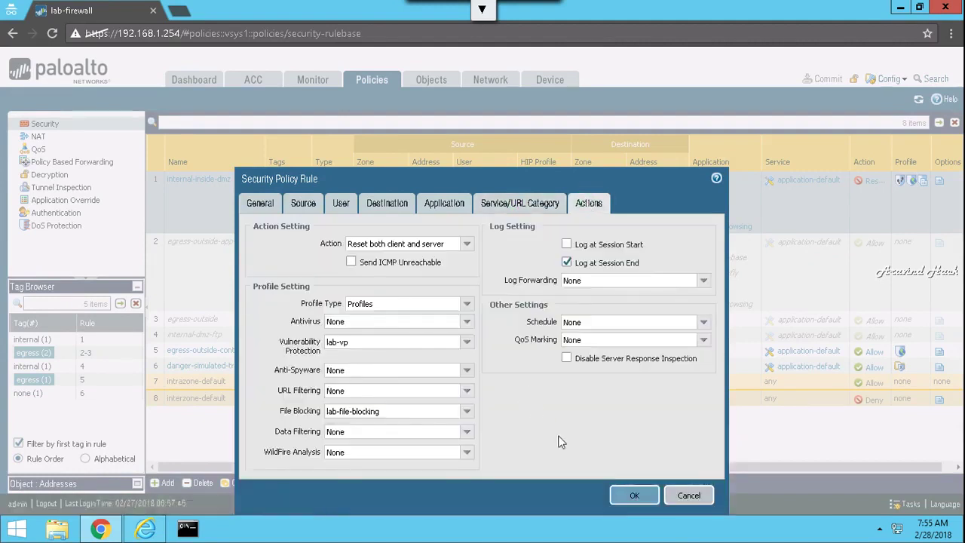
left_click(636, 496)
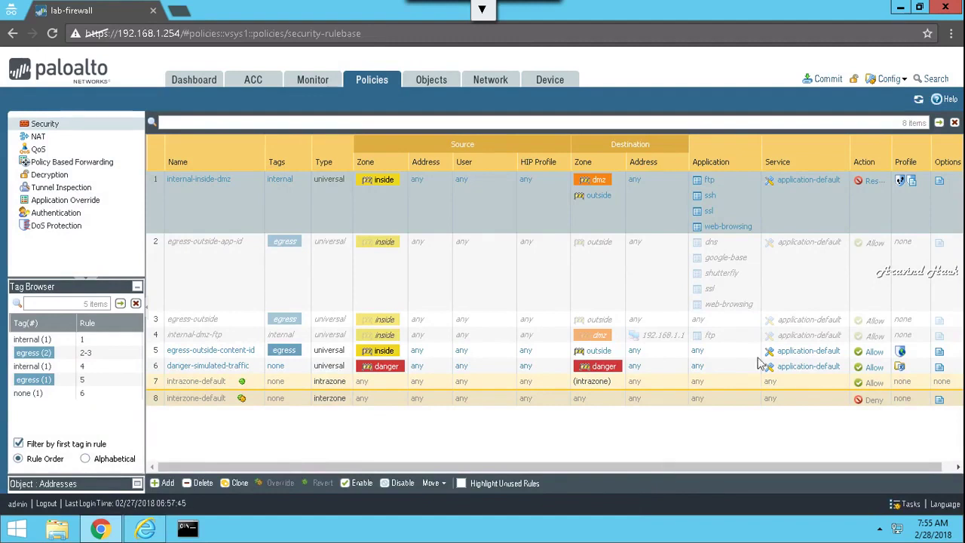
Change rule internal-inside-dmz's action from Reset both client and server to Allow and save
left_click(185, 184)
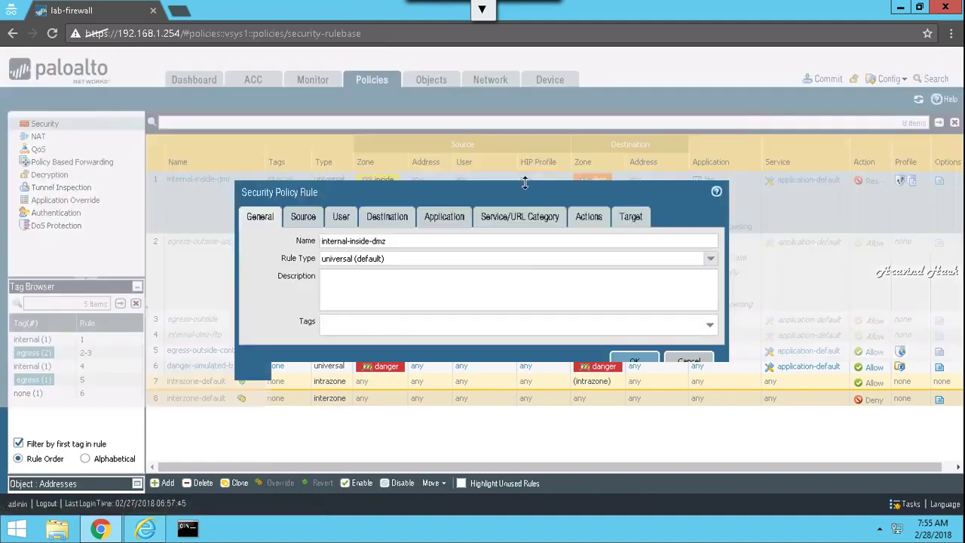
left_click(586, 223)
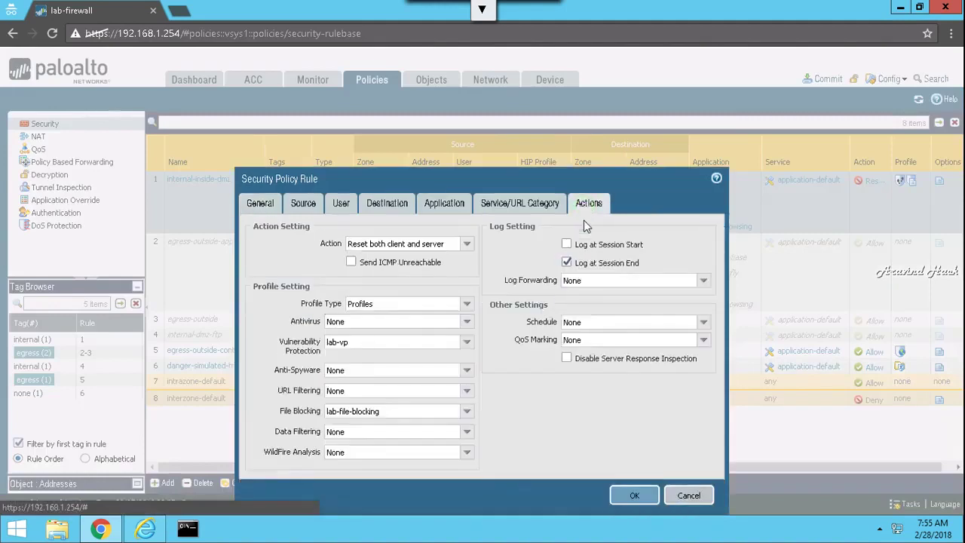
left_click(467, 244)
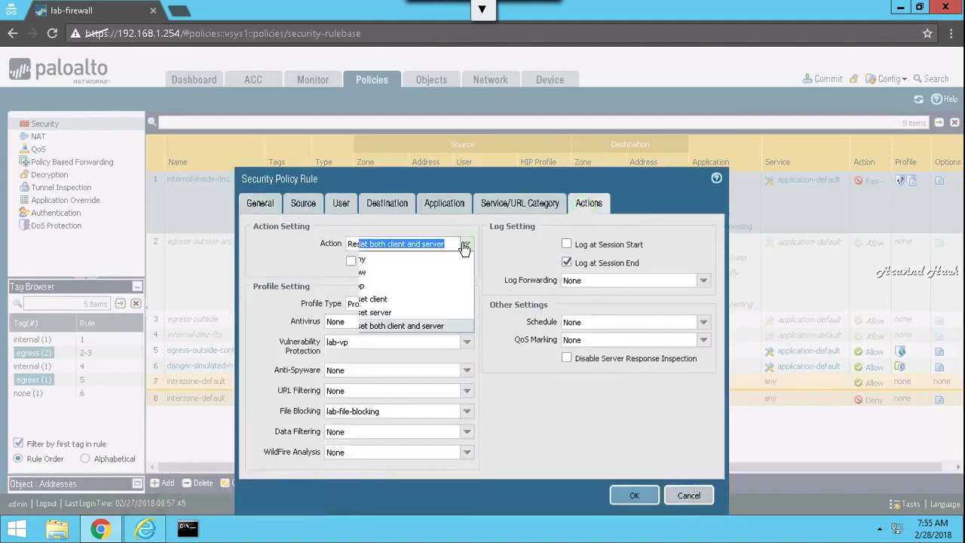
left_click(397, 272)
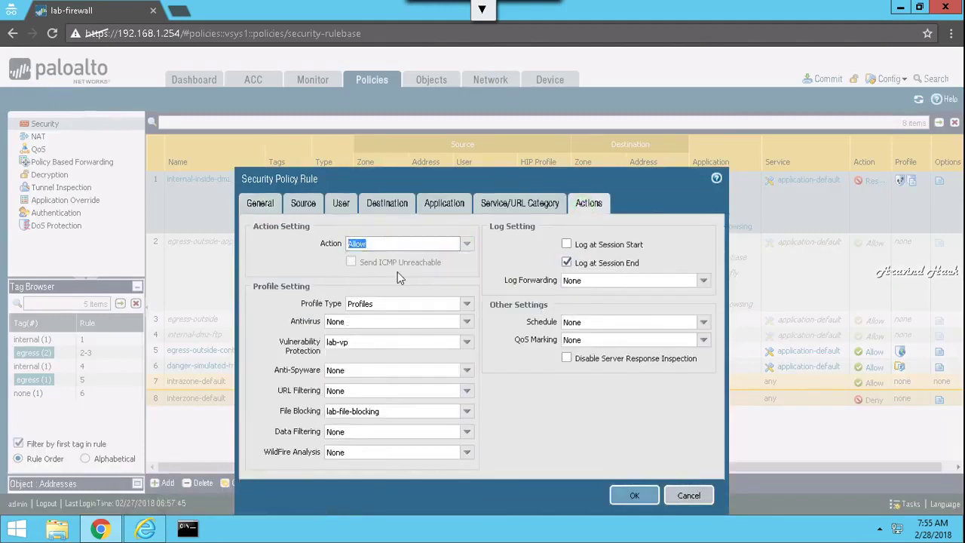
left_click(636, 496)
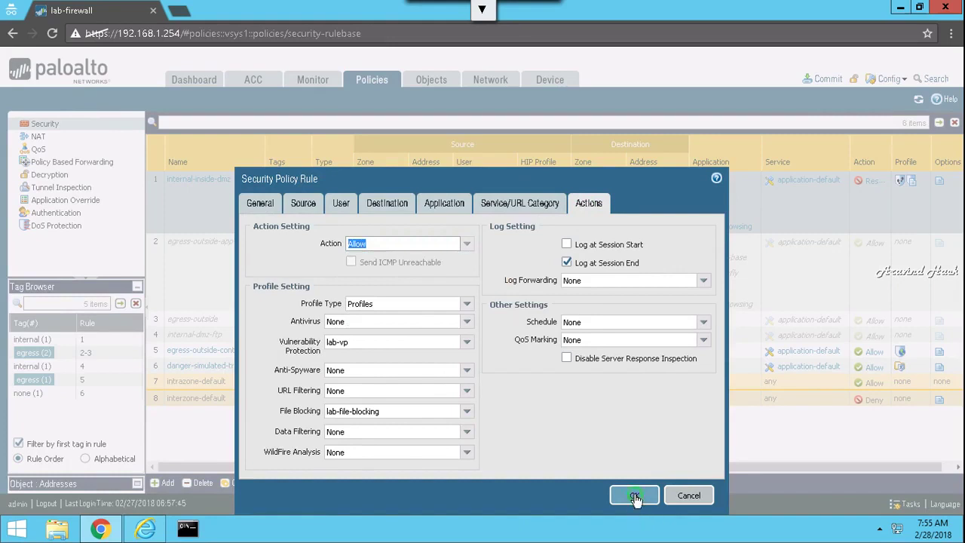
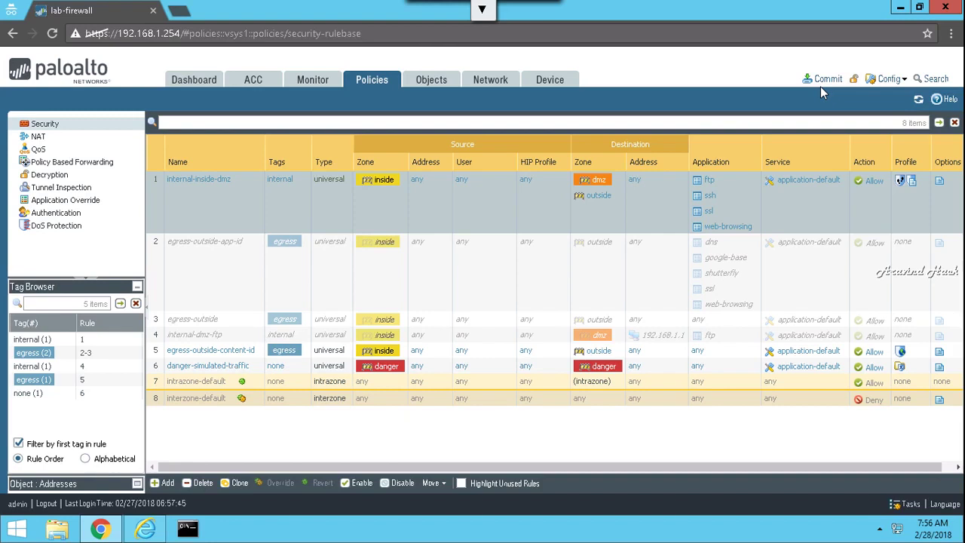
Check the private browser's connection settings without changes, then minimize it
left_click(148, 528)
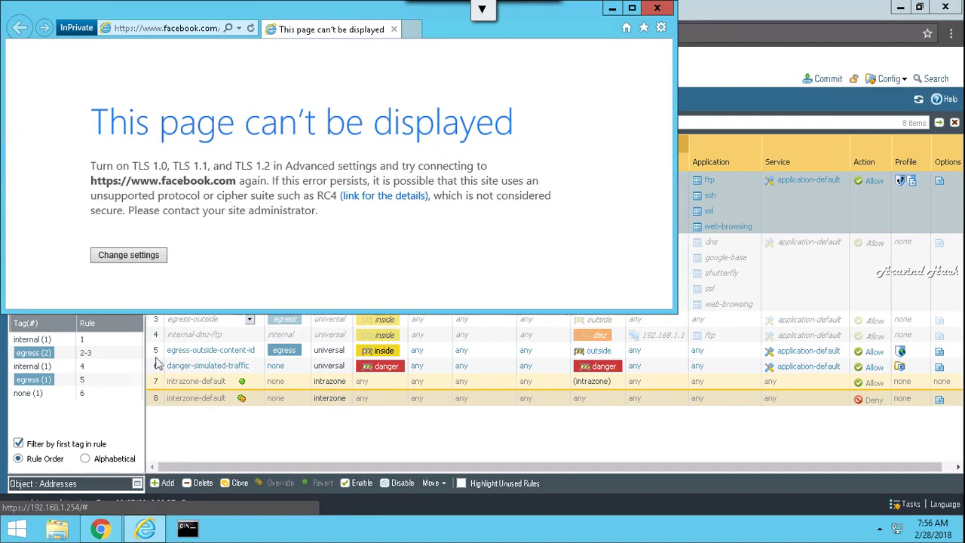
left_click(136, 262)
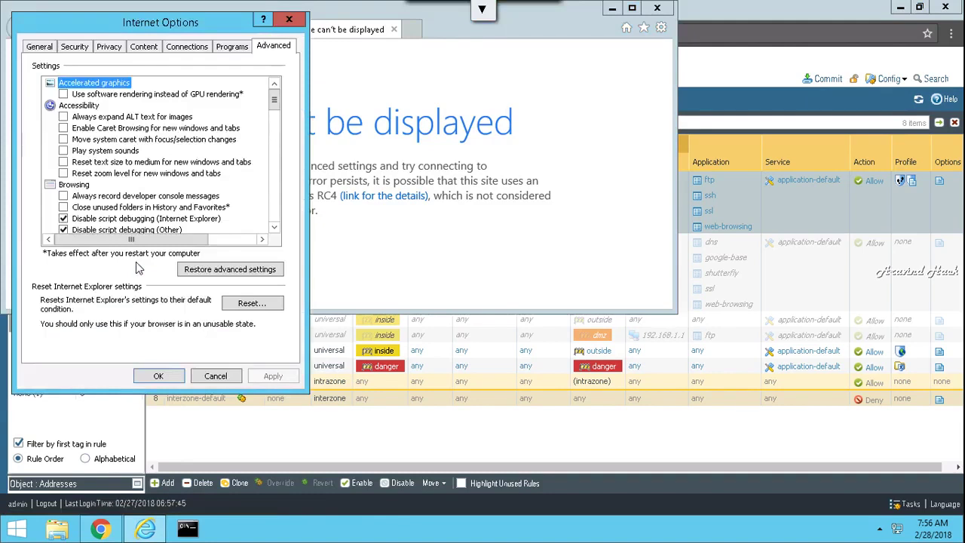
left_click(214, 372)
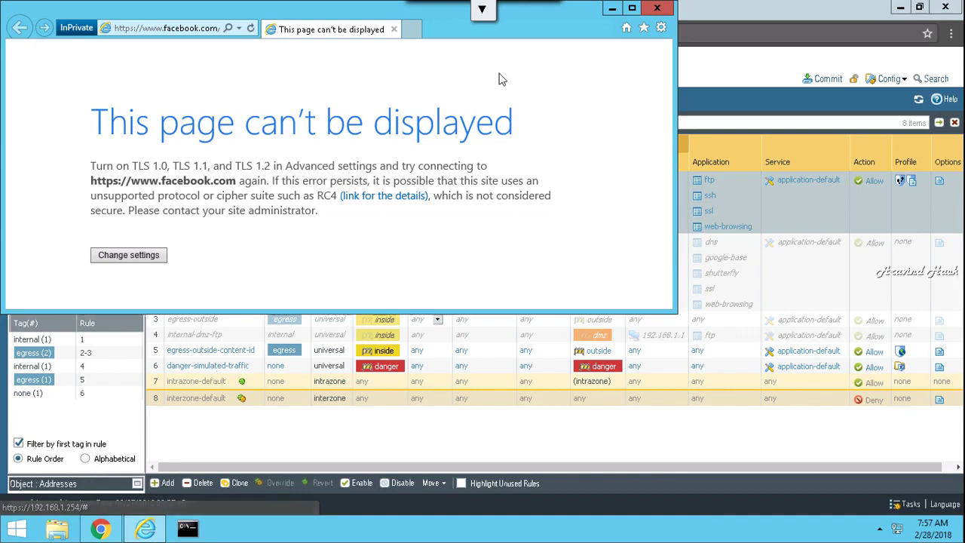
left_click(612, 8)
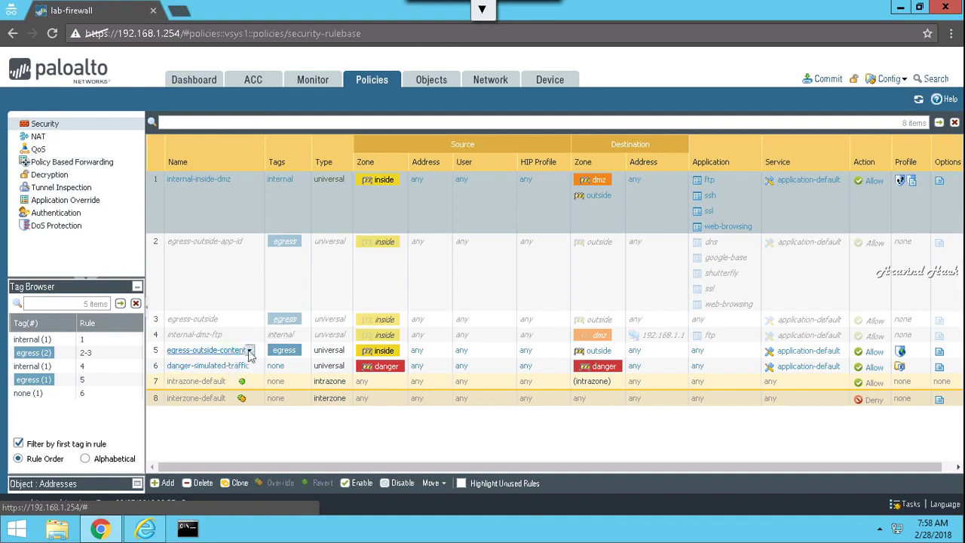
Review rule egress-outside-content-id's action settings, then commit the configuration
left_click(229, 355)
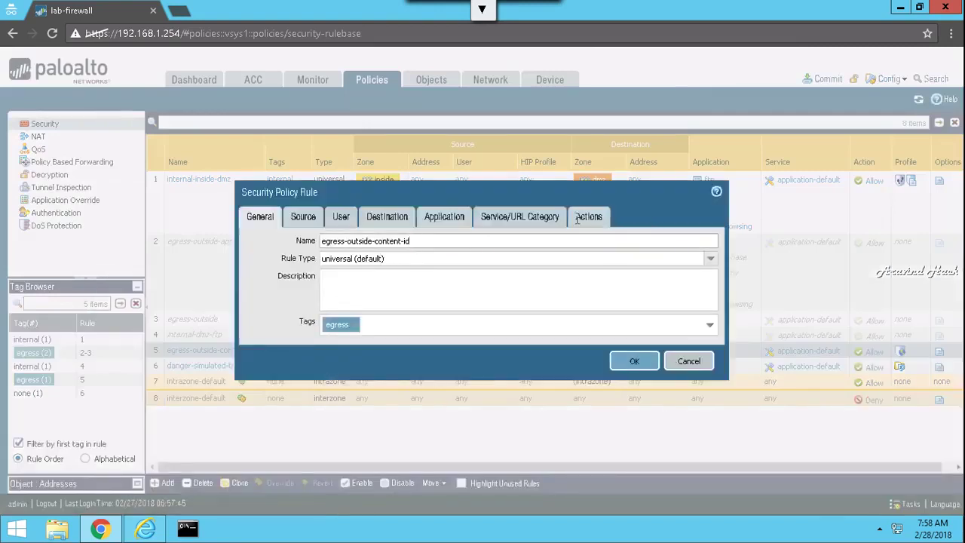
left_click(581, 218)
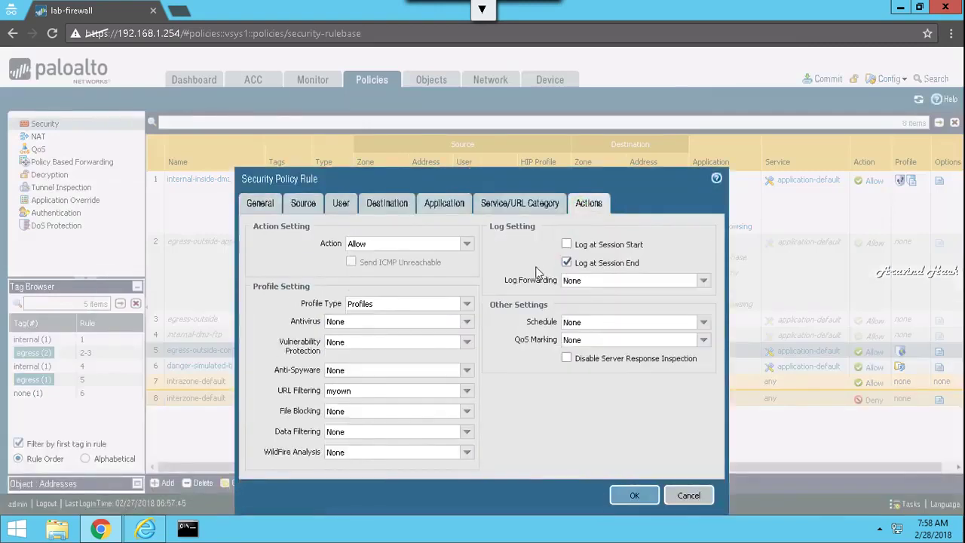
left_click(638, 495)
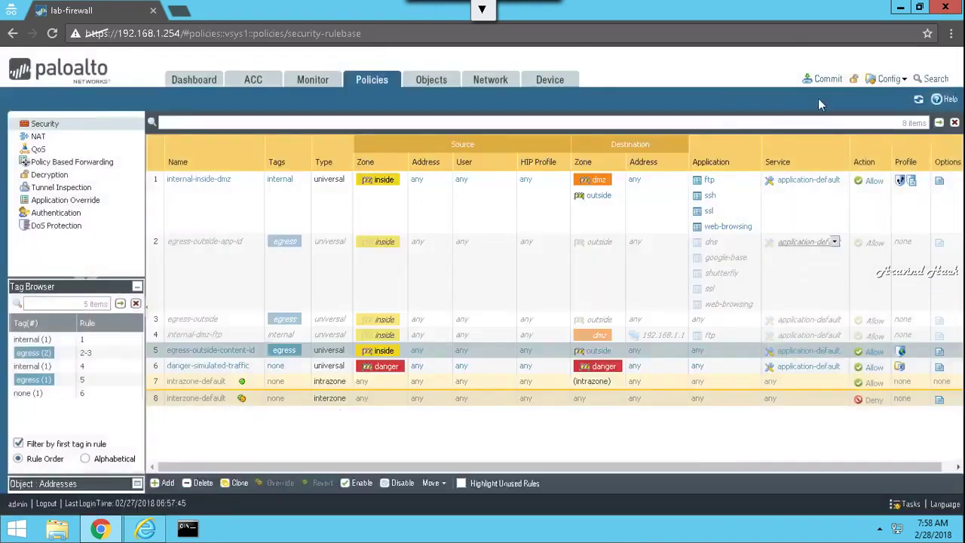
left_click(823, 80)
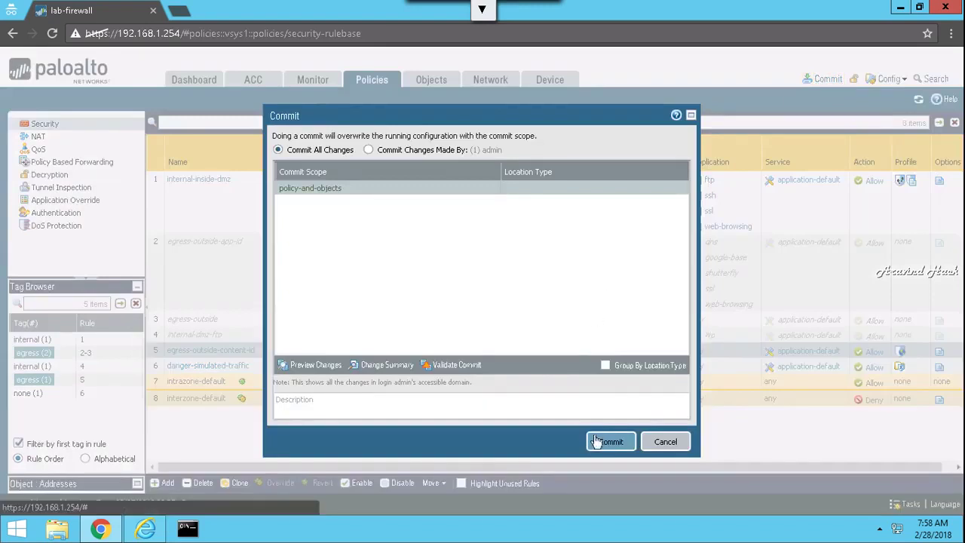
left_click(596, 441)
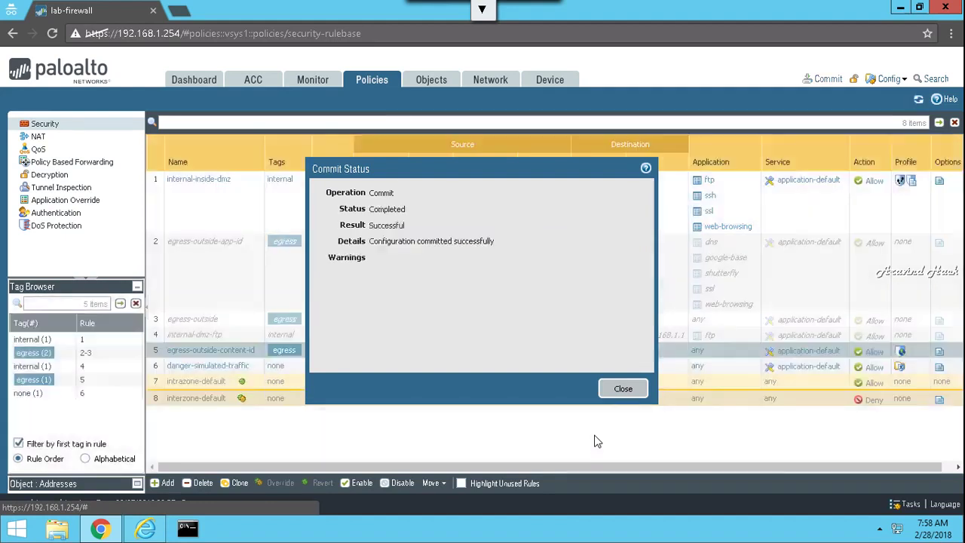
left_click(637, 390)
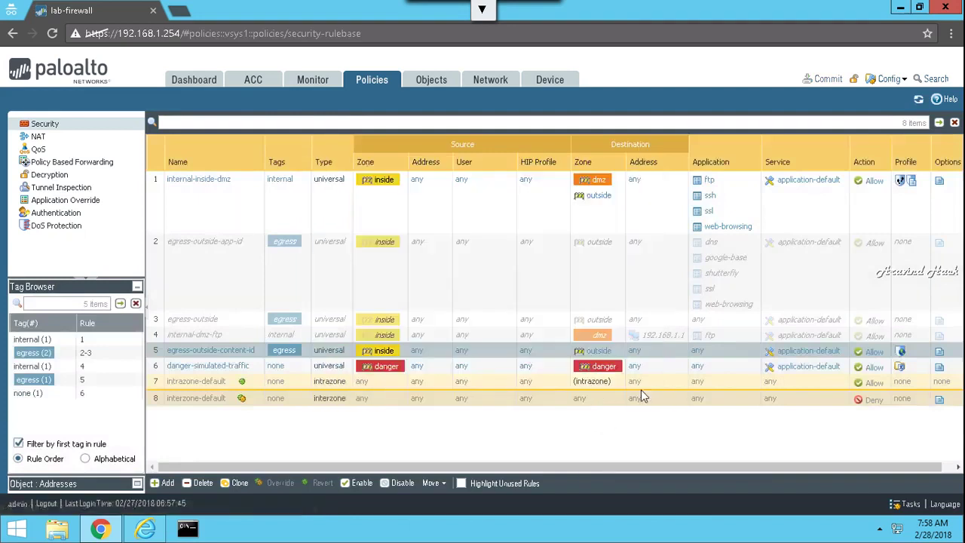
Reload facebook.com in the InPrivate browser so it loads, then minimize the browser
left_click(138, 535)
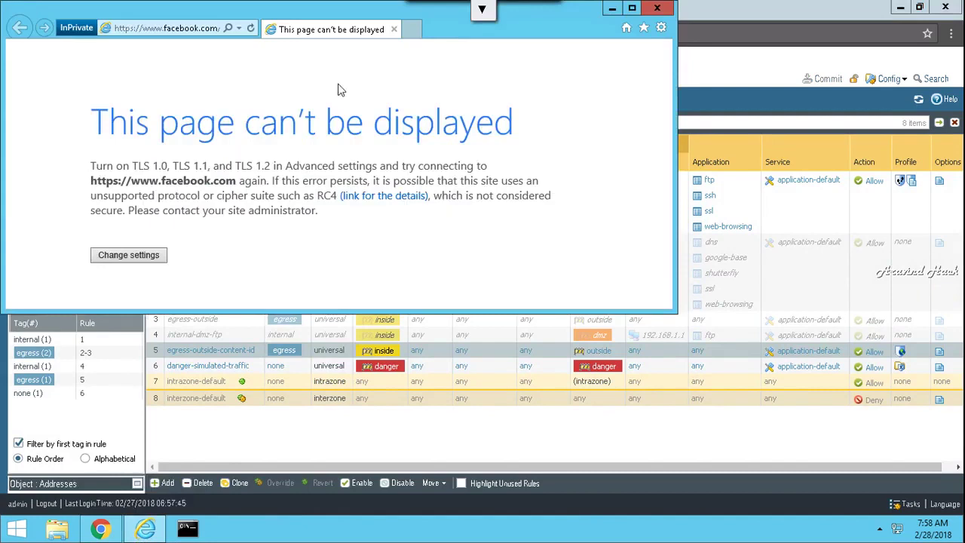
left_click(252, 31)
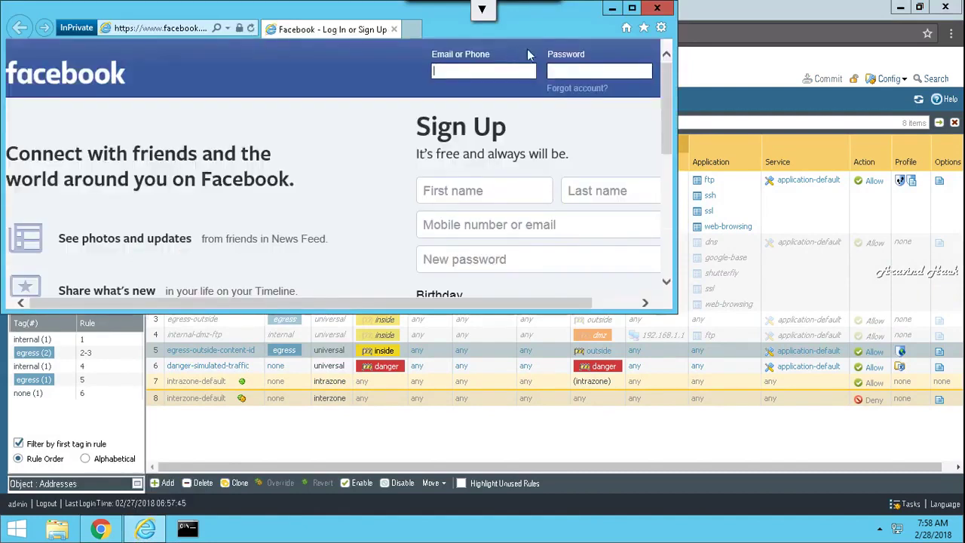
left_click(615, 10)
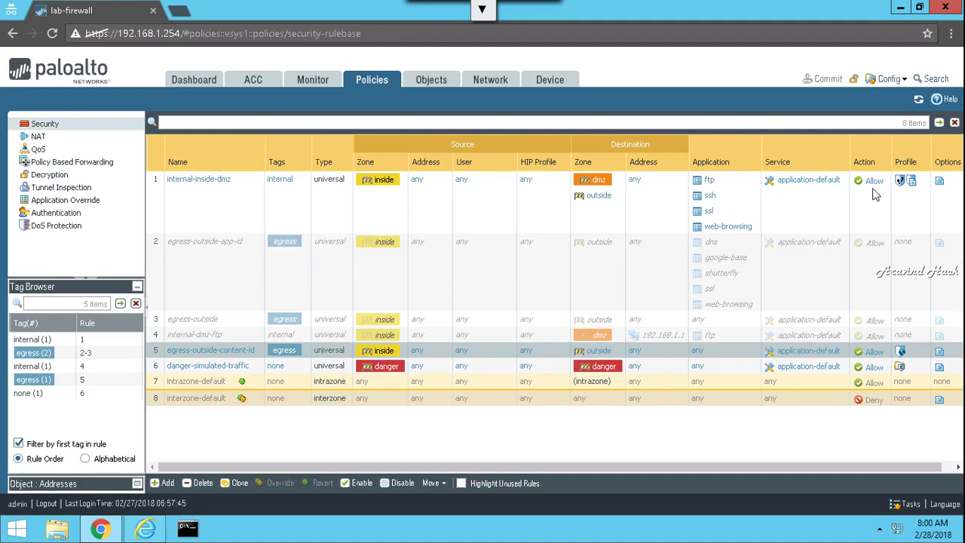
Inspect rule 1's action setting and cancel without changing it
mouse_move(866, 188)
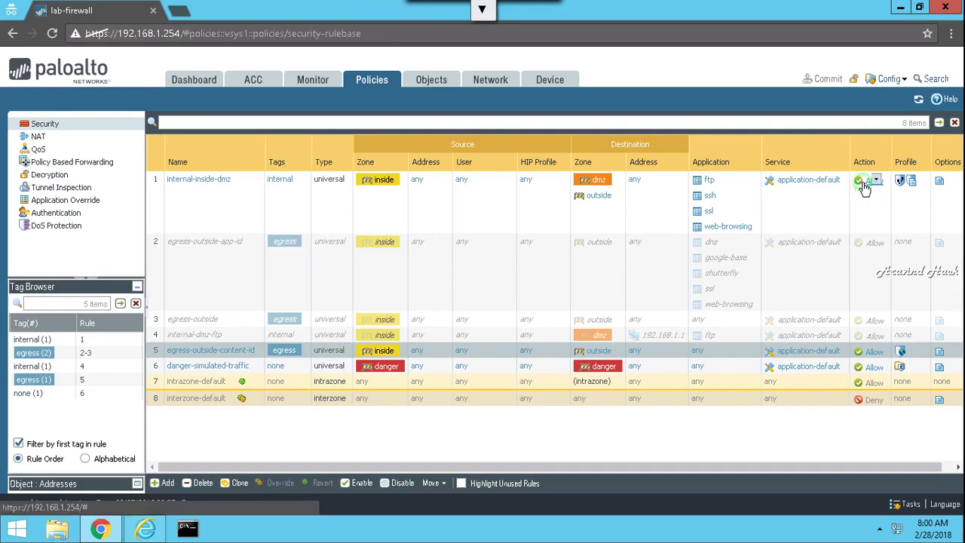
left_click(865, 189)
left_click(863, 182)
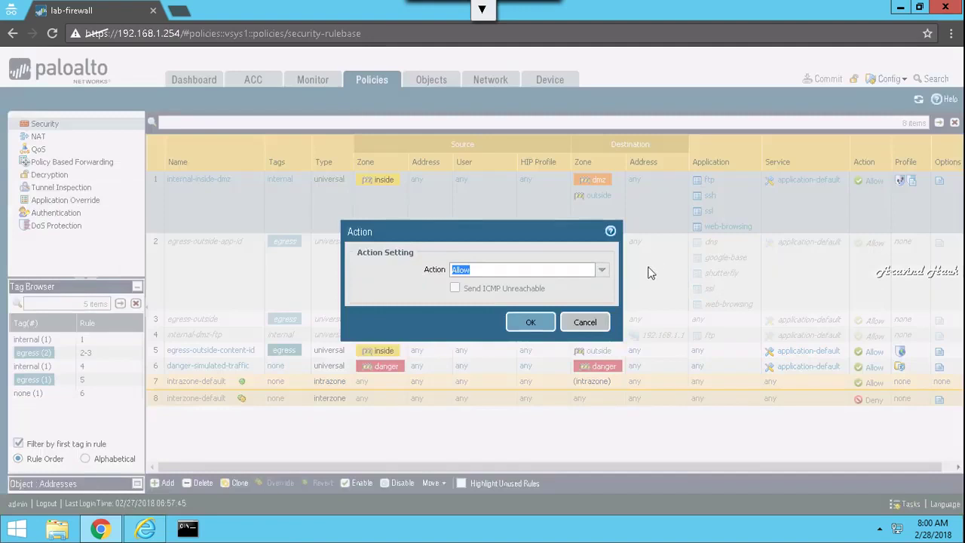
left_click(586, 323)
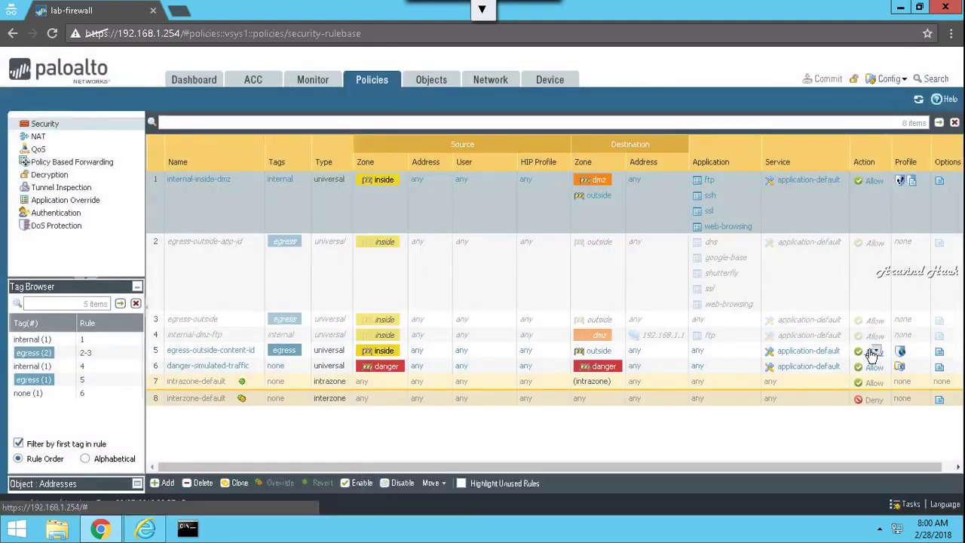
Set egress-outside-content-id's action to Reset both client and server, then commit
left_click(873, 353)
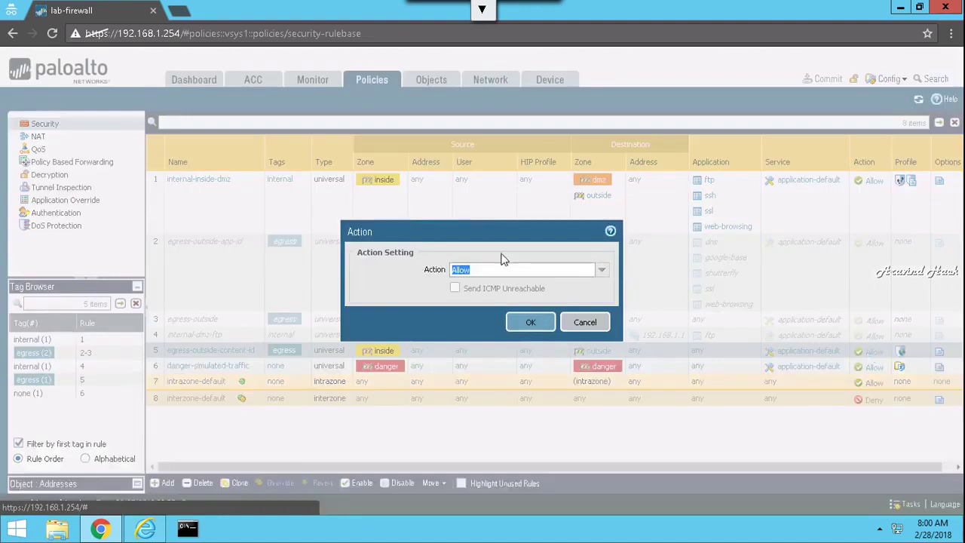
left_click(603, 273)
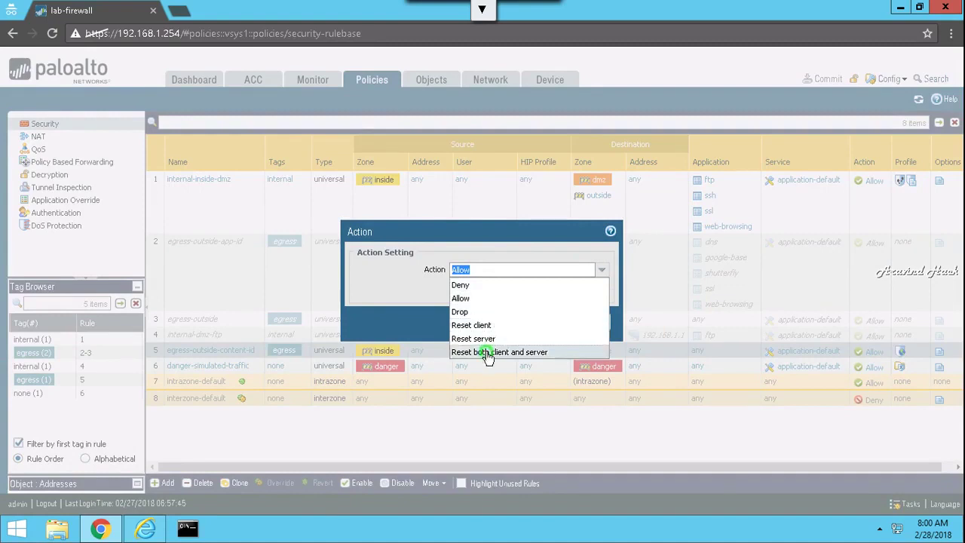
left_click(487, 352)
left_click(531, 325)
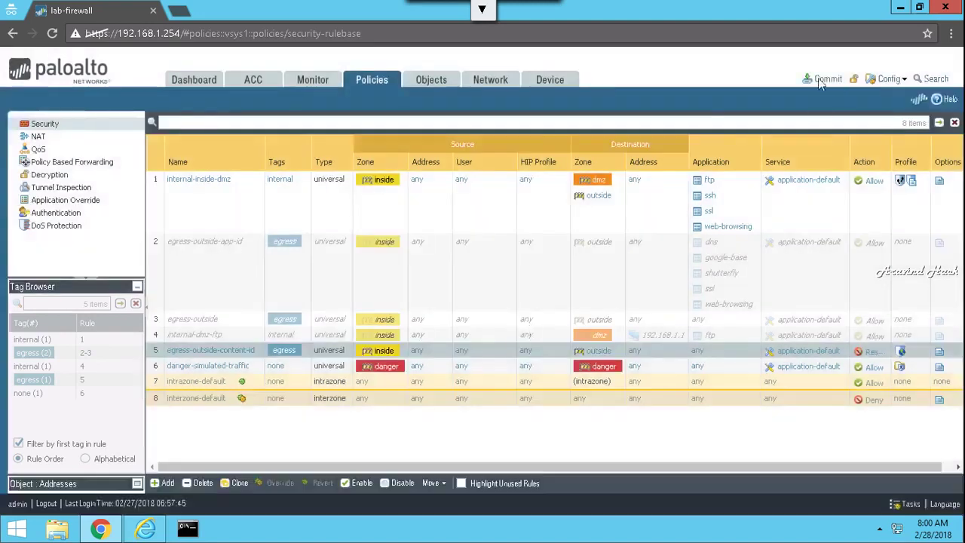
left_click(826, 79)
left_click(597, 446)
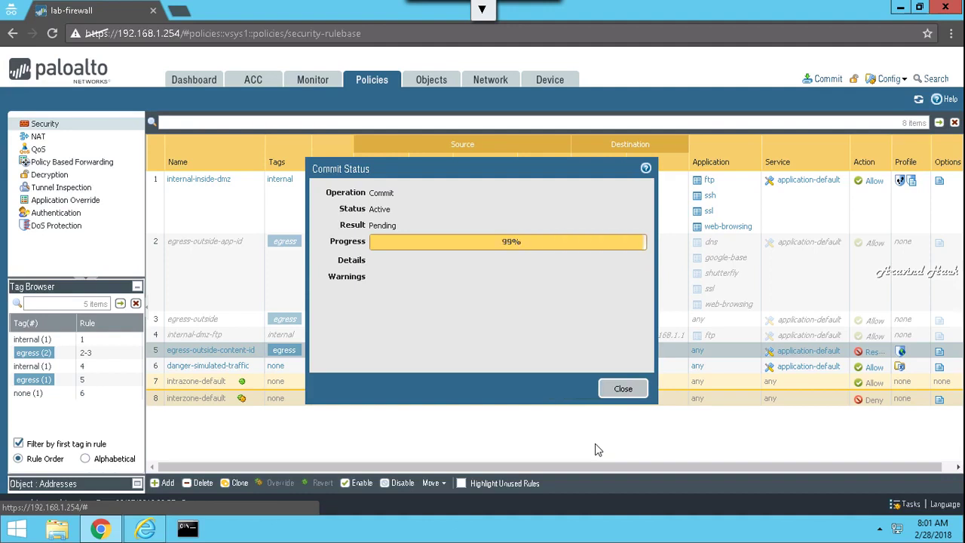
Reload facebook.com repeatedly in the private browser until it fails to display
left_click(144, 530)
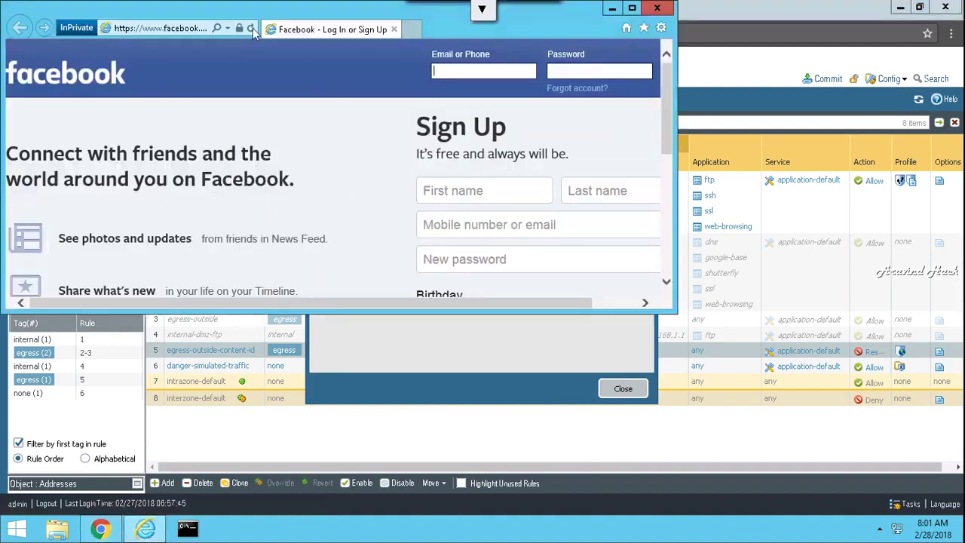
left_click(251, 29)
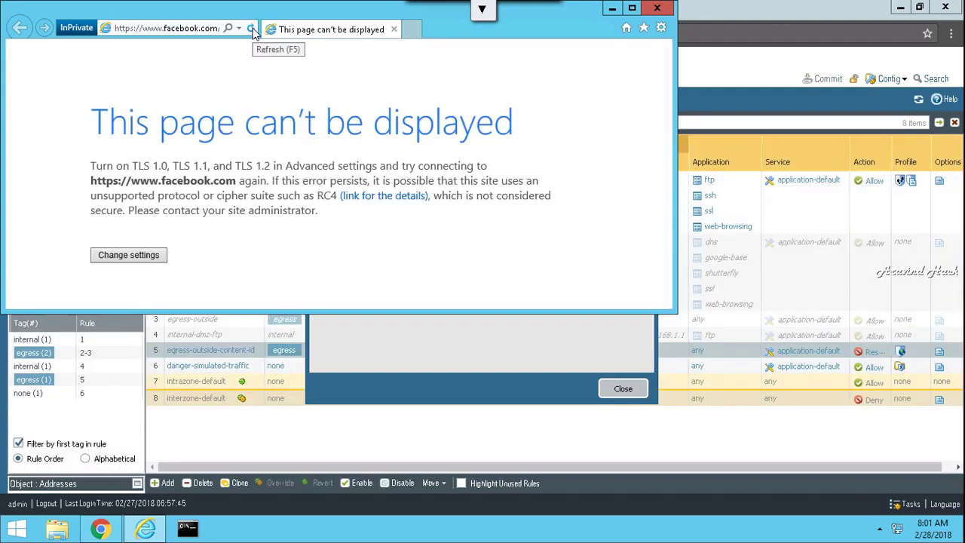
left_click(252, 29)
left_click(252, 29)
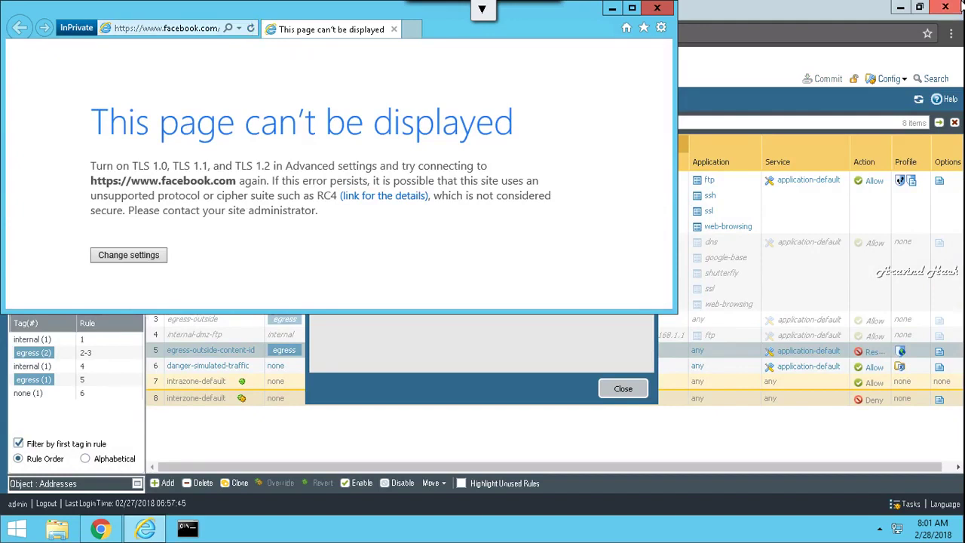
key("super")
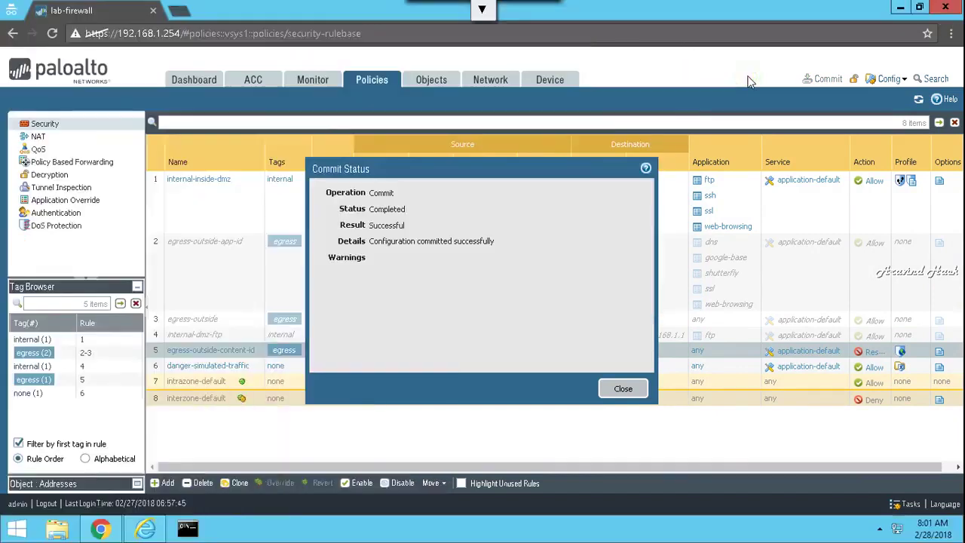
Show the traffic logs with Facebook sessions reset, then select the private browser's address
left_click(307, 83)
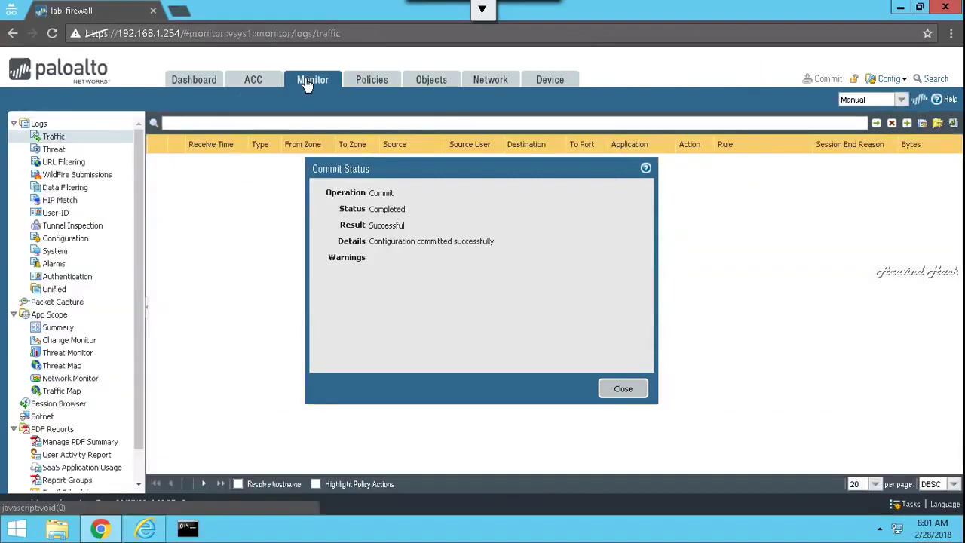
left_click(624, 389)
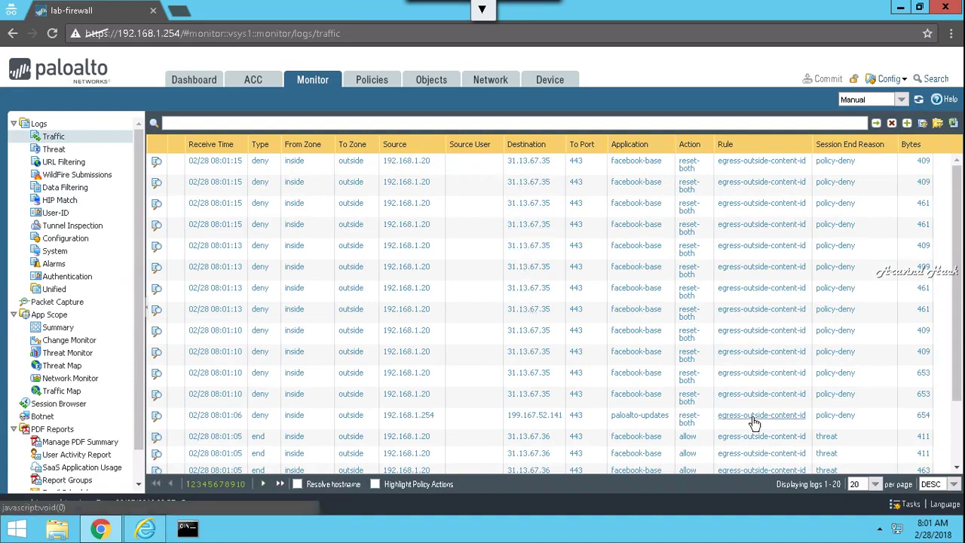
left_click(146, 526)
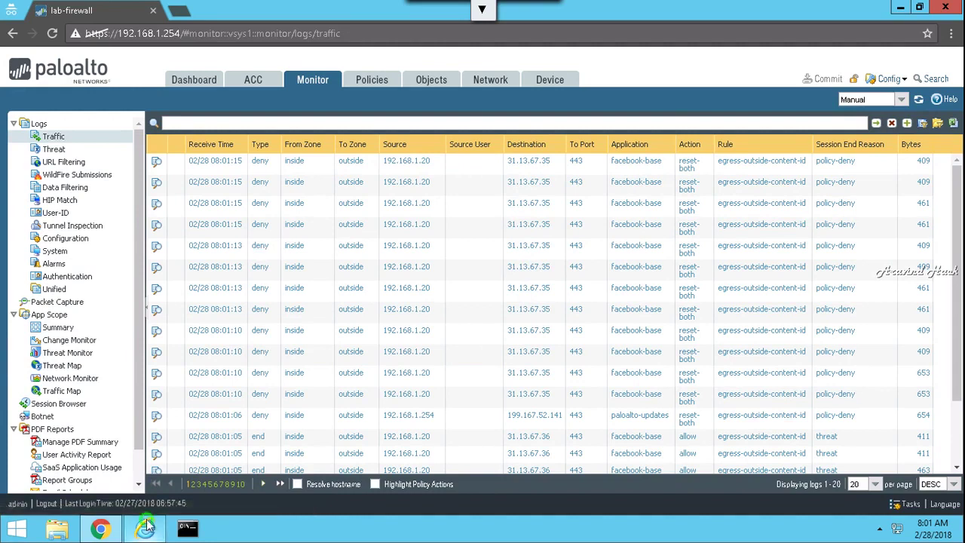
left_click(215, 26)
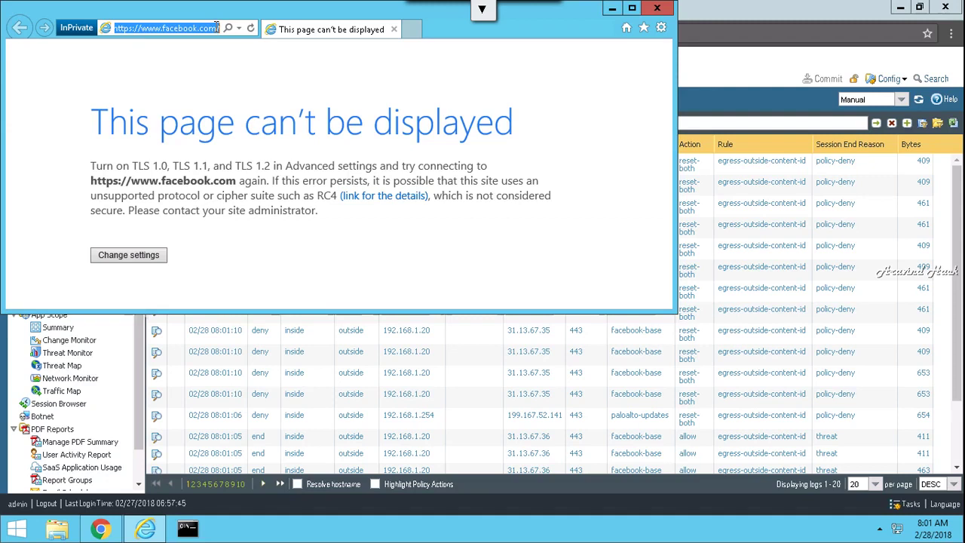
Browse to flipkart.com in the private browser, then close the window
key("BackSpace")
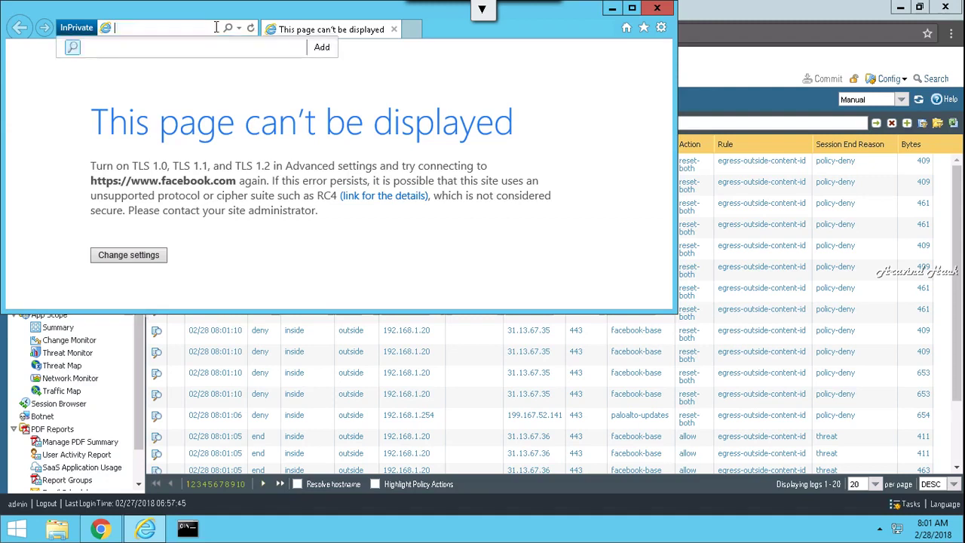
type("flipkart.co")
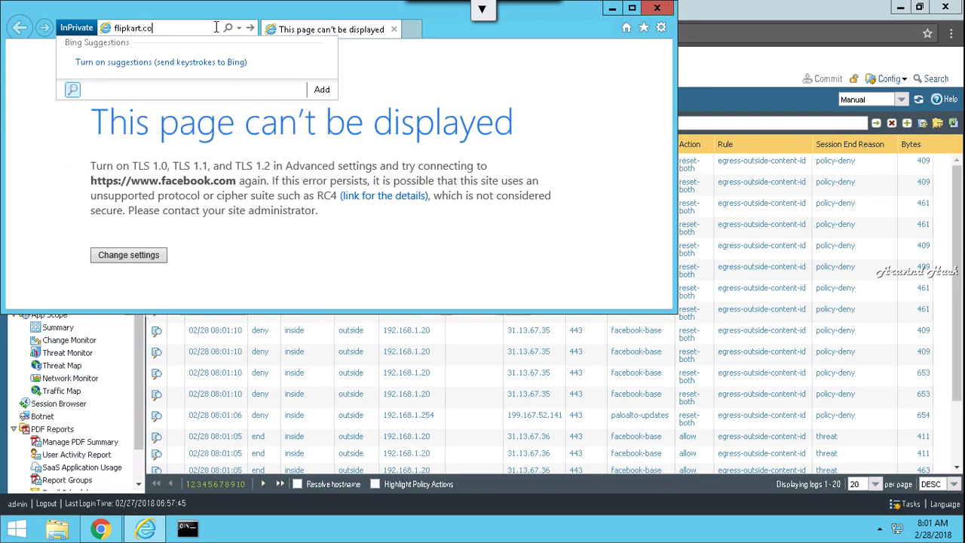
type("m")
key("Return")
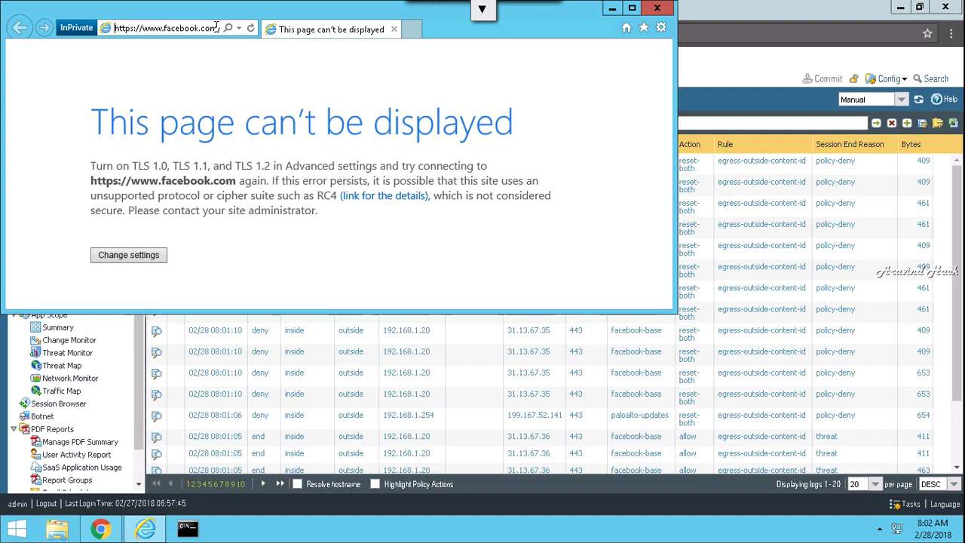
left_click(657, 9)
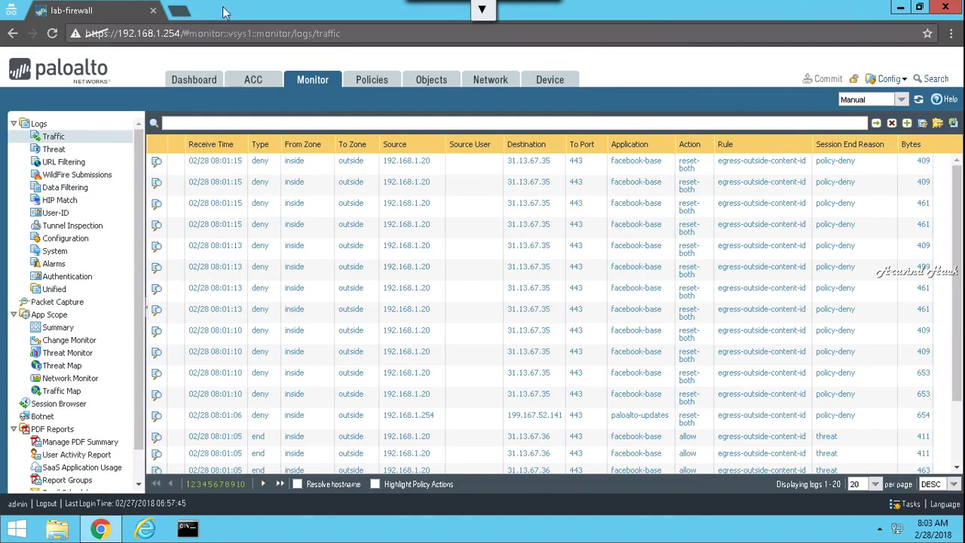
Try loading facebook.com in a new Chrome incognito tab, then minimize Chrome
left_click(181, 12)
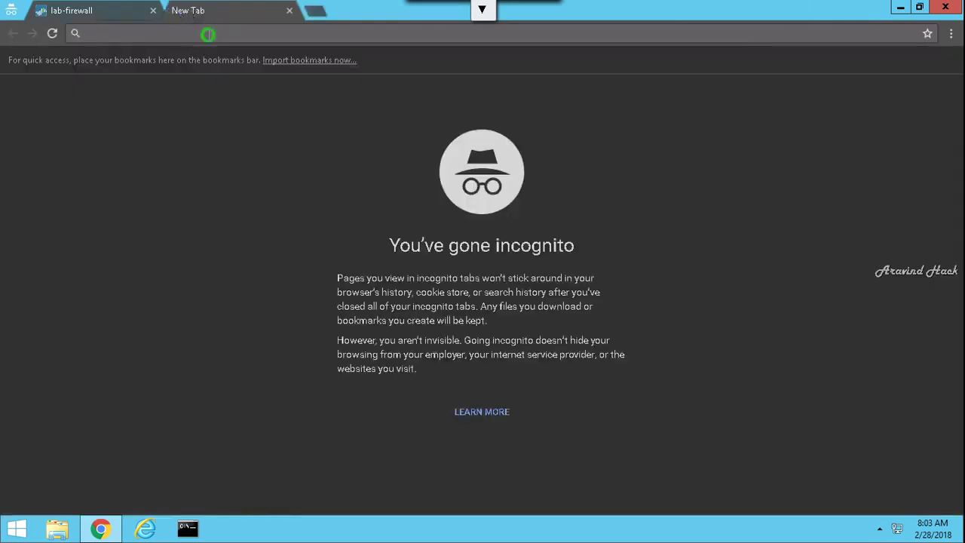
type("fa")
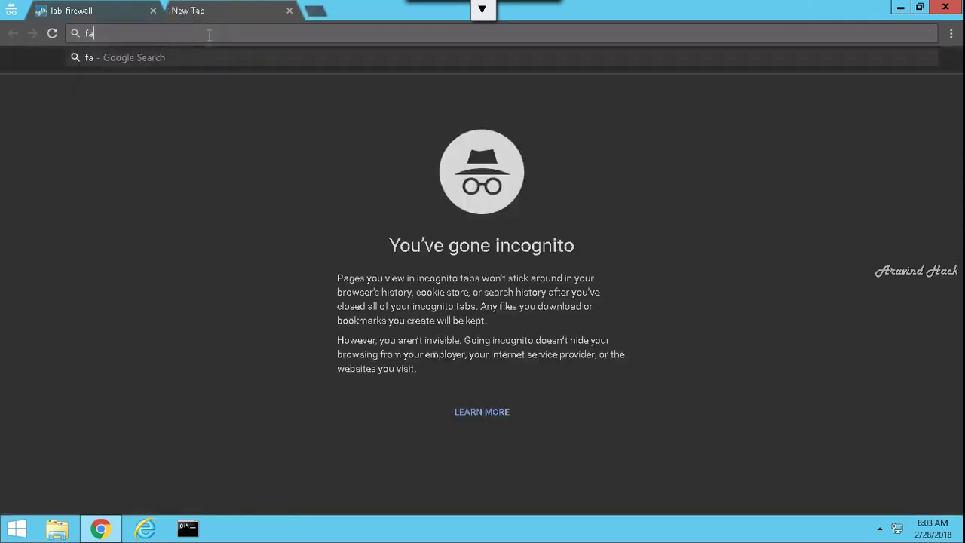
type("cebook.com")
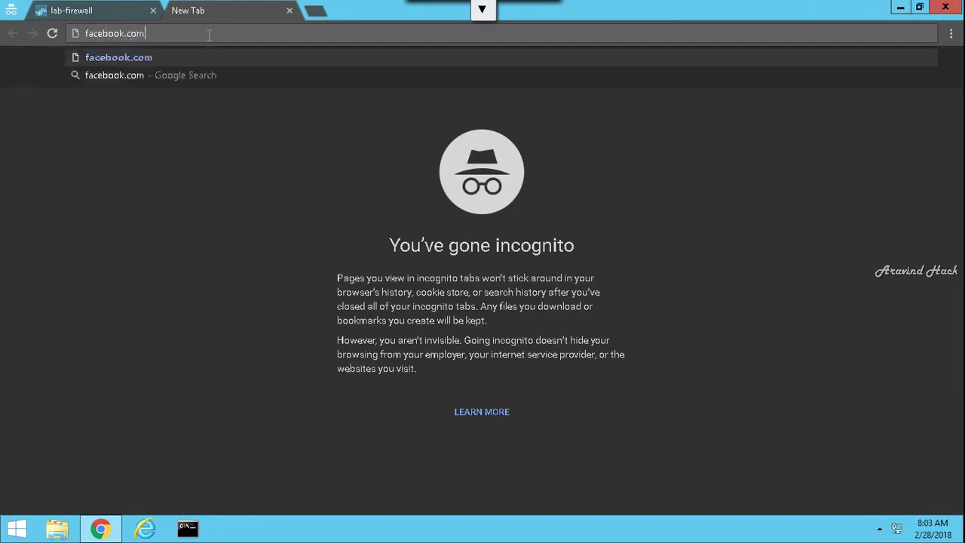
key("Return")
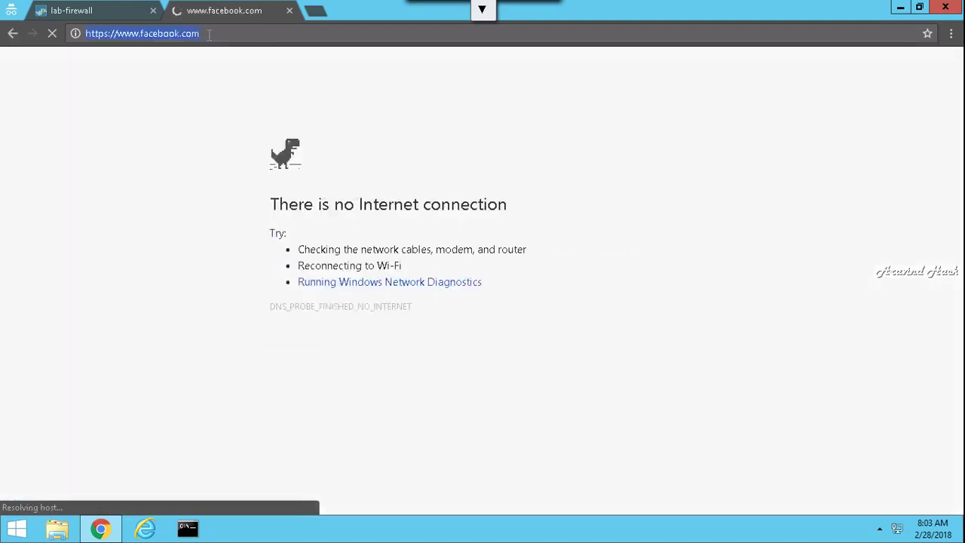
left_click(900, 7)
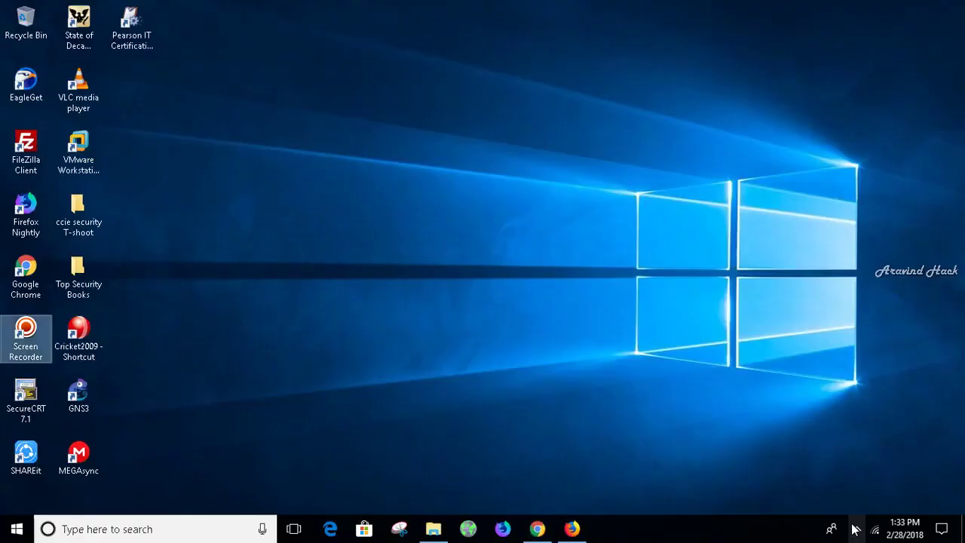
Dismiss the screen recorder controls and show the firewall's Network > Virtual Wires list
left_click(857, 529)
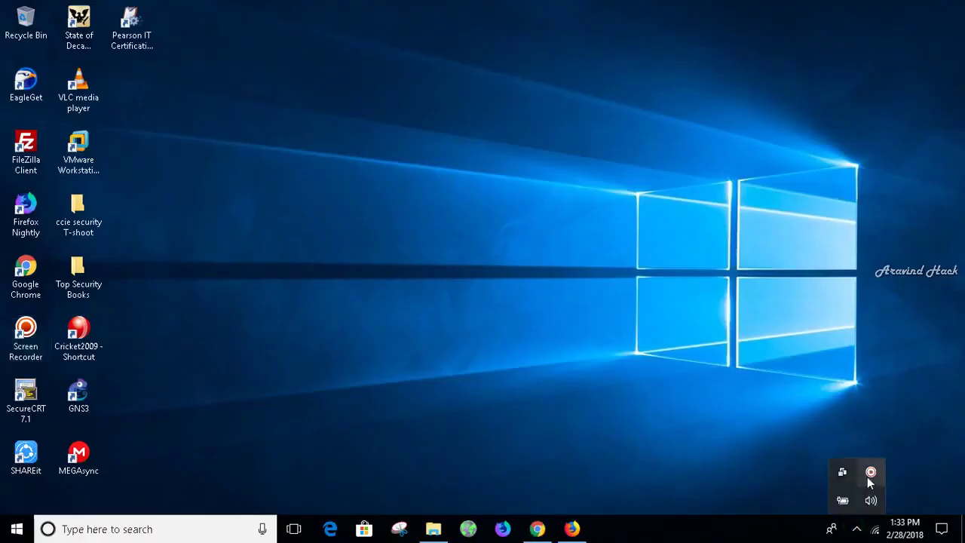
left_click(871, 472)
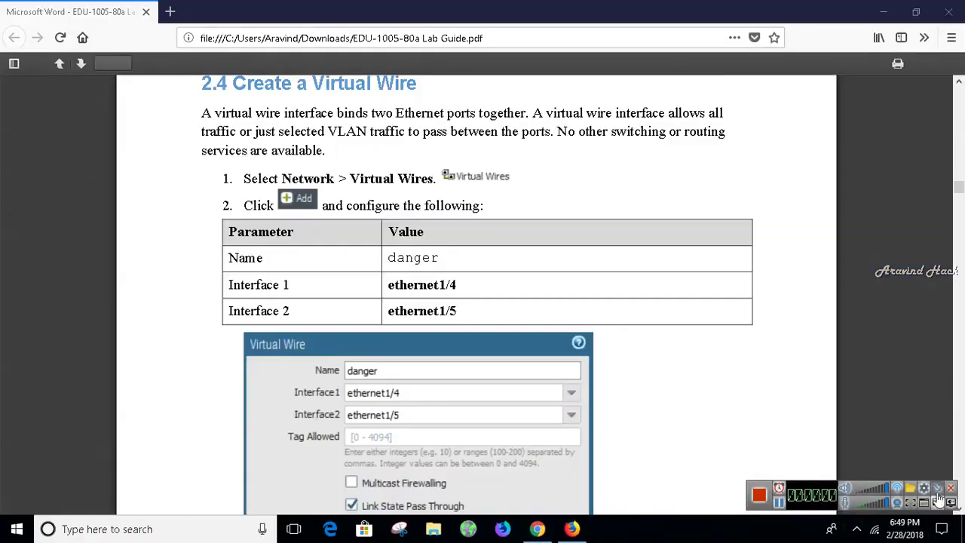
left_click(939, 488)
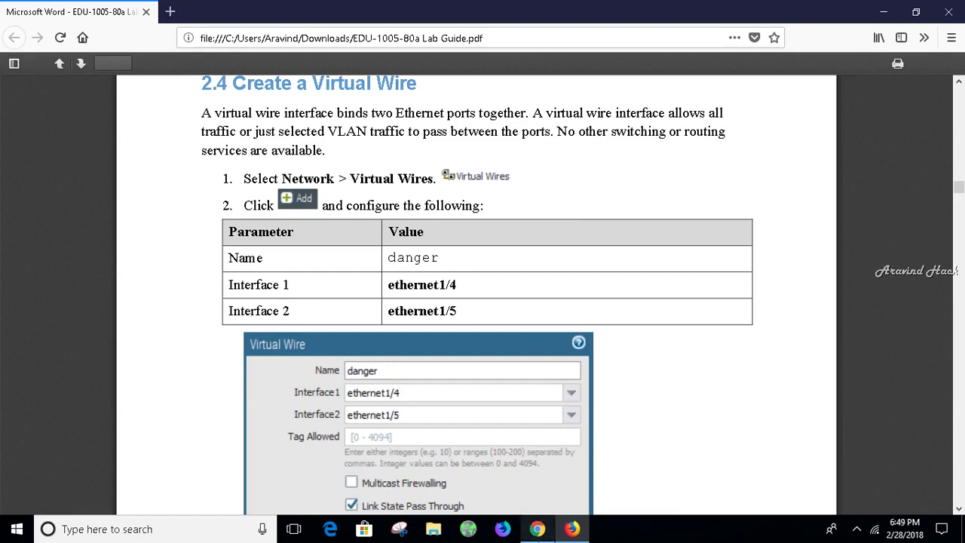
left_click(537, 529)
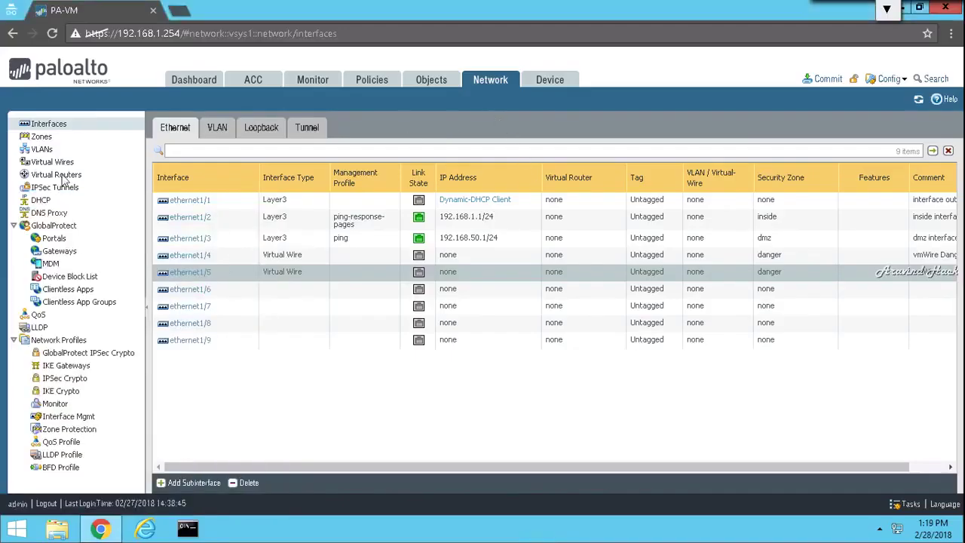
left_click(59, 167)
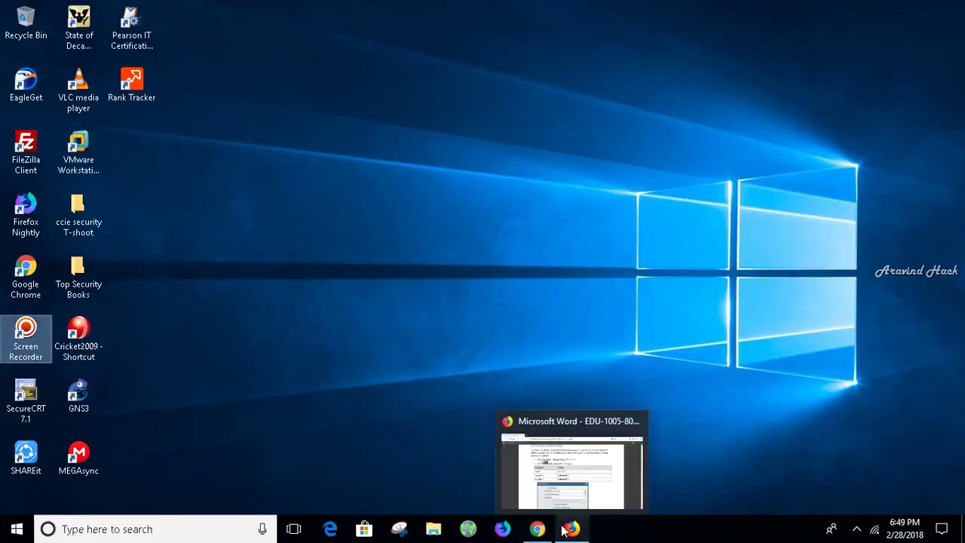
mouse_move(553, 531)
left_click(573, 529)
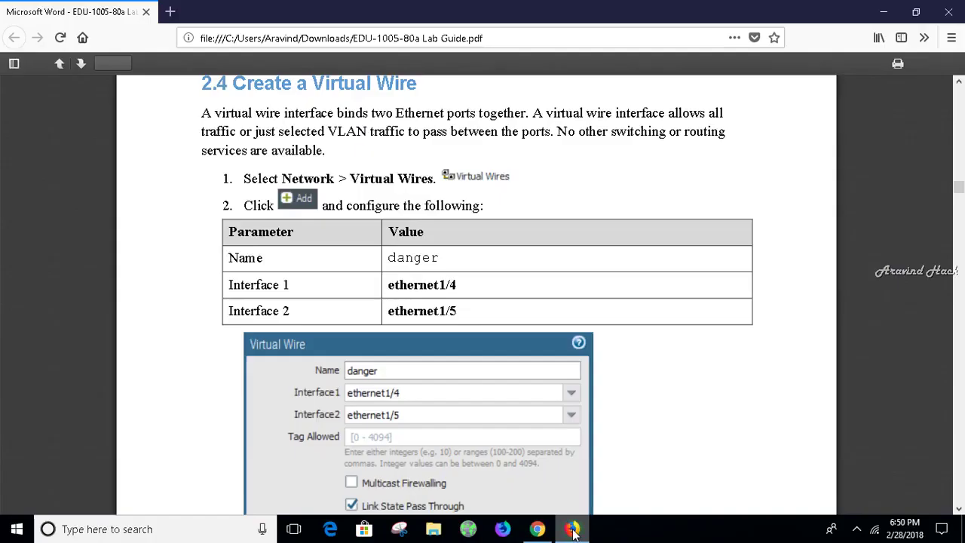
scroll(559, 390, "down", 2)
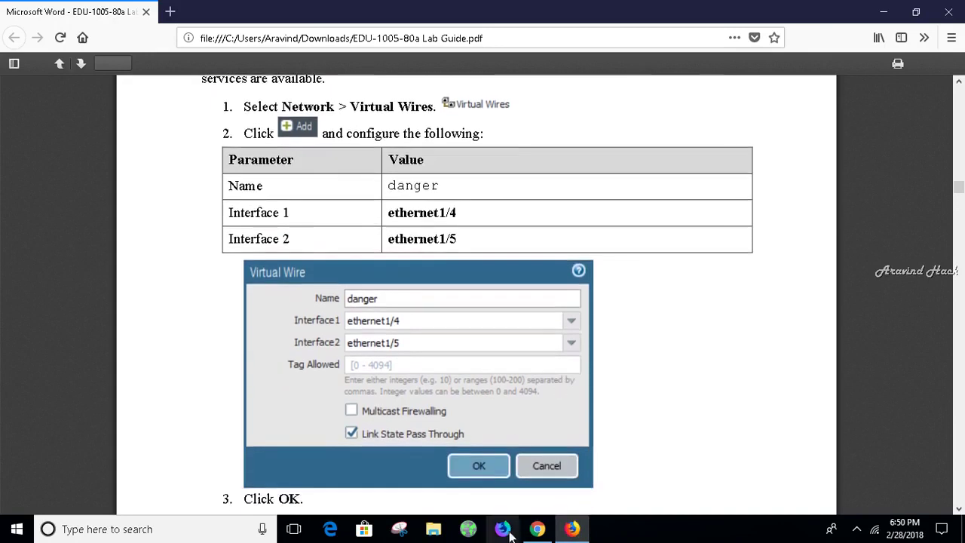
left_click(537, 530)
key("super")
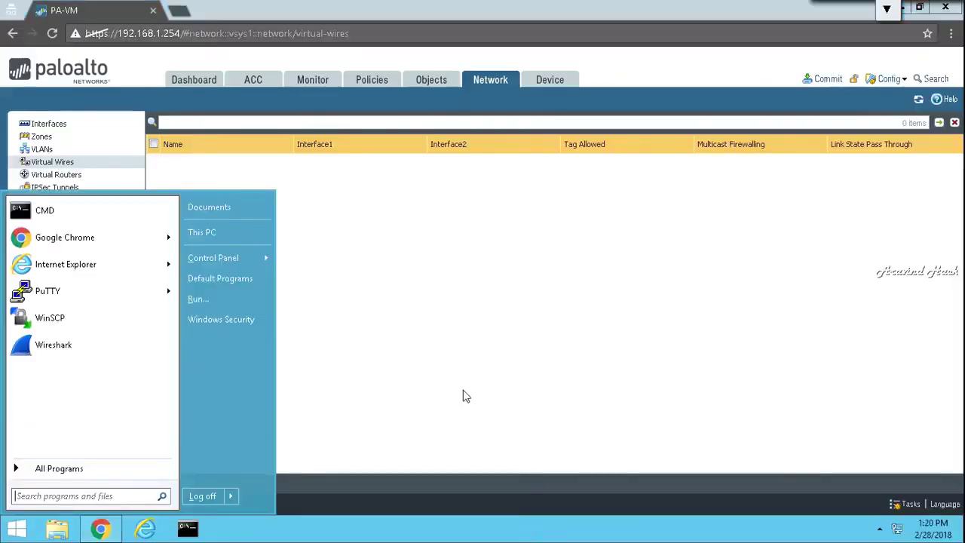
Start a new virtual wire named 'danger' and check the lab guide for interface values
left_click(463, 393)
left_click(165, 483)
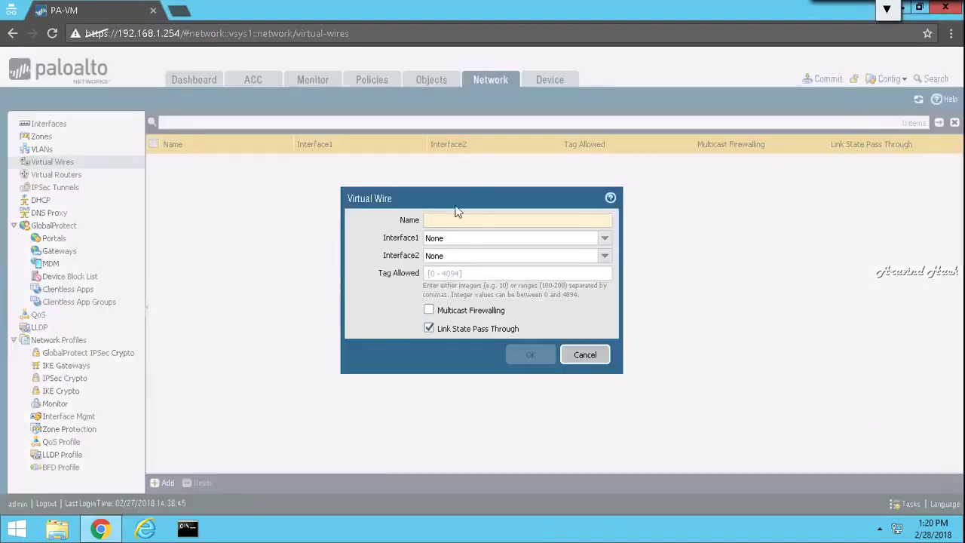
left_click(451, 216)
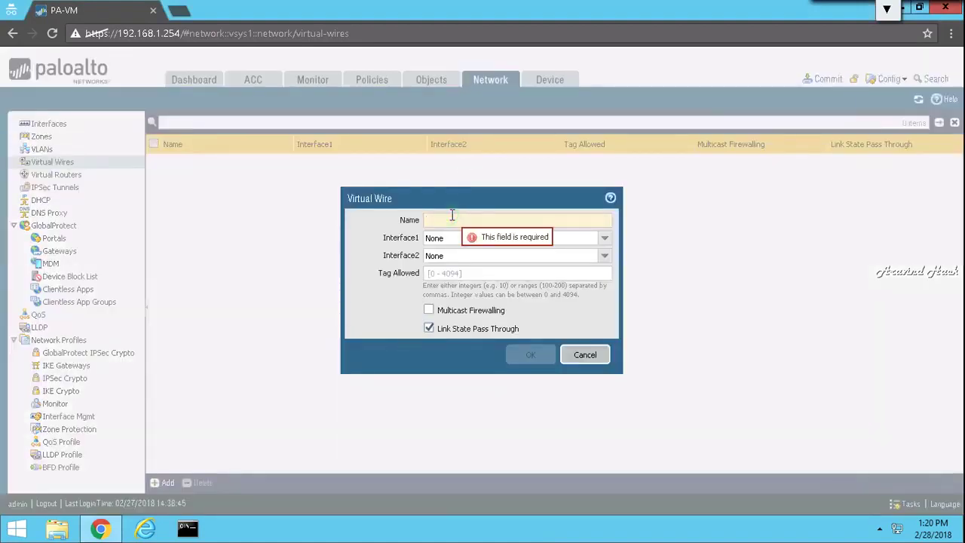
type("danger")
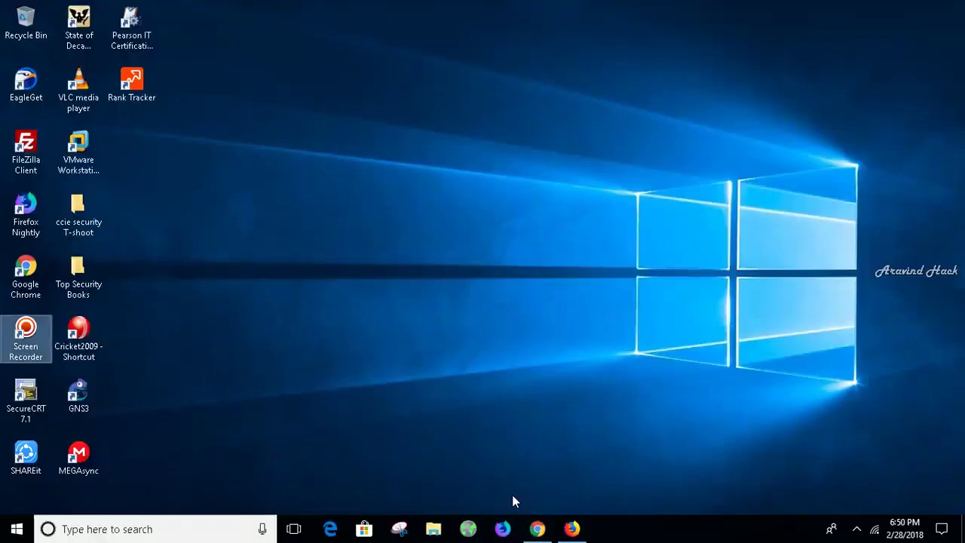
mouse_move(573, 529)
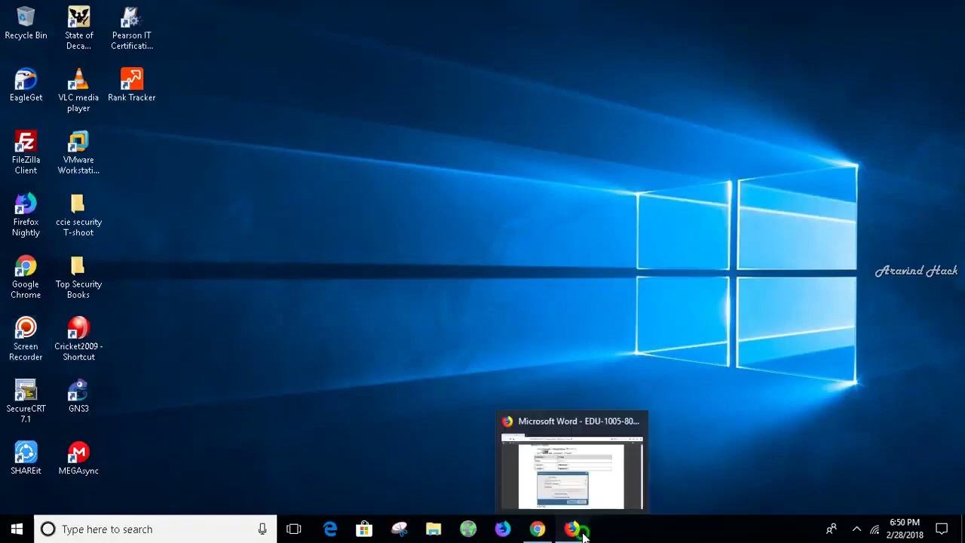
left_click(582, 427)
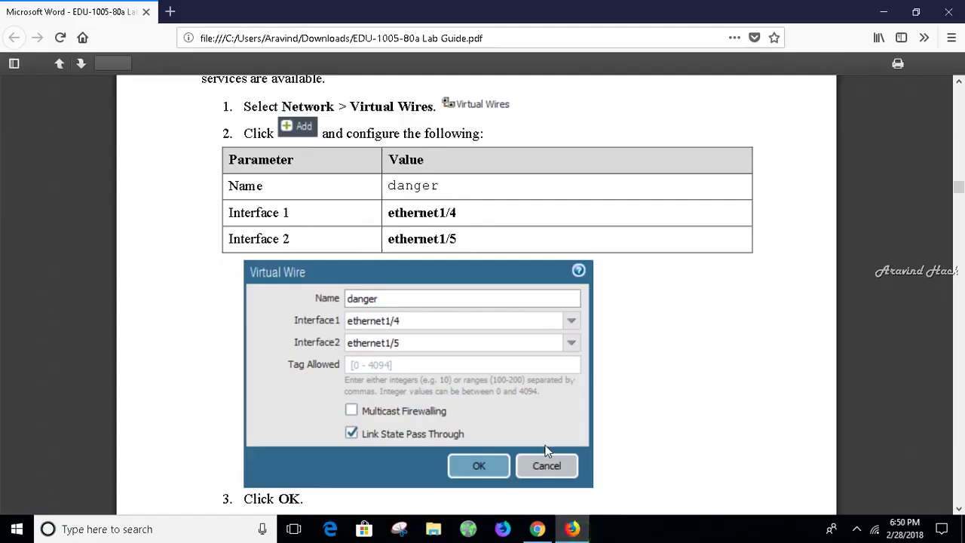
scroll(548, 450, "down", 2)
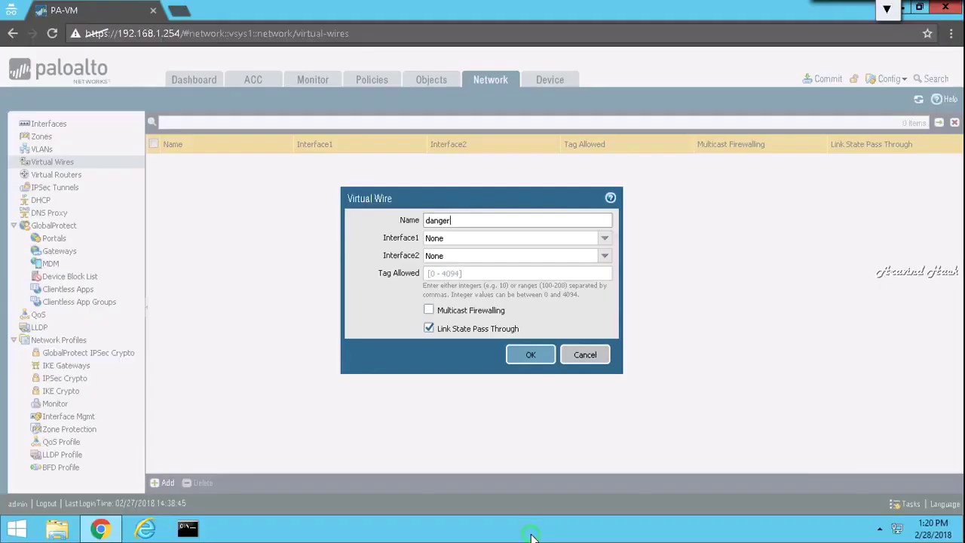
key("super")
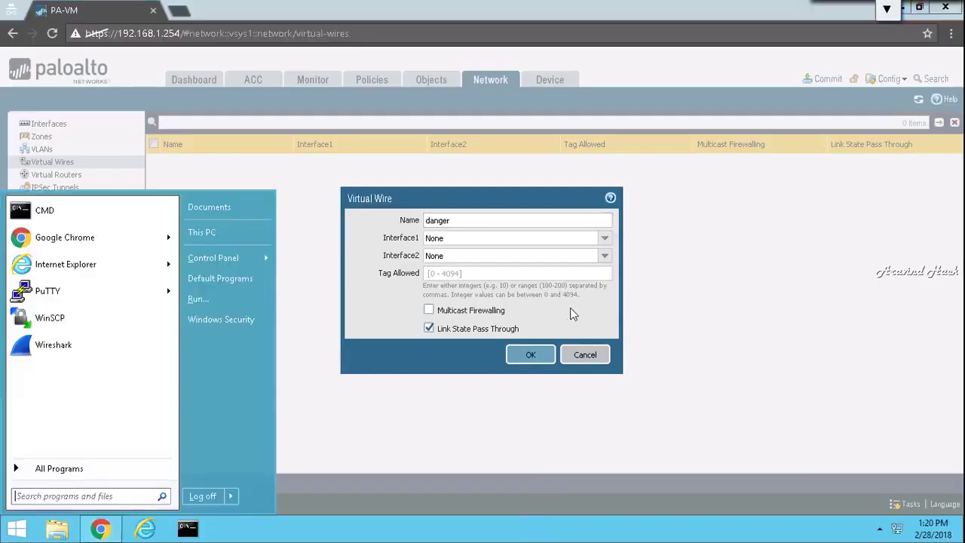
Set Interface1 to ethernet1/4 and Interface2 to ethernet1/5, then save the virtual wire
left_click(605, 237)
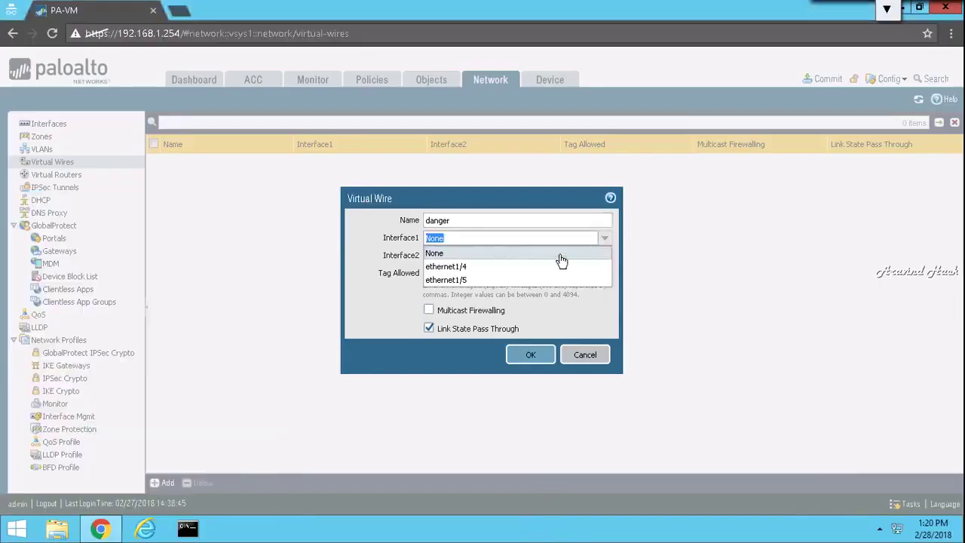
left_click(483, 267)
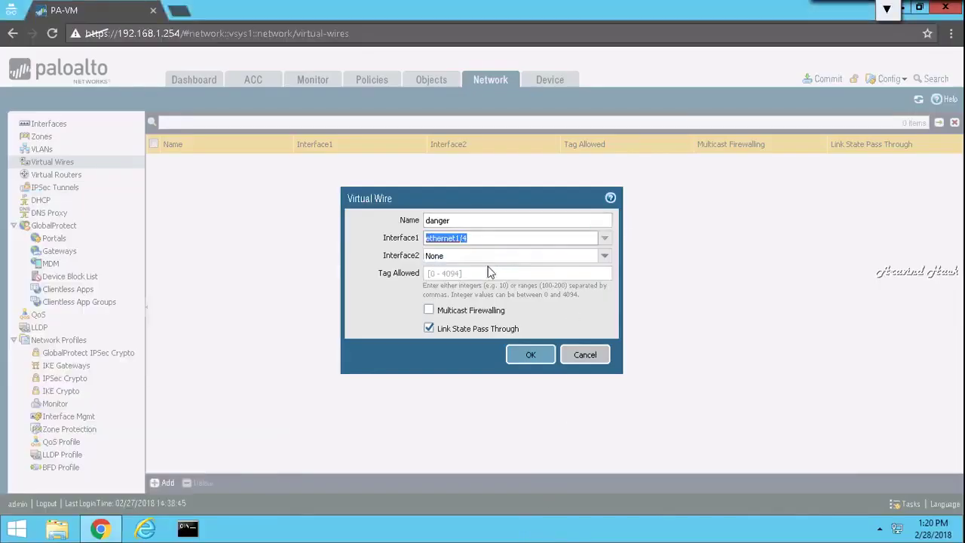
left_click(605, 255)
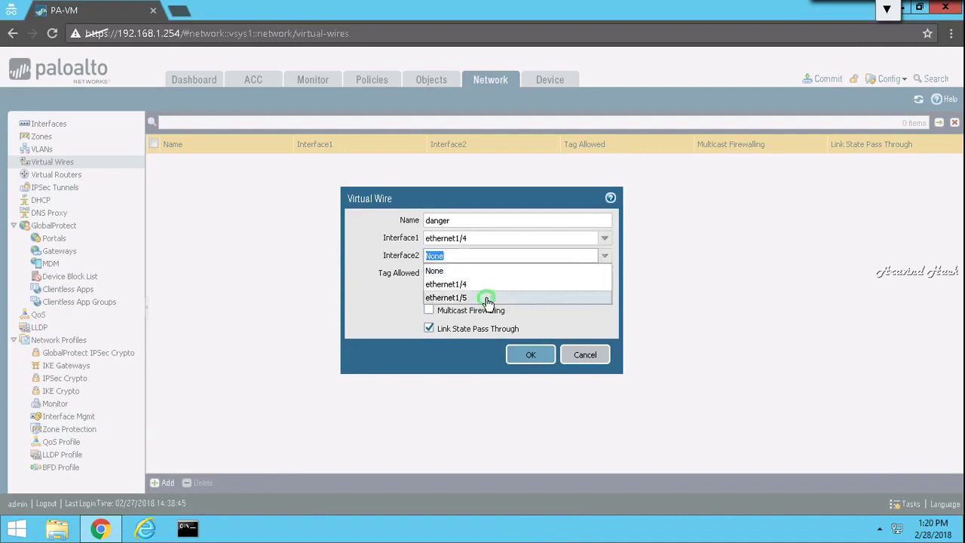
left_click(487, 298)
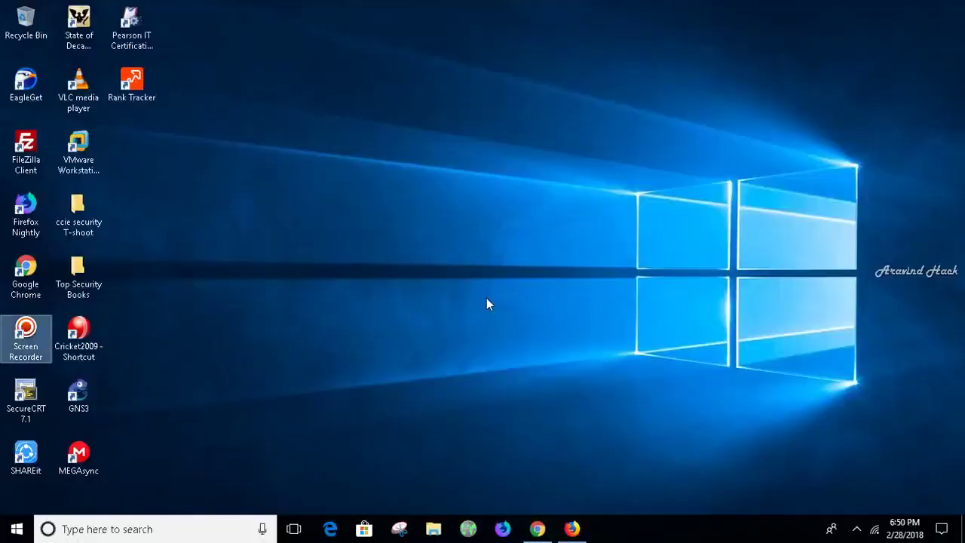
left_click(586, 529)
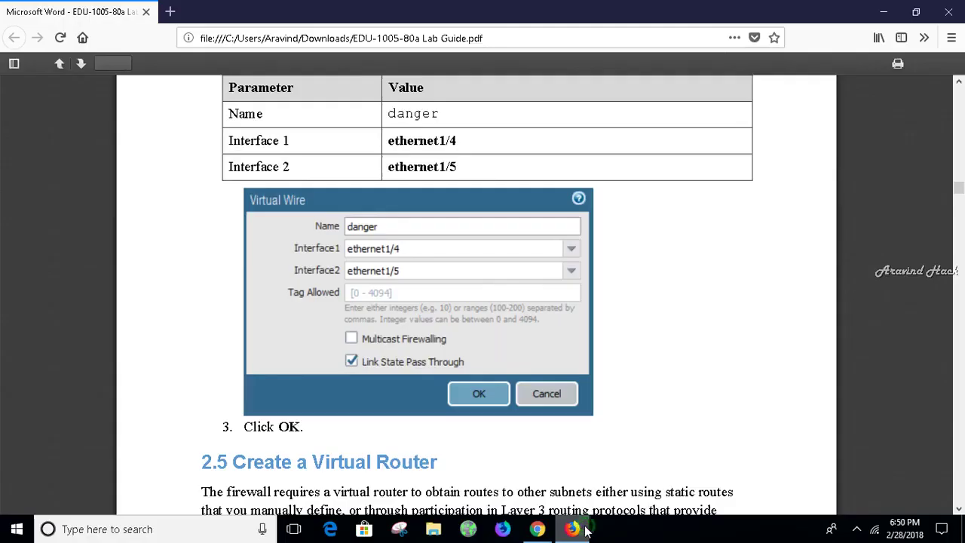
scroll(456, 257, "down", 3)
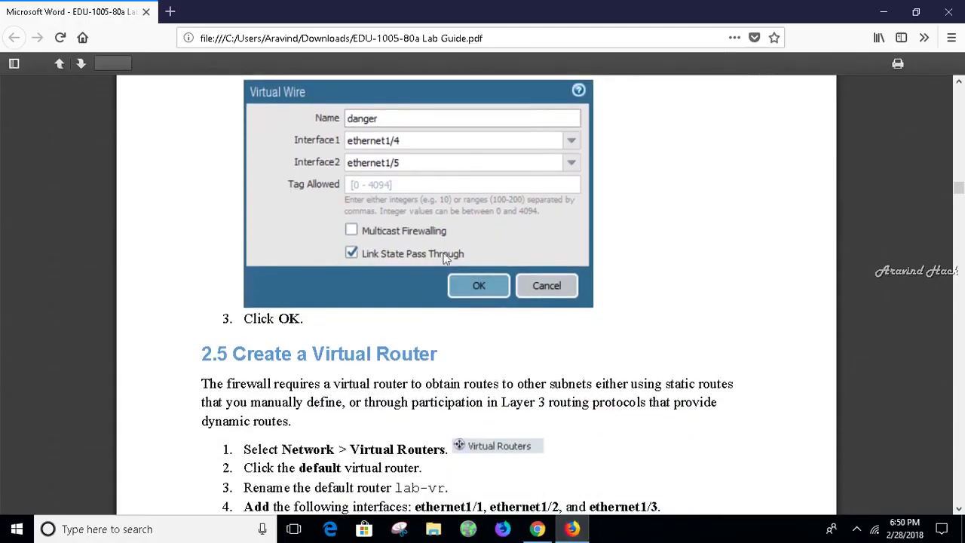
left_click(533, 533)
left_click(532, 356)
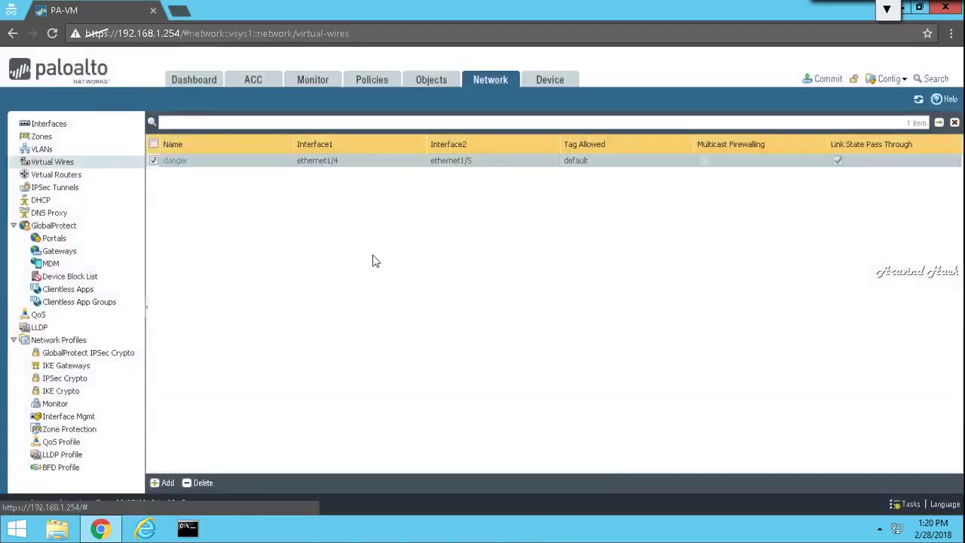
left_click(154, 161)
key("super+d")
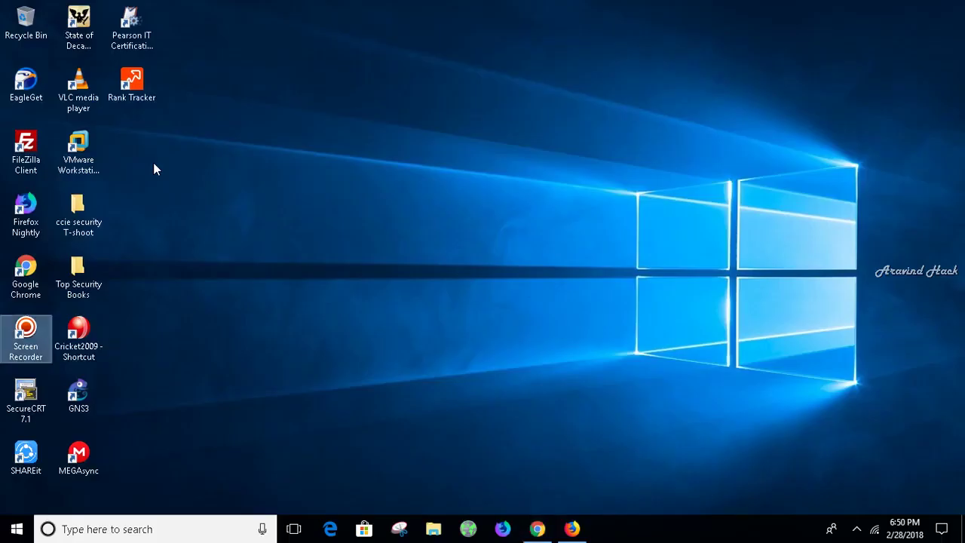
left_click(572, 528)
scroll(676, 371, "down", 1)
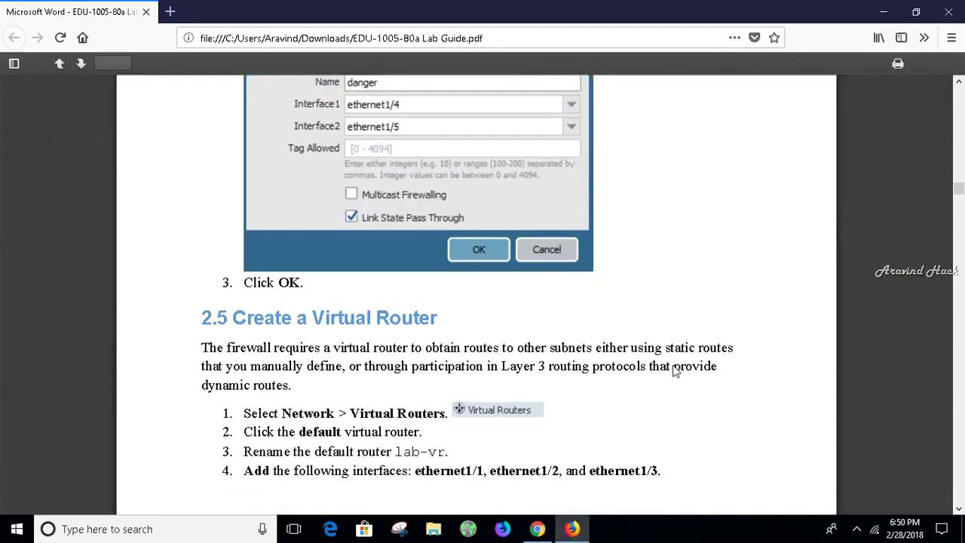
scroll(677, 371, "up", 2)
scroll(677, 371, "up", 5)
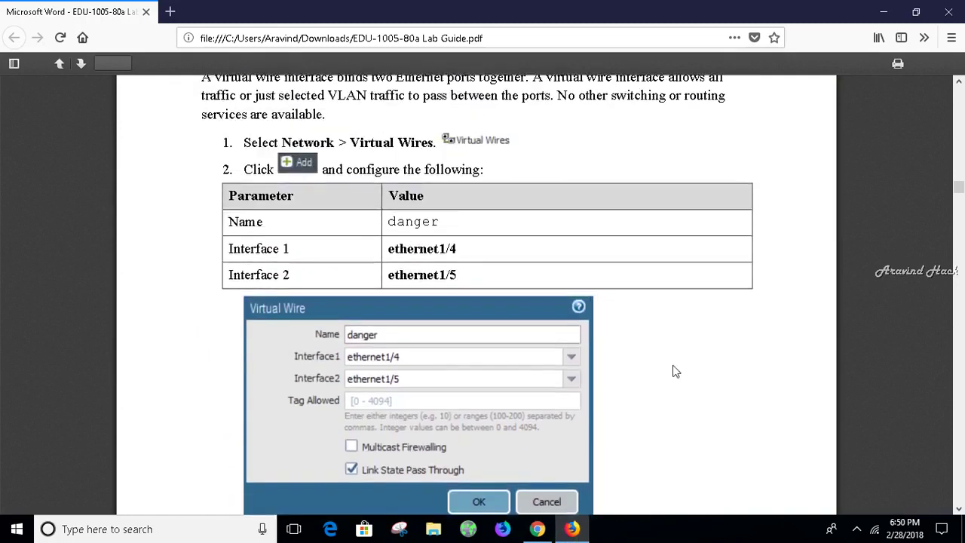
left_click(857, 530)
left_click(866, 471)
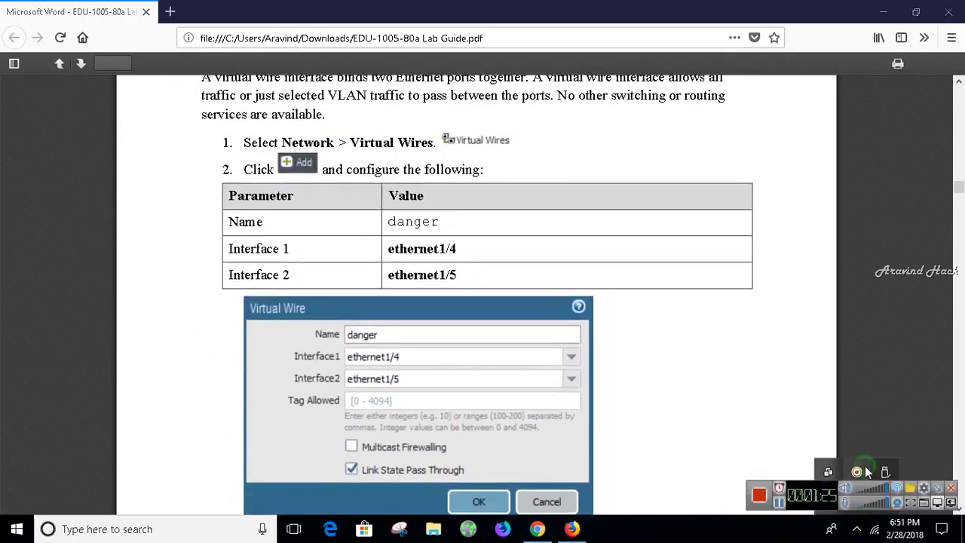
left_click(537, 529)
key("super")
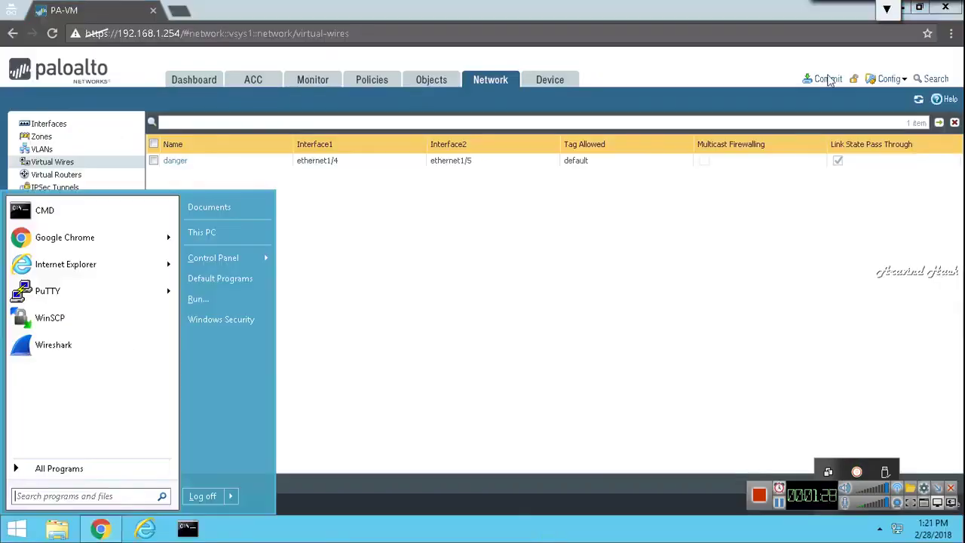
Commit all changes and dismiss the failed result: ethernet1/1 has no virtual router
left_click(829, 81)
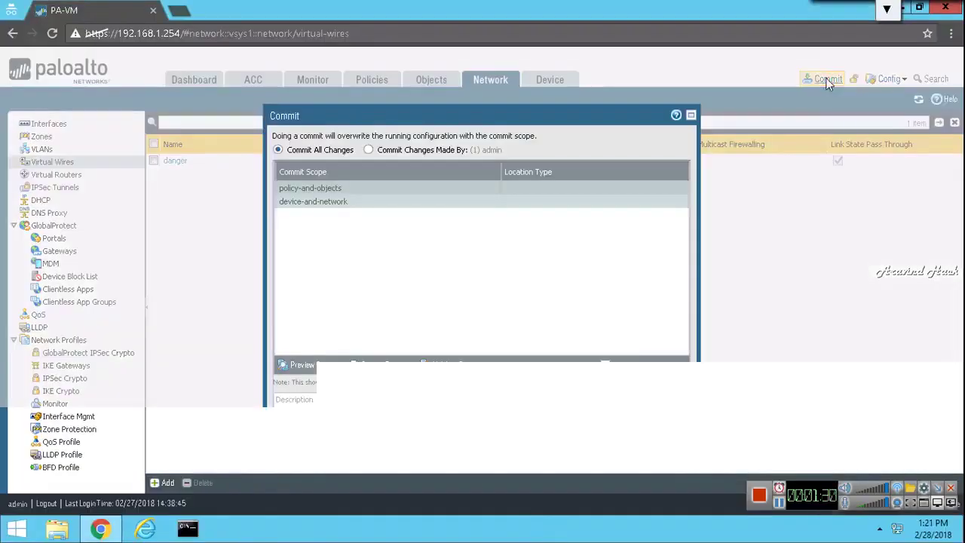
left_click(617, 445)
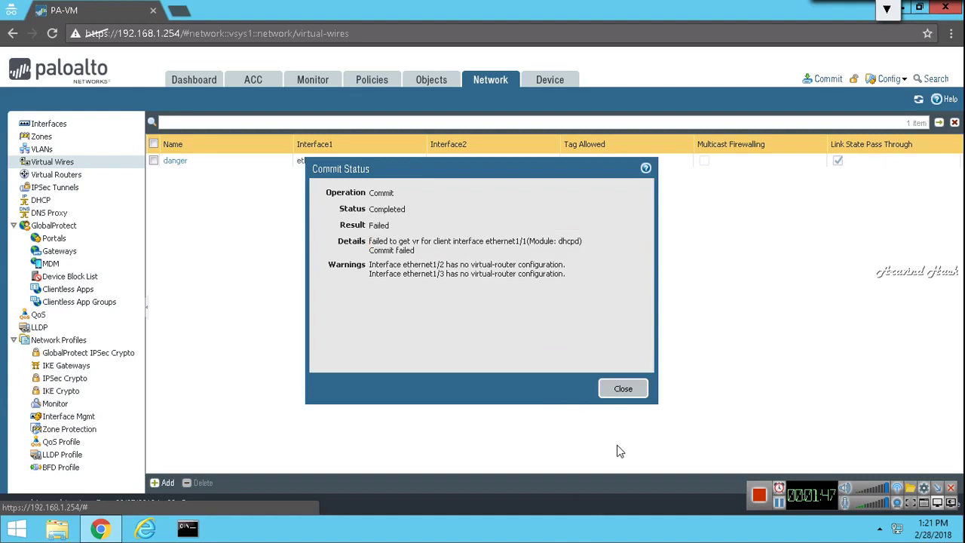
left_click(618, 388)
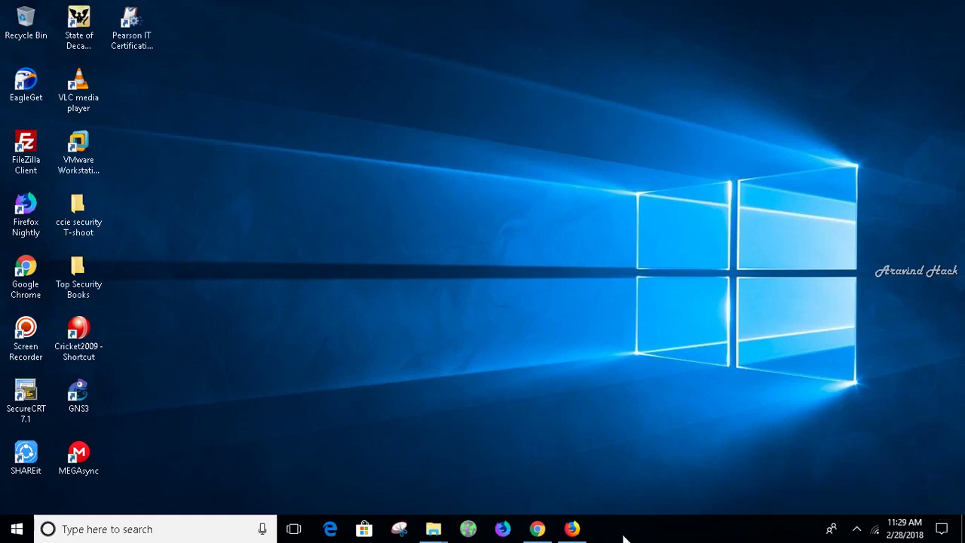
Bring the firewall browser forward and start a new profile under Objects > Vulnerability Protection
left_click(538, 531)
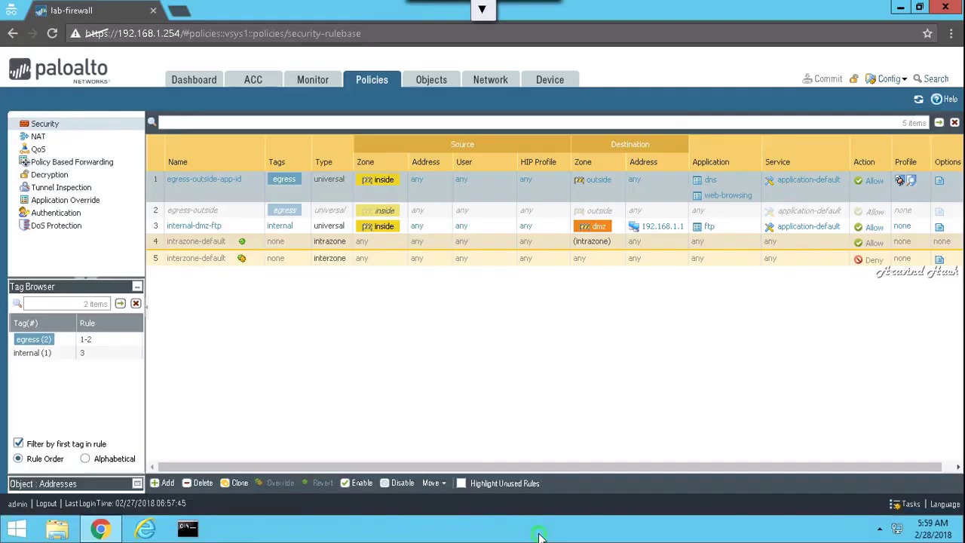
key("super")
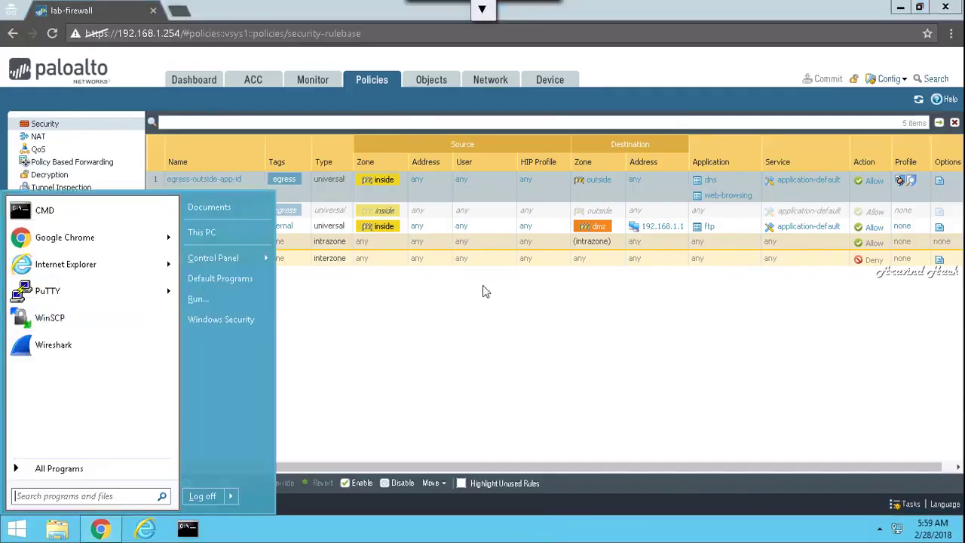
left_click(484, 289)
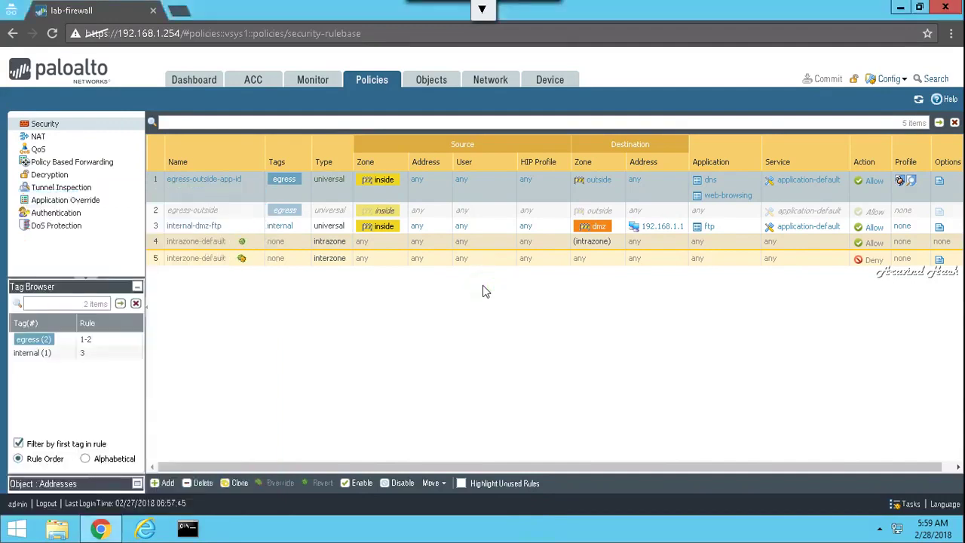
left_click(429, 80)
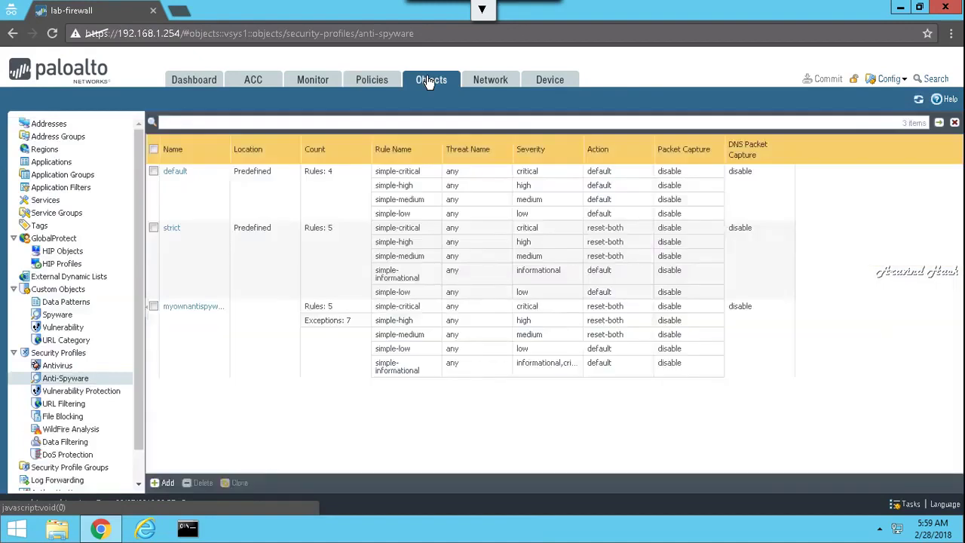
left_click(94, 393)
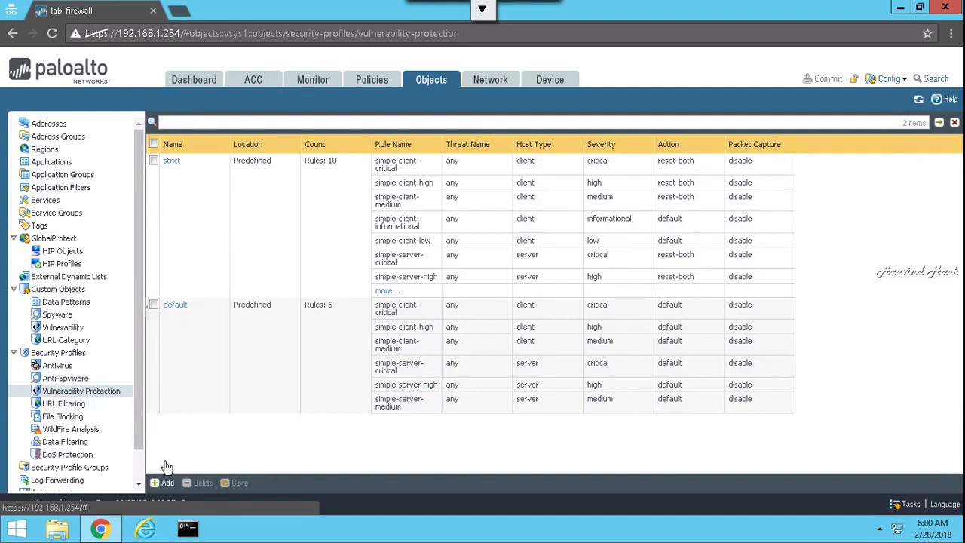
left_click(167, 482)
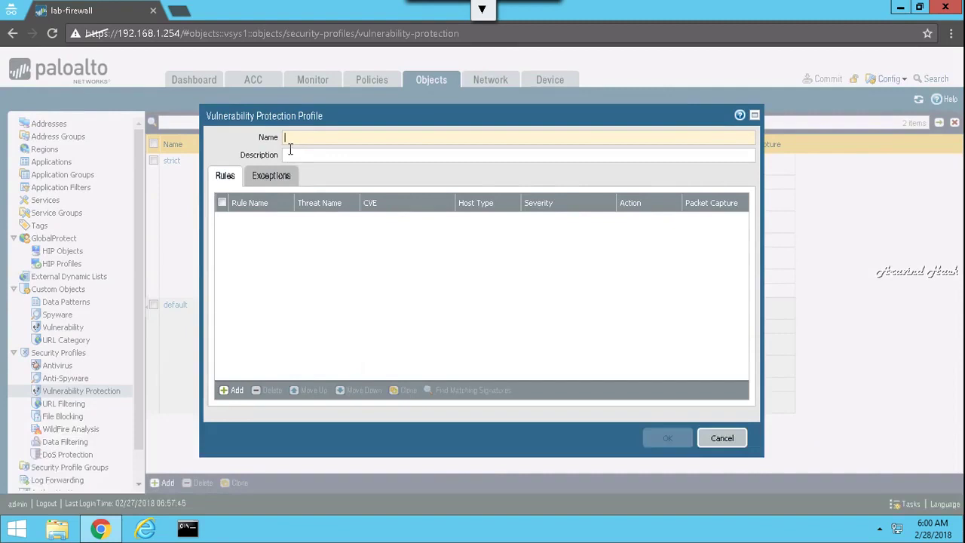
Name the new profile my-vpp and start adding its first rule
type("my")
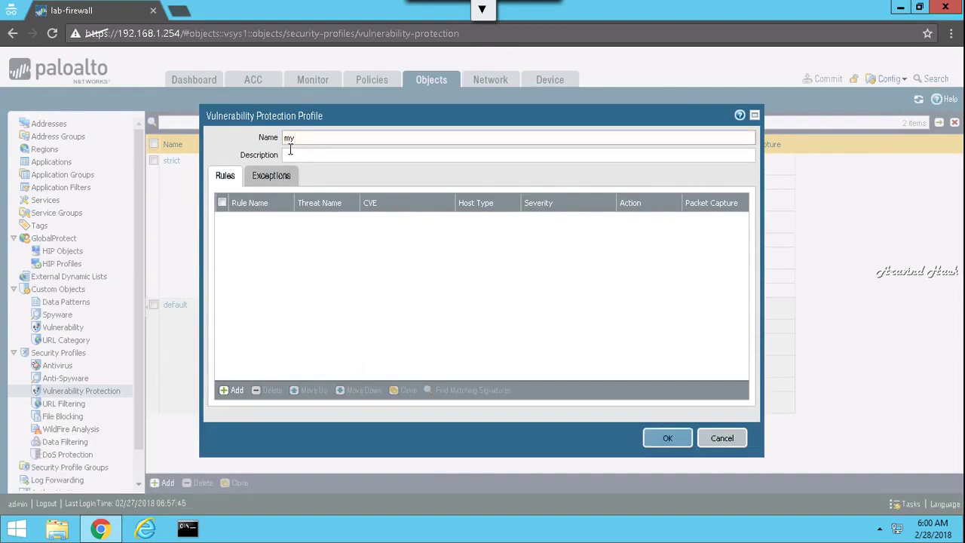
type("-vpp")
left_click(238, 398)
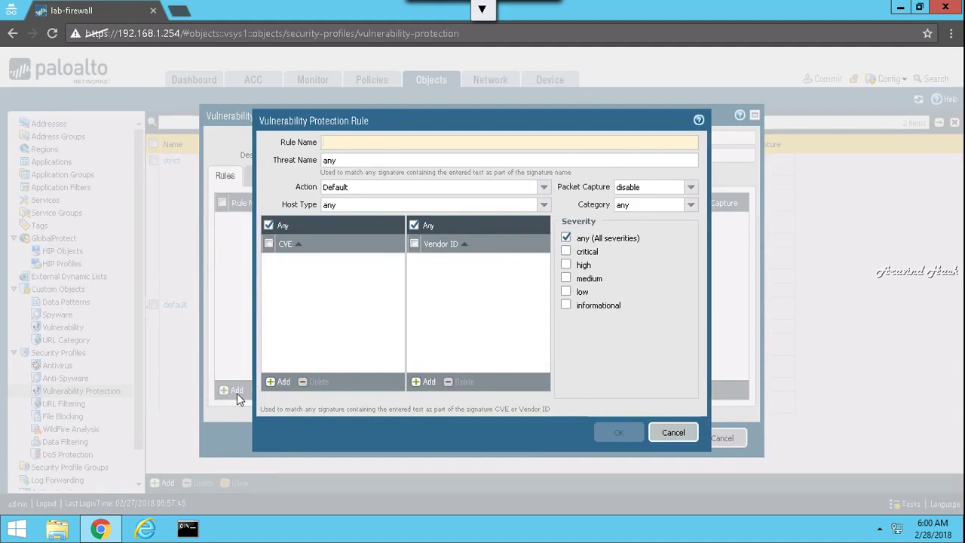
Add rule myvuln with action Alert to my-vpp and save the profile
type("m")
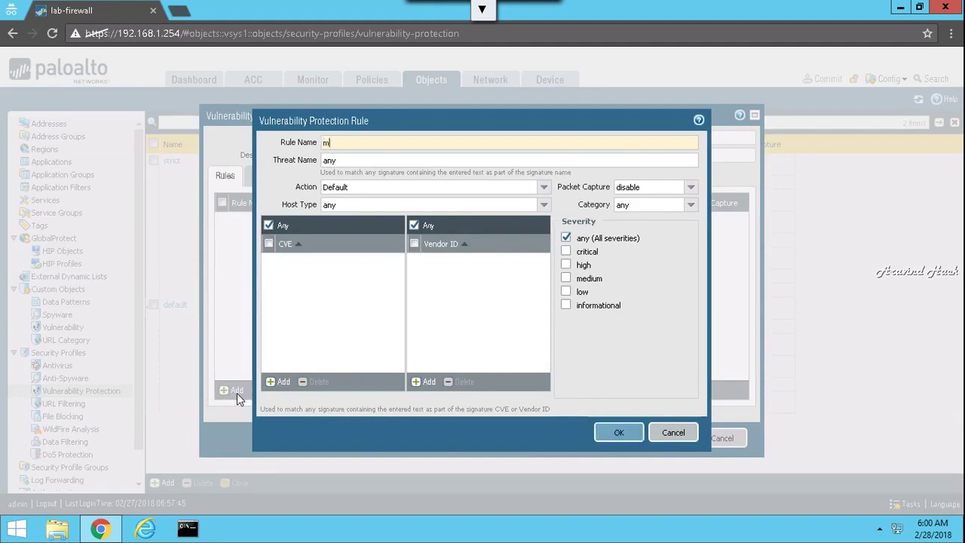
type("yv")
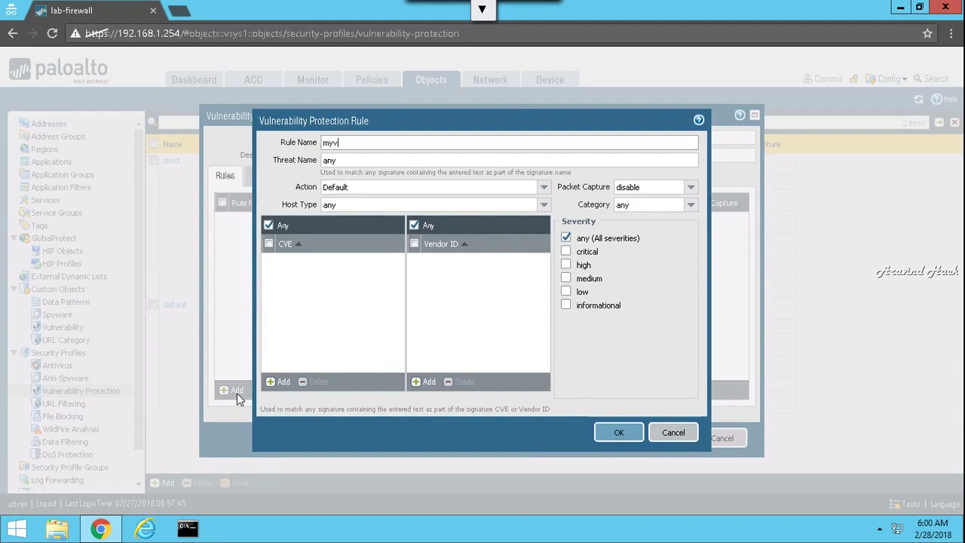
type("uln")
left_click(604, 435)
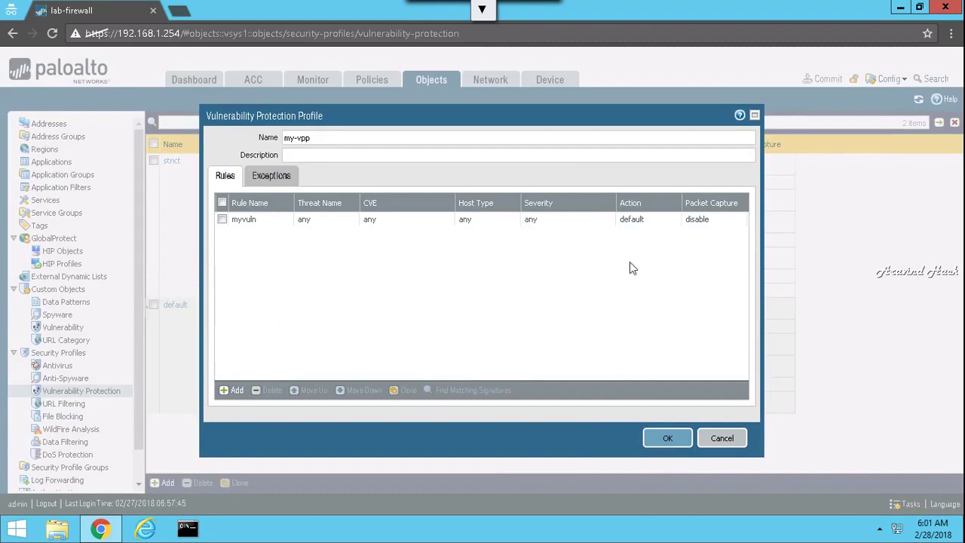
left_click(632, 219)
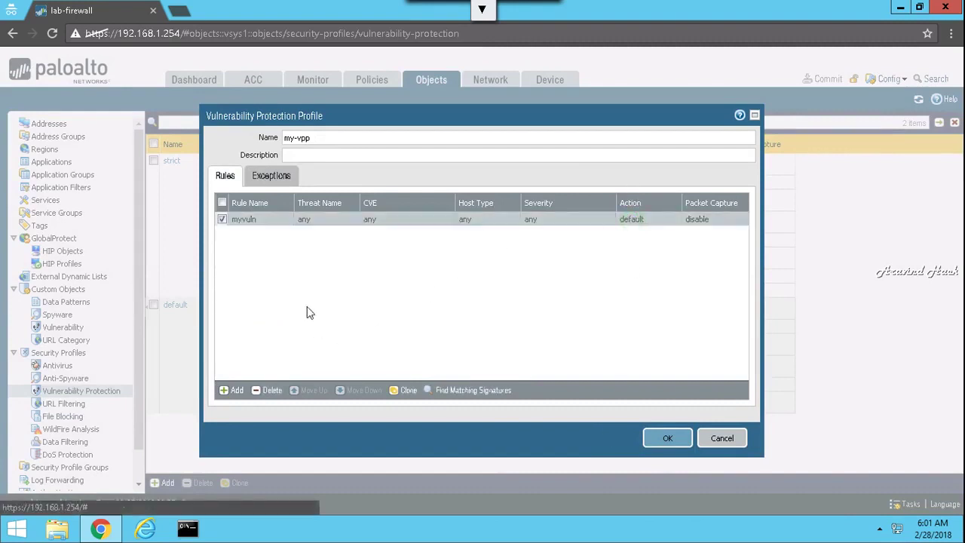
left_click(243, 225)
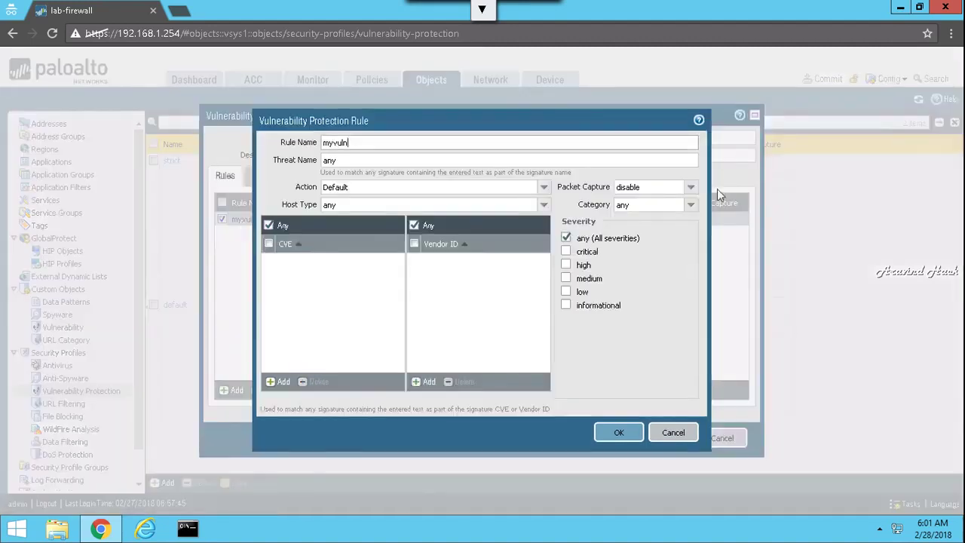
left_click(544, 187)
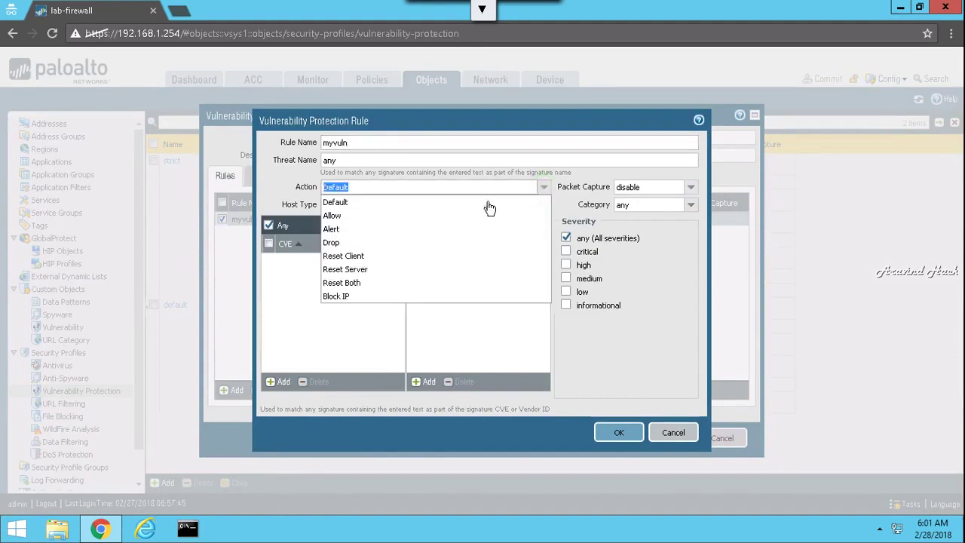
left_click(352, 231)
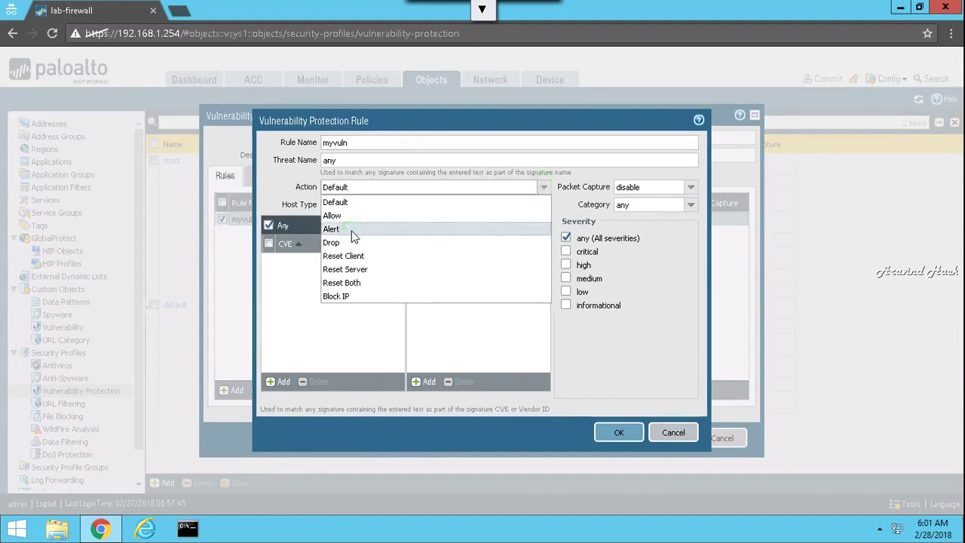
left_click(617, 434)
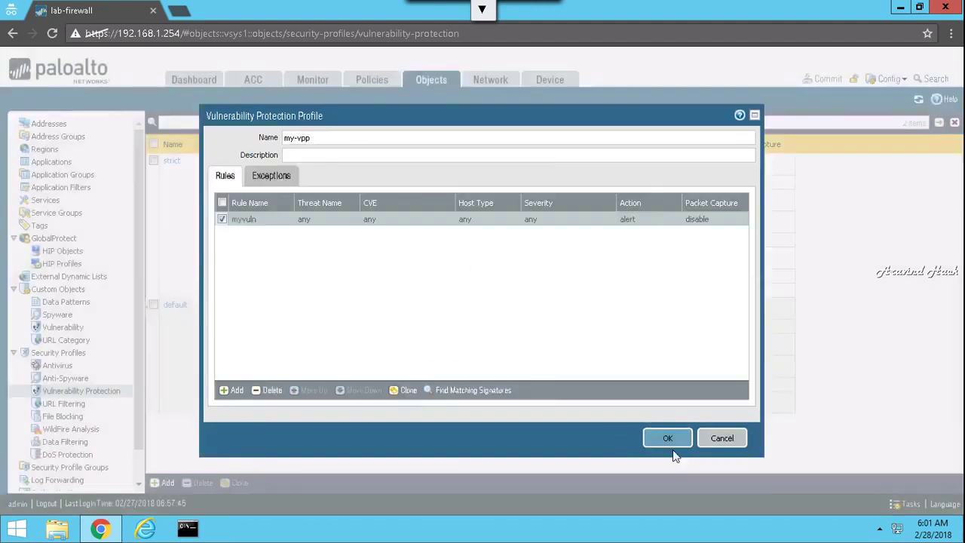
left_click(669, 440)
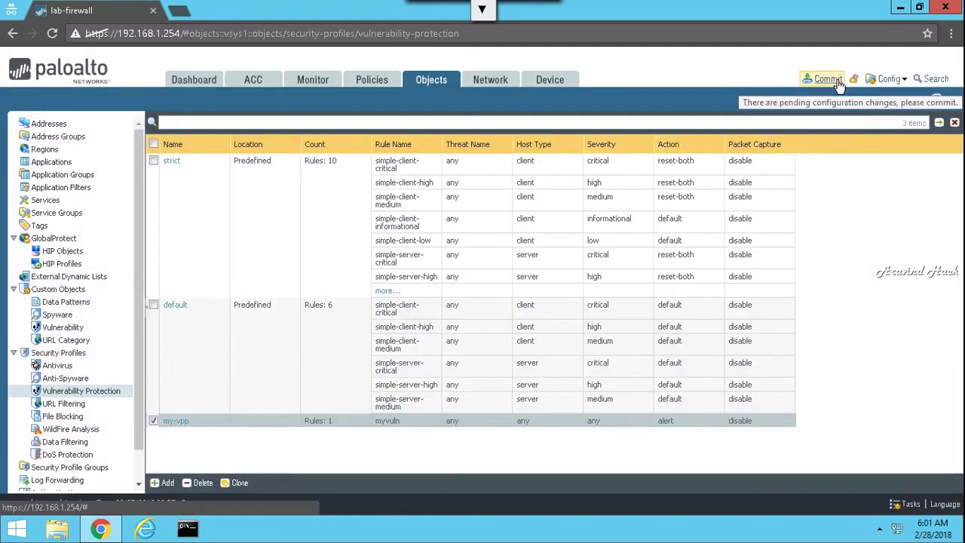
Commit the configuration containing my-vpp and close the successful commit status report
left_click(835, 81)
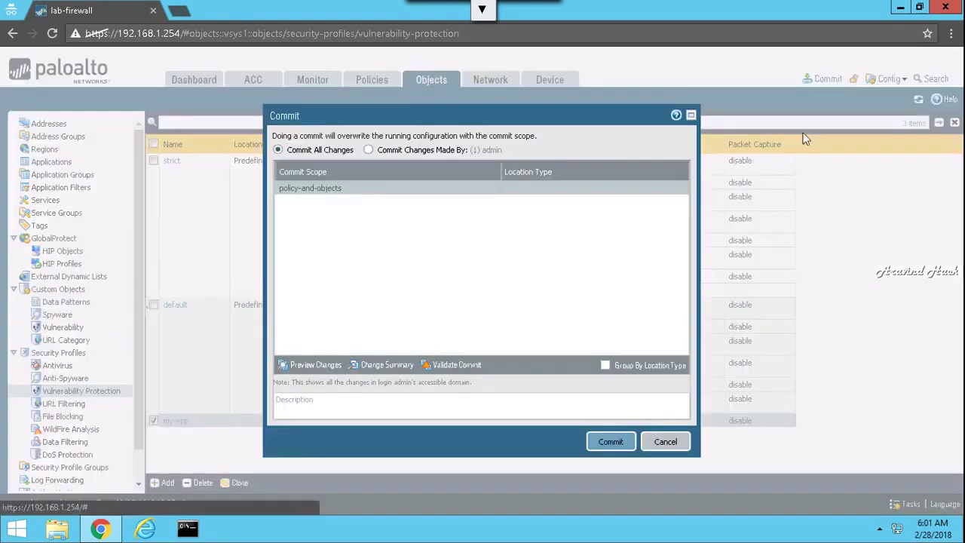
left_click(613, 442)
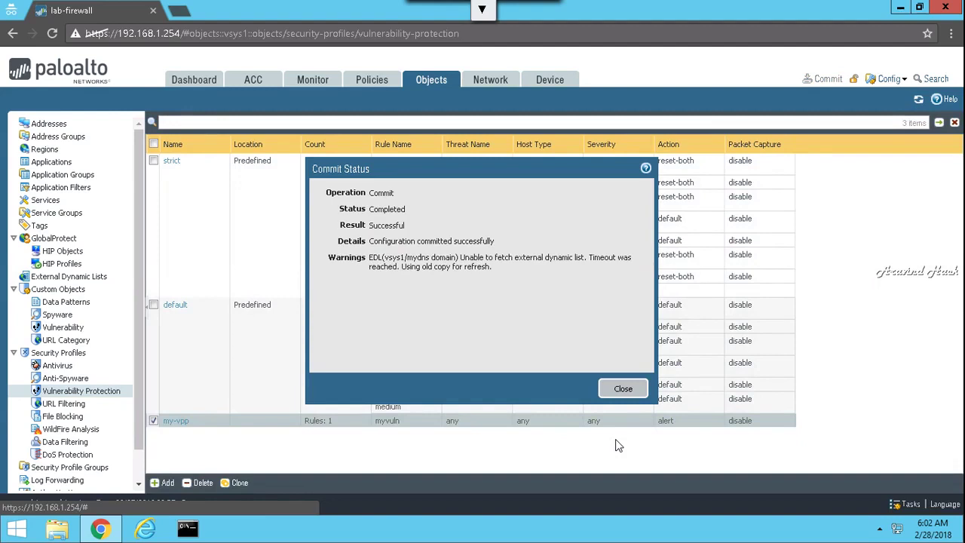
left_click(623, 389)
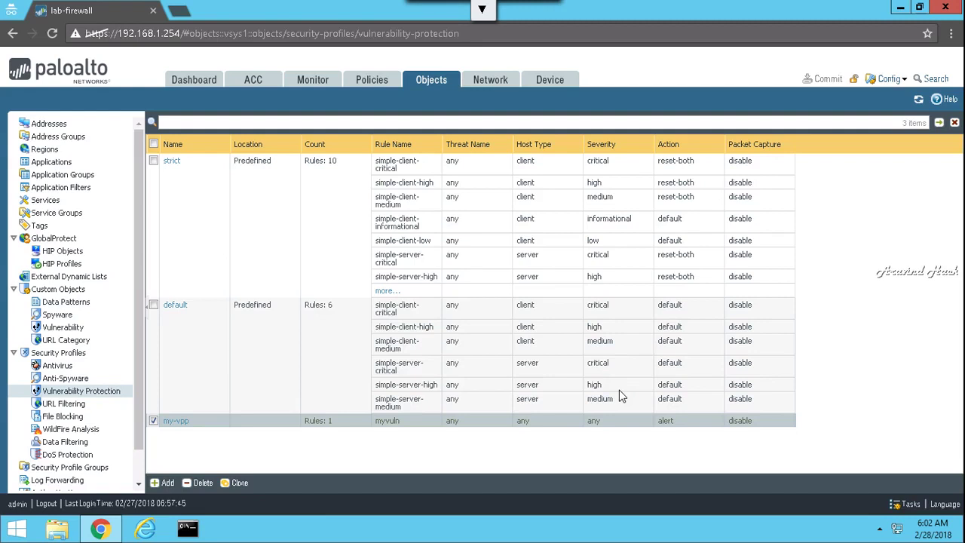
Assign my-vpp as the Vulnerability Protection profile of the internal-dmz-ftp security rule
left_click(373, 83)
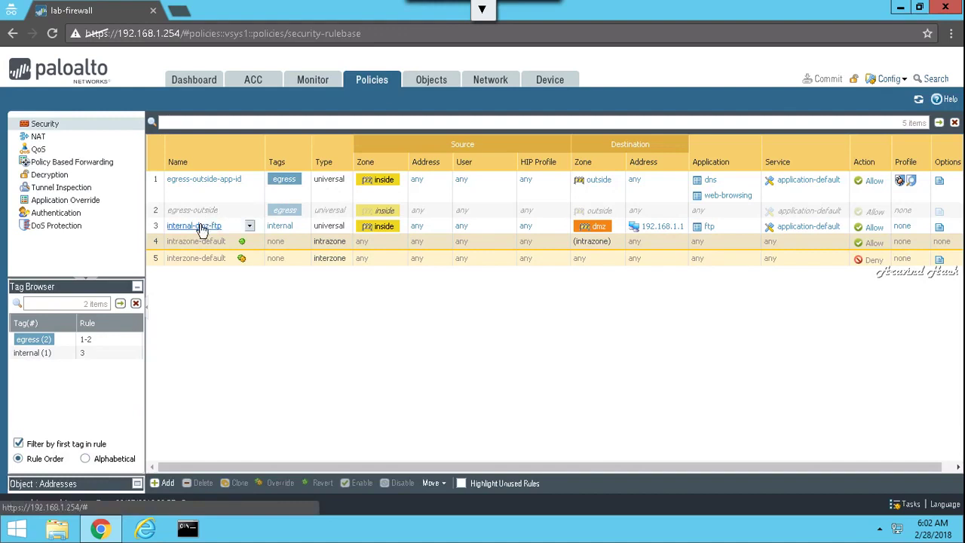
left_click(202, 229)
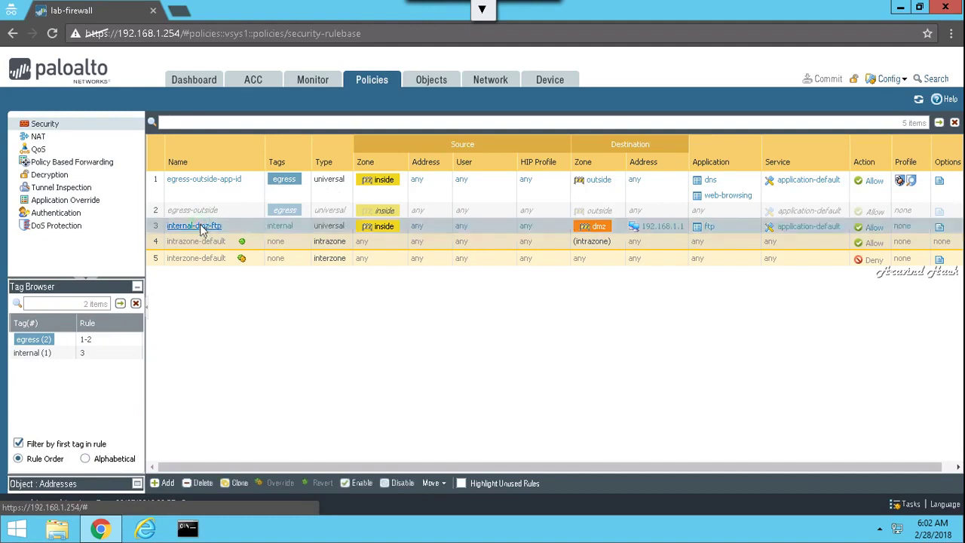
left_click(200, 226)
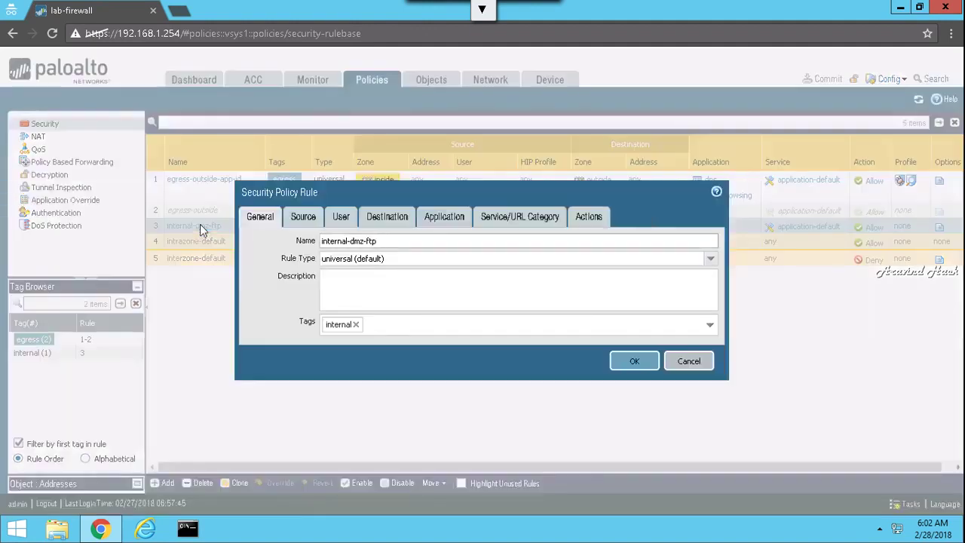
left_click(597, 217)
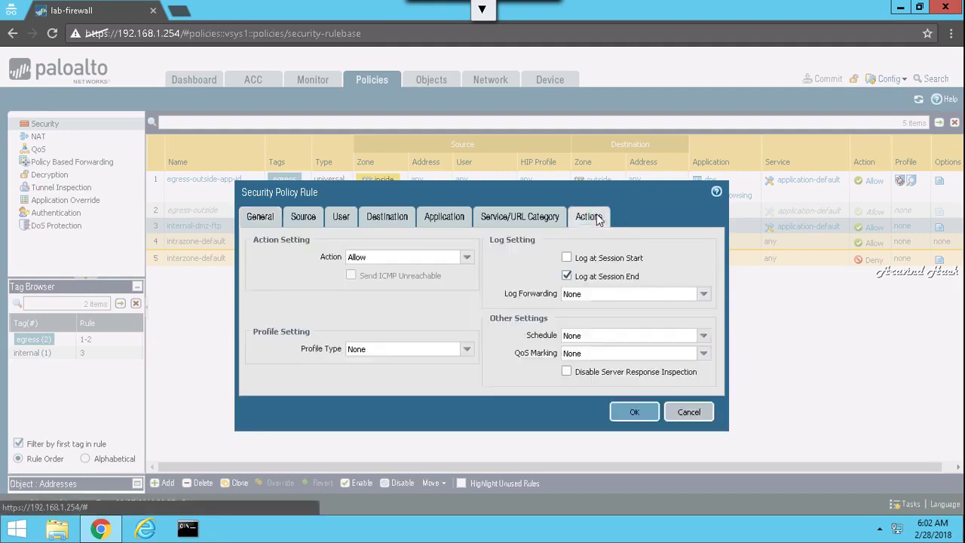
left_click(467, 349)
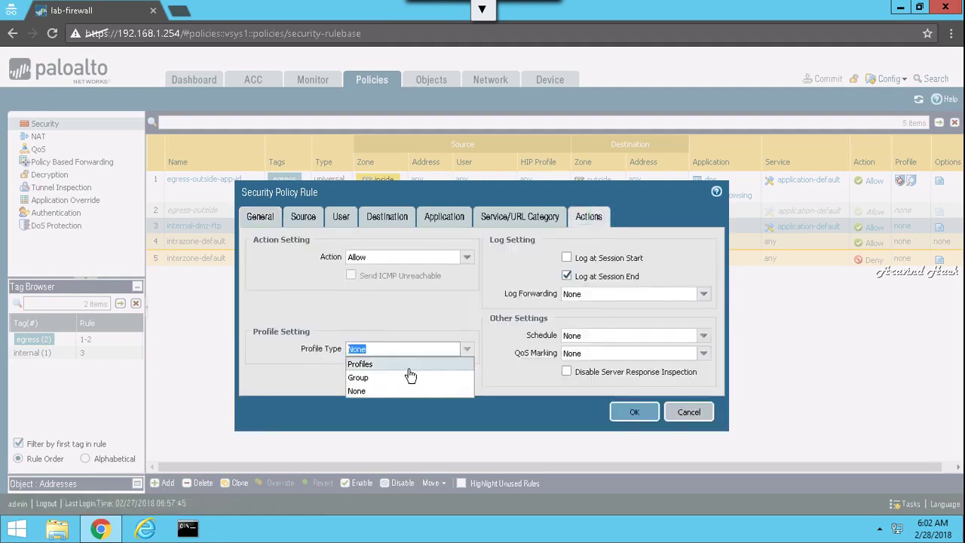
left_click(410, 365)
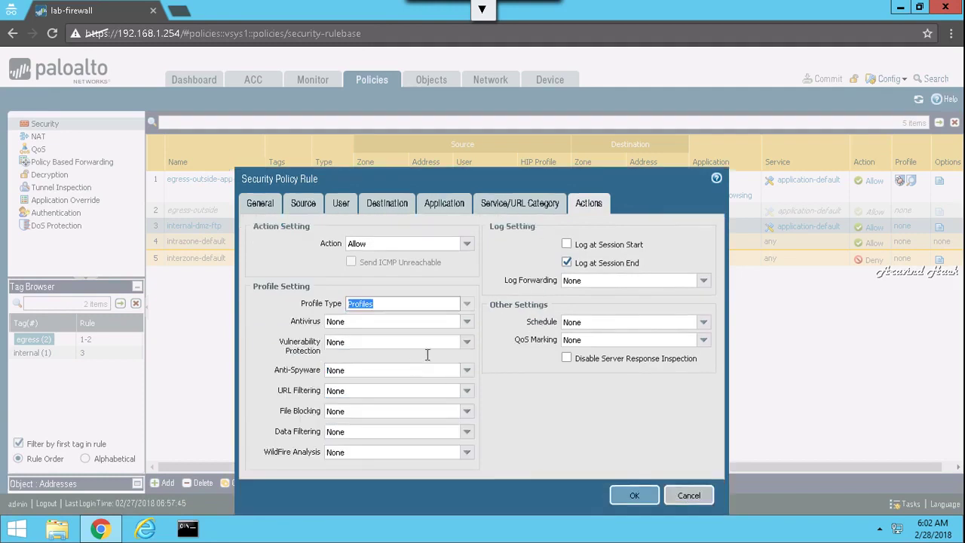
left_click(468, 343)
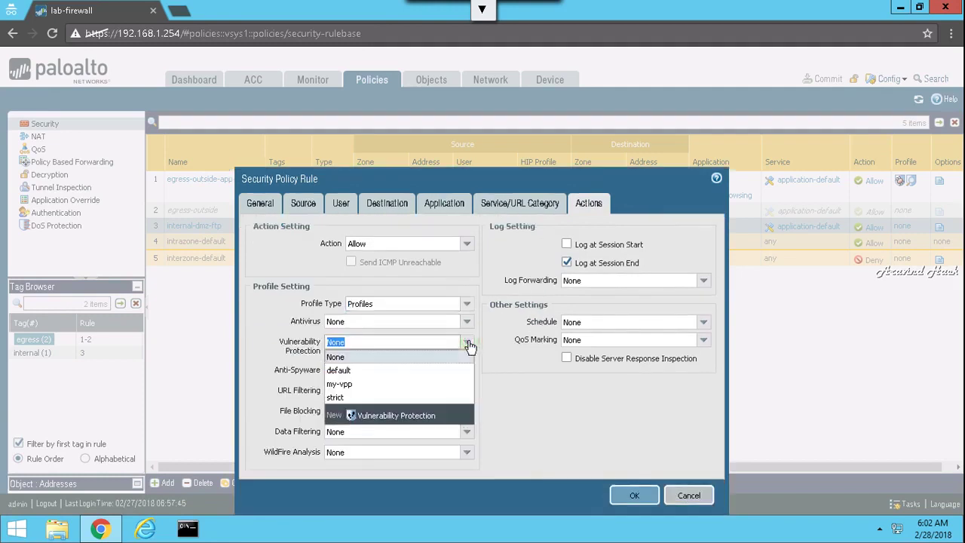
left_click(408, 386)
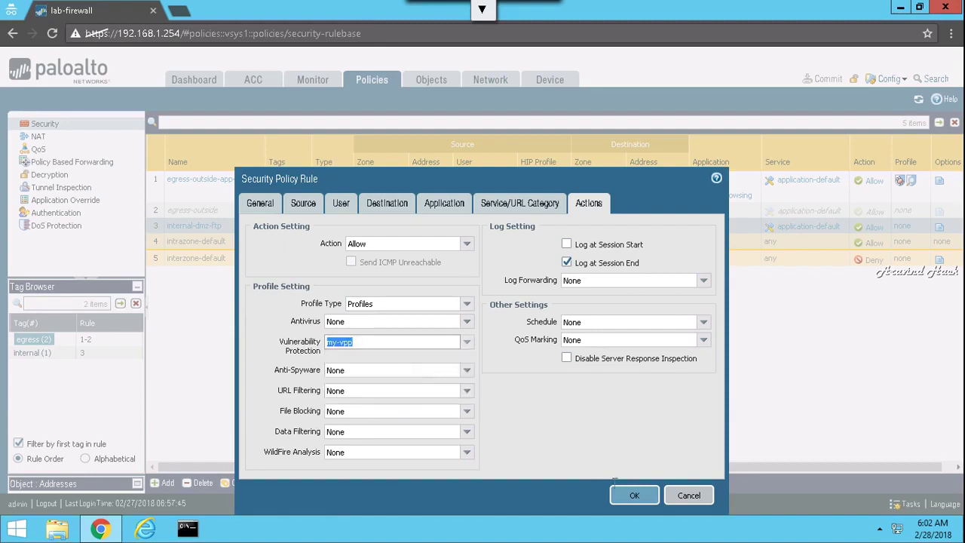
left_click(633, 498)
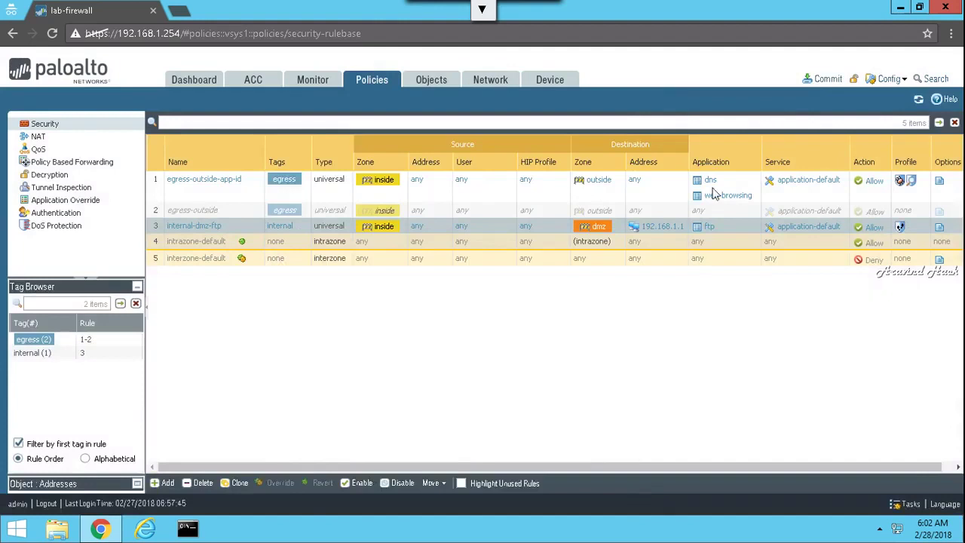
Commit the internal-dmz-ftp profile change and close the successful commit status report
left_click(826, 81)
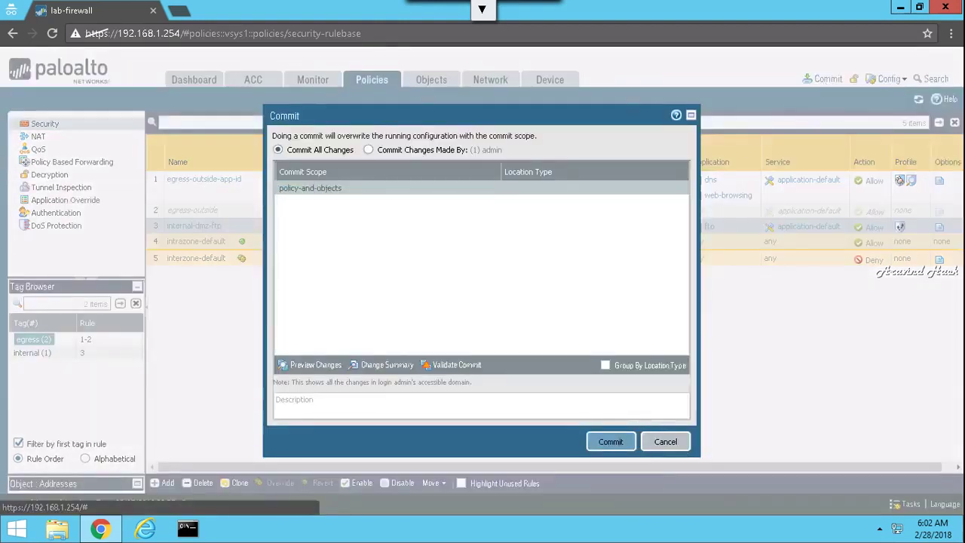
left_click(612, 442)
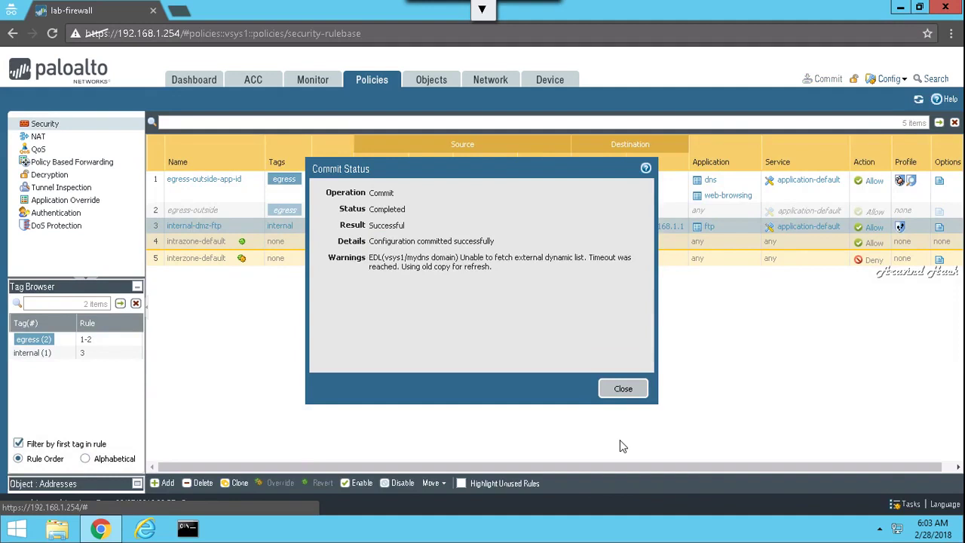
left_click(613, 390)
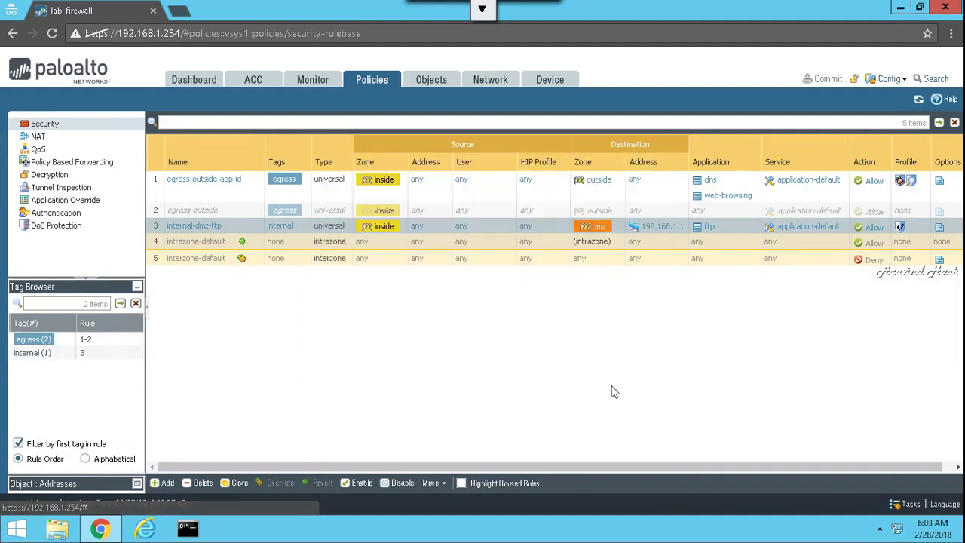
Minimize the firewall browser and open a Command Prompt console from the desktop
left_click(901, 9)
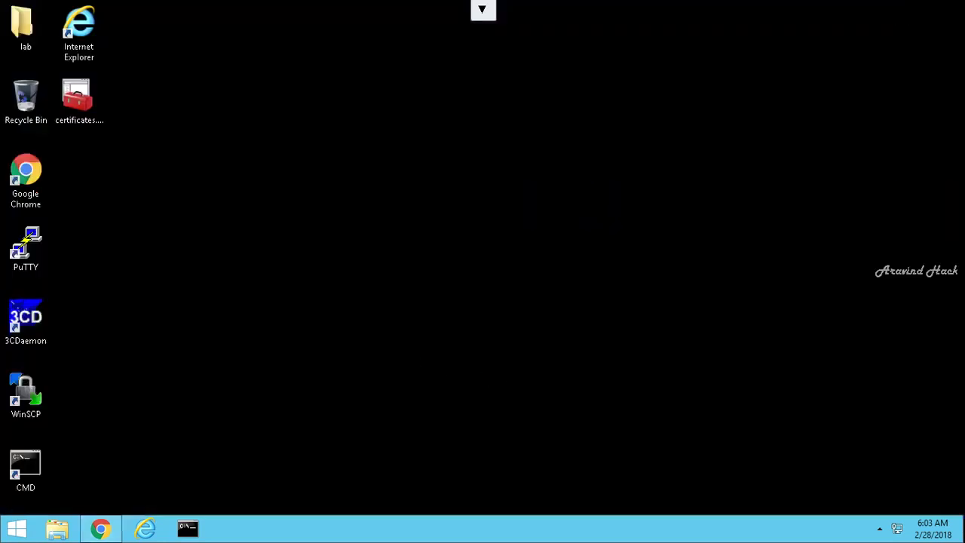
double_click(33, 468)
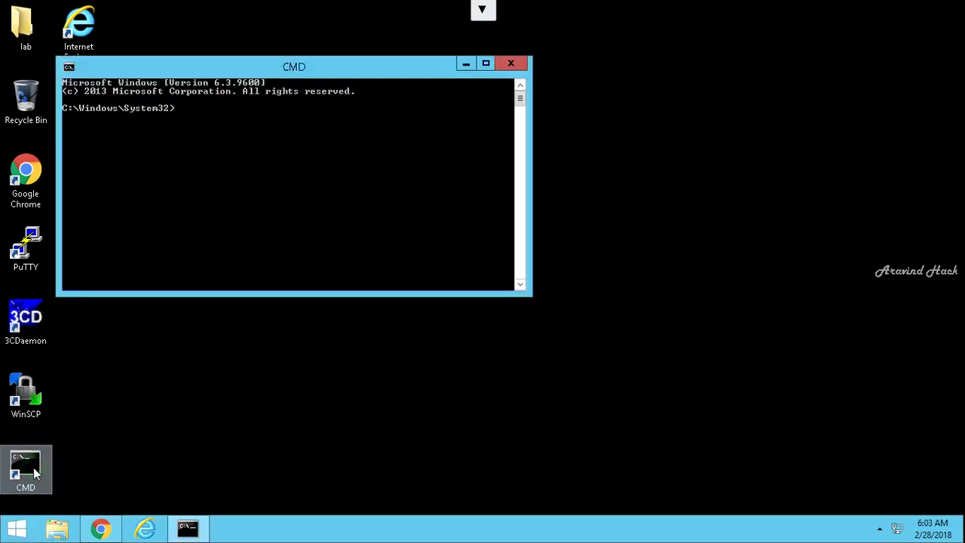
type("cd n")
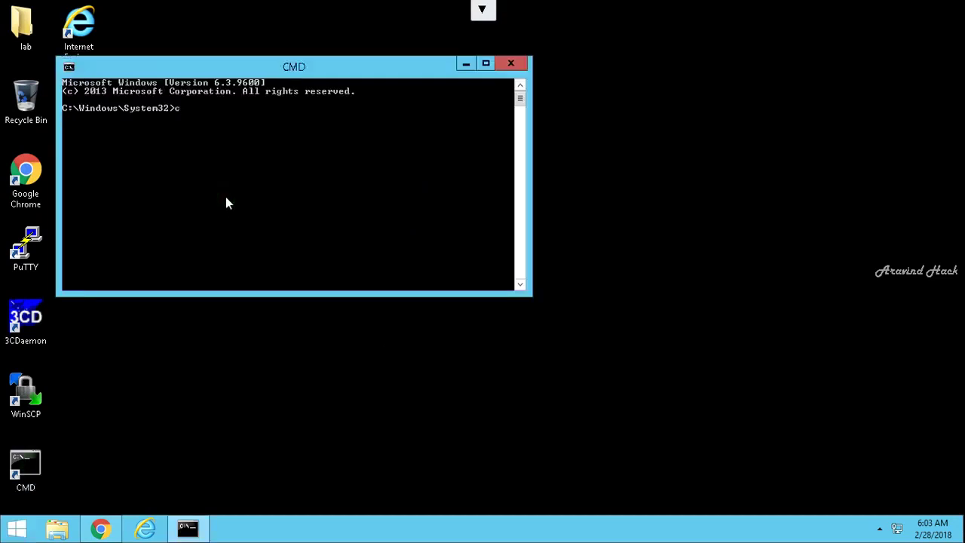
key("BackSpace")
key("BackSpace")
key("BackSpace")
key("BackSpace")
type("cd pro")
key("BackSpace")
key("BackSpace")
key("BackSpace")
key("BackSpace")
key("BackSpace")
key("BackSpace")
List the System32 directory with dir, then clear the screen with cls
type("dir")
key("Return")
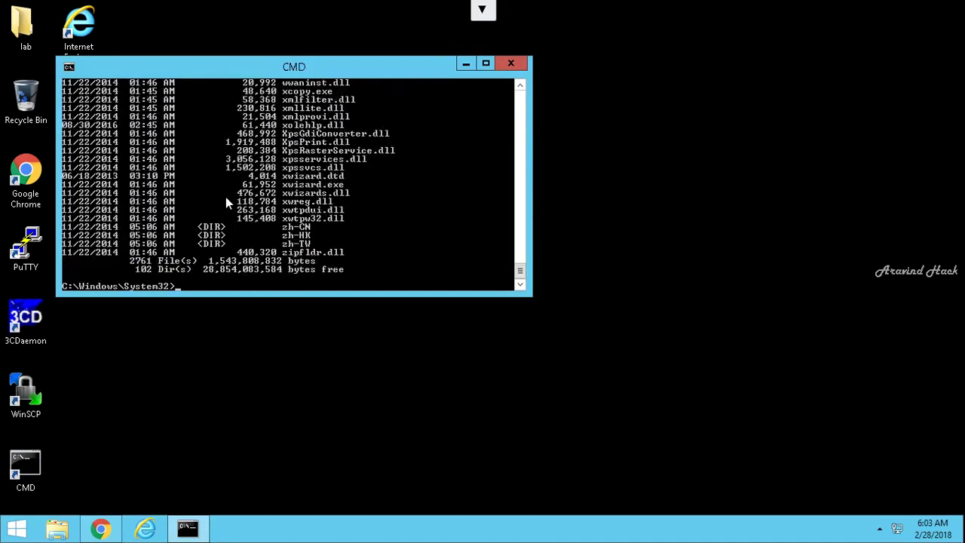
type("cls")
key("Return")
type("cd")
key("BackSpace")
key("BackSpace")
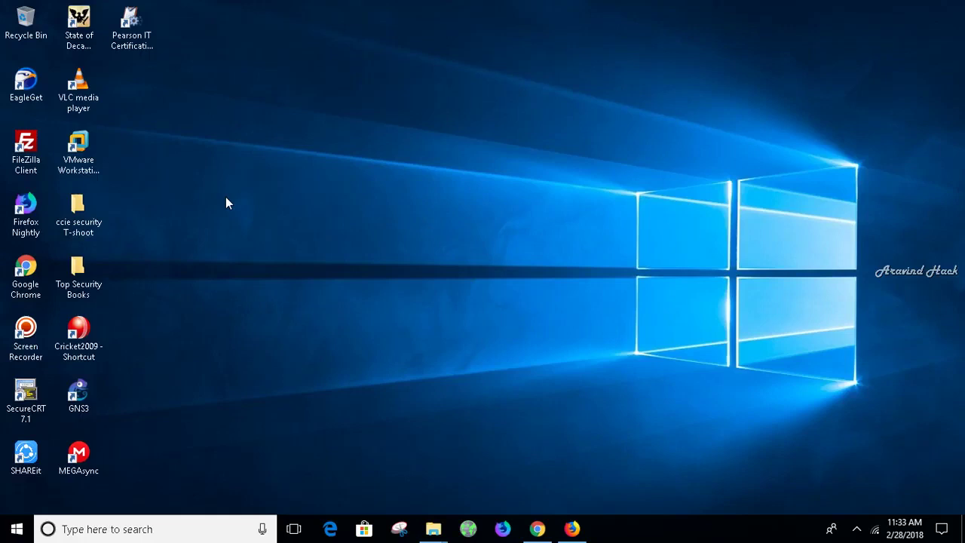
Return to the firewall interface and show the Vulnerability Protection profiles under Objects
left_click(857, 529)
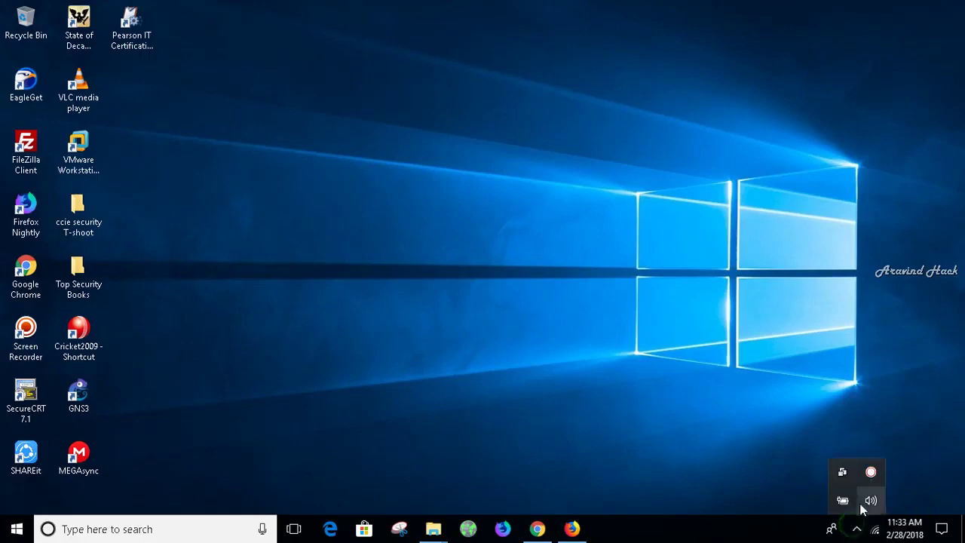
left_click(865, 474)
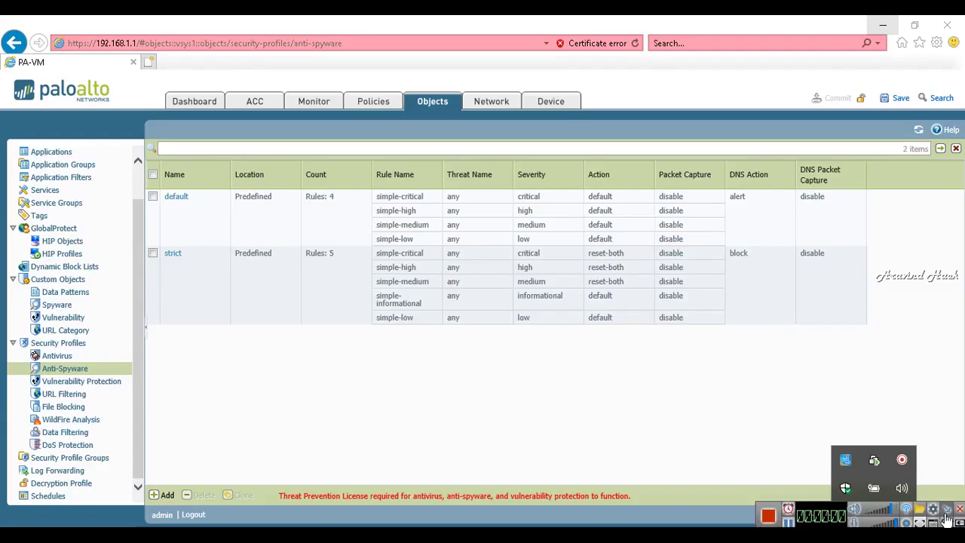
left_click(208, 109)
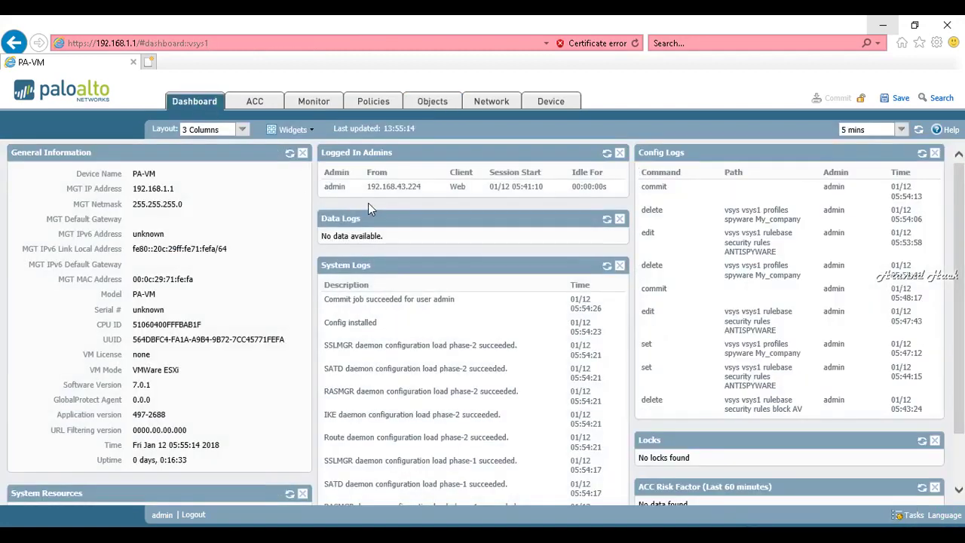
left_click(444, 111)
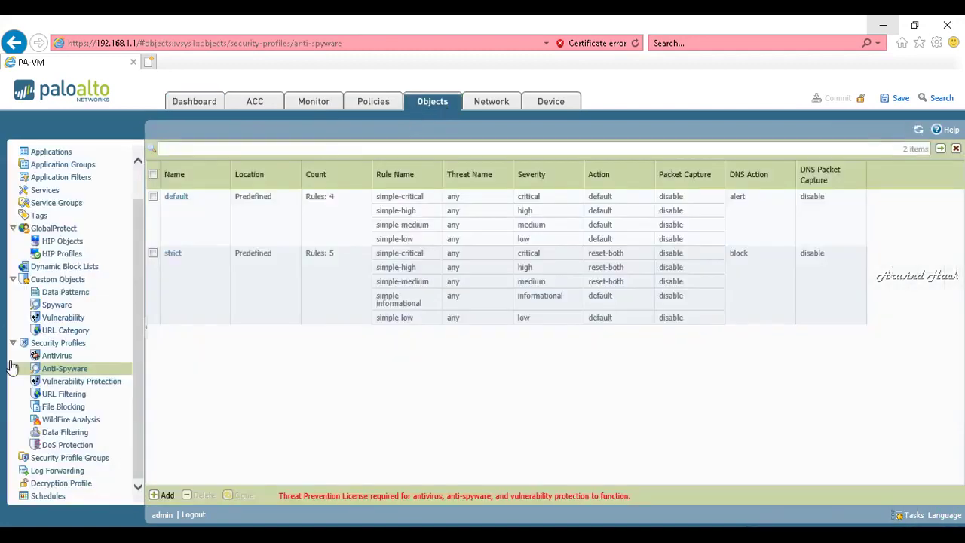
left_click(102, 386)
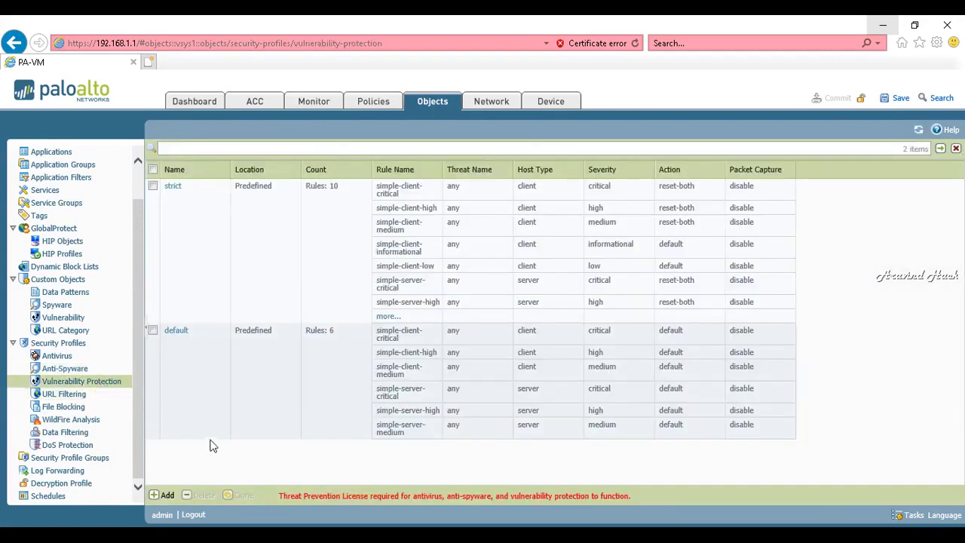
Inspect the predefined strict profile's rules and close it unchanged
left_click(172, 205)
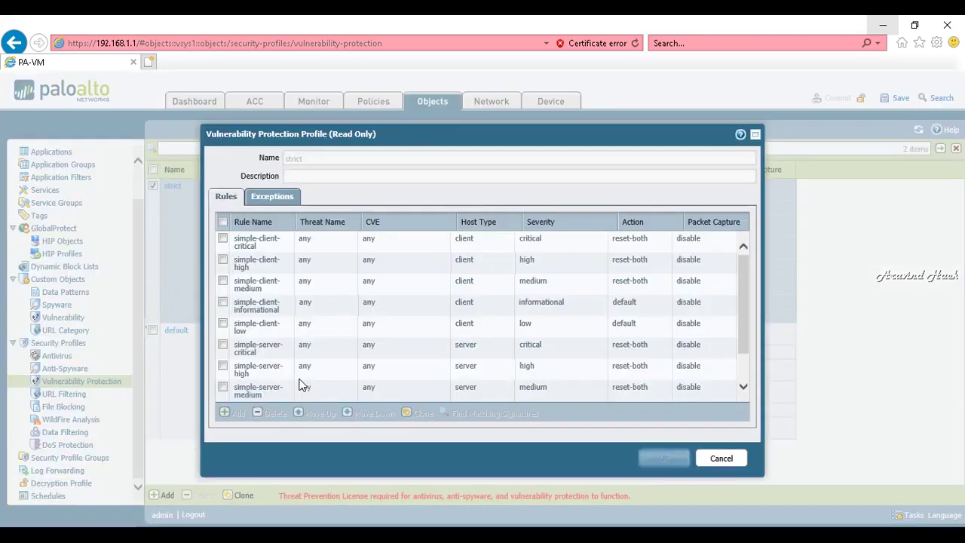
scroll(318, 377, "down", 1)
scroll(319, 378, "up", 1)
scroll(318, 381, "down", 1)
scroll(318, 386, "up", 1)
scroll(319, 388, "down", 1)
scroll(319, 390, "up", 1)
scroll(318, 395, "down", 2)
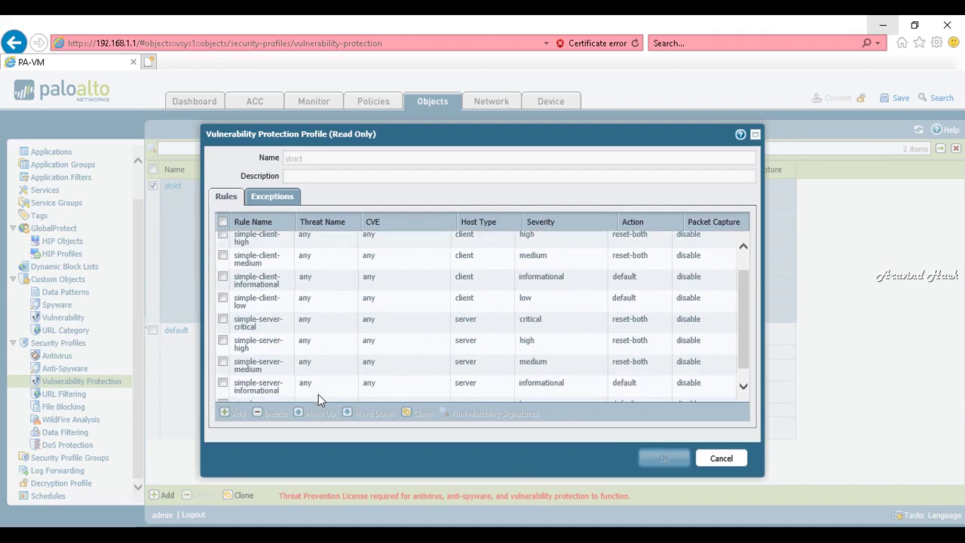
scroll(318, 399, "up", 1)
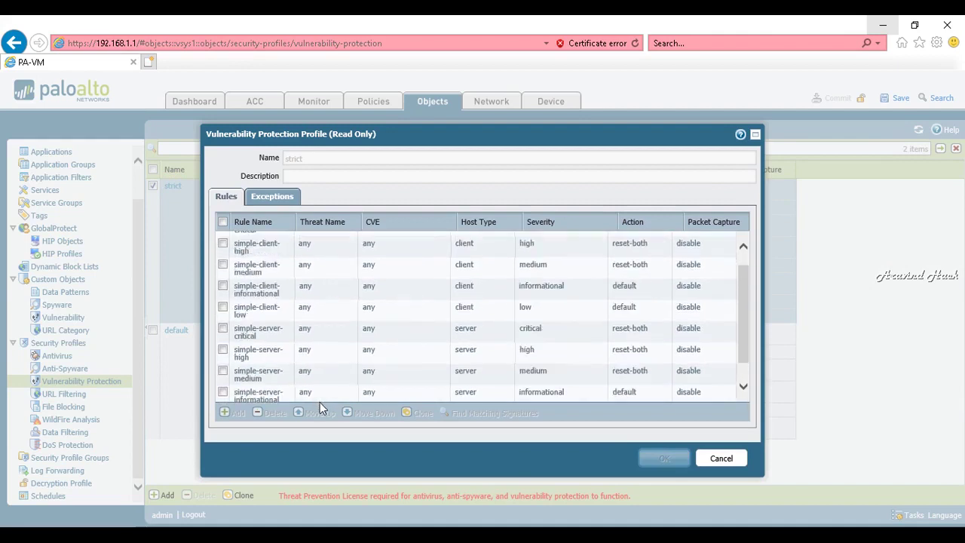
left_click(720, 458)
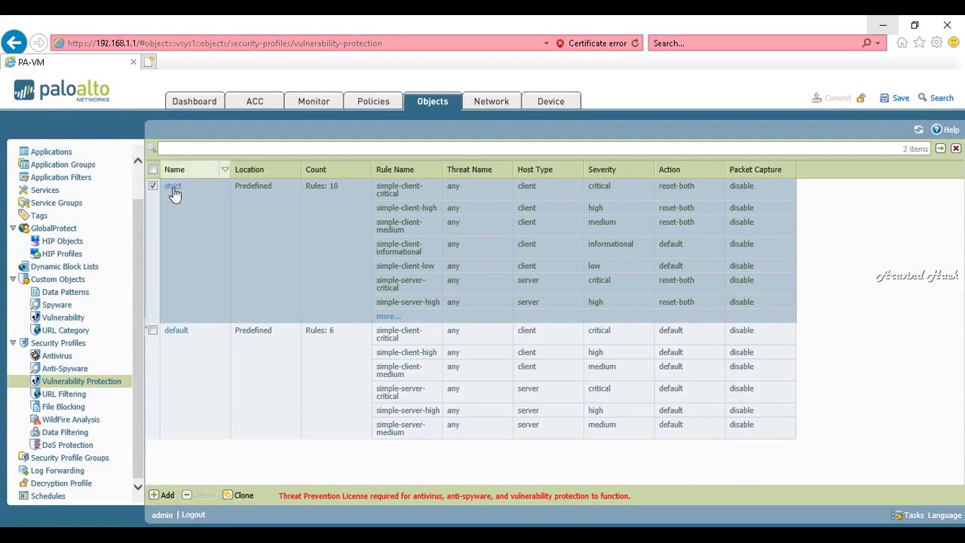
left_click(153, 186)
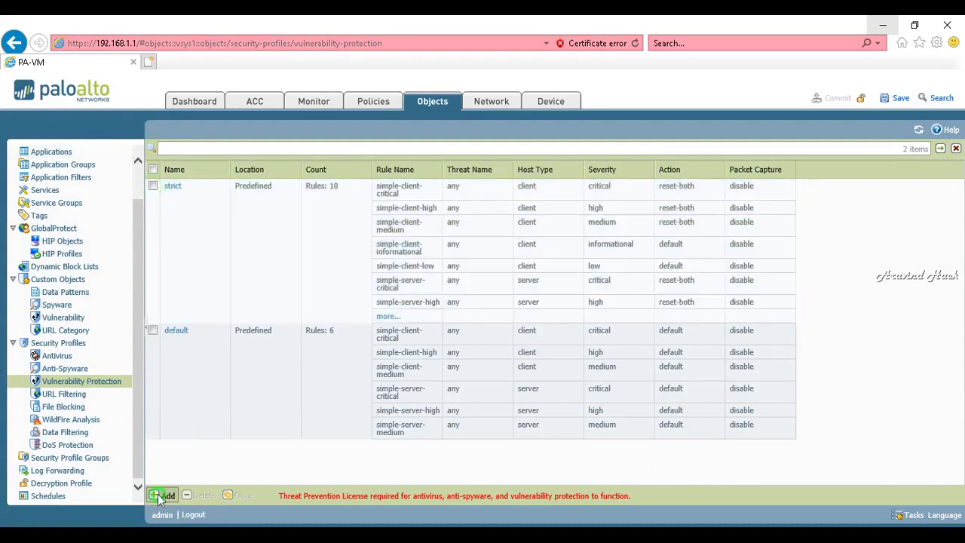
Create a vulnerability profile named My_Company and begin its first rule
left_click(160, 496)
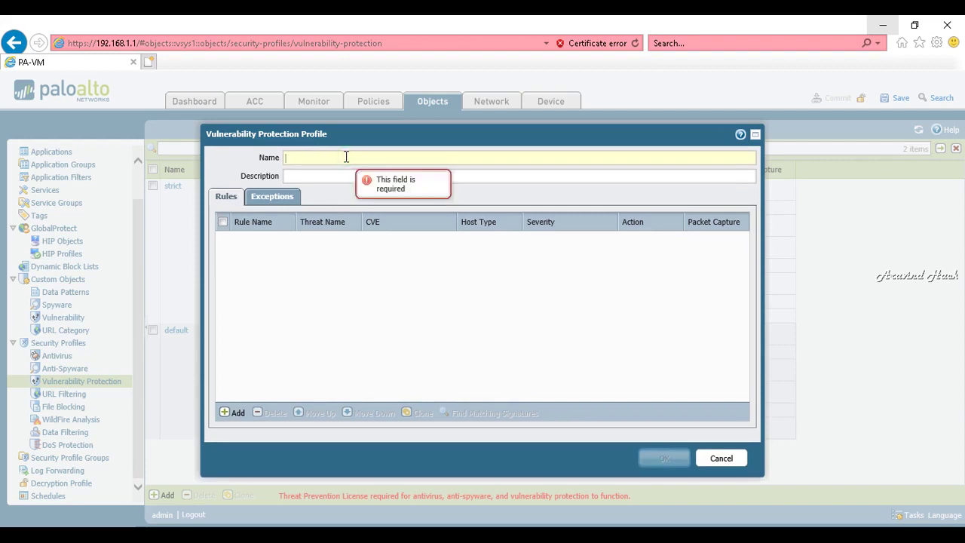
type("Com")
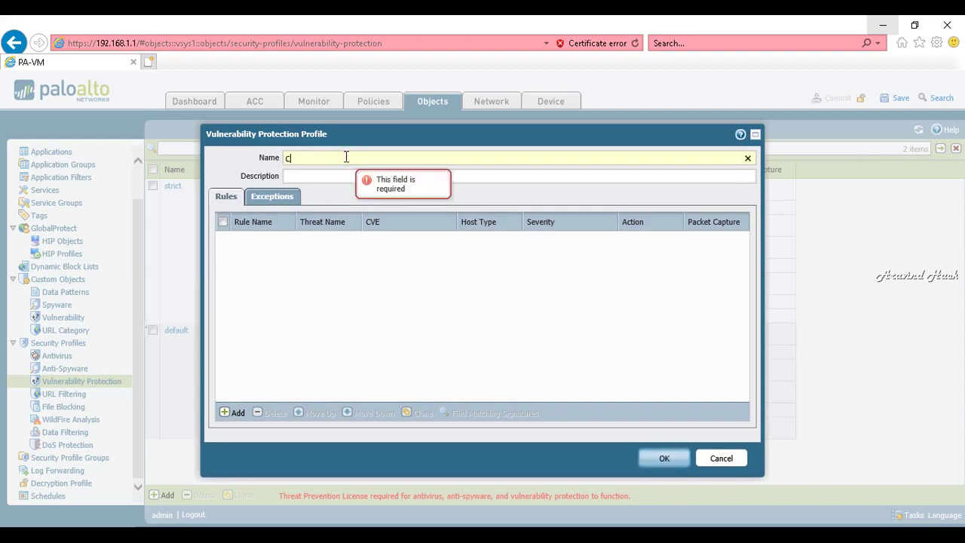
key("BackSpace")
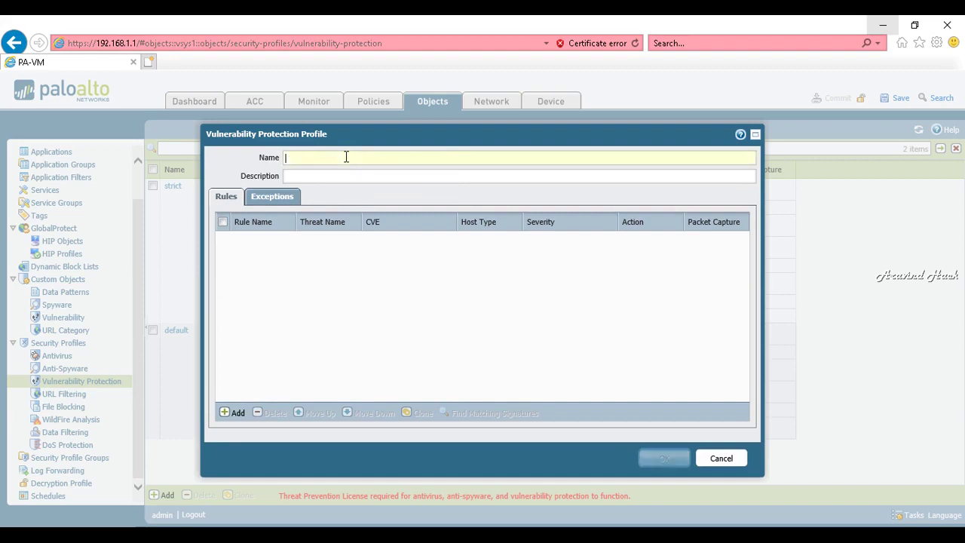
type("My_Com")
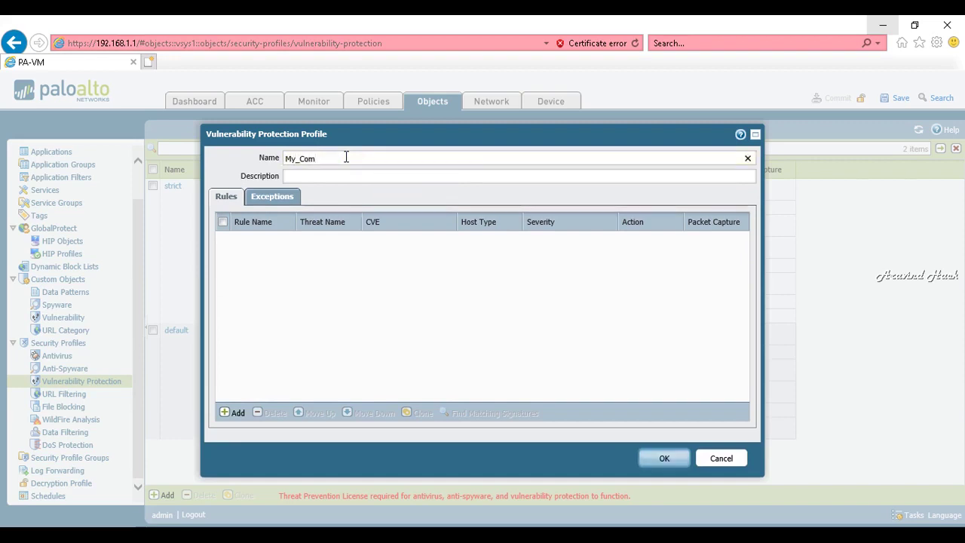
type("pany")
left_click(239, 413)
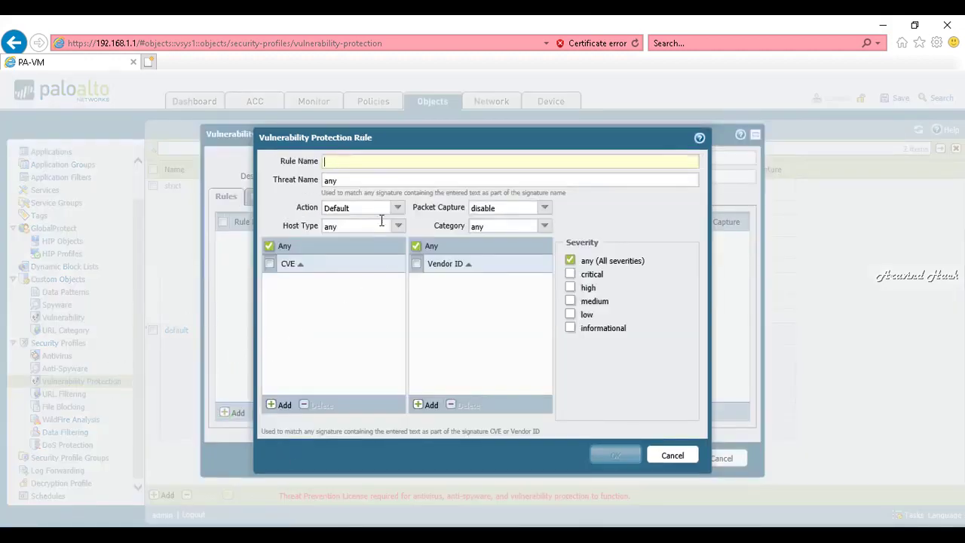
Name the rule windows, with action reset-both, applied to client hosts
mouse_move(370, 165)
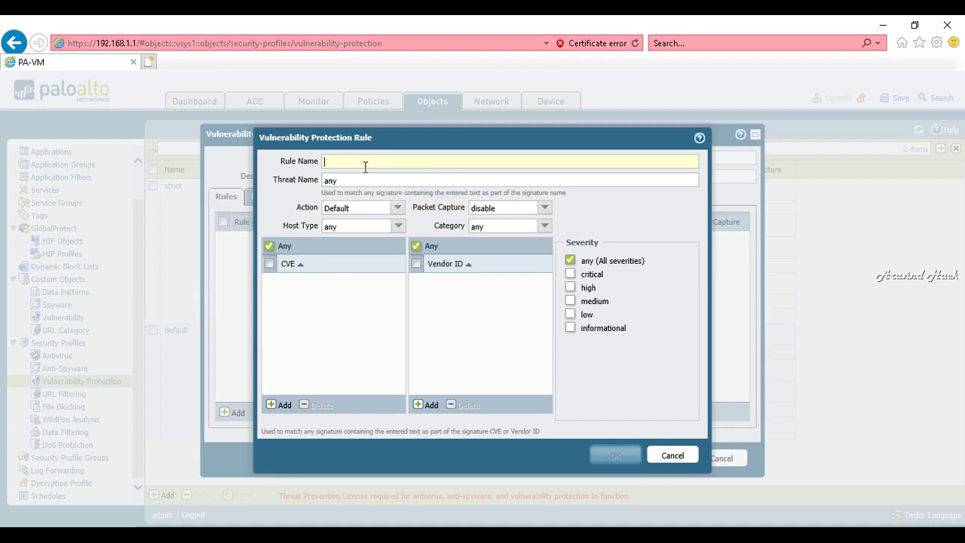
type("wibn")
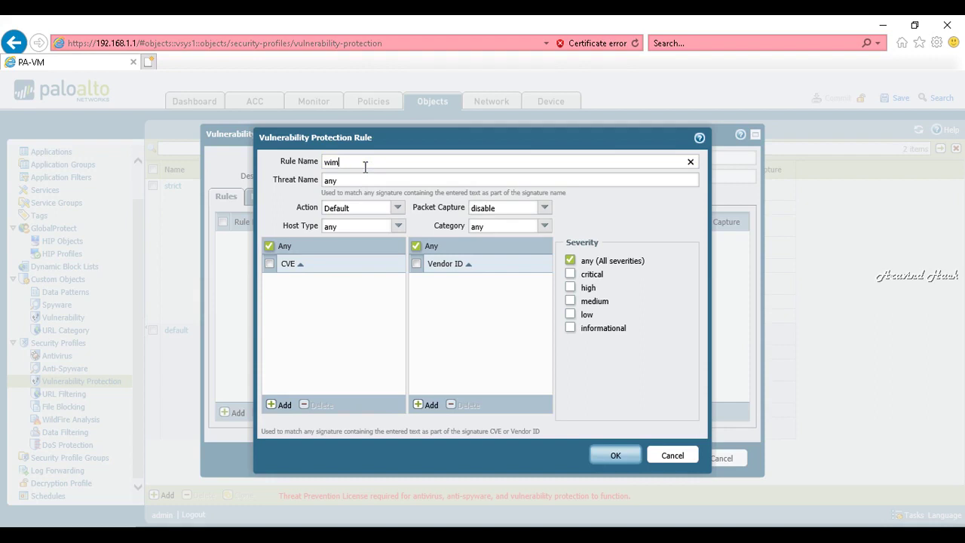
key("BackSpace")
key("BackSpace")
type("ndow")
left_click(398, 209)
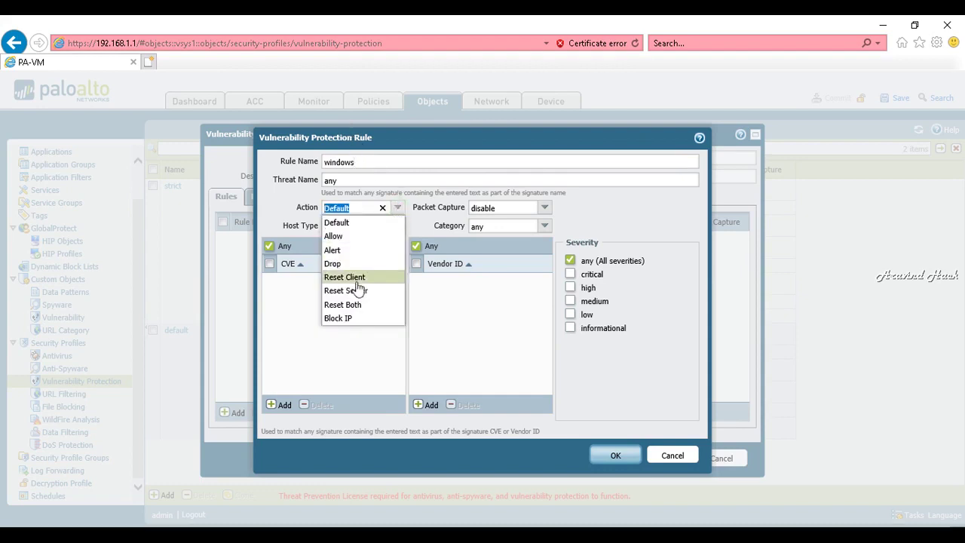
left_click(359, 304)
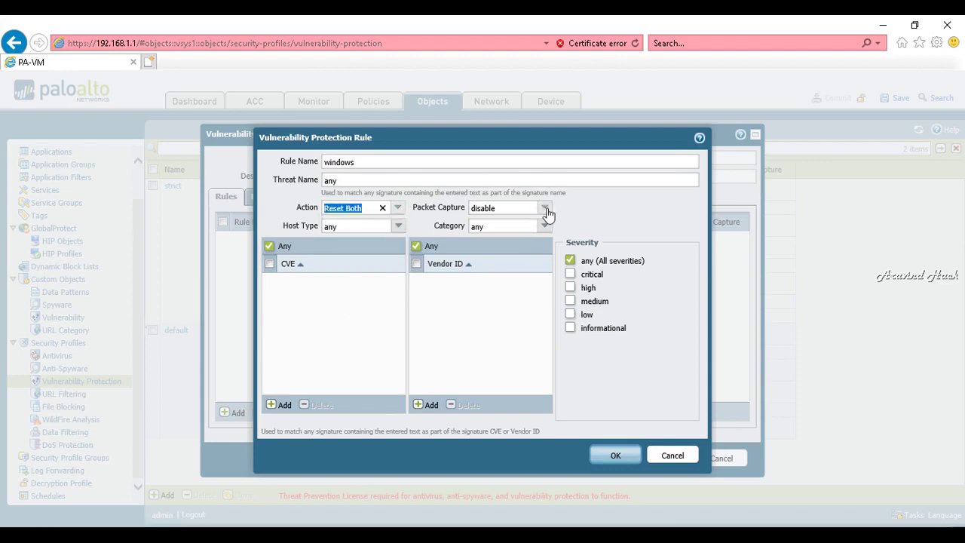
left_click(397, 225)
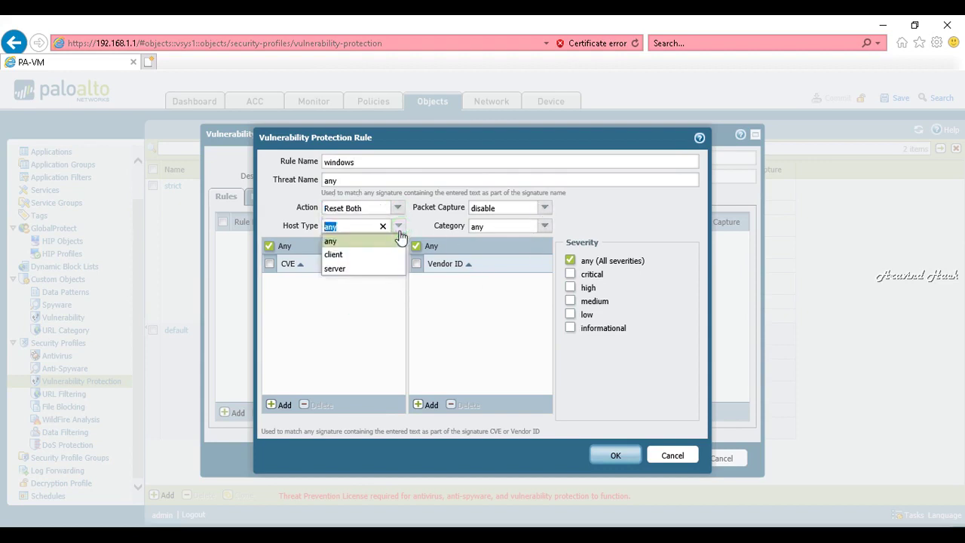
left_click(377, 257)
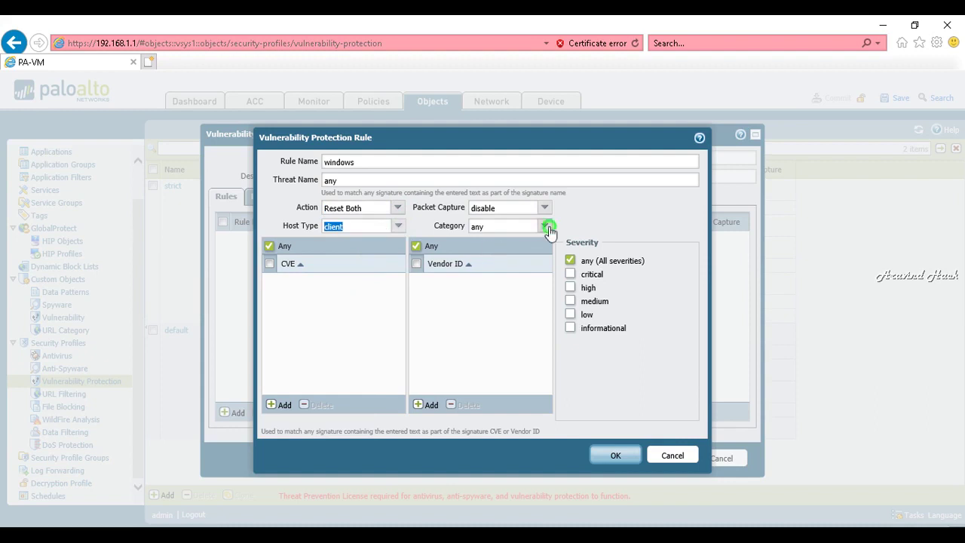
left_click(545, 225)
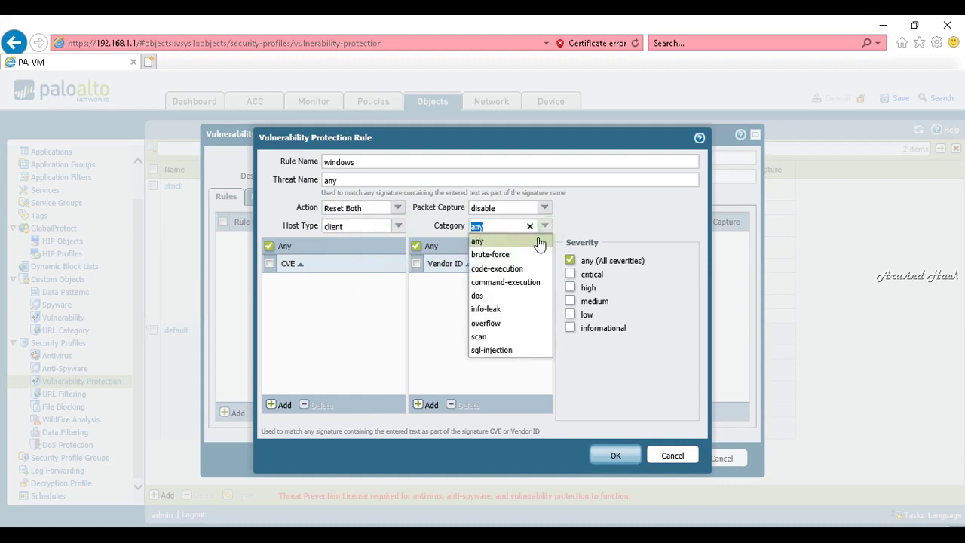
left_click(507, 337)
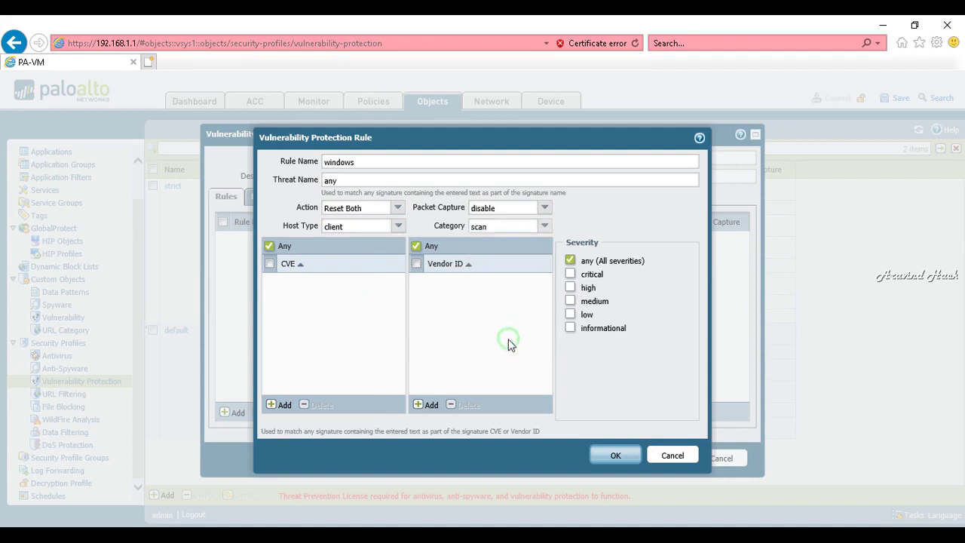
Keep CVE and Vendor ID matching at Any and save the windows rule
left_click(277, 405)
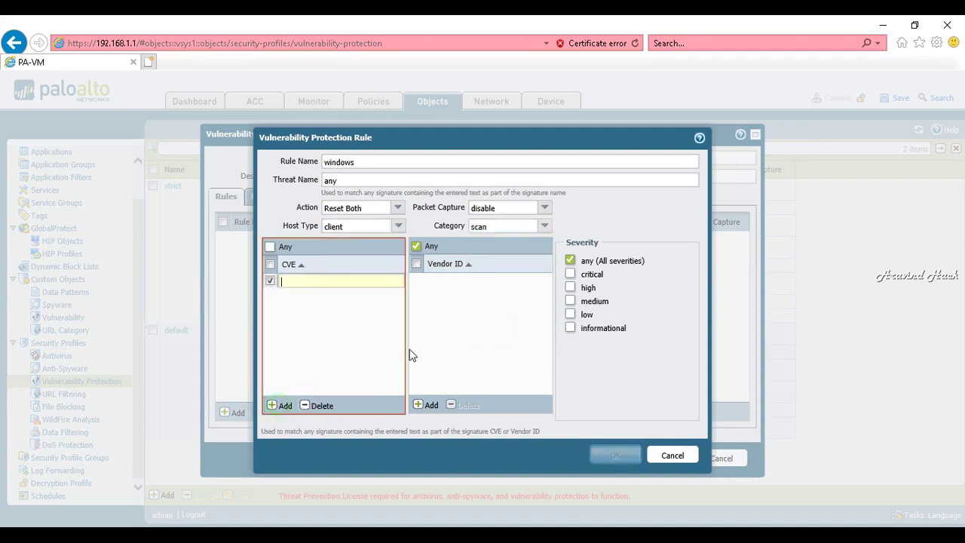
left_click(301, 282)
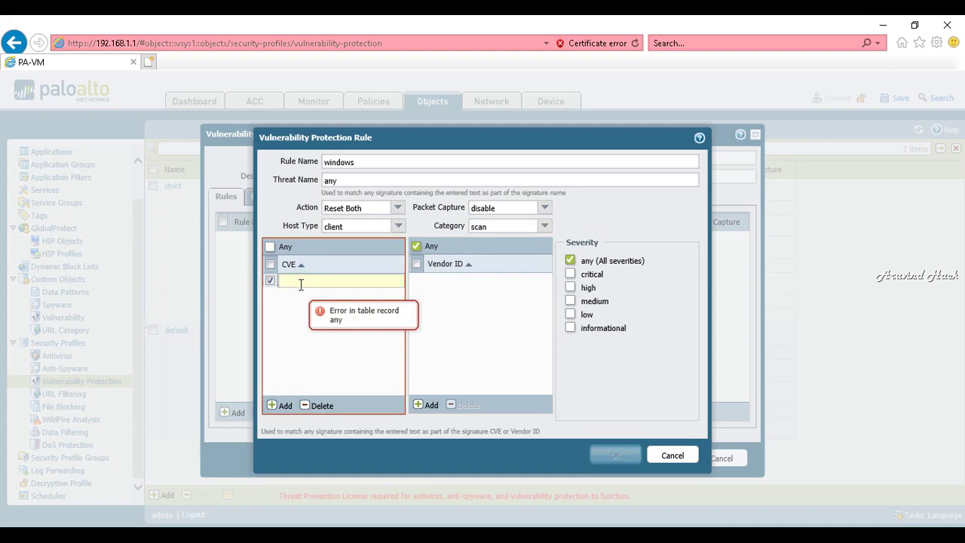
left_click(276, 255)
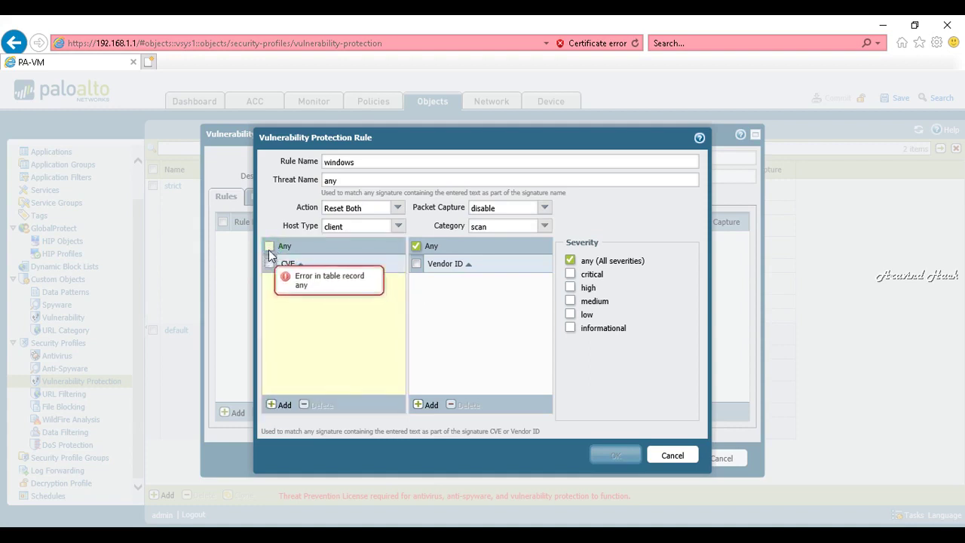
left_click(270, 247)
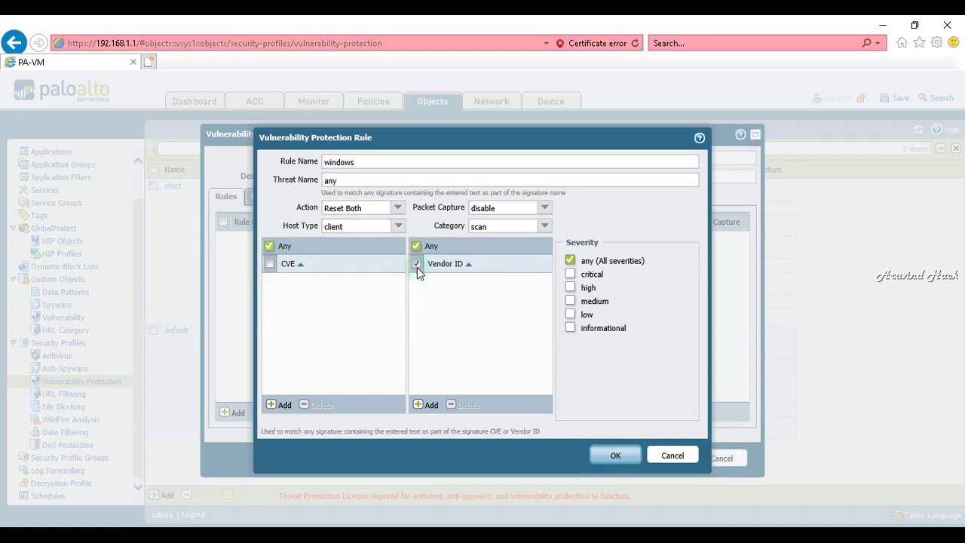
left_click(427, 407)
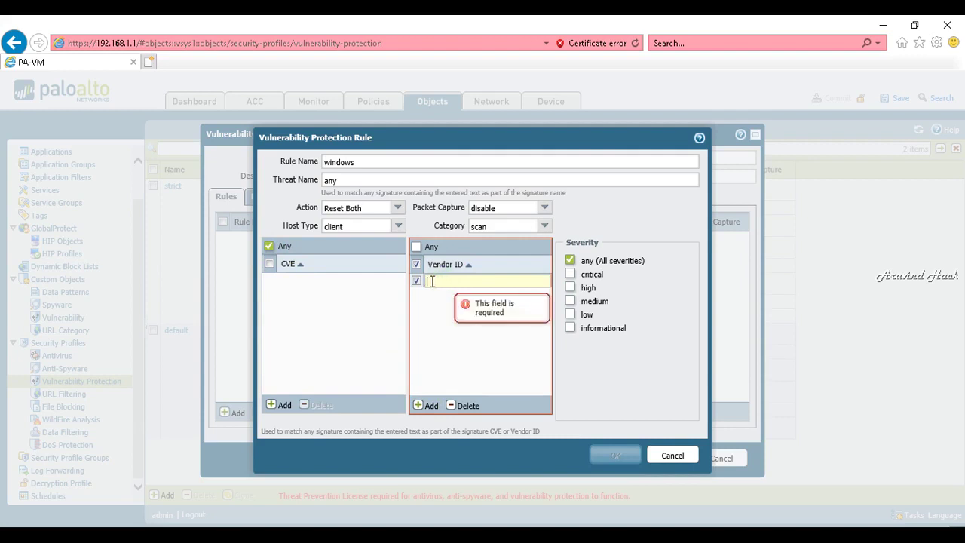
left_click(417, 280)
left_click(416, 249)
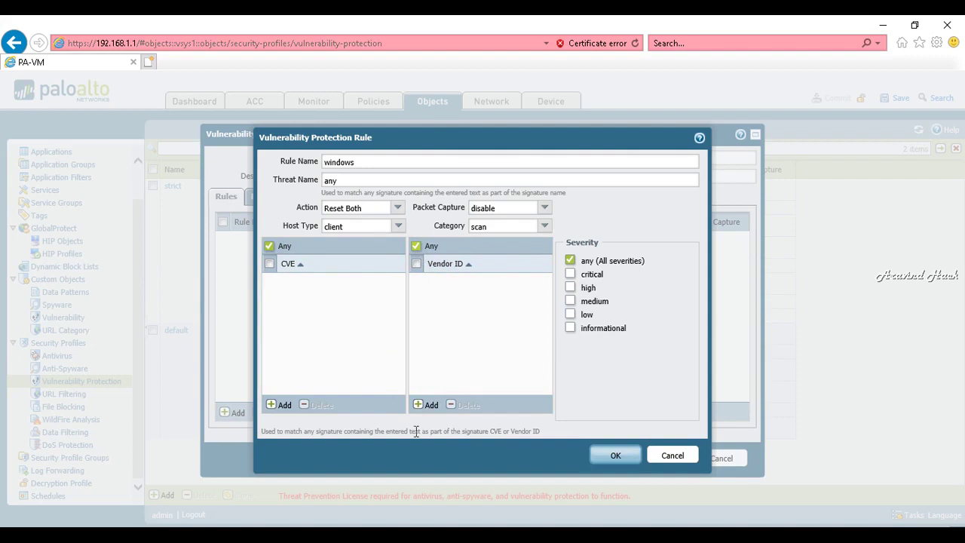
left_click_drag(285, 431, 543, 436)
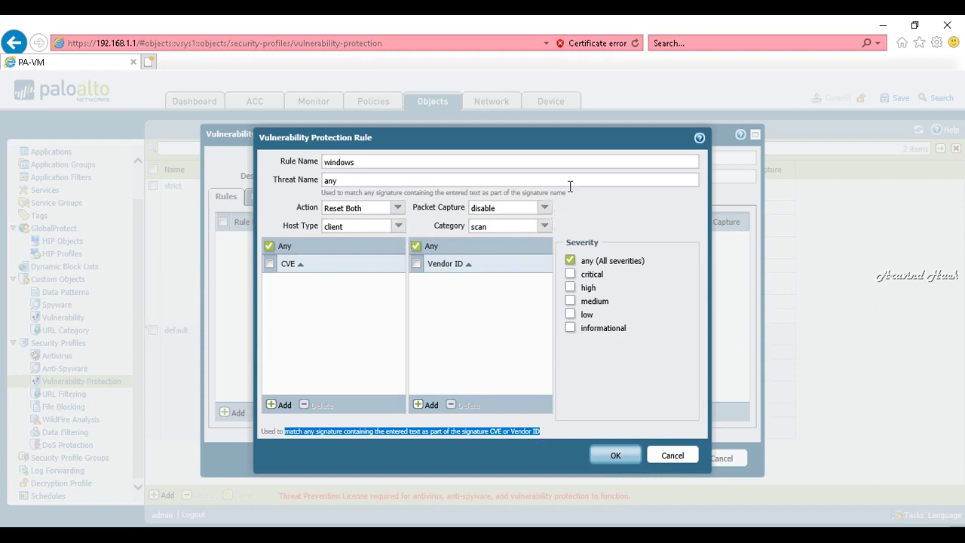
left_click(608, 454)
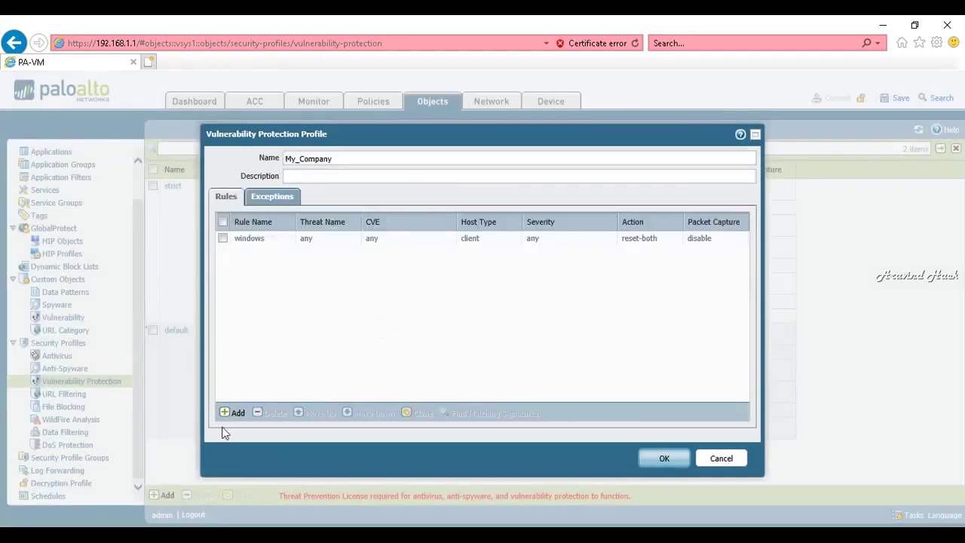
Add a 'windows Desktop' rule: client hosts, dos category, action Reset Both, packet capture disabled
left_click(234, 413)
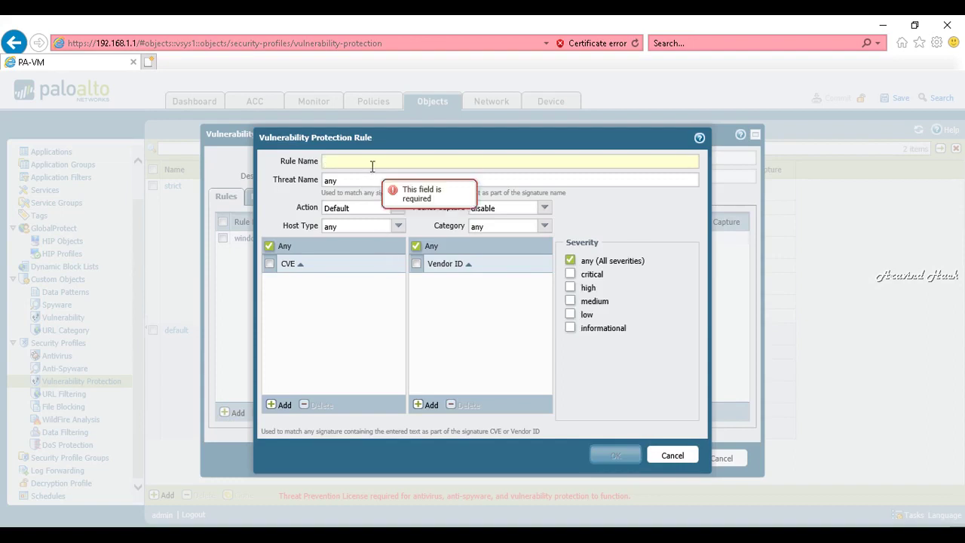
type("windows")
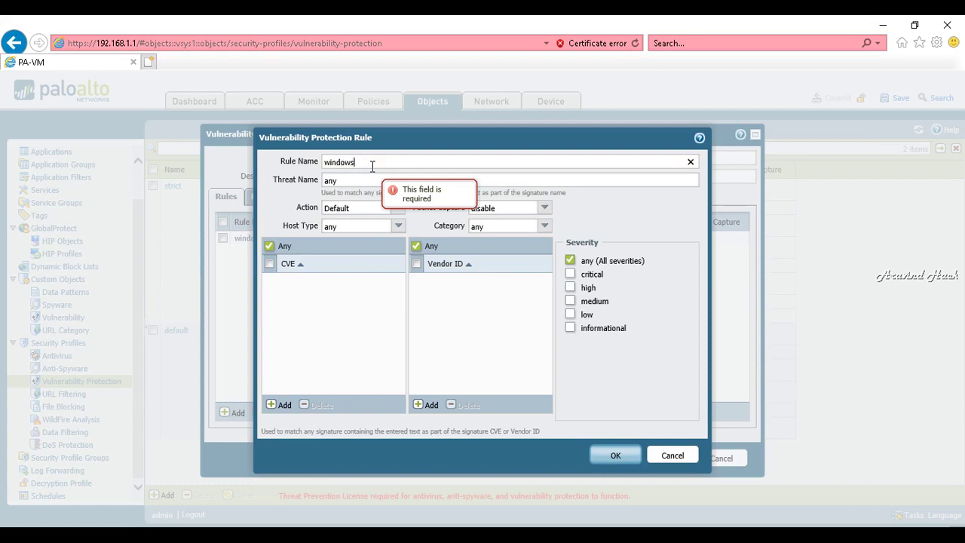
type(" Desktop")
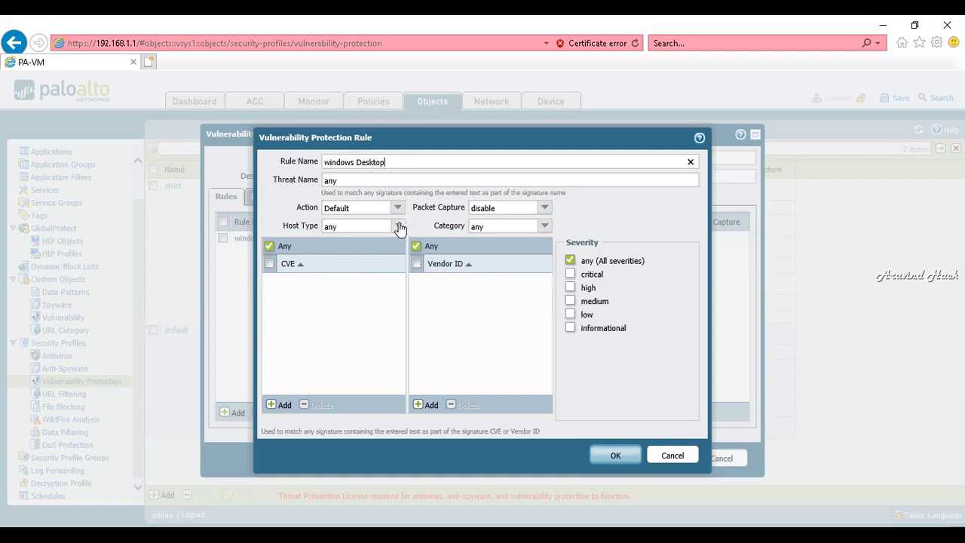
left_click(397, 207)
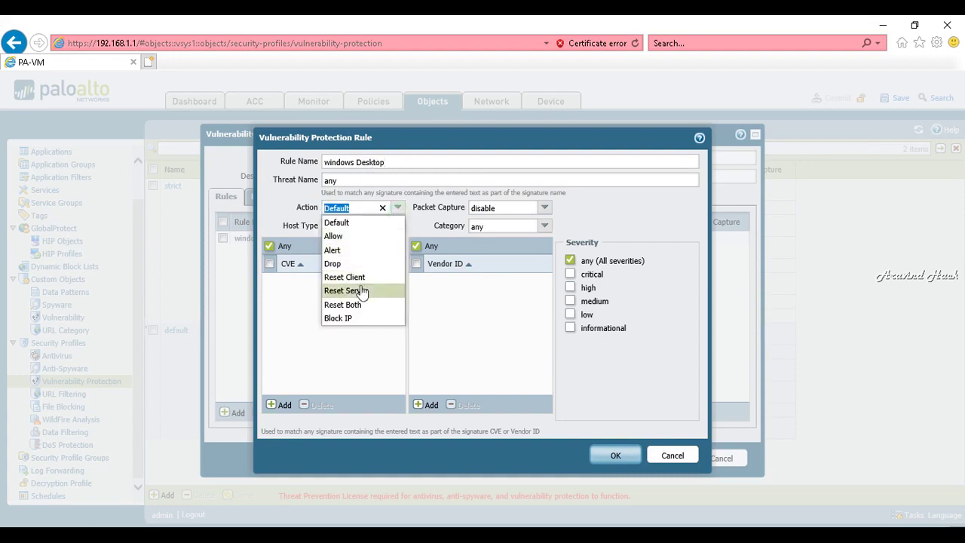
left_click(359, 308)
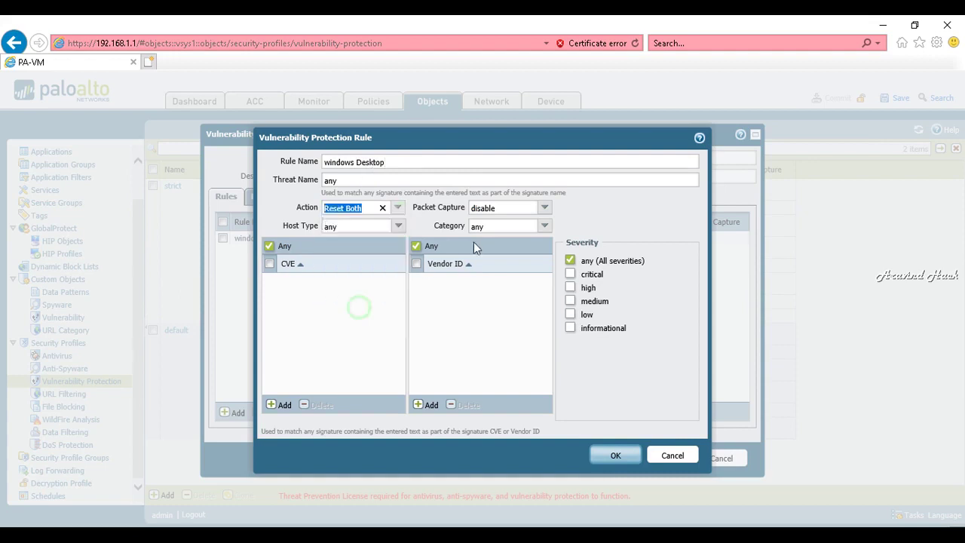
left_click(544, 208)
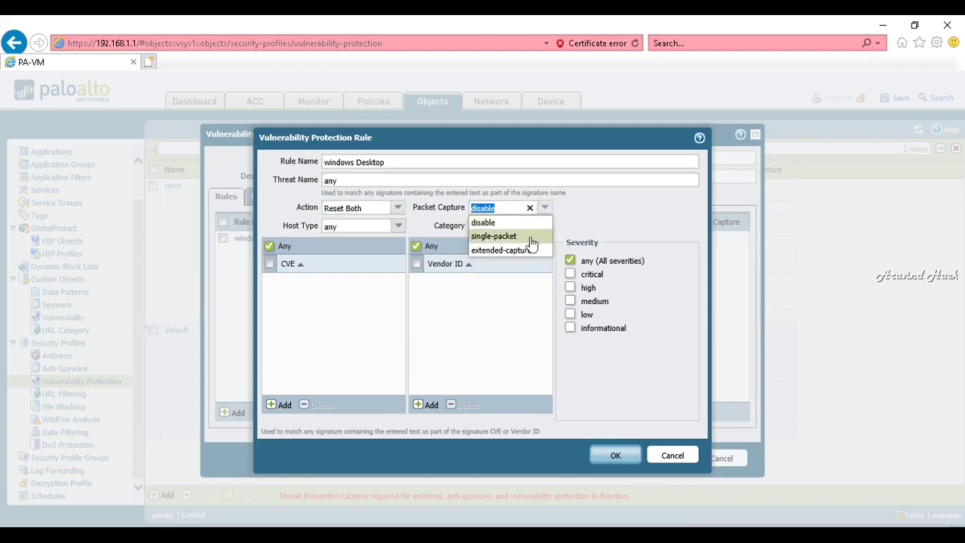
left_click(491, 223)
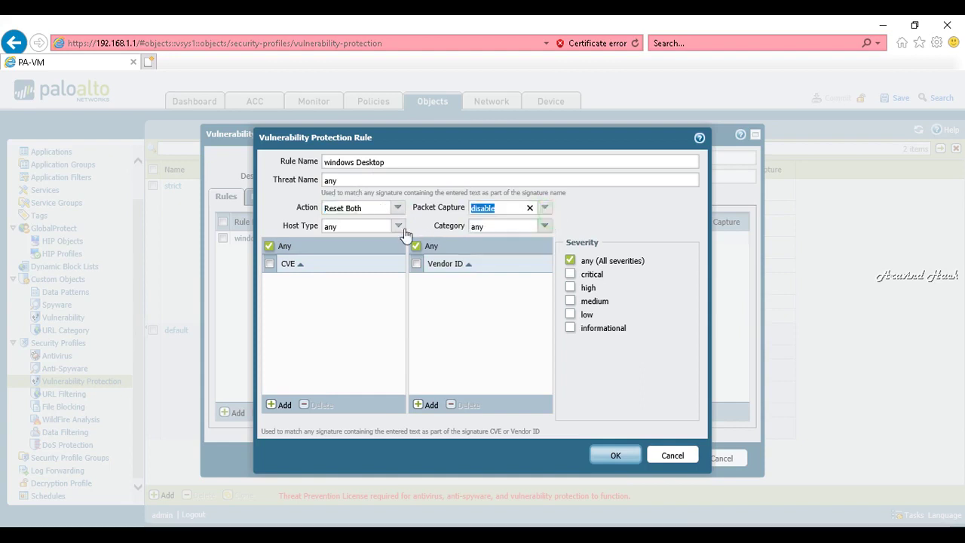
left_click(400, 225)
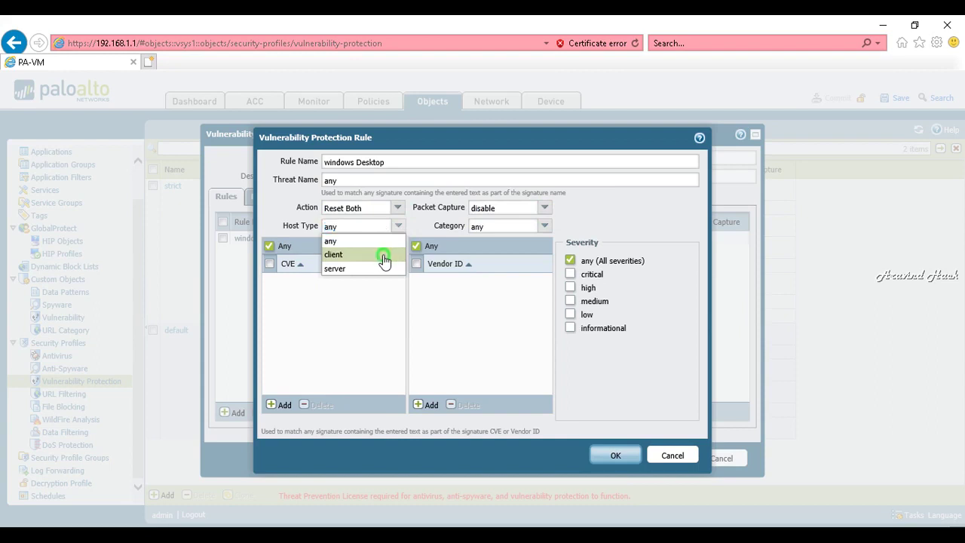
left_click(384, 259)
left_click(544, 226)
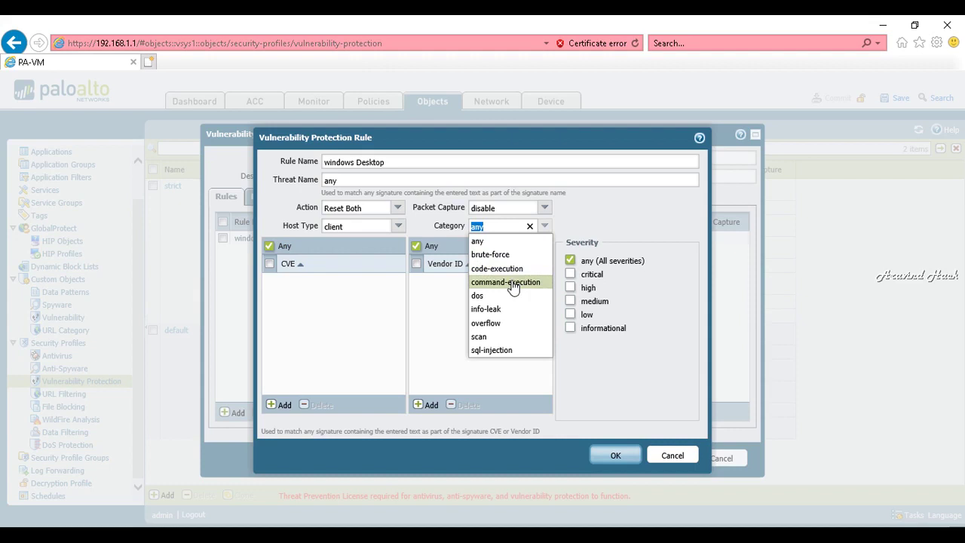
left_click(511, 296)
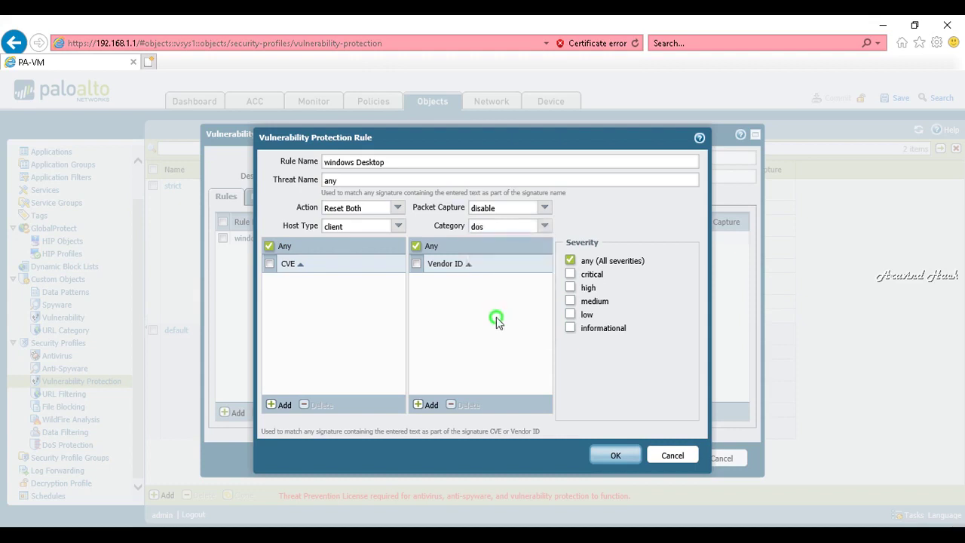
left_click(612, 455)
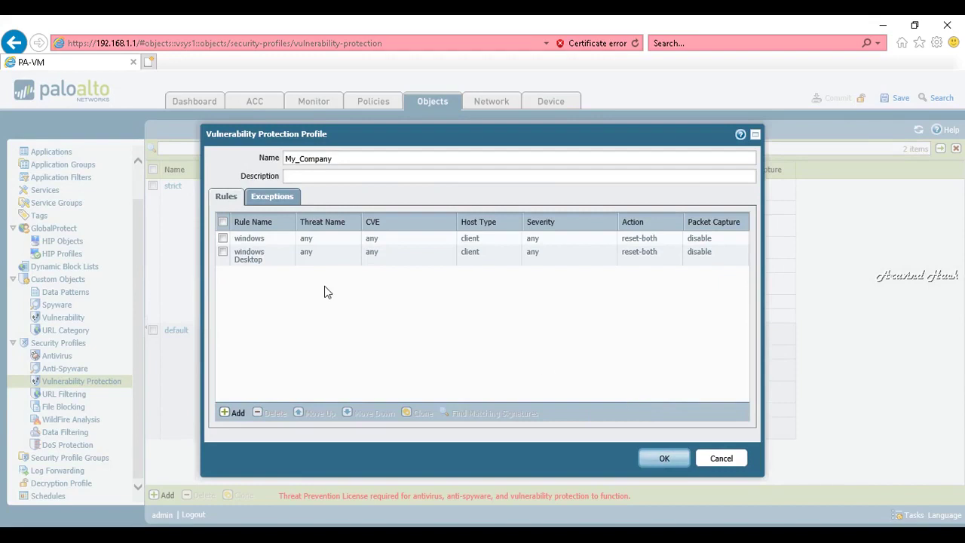
Add a 'SERVER' rule that blocks the IP for 3600 seconds, host type any, capture disabled
left_click(235, 415)
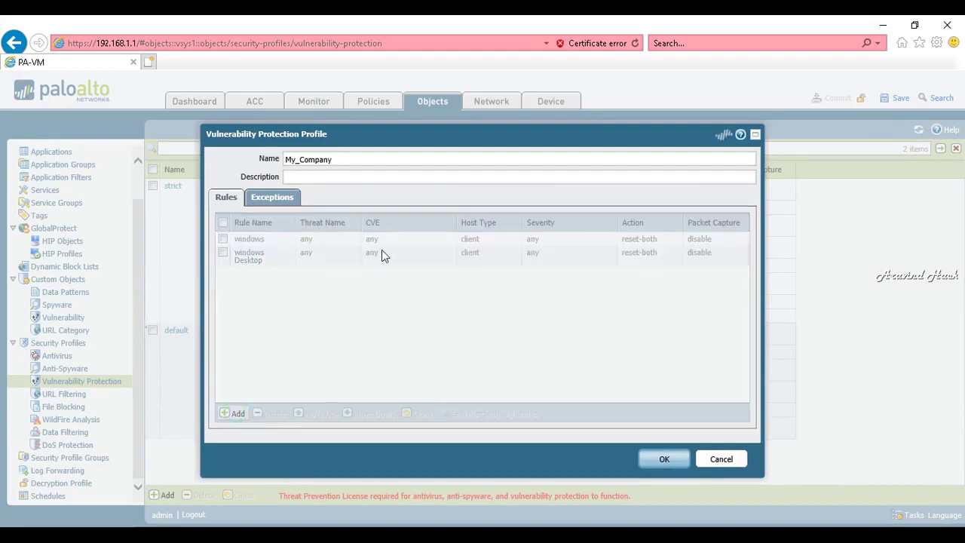
type("SERVER")
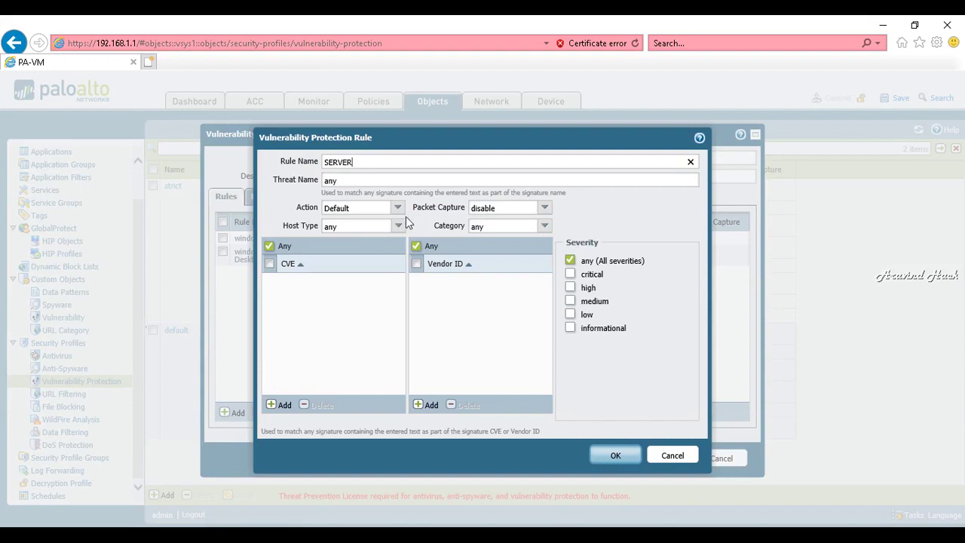
left_click(398, 208)
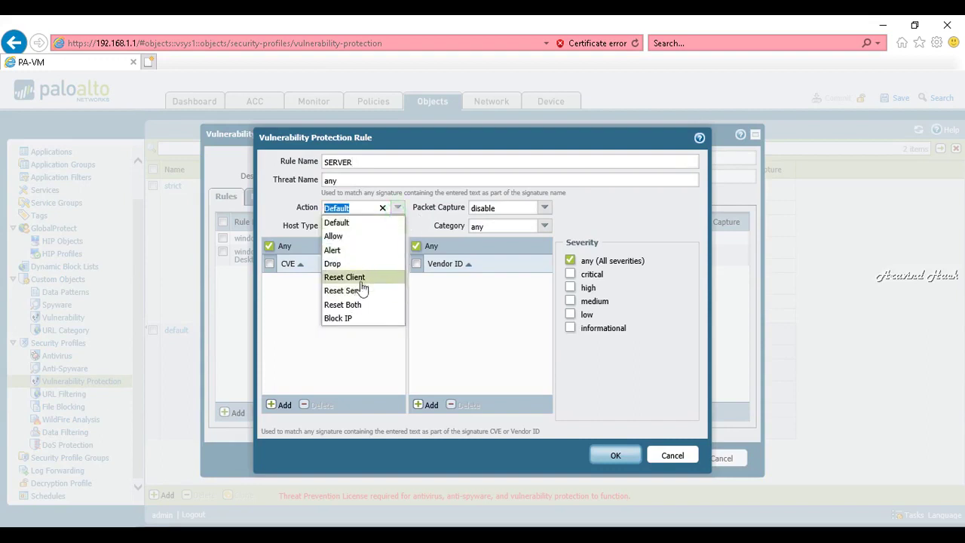
left_click(351, 318)
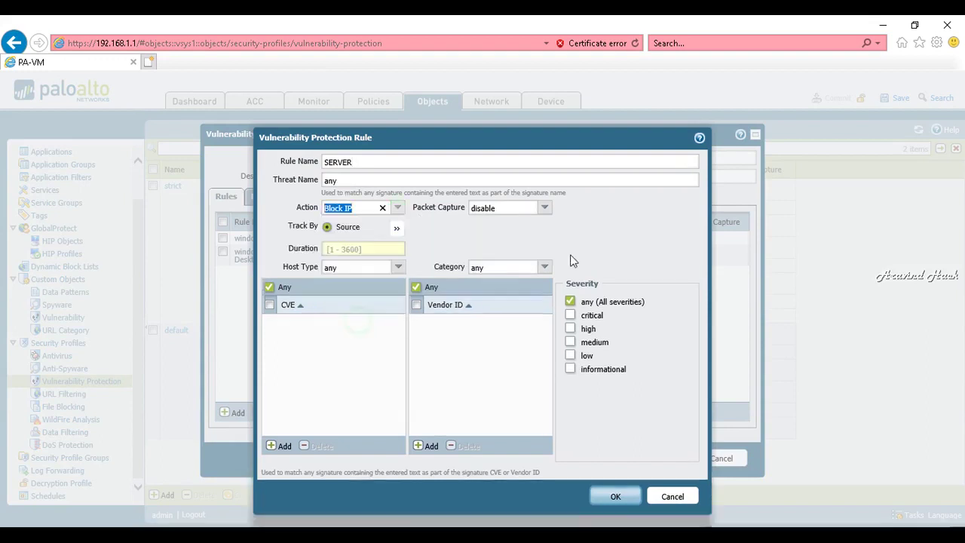
left_click(546, 209)
left_click(550, 214)
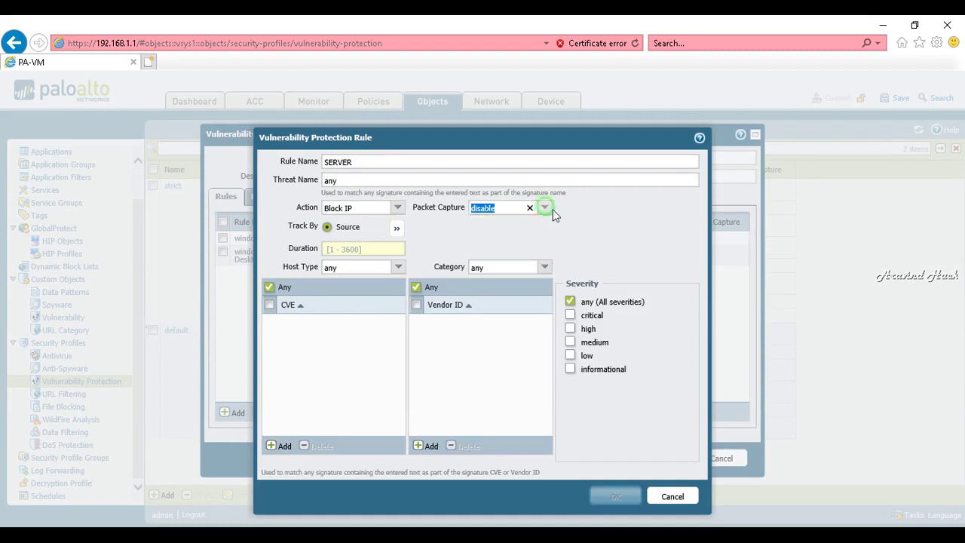
left_click(362, 249)
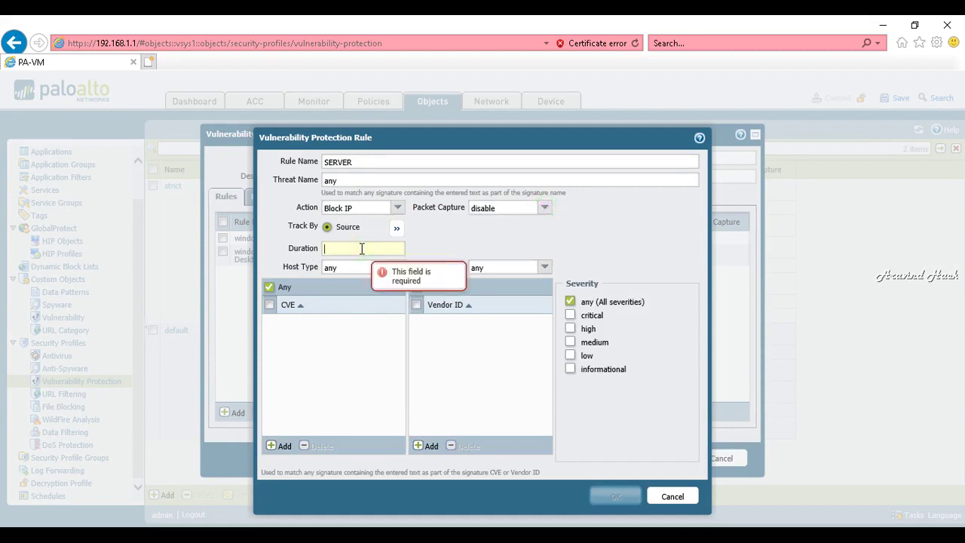
type("3600")
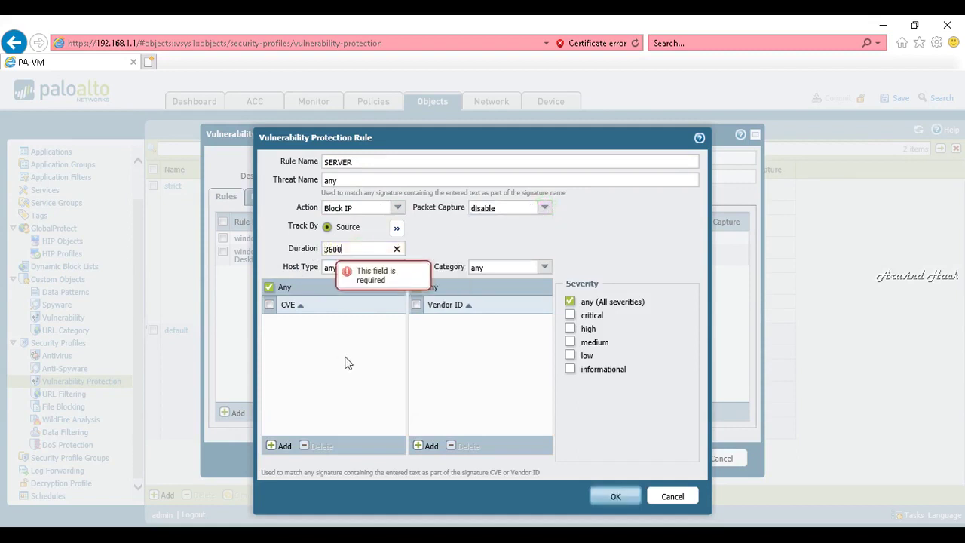
left_click(398, 267)
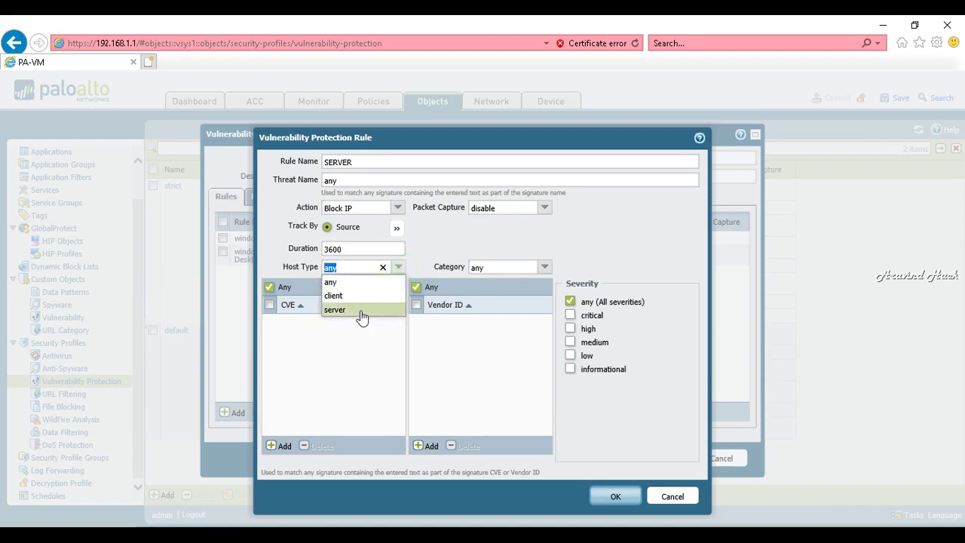
left_click(362, 311)
left_click(398, 269)
left_click(387, 280)
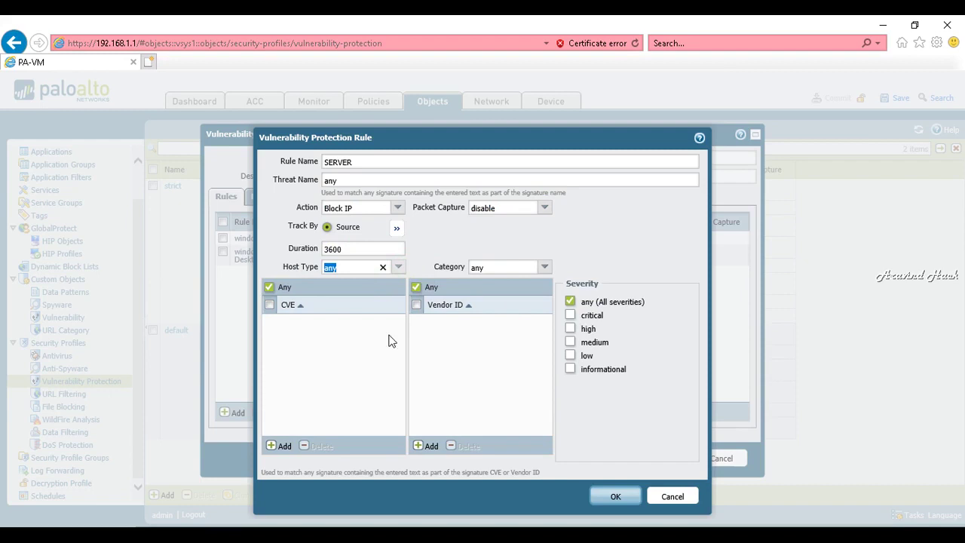
left_click(614, 497)
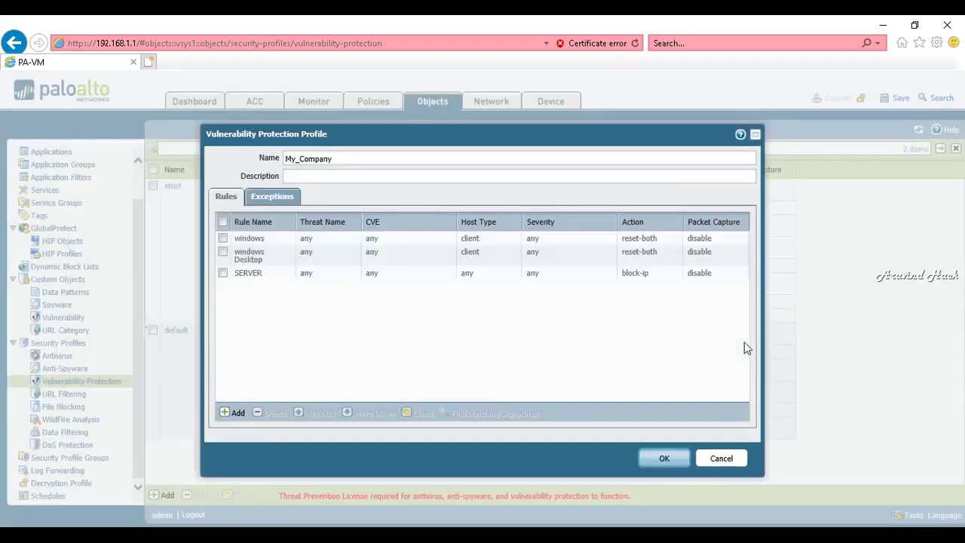
Add an 'ALL' rule with action Reset Both for any threat, host type and severity
left_click(237, 414)
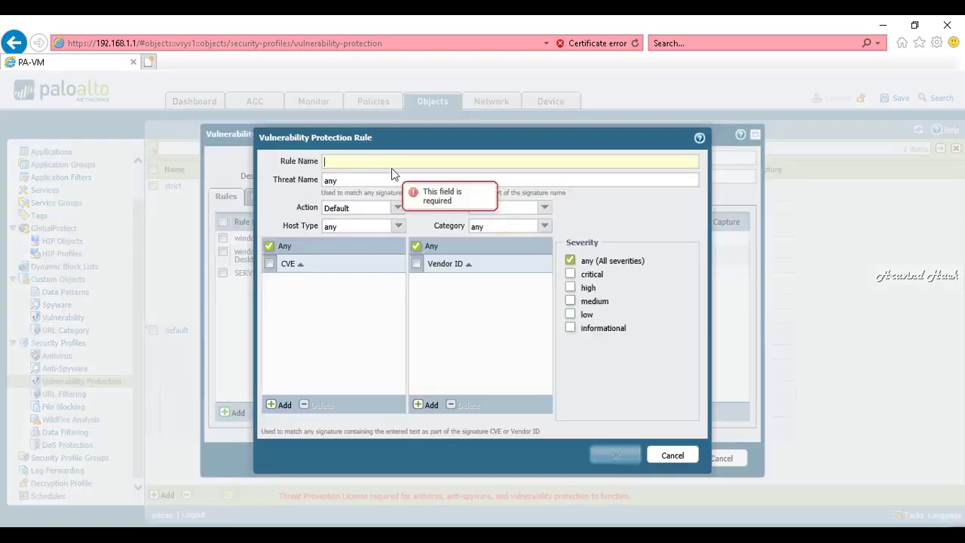
type("x")
key("BackSpace")
type("ALL")
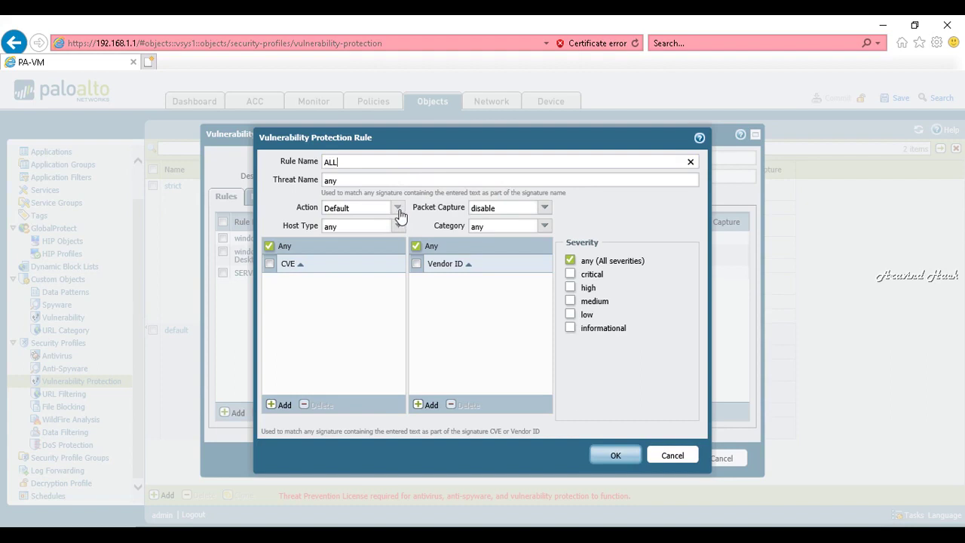
left_click(399, 211)
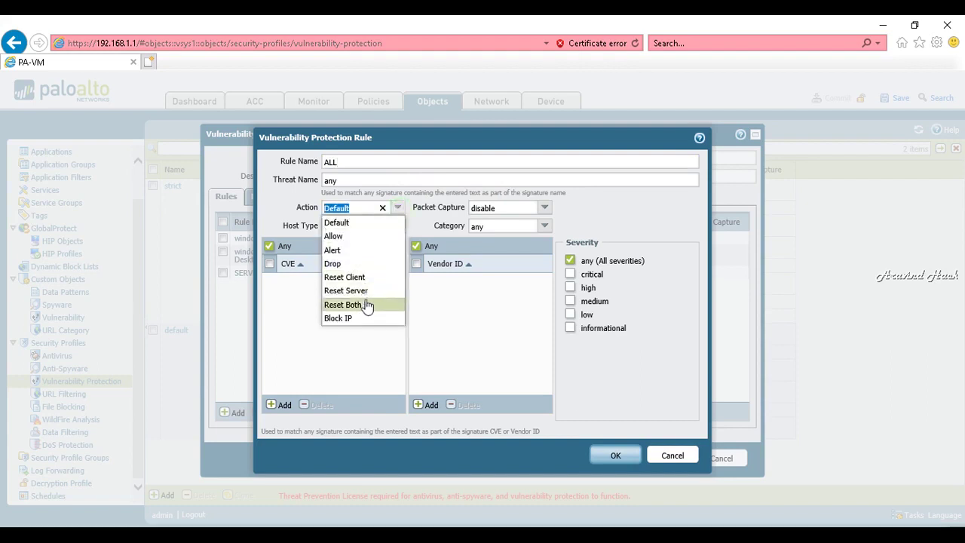
left_click(366, 305)
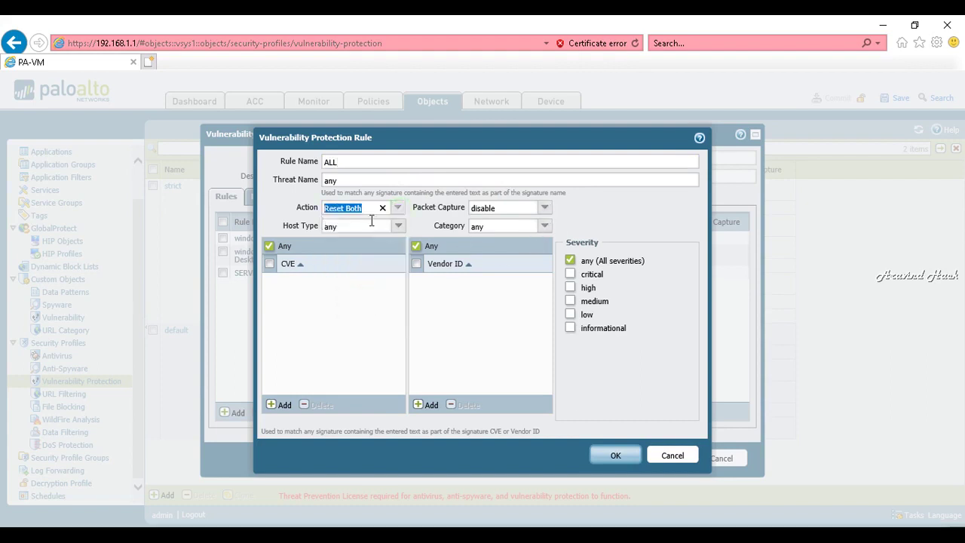
left_click(613, 454)
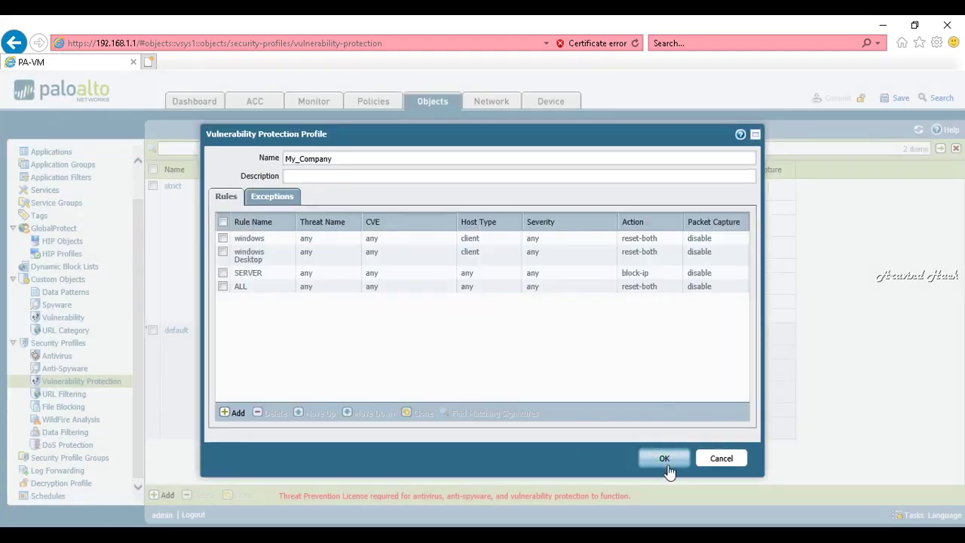
Save the My_Company vulnerability protection profile
left_click(668, 462)
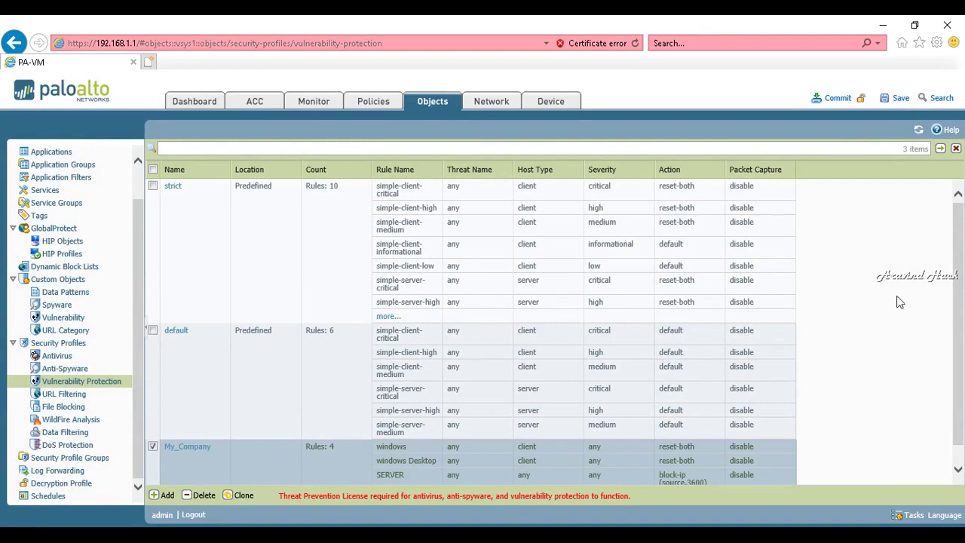
left_click(959, 470)
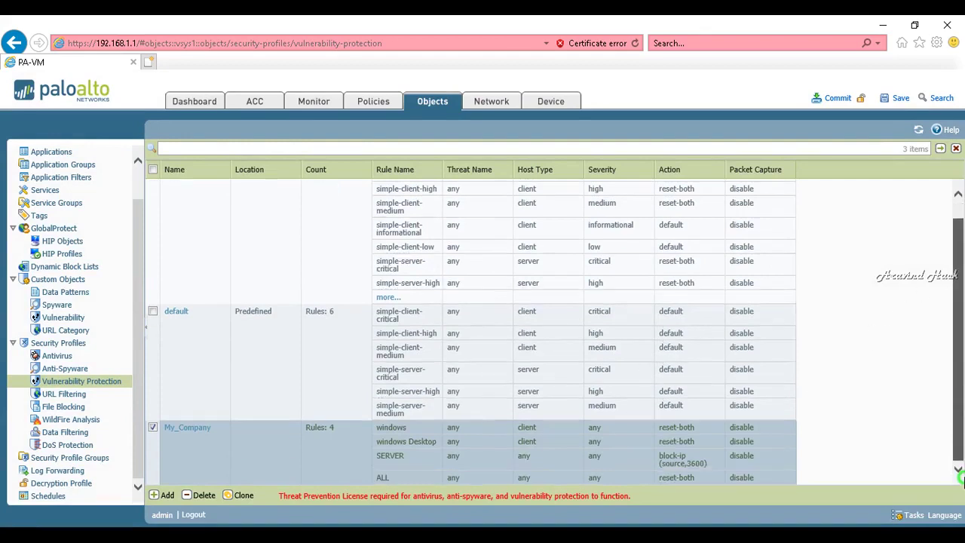
scroll(961, 477, "up", 1)
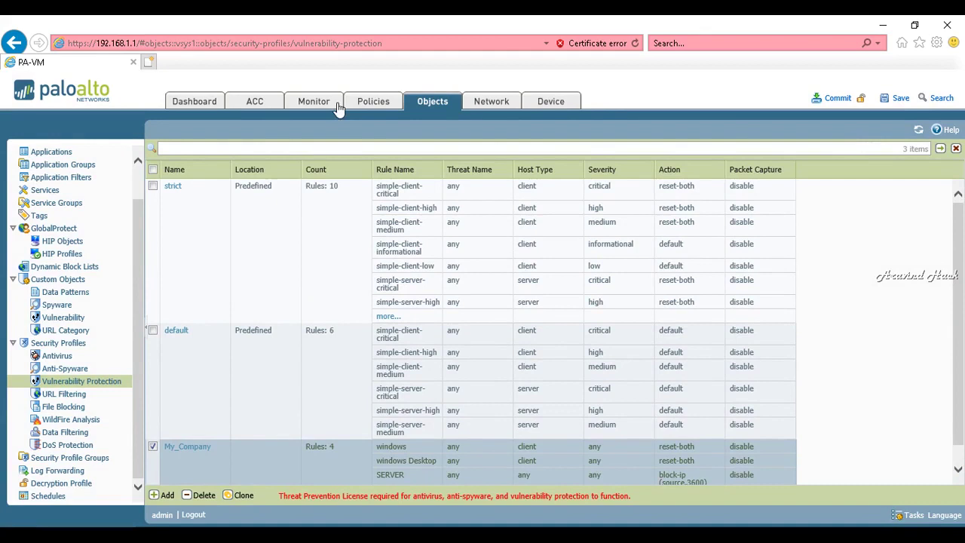
Delete the ANTISPYWARE rule from the Security policy rulebase
left_click(374, 103)
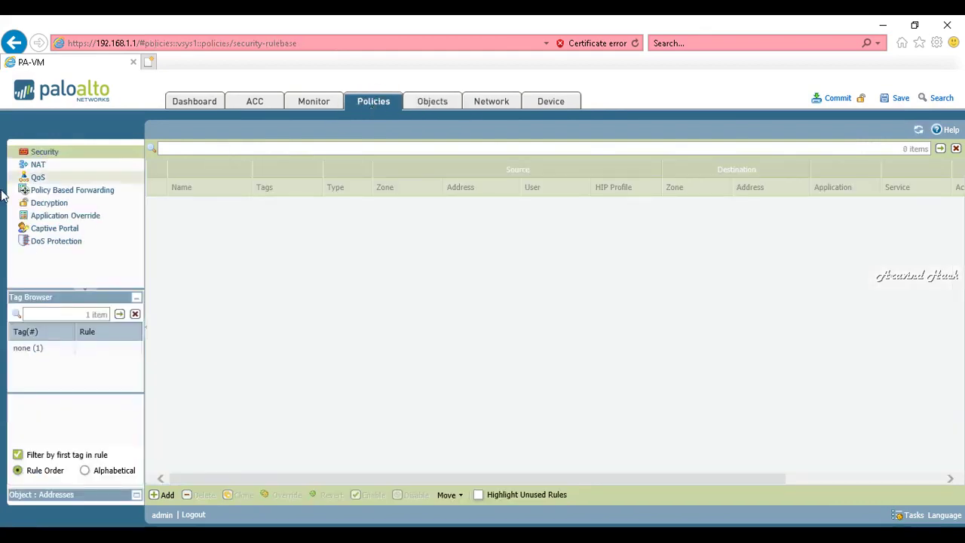
left_click(159, 207)
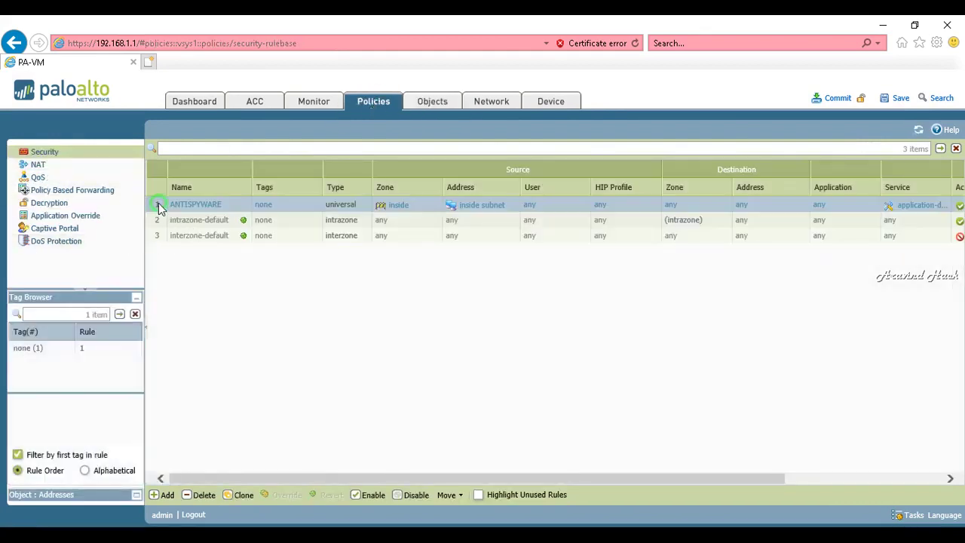
left_click(202, 495)
left_click(454, 350)
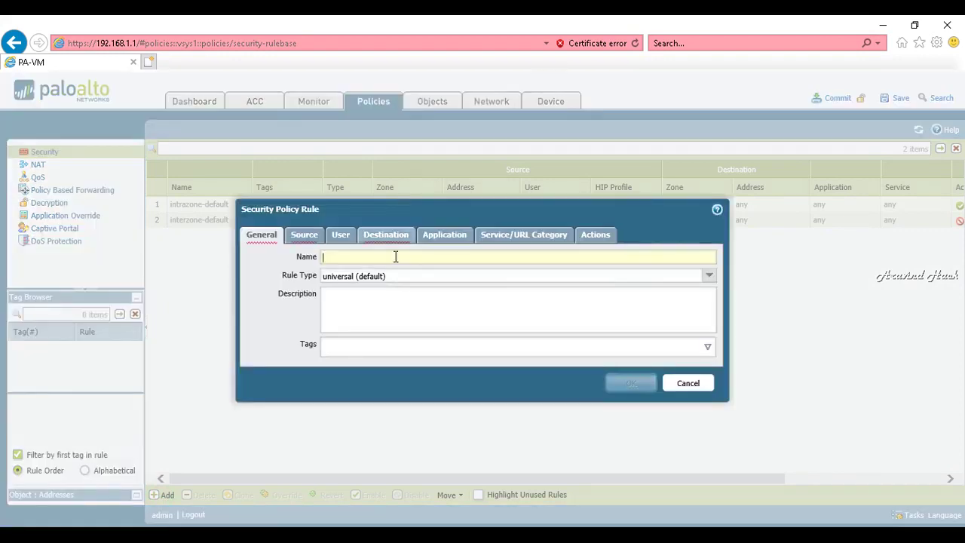
Name the new security rule 'vulnerability_protection'
left_click(396, 255)
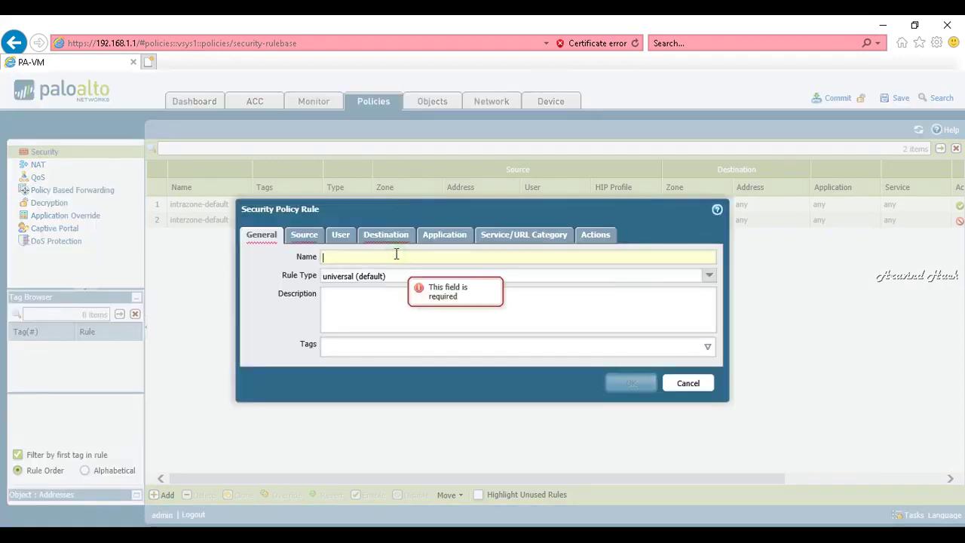
type("vulnerability_pr")
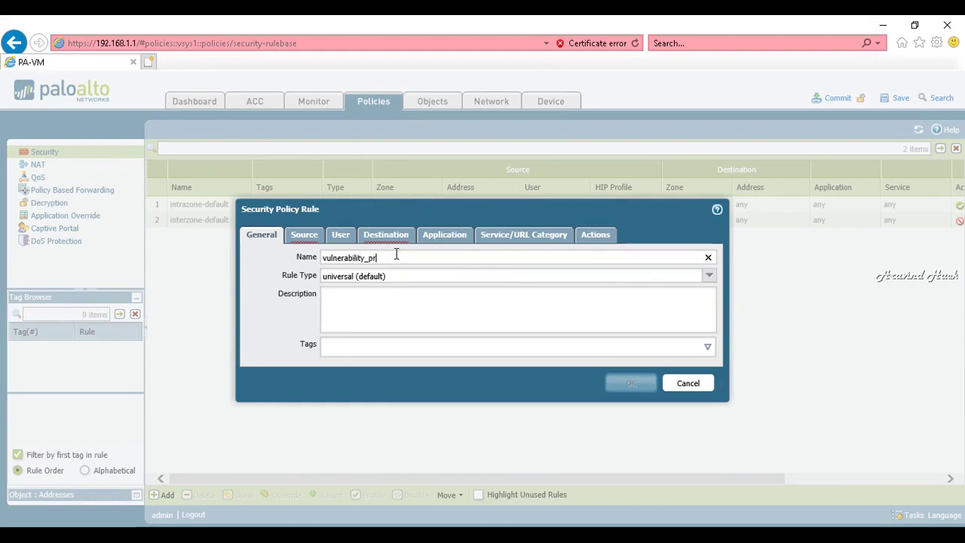
type("ection")
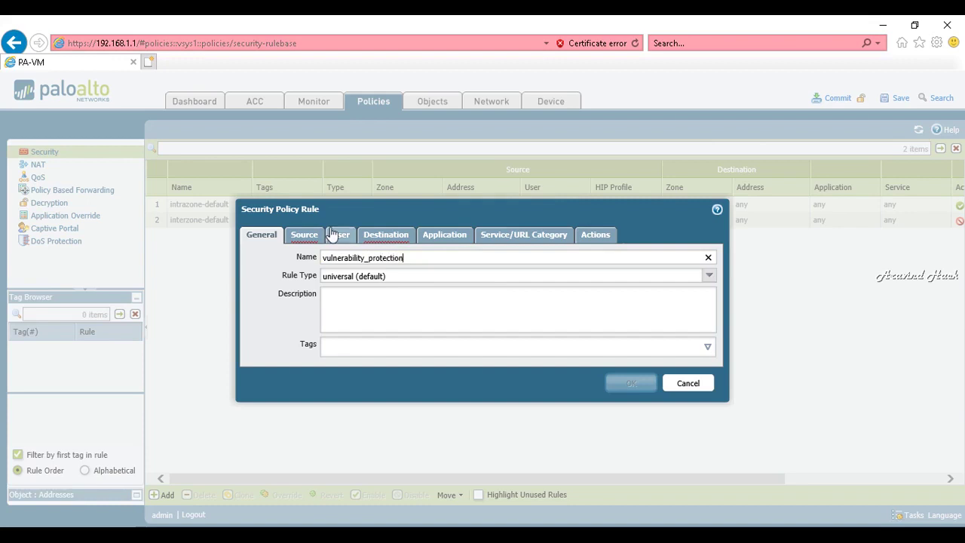
left_click(305, 234)
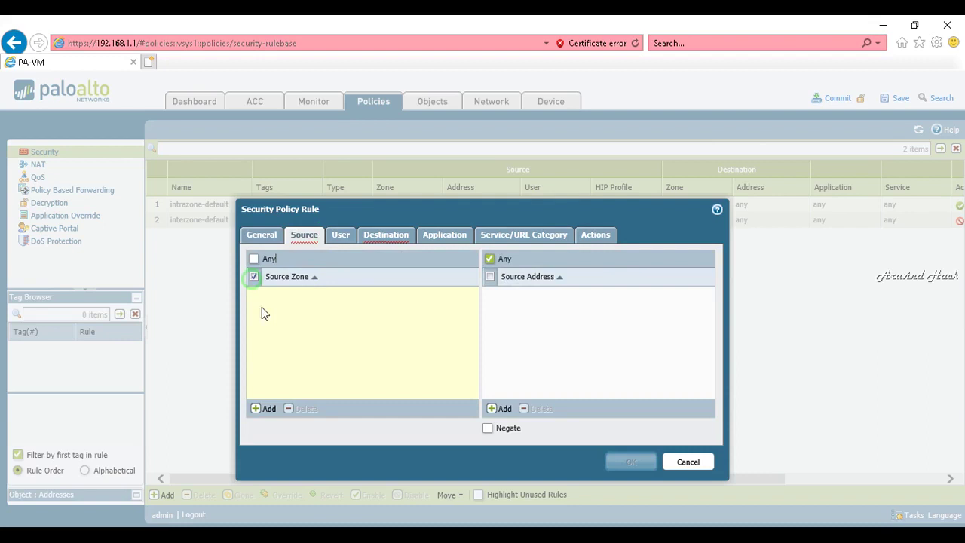
Set the rule's source zone to inside and source address to inside subnet
left_click(257, 408)
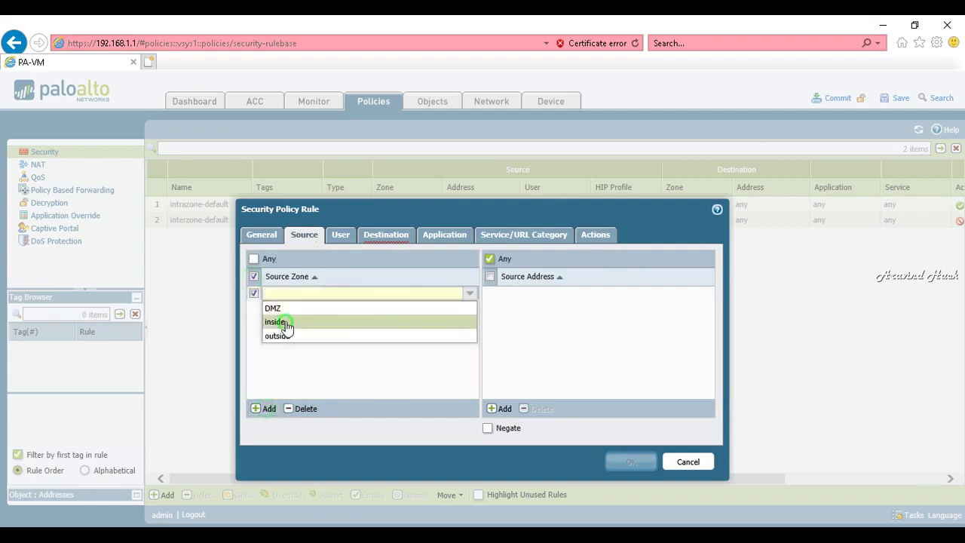
left_click(286, 326)
left_click(370, 360)
left_click(490, 277)
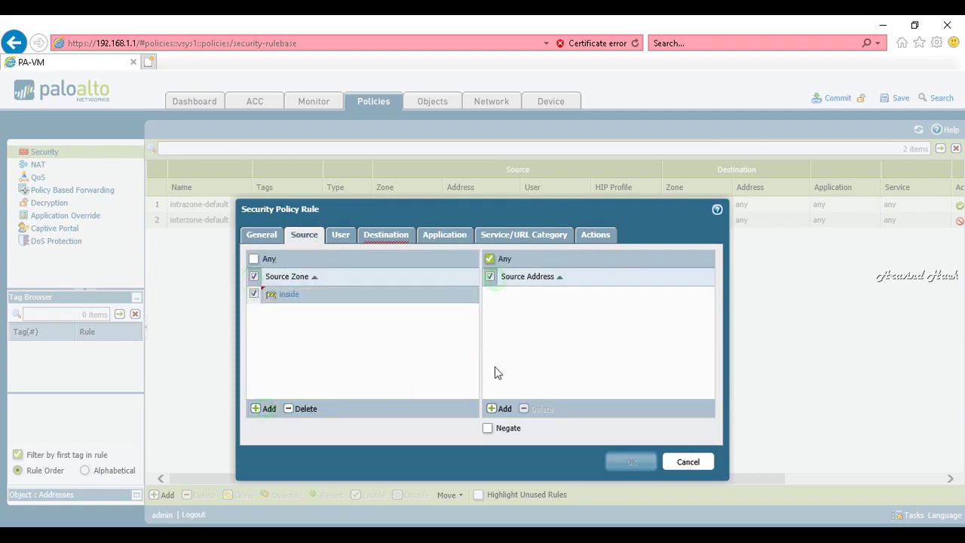
left_click(501, 408)
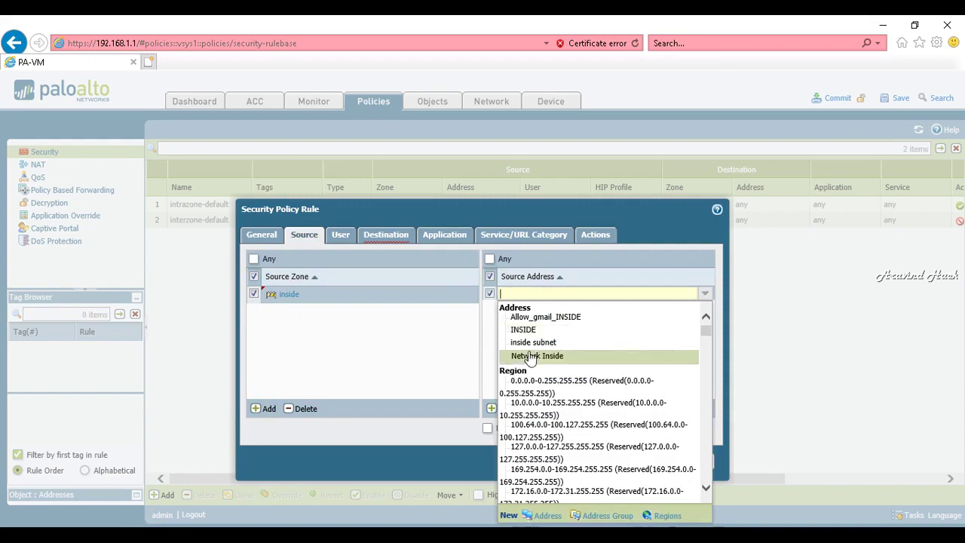
left_click(402, 352)
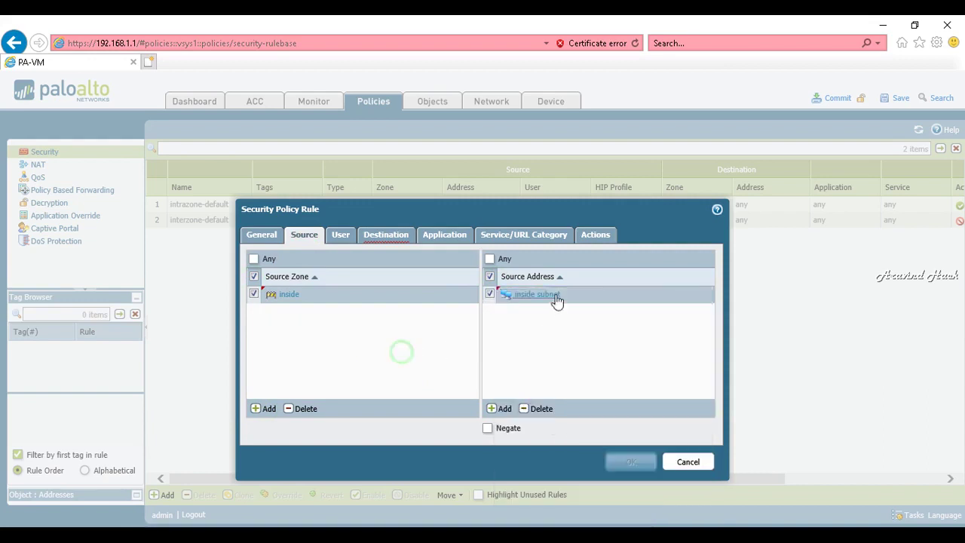
Set the rule's destination zone to any
left_click(341, 235)
left_click(383, 234)
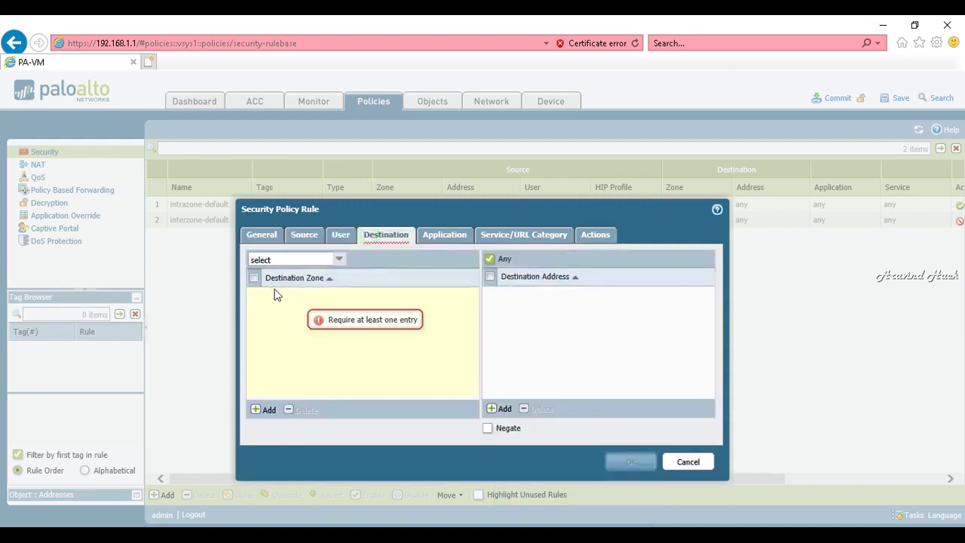
left_click(338, 259)
left_click(319, 286)
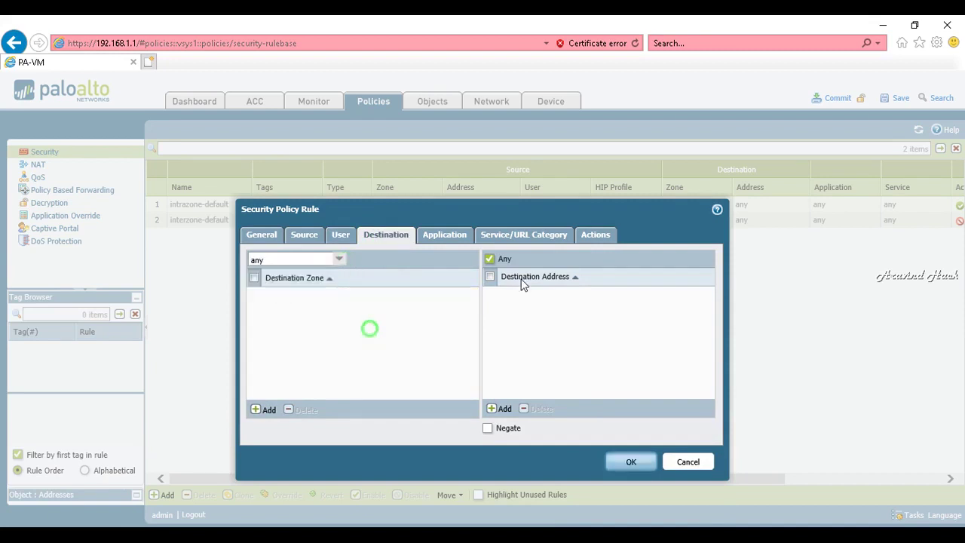
Attach the My_Company vulnerability protection profile and save the rule
left_click(455, 238)
left_click(523, 235)
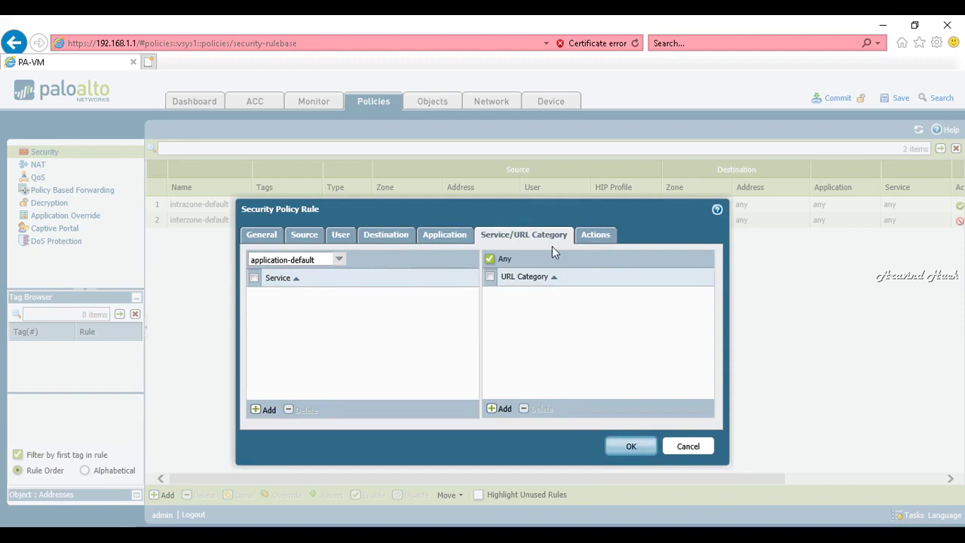
left_click(595, 236)
left_click(464, 372)
left_click(381, 389)
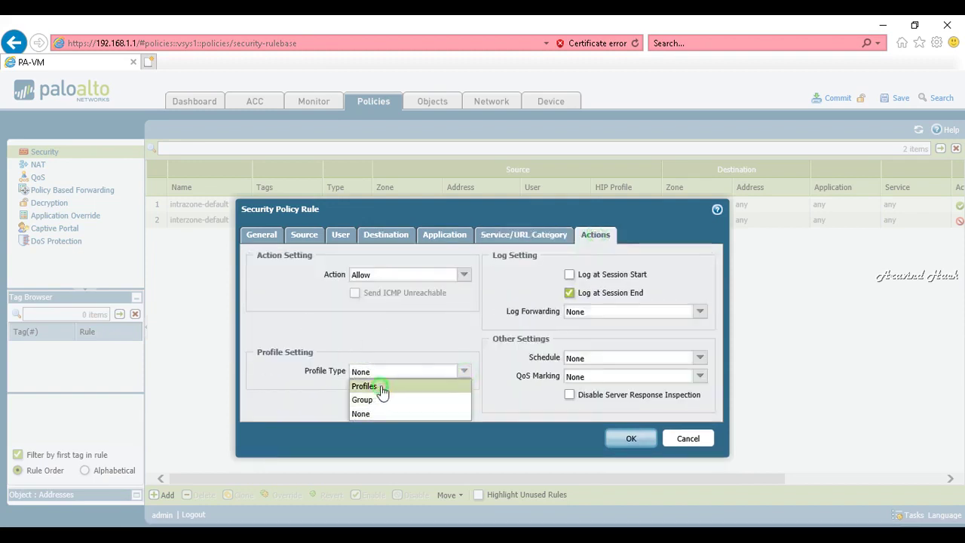
left_click(468, 376)
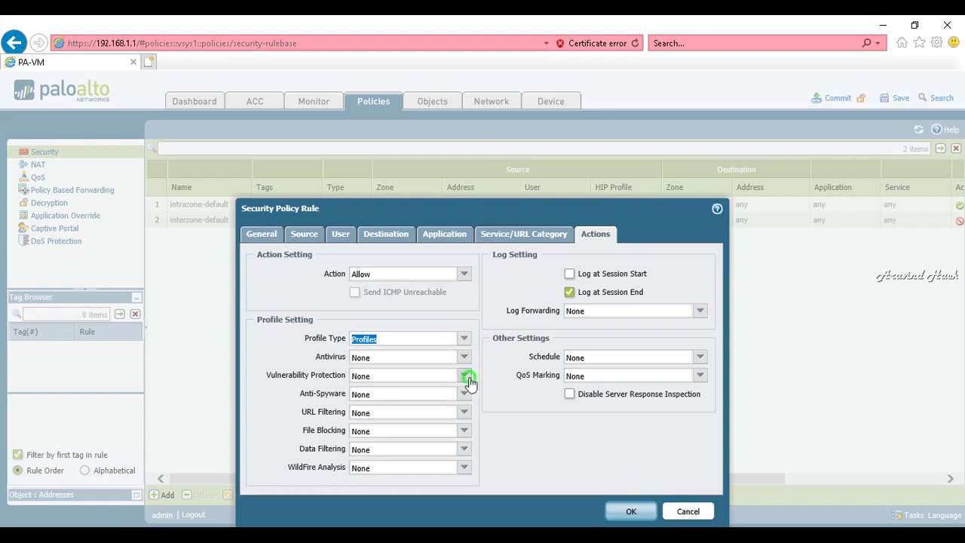
left_click(402, 419)
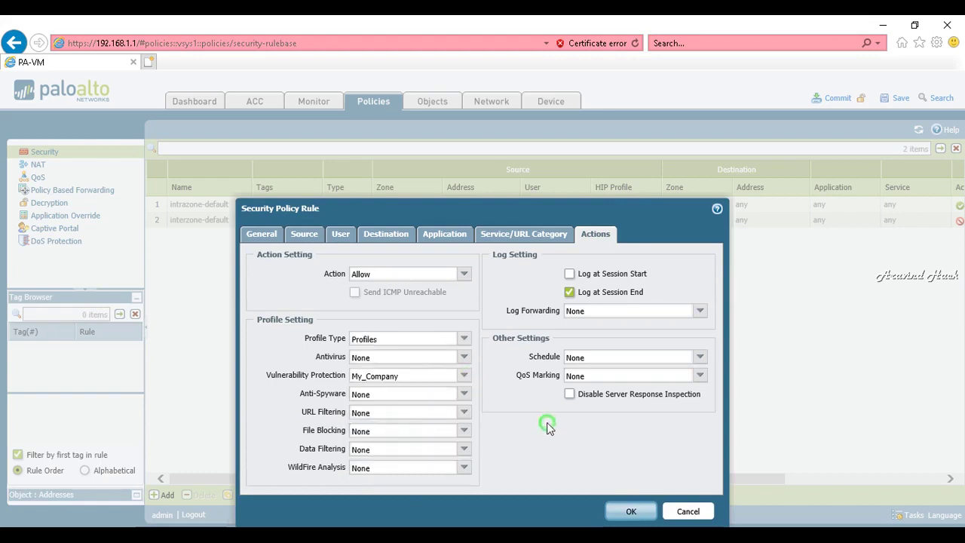
left_click(626, 511)
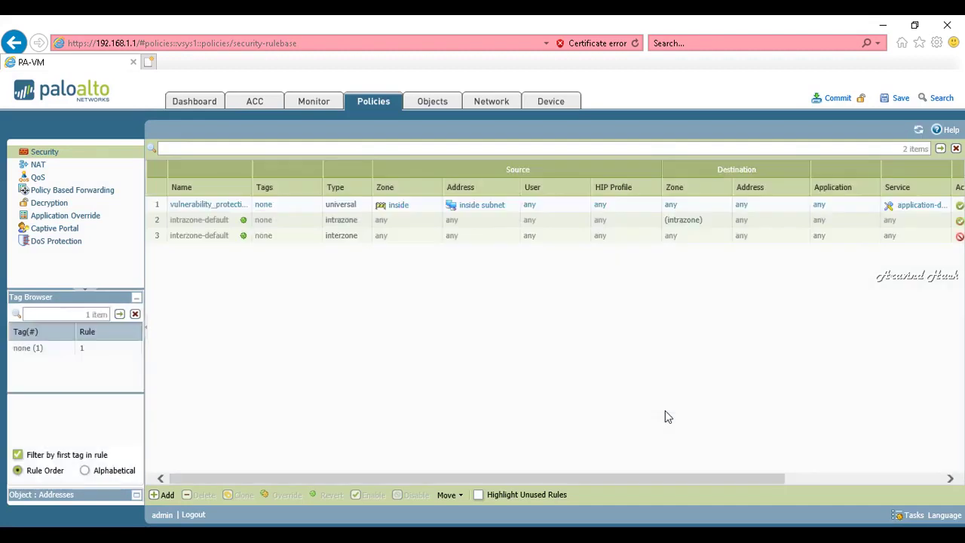
Validate the pending configuration changes
left_click_drag(580, 478, 796, 478)
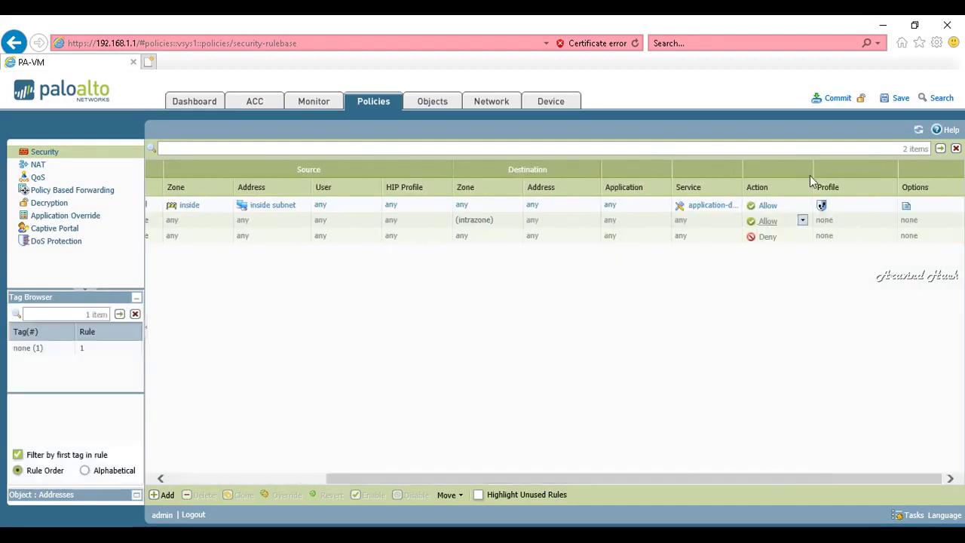
left_click(837, 98)
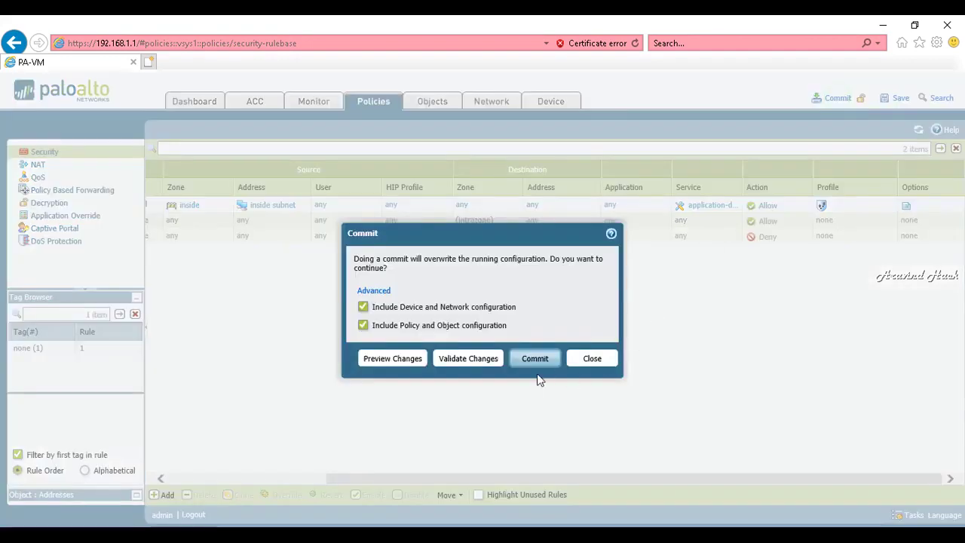
left_click(469, 359)
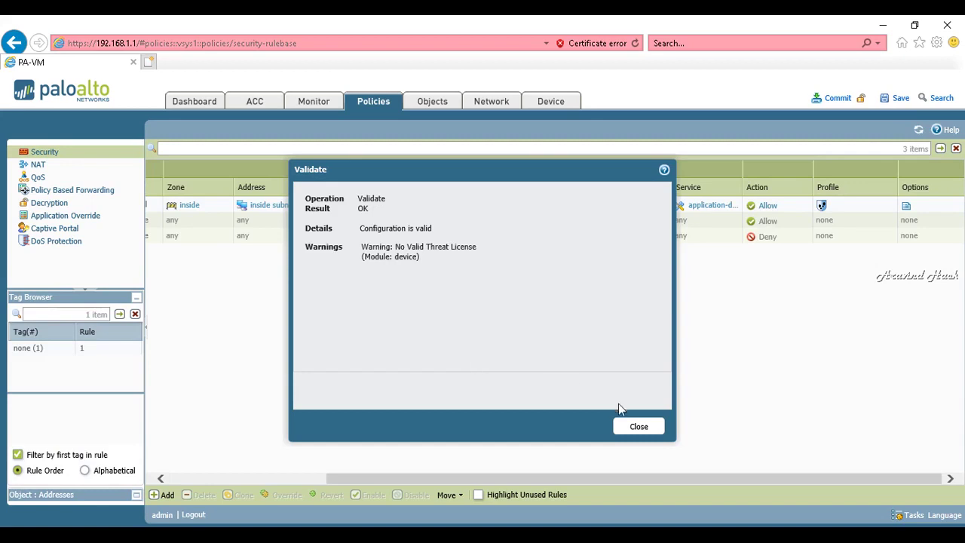
left_click(638, 426)
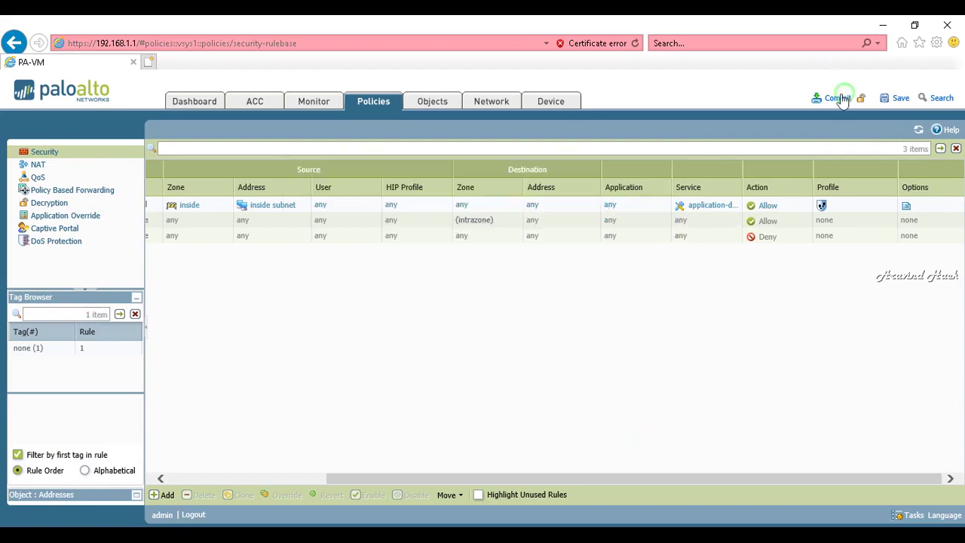
Commit the configuration to the firewall
left_click(838, 97)
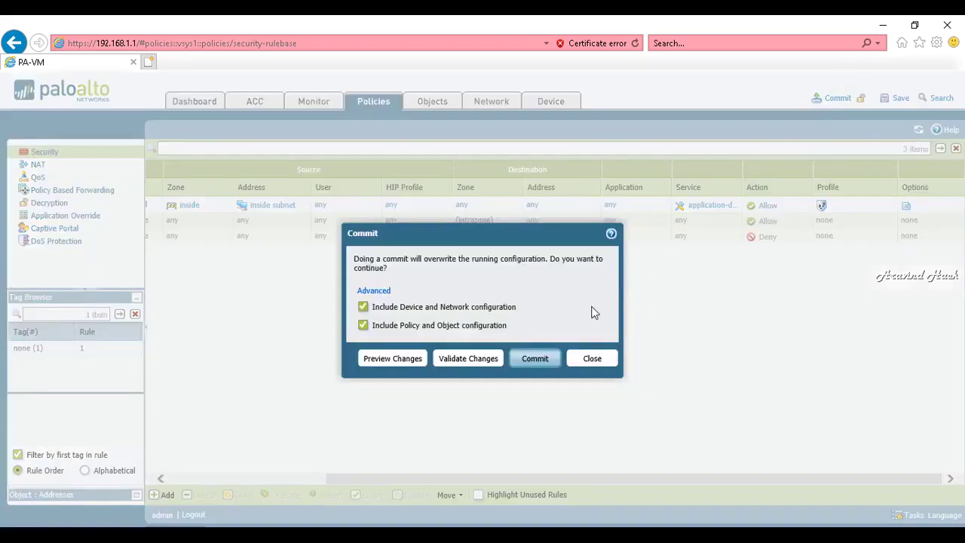
left_click(543, 358)
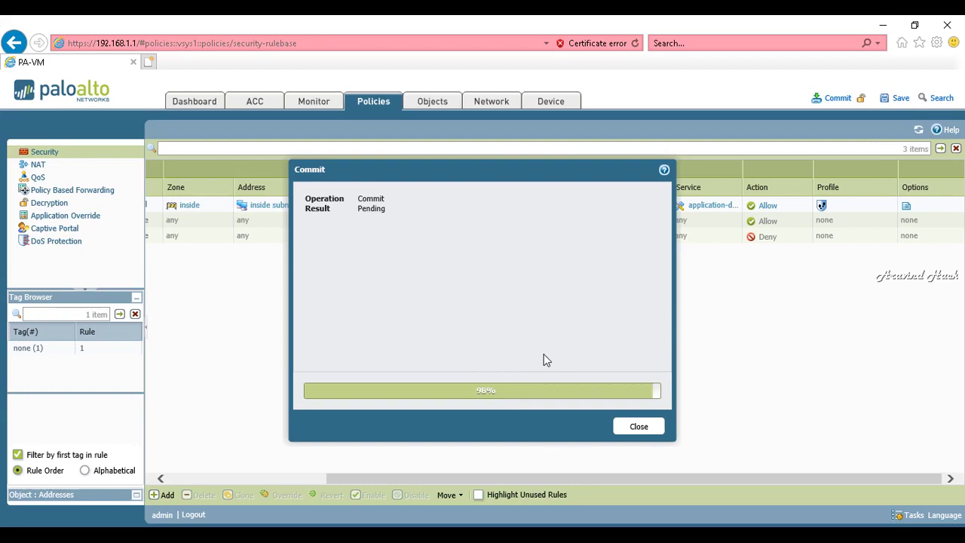
left_click(644, 435)
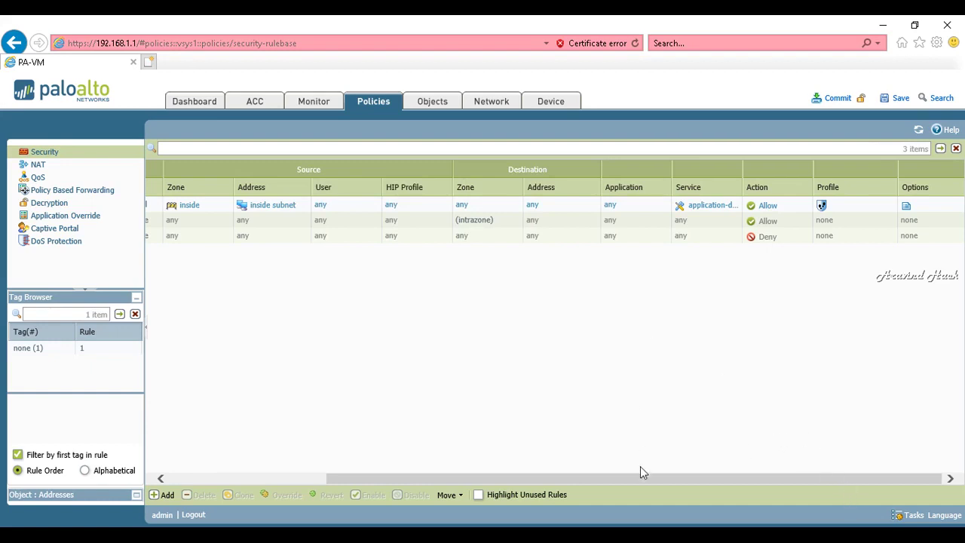
Show and then hide the screen recorder's controls from the system tray
left_click_drag(634, 480, 412, 488)
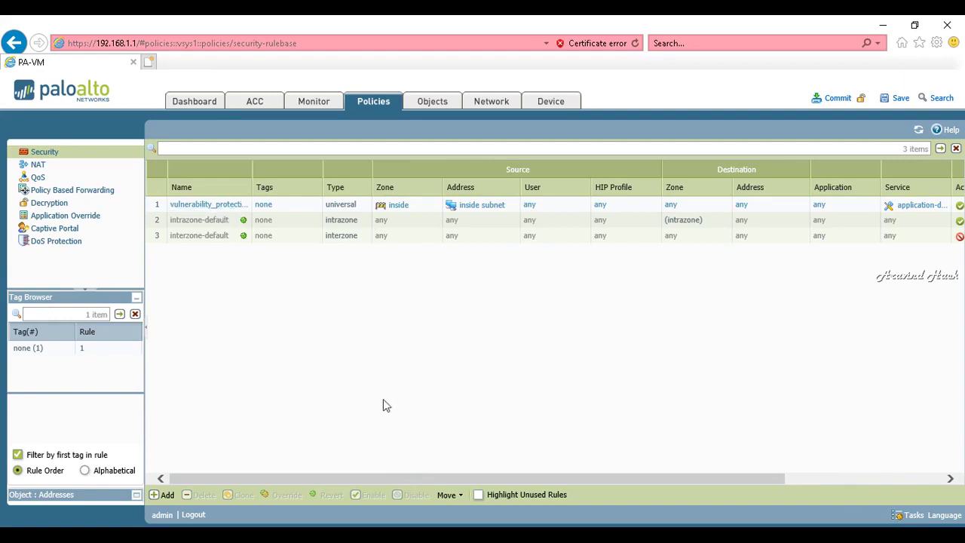
left_click(874, 536)
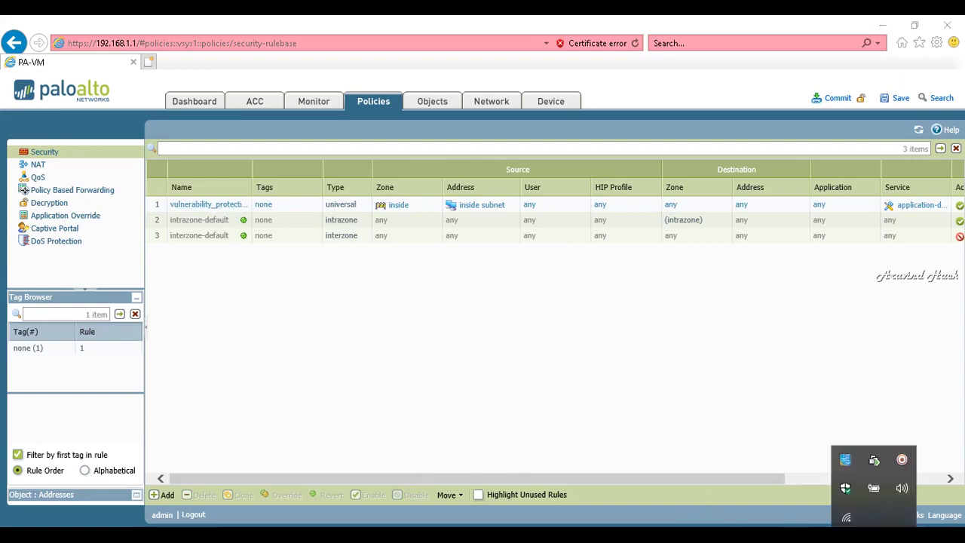
left_click(899, 460)
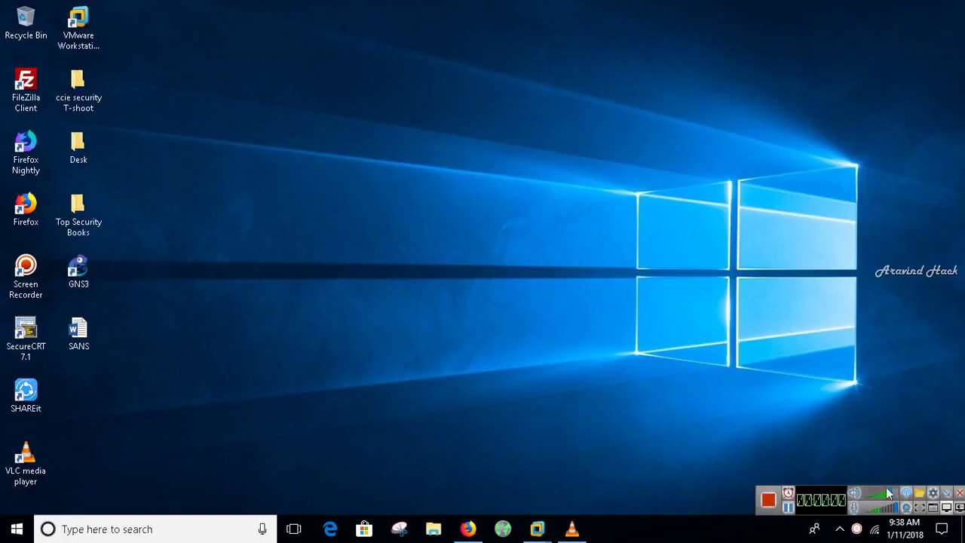
left_click(947, 492)
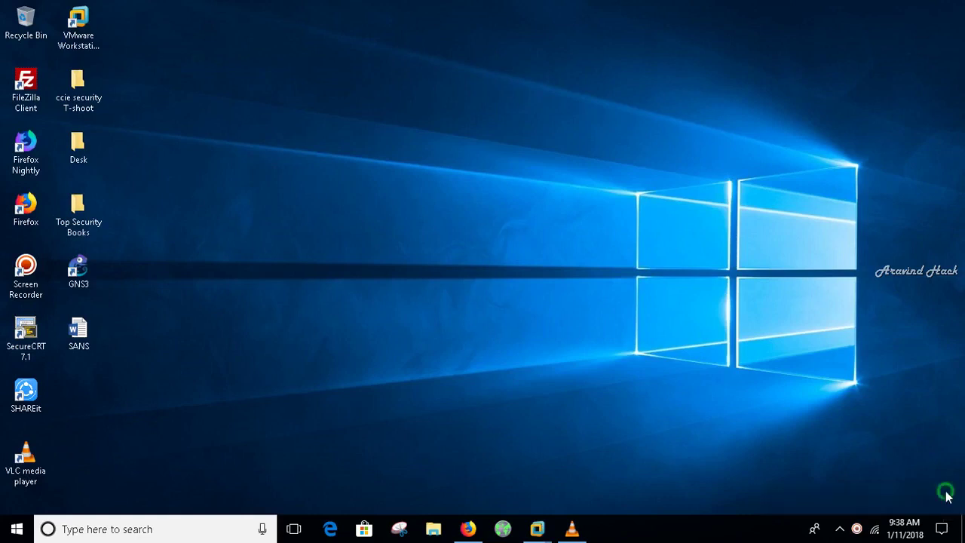
Launch Internet Explorer from the Windows search
left_click(106, 535)
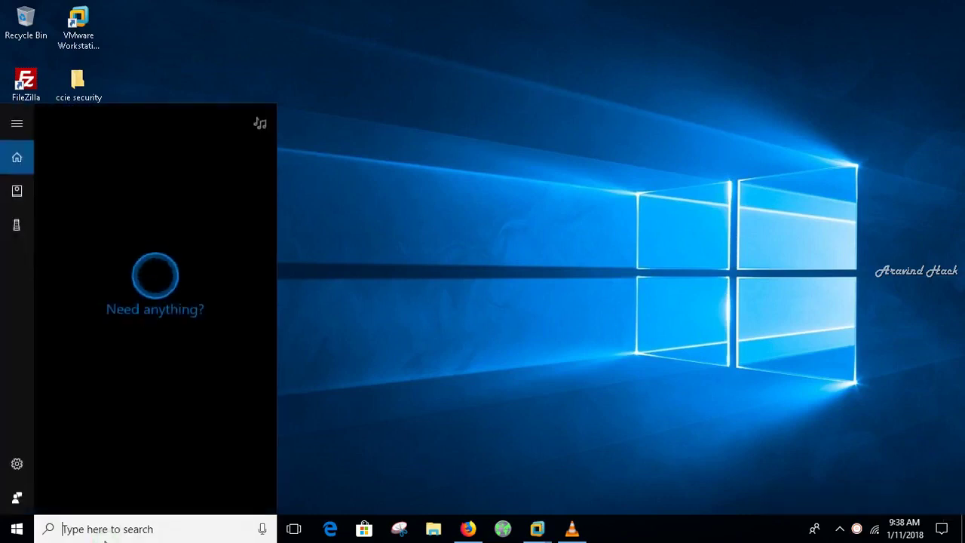
type("inter")
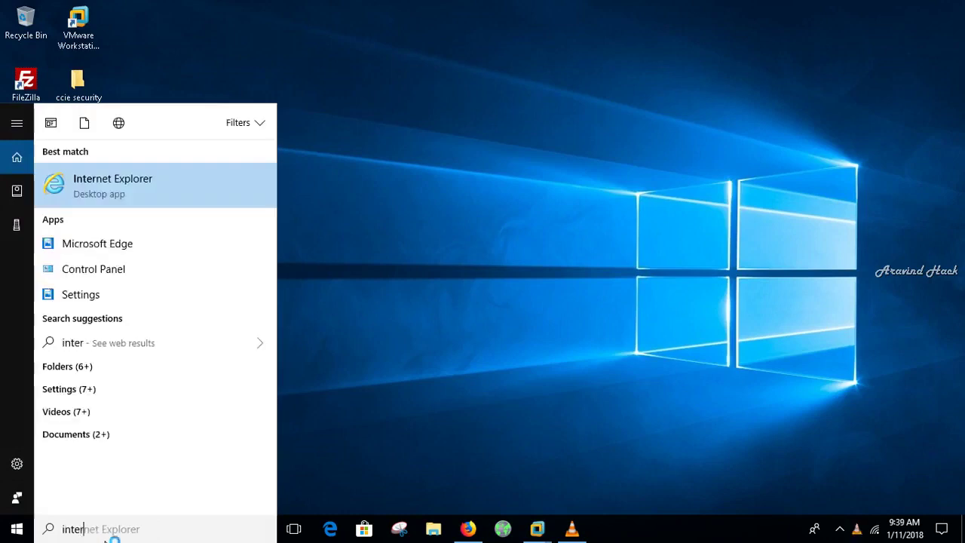
key("Escape")
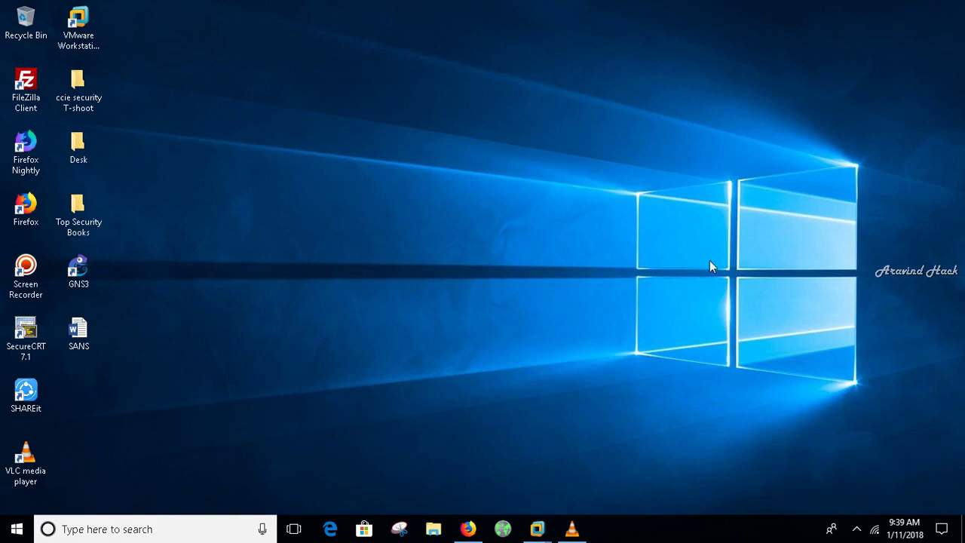
left_click(115, 527)
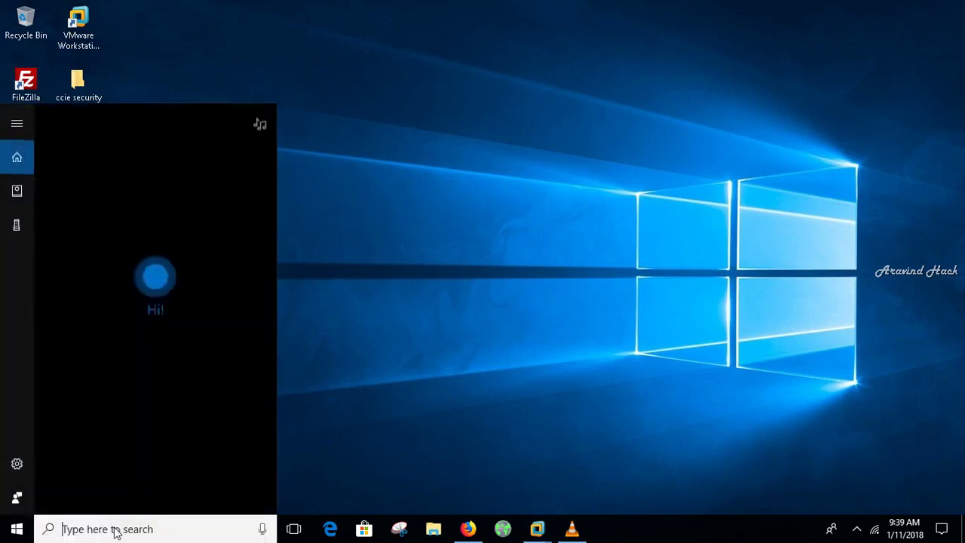
type("i")
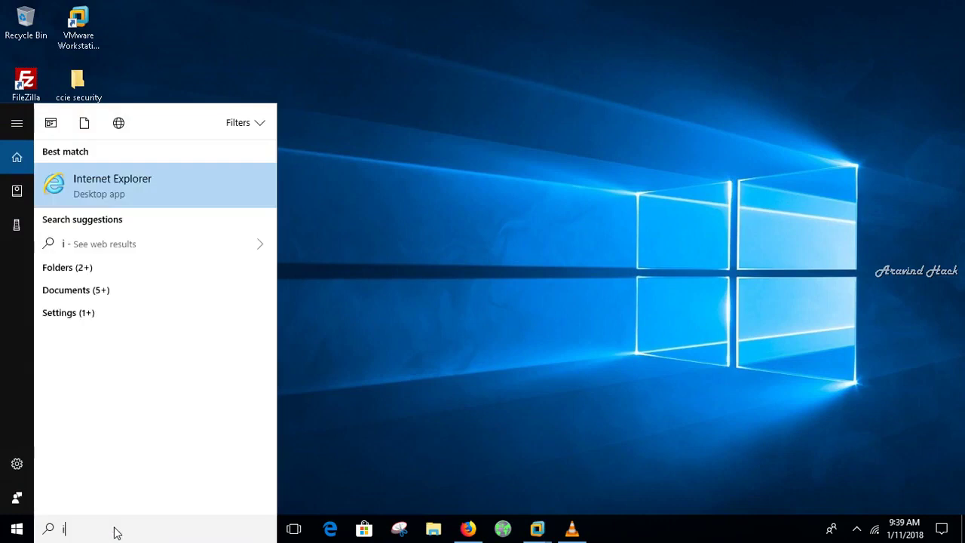
key("Return")
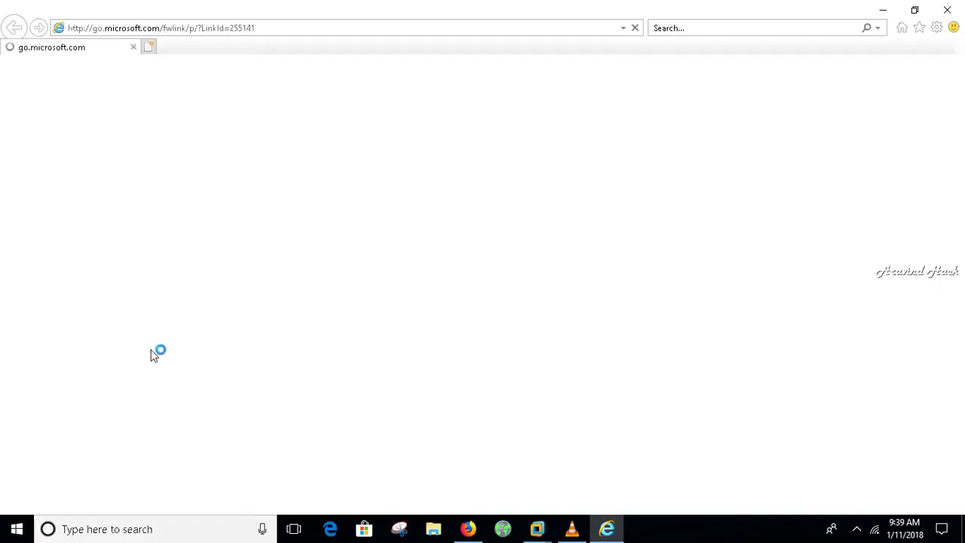
left_click(624, 29)
left_click(505, 43)
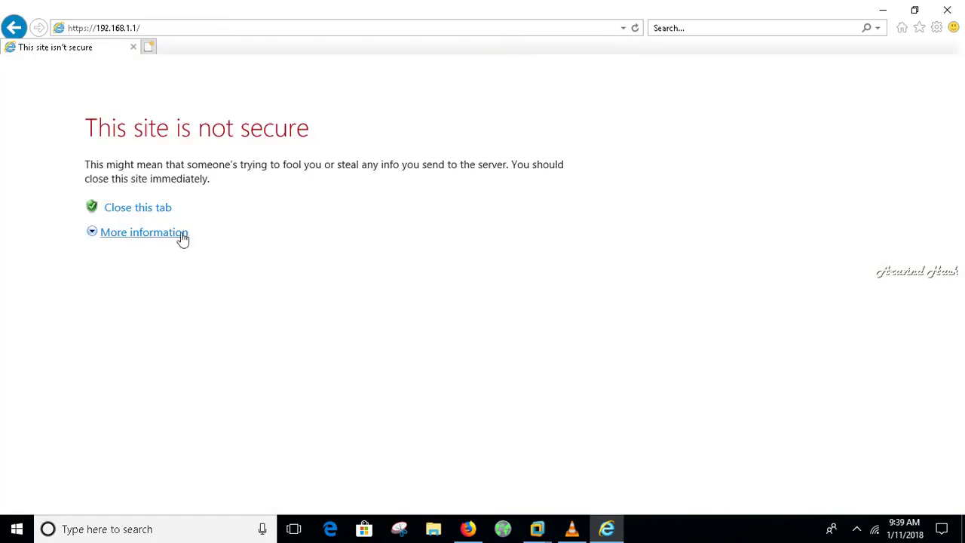
left_click(184, 234)
left_click(176, 371)
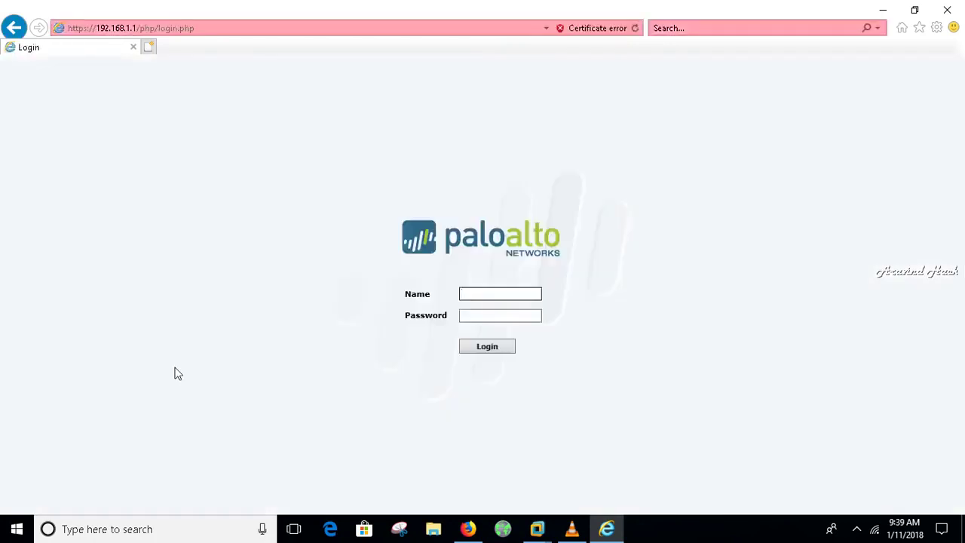
Log in as the administrator, dismiss the warning, and start a new Security policy rule
type("admin")
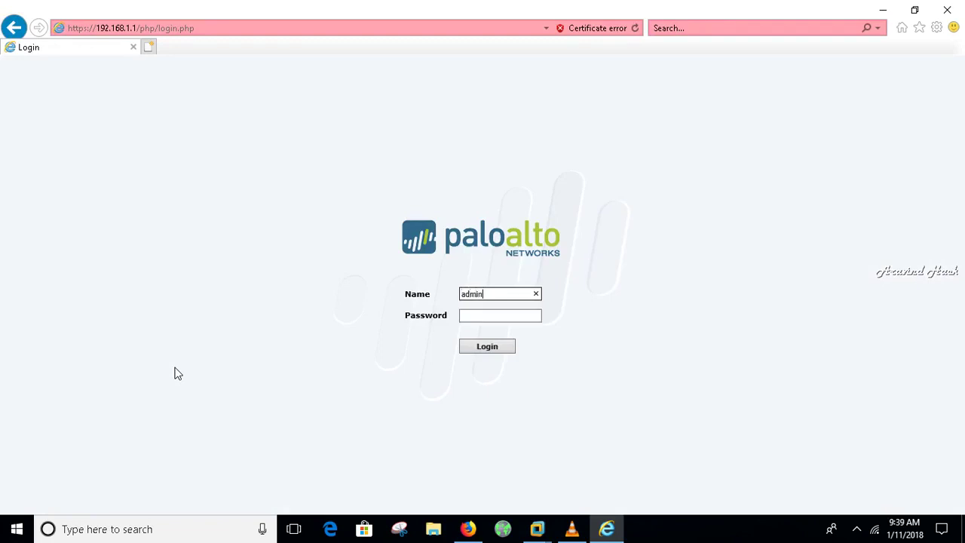
key("Tab")
key("Return")
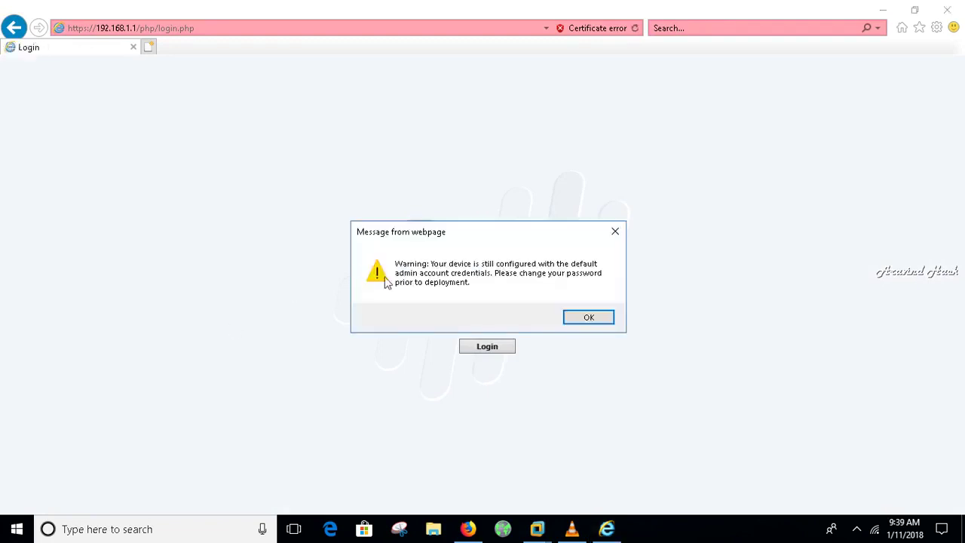
left_click(577, 318)
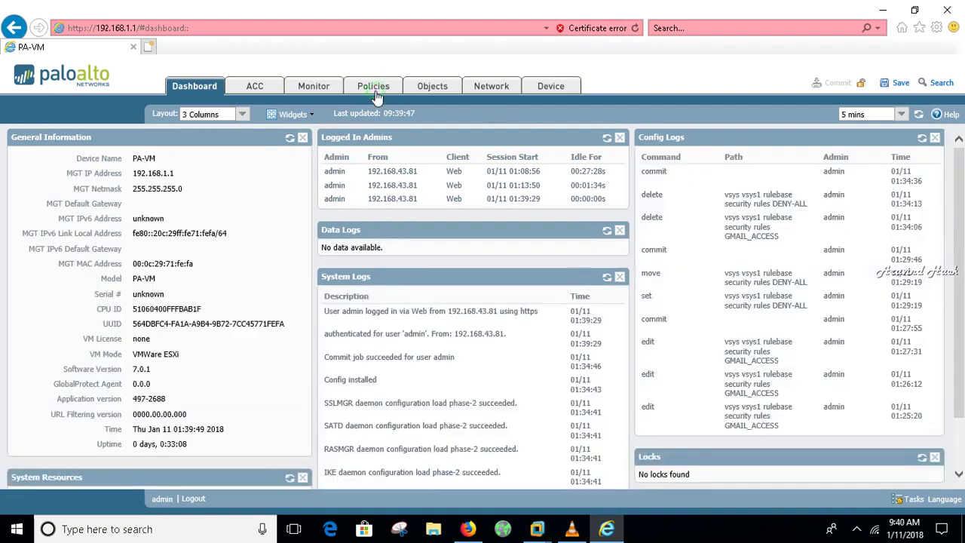
left_click(374, 89)
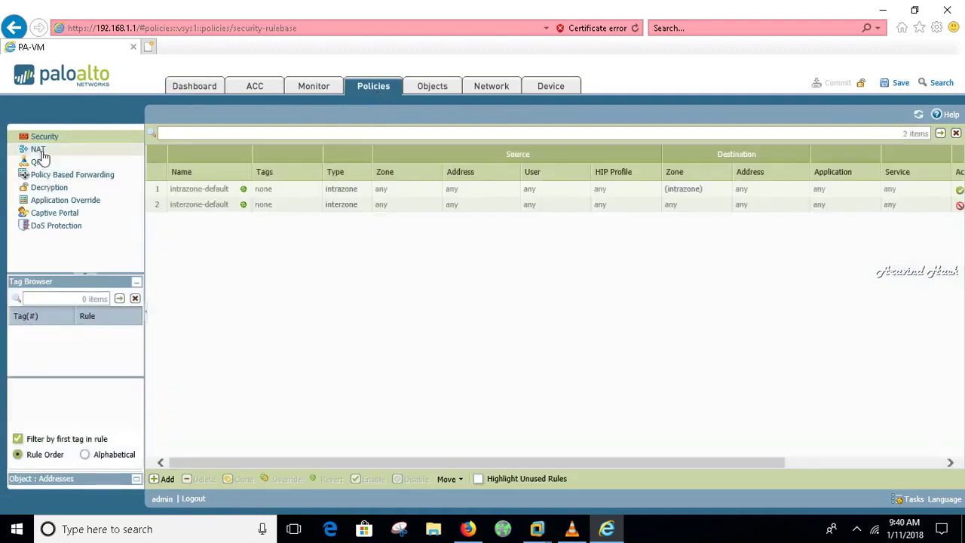
left_click(164, 479)
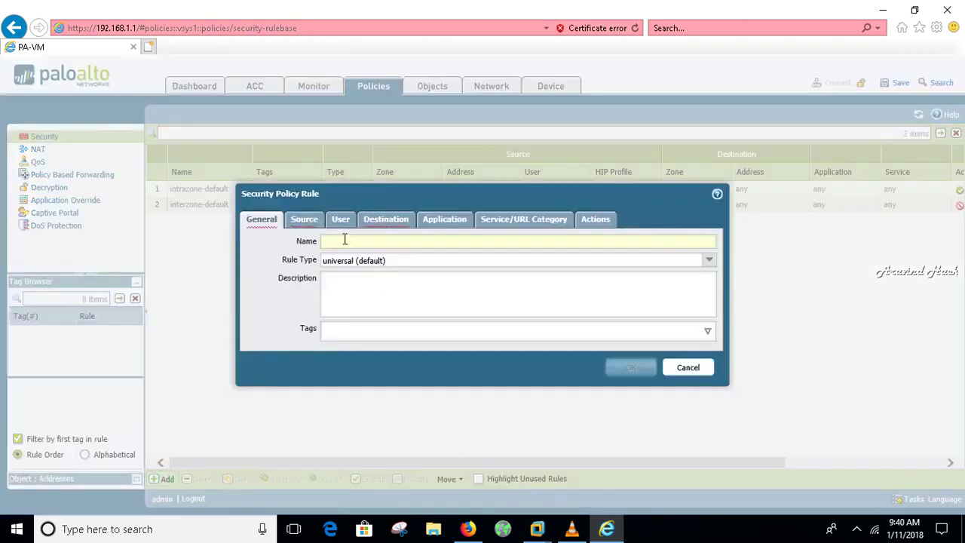
Name the rule YouTube_access and describe it as 'Configure Only Access but Prevent Uploading INside Users'
left_click(345, 240)
type("YouTube_access")
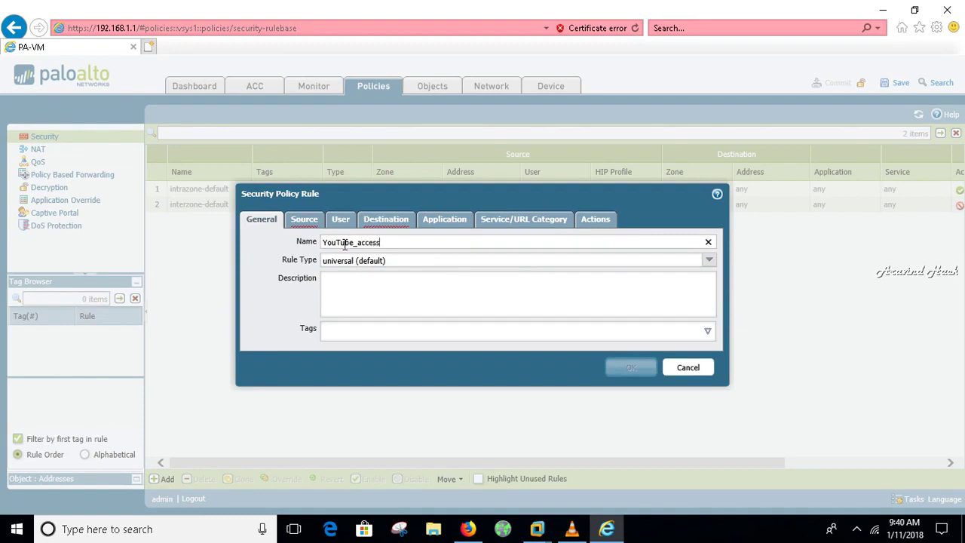
left_click(346, 298)
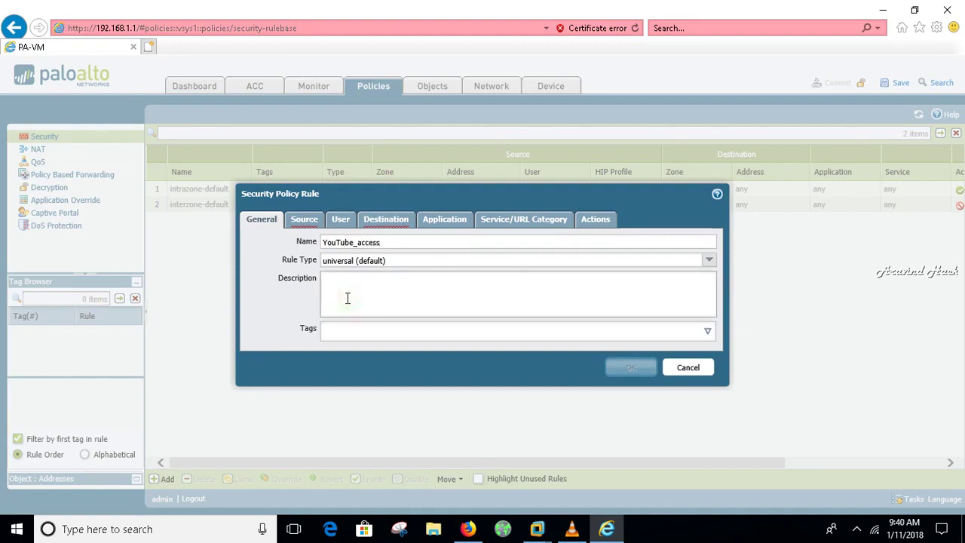
type("Co")
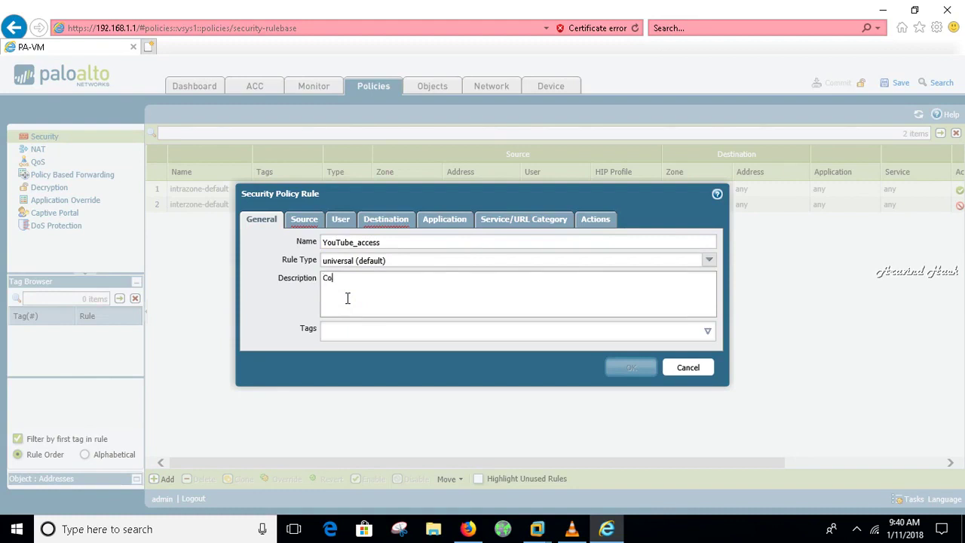
type("nfigure Only Access N")
key("BackSpace")
type("but n")
type("ot")
key("BackSpace")
key("BackSpace")
key("BackSpace")
key("BackSpace")
type("Prevent Uploading ")
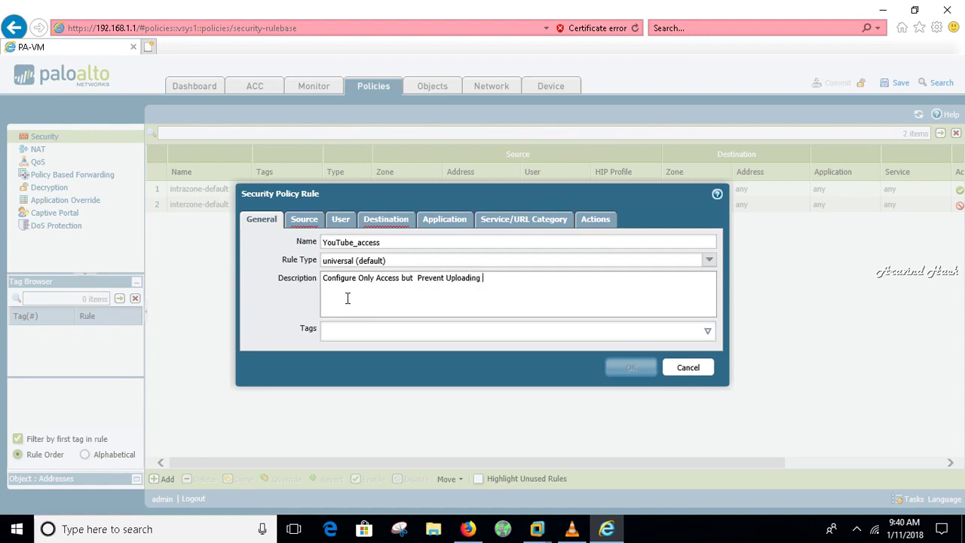
type("INside Users")
Set the rule's source zone to inside and turn off Any source address
left_click(308, 220)
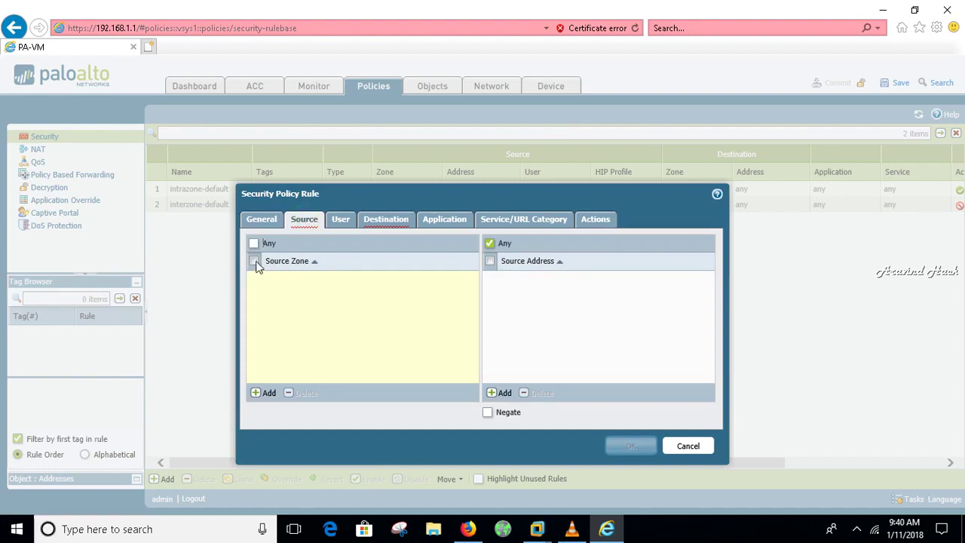
left_click(269, 394)
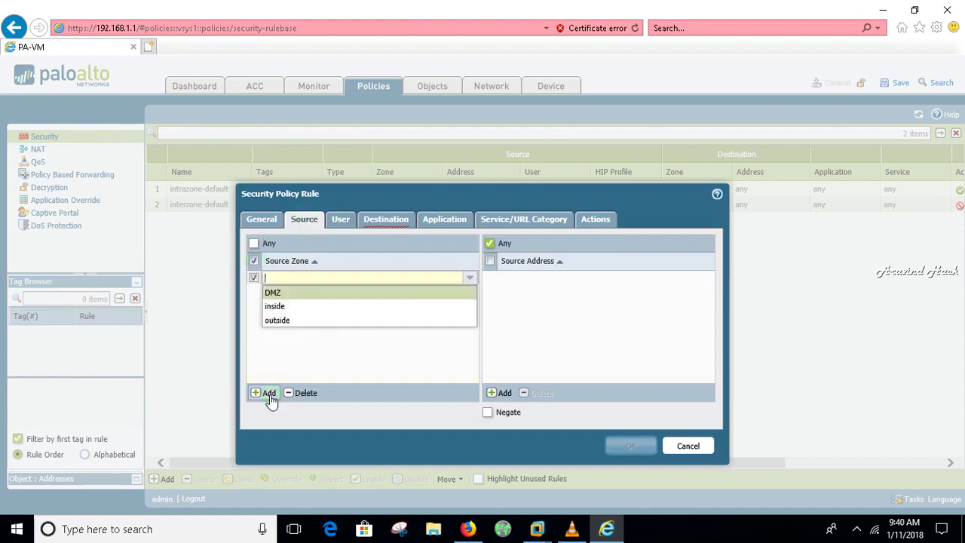
left_click(286, 306)
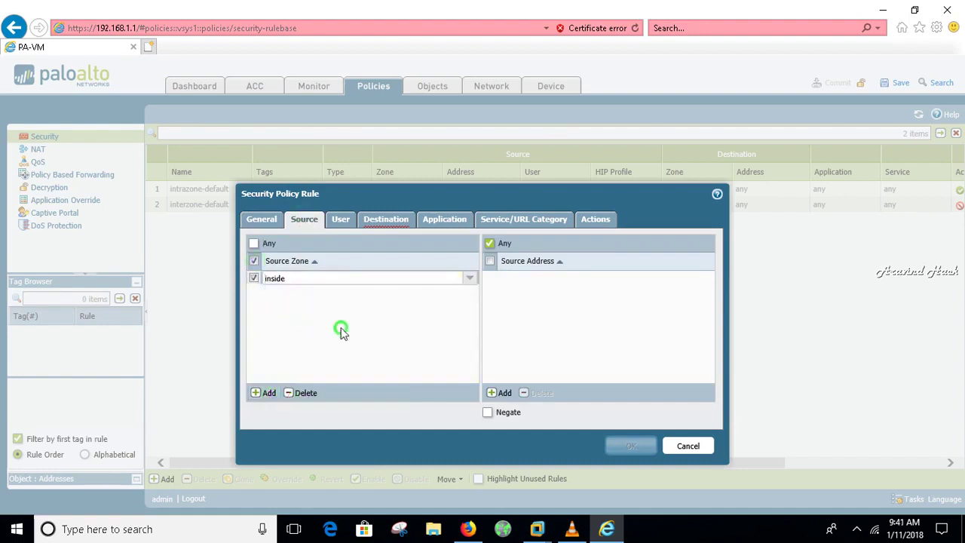
left_click(341, 332)
left_click(490, 261)
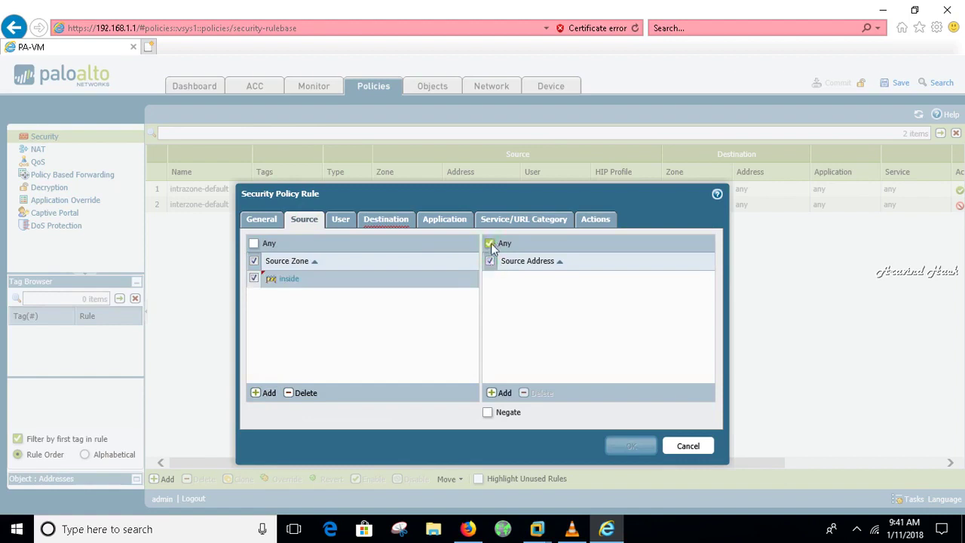
left_click(491, 244)
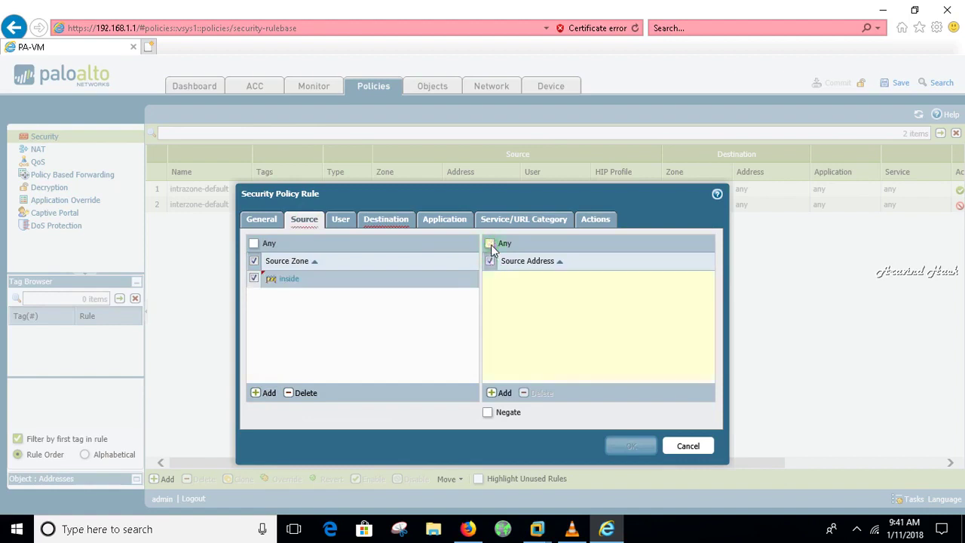
Start a new source address object named INSIDE, described as network traffic you want to control
left_click(502, 395)
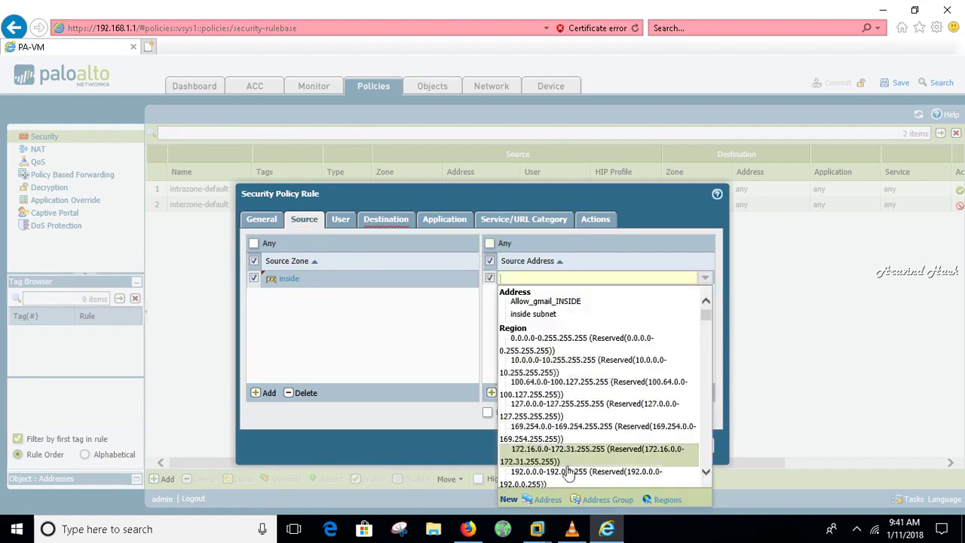
left_click(549, 500)
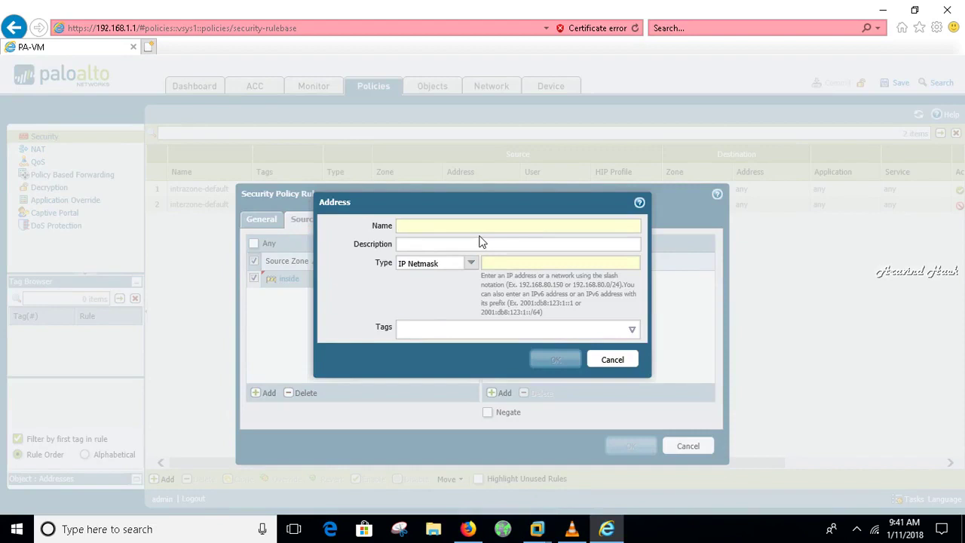
type("INSIDE")
left_click(478, 248)
type("User")
key("BackSpace")
key("BackSpace")
key("BackSpace")
key("BackSpace")
key("BackSpace")
type("Network Traffic That ")
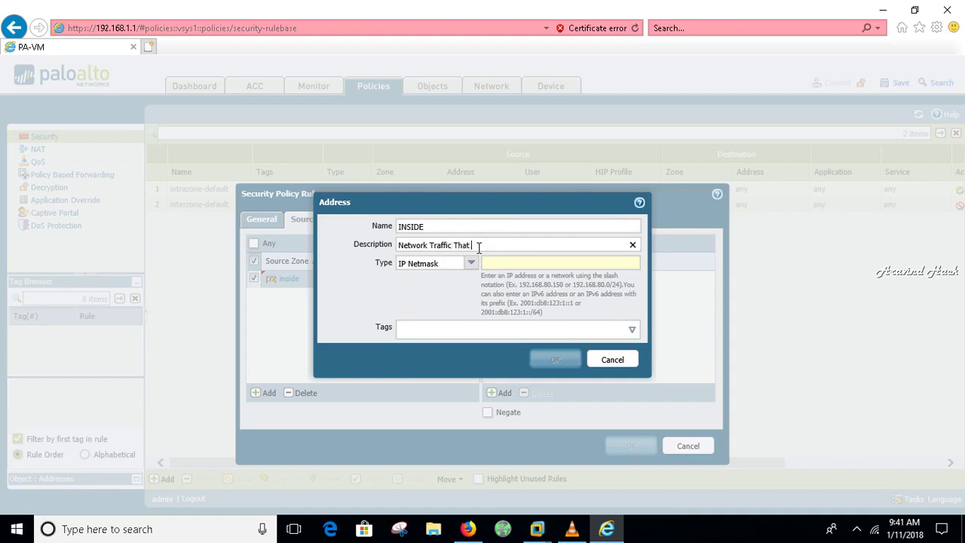
type("You Wna")
key("BackSpace")
key("BackSpace")
type("ant Control")
key("BackSpace")
key("BackSpace")
type("ol")
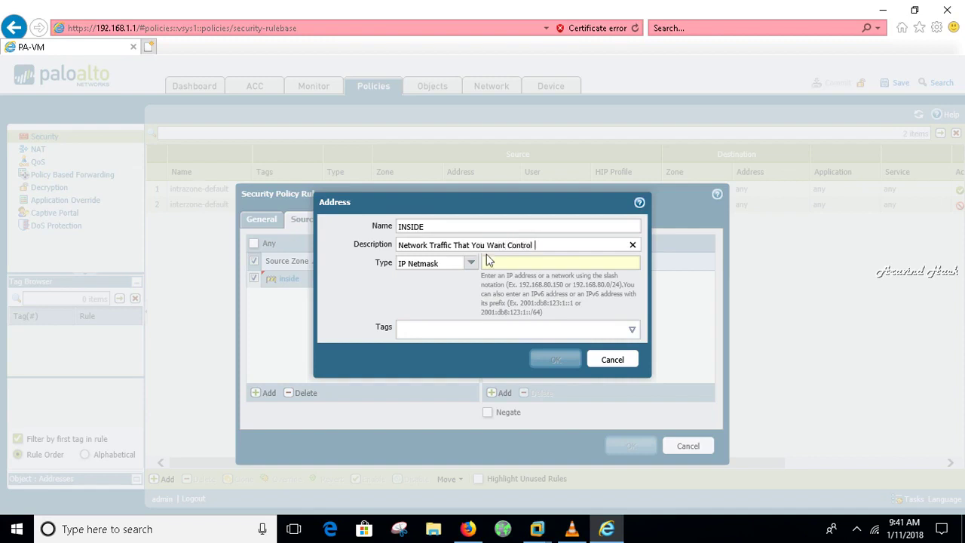
Give the INSIDE address object the network 12.0.0.0/8 and save it
left_click(491, 260)
type("12.0.0.0/8")
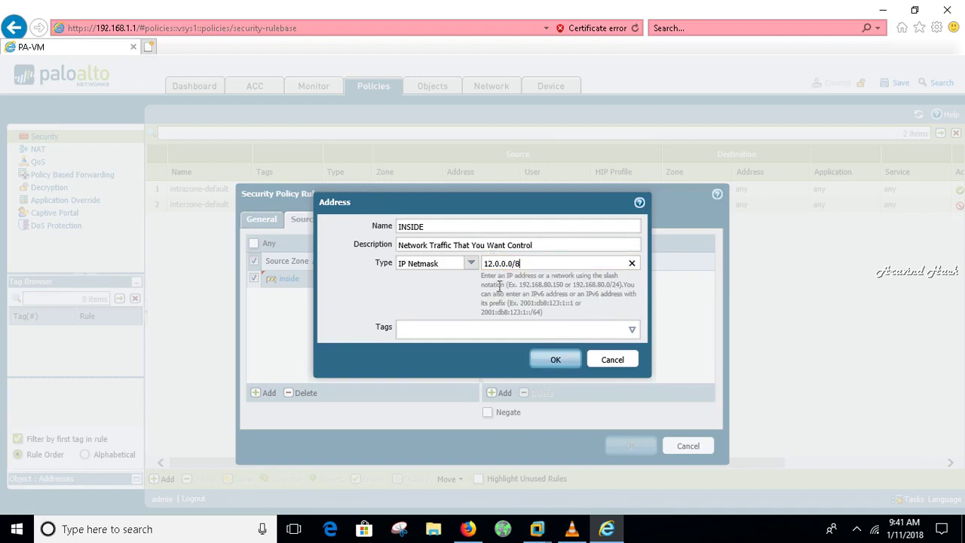
left_click(570, 360)
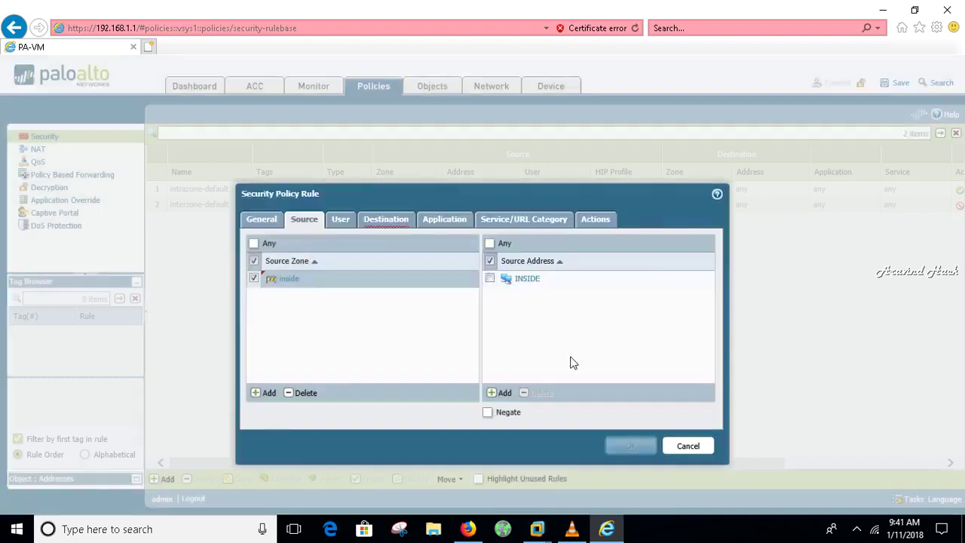
On the Application settings, discard the unfinished entry and turn off Any application
left_click(348, 218)
left_click(381, 219)
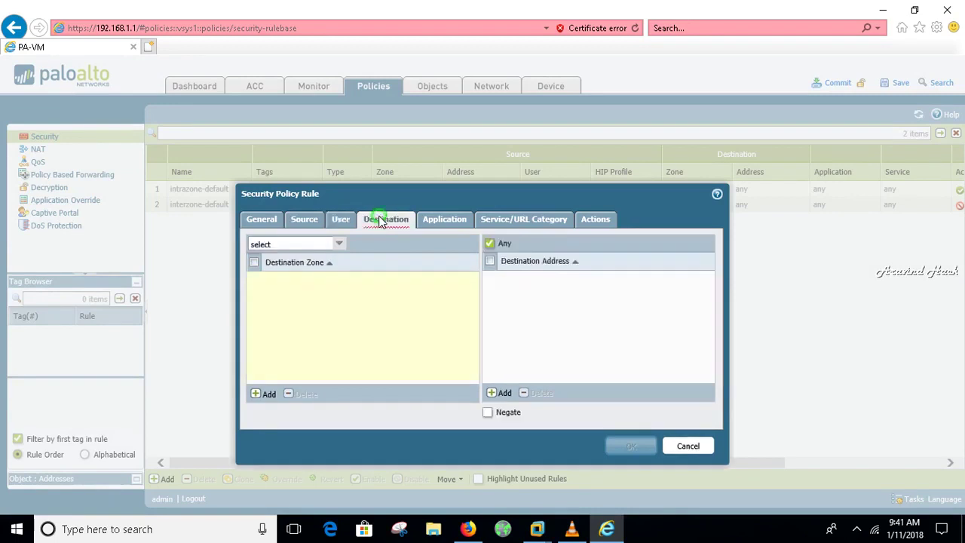
left_click(434, 219)
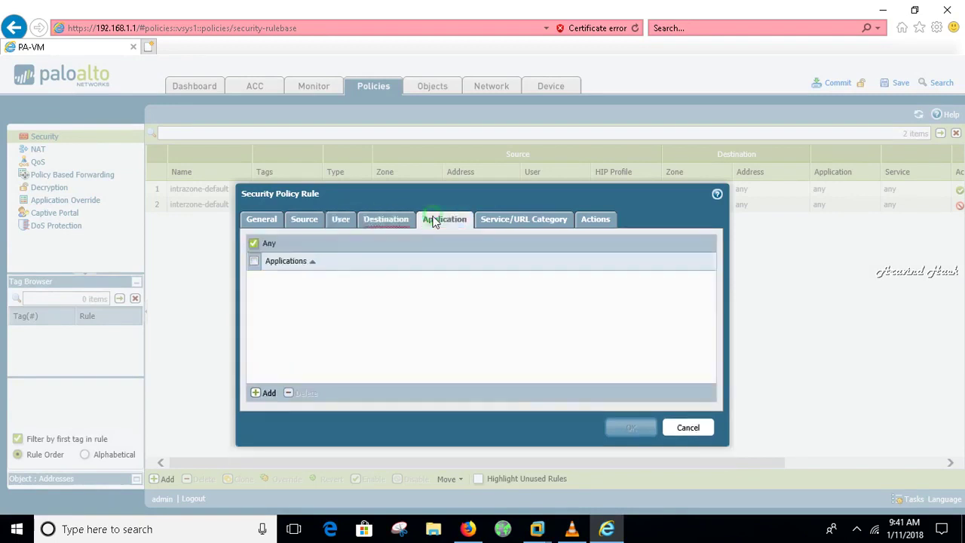
left_click(256, 393)
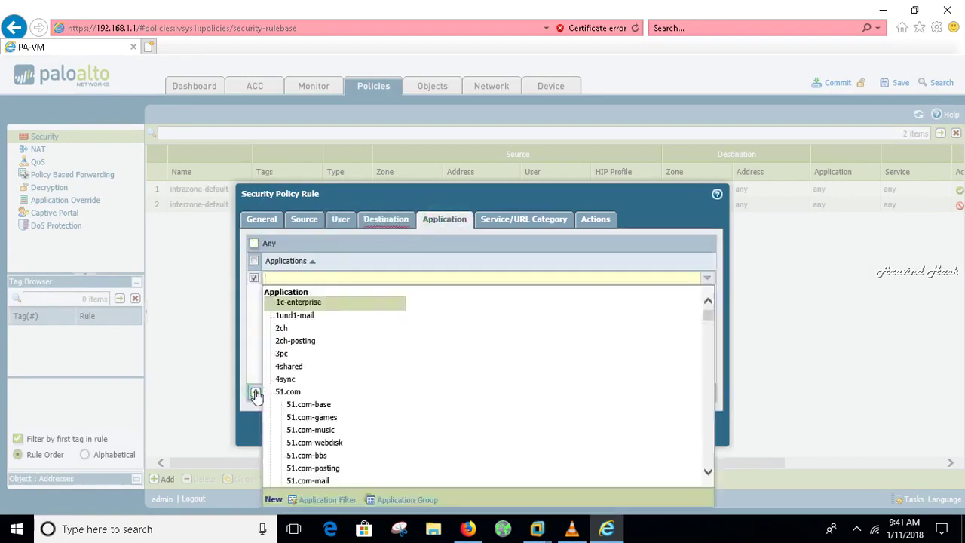
type("we")
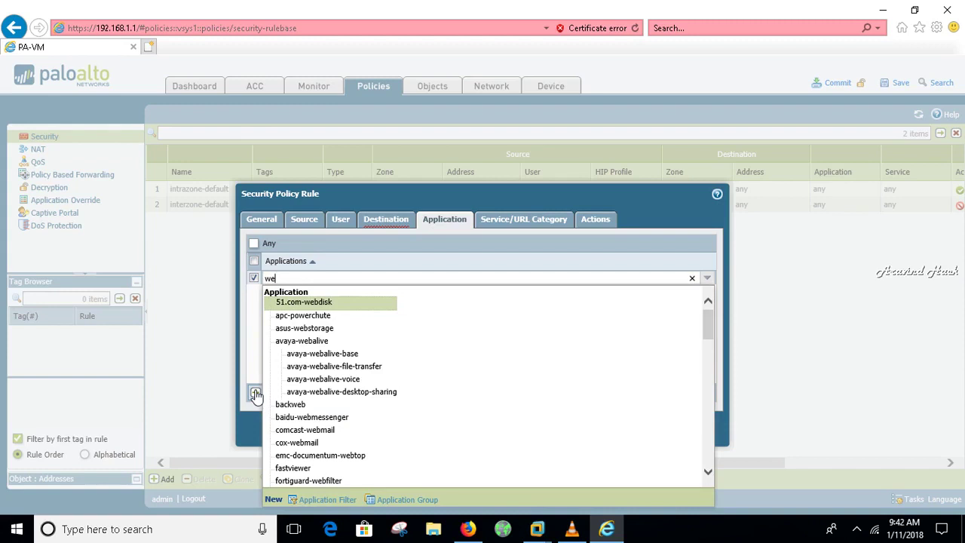
left_click(258, 347)
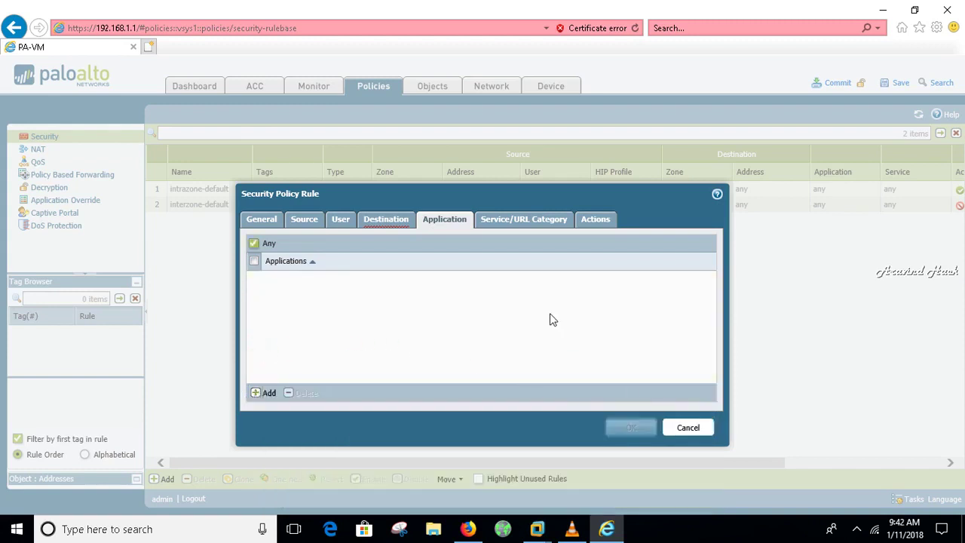
left_click(255, 262)
Add youtube-base as the rule's first application
left_click(263, 393)
left_click(301, 276)
type("you")
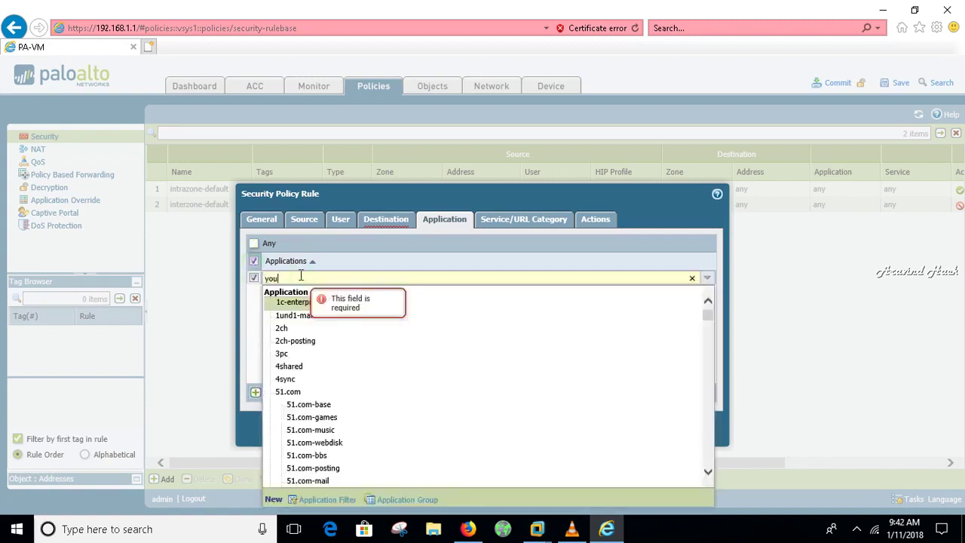
type("tube-base")
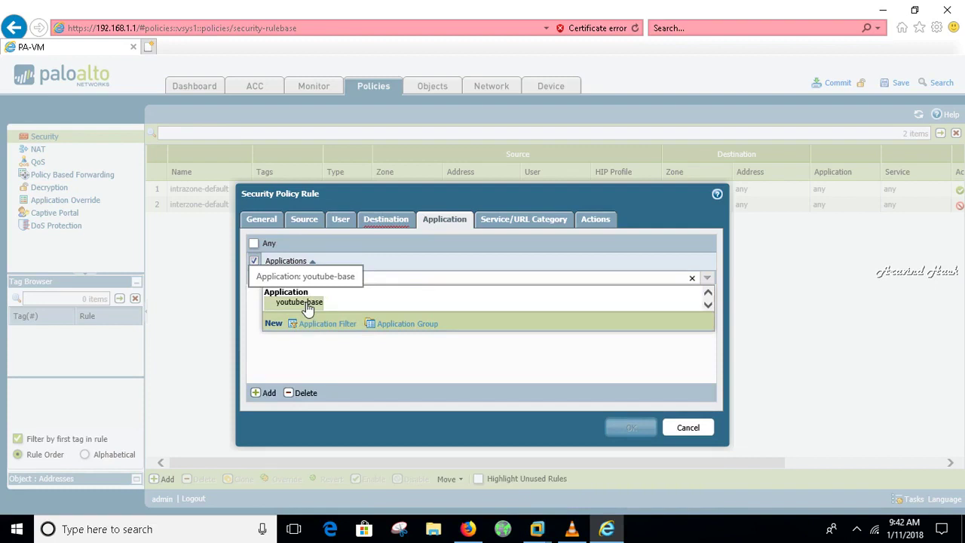
left_click(307, 304)
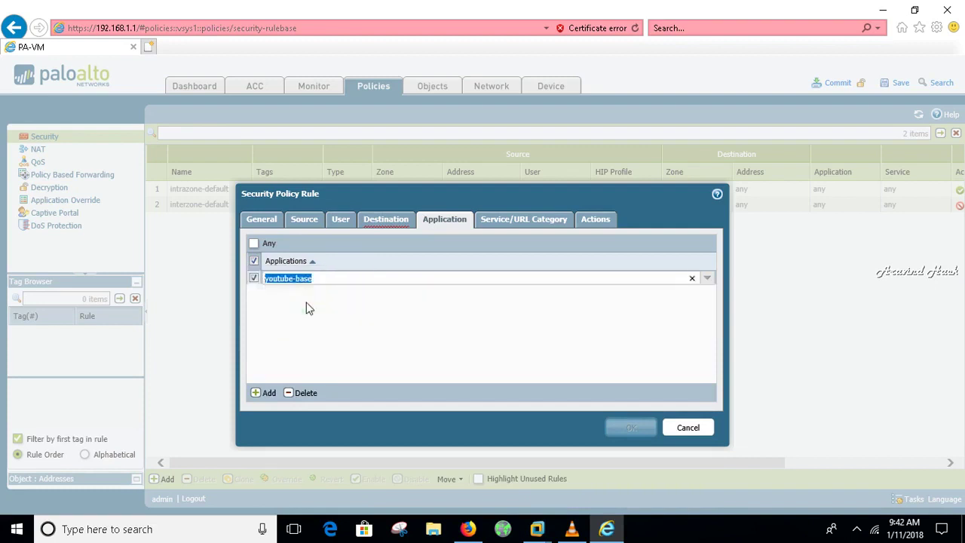
left_click(326, 389)
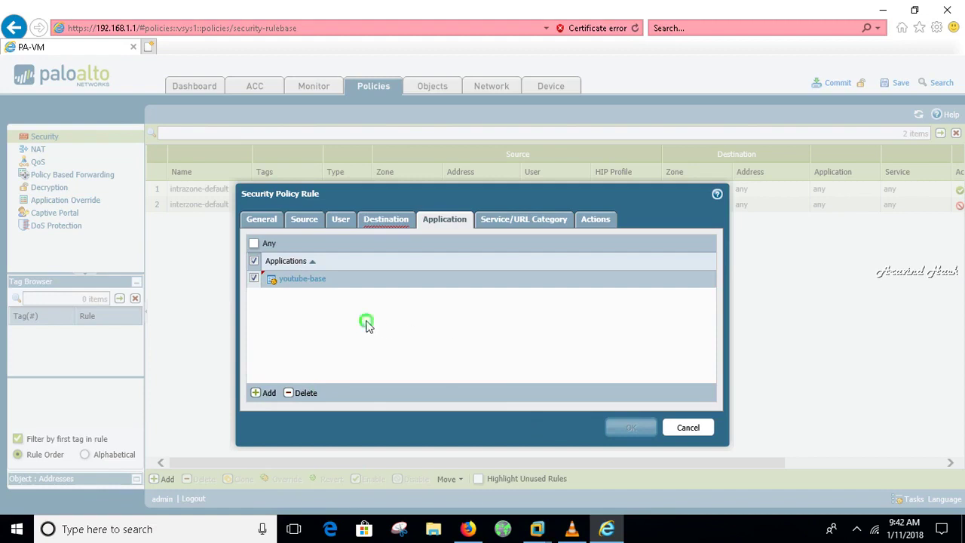
Add web-browsing and ssl as further applications
left_click(268, 393)
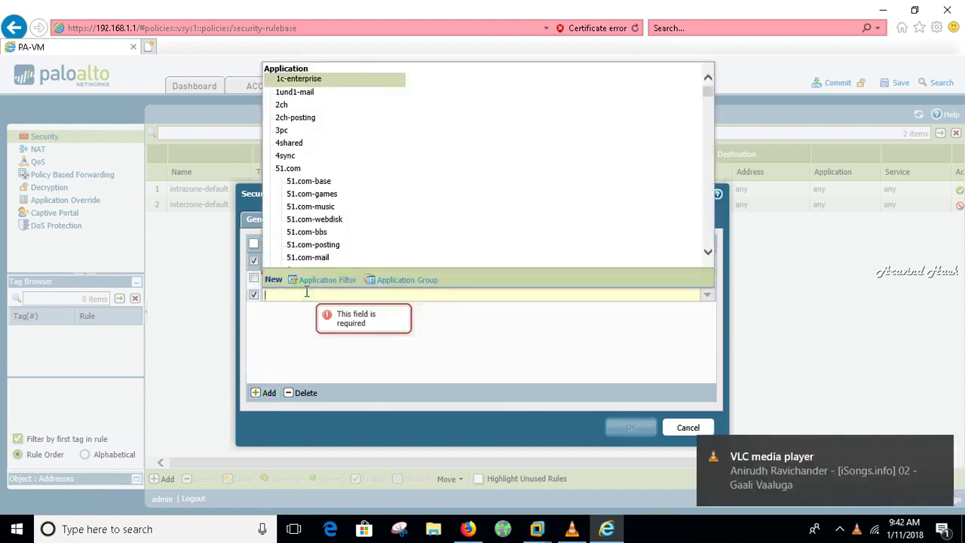
type("web-b")
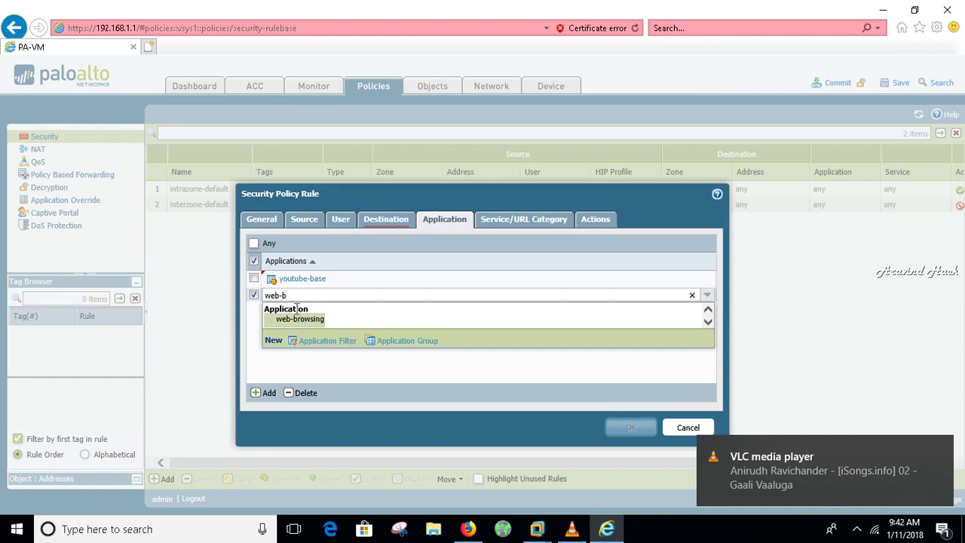
left_click(294, 322)
left_click(318, 329)
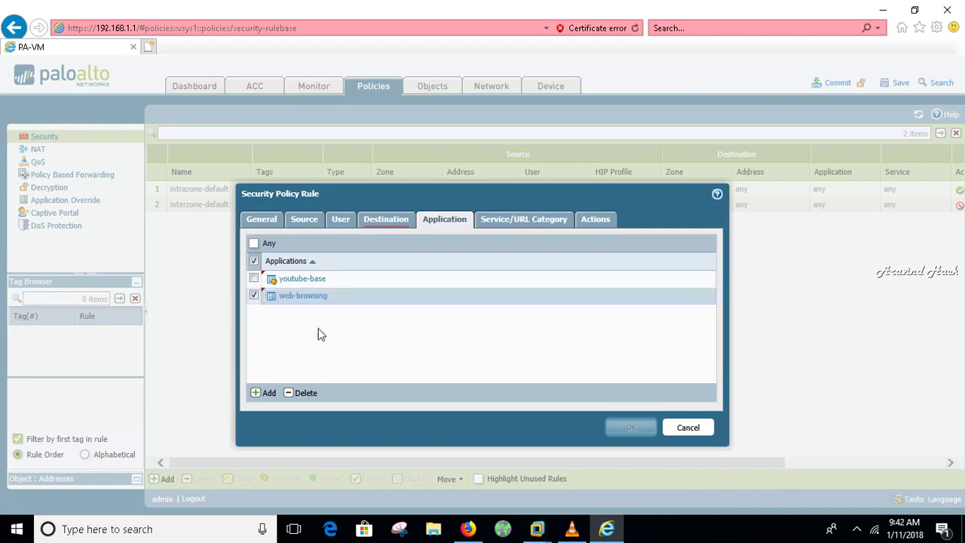
left_click(268, 393)
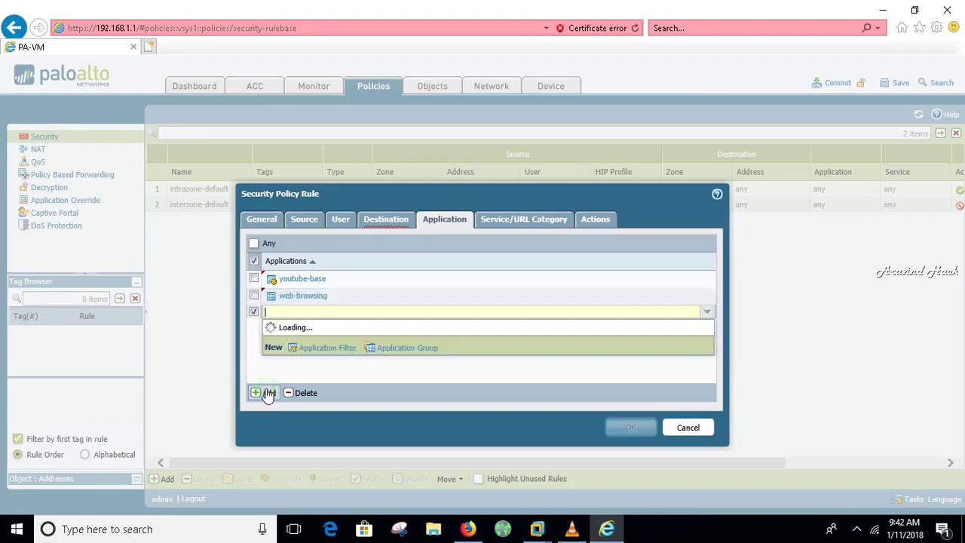
left_click(309, 310)
type("ssl")
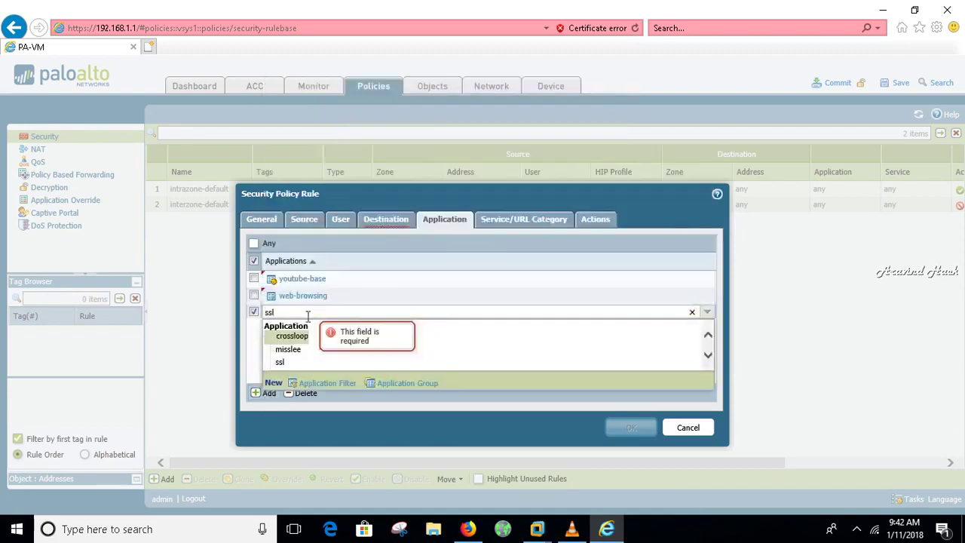
left_click(284, 363)
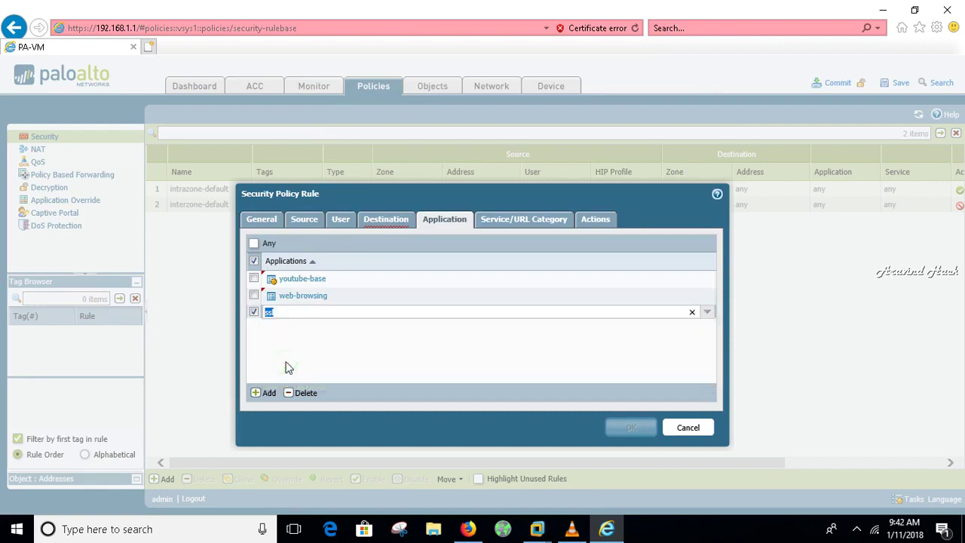
left_click(298, 351)
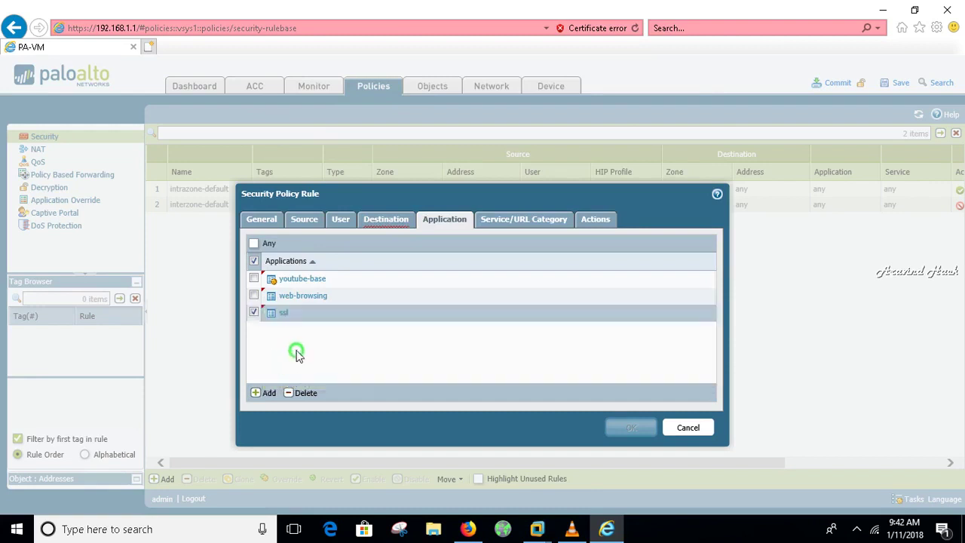
Deselect the listed application entries, leaving youtube-base, web-browsing and ssl in place
left_click(254, 312)
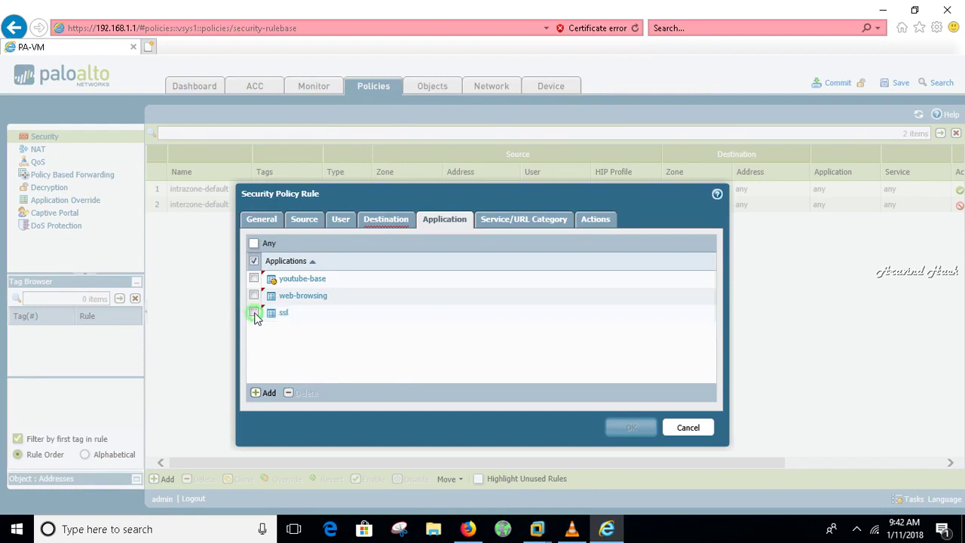
left_click(394, 370)
left_click(254, 261)
left_click(386, 345)
left_click(448, 345)
Keep the service as application-default and the action as Allow
left_click(552, 221)
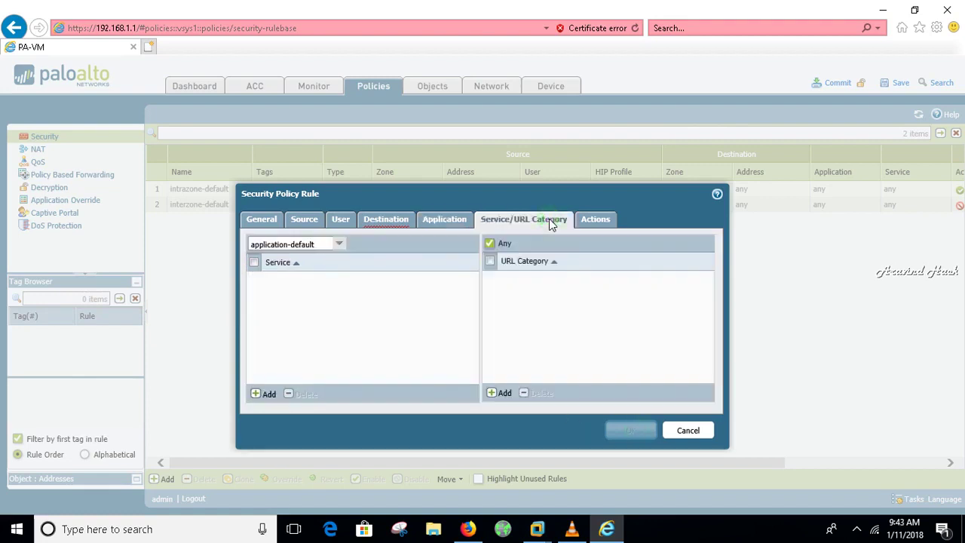
left_click(340, 247)
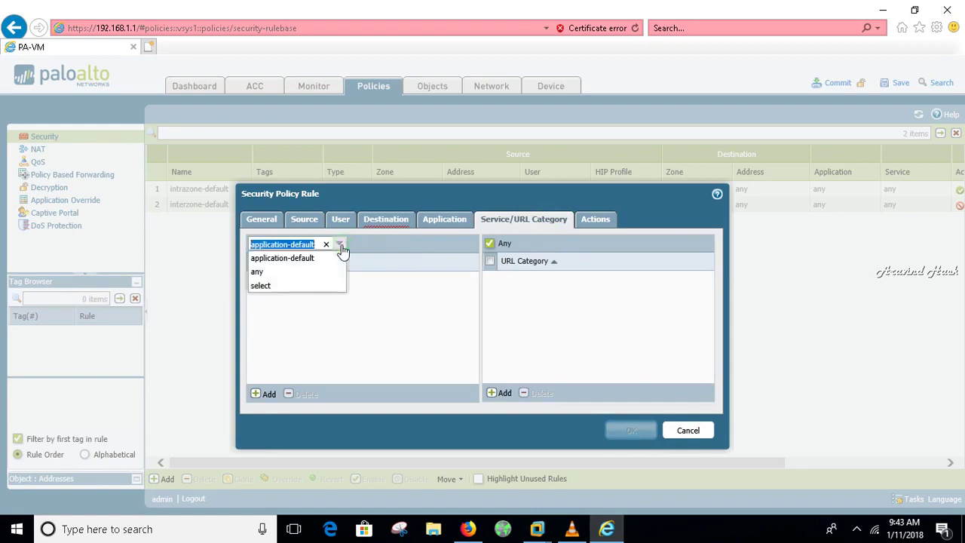
left_click(341, 247)
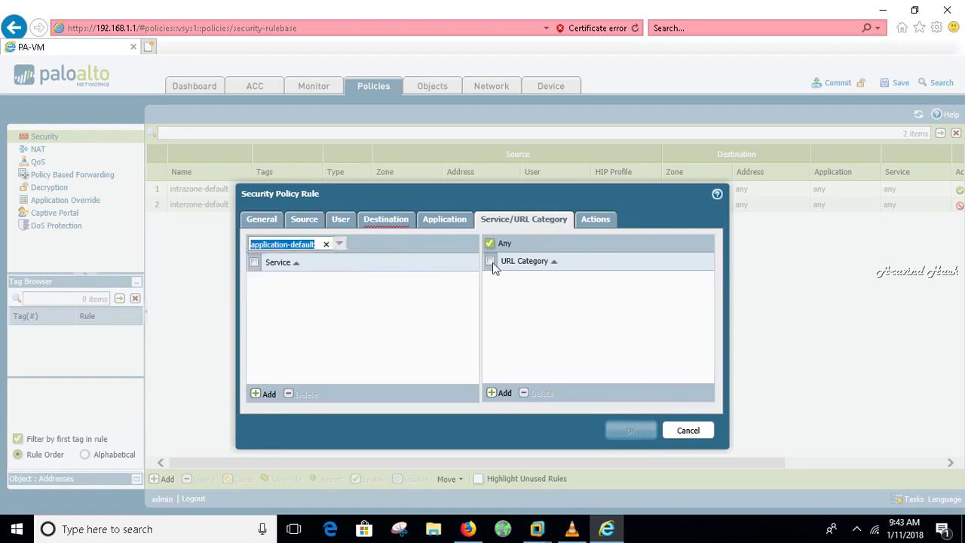
left_click(595, 220)
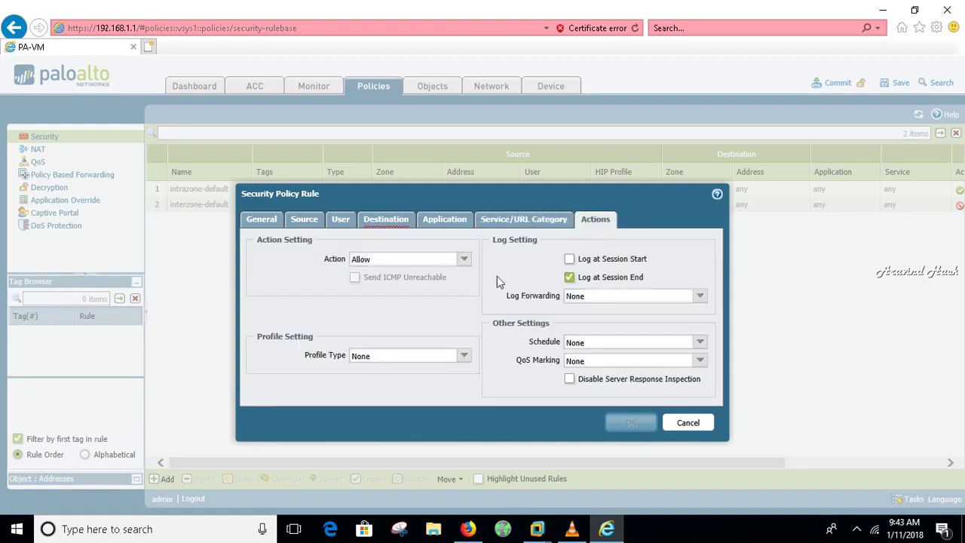
left_click(464, 261)
left_click(417, 289)
Set the destination zone to any and save the finished YouTube_access rule
left_click(381, 220)
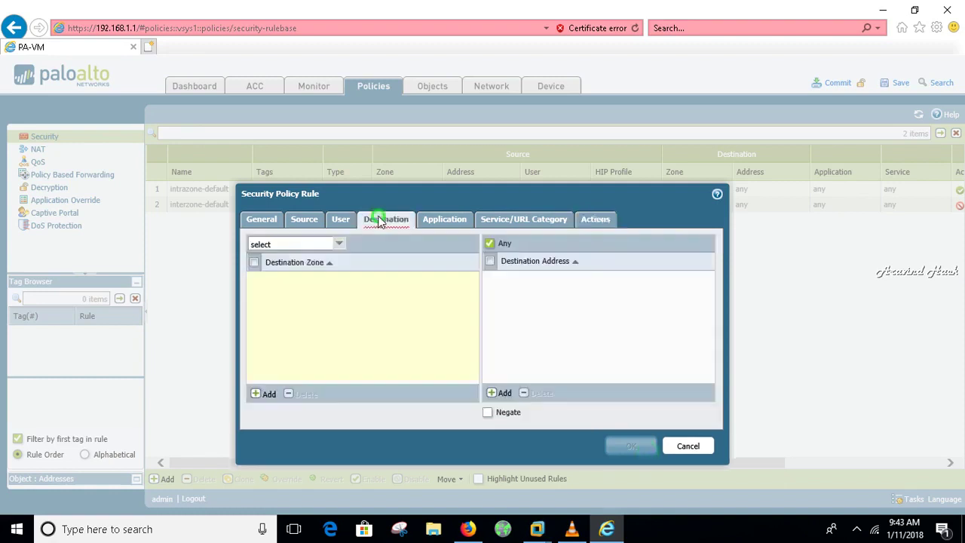
left_click(339, 244)
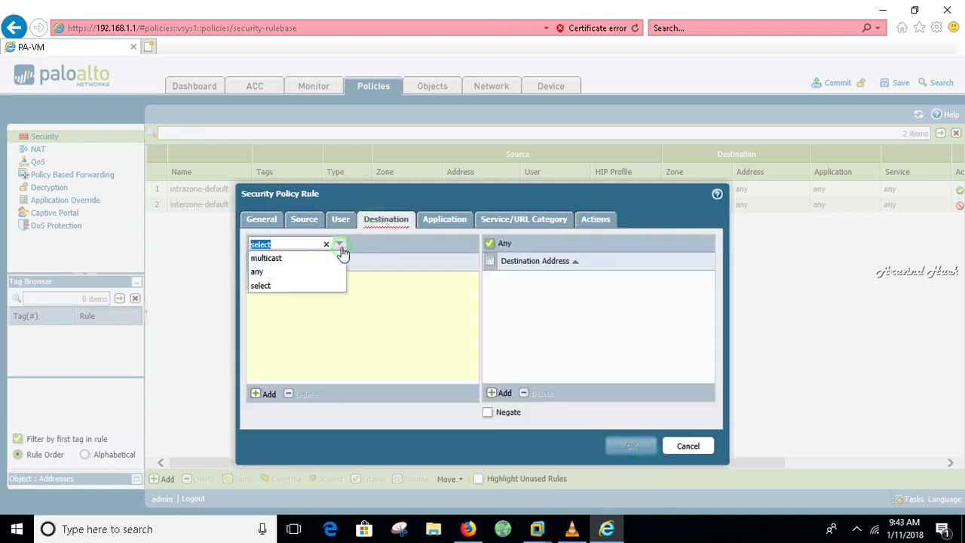
left_click(300, 273)
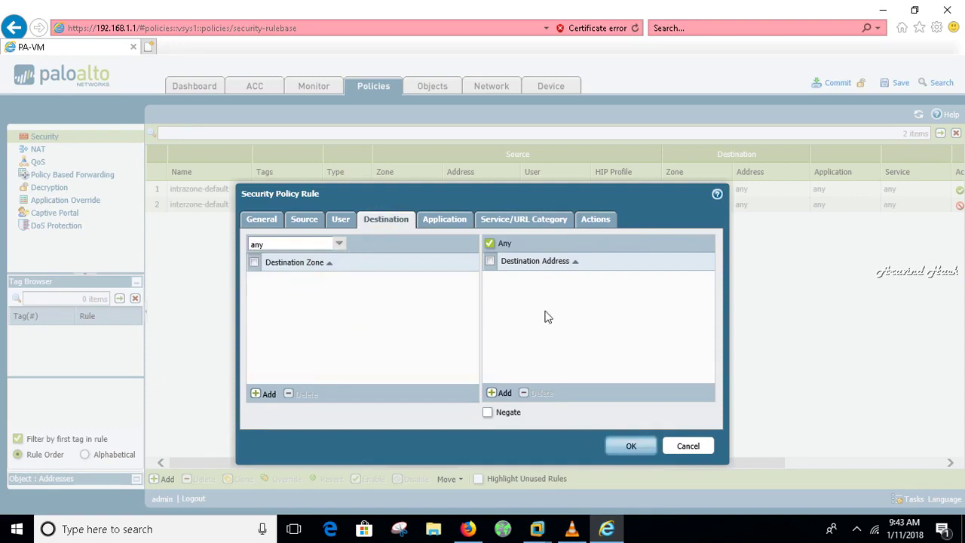
left_click(529, 218)
left_click(458, 219)
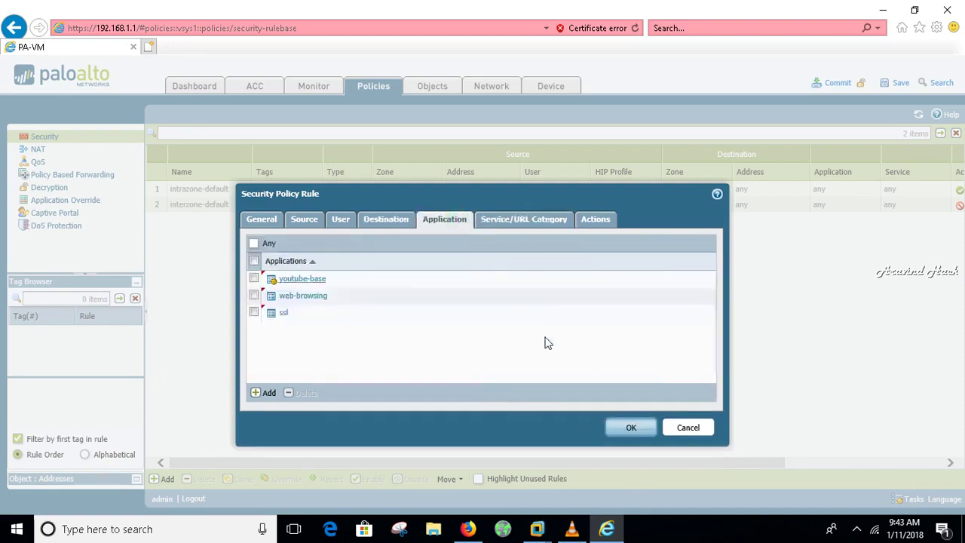
left_click(647, 427)
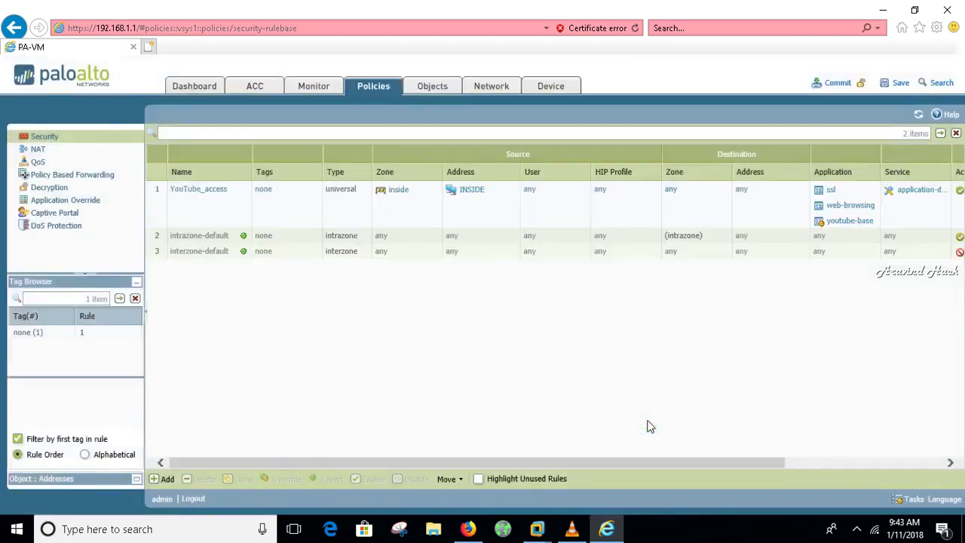
Commit the configuration and validate the pending changes
left_click(835, 84)
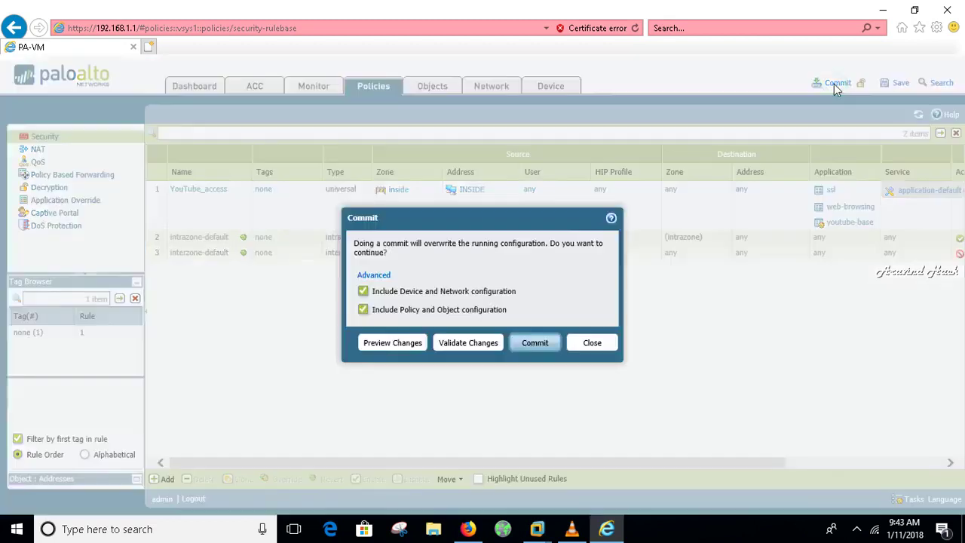
left_click(469, 346)
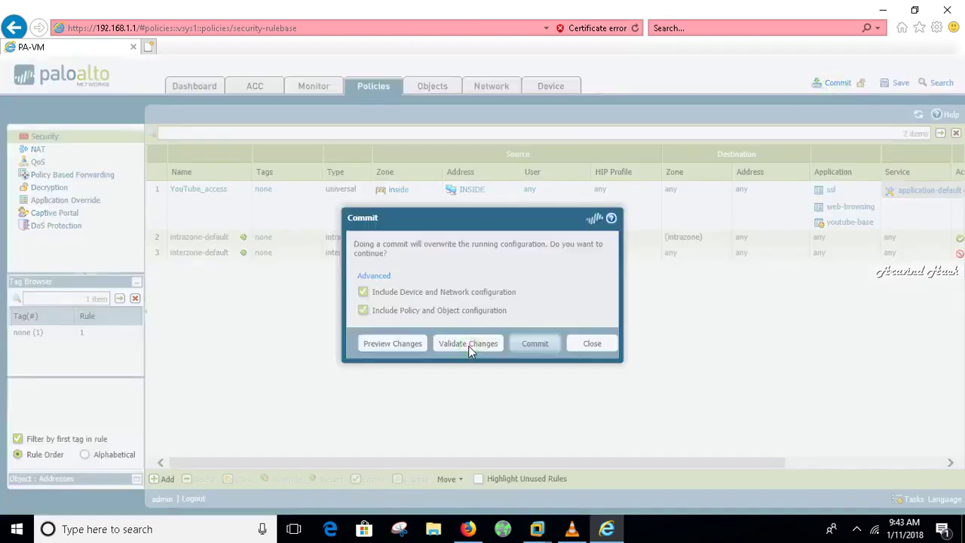
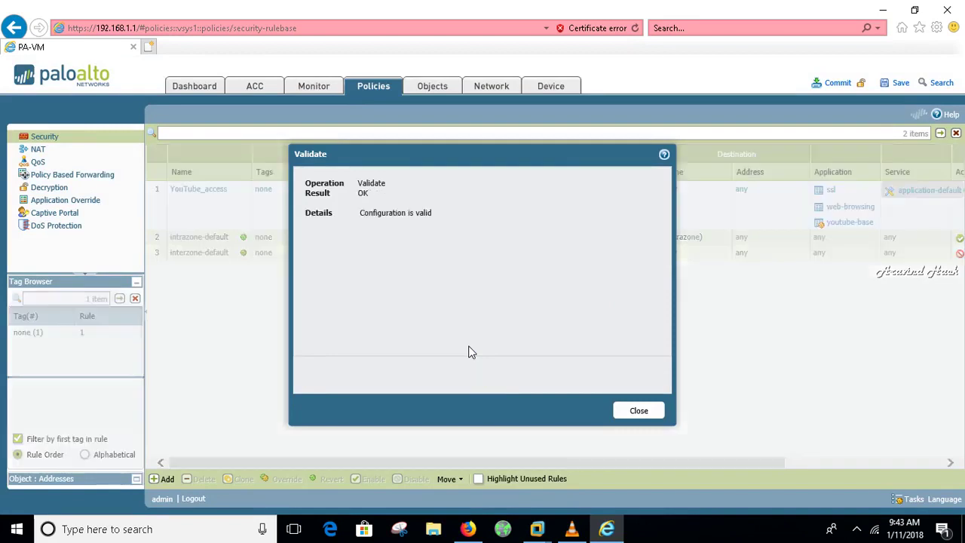
Close the validation result and jump to page 52 of the Objects > Applications list
left_click(645, 411)
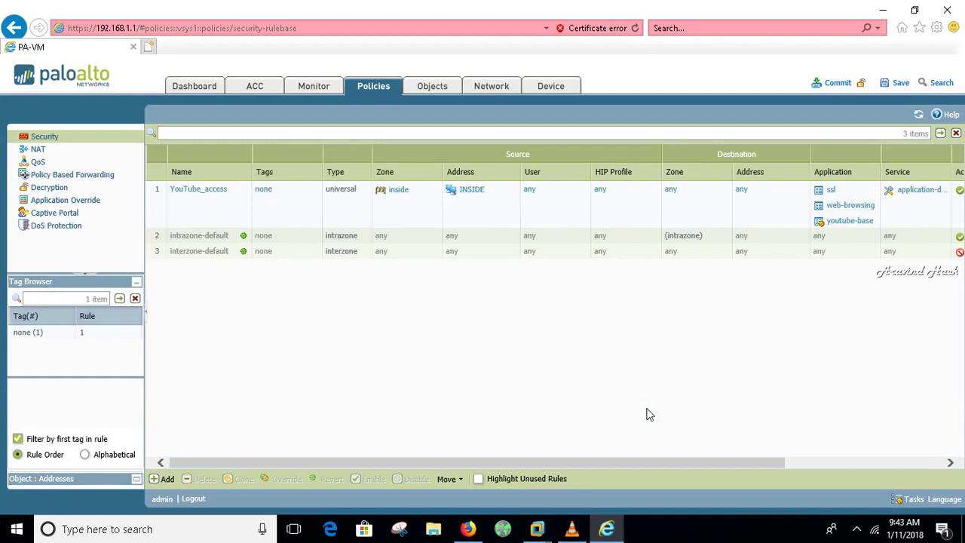
left_click(432, 87)
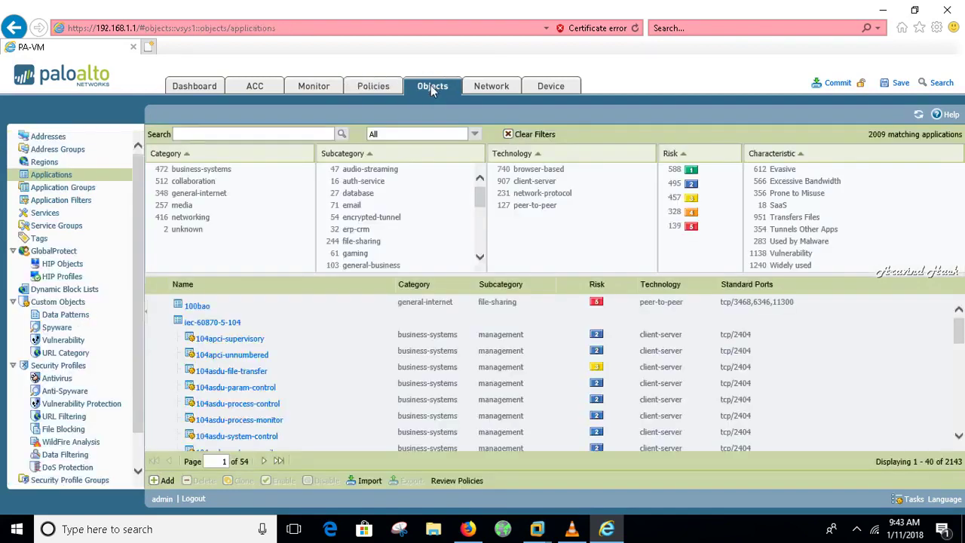
left_click(229, 462)
key("Return")
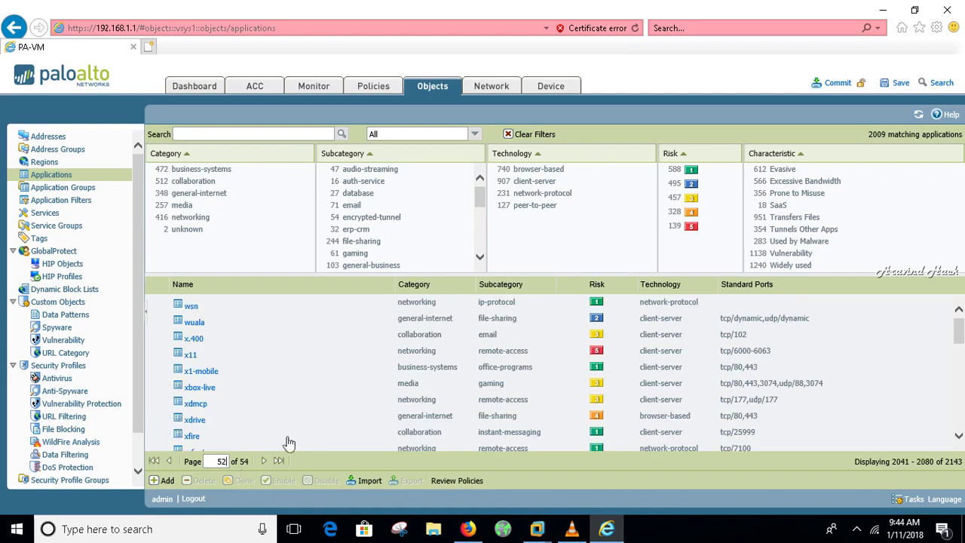
scroll(963, 377, "down", 3)
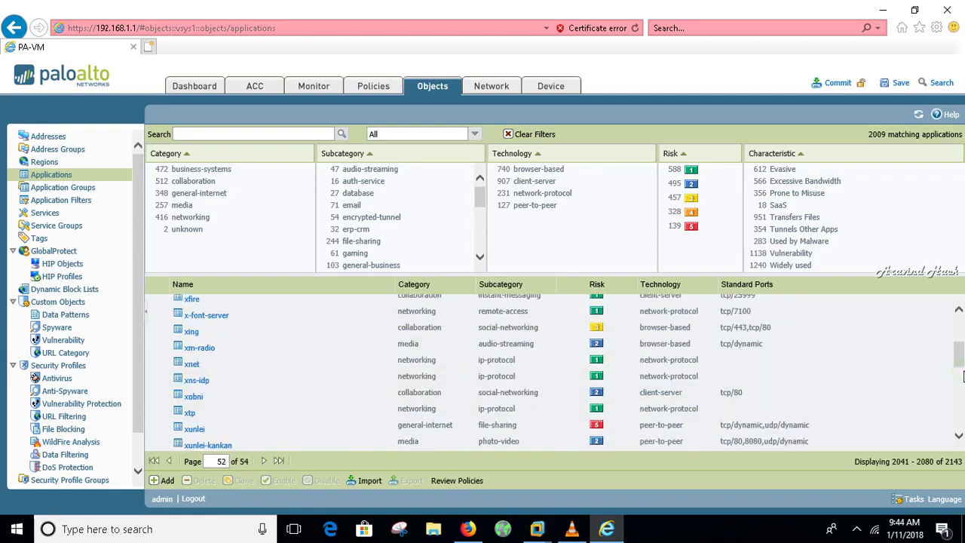
scroll(963, 404, "down", 5)
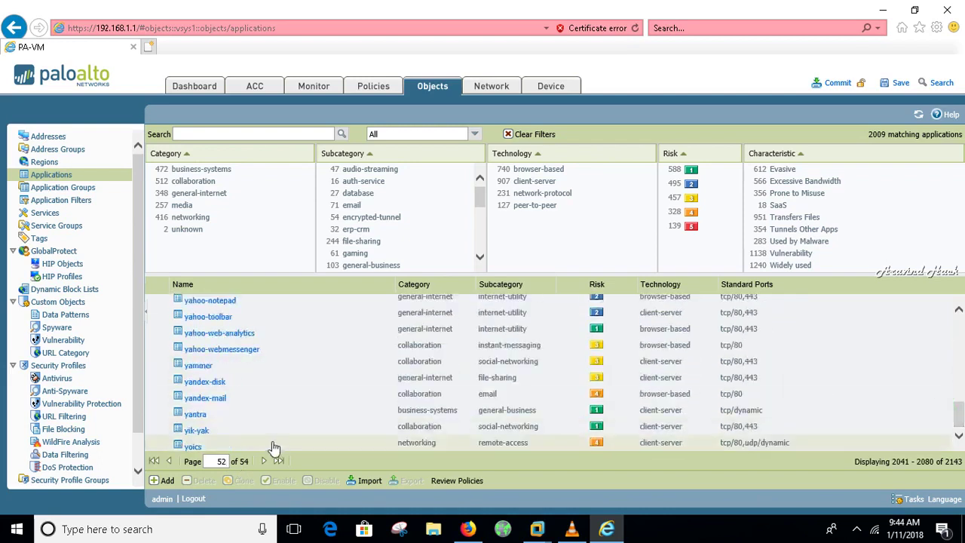
Review youtube-safety-mode's application details on the next page, then return to Policies
left_click(263, 460)
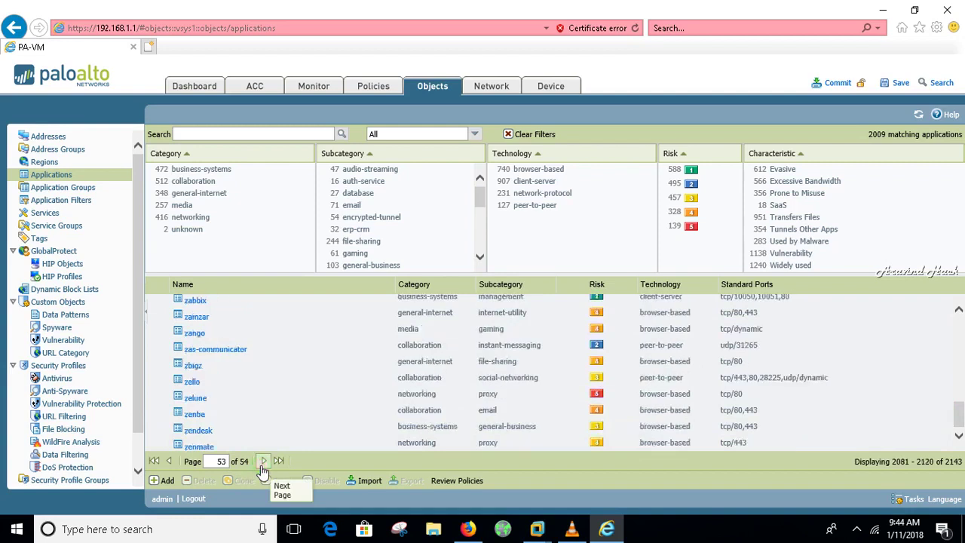
left_click_drag(962, 418, 961, 368)
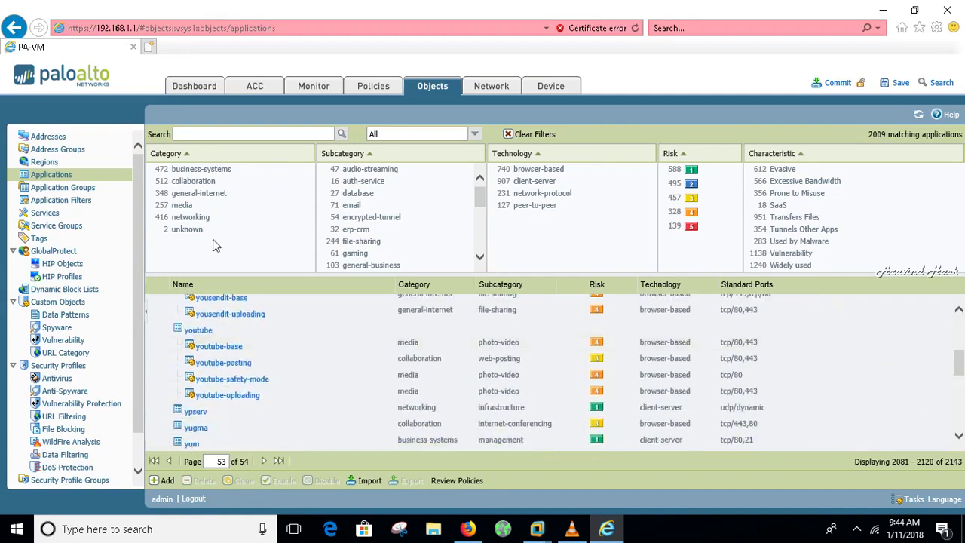
mouse_move(234, 373)
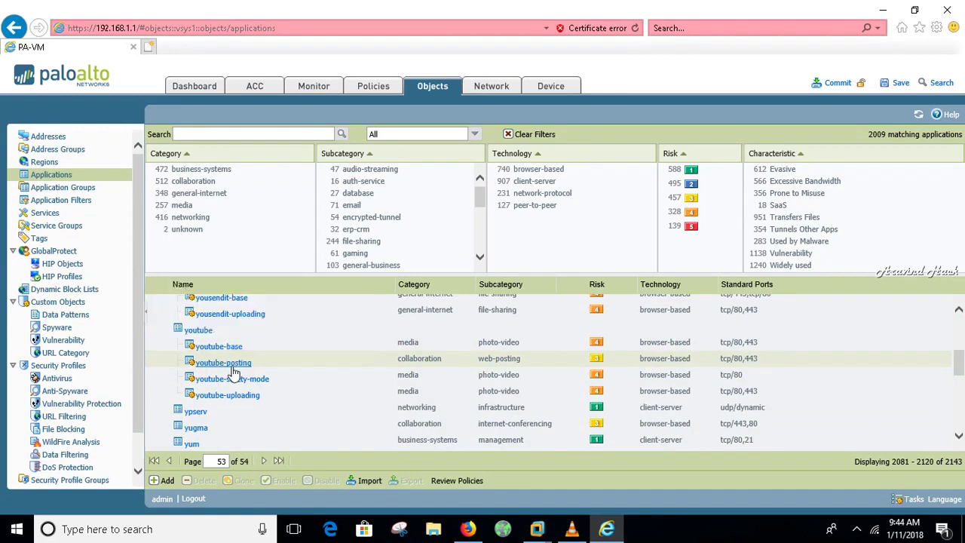
left_click(228, 381)
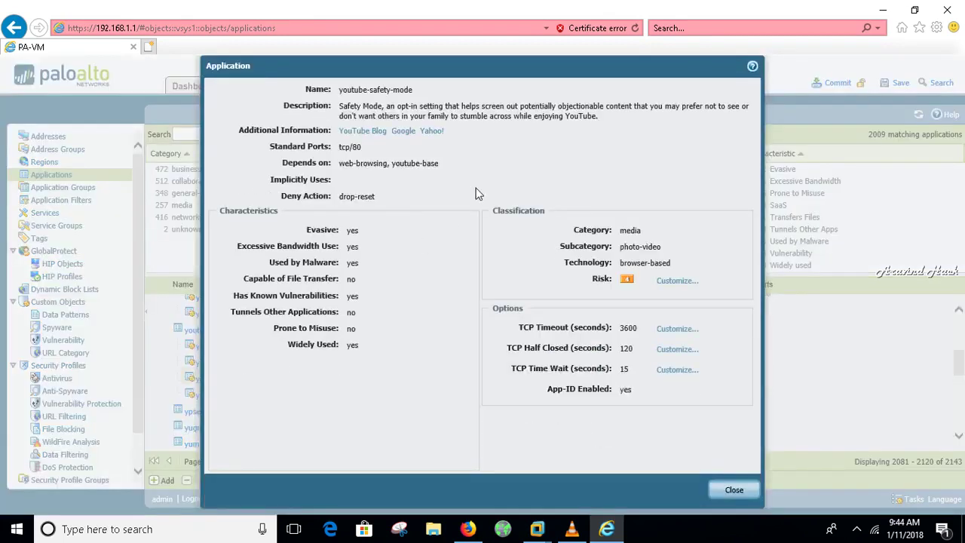
left_click(732, 492)
left_click(375, 89)
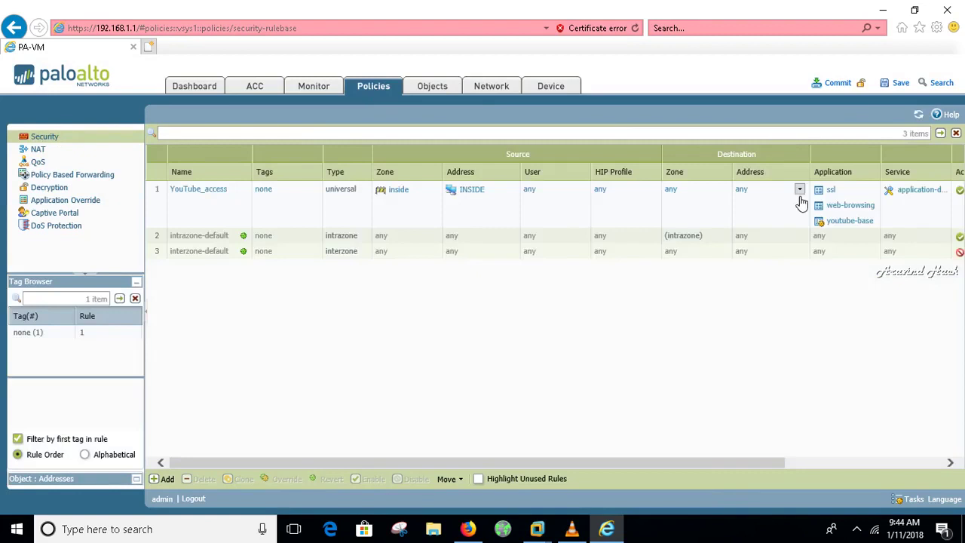
Add youtube-safety-mode to the YouTube_access rule's applications and save the rule
left_click(204, 190)
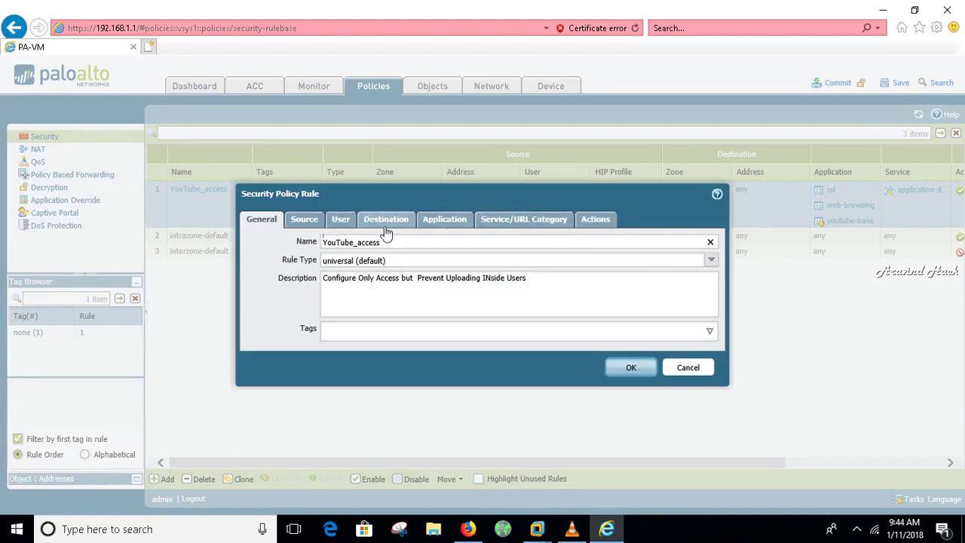
left_click(453, 226)
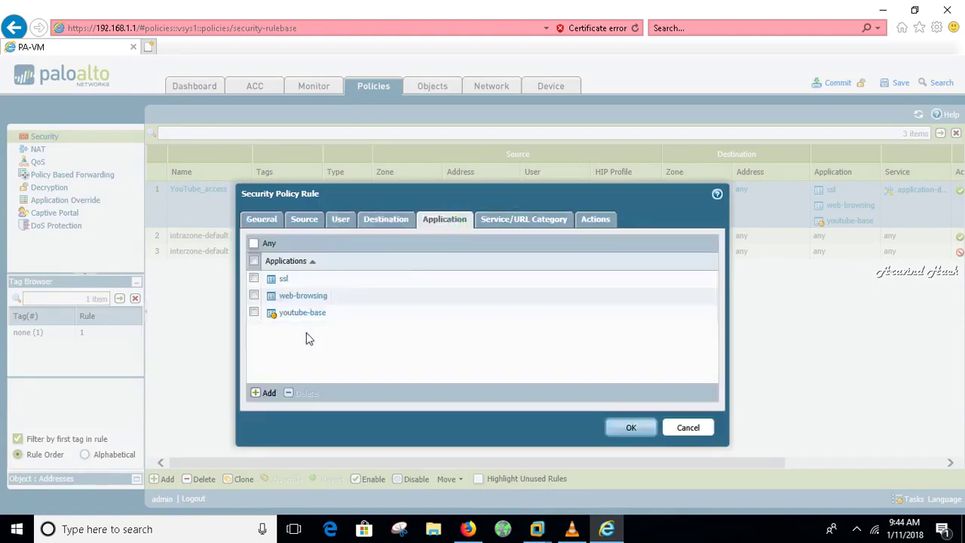
left_click(265, 395)
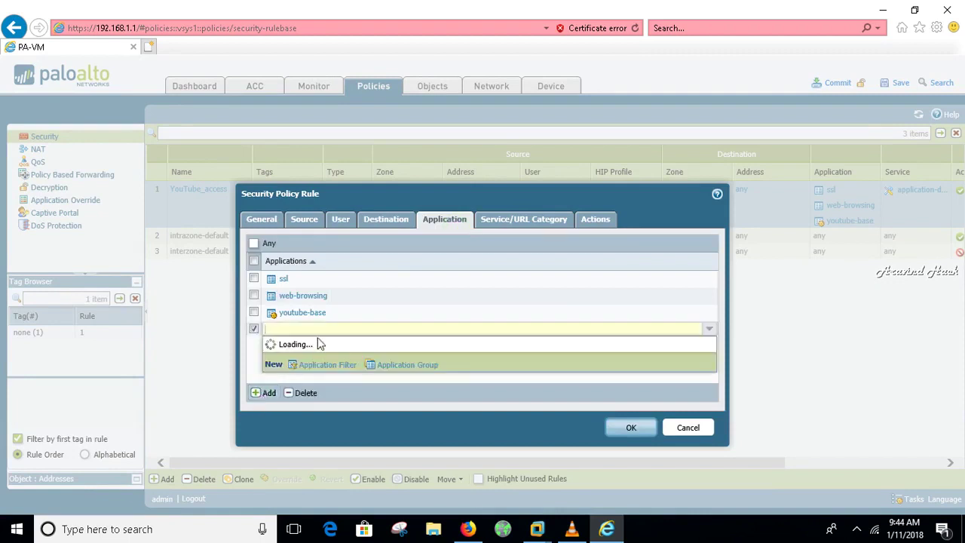
type("youtub")
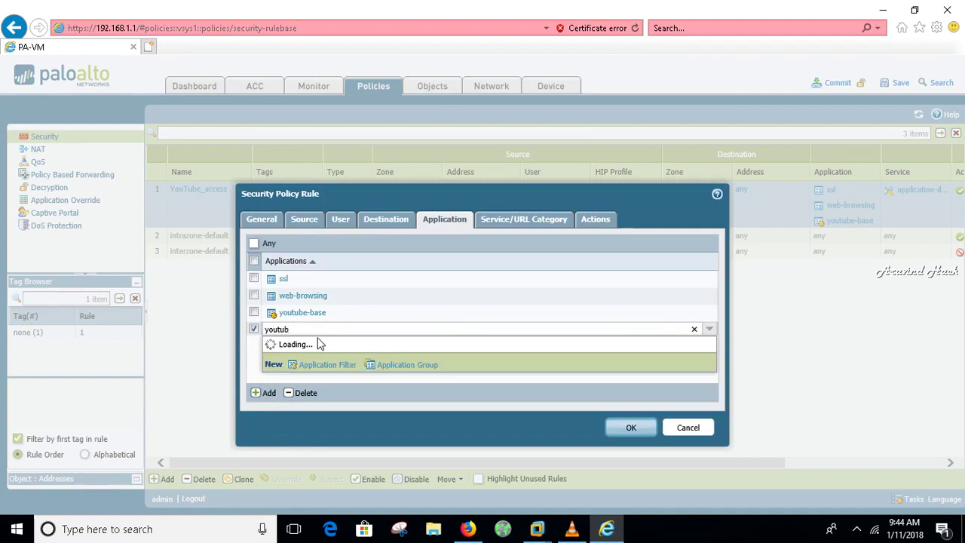
type("e")
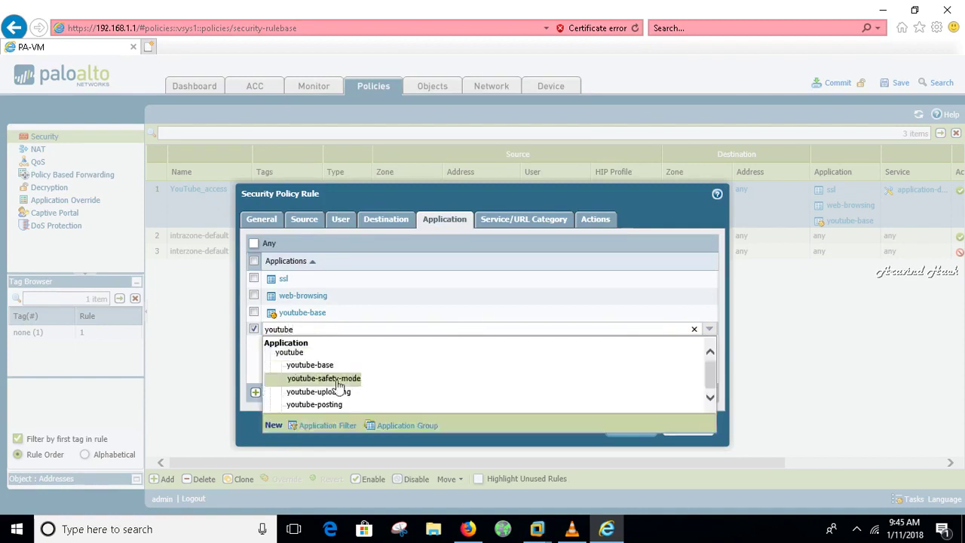
left_click(336, 379)
left_click(451, 370)
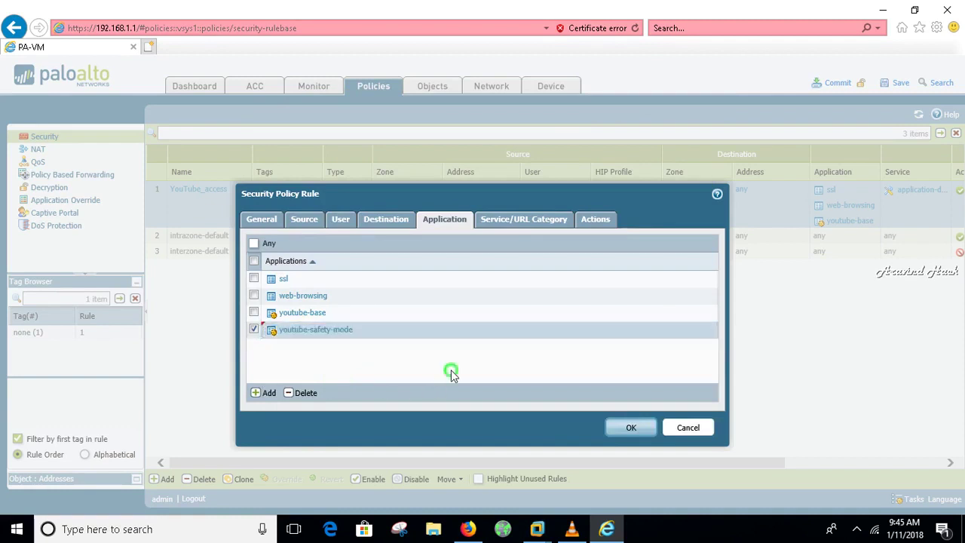
left_click(255, 332)
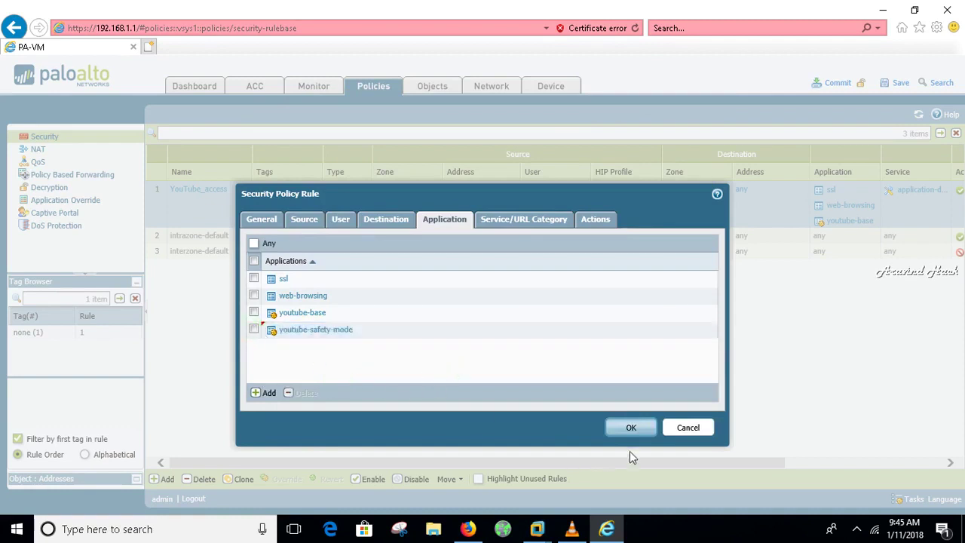
left_click(626, 428)
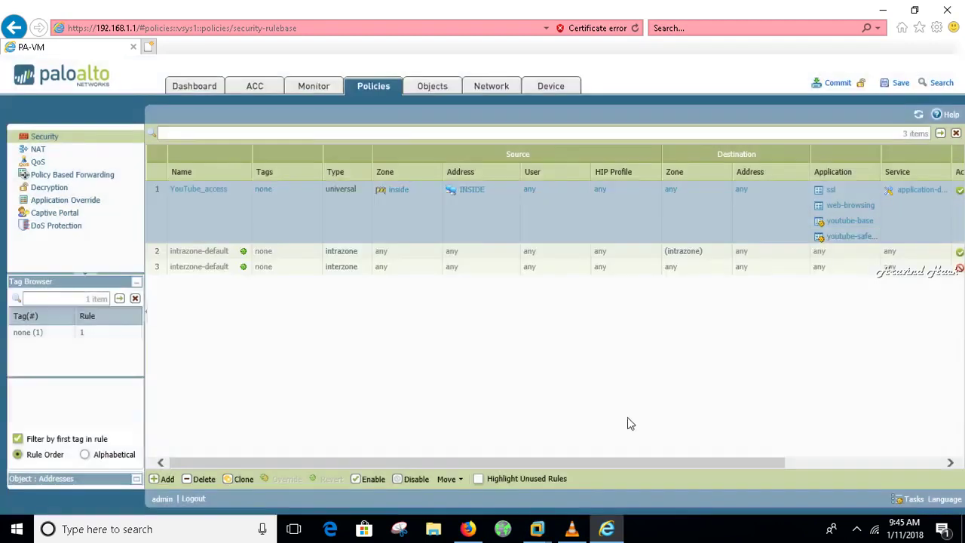
Validate the pending configuration changes and close the validation result
left_click(837, 83)
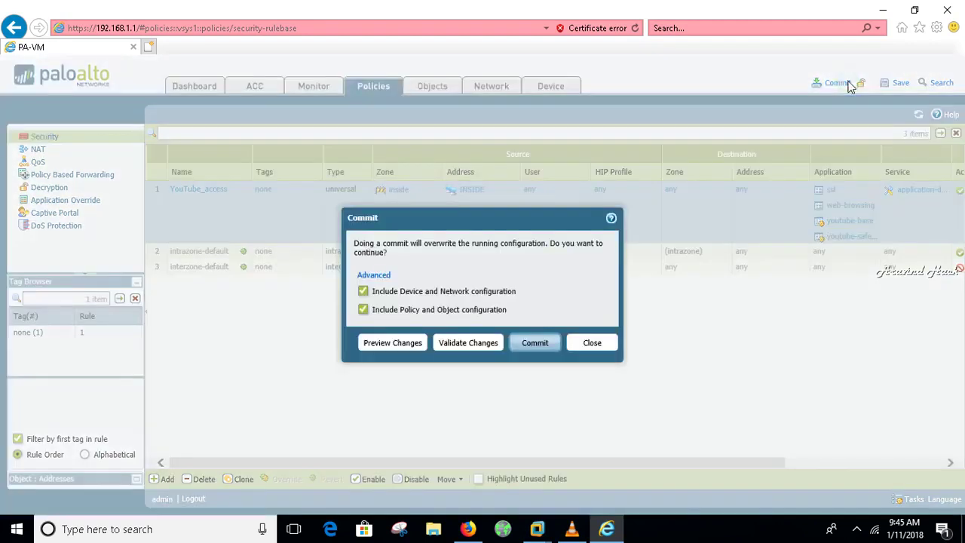
left_click(477, 344)
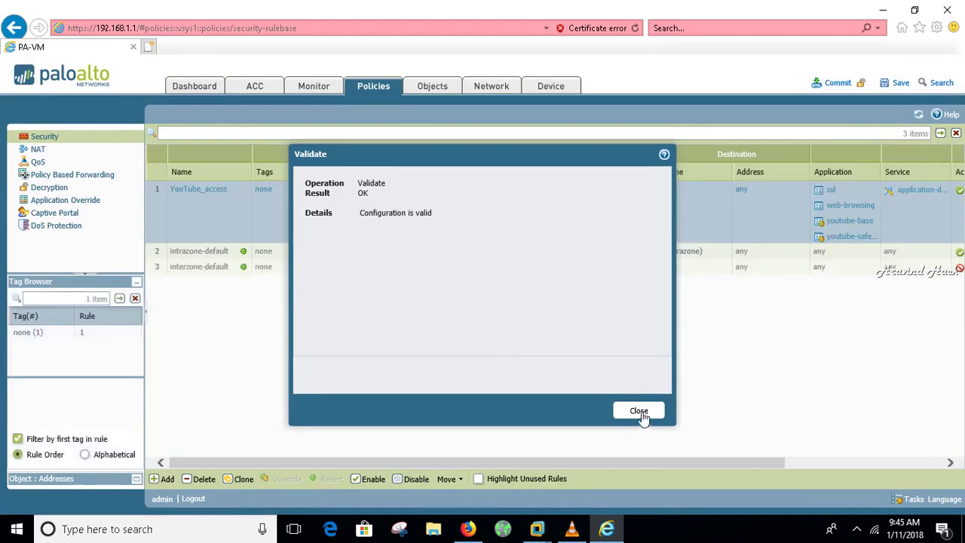
left_click(641, 412)
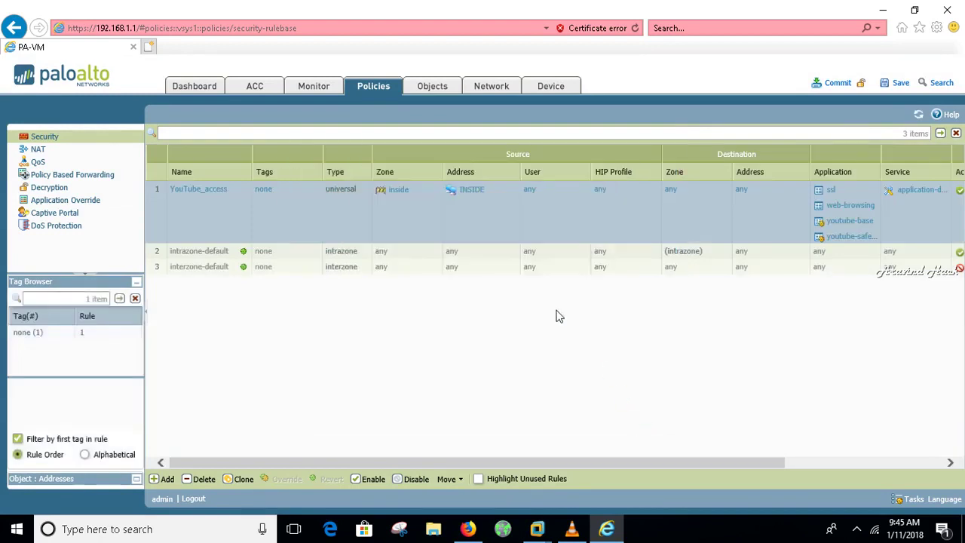
Commit the configuration to the firewall and close the successful commit result
left_click(833, 84)
left_click(520, 350)
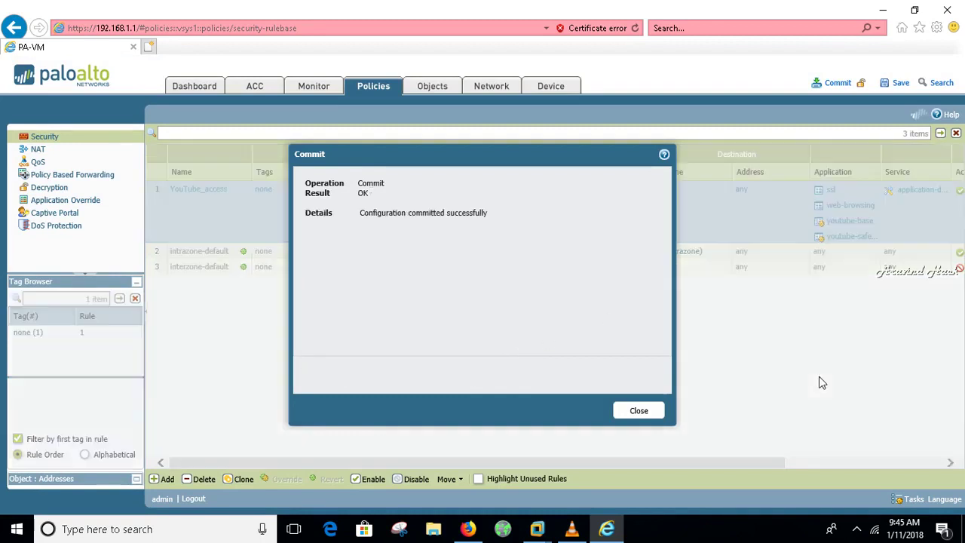
left_click(645, 414)
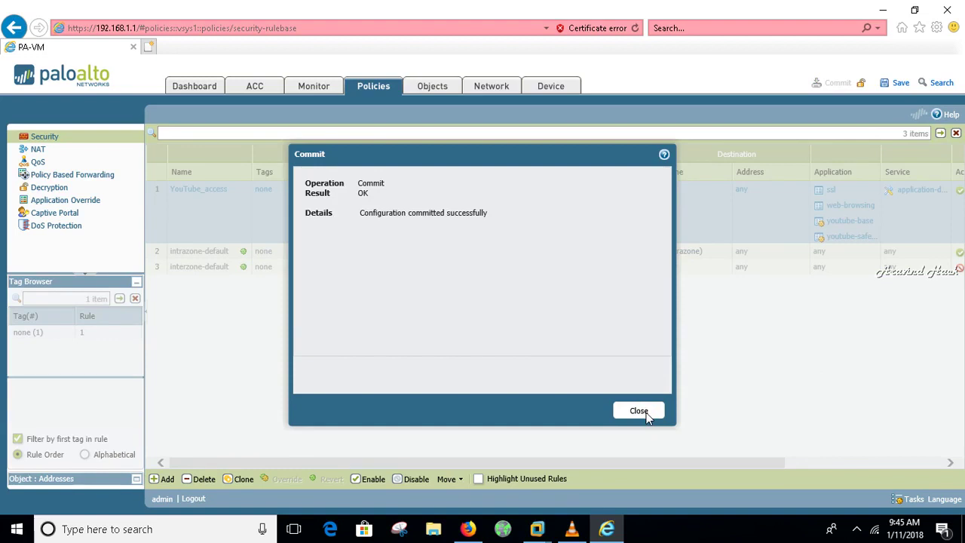
left_click(640, 411)
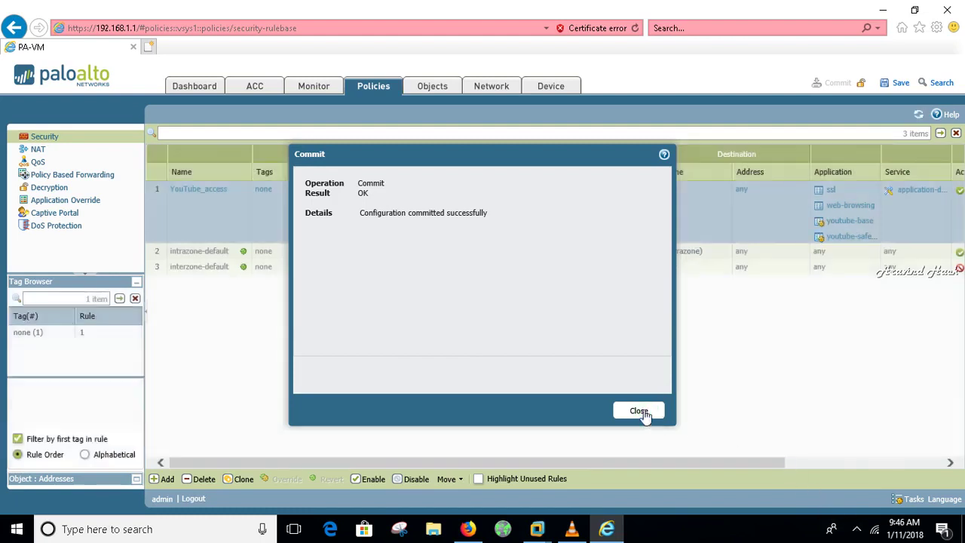
left_click(639, 411)
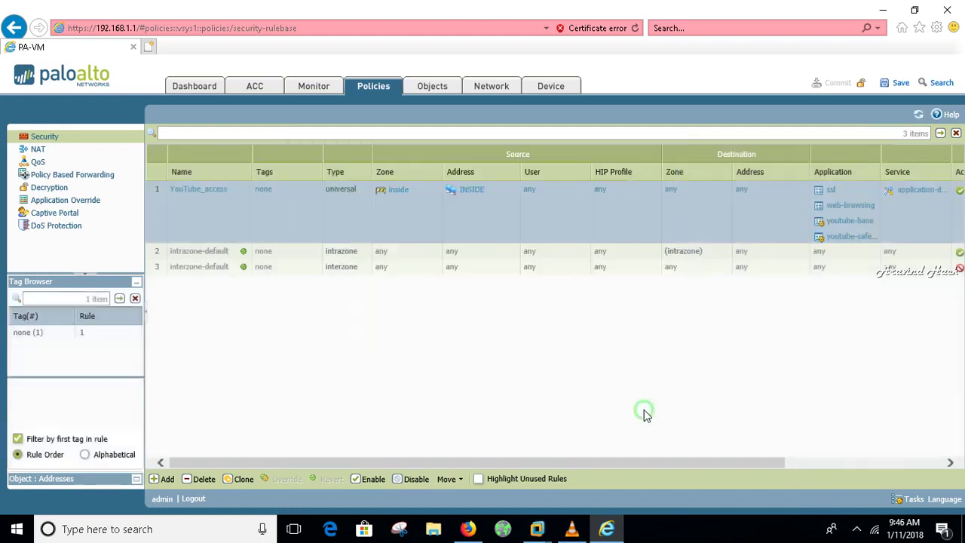
left_click(857, 533)
left_click(884, 443)
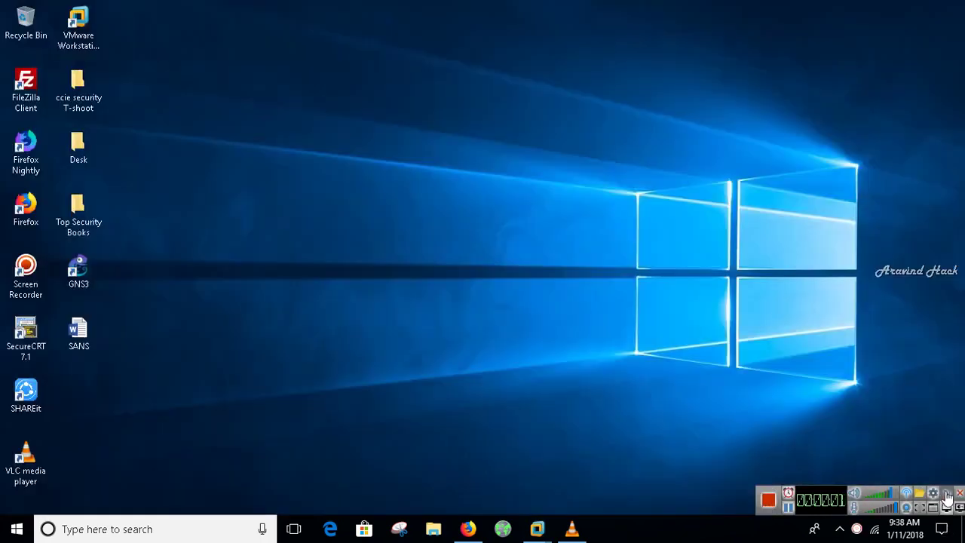
Launch Internet Explorer from the Windows taskbar search, dismissing the VLC notification
left_click(959, 494)
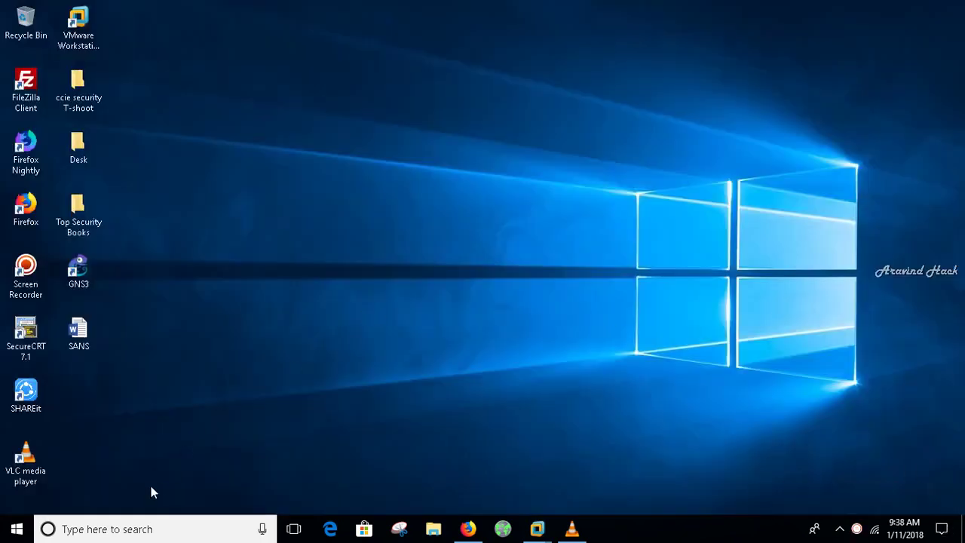
left_click(106, 534)
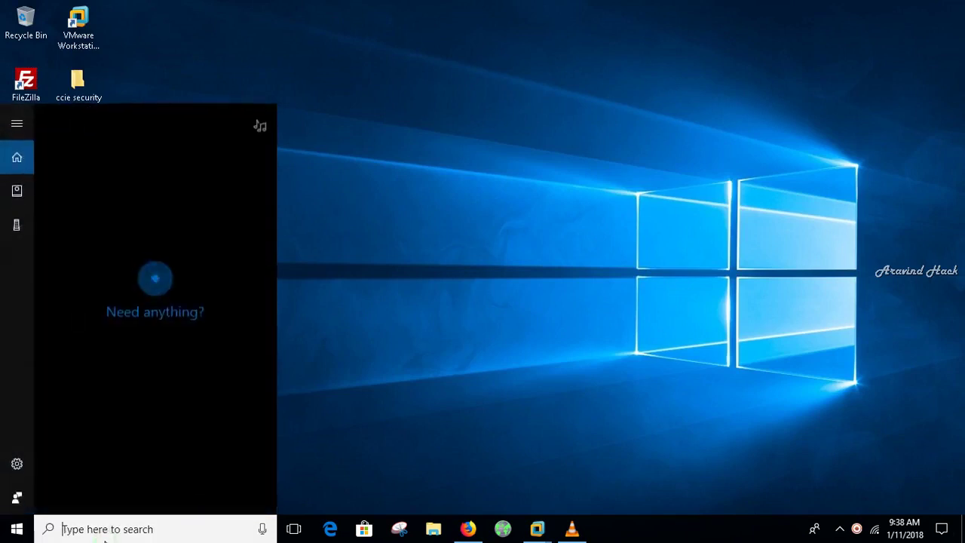
type("inter")
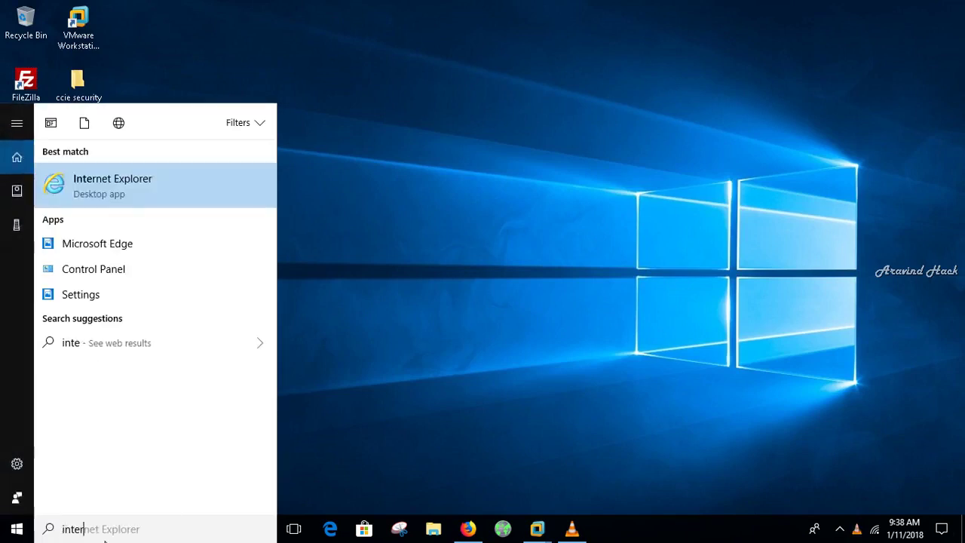
key("Return")
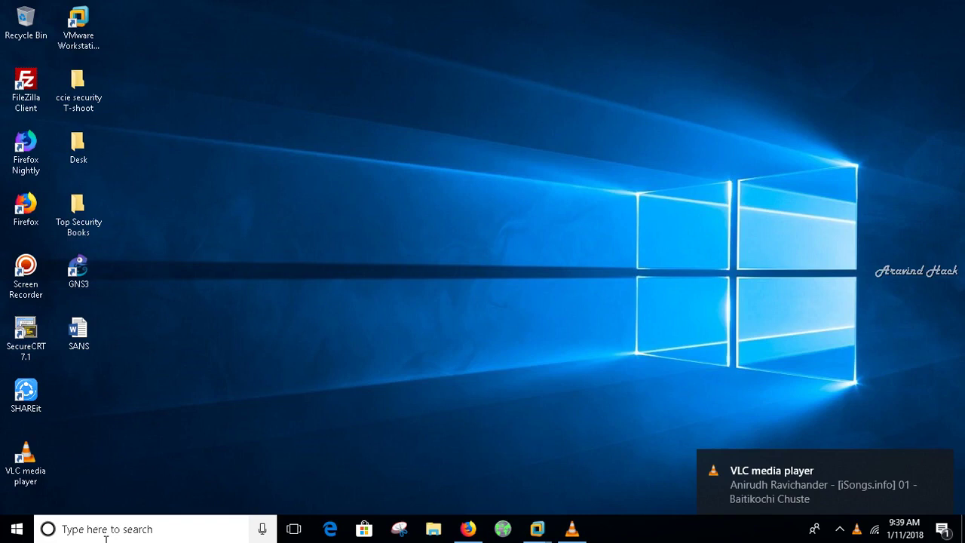
left_click(766, 482)
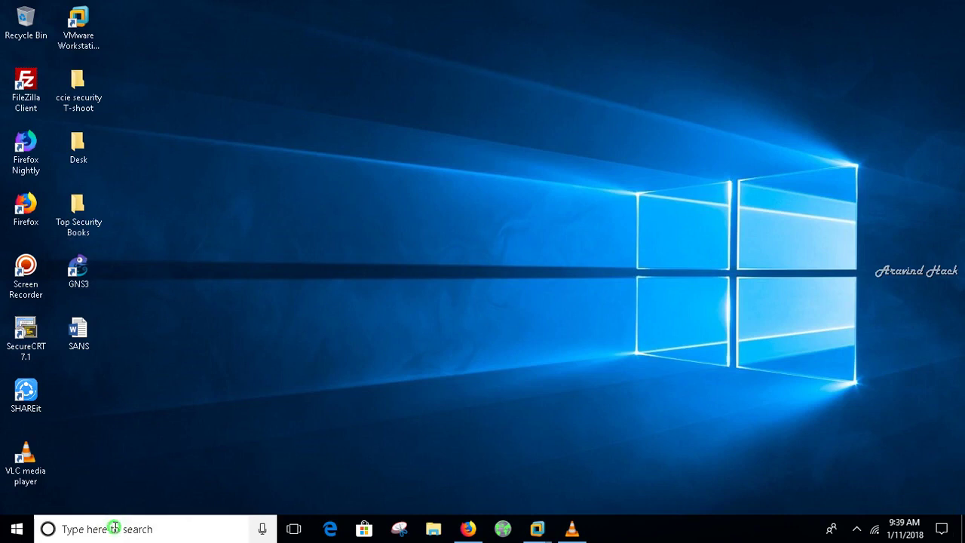
left_click(113, 528)
type("i")
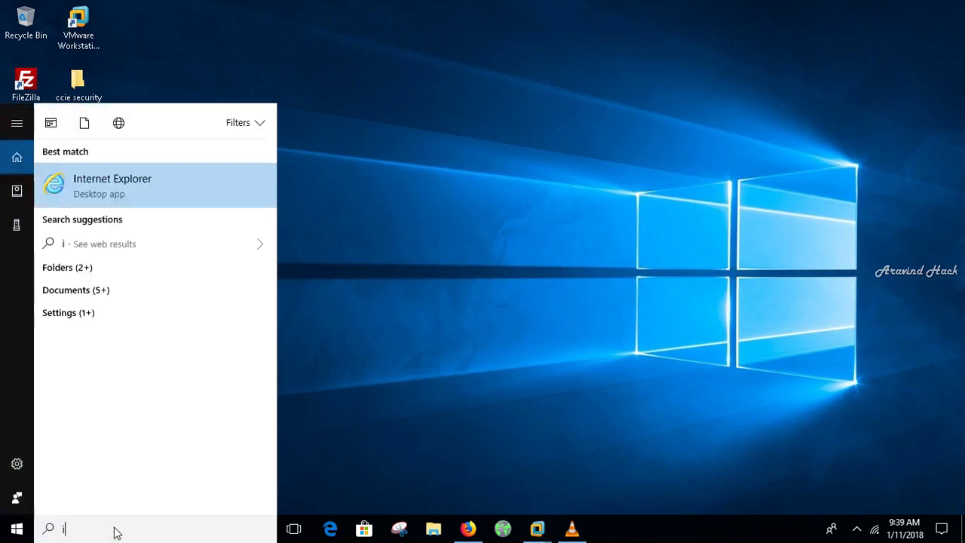
key("Return")
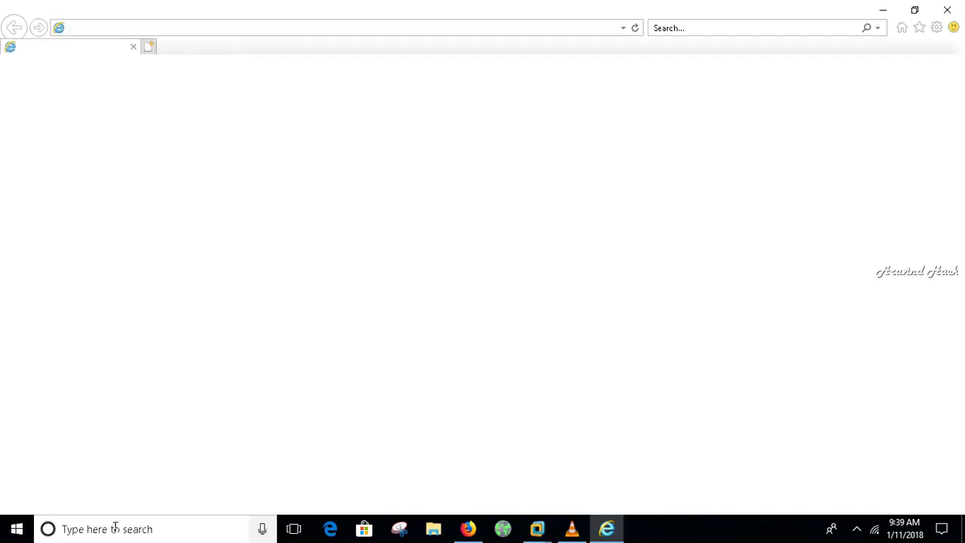
left_click(624, 30)
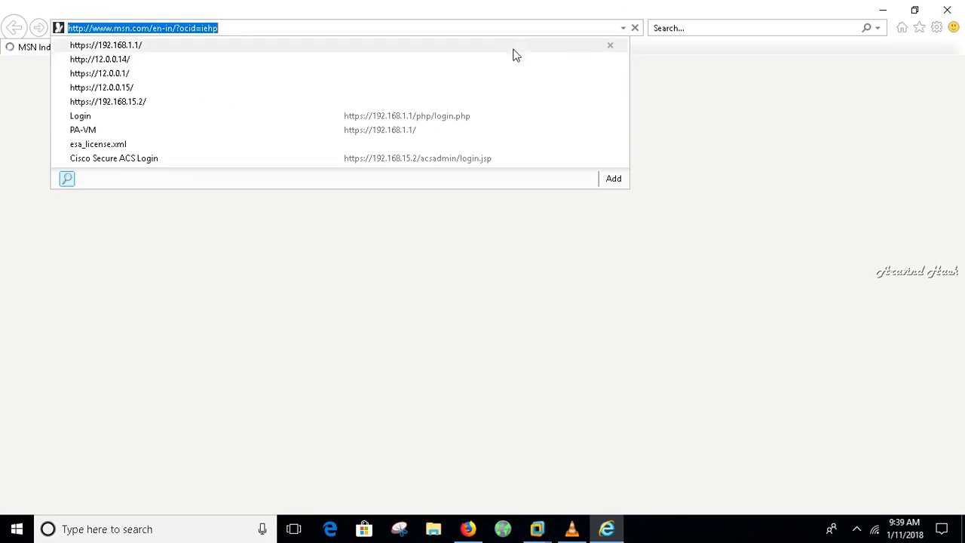
left_click(507, 44)
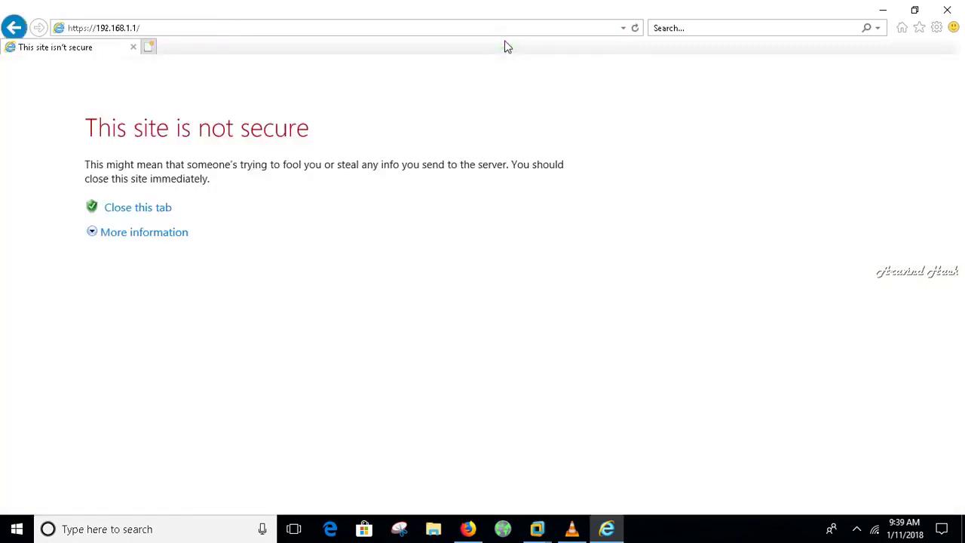
left_click(182, 234)
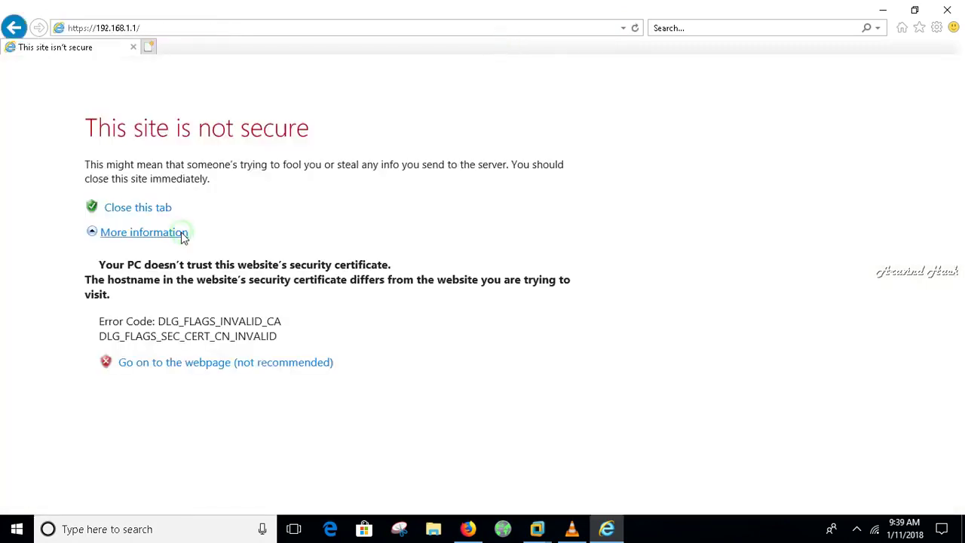
left_click(174, 365)
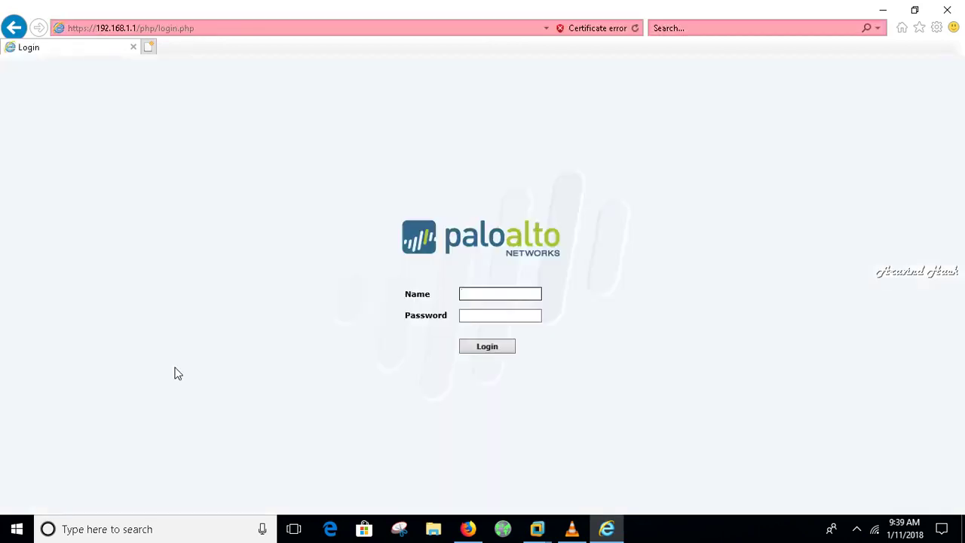
type("admin")
key("Tab")
key("Return")
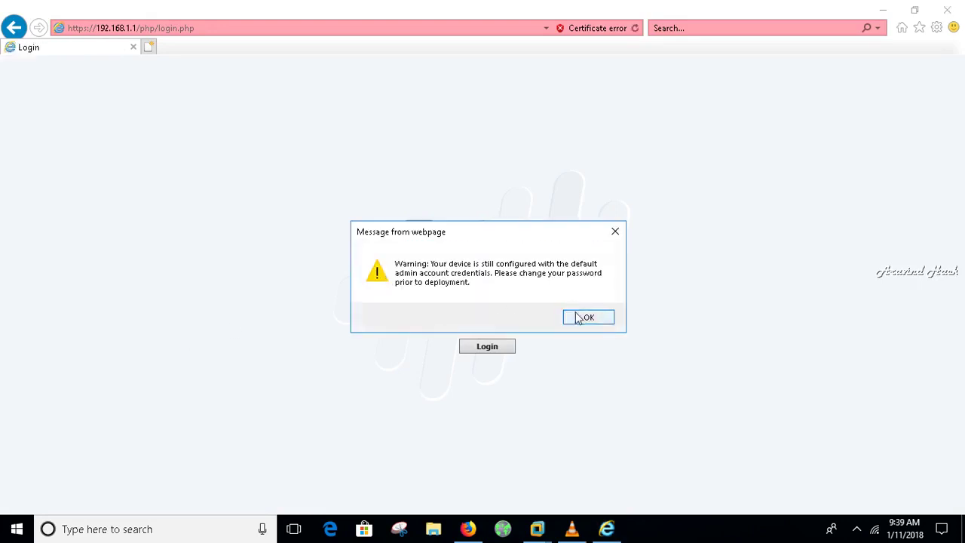
left_click(577, 318)
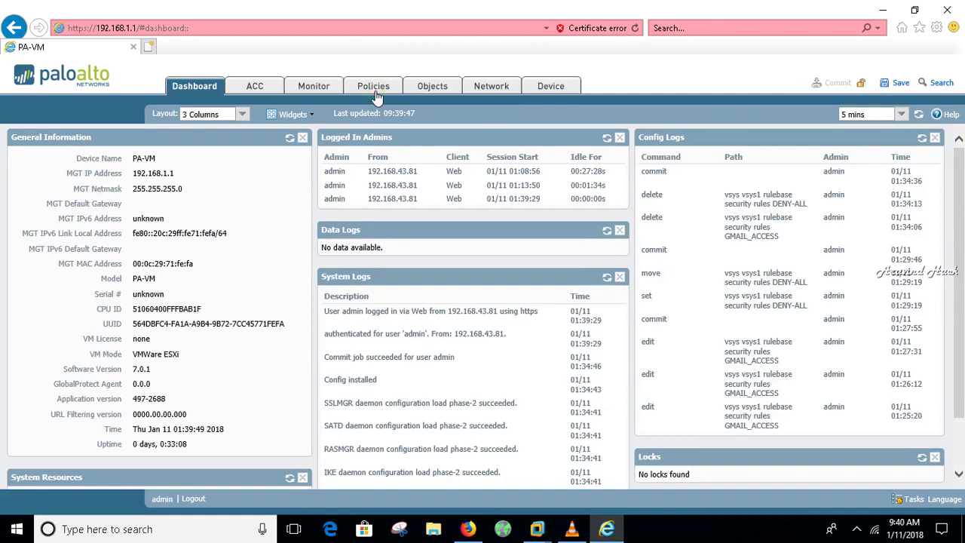
Start a new Security policy rule named YouTube_access
left_click(375, 89)
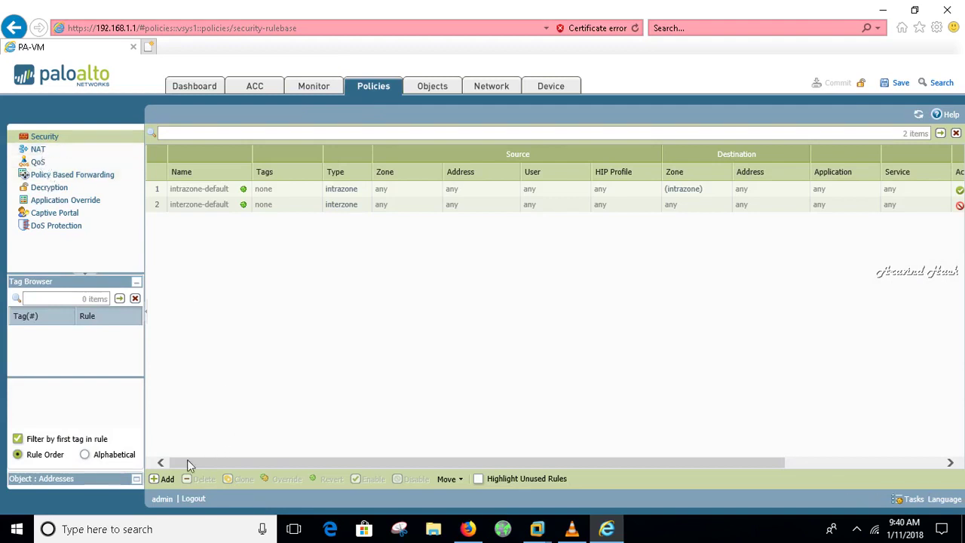
left_click(166, 480)
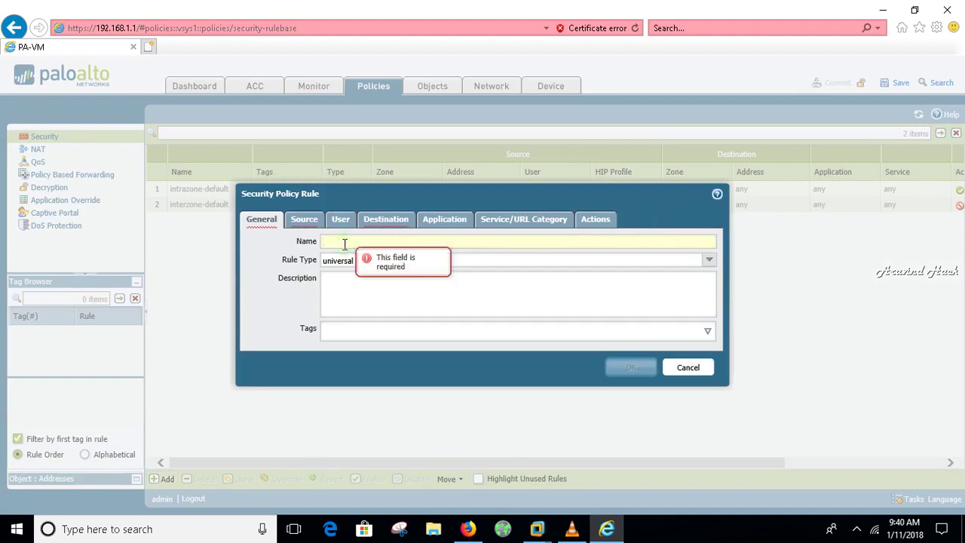
type("YouTube")
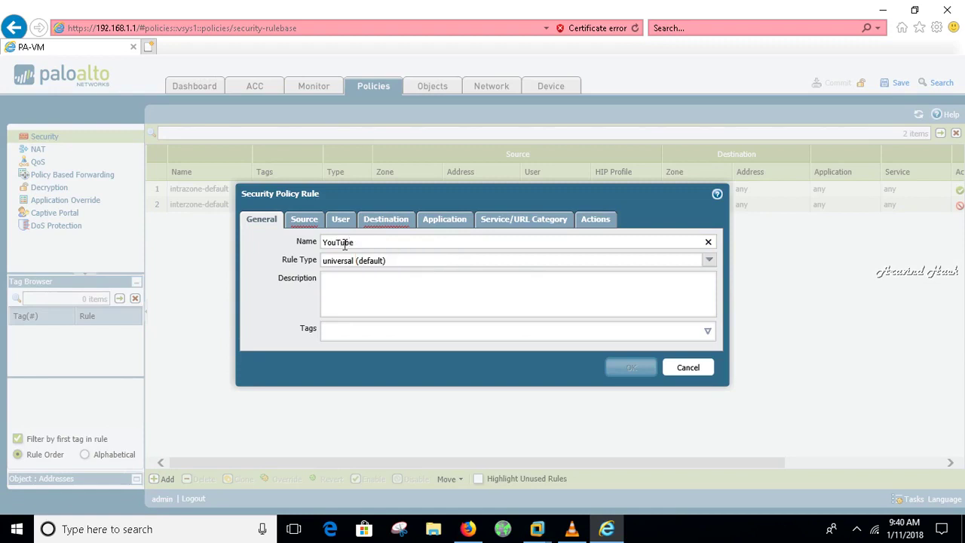
type("_access")
Give the rule the description 'Configure Only Access but Prevent Uploading Inside Users'
left_click(348, 298)
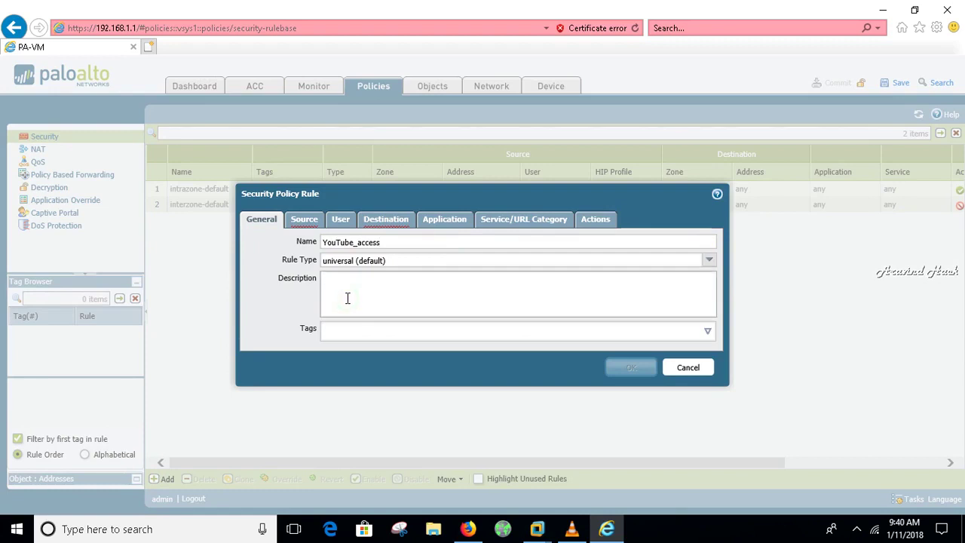
type("Configure Only Access N")
key("BackSpace")
type("but n")
type("ot")
key("BackSpace")
key("BackSpace")
key("BackSpace")
type("Prevent Uploading ")
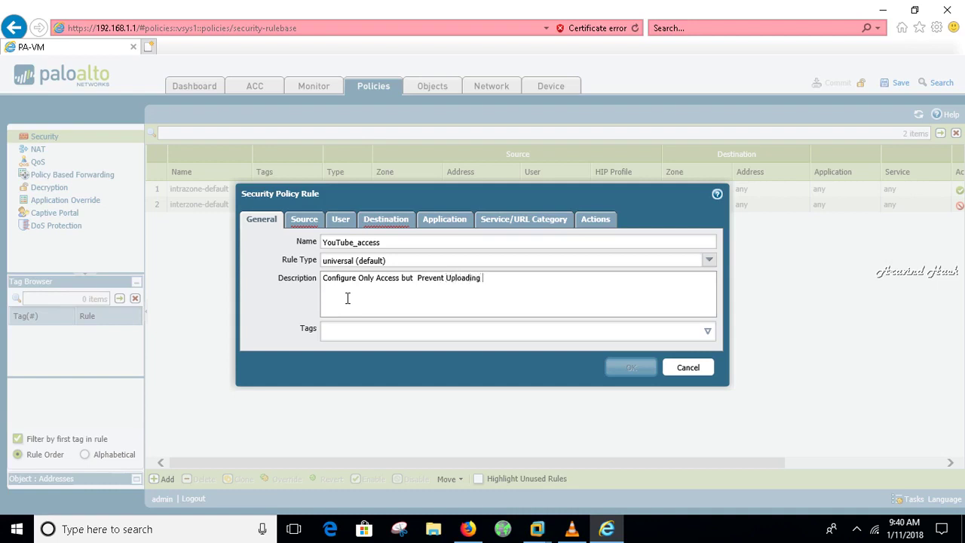
type("INside Users")
Set the rule's source zone to inside and begin a new source address object instead of Any
left_click(305, 220)
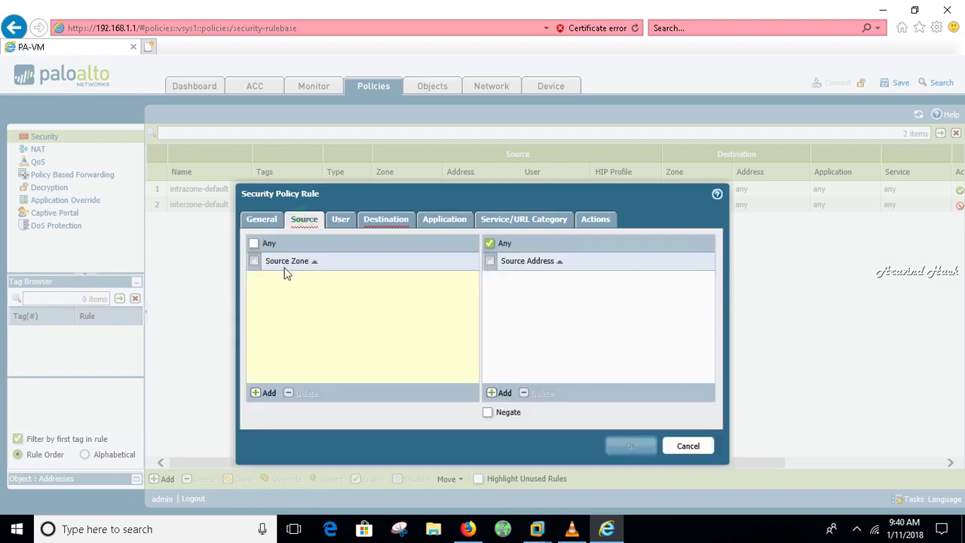
left_click(269, 395)
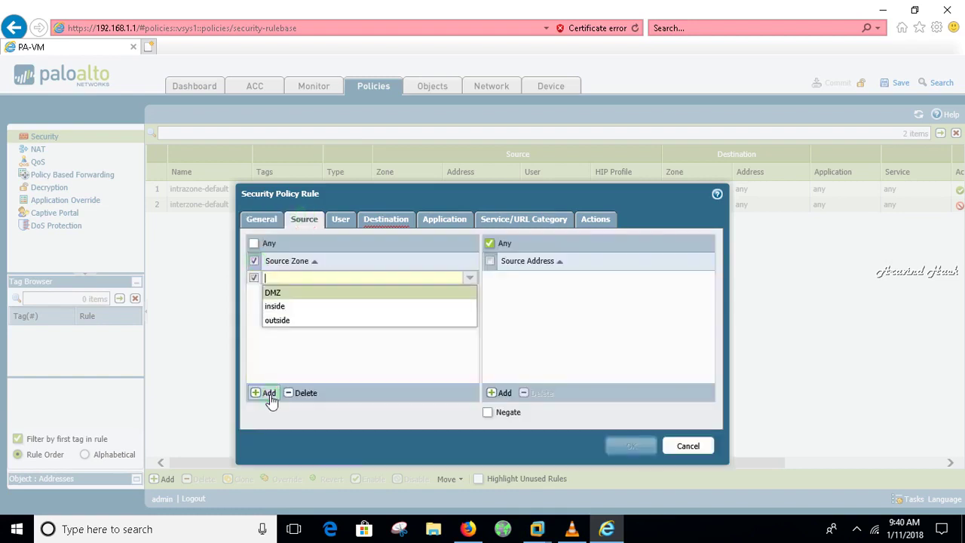
left_click(287, 307)
left_click(337, 325)
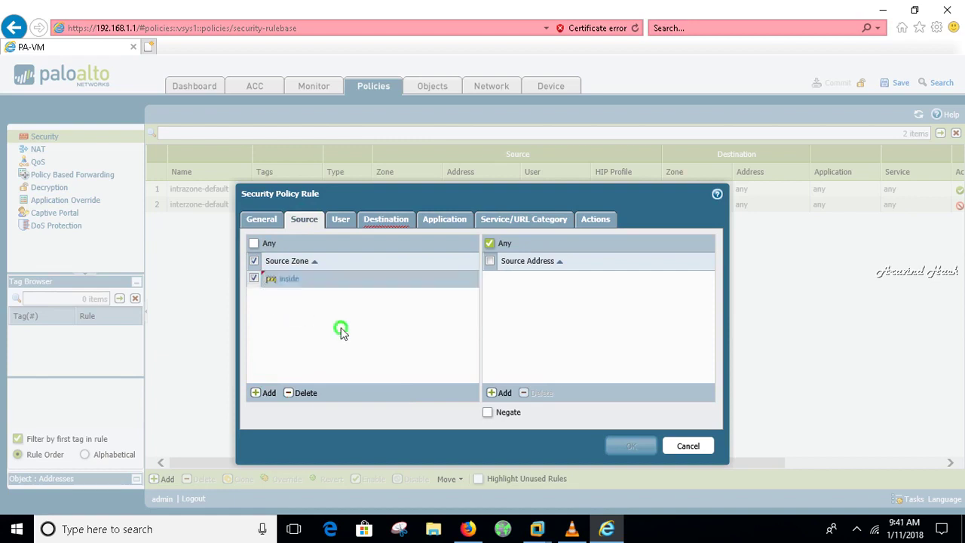
left_click(490, 262)
left_click(490, 243)
left_click(503, 393)
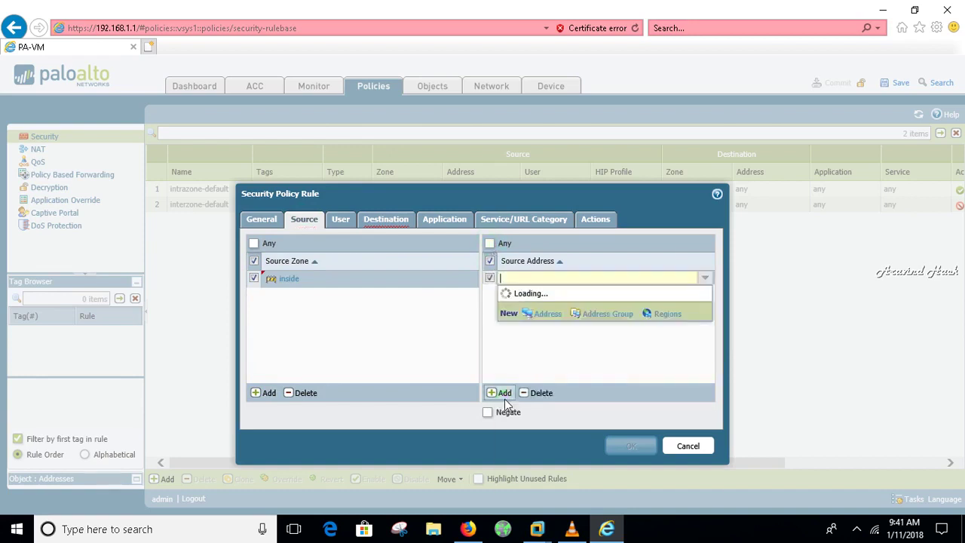
left_click(550, 501)
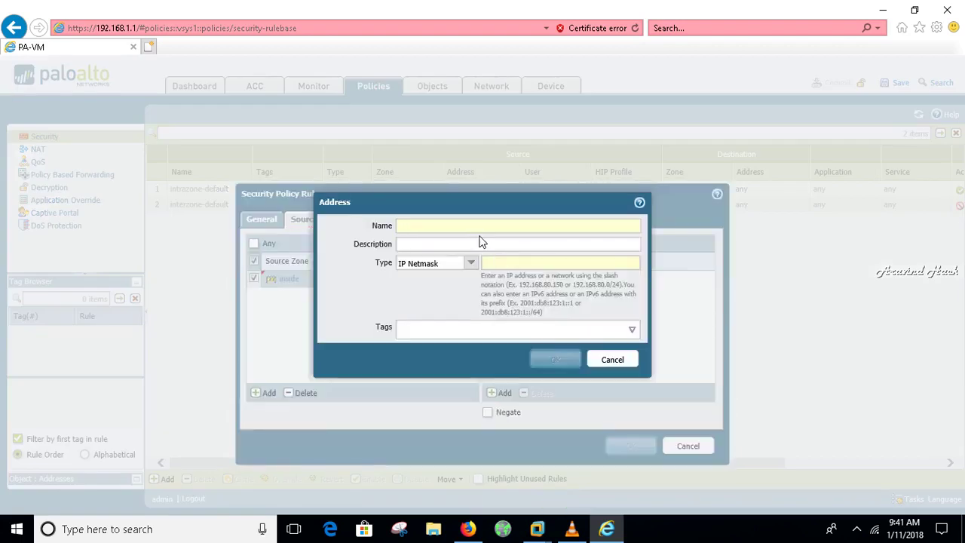
Name the new address object INSIDE, described 'Network Traffic That You Want Control'
type("INSIDE")
key("Tab")
left_click(478, 247)
type("User")
key("BackSpace")
key("BackSpace")
key("BackSpace")
key("BackSpace")
key("BackSpace")
type("Network ")
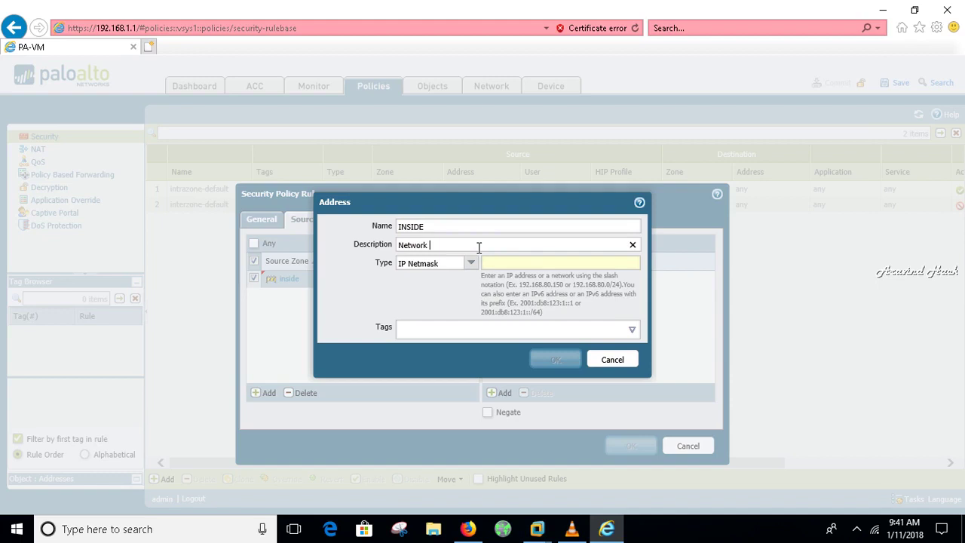
type("Traff")
type("ic That")
type(" You Wnat")
key("BackSpace")
key("BackSpace")
key("BackSpace")
type("ant Controll")
key("BackSpace")
key("BackSpace")
key("BackSpace")
type("ol")
Set the INSIDE object's IP netmask to 10.0.0.0/8 and save it
left_click(491, 260)
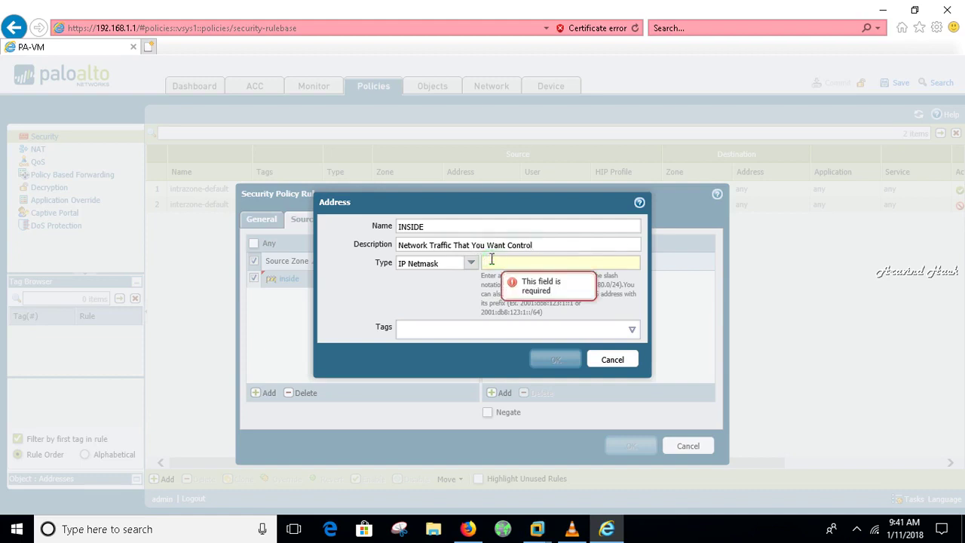
type("10.0.0.0")
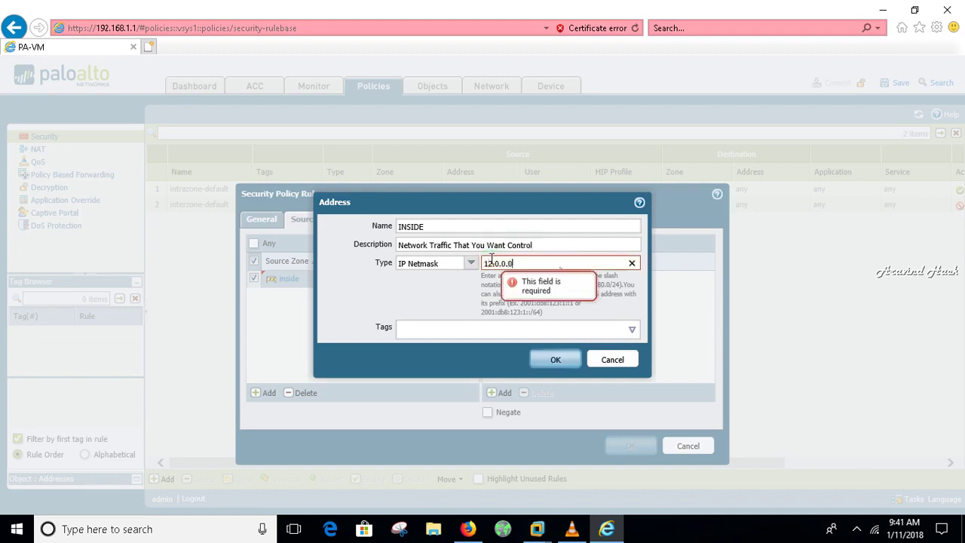
type("/8")
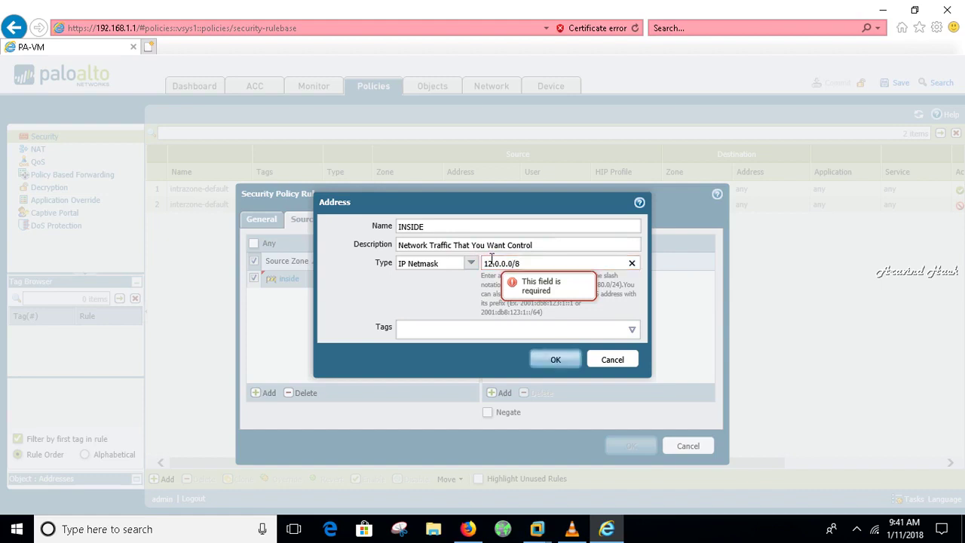
left_click(570, 359)
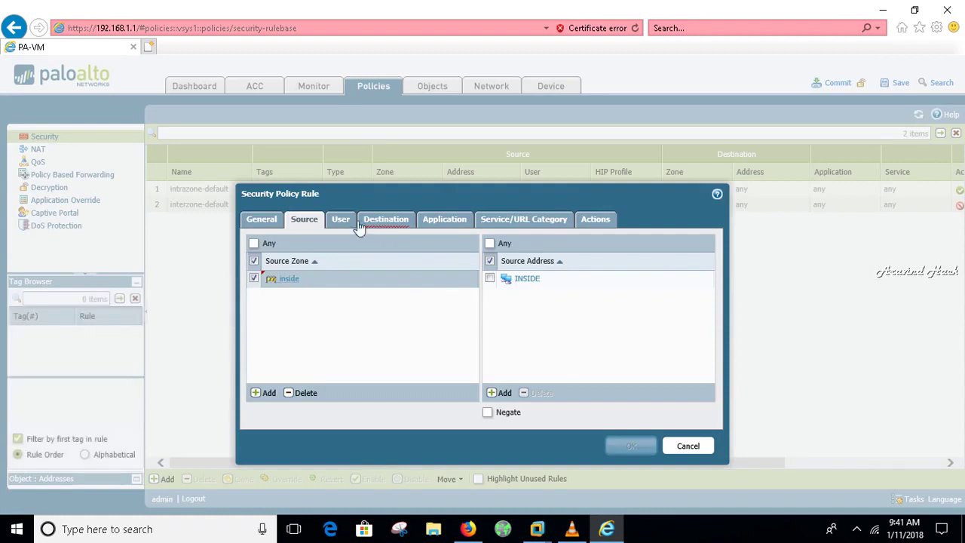
Add youtube-base as the rule's first application
left_click(379, 221)
left_click(431, 219)
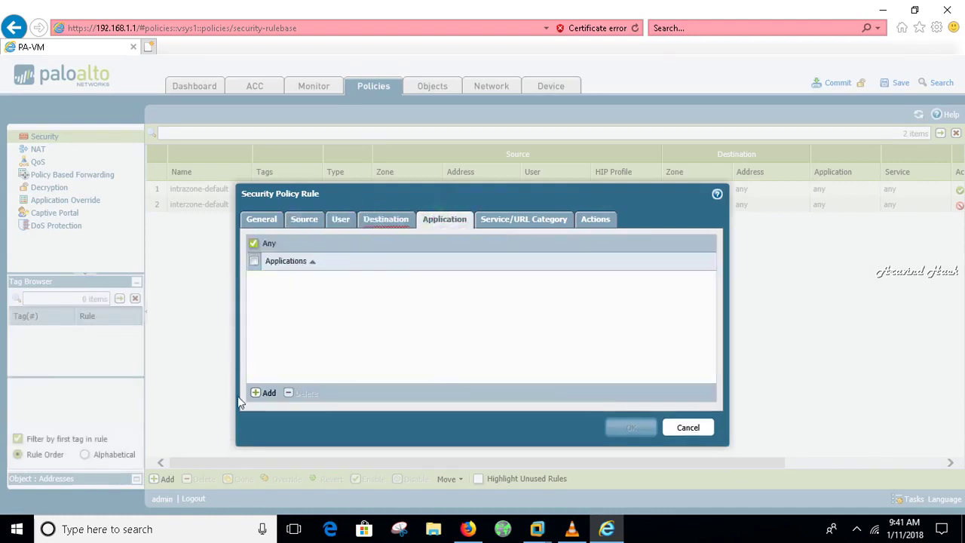
left_click(257, 394)
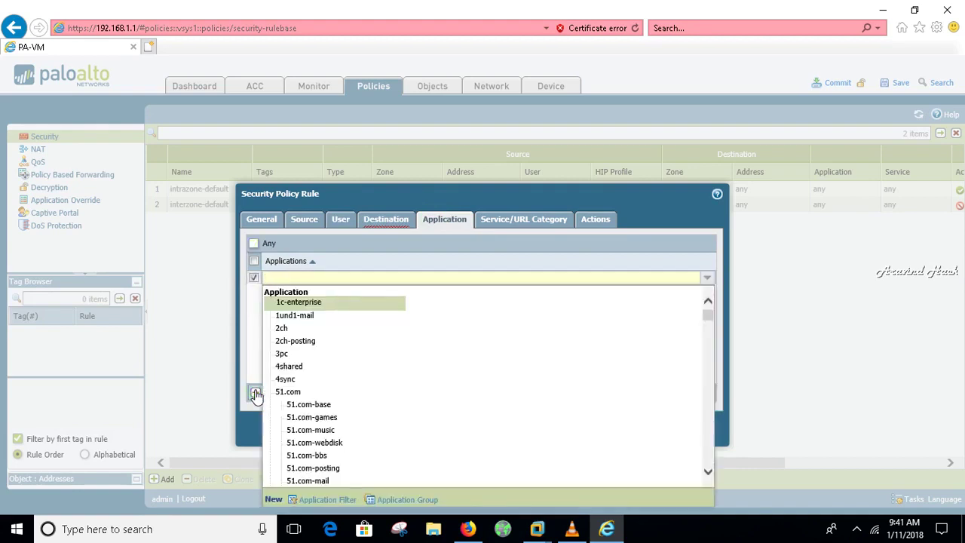
type("we")
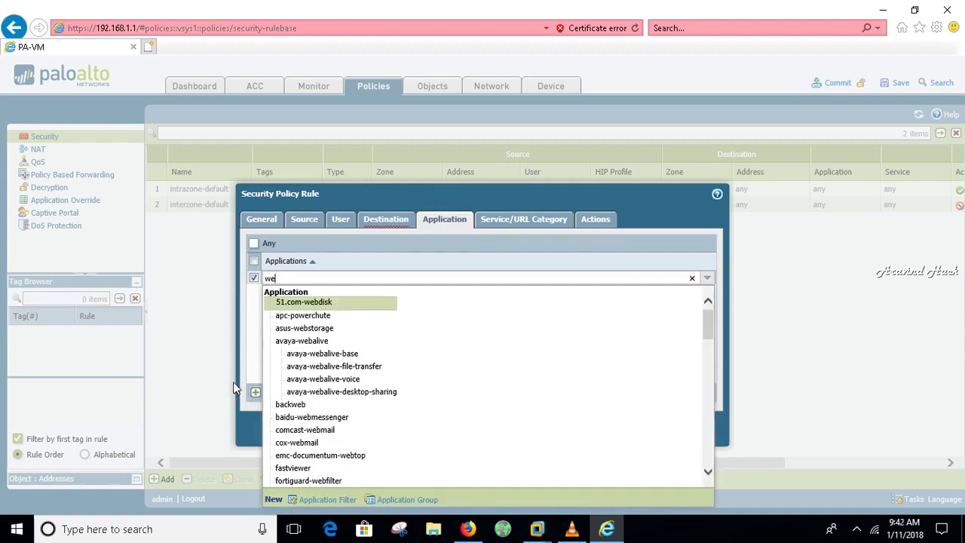
left_click(260, 350)
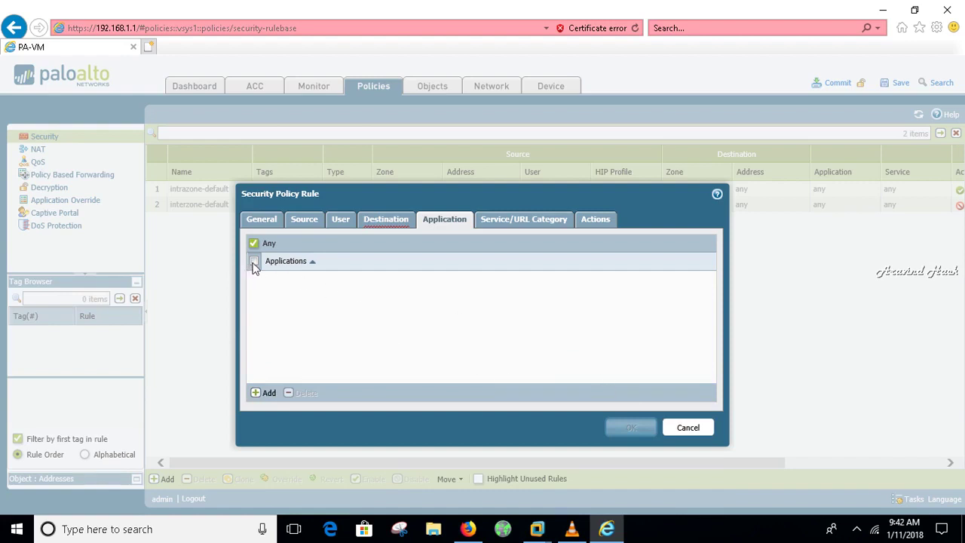
left_click(261, 393)
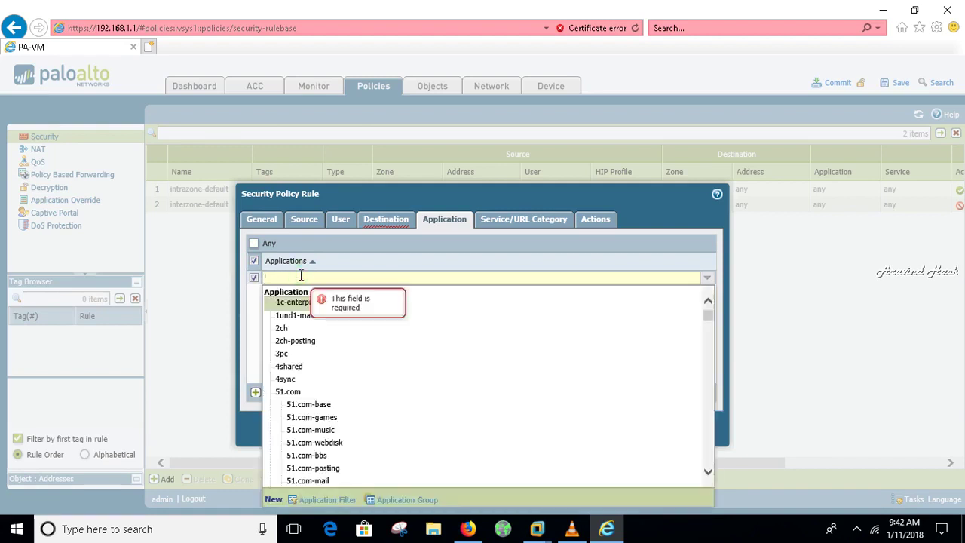
type("youtube-base")
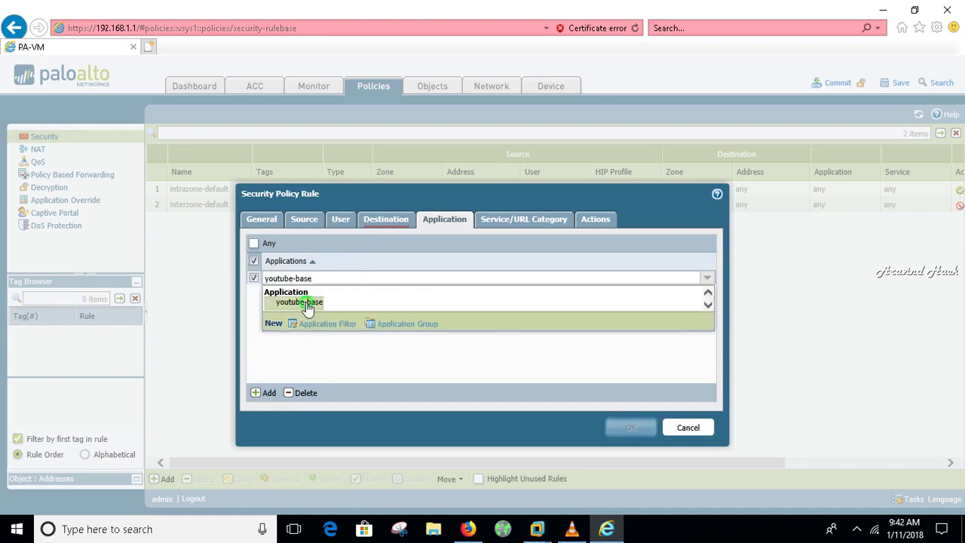
left_click(308, 306)
left_click(326, 393)
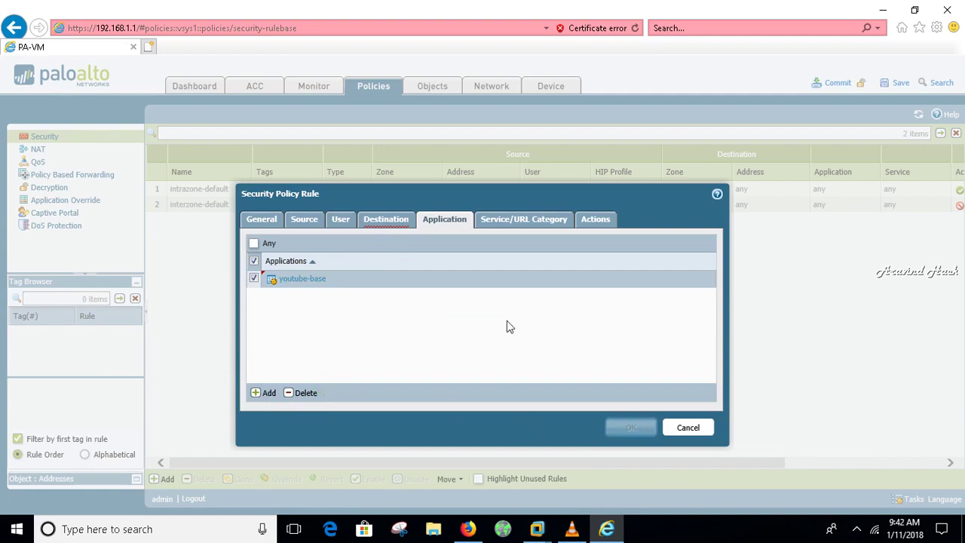
Add web-browsing and ssl to the rule's application list
left_click(269, 393)
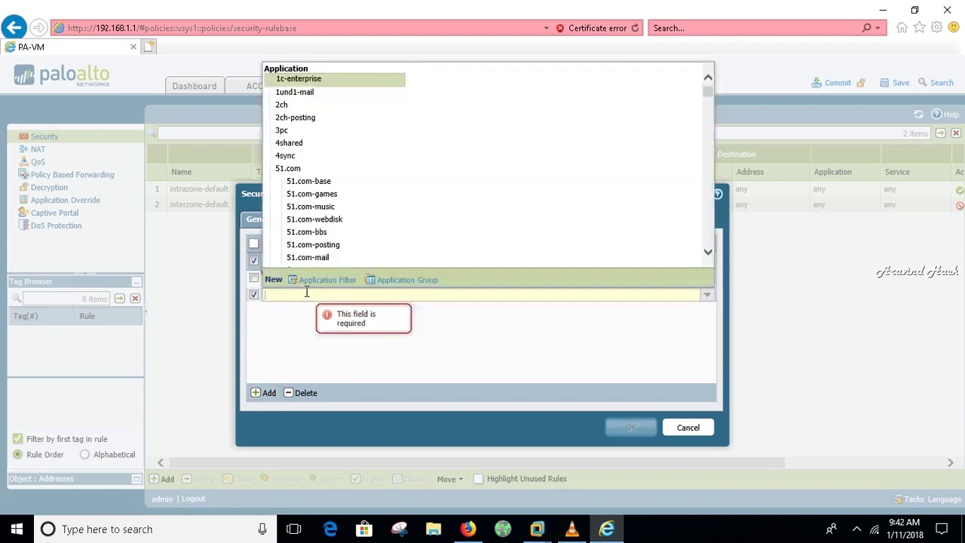
type("web-b")
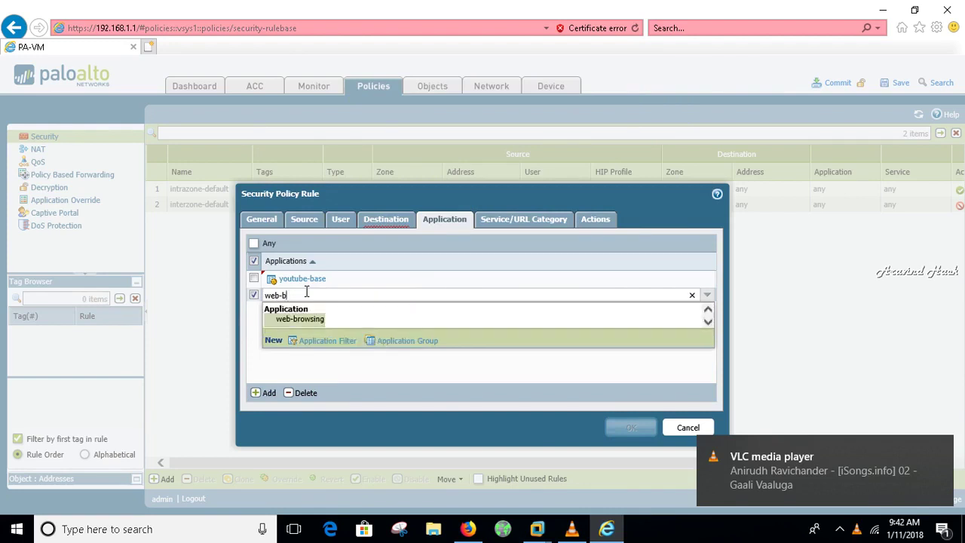
left_click(296, 320)
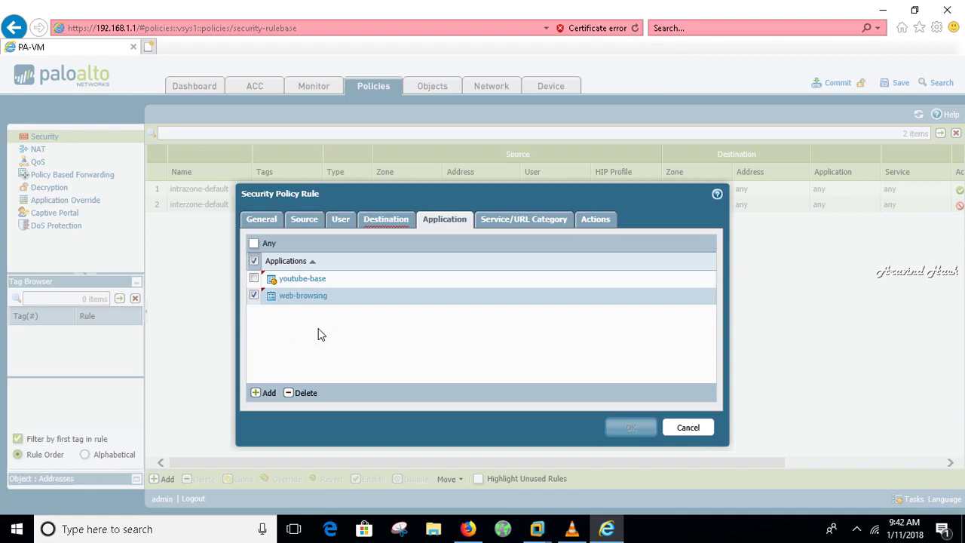
left_click(267, 393)
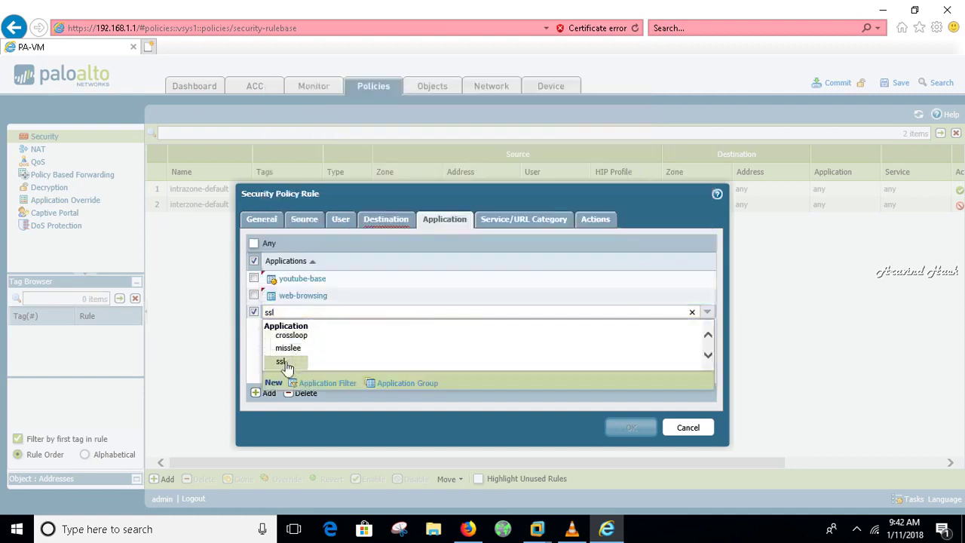
left_click(283, 363)
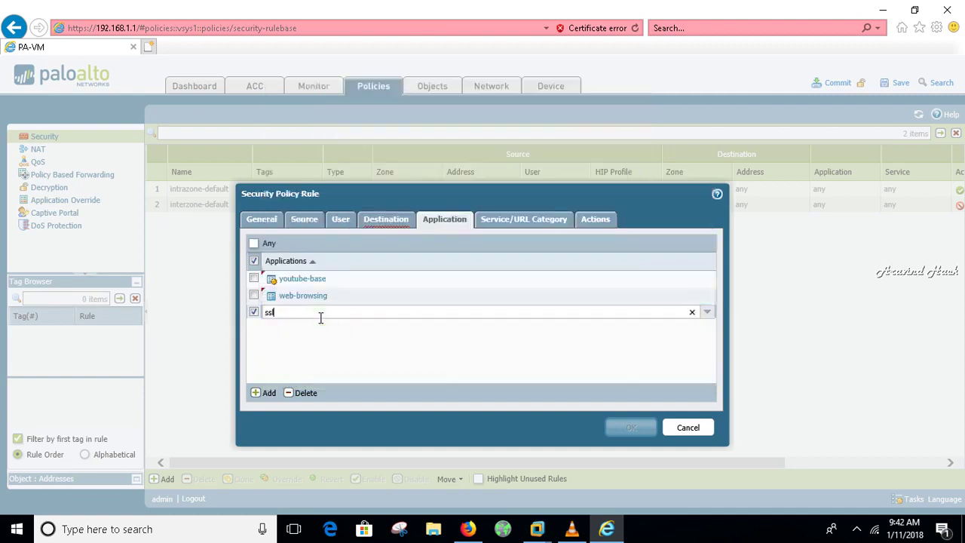
left_click(254, 313)
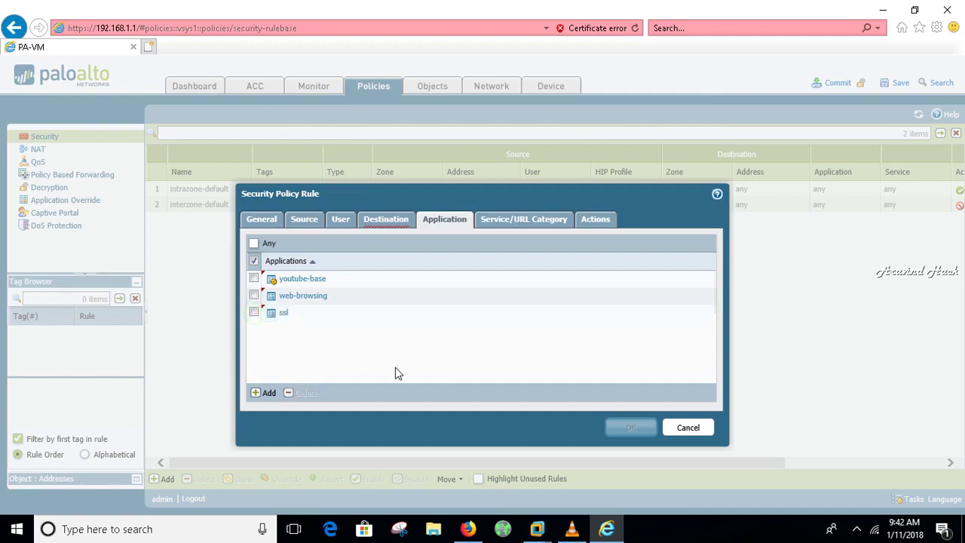
left_click(254, 261)
left_click(386, 346)
left_click(448, 342)
Keep the rule's service at application-default and its action at Allow
left_click(551, 223)
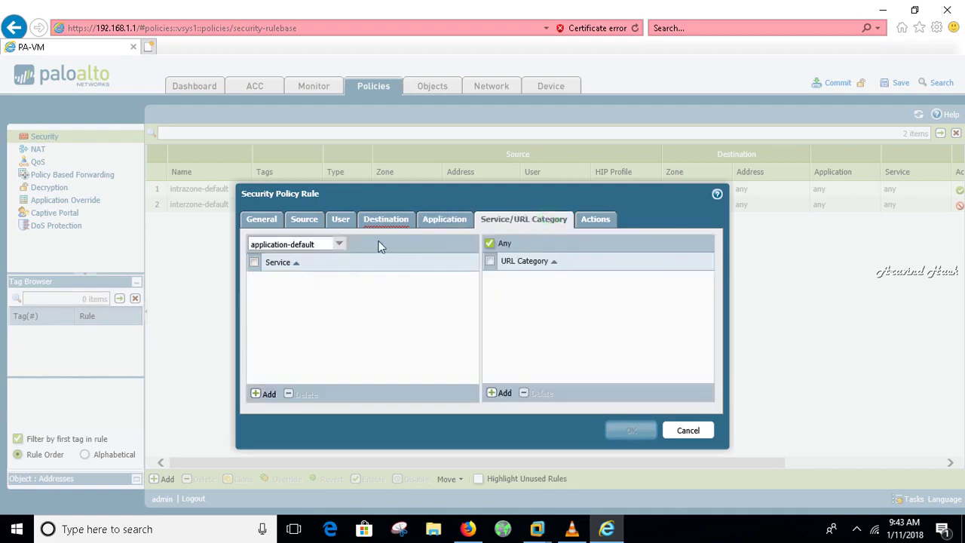
left_click(340, 246)
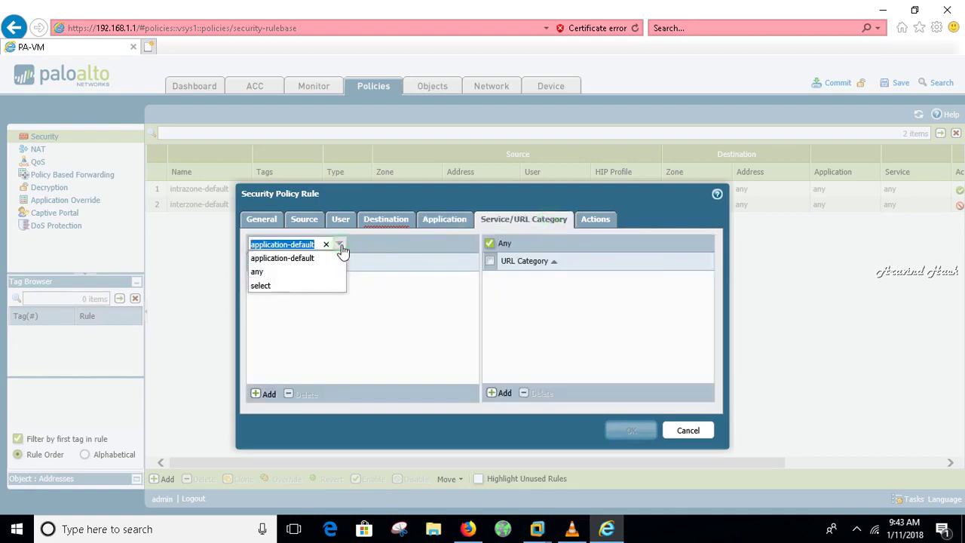
left_click(340, 246)
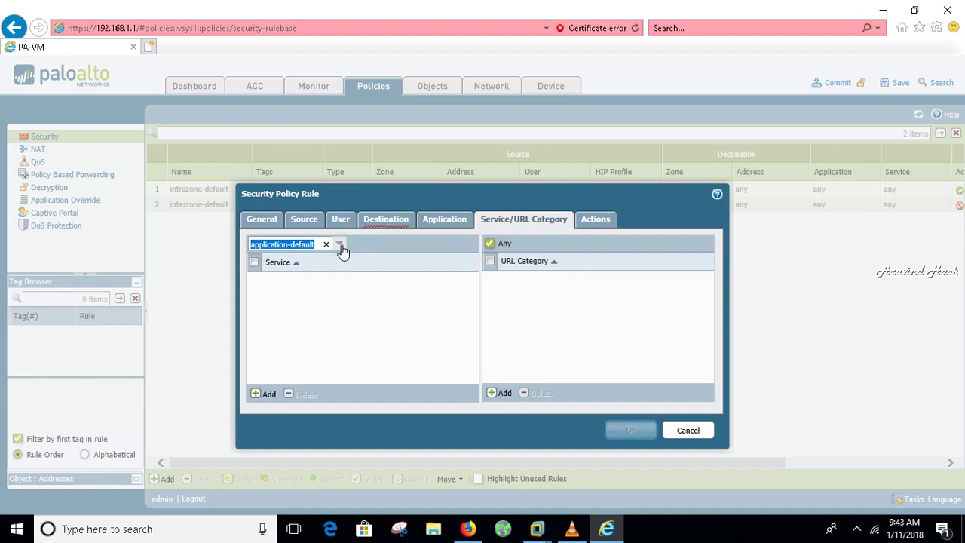
left_click(594, 220)
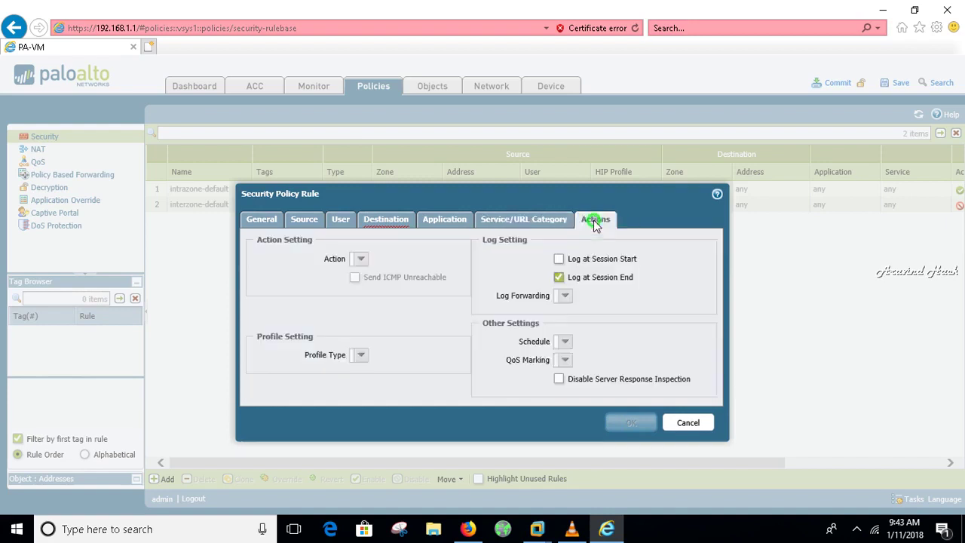
left_click(464, 259)
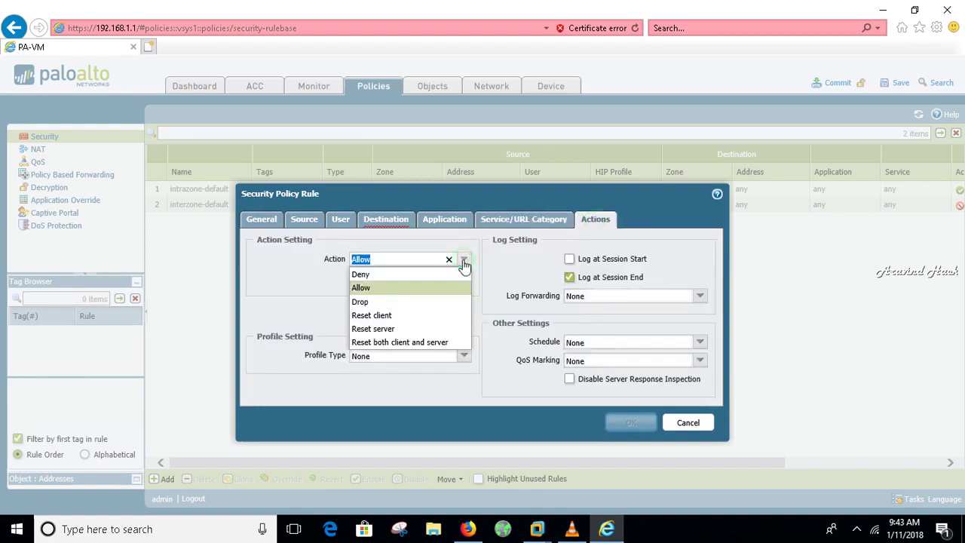
left_click(416, 289)
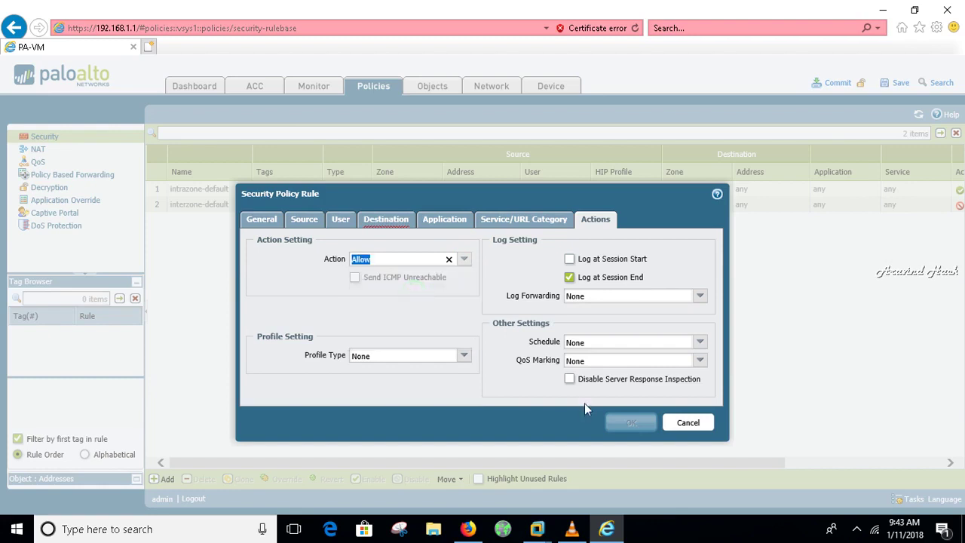
Set the destination zone to any and save the YouTube_access rule
left_click(380, 220)
left_click(340, 247)
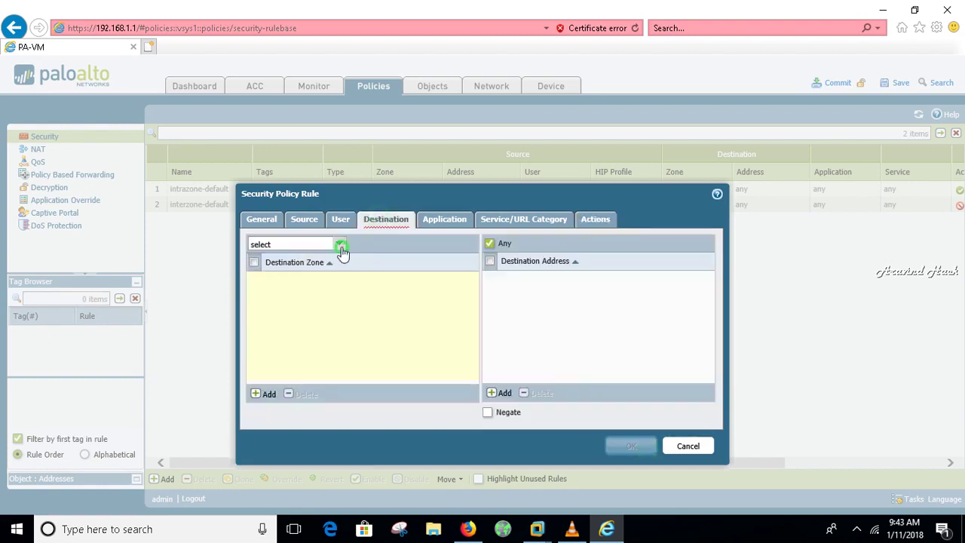
left_click(300, 278)
left_click(362, 335)
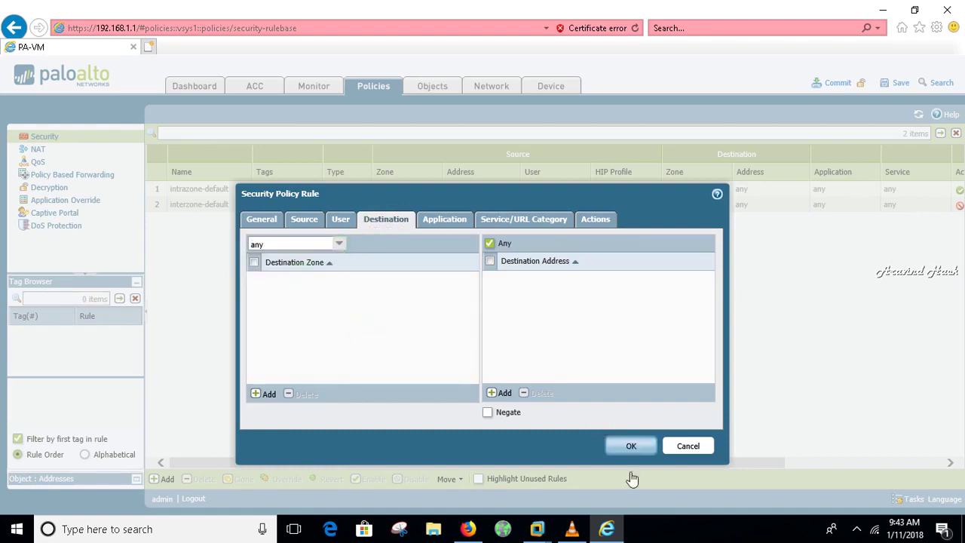
left_click(529, 219)
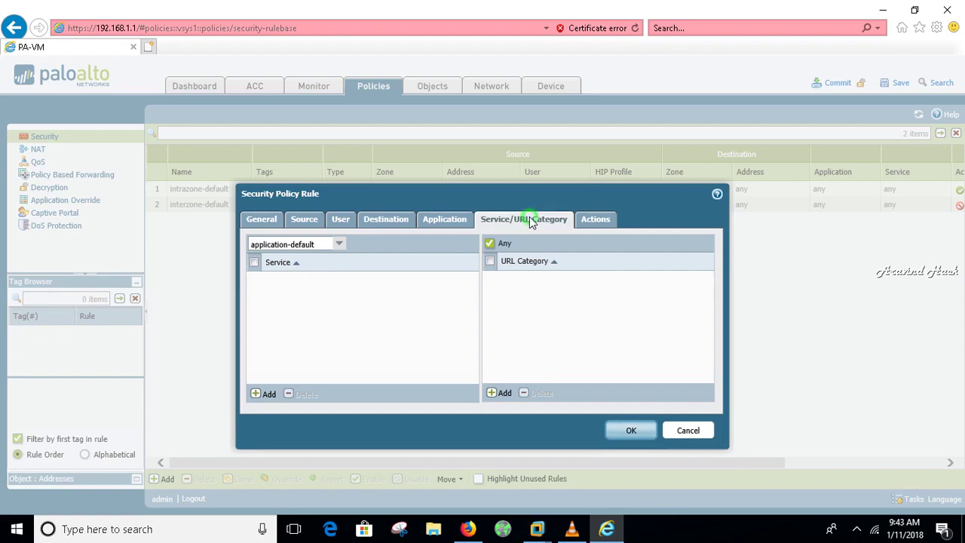
left_click(456, 220)
left_click(633, 428)
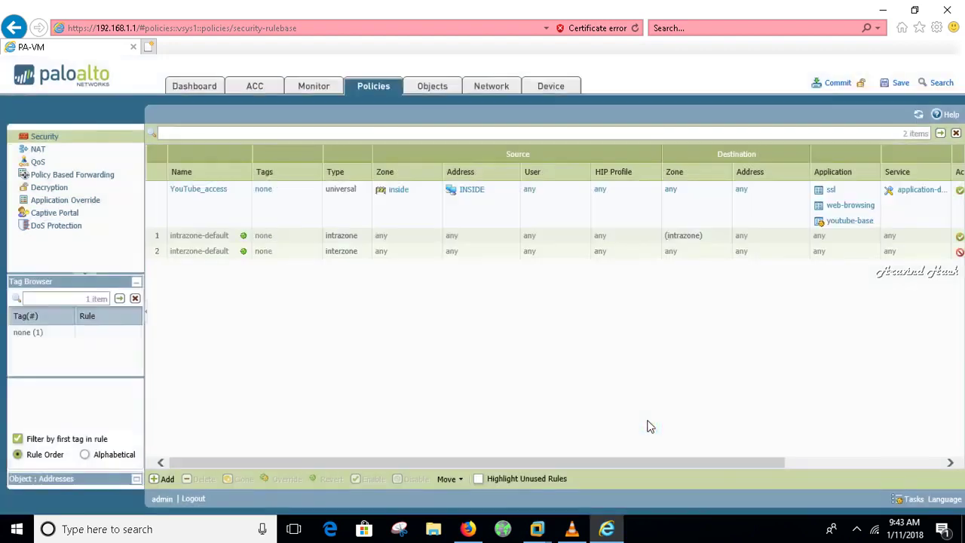
Validate the pending configuration changes, dismiss the result, and go to the Objects area
left_click(837, 84)
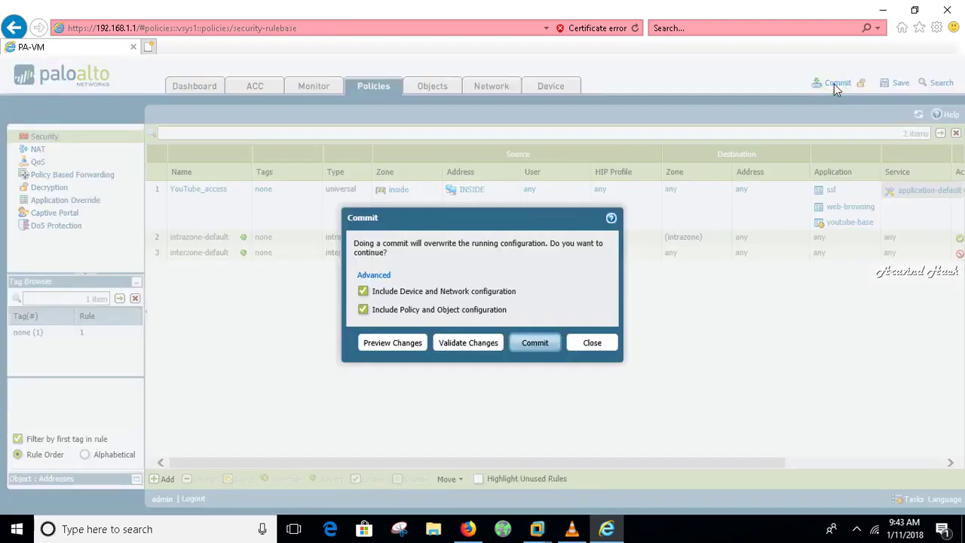
left_click(468, 346)
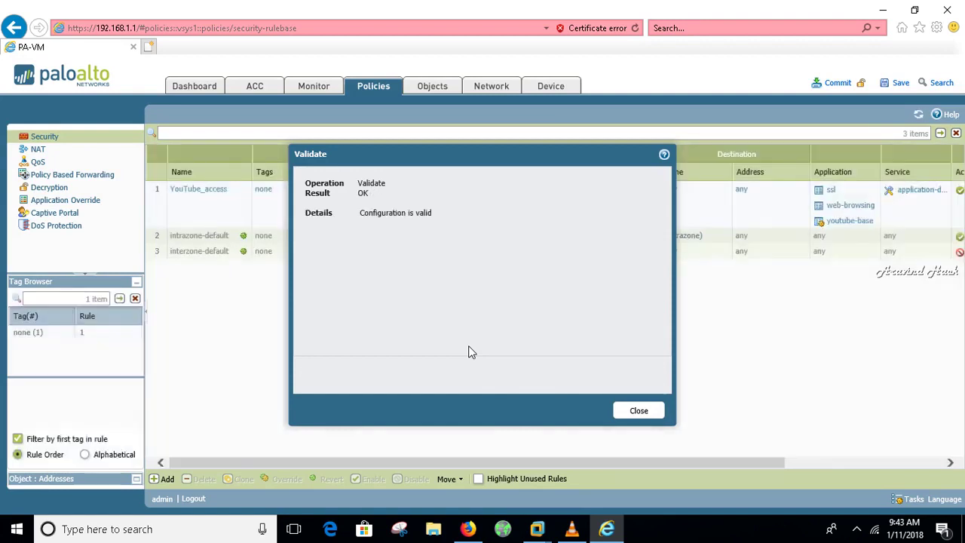
left_click(645, 410)
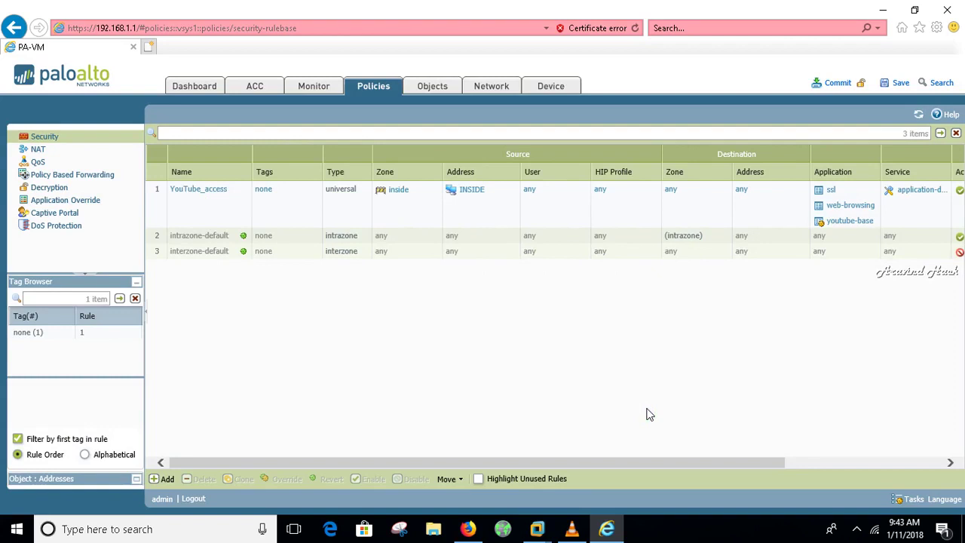
left_click(432, 87)
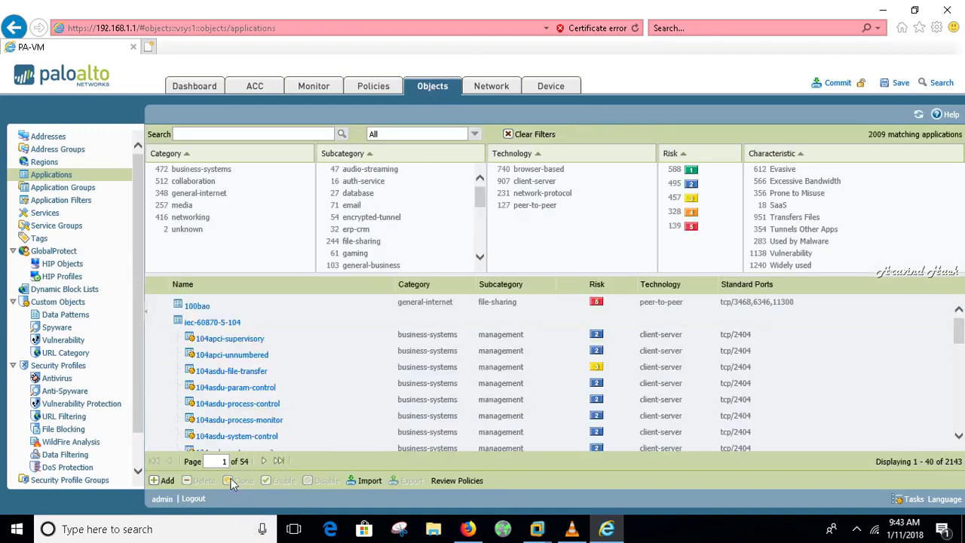
Page through the Applications list to the youtube entries and open youtube-safety-mode's details
left_click(225, 461)
type("5")
key("Return")
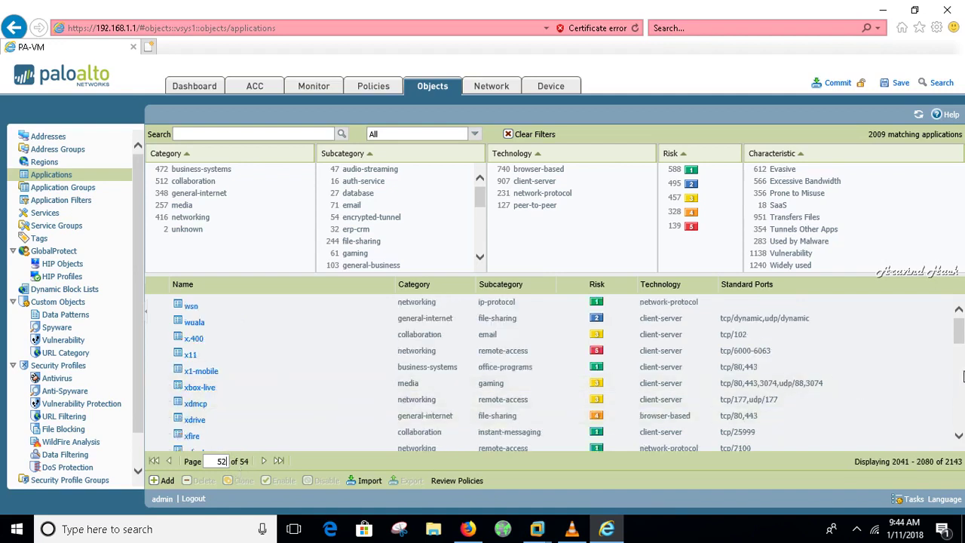
scroll(963, 377, "down", 3)
scroll(963, 408, "down", 5)
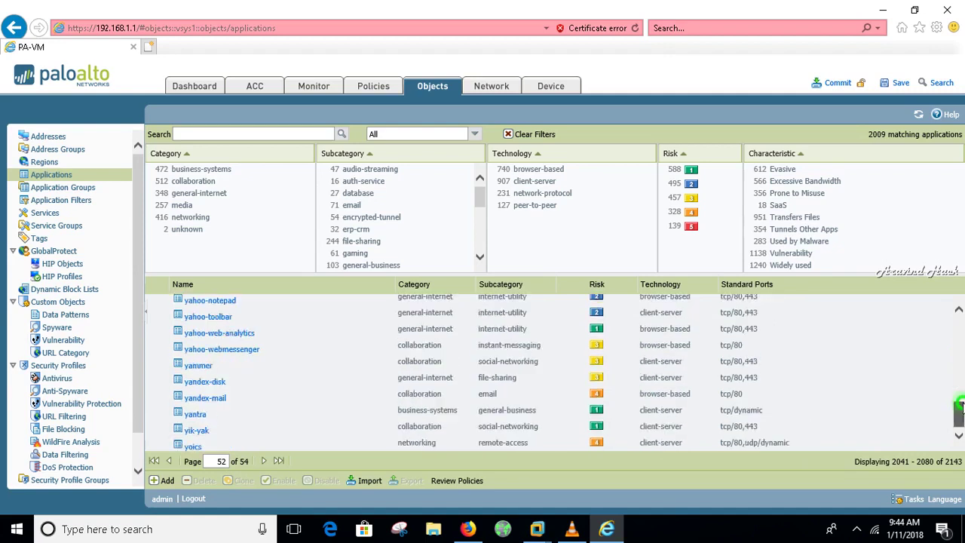
left_click(263, 461)
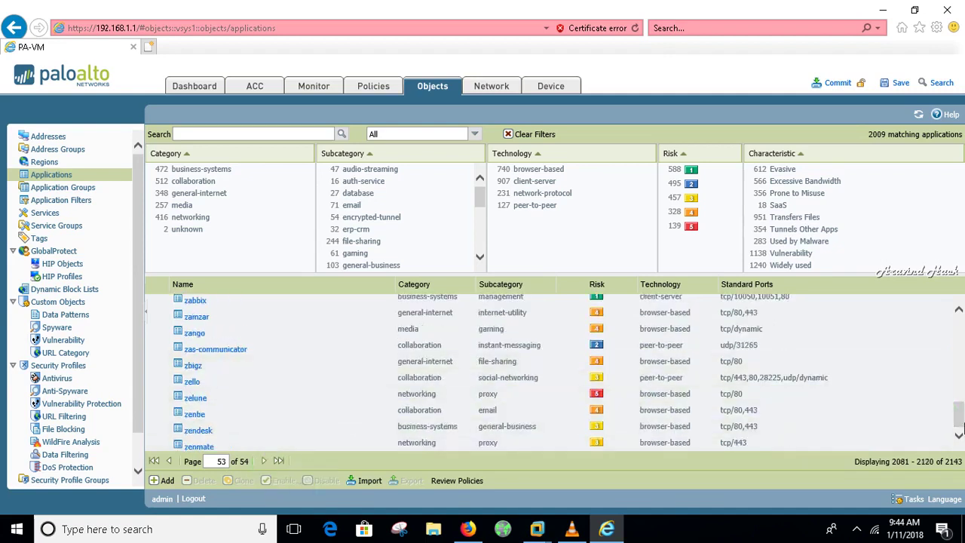
left_click_drag(963, 420, 961, 368)
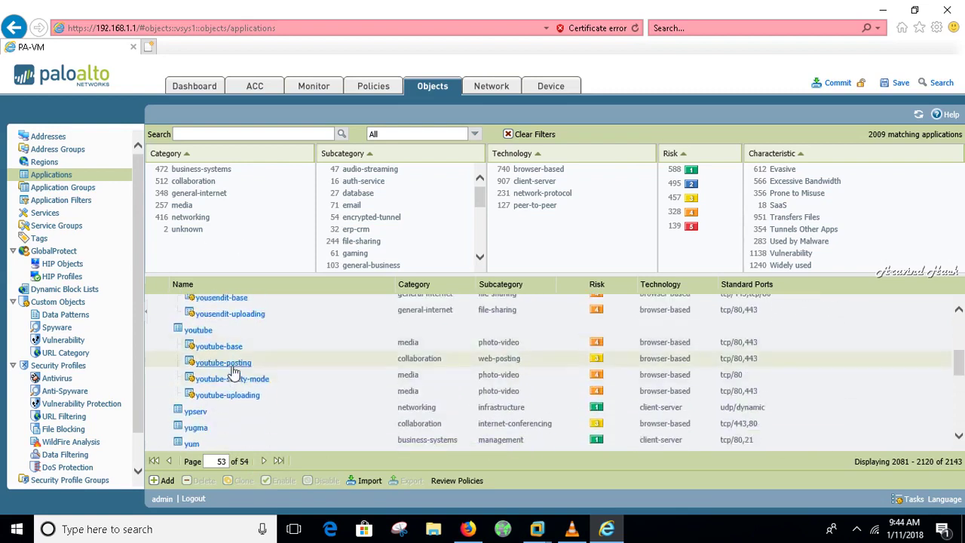
mouse_move(234, 372)
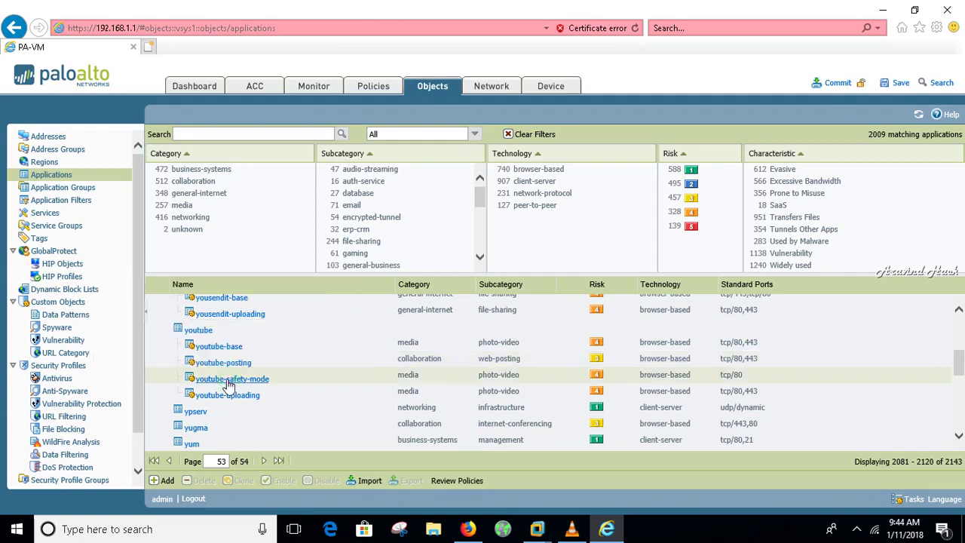
left_click(228, 379)
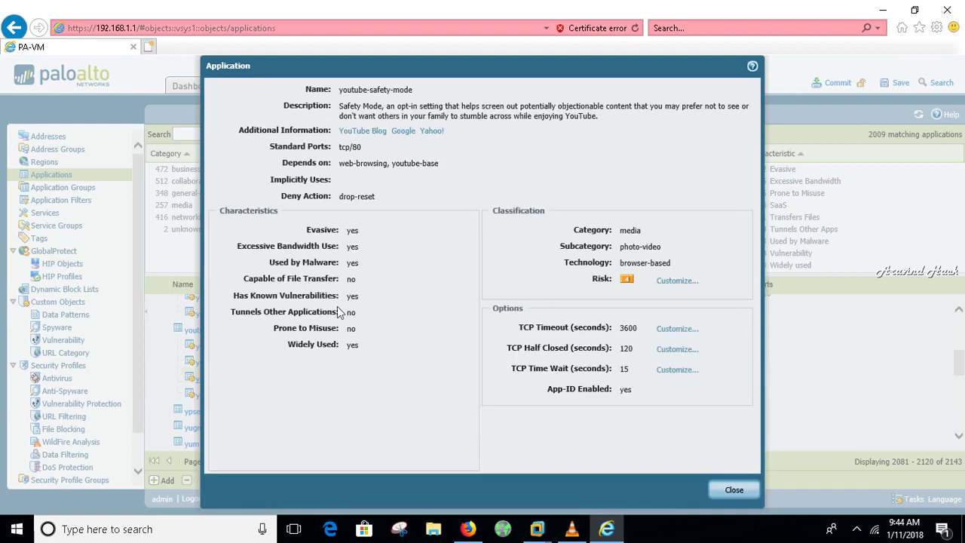
Close the application details and open the YouTube_access security rule for editing
left_click(733, 492)
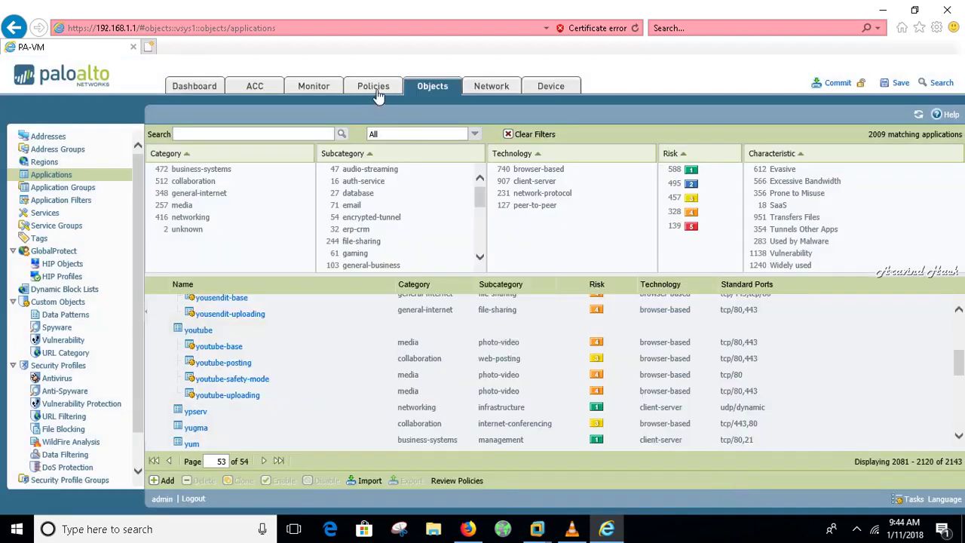
left_click(377, 91)
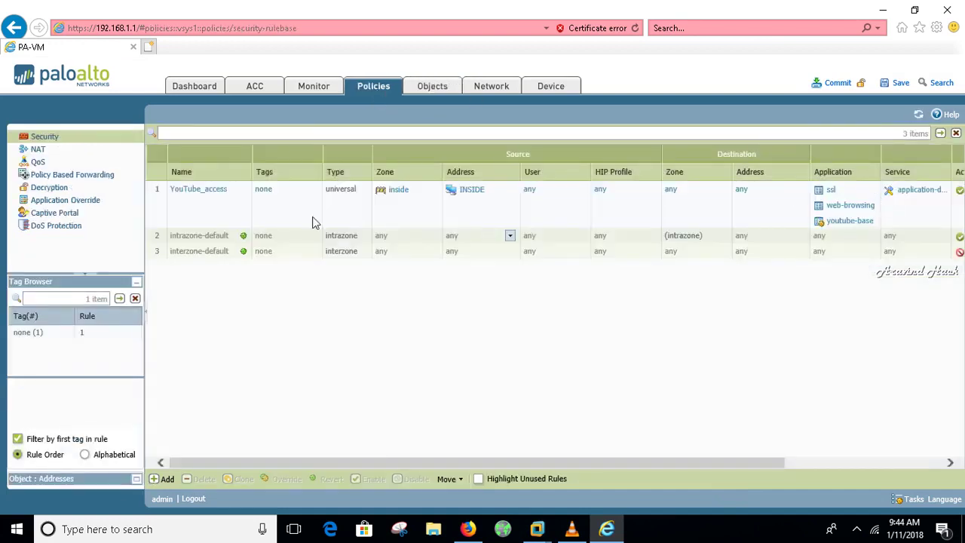
left_click(204, 191)
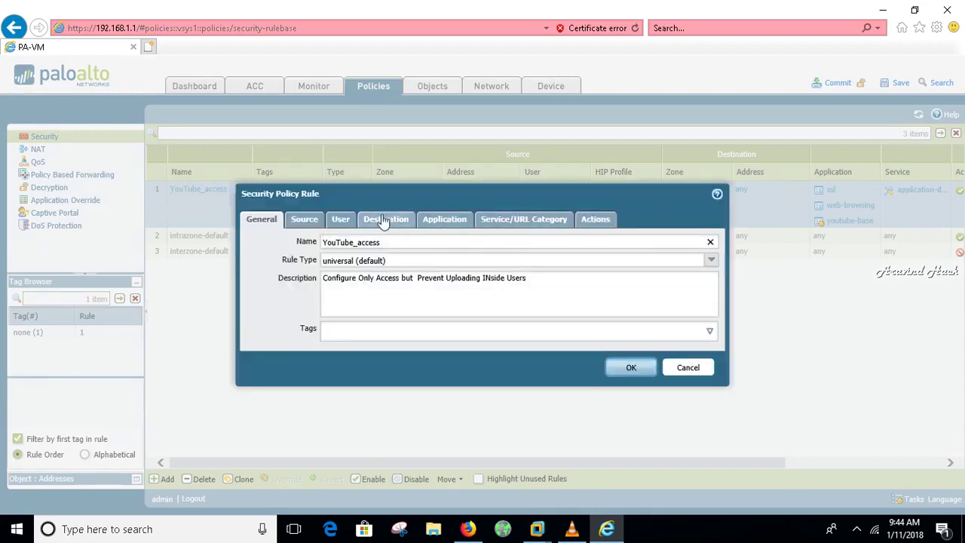
Add youtube-safety-mode to the rule's applications and save the rule
left_click(456, 227)
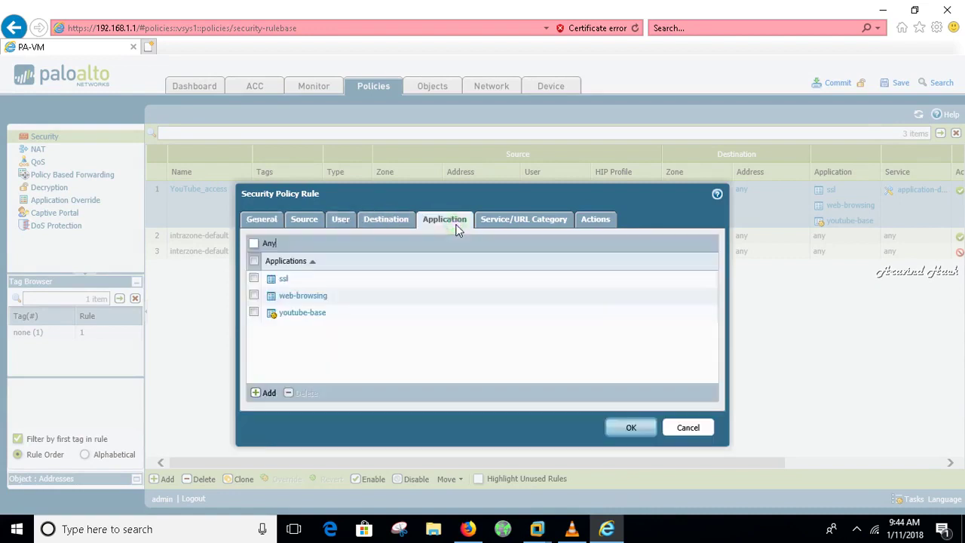
left_click(262, 393)
type("youtube")
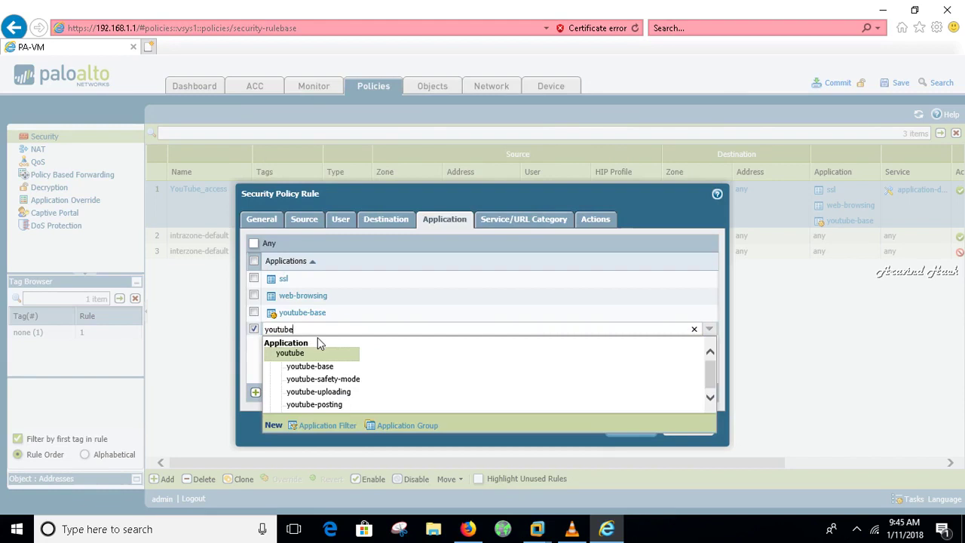
left_click(337, 378)
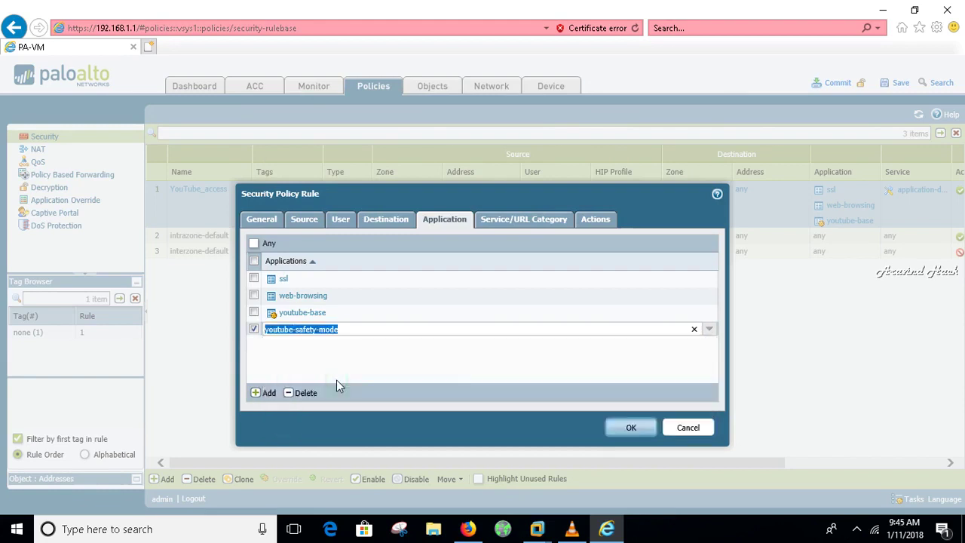
left_click(451, 369)
left_click(254, 331)
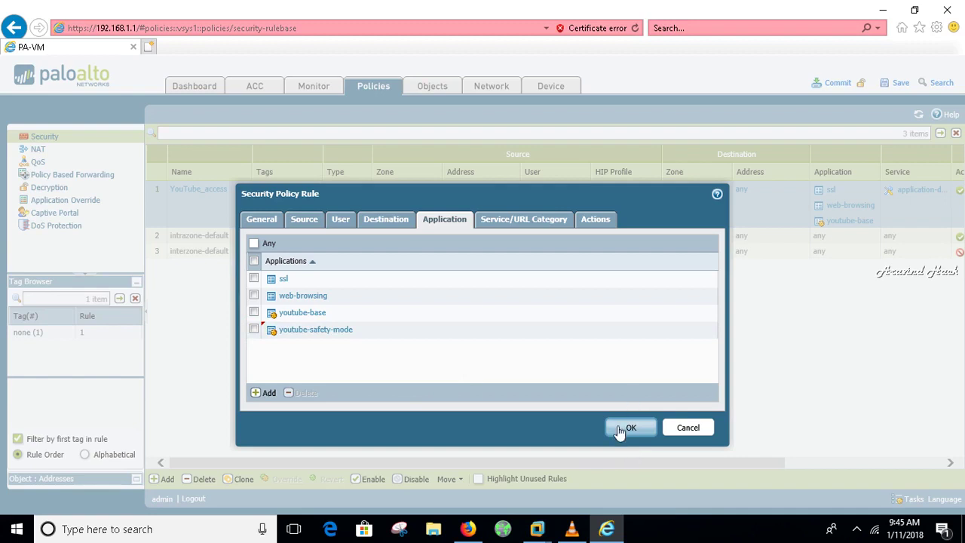
left_click(619, 430)
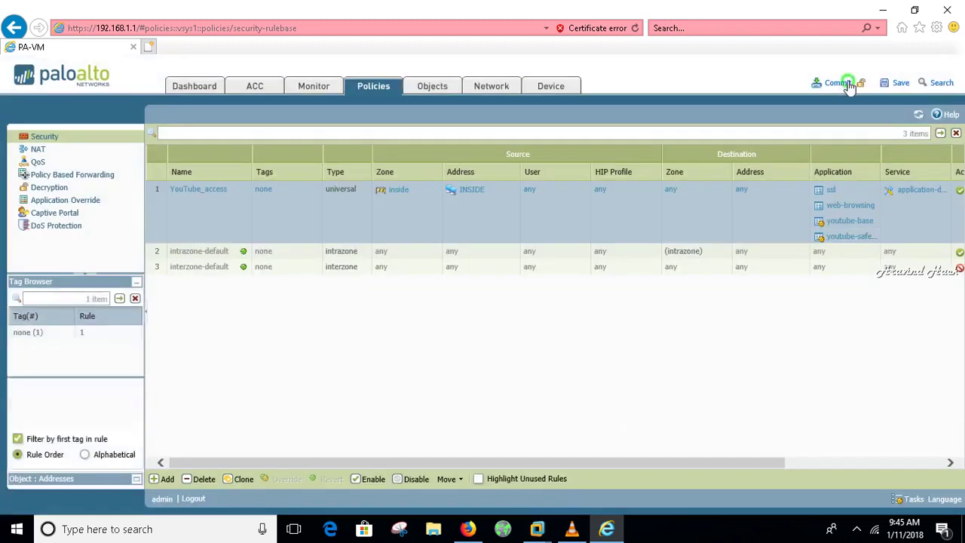
Validate the configuration changes and close the validation result
left_click(850, 85)
left_click(468, 343)
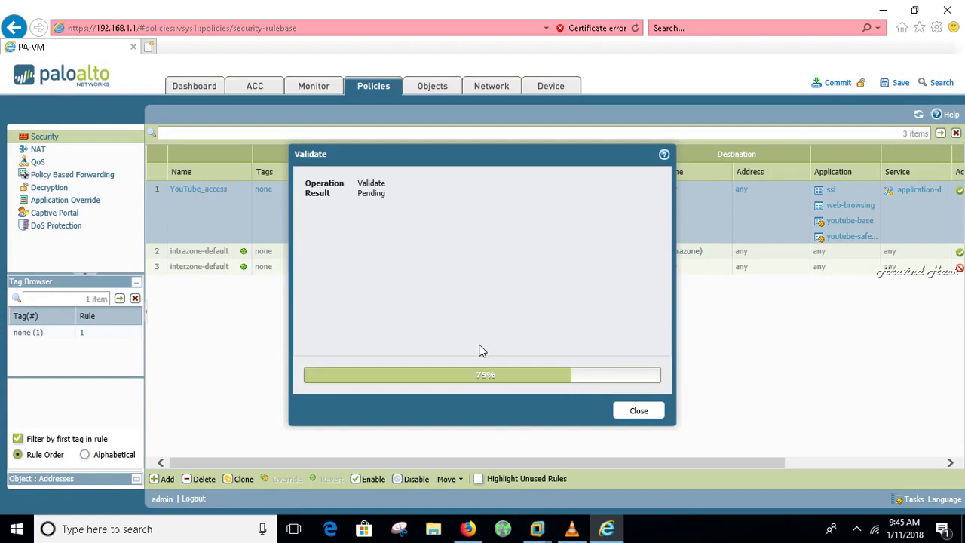
left_click(640, 414)
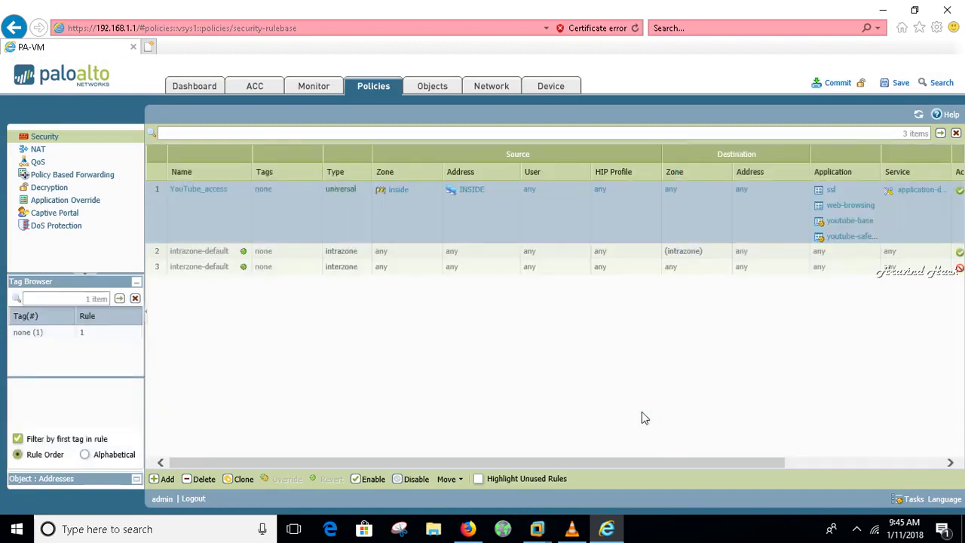
Commit the configuration to the firewall and close the commit result
left_click(830, 86)
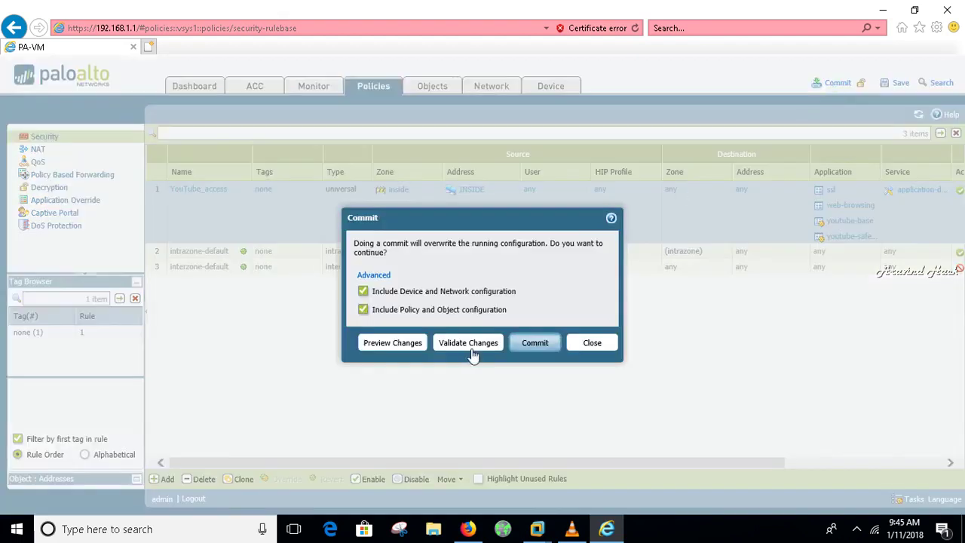
left_click(520, 349)
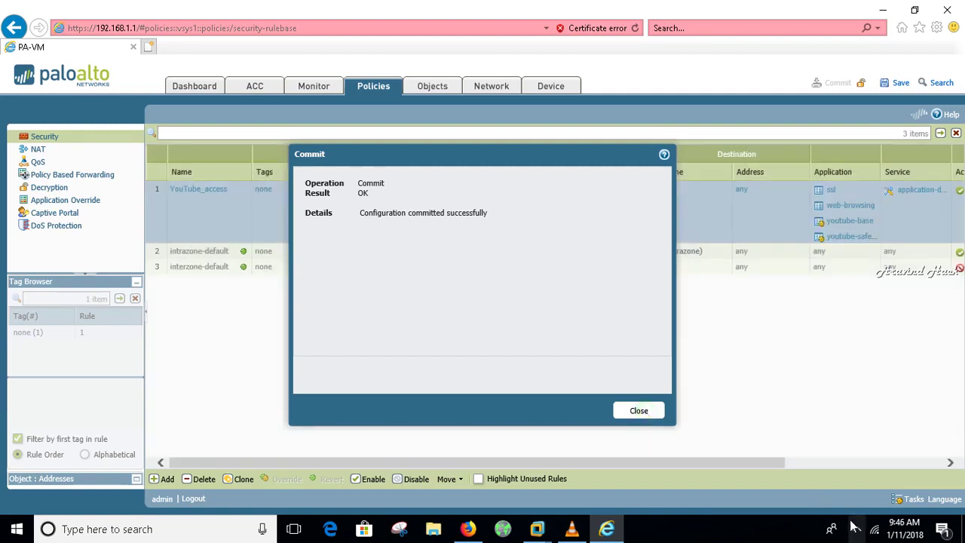
left_click(642, 411)
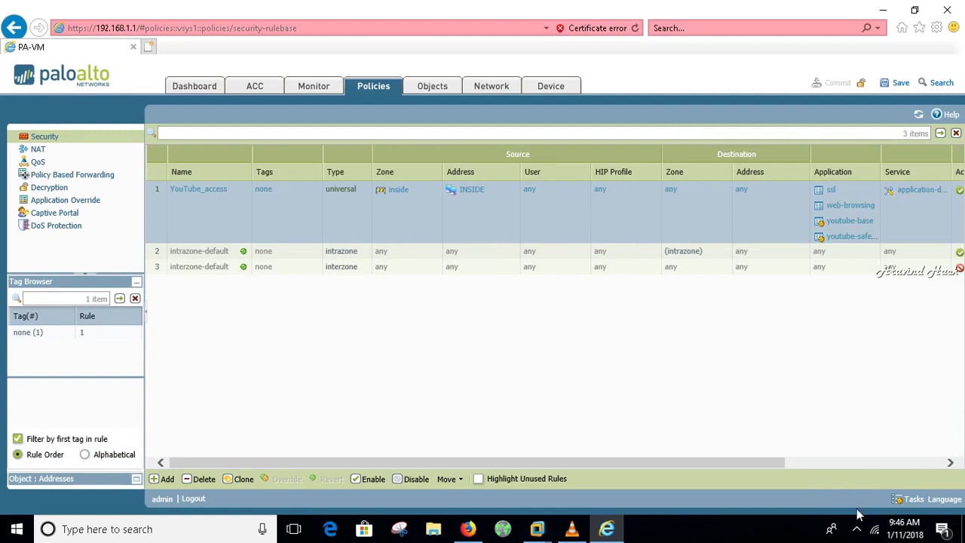
left_click(857, 529)
Read section 3.1 Create Tags in the lab guide PDF, then return to the PA-VM window
left_click(887, 443)
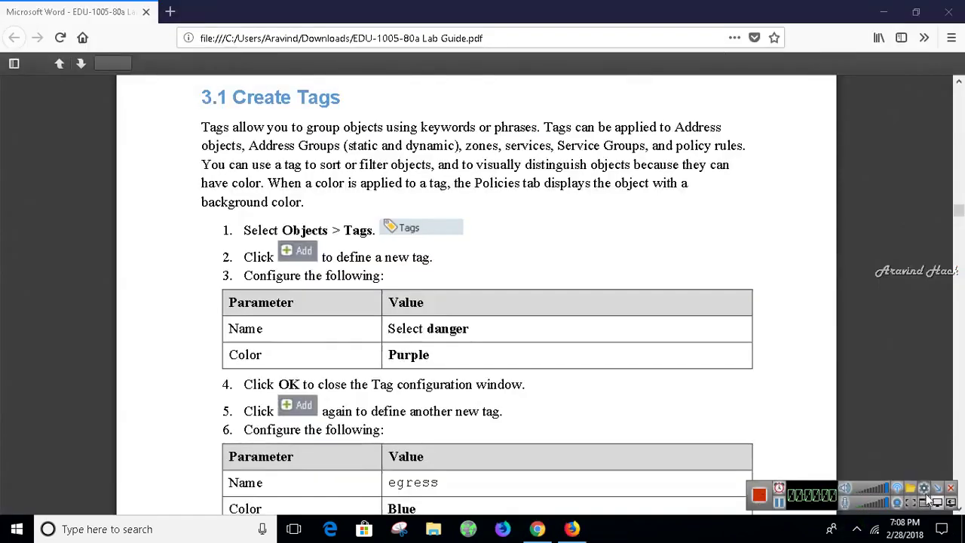
left_click(938, 488)
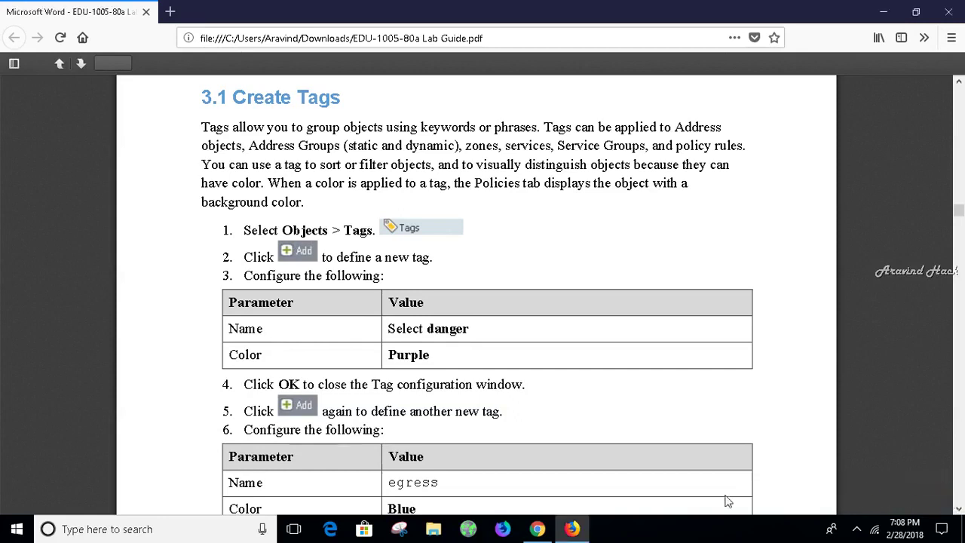
left_click(545, 532)
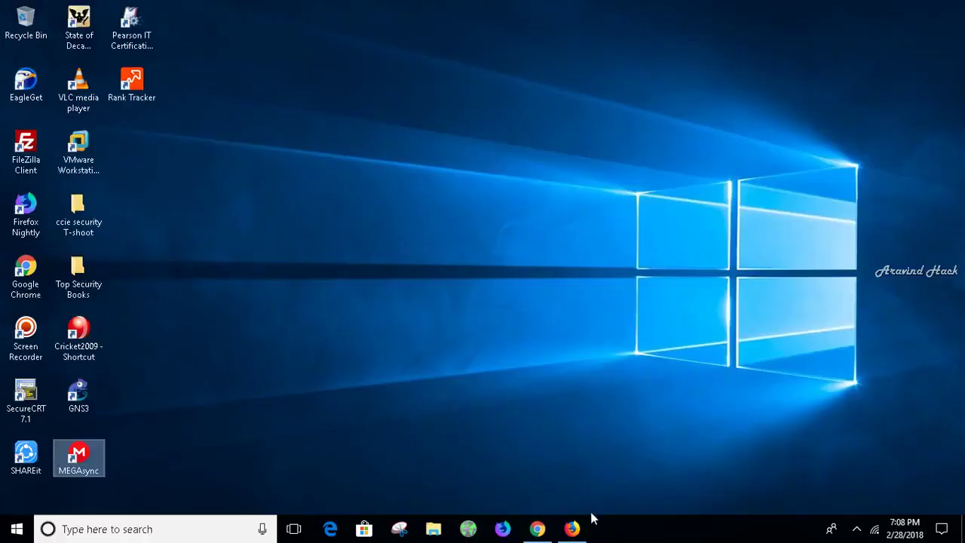
left_click(565, 526)
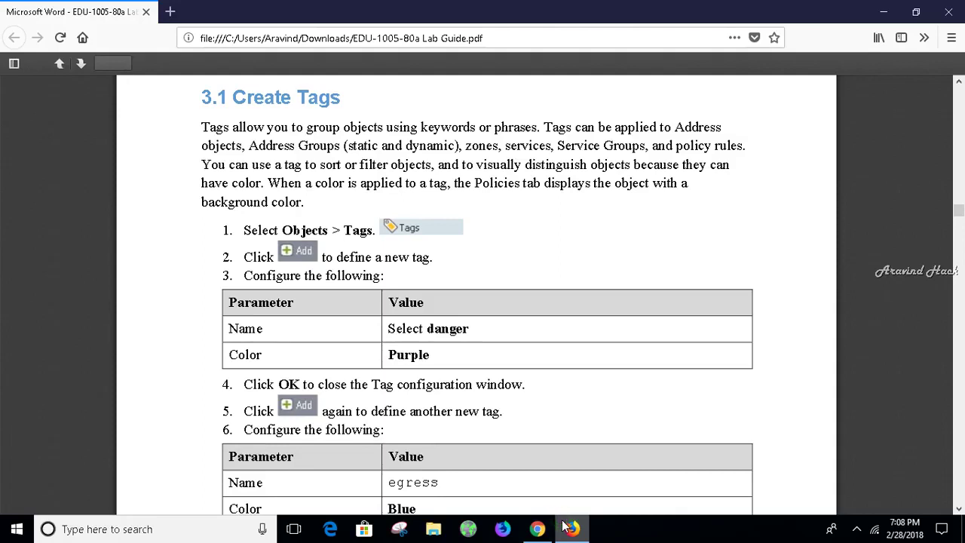
left_click(537, 529)
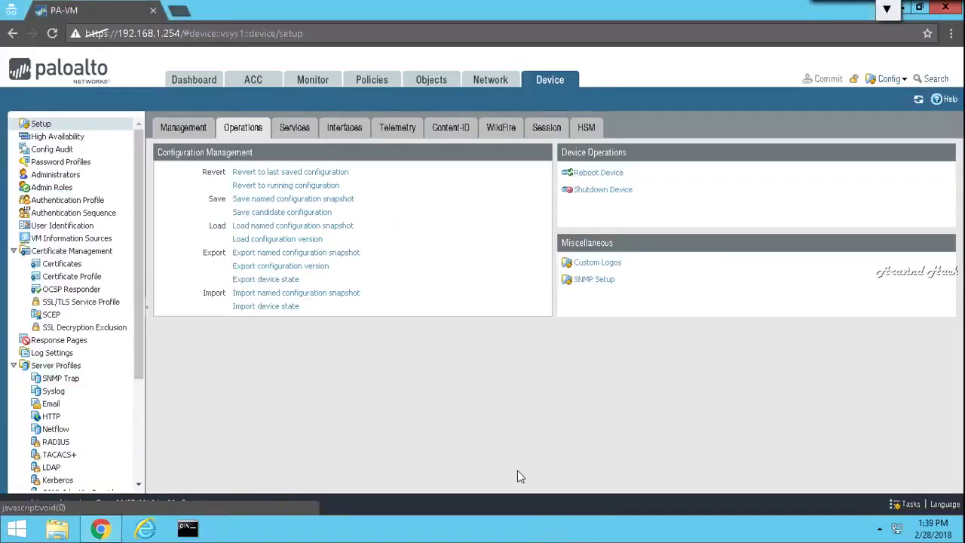
Open Objects > Tags to view the Sanctioned and empty tags
left_click(434, 85)
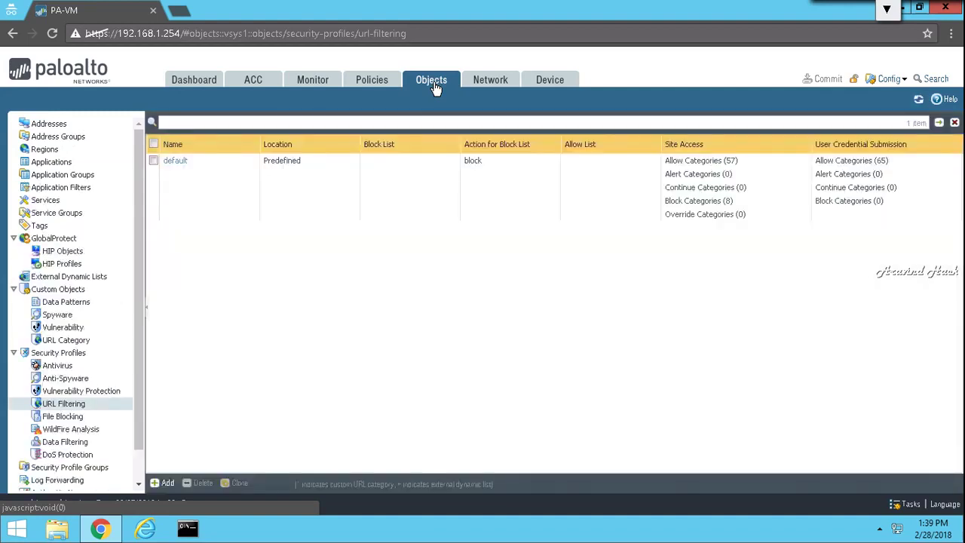
left_click(43, 227)
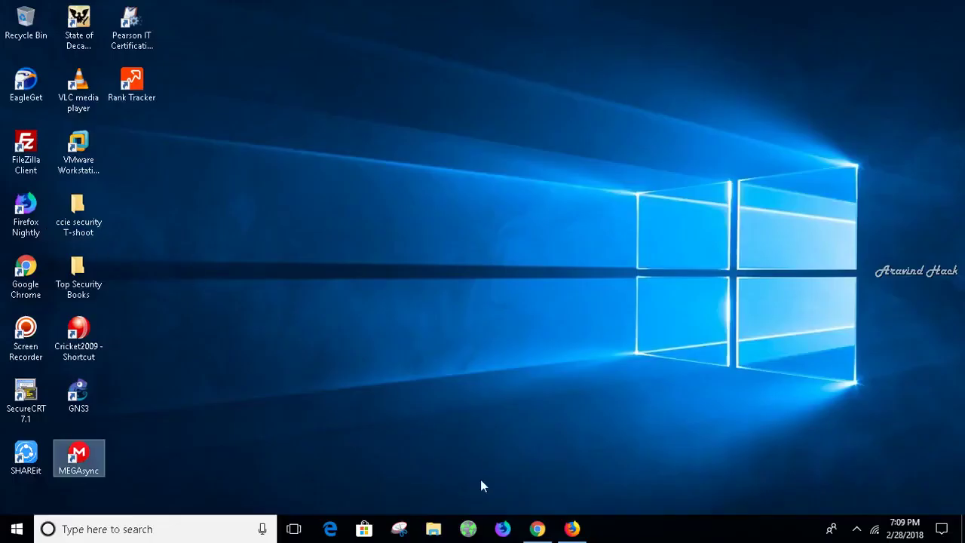
left_click(573, 529)
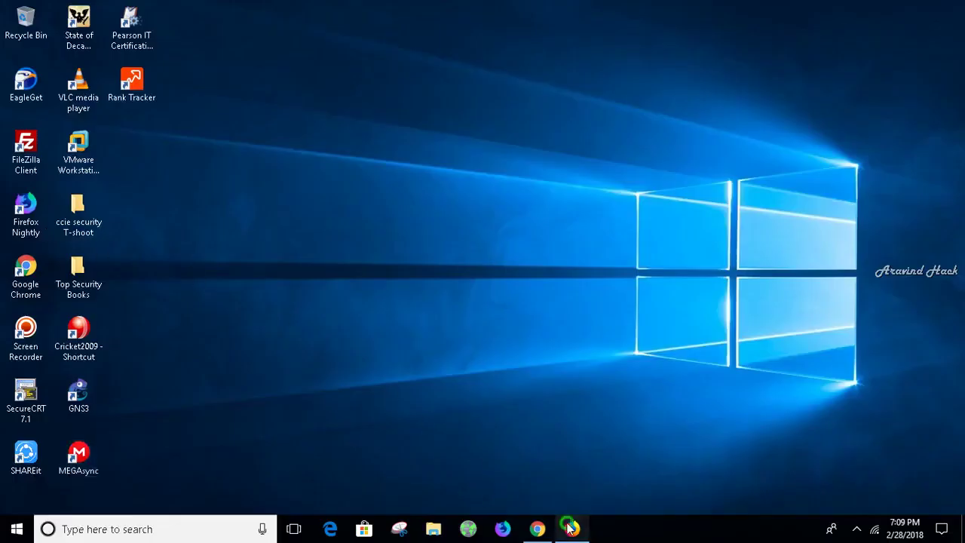
scroll(537, 325, "down", 5)
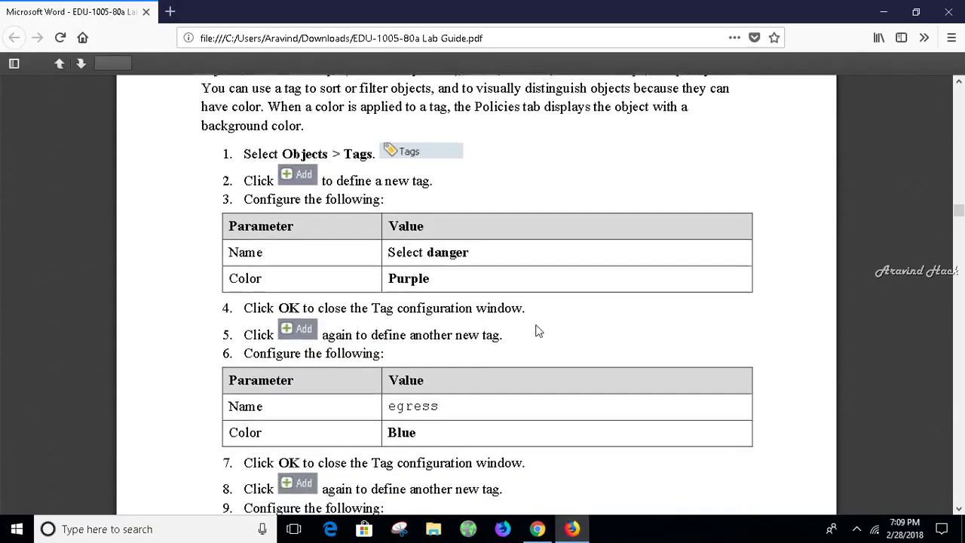
scroll(537, 328, "up", 1)
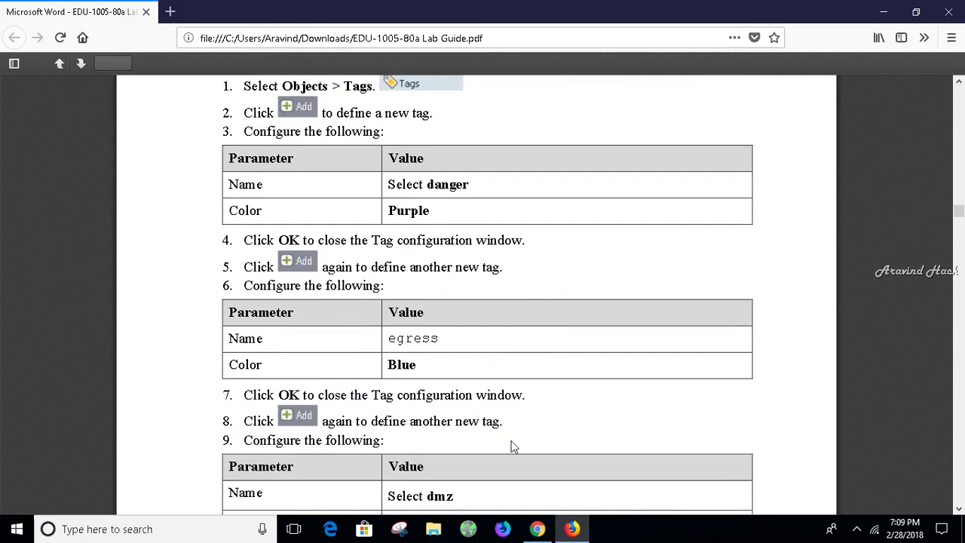
mouse_move(537, 528)
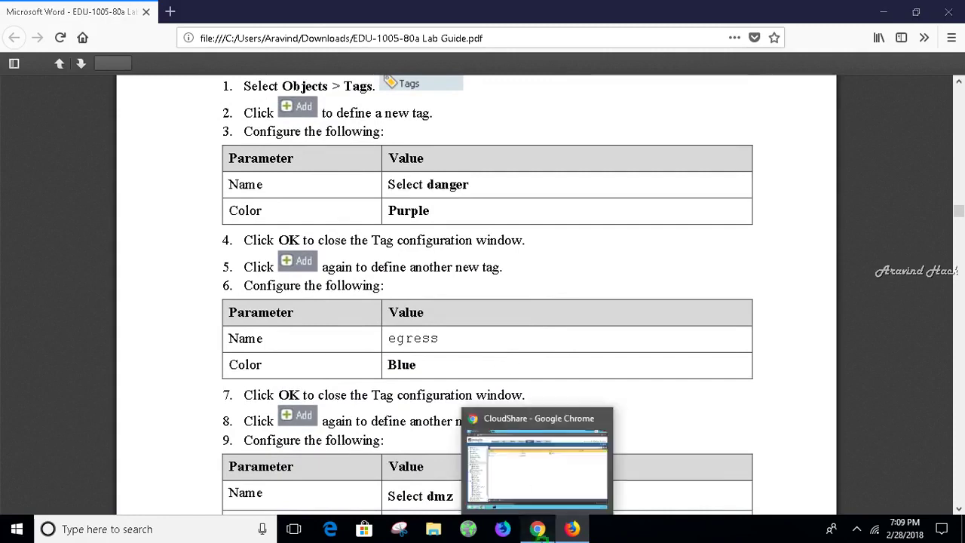
left_click(483, 497)
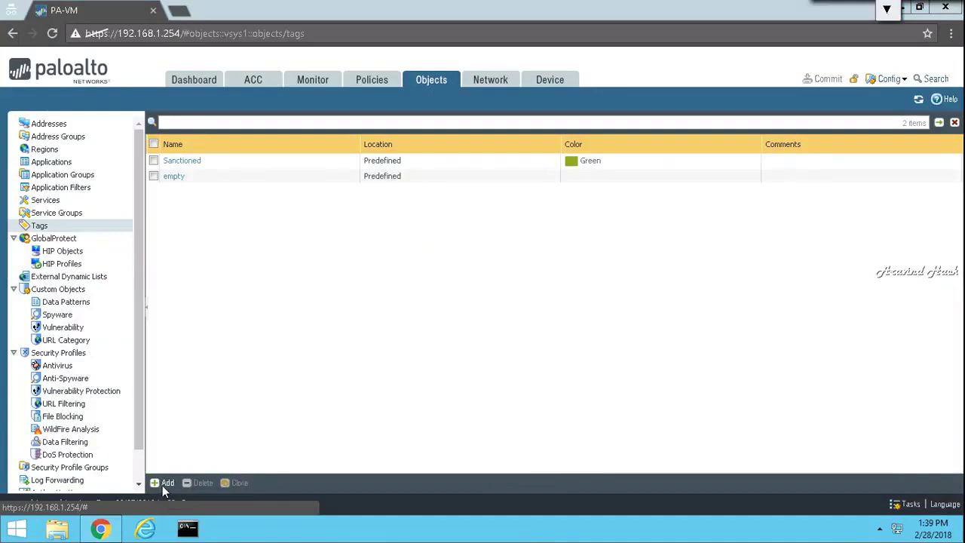
Create a new tag named 'danger' with the color Purple
key("super")
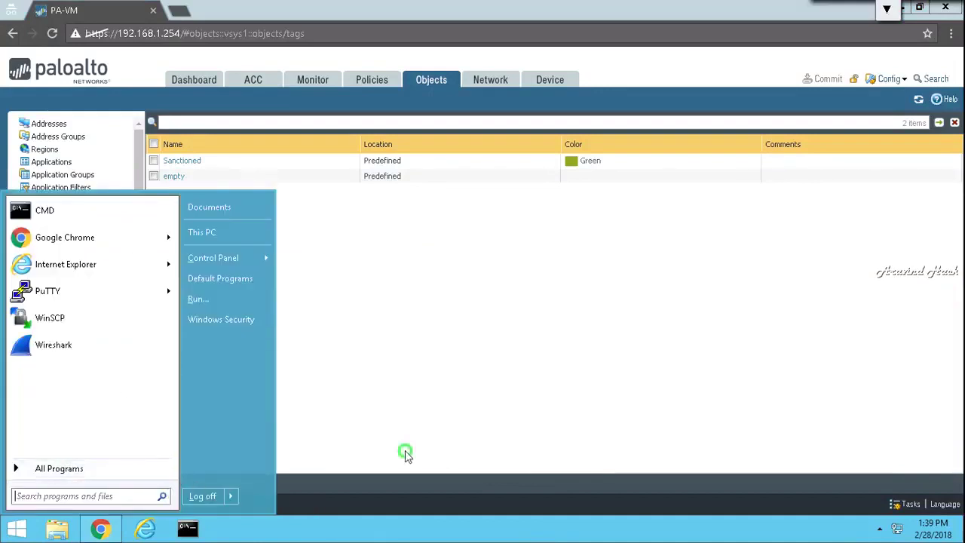
left_click(392, 454)
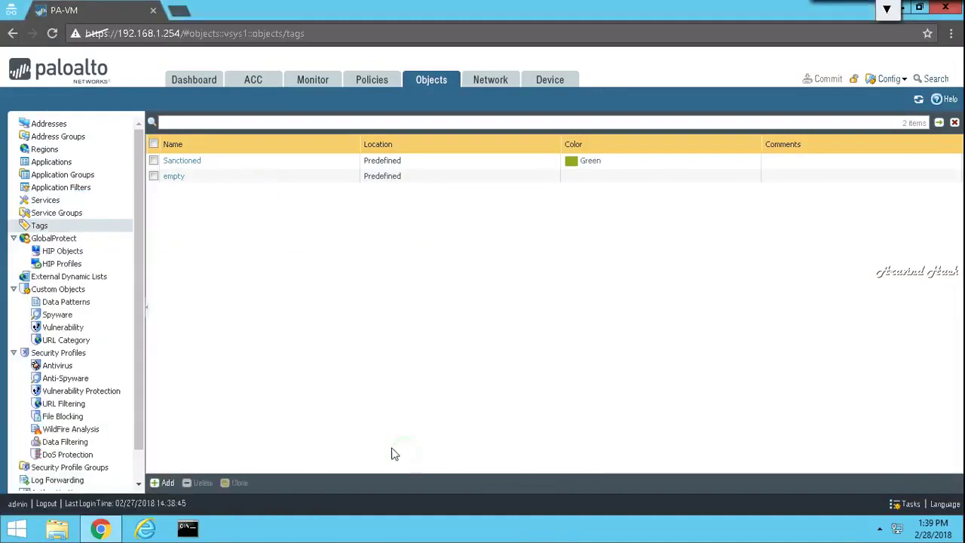
left_click(165, 483)
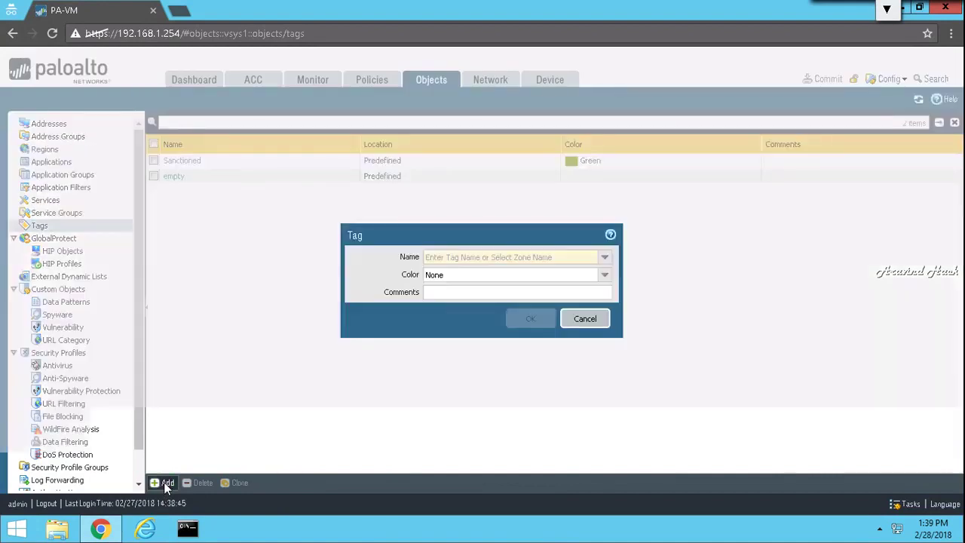
left_click(468, 255)
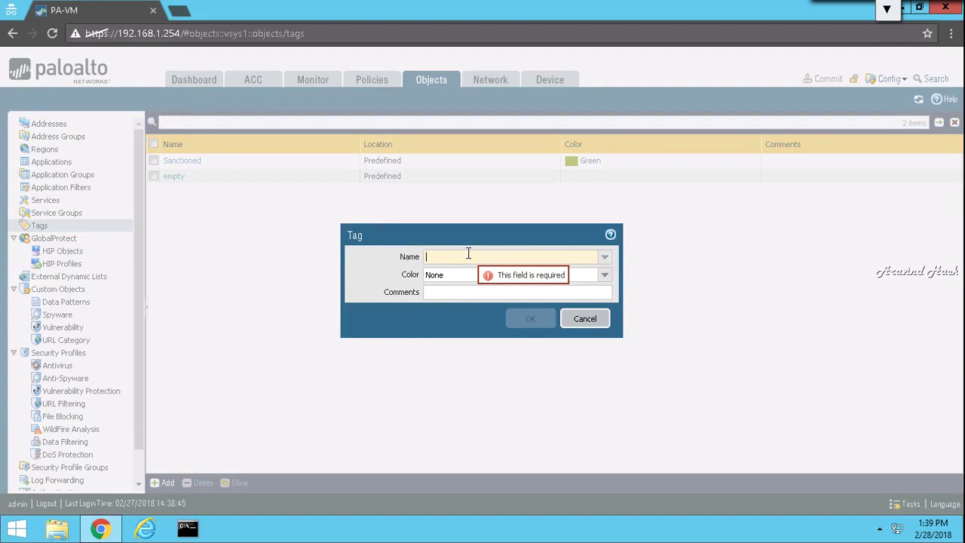
type("danger")
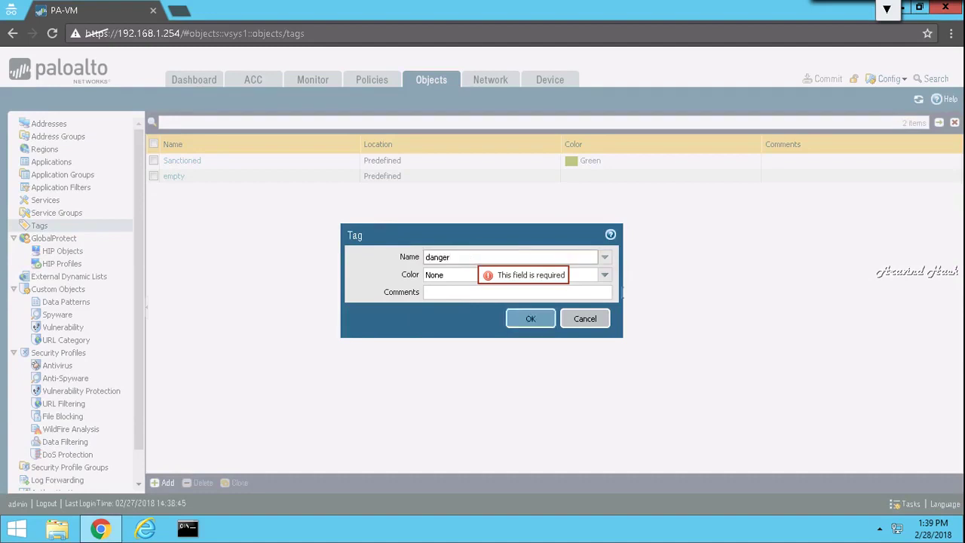
left_click(604, 274)
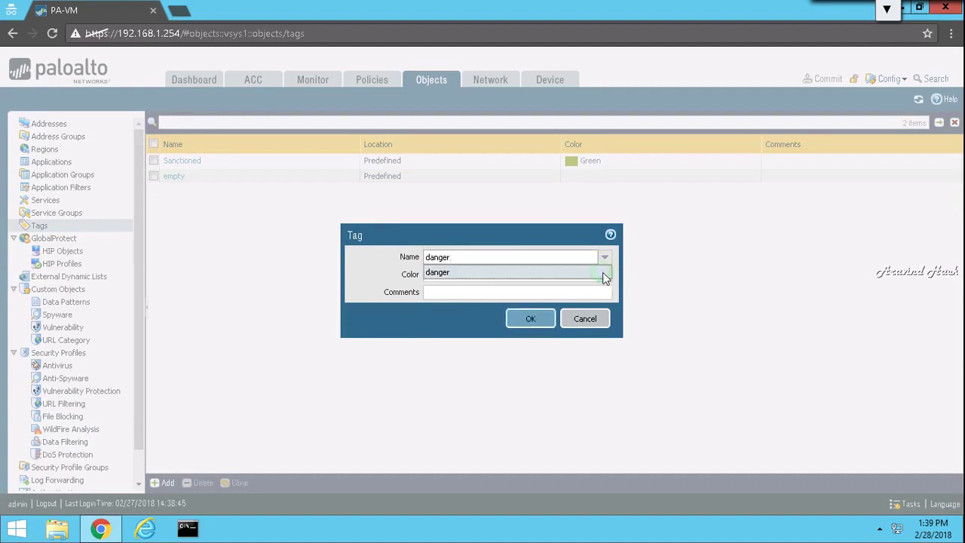
left_click(552, 274)
left_click(604, 276)
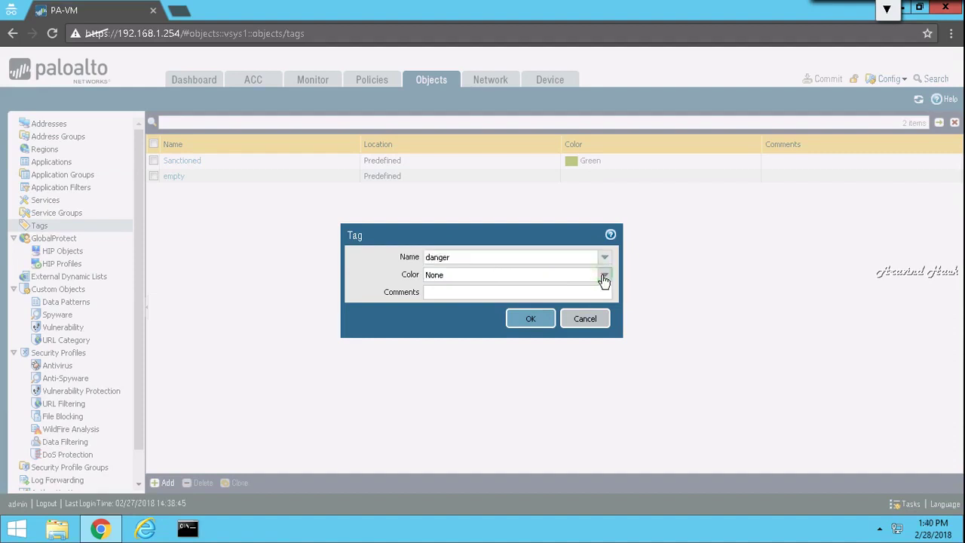
left_click(604, 276)
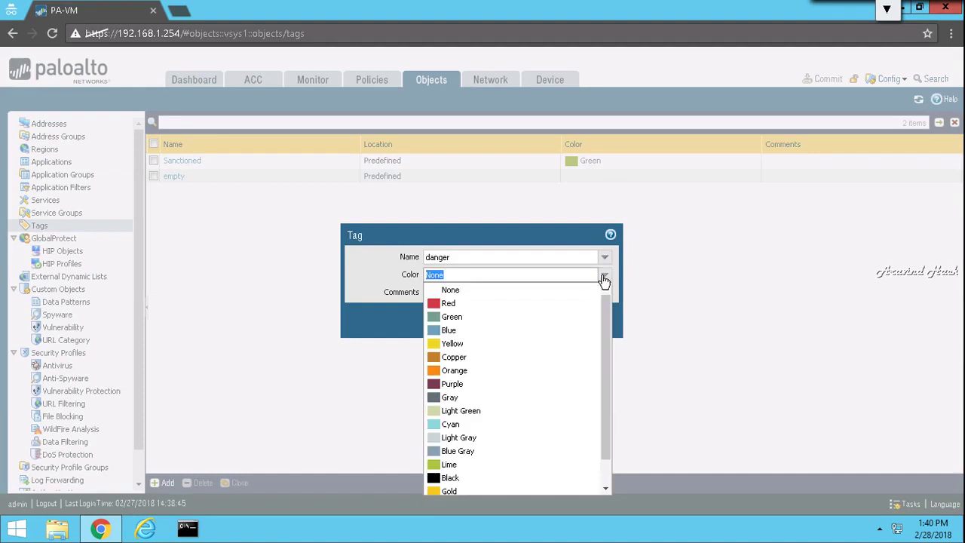
left_click(467, 387)
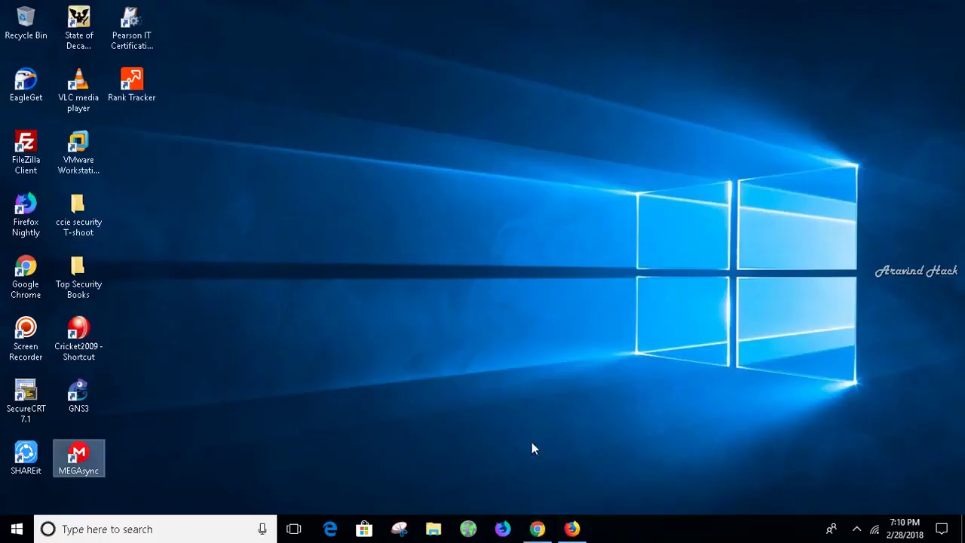
Check the lab guide PDF, then bring back the PA-VM Tags page and dismiss the Start menu
left_click(572, 529)
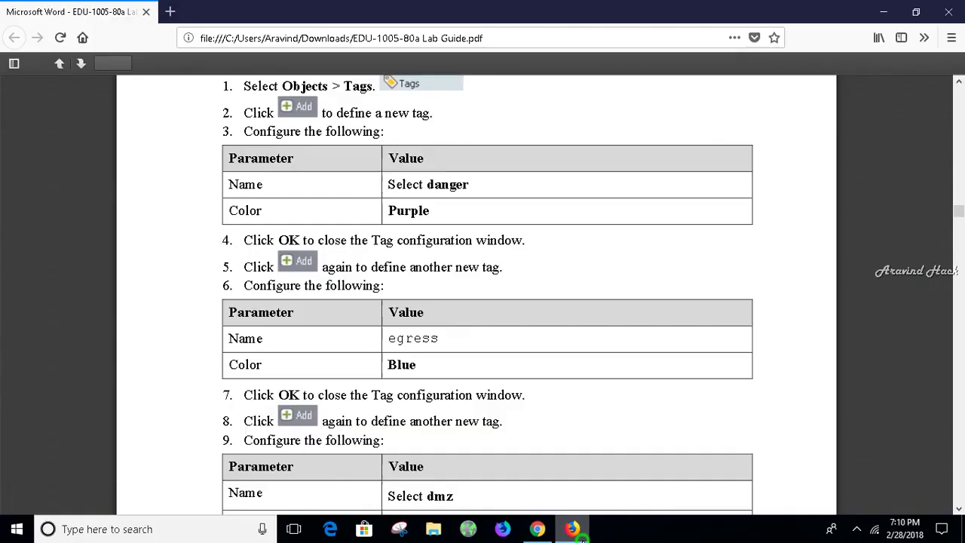
scroll(522, 389, "down", 4)
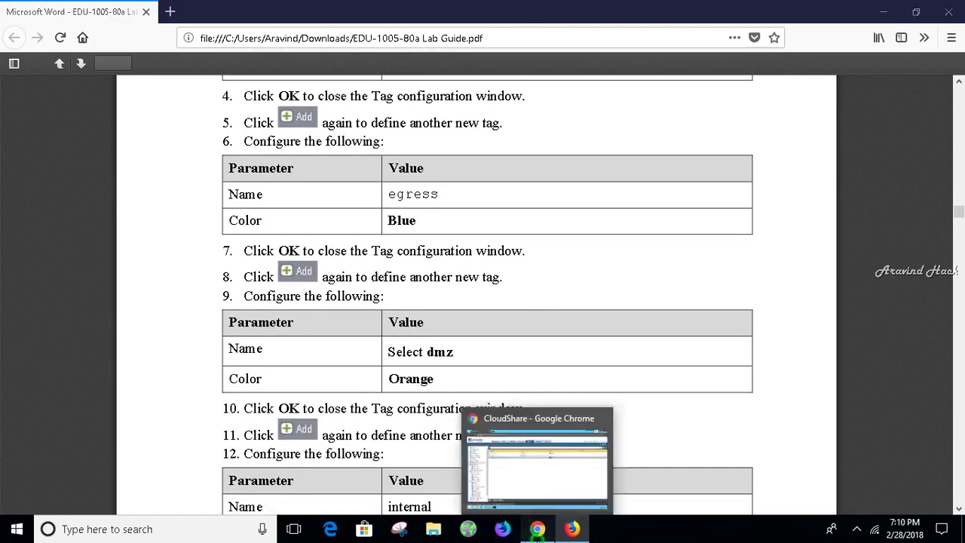
left_click(537, 529)
left_click(16, 528)
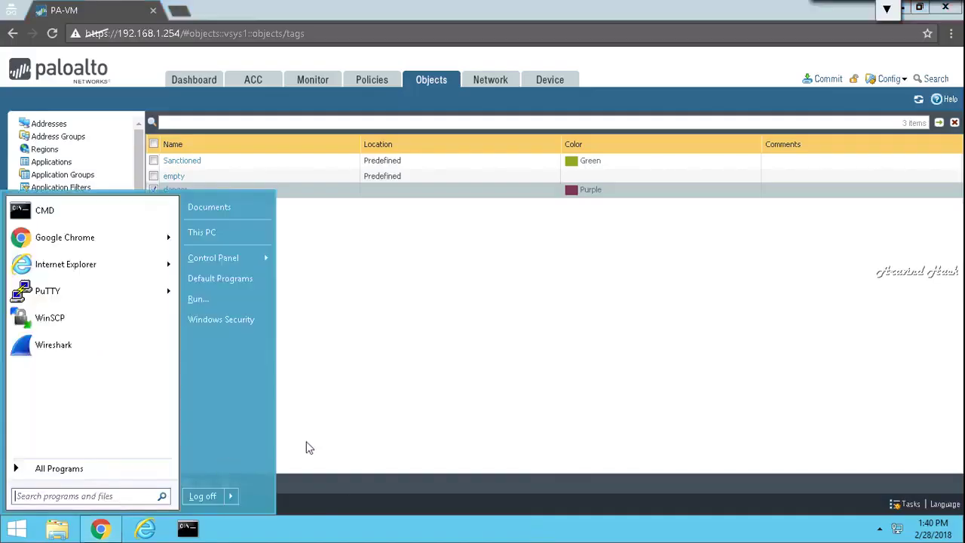
left_click(348, 413)
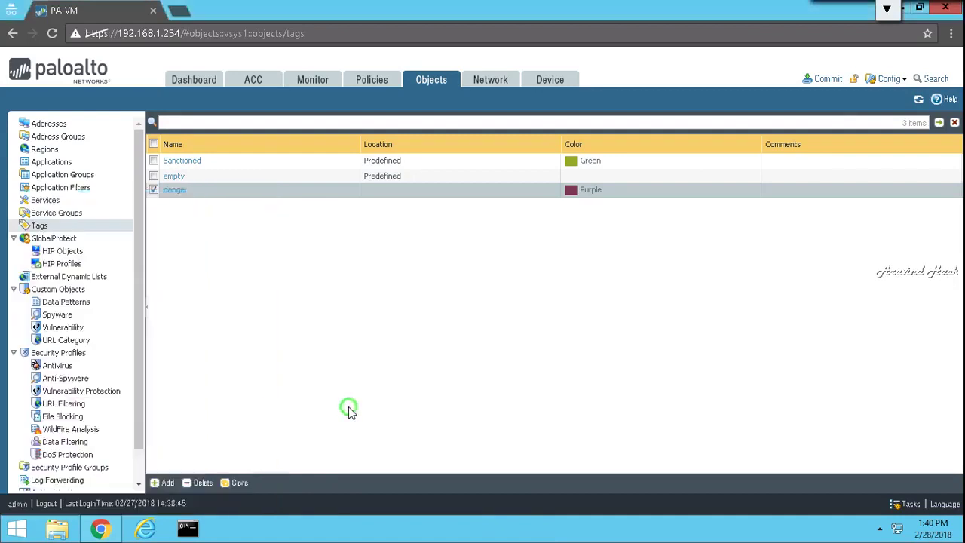
Create a new tag named 'egress' with the colour Blue
left_click(163, 485)
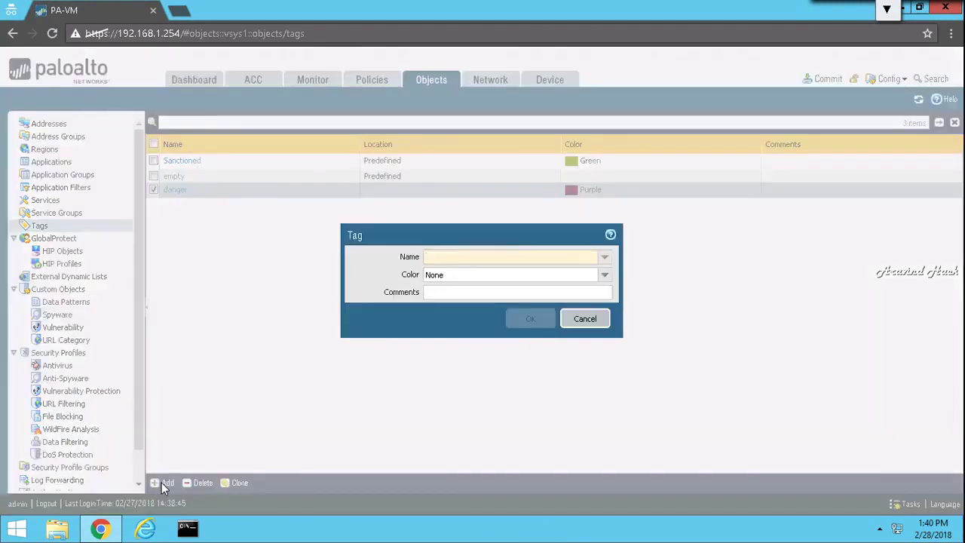
type("egress")
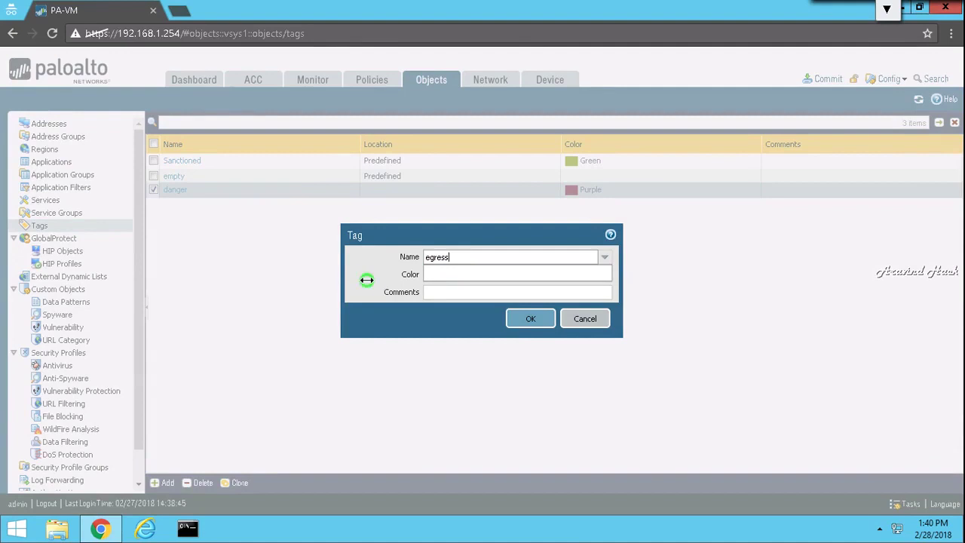
key("Tab")
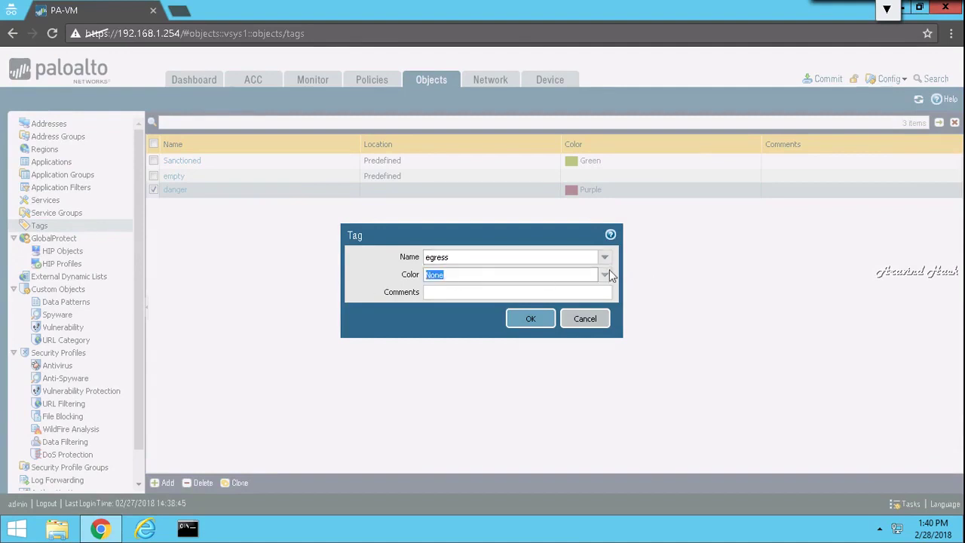
left_click(605, 276)
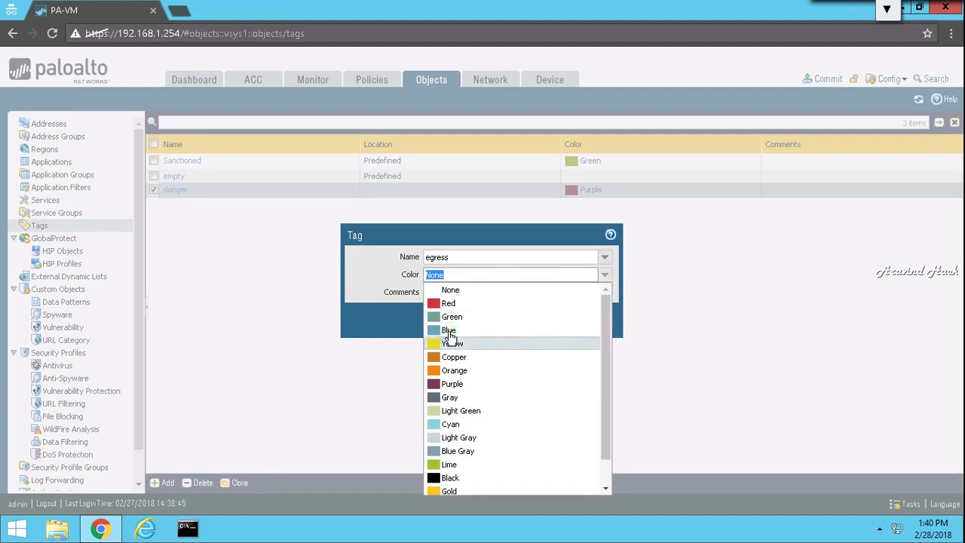
left_click(449, 333)
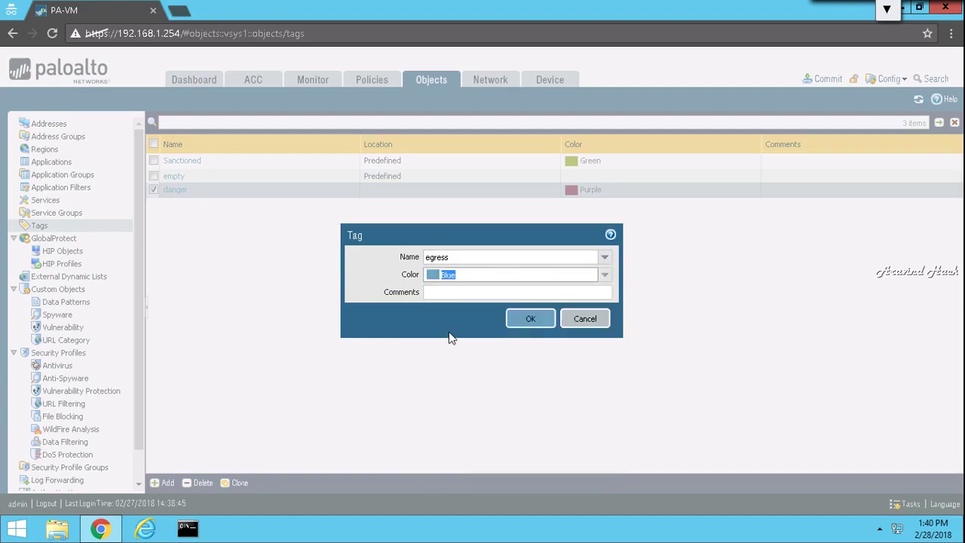
left_click(549, 322)
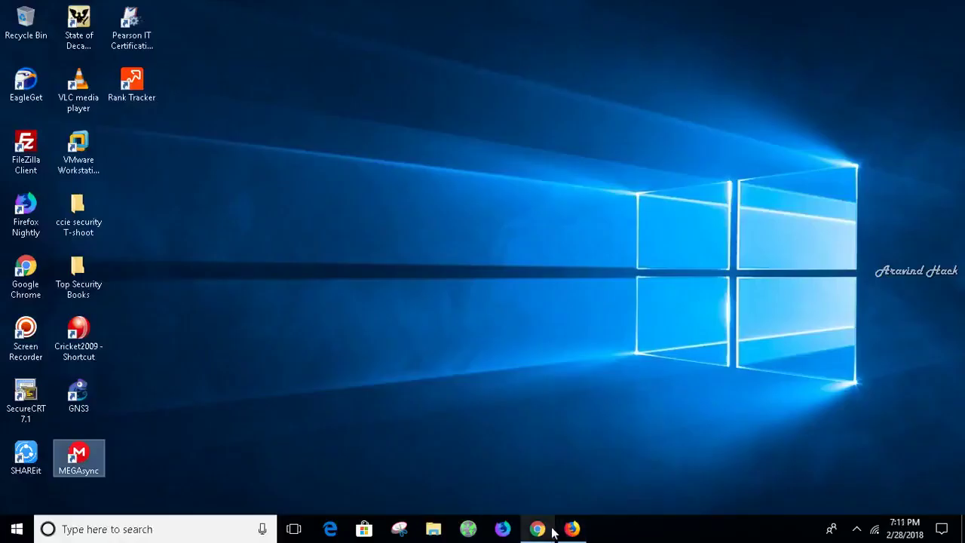
Scroll through the lab guide PDF for the next instructions, then return to the firewall window
left_click(567, 534)
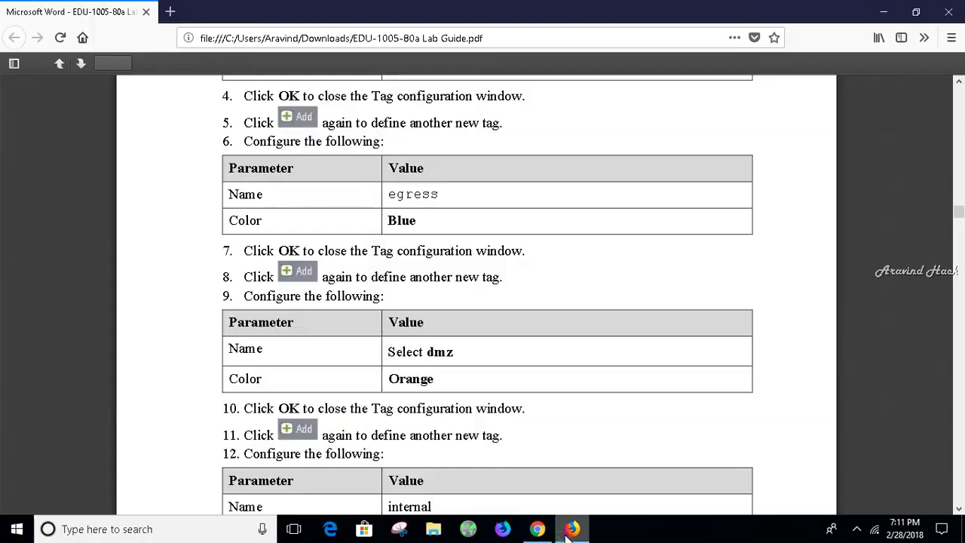
scroll(550, 360, "down", 2)
scroll(550, 360, "down", 4)
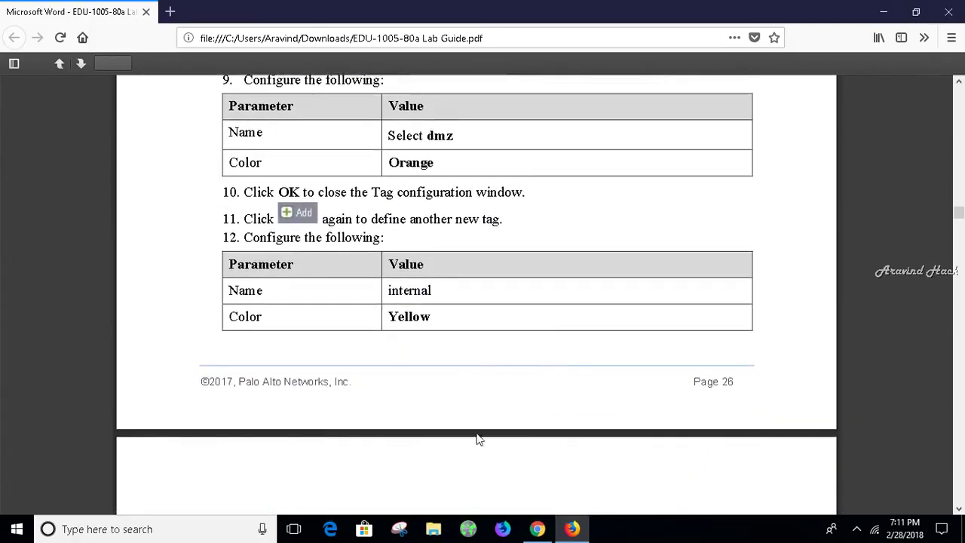
left_click(540, 530)
key("super")
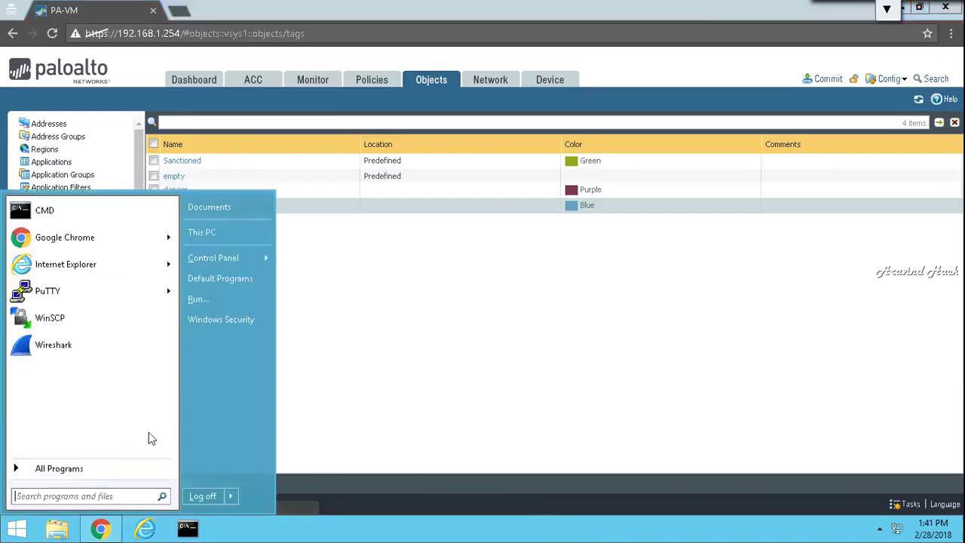
Dismiss the Start menu and create a tag named 'dmz' with the colour Orange
left_click(585, 370)
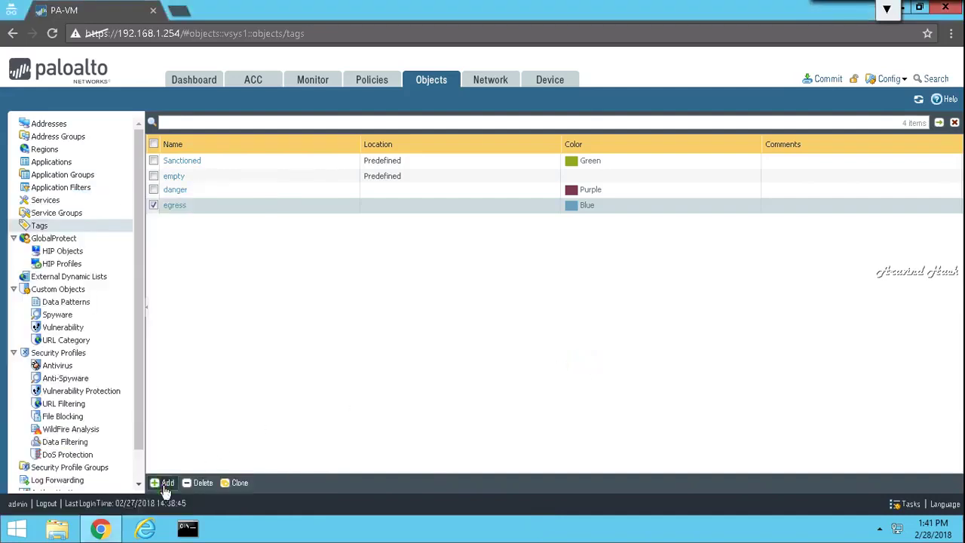
left_click(166, 487)
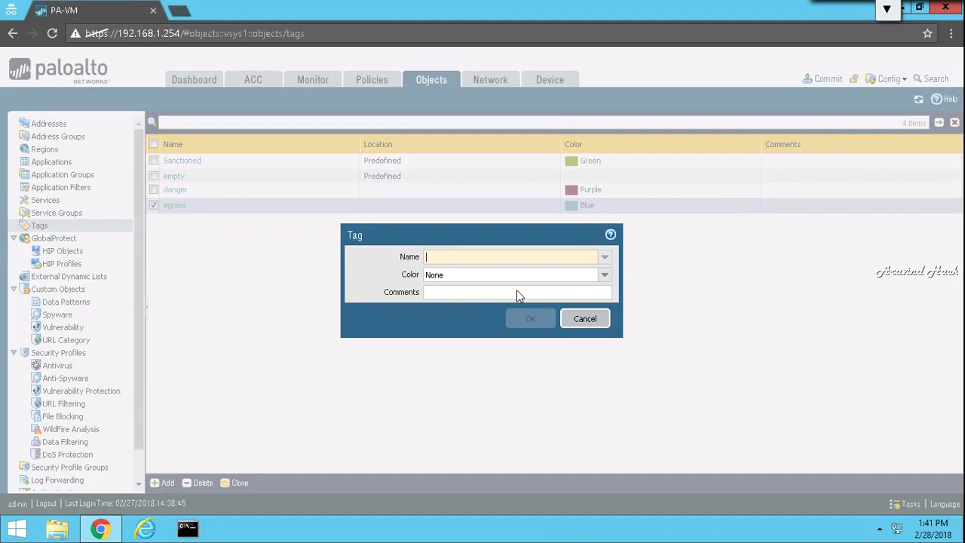
type("dmz")
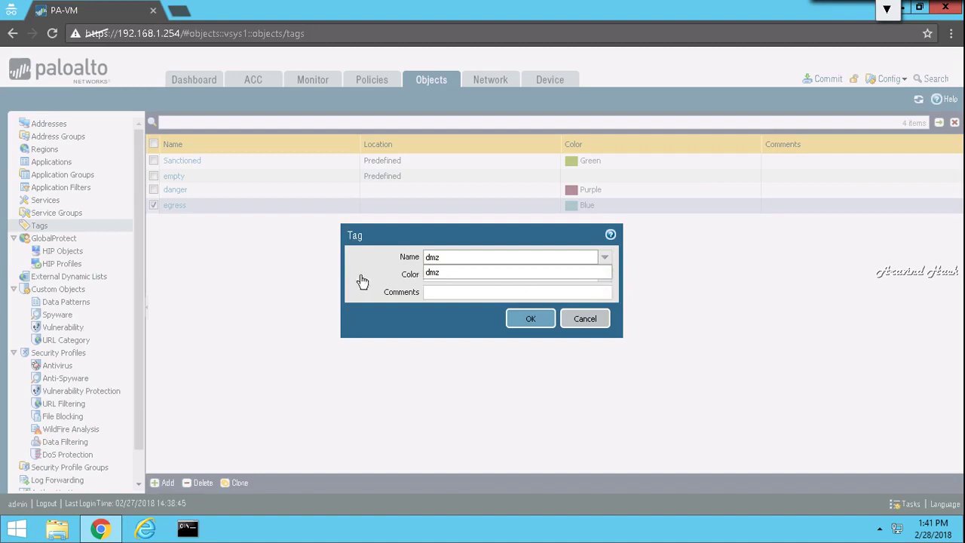
key("Down")
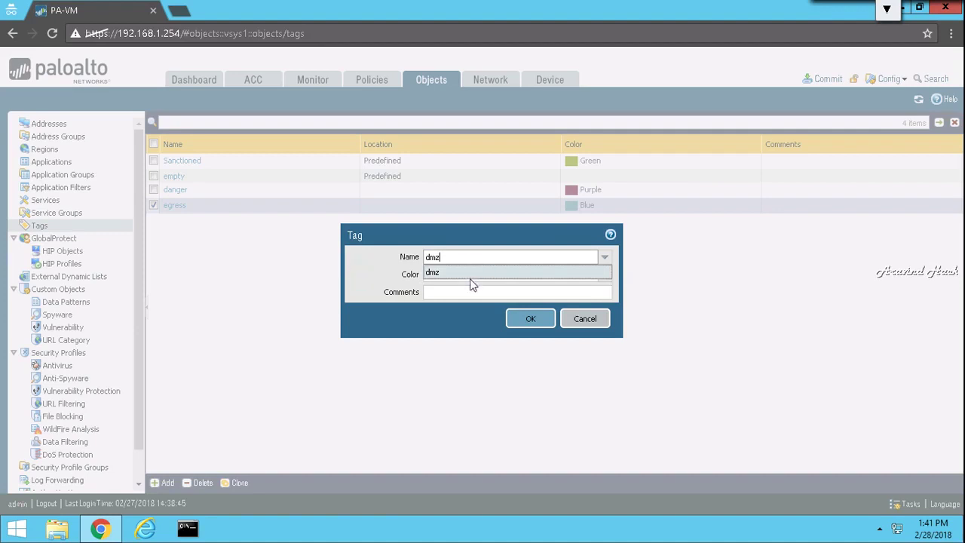
left_click(375, 278)
left_click(605, 274)
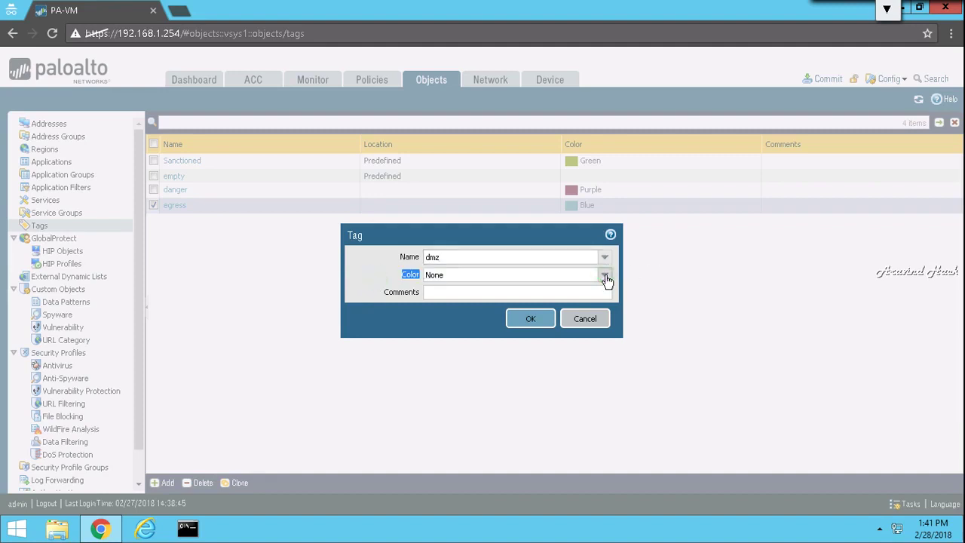
left_click(605, 276)
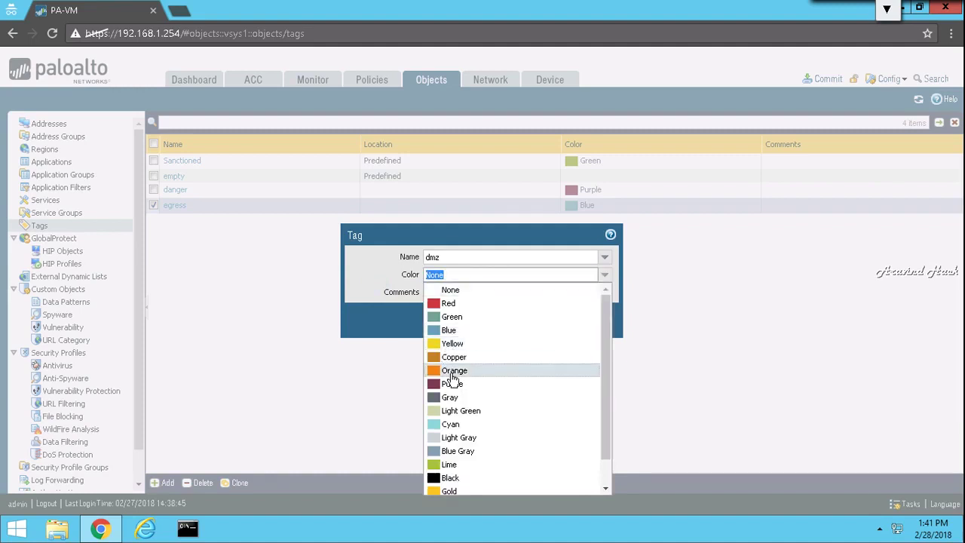
left_click(452, 373)
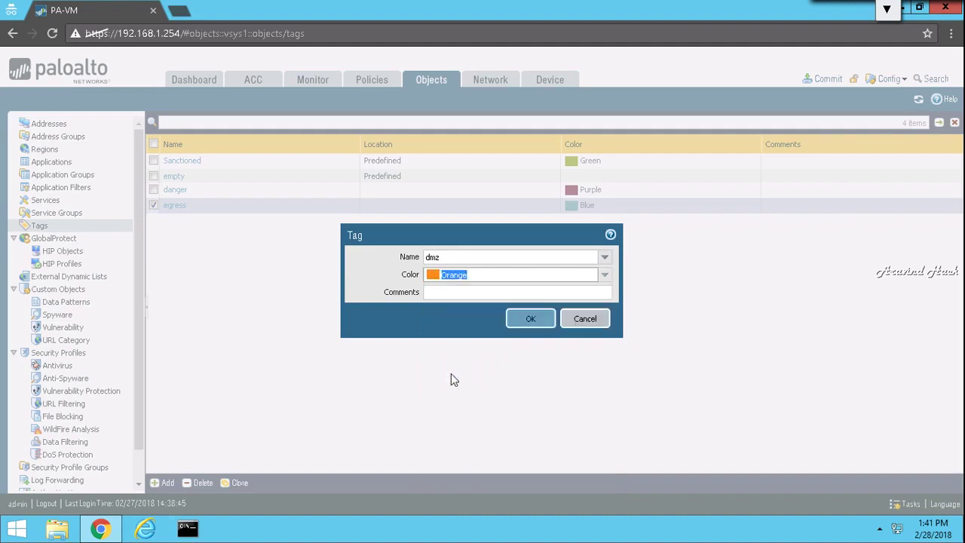
left_click(534, 320)
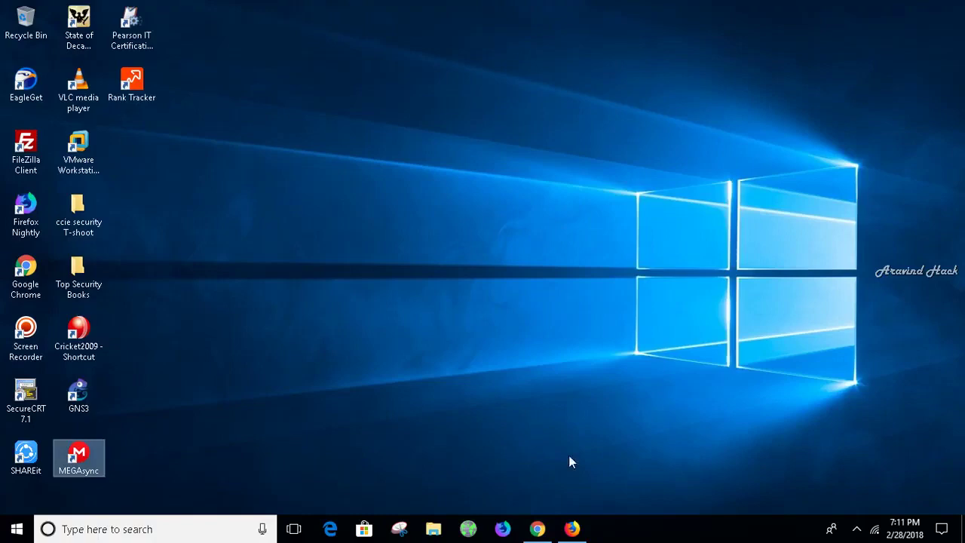
Read the lab guide down to the internal Yellow tag step, then return to the firewall console
left_click(567, 529)
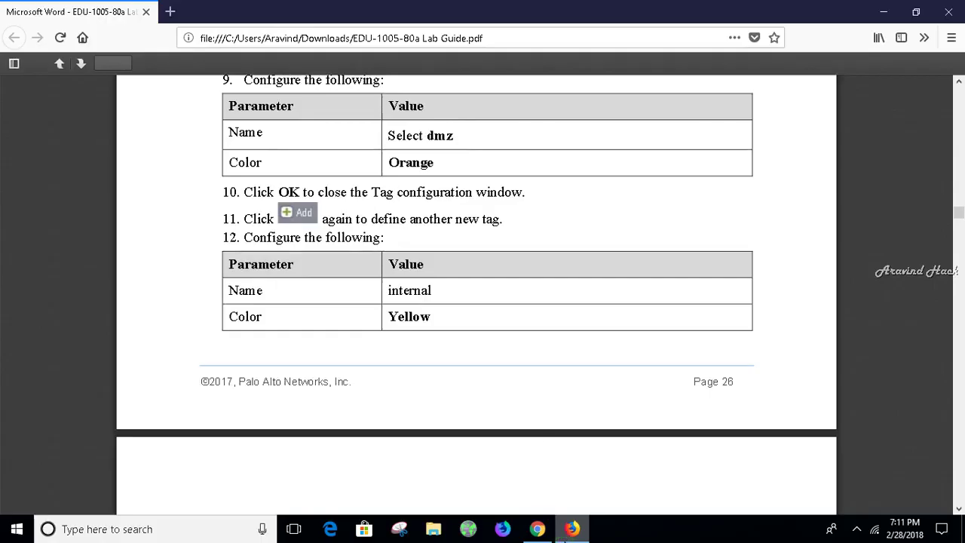
scroll(516, 326, "down", 3)
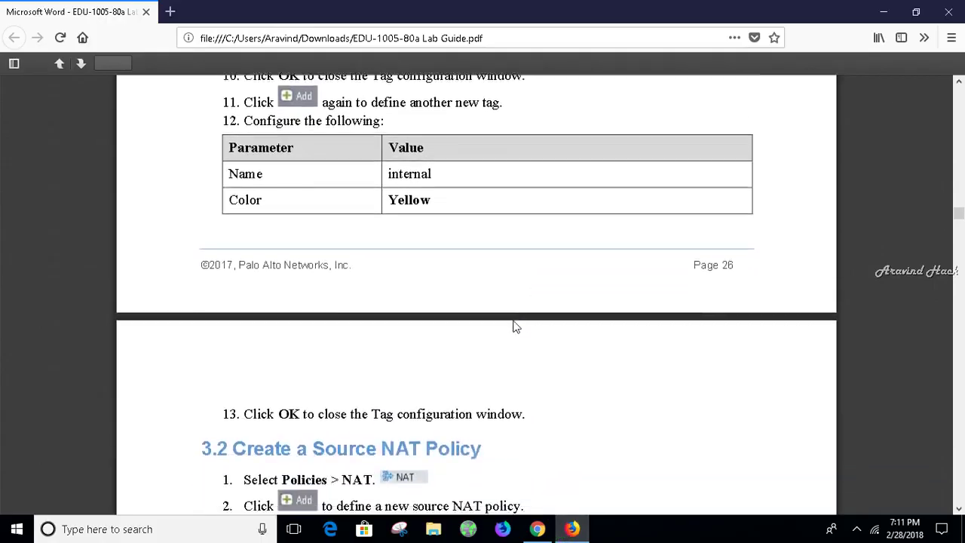
left_click(537, 529)
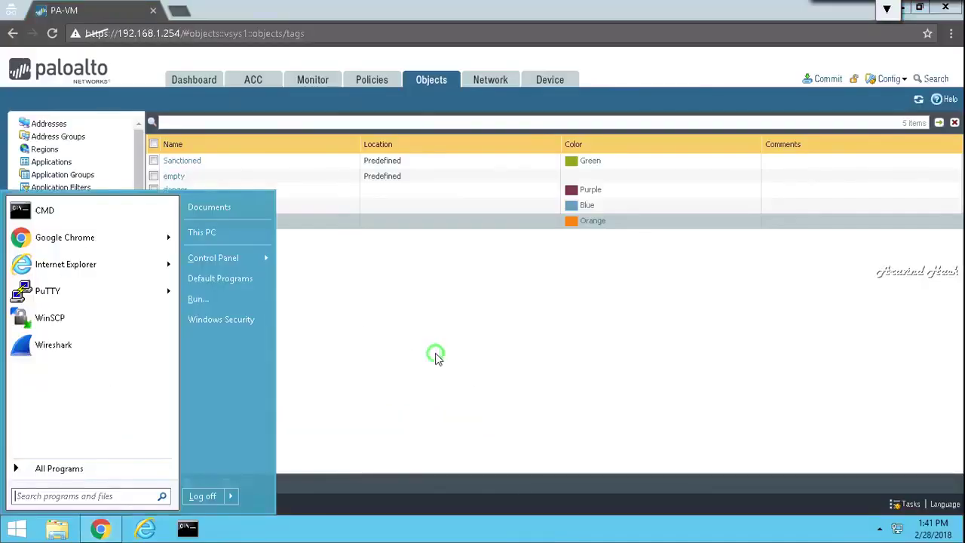
Add a new tag named internel with the colour Yellow
left_click(435, 356)
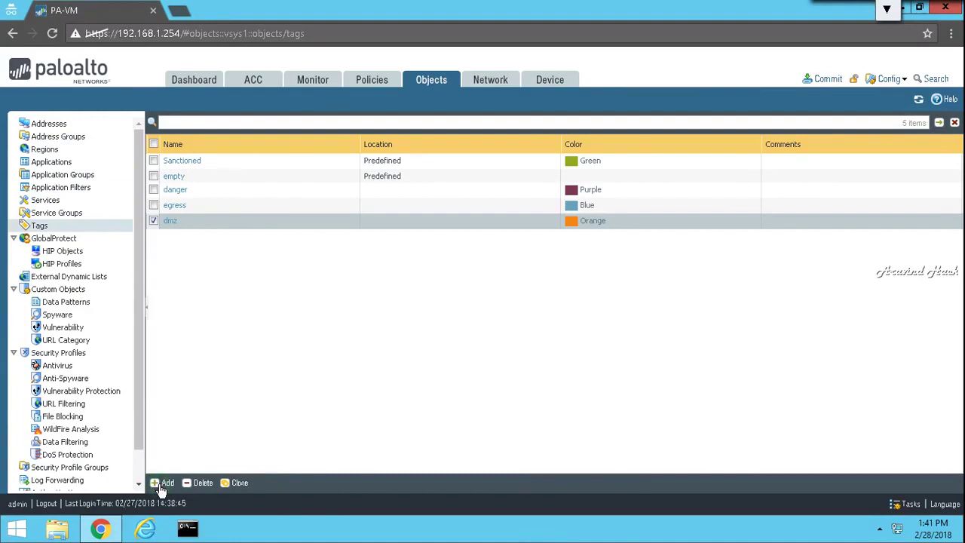
left_click(164, 482)
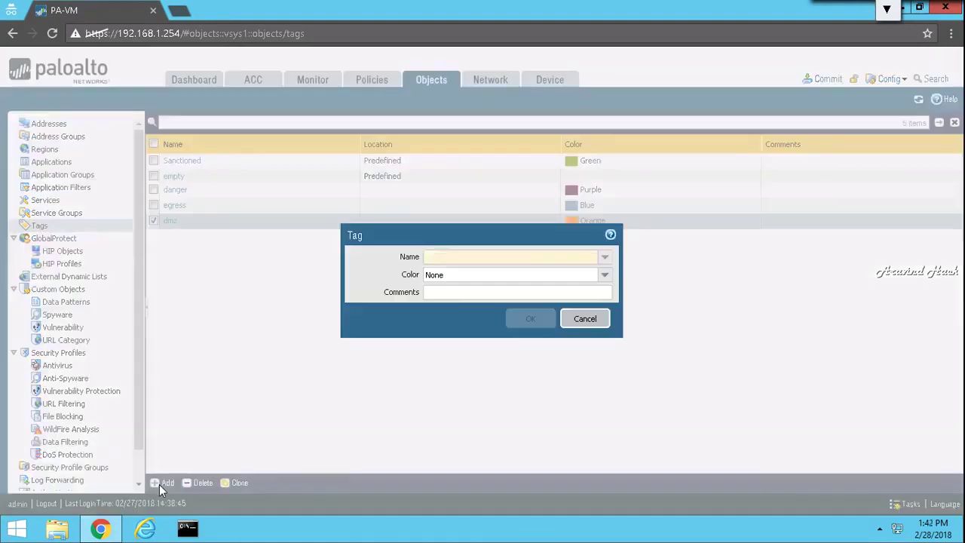
type("inb")
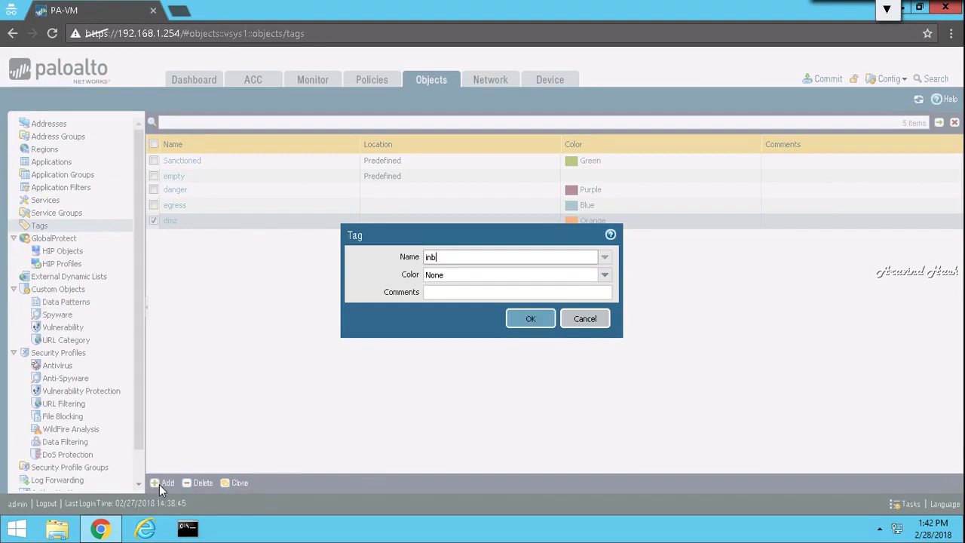
key("BackSpace")
type("t")
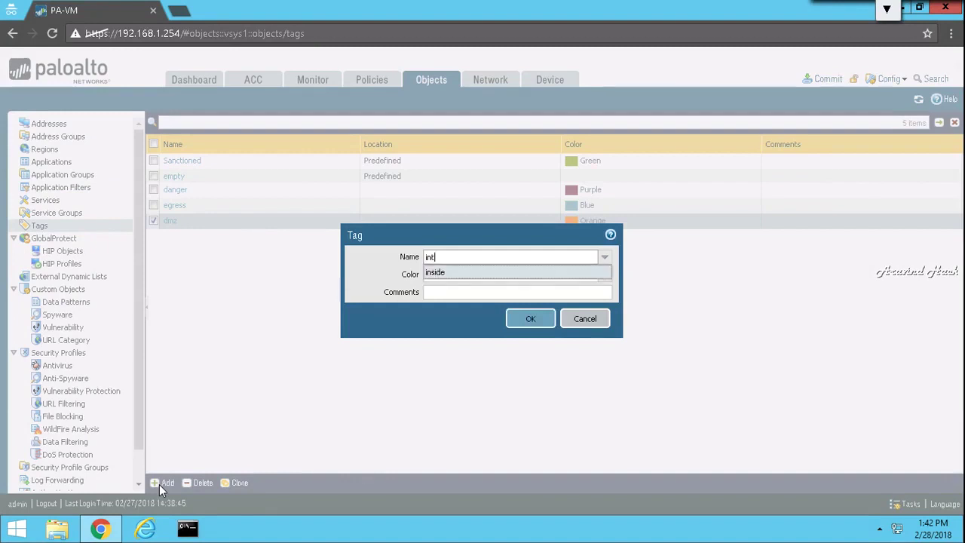
type("ernet")
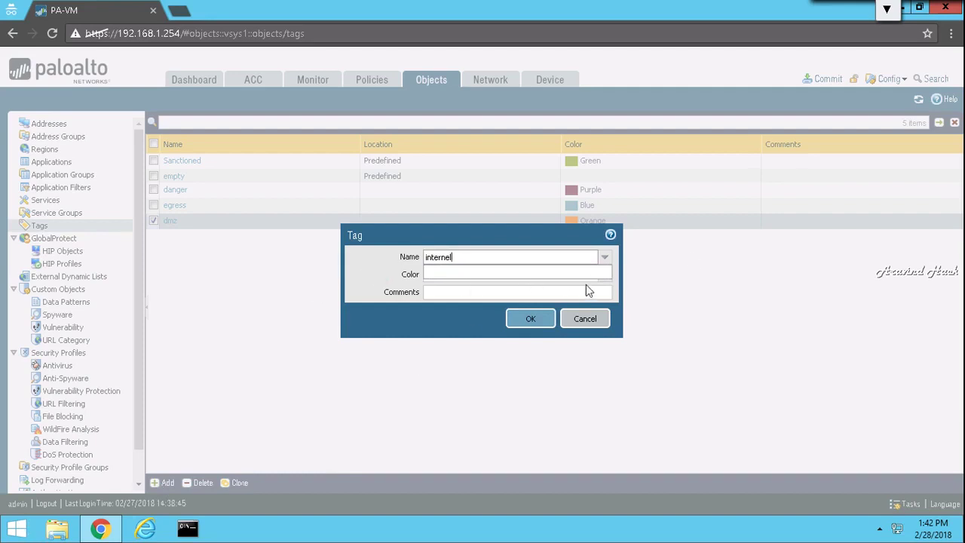
key("Tab")
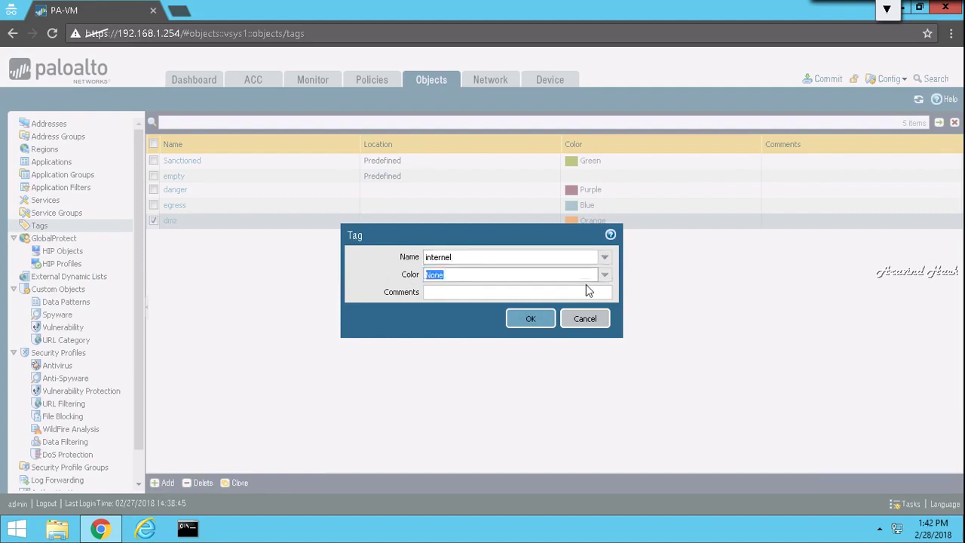
left_click(605, 276)
left_click(605, 279)
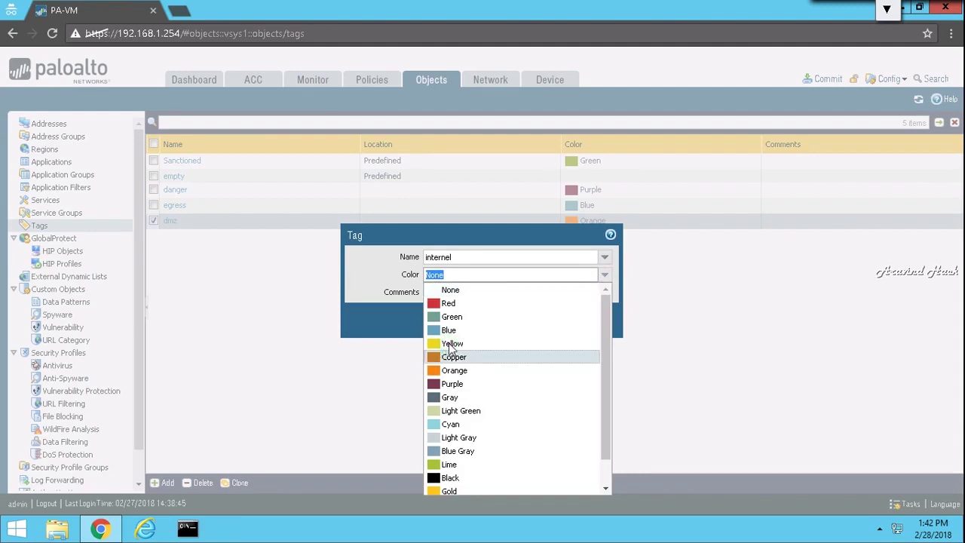
left_click(451, 344)
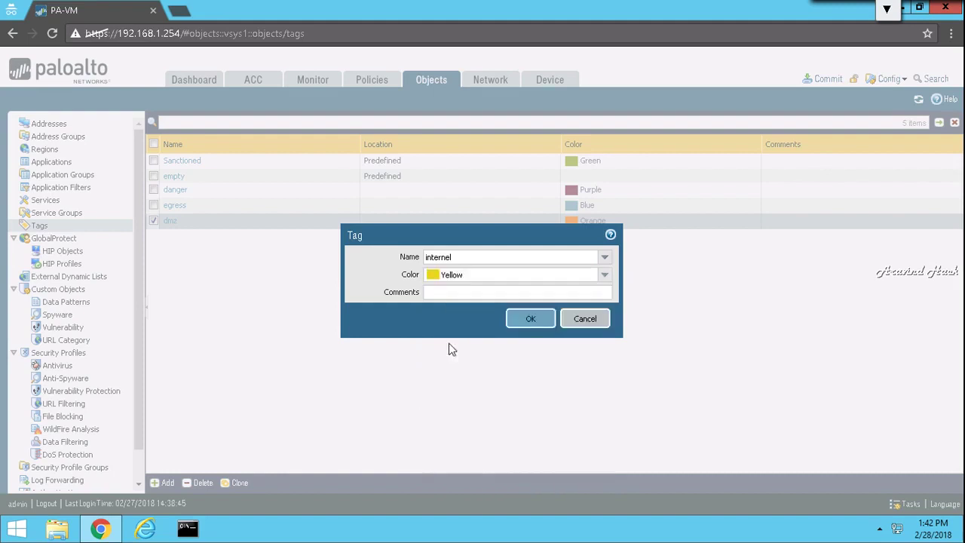
left_click(543, 319)
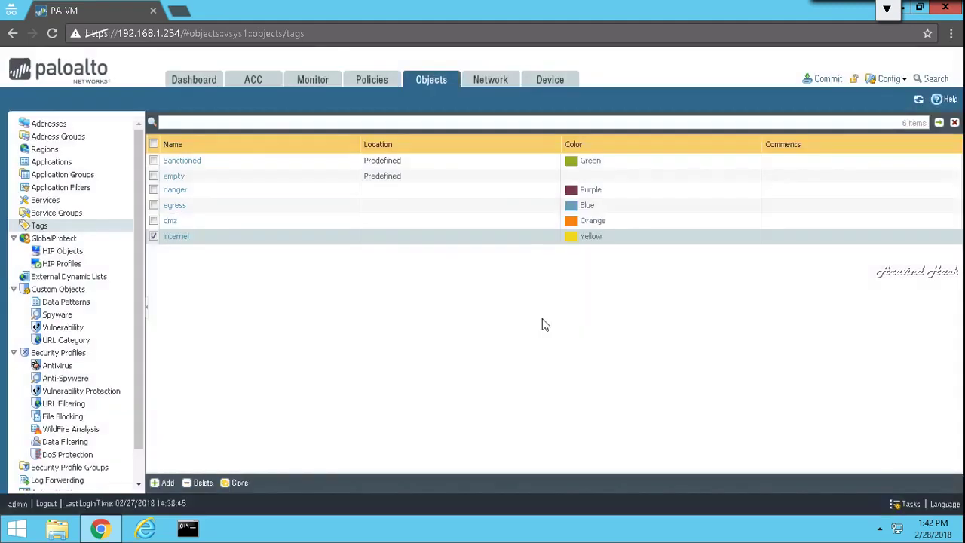
Commit the new tags to the firewall and close the Commit Status window when it finishes
left_click(824, 80)
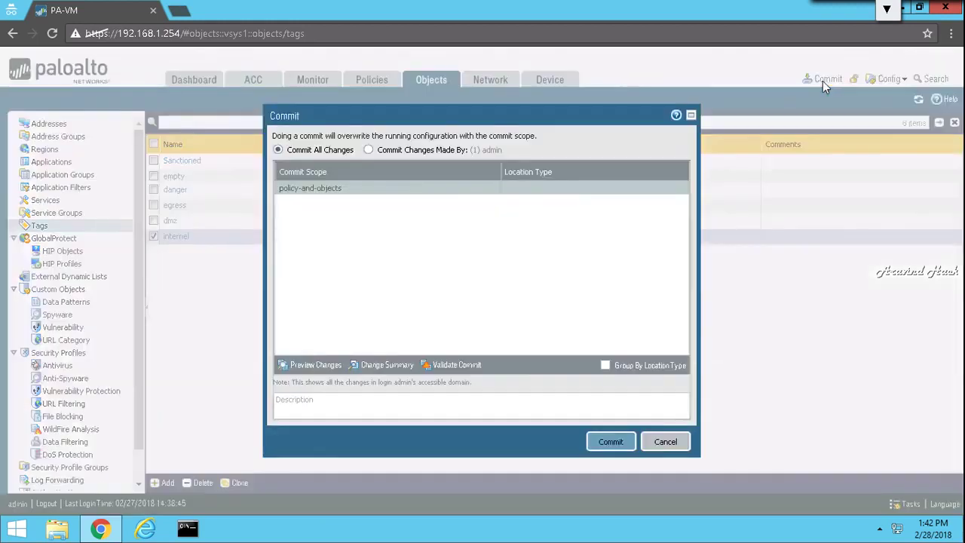
left_click(610, 442)
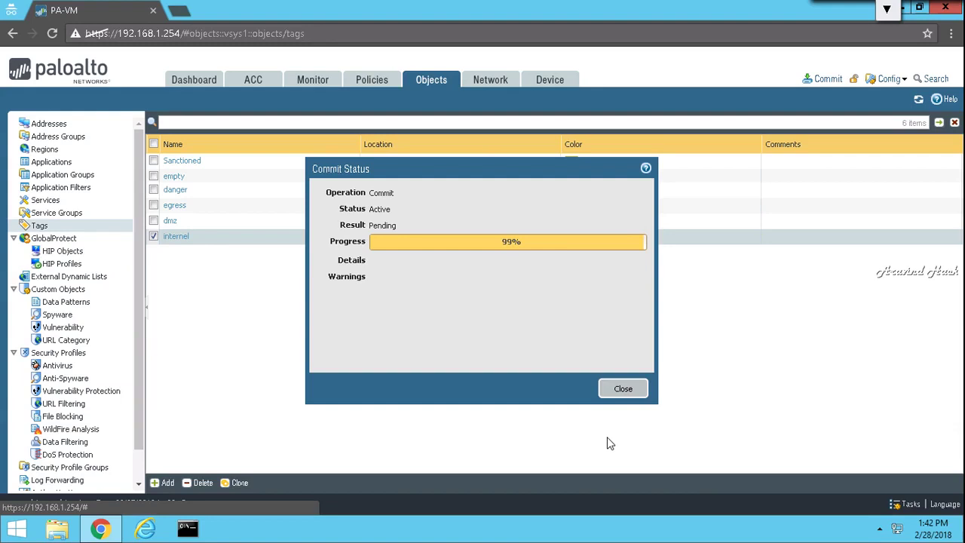
left_click(622, 389)
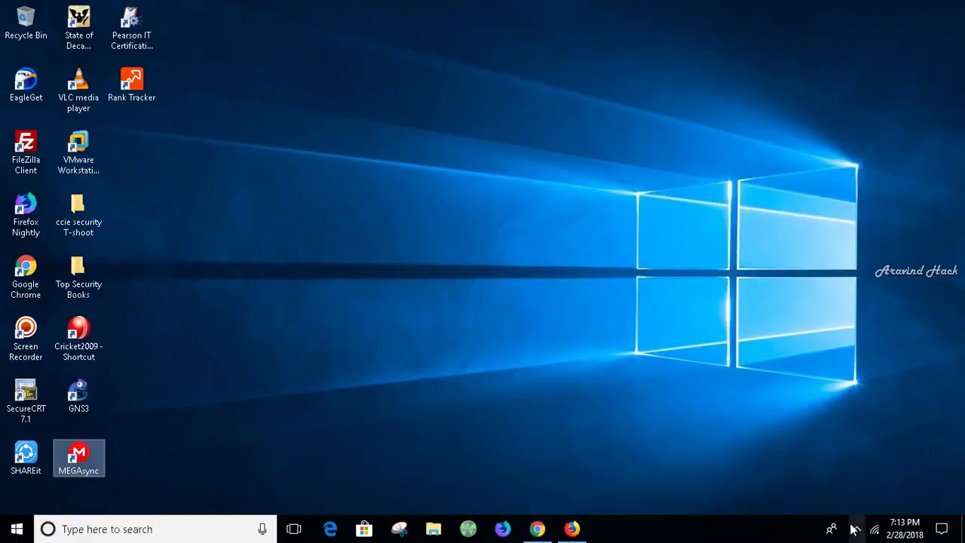
Create a DoS Protection profile named 'Denial Of Service' with description 'Prevention DOS Attack'
left_click(857, 528)
left_click(857, 473)
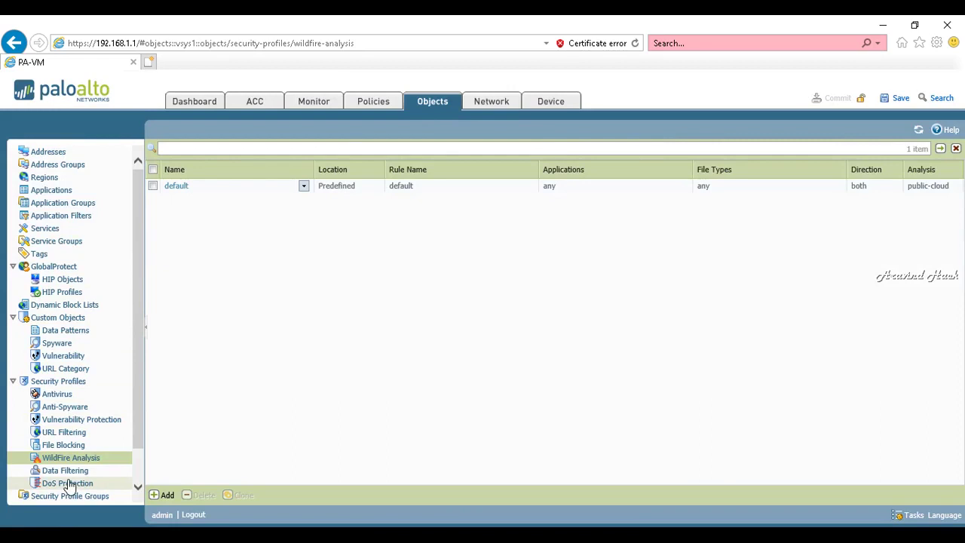
left_click(68, 483)
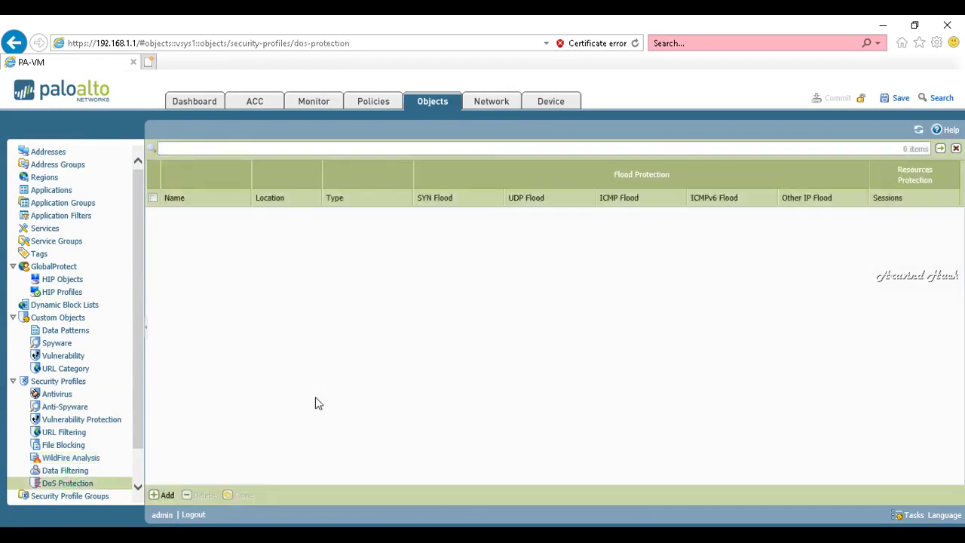
left_click(163, 495)
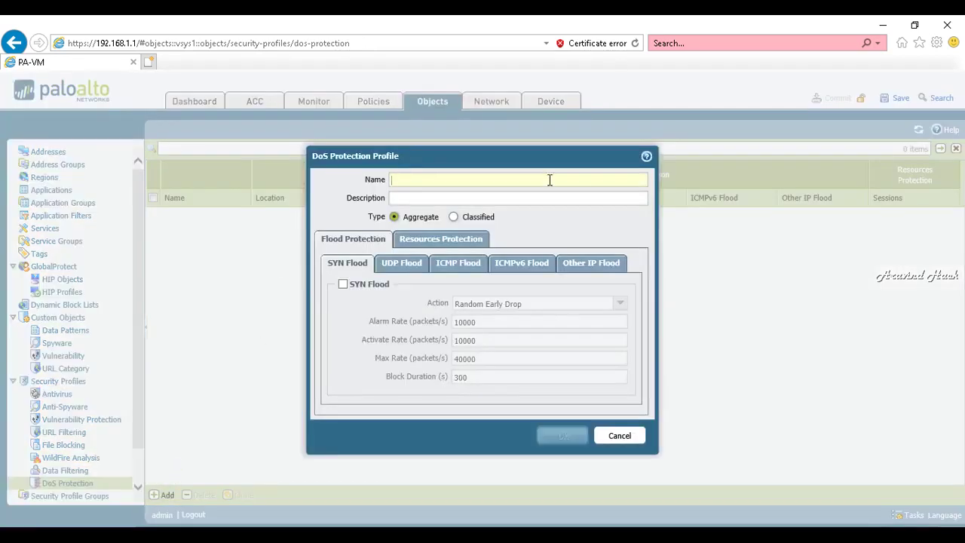
left_click(550, 180)
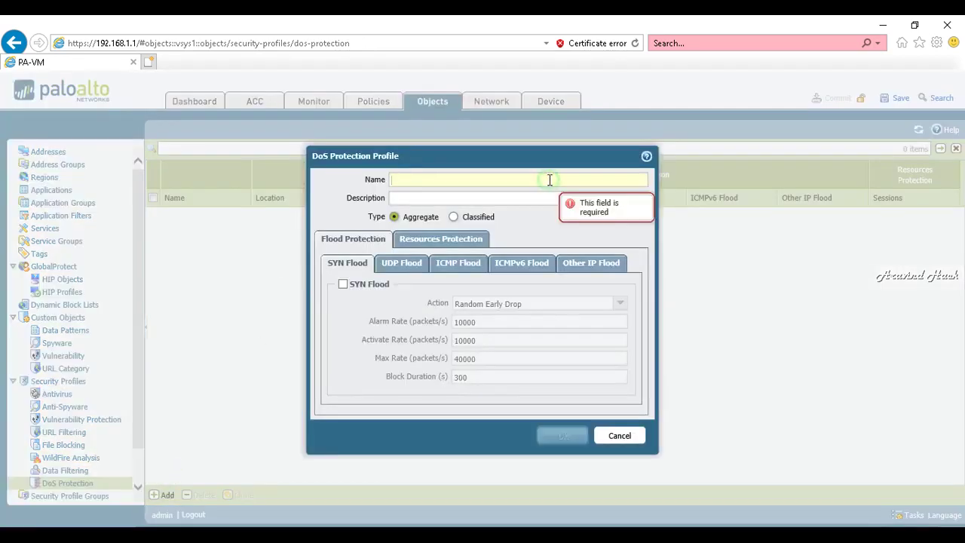
type("Denial O")
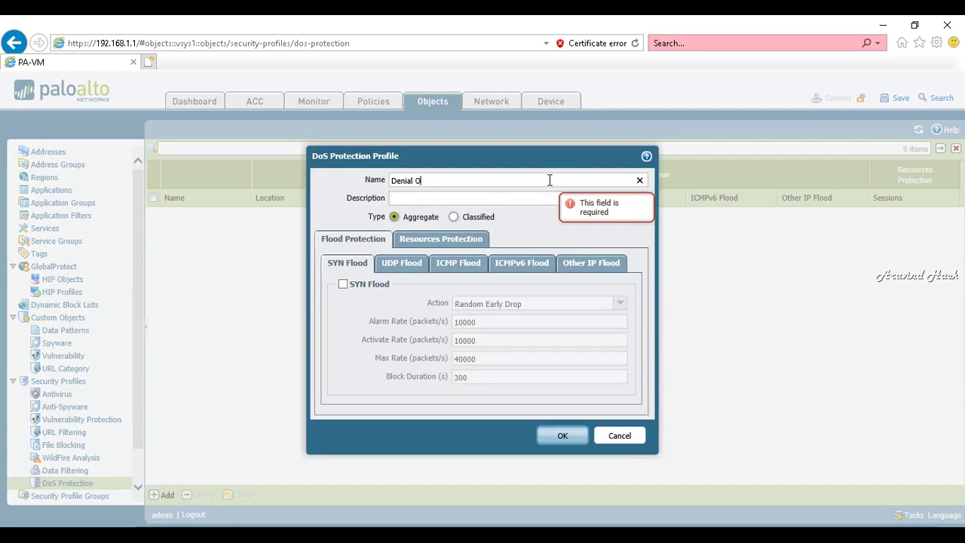
type("f Service")
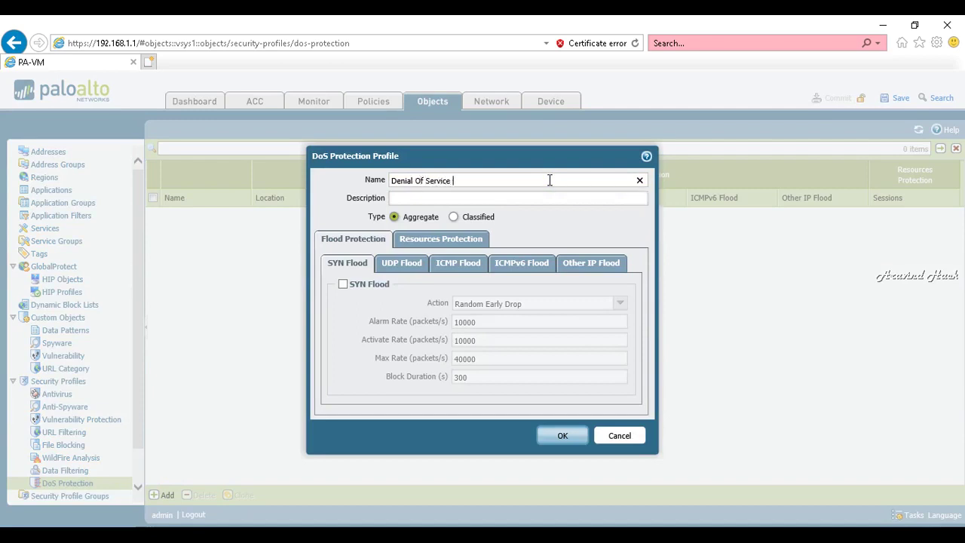
left_click(530, 199)
type("Prevention DOS Attack")
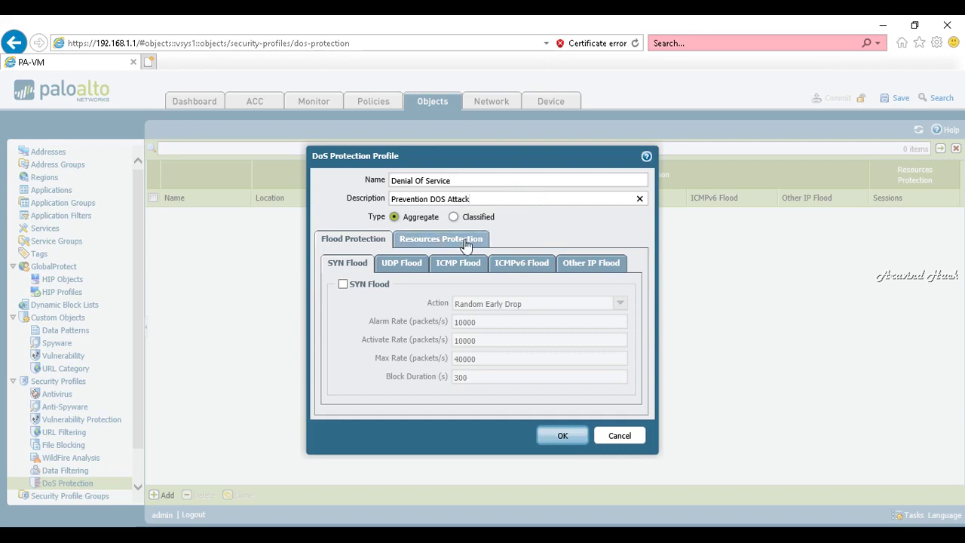
Enable SYN (Random Early Drop), UDP, ICMP, ICMPv6 and Other IP flood protection, then save the profile
left_click(344, 285)
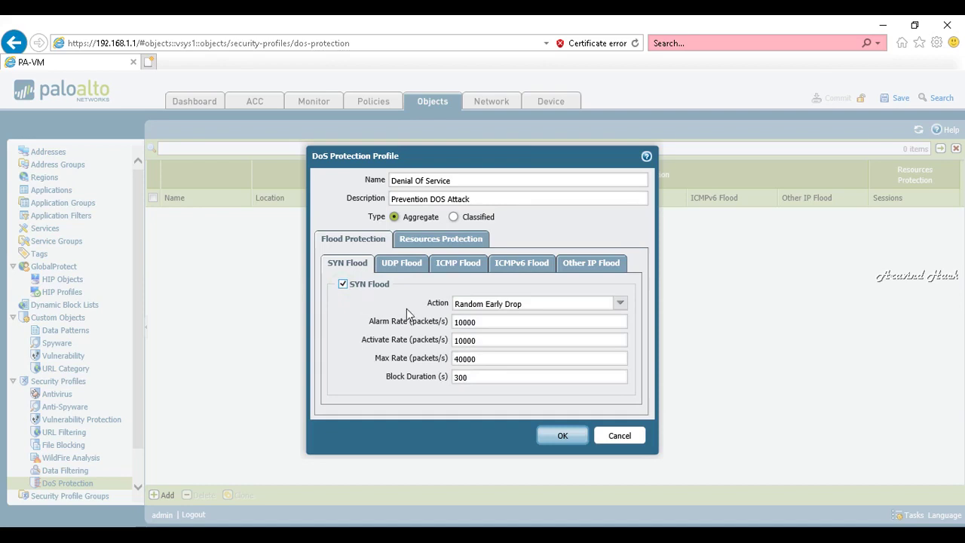
left_click(621, 305)
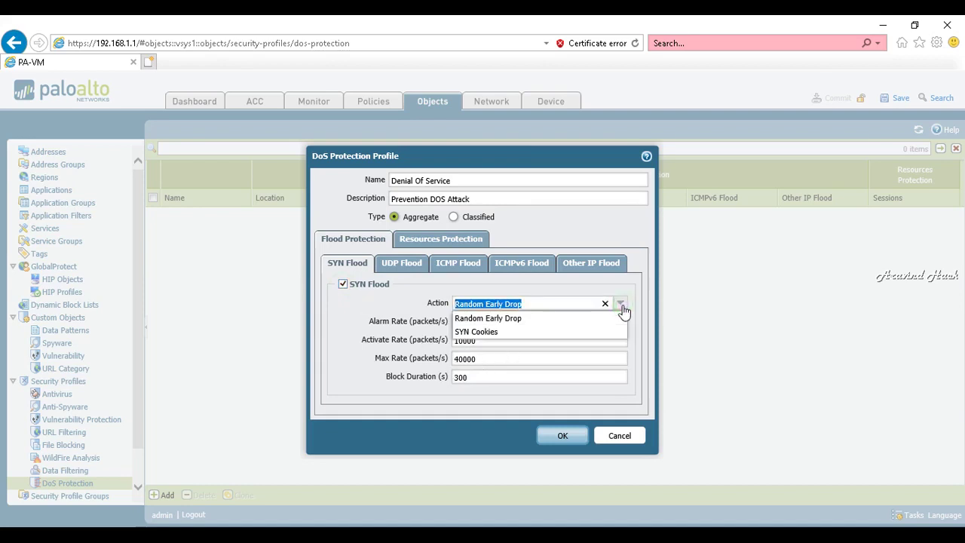
left_click(621, 307)
left_click(337, 353)
left_click(403, 263)
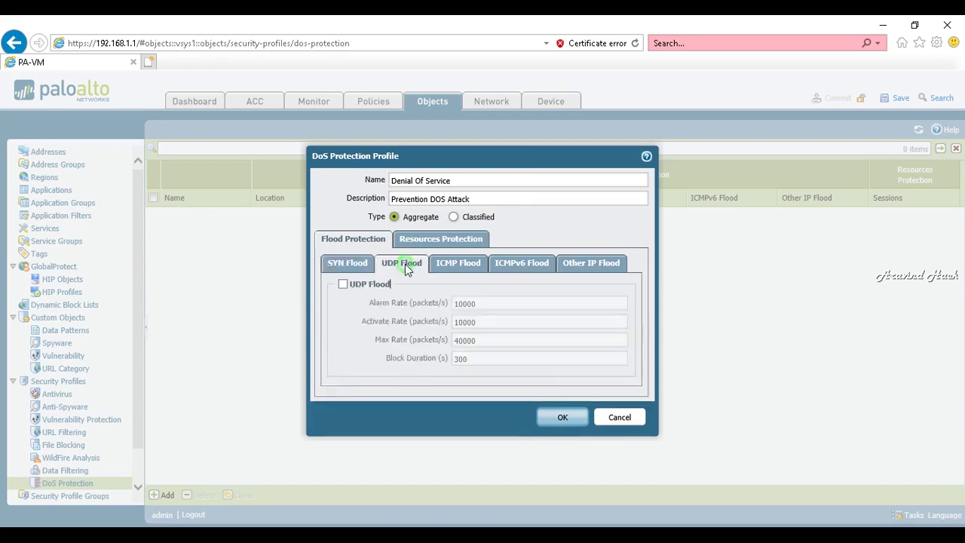
left_click(343, 285)
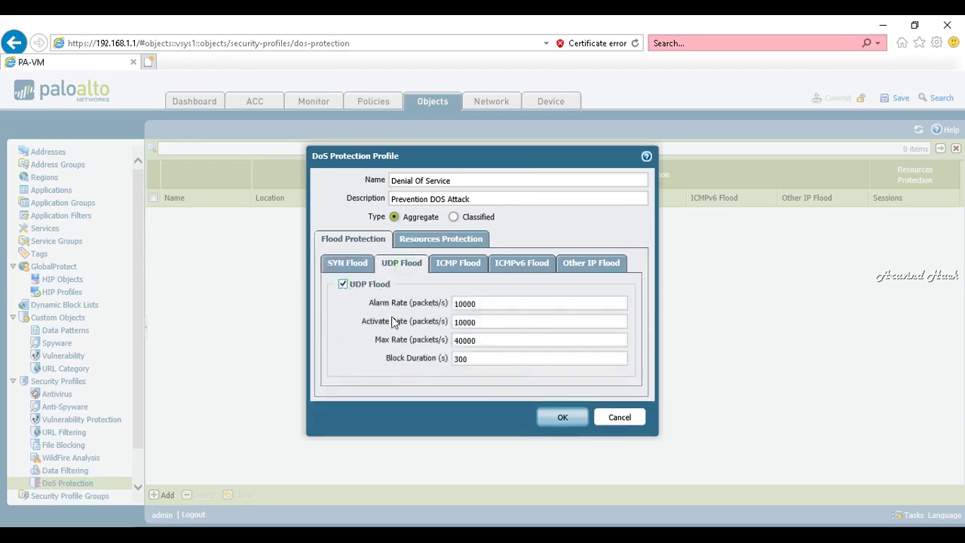
left_click(474, 263)
left_click(343, 285)
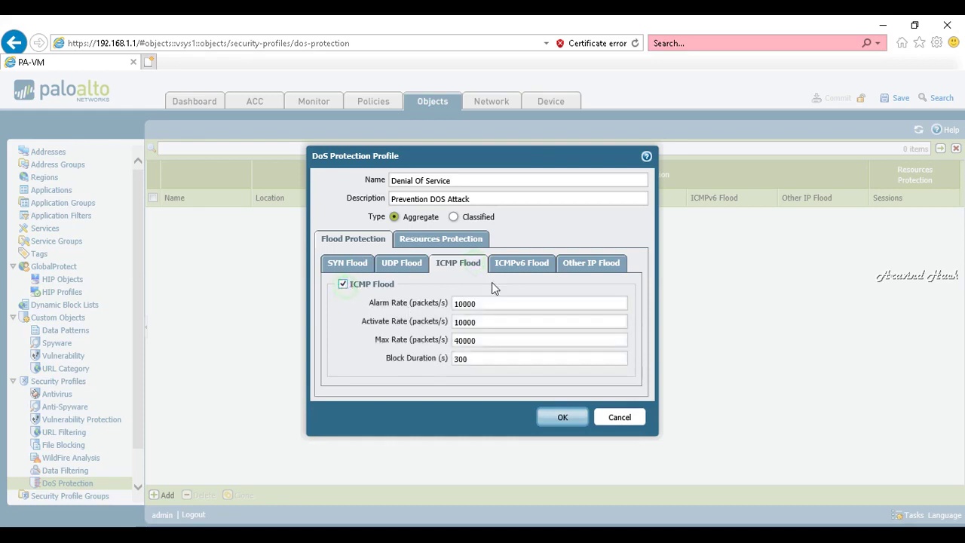
left_click(522, 263)
left_click(343, 286)
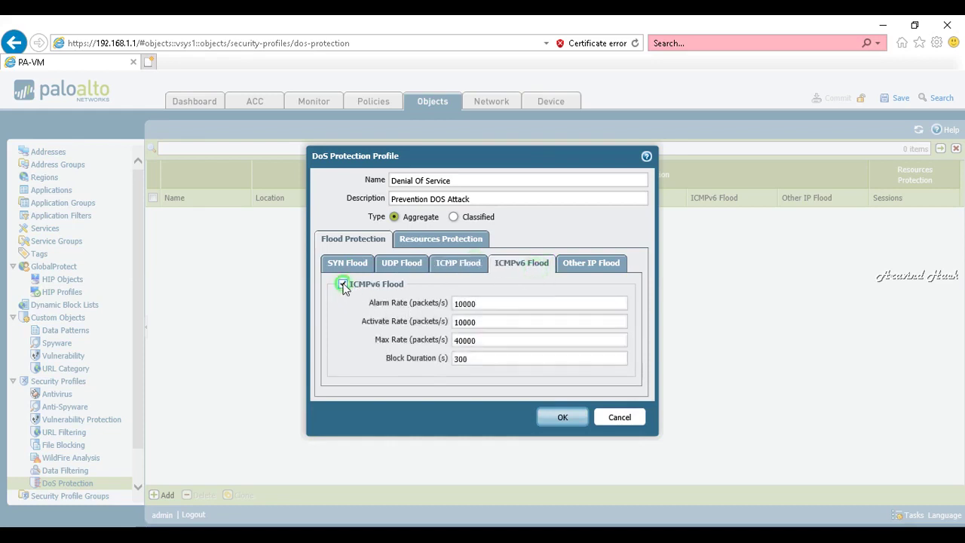
left_click(612, 265)
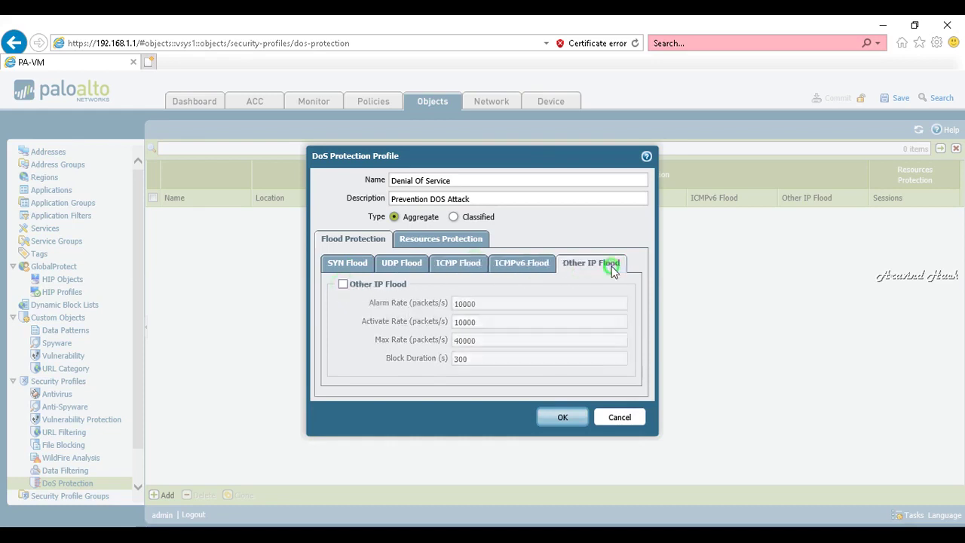
left_click(345, 285)
left_click(438, 239)
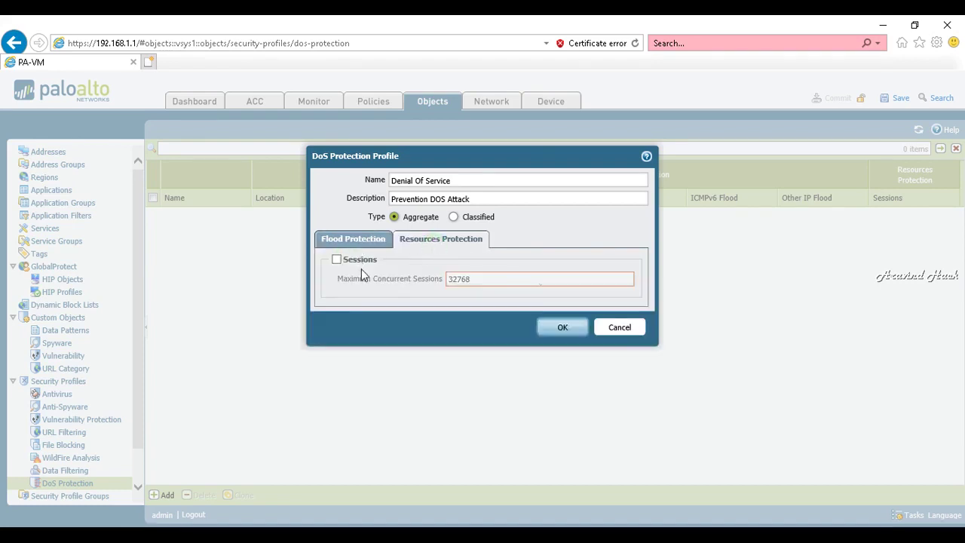
left_click(350, 240)
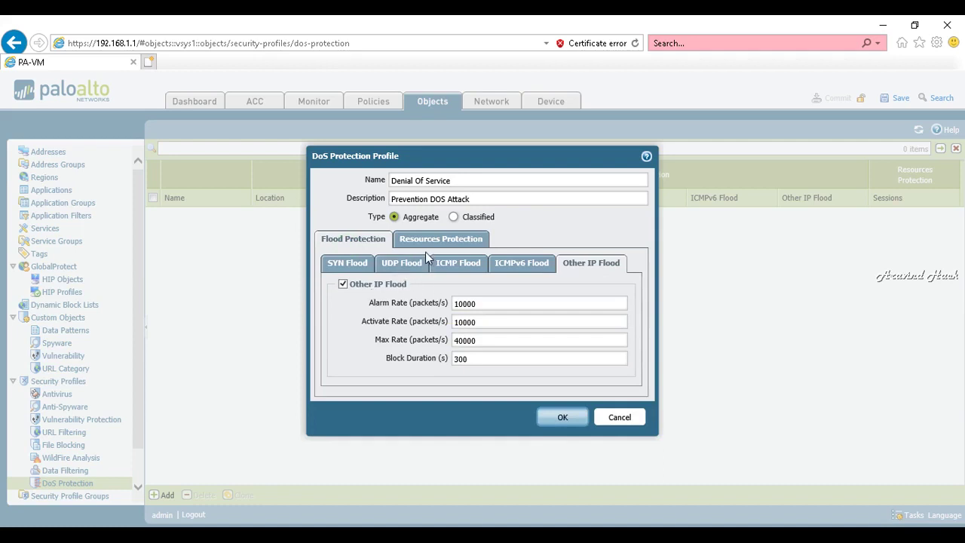
left_click(562, 418)
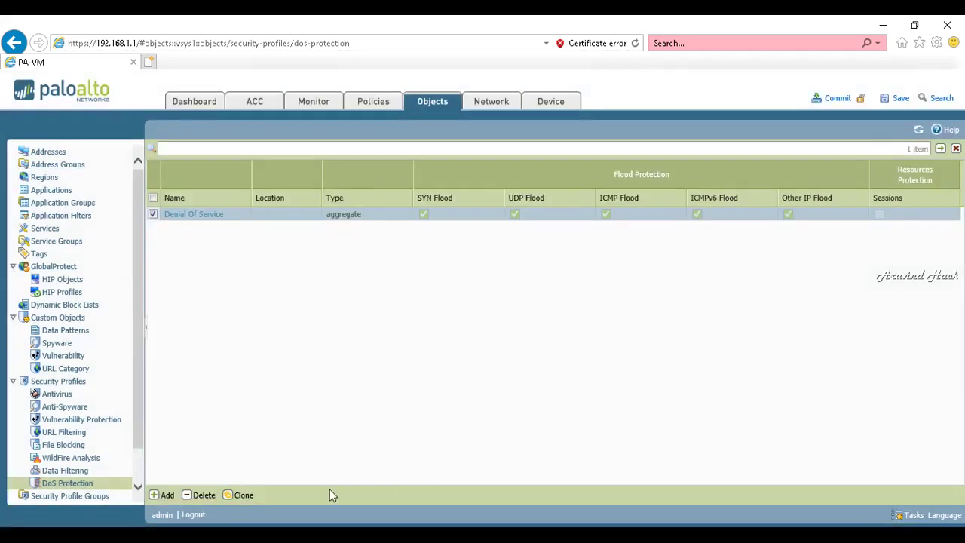
Validate the pending configuration that includes the Denial Of Service profile
left_click(837, 98)
left_click(480, 360)
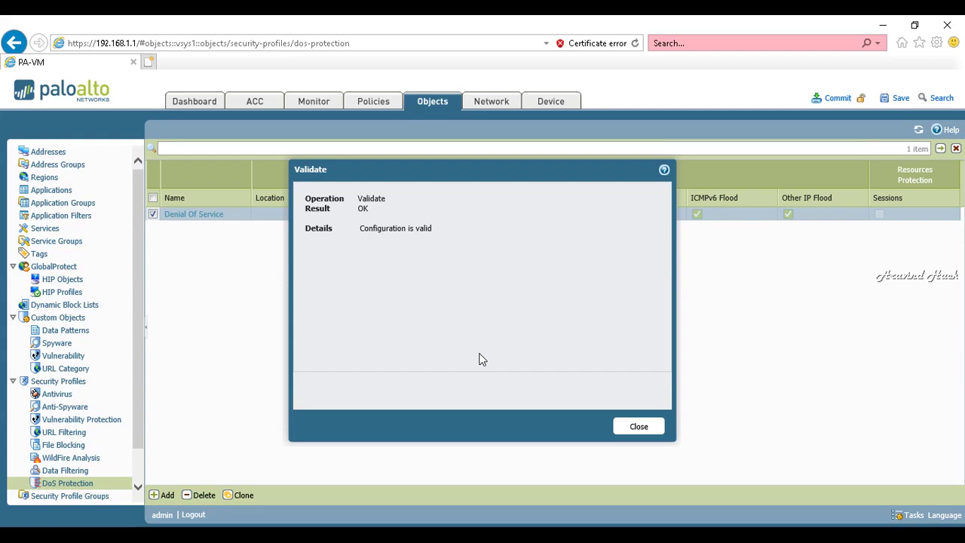
Dismiss the validation result and start a new DoS Protection rule named 'Prevention Of DOS'
left_click(645, 426)
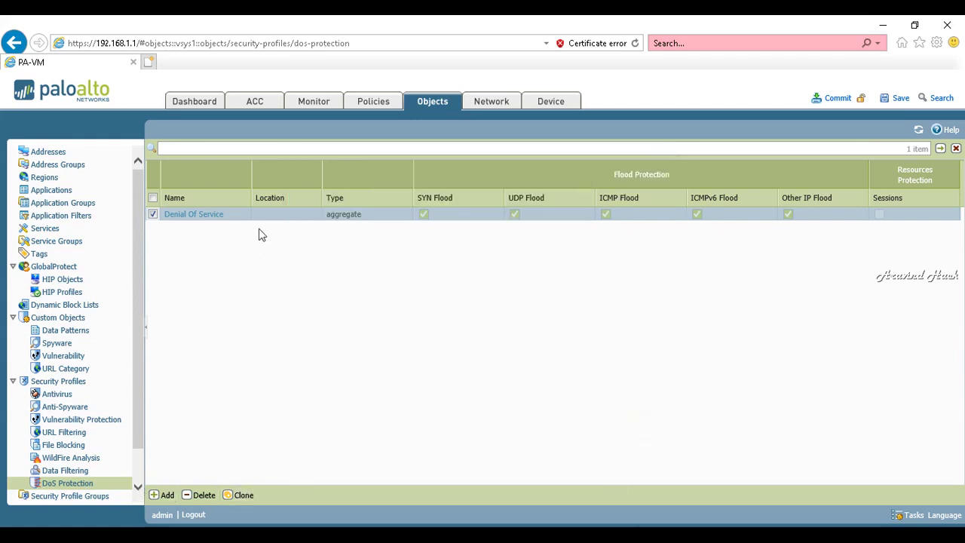
left_click(371, 102)
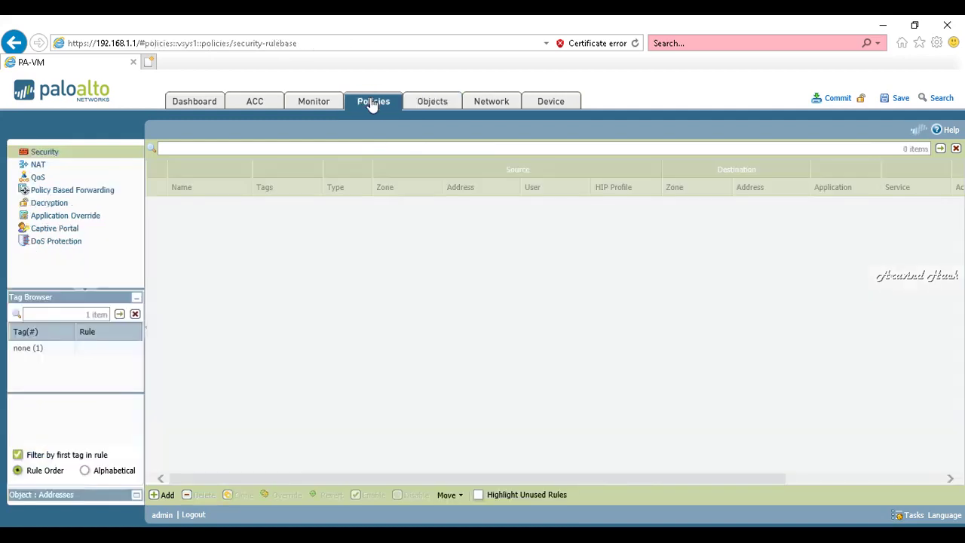
left_click(58, 242)
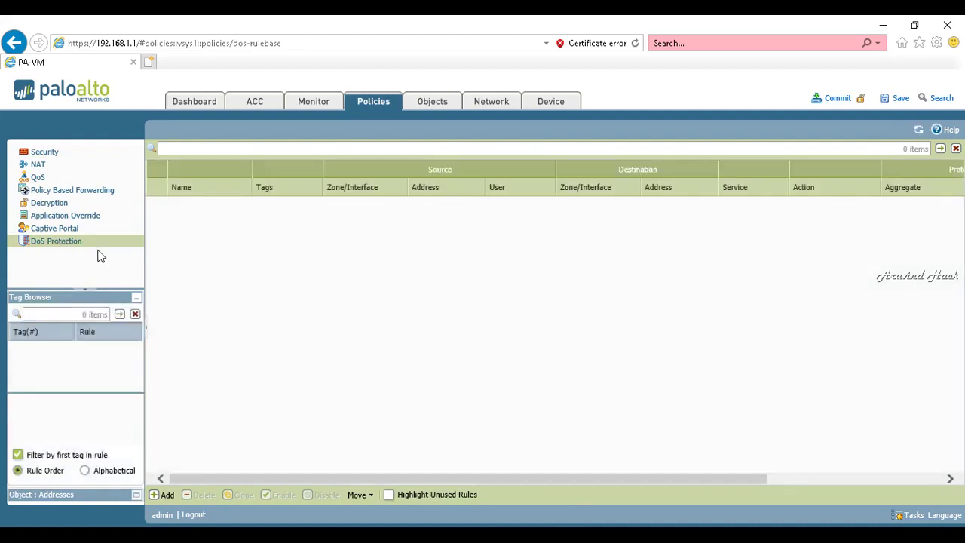
left_click(166, 495)
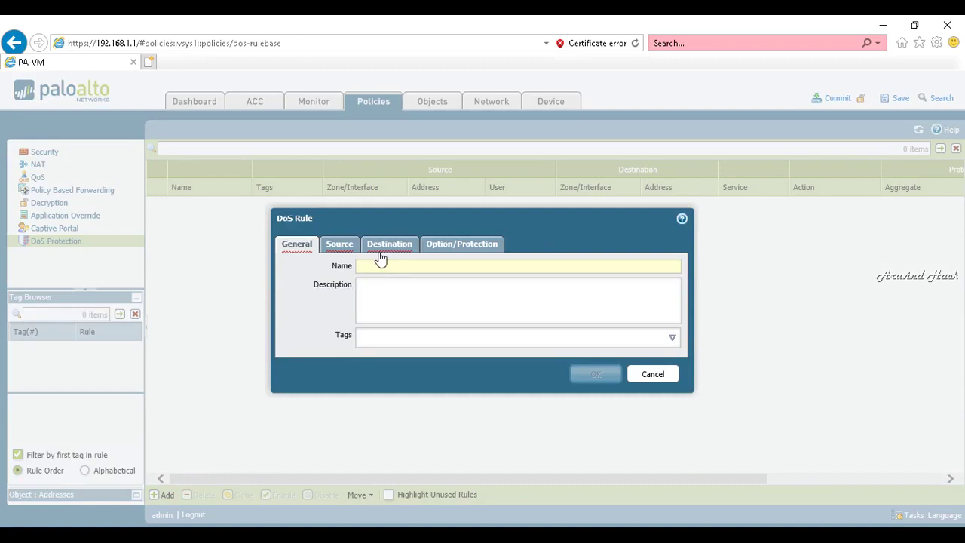
left_click(377, 265)
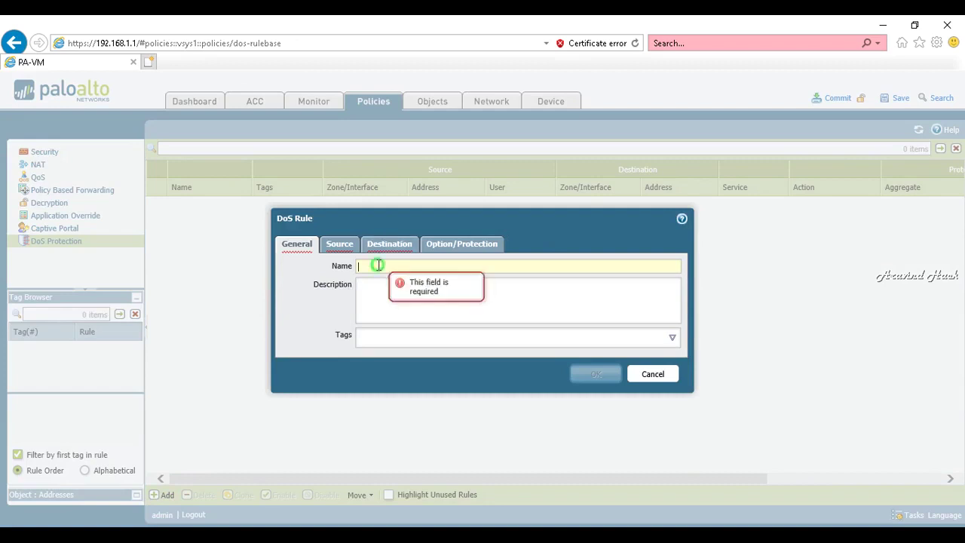
type("P")
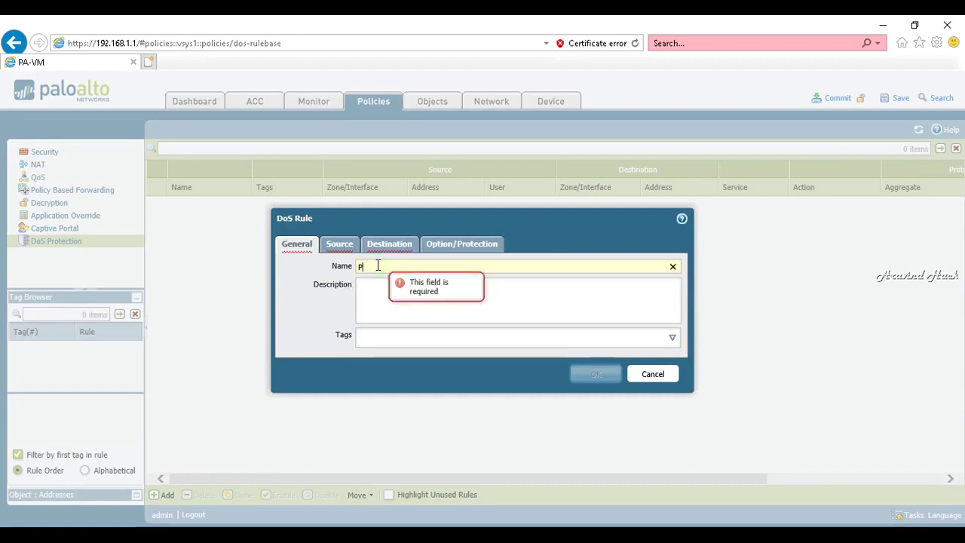
type("revention")
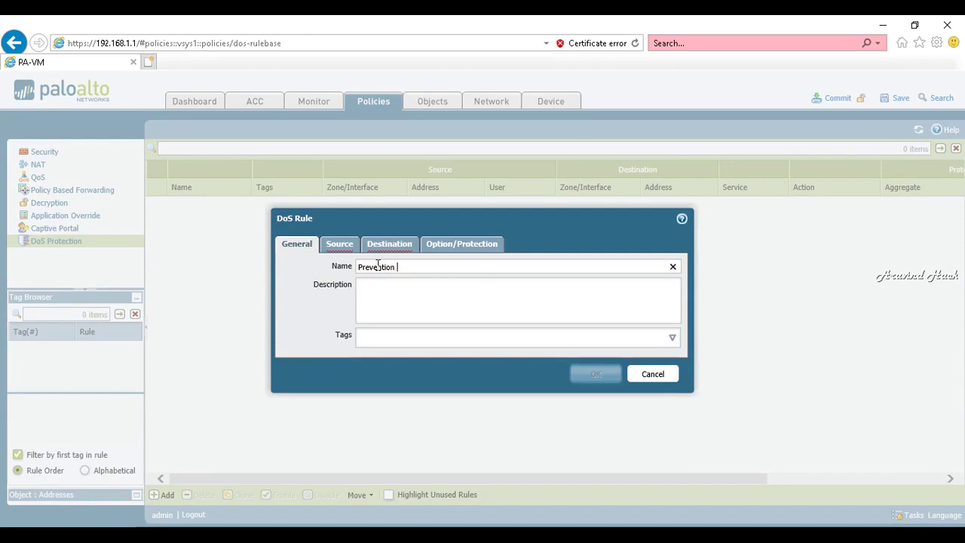
type(" Of DOS")
Set the rule's source type to Zone with source zone outside
left_click(340, 244)
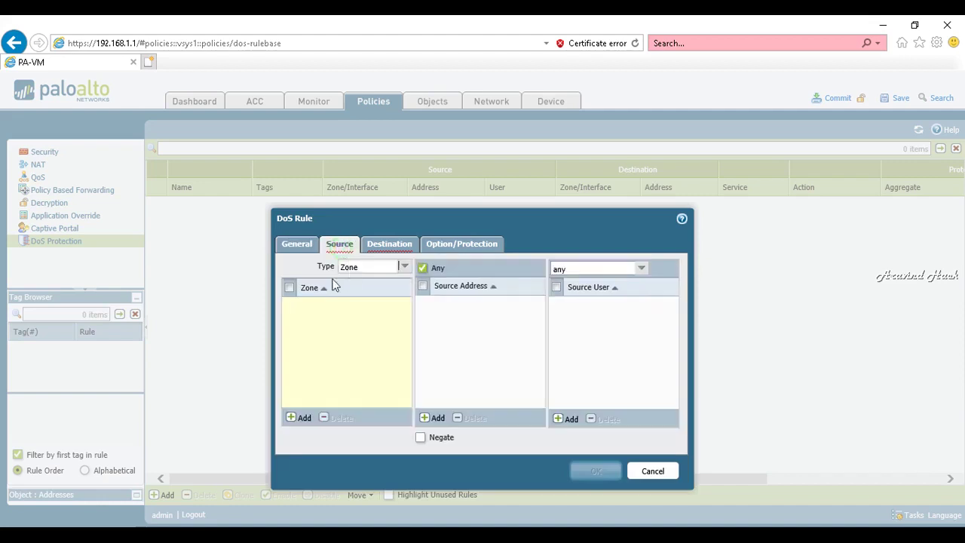
left_click(406, 267)
left_click(409, 269)
left_click(408, 269)
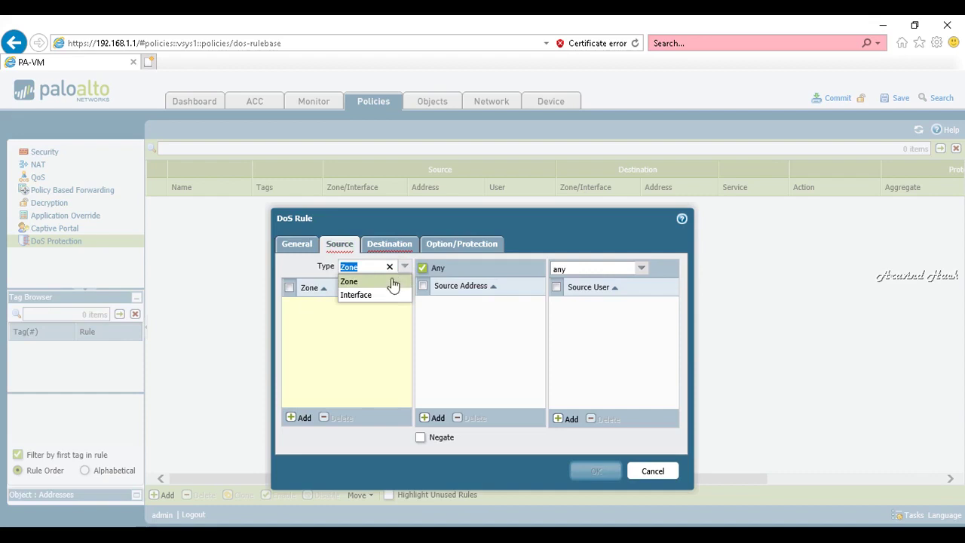
left_click(392, 282)
left_click(293, 418)
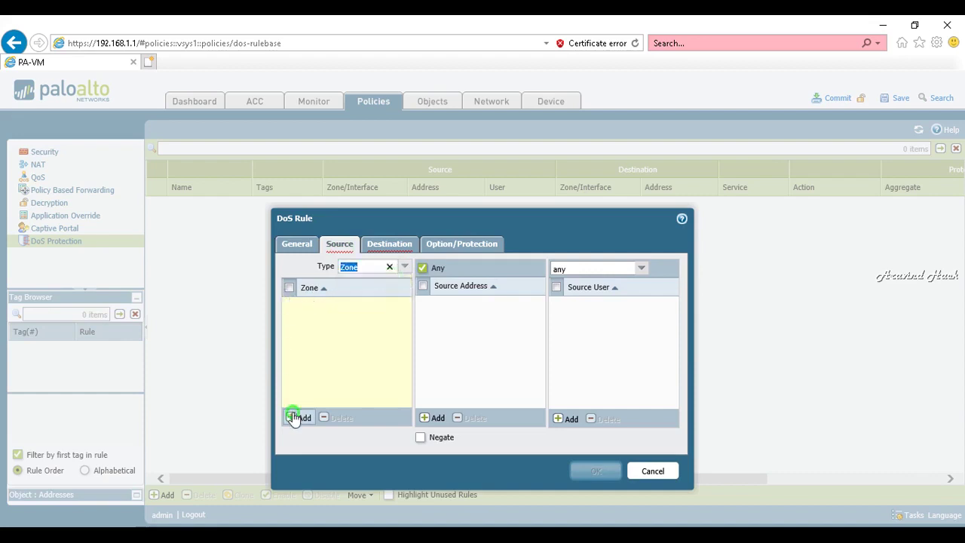
left_click(326, 349)
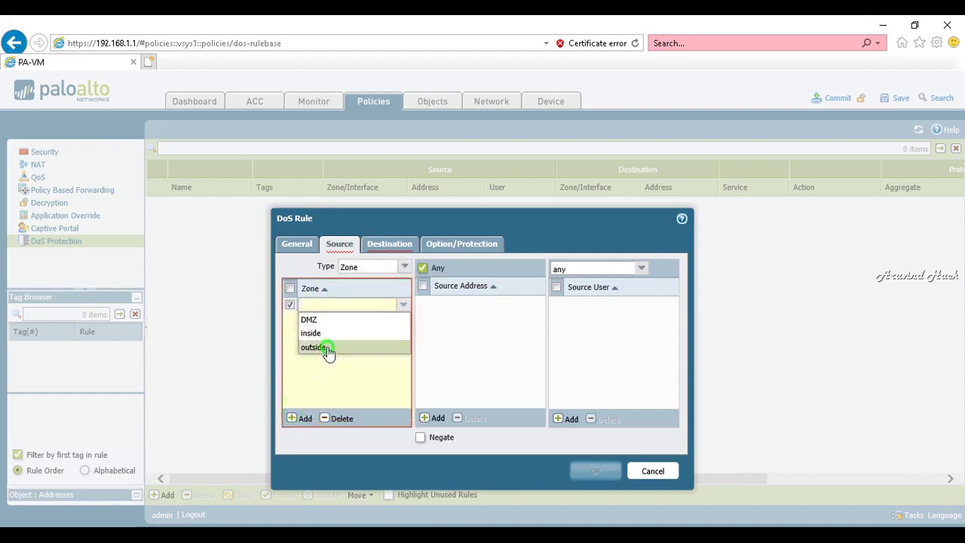
left_click(364, 371)
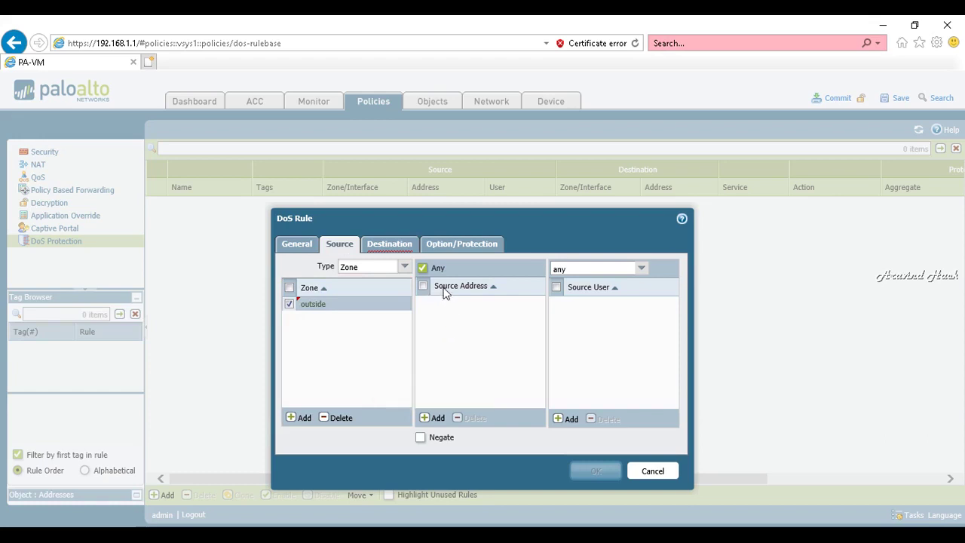
Set the destination zone to inside and destination address to 'inside subnet'
left_click(391, 246)
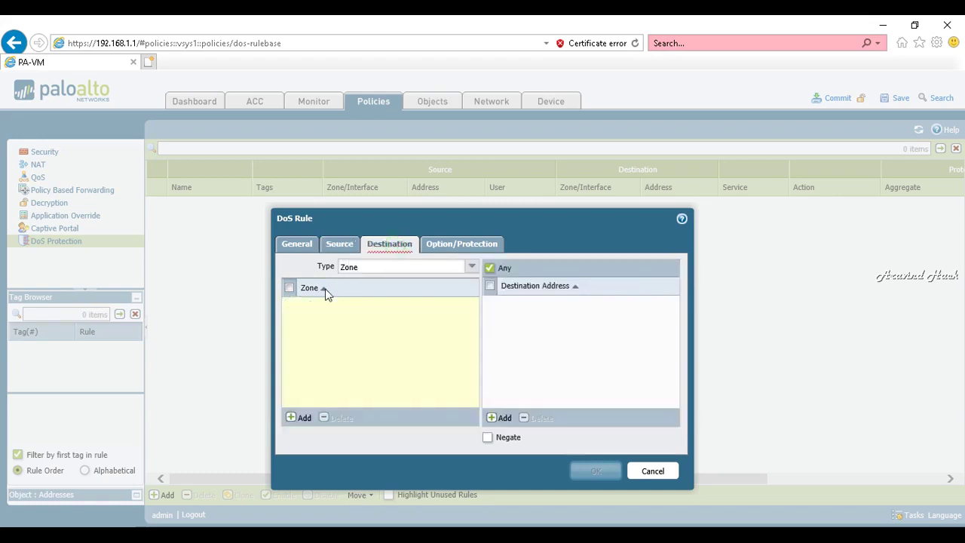
left_click(347, 247)
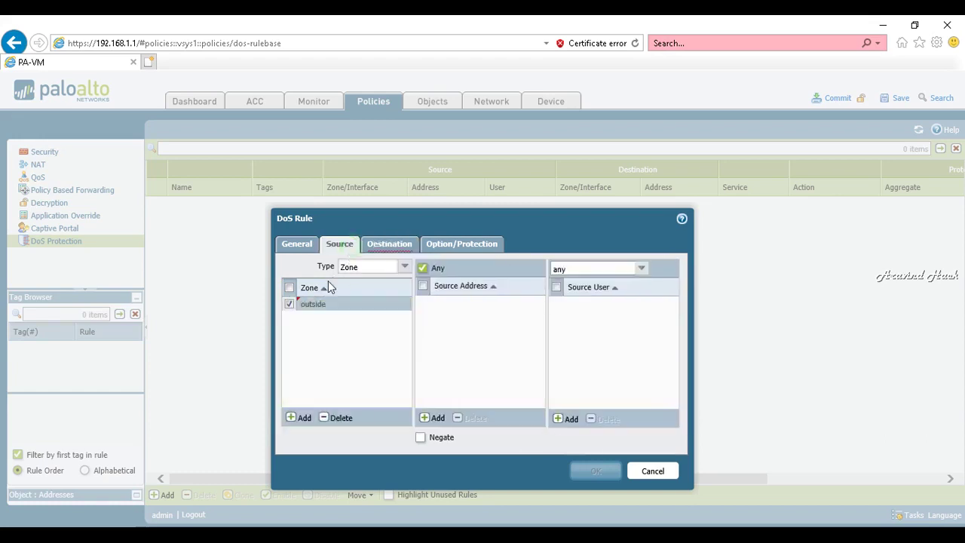
left_click(408, 254)
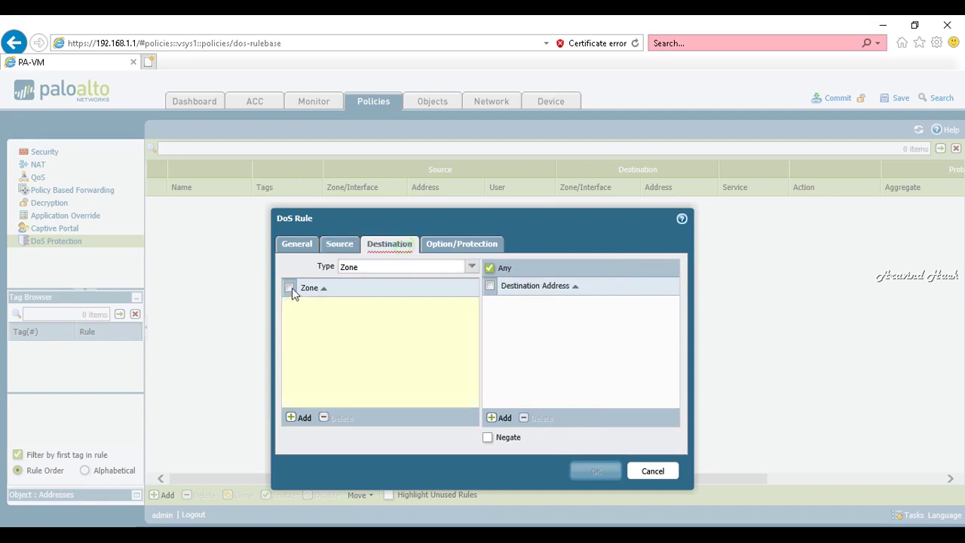
left_click(298, 419)
left_click(325, 334)
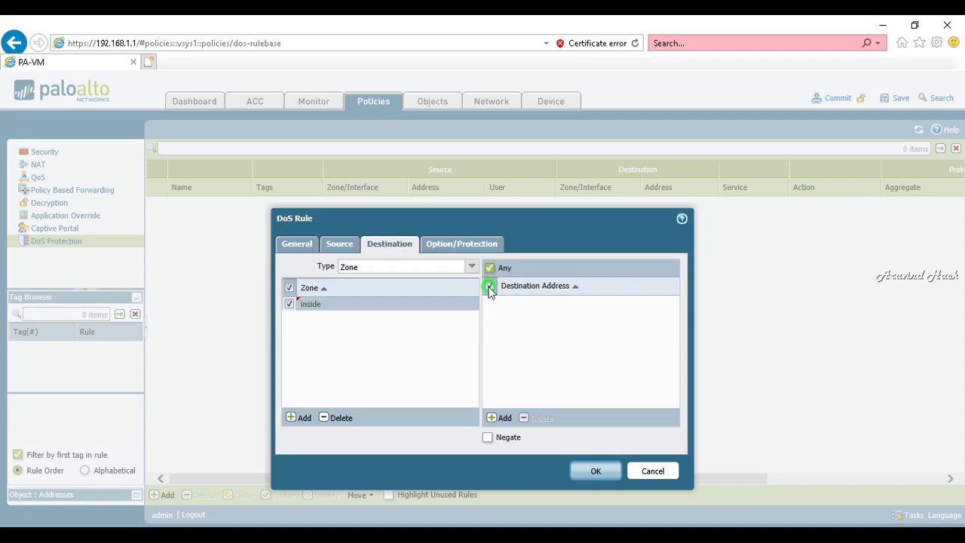
left_click(497, 418)
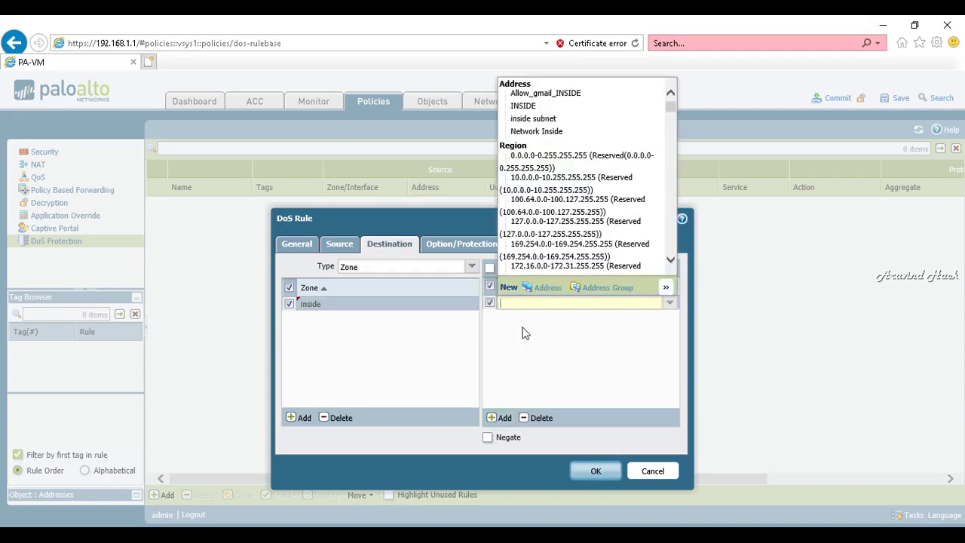
left_click(533, 119)
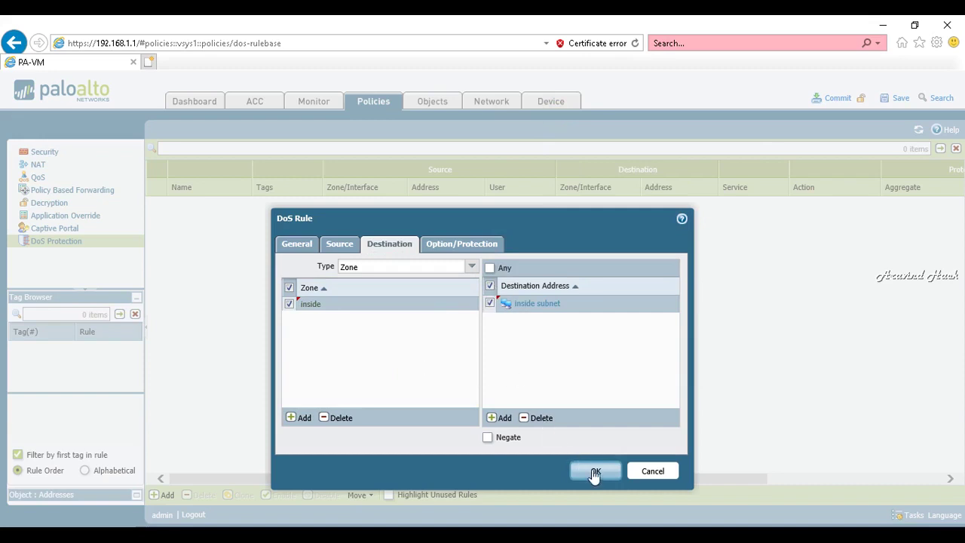
left_click(461, 247)
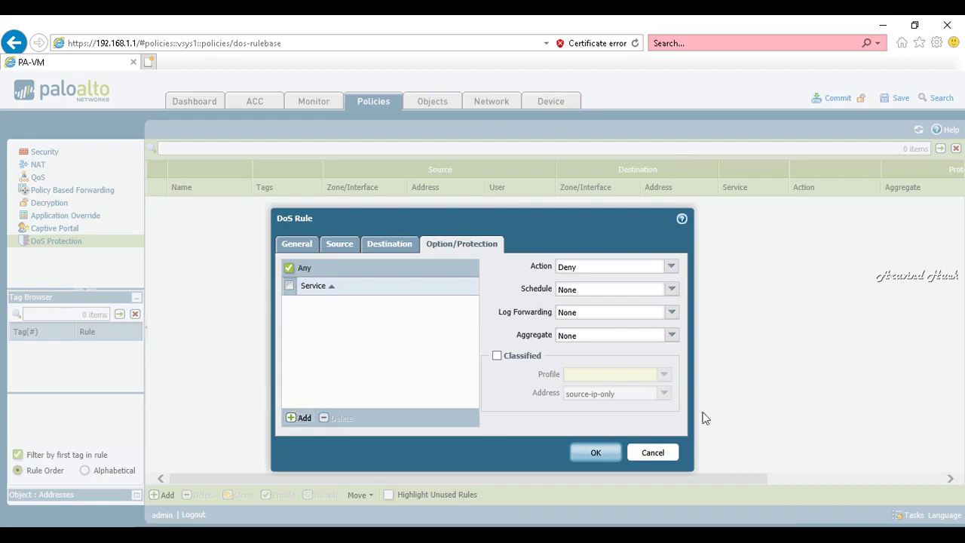
Set the aggregate profile to Denial Of Service, keep Service as any, and save the rule
left_click(673, 336)
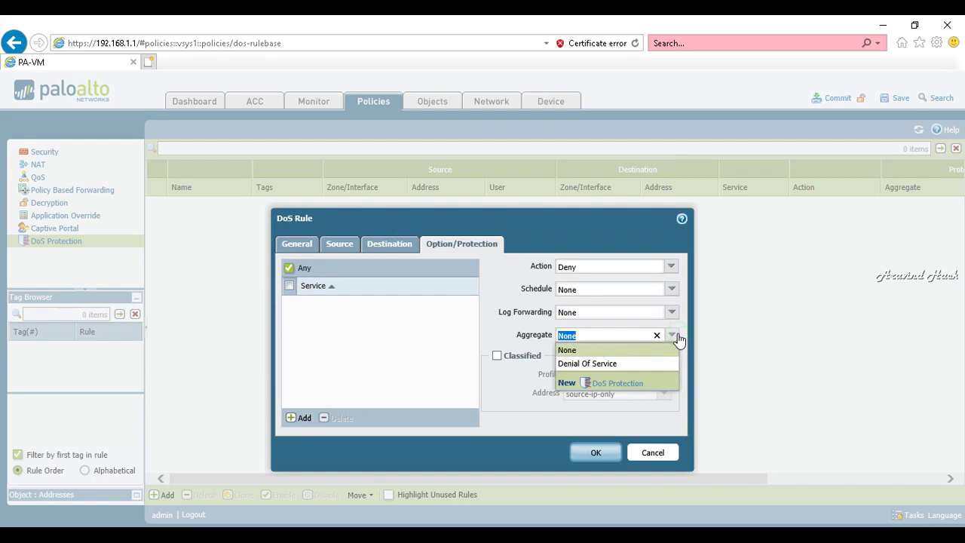
left_click(620, 363)
left_click(426, 370)
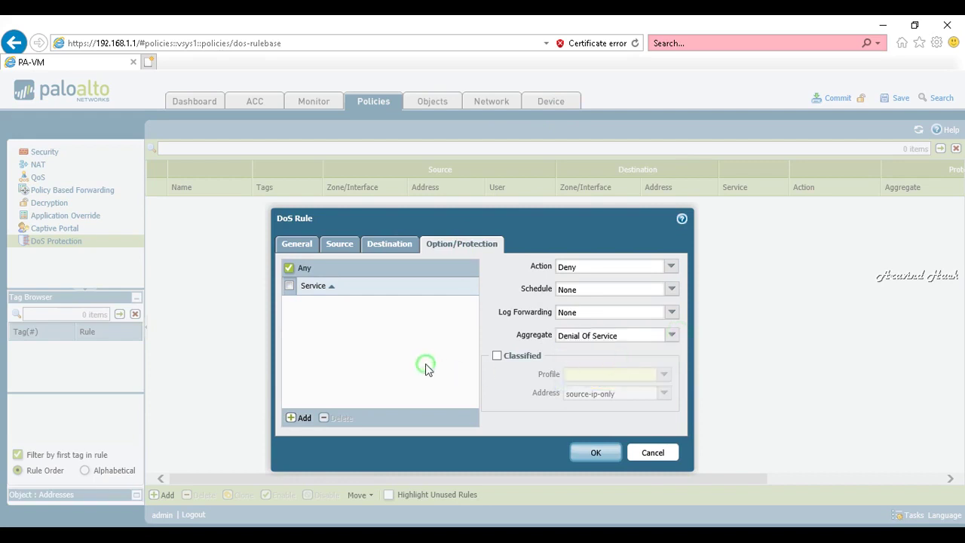
left_click(298, 418)
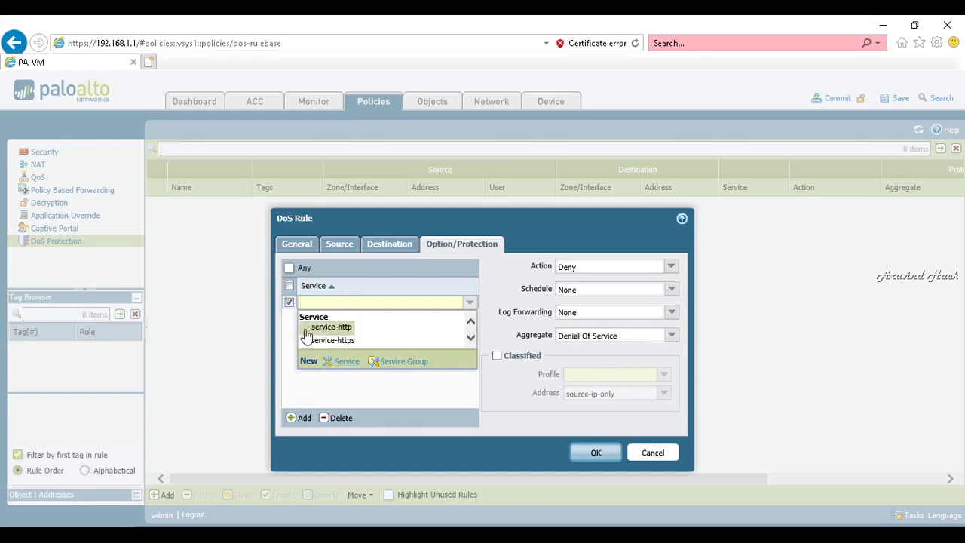
left_click(285, 345)
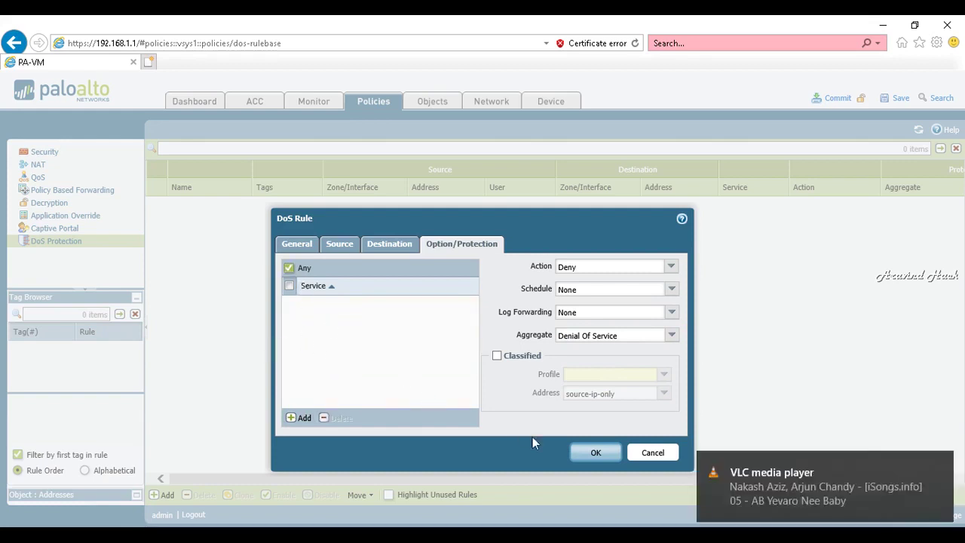
left_click(833, 489)
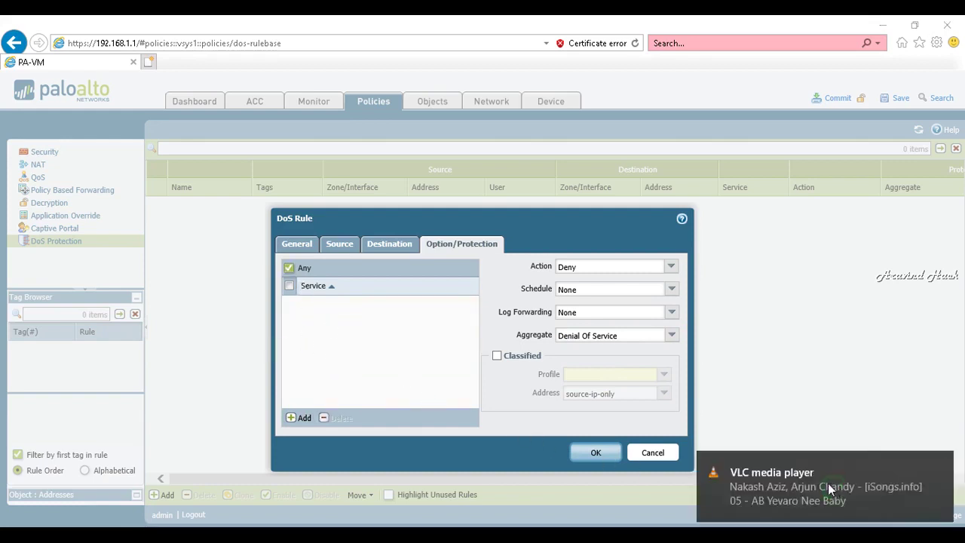
left_click(589, 452)
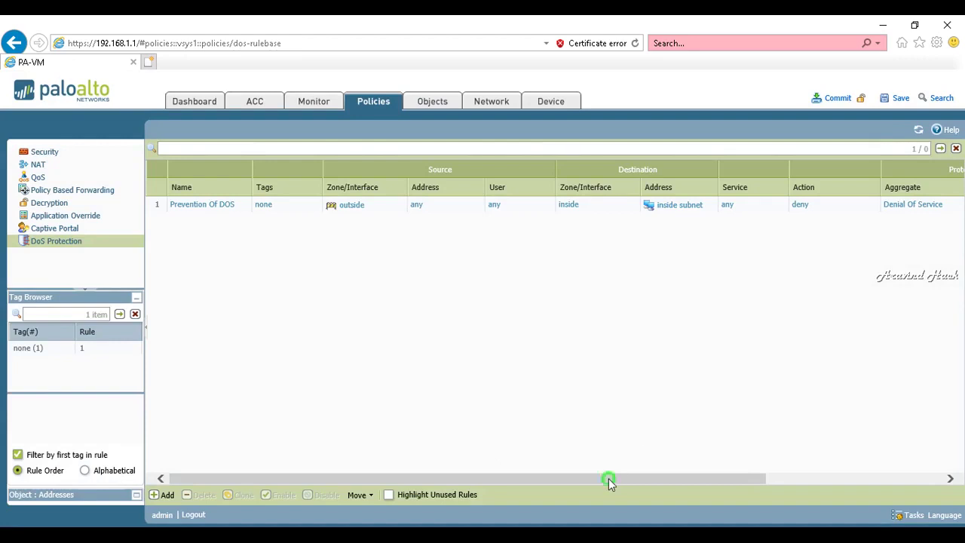
left_click_drag(608, 478, 647, 462)
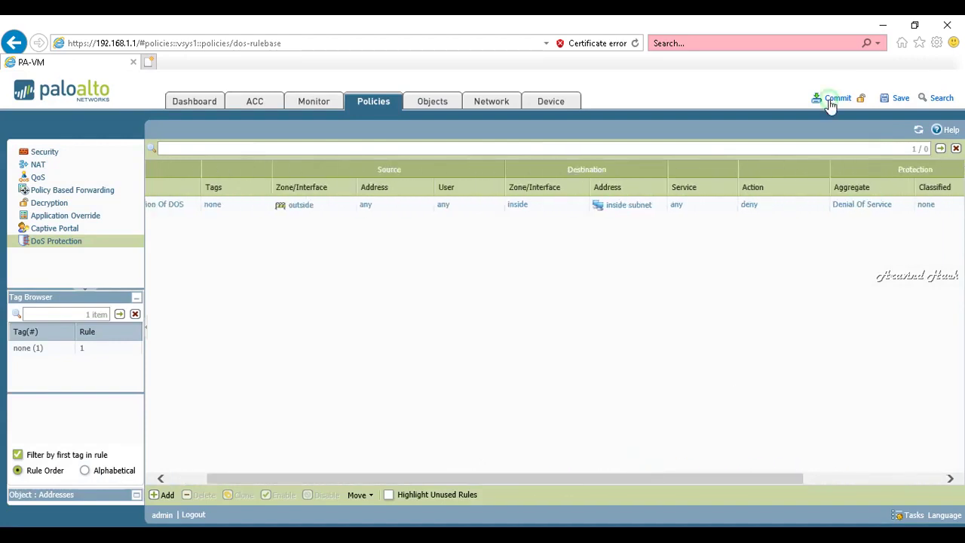
Validate the configuration containing the new DoS rule and close the result
left_click(831, 104)
left_click(463, 355)
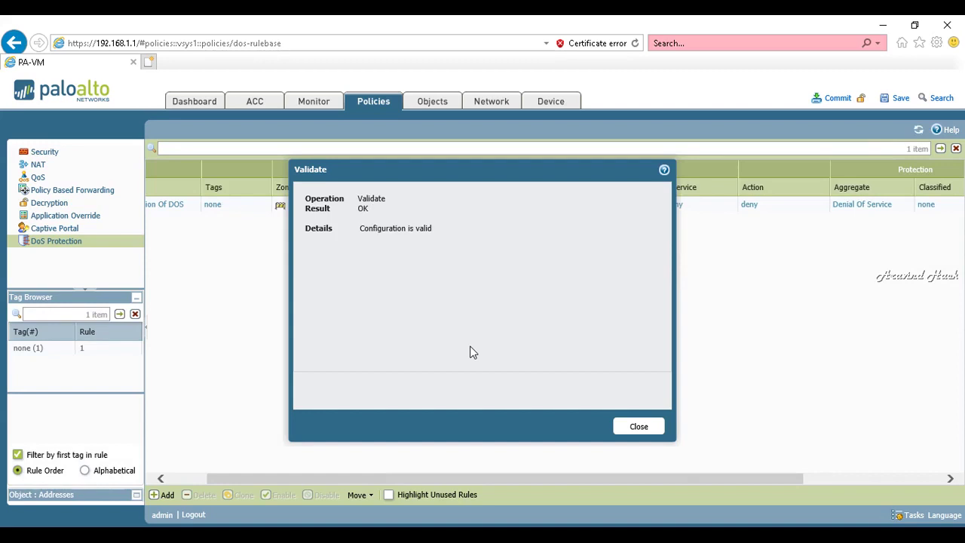
left_click(639, 426)
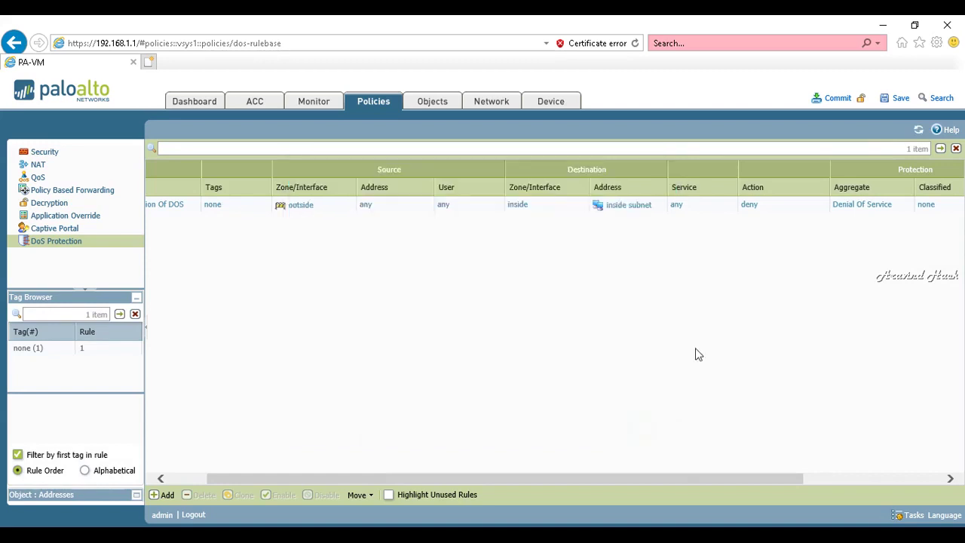
Commit the DoS rule configuration to the firewall and close the commit result
left_click(836, 99)
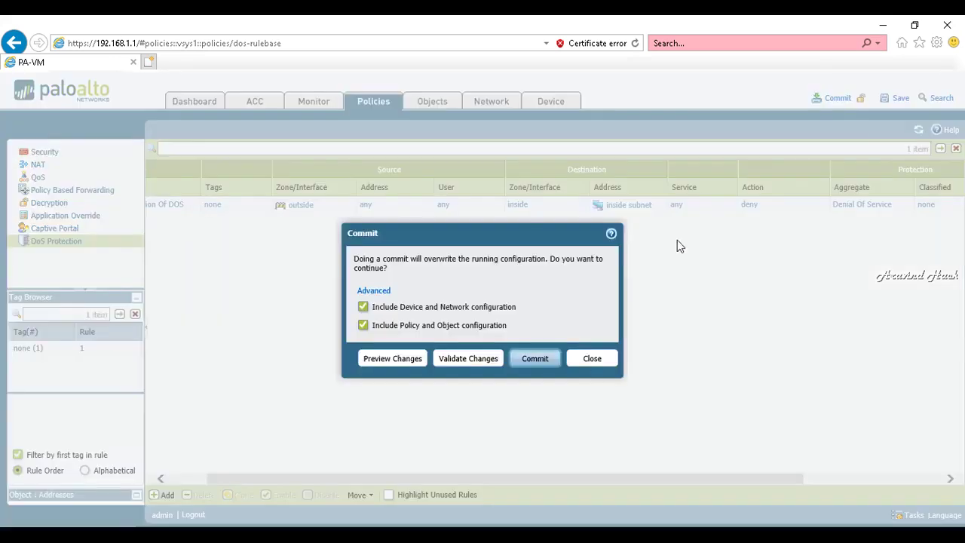
left_click(555, 355)
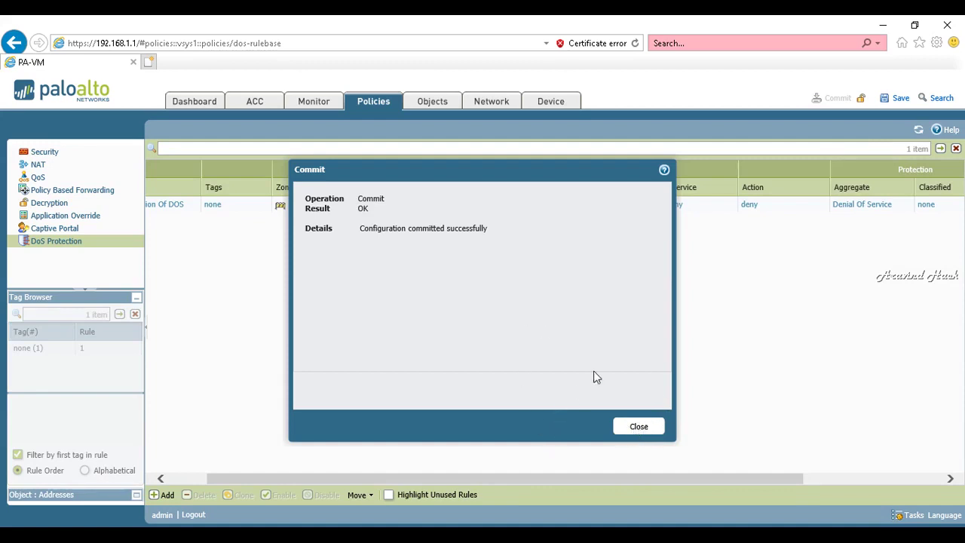
left_click(638, 427)
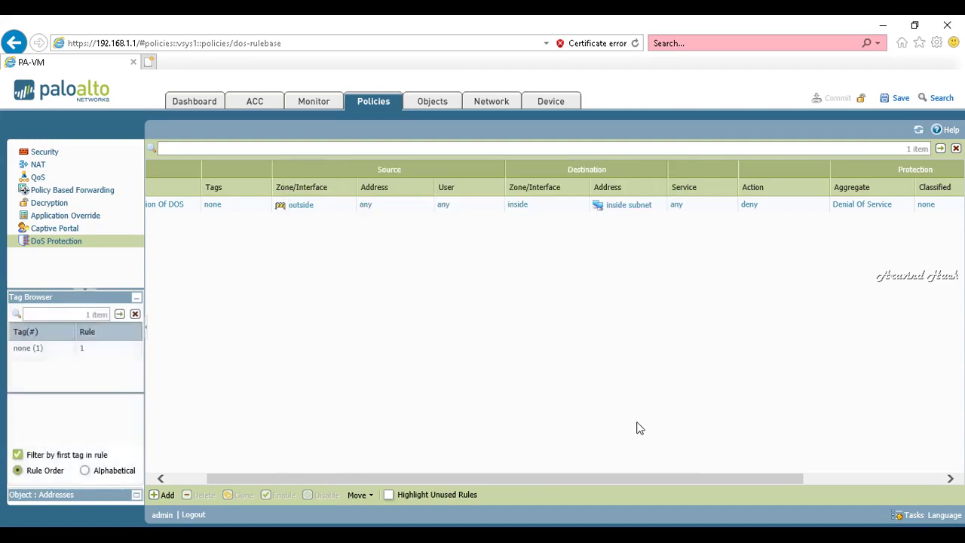
Leave Internet Explorer and bring up the lab firewall's Device > Setup > Operations page
left_click_drag(724, 478, 430, 447)
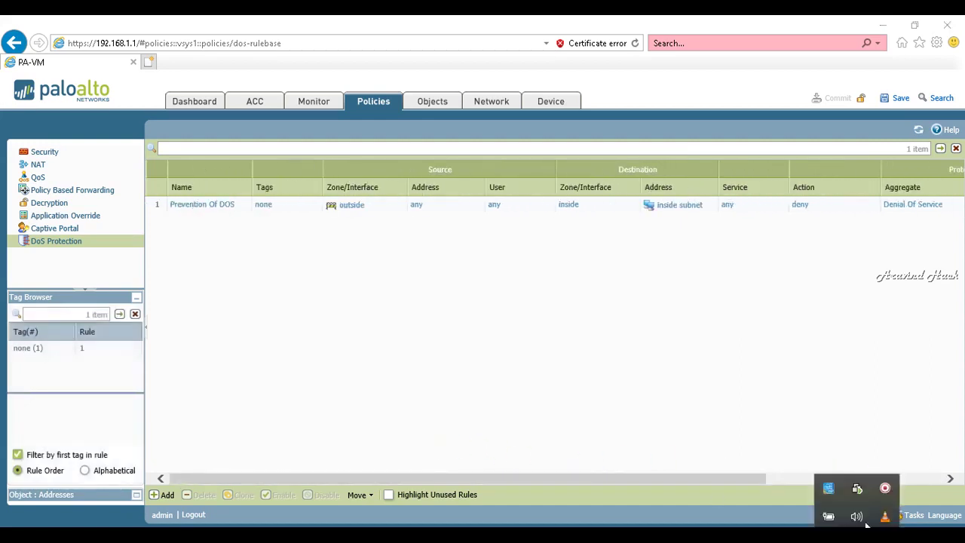
mouse_move(828, 505)
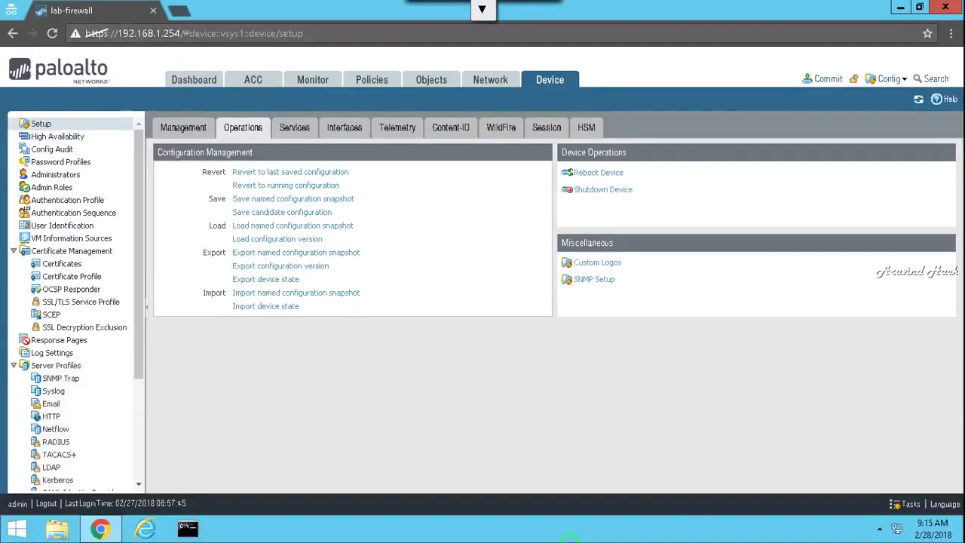
key("super")
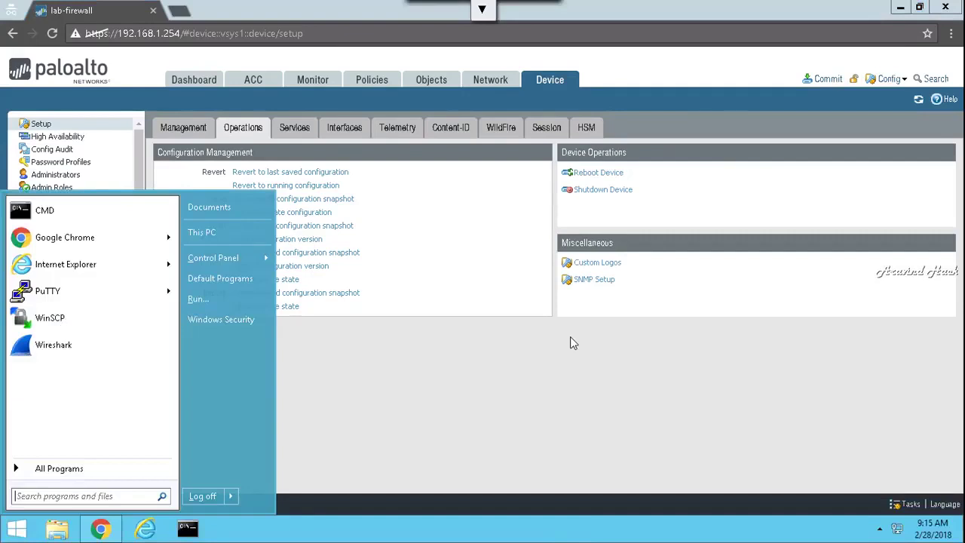
left_click_drag(570, 337, 445, 271)
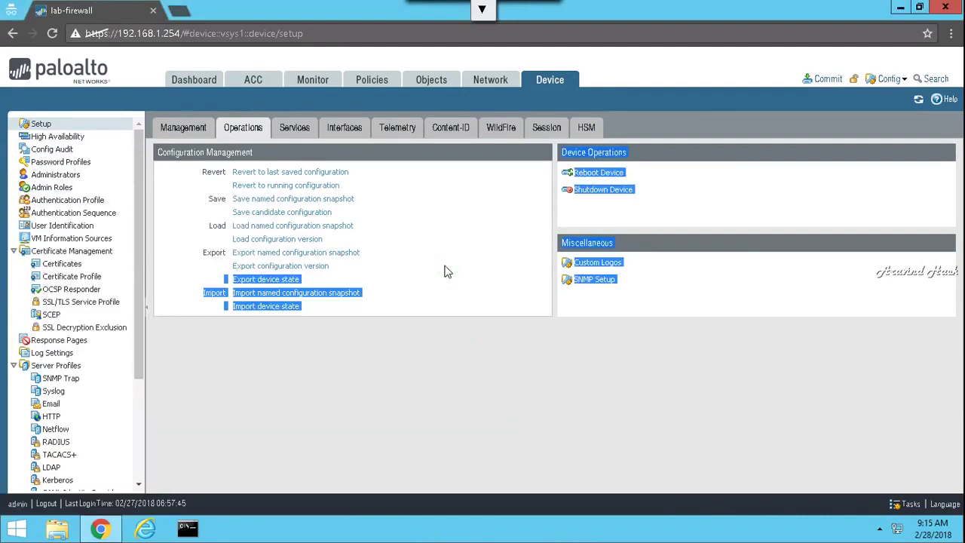
left_click(463, 424)
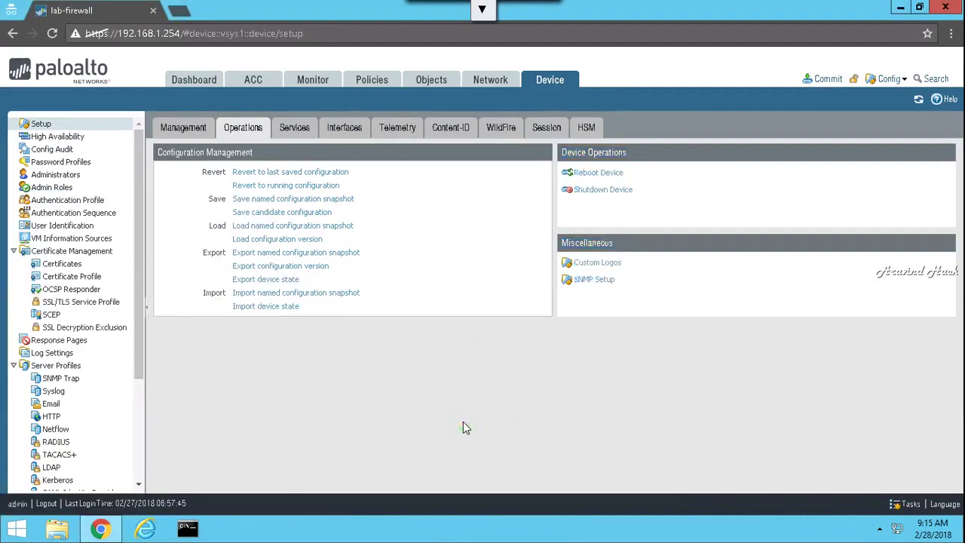
Enable User Identification on the inside zone and save it
left_click(488, 84)
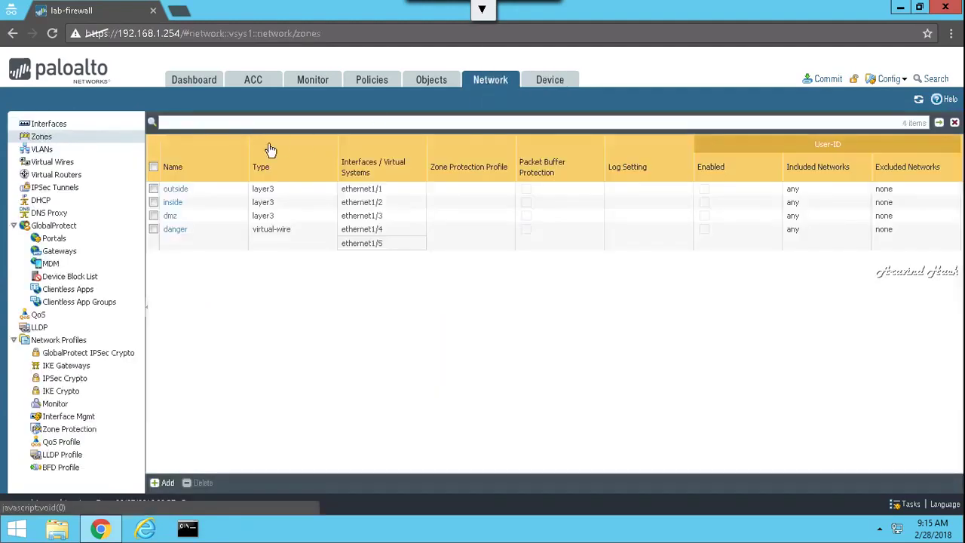
left_click(178, 207)
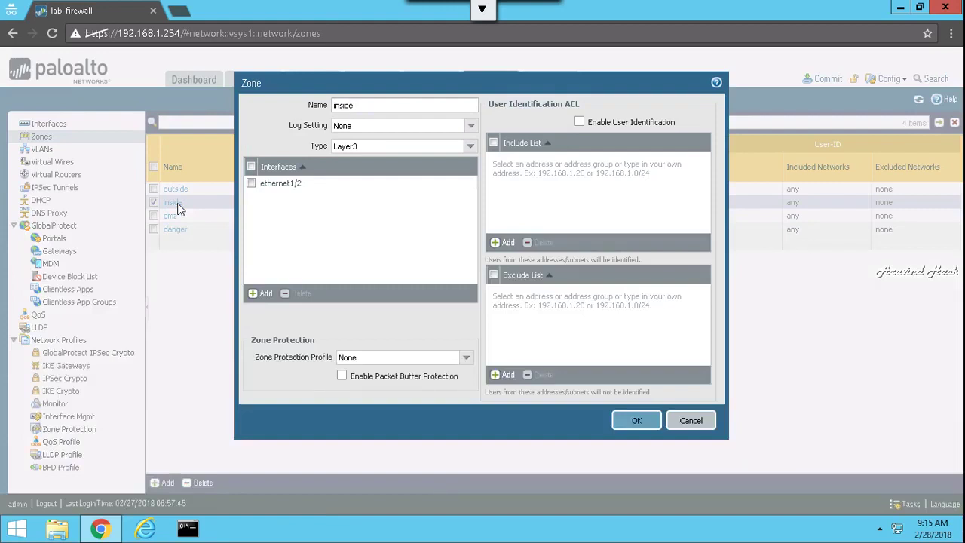
left_click(580, 122)
left_click(642, 428)
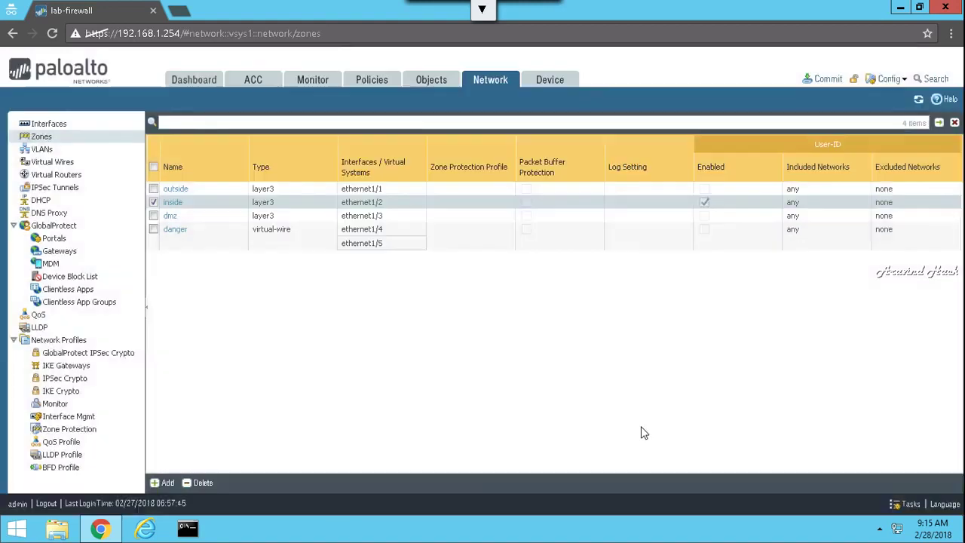
Commit the User-ID change to the firewall
left_click(821, 81)
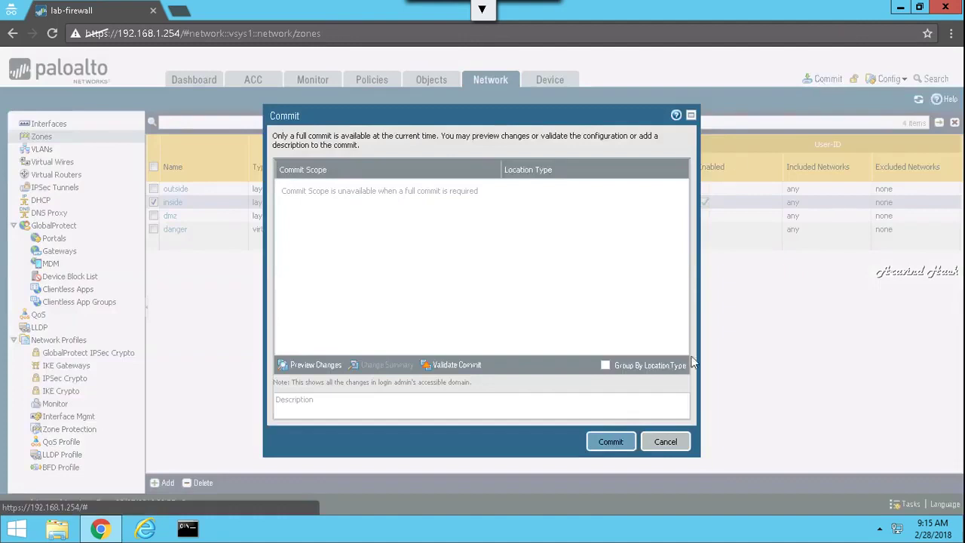
left_click(612, 445)
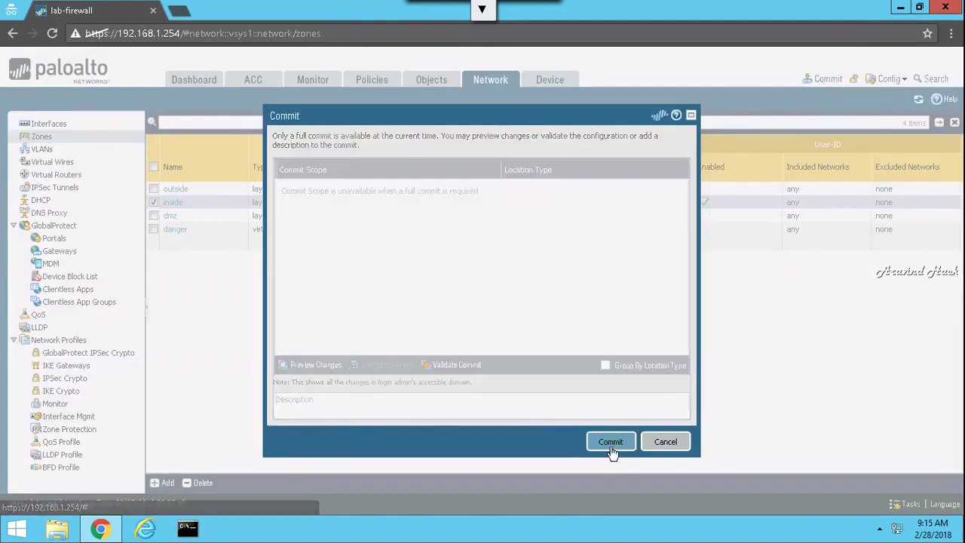